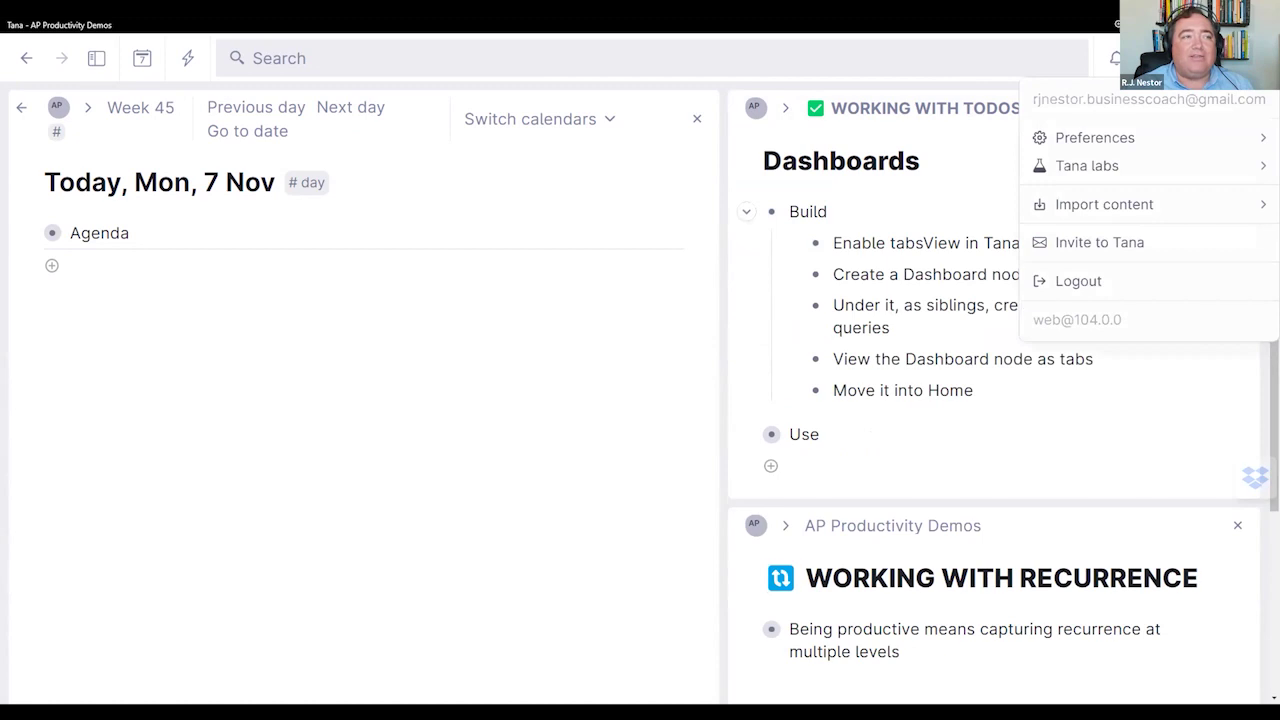
Step: Check in the Tana labs options whether the tabsView feature is enabled
mouse_move(1116, 176)
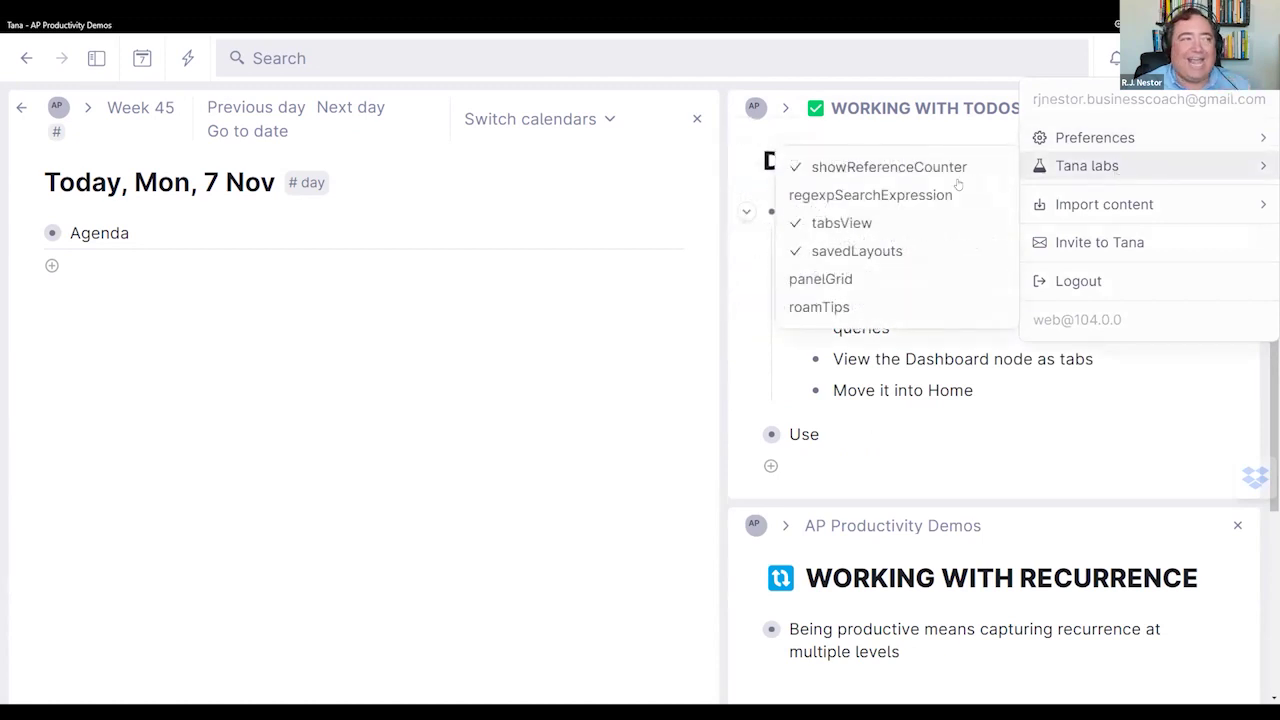
left_click(630, 366)
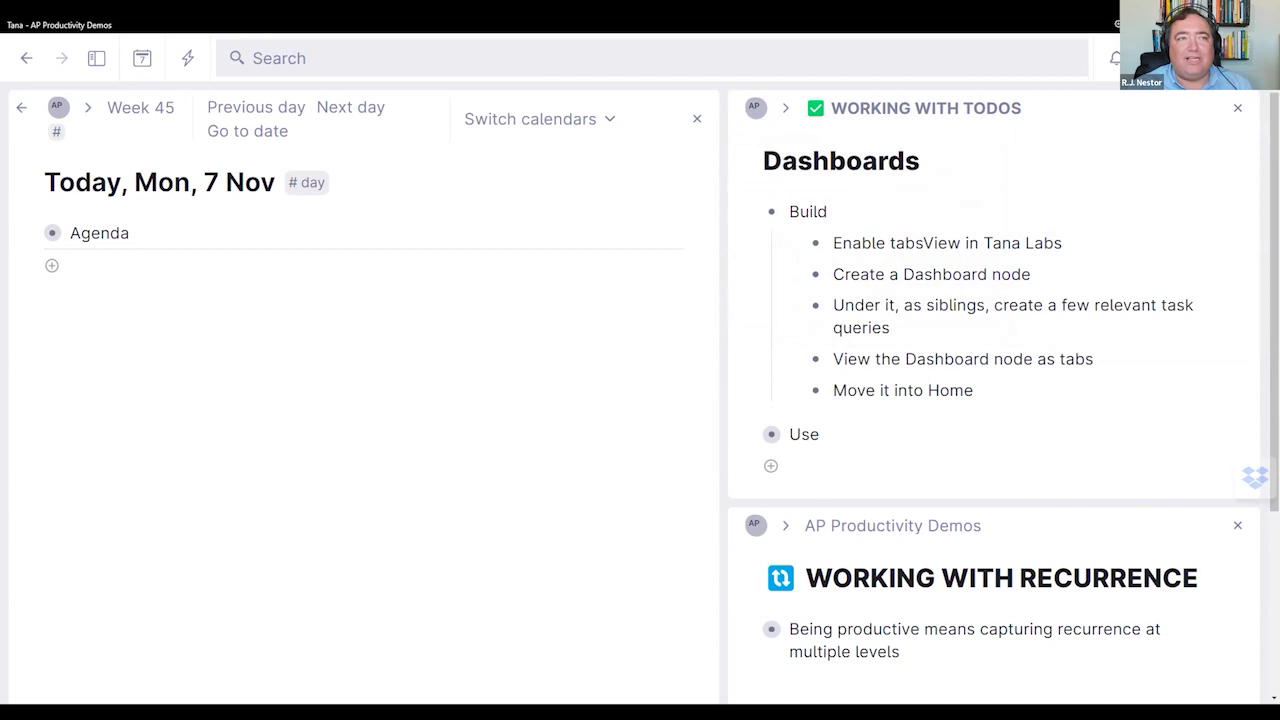
left_click(1250, 58)
mouse_move(1088, 168)
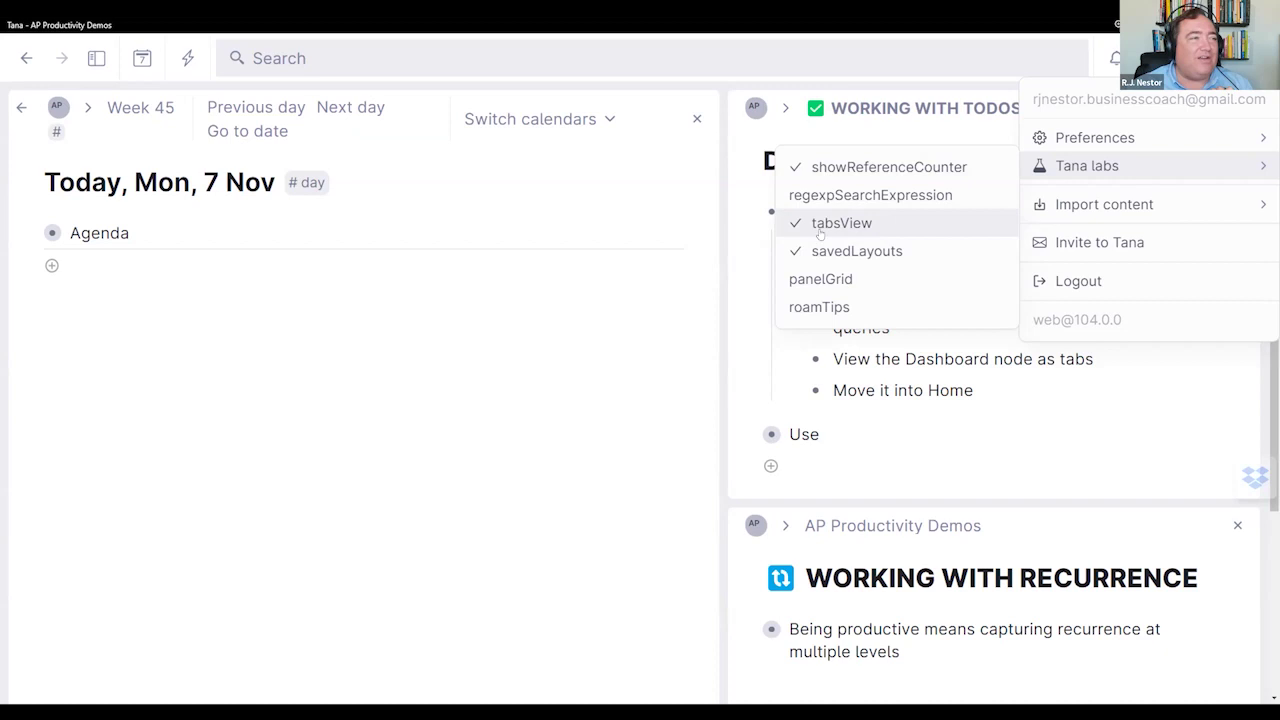
key("Escape")
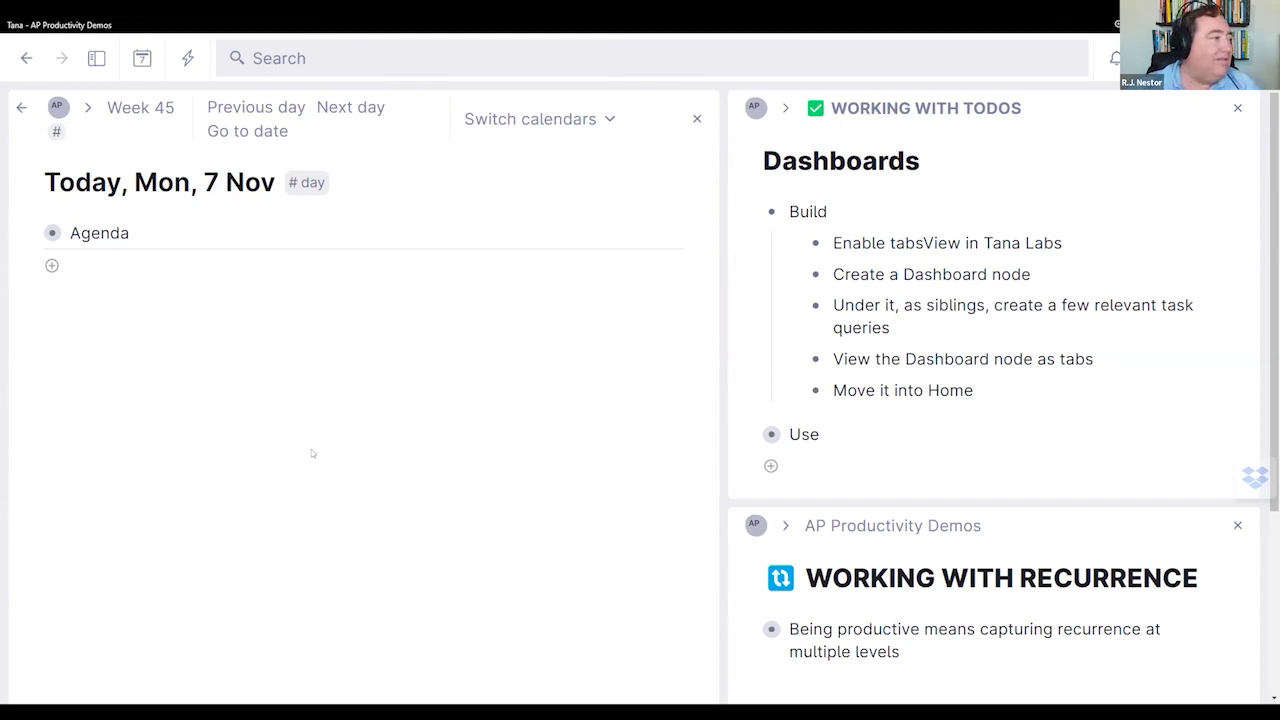
Step: Add a node titled "📈 Task Review Dashboard" below Agenda on today's page
type("📈")
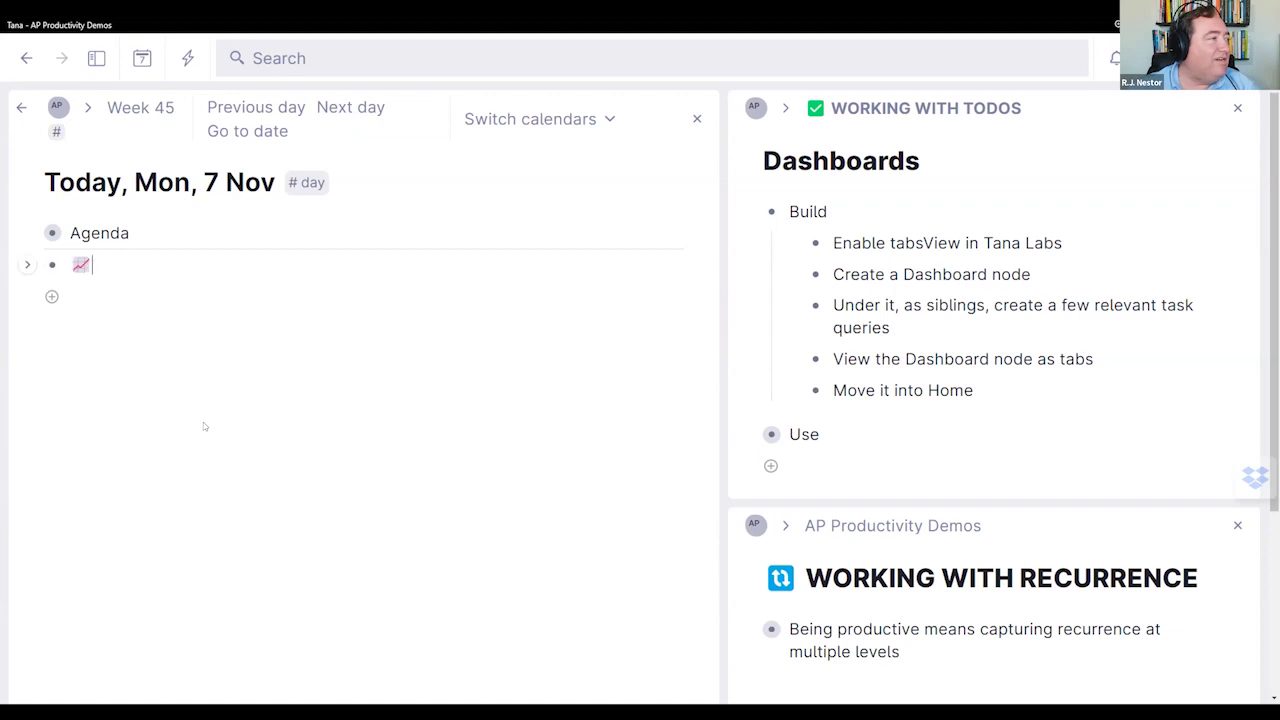
type("Tas")
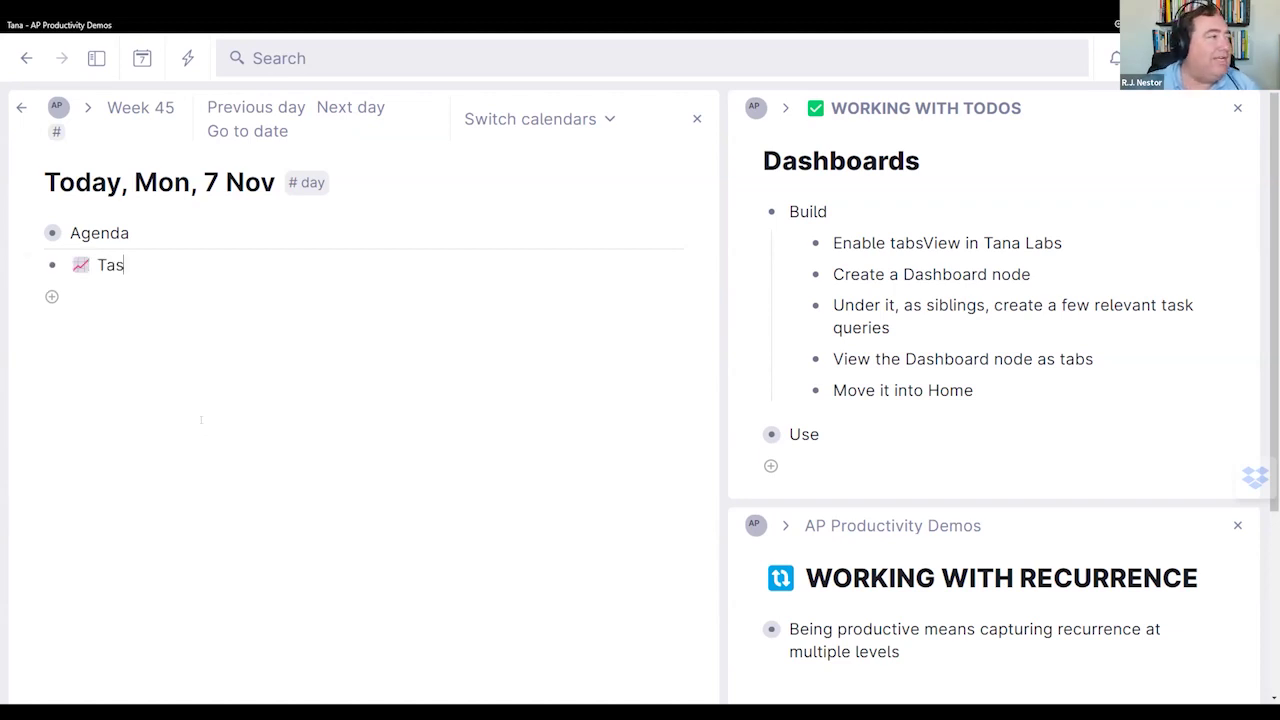
type("k Review Dashboard")
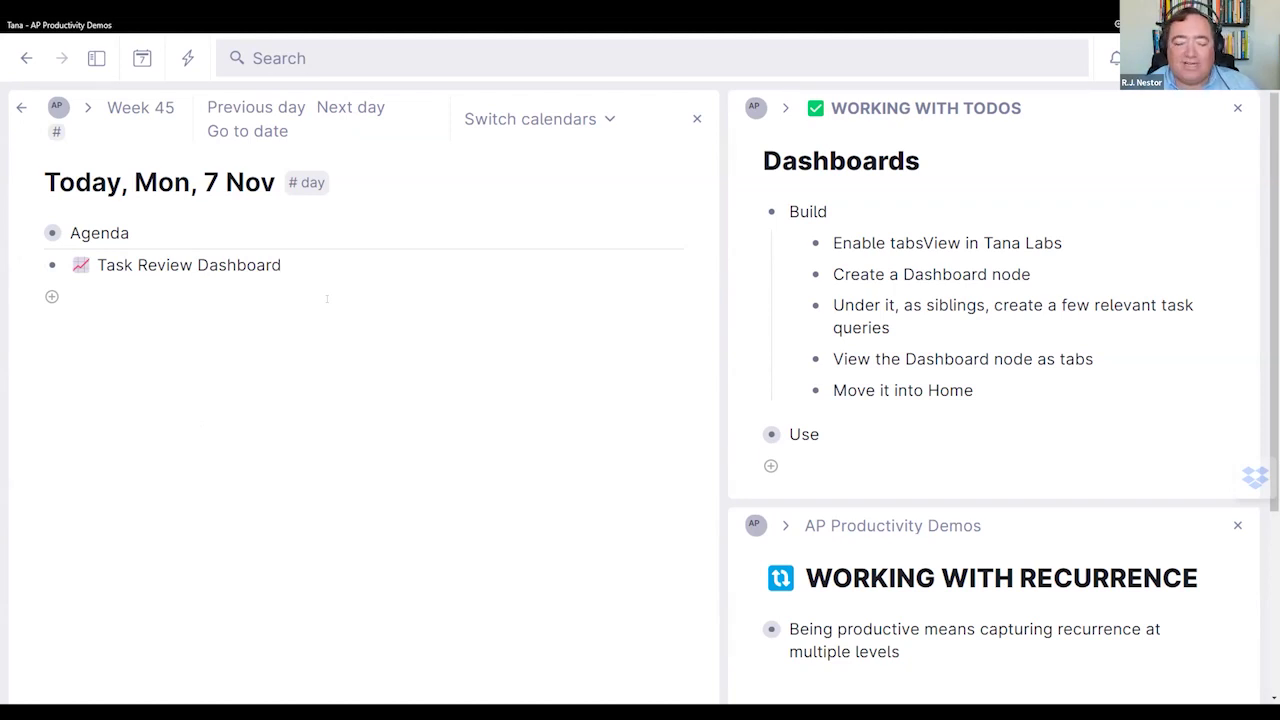
Step: Add an empty child node under Task Review Dashboard and zoom into the dashboard node
key("Return")
key("Tab")
key("Up")
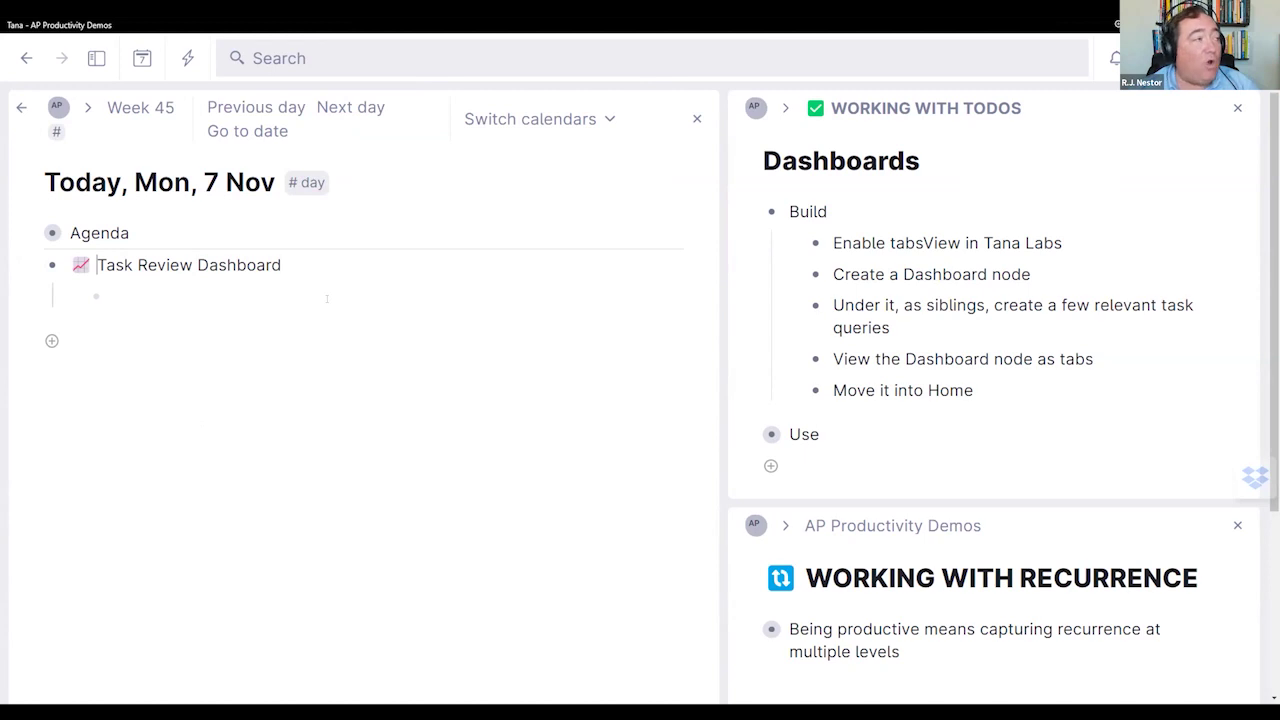
key("ctrl+period")
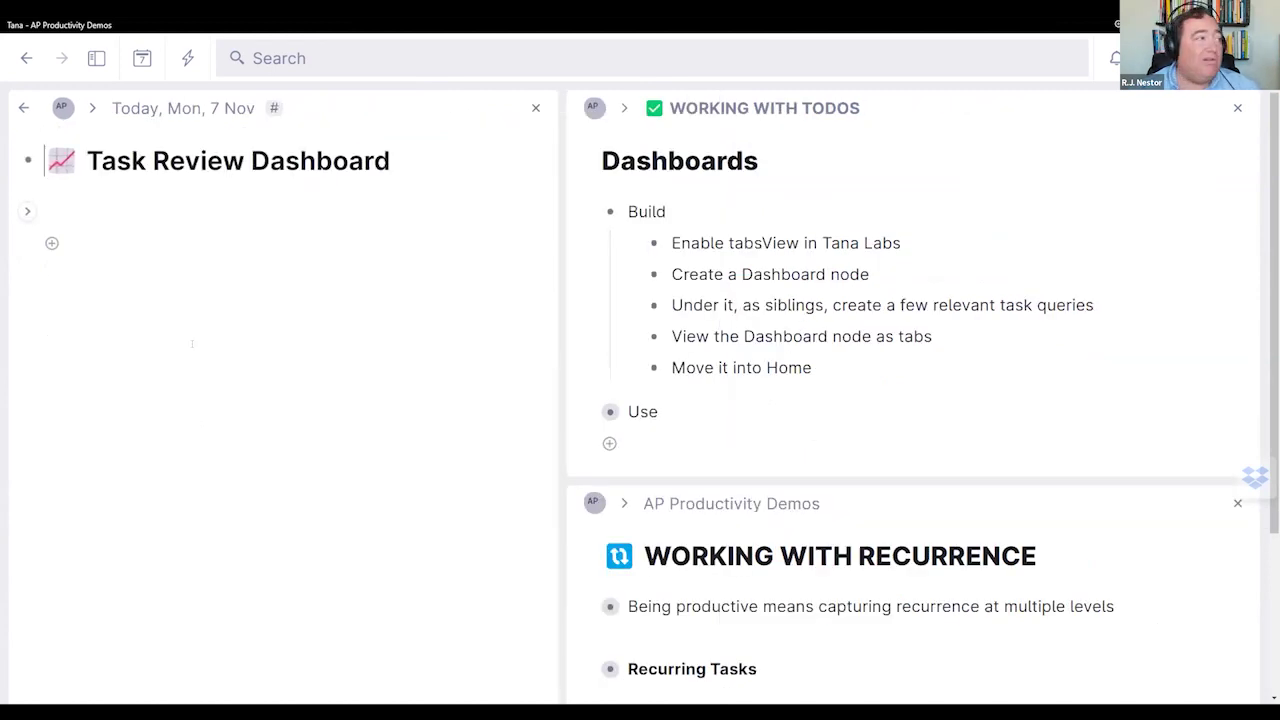
Step: Create a search node inside the Task Review Dashboard and name it "Available Tasks"
left_click(118, 214)
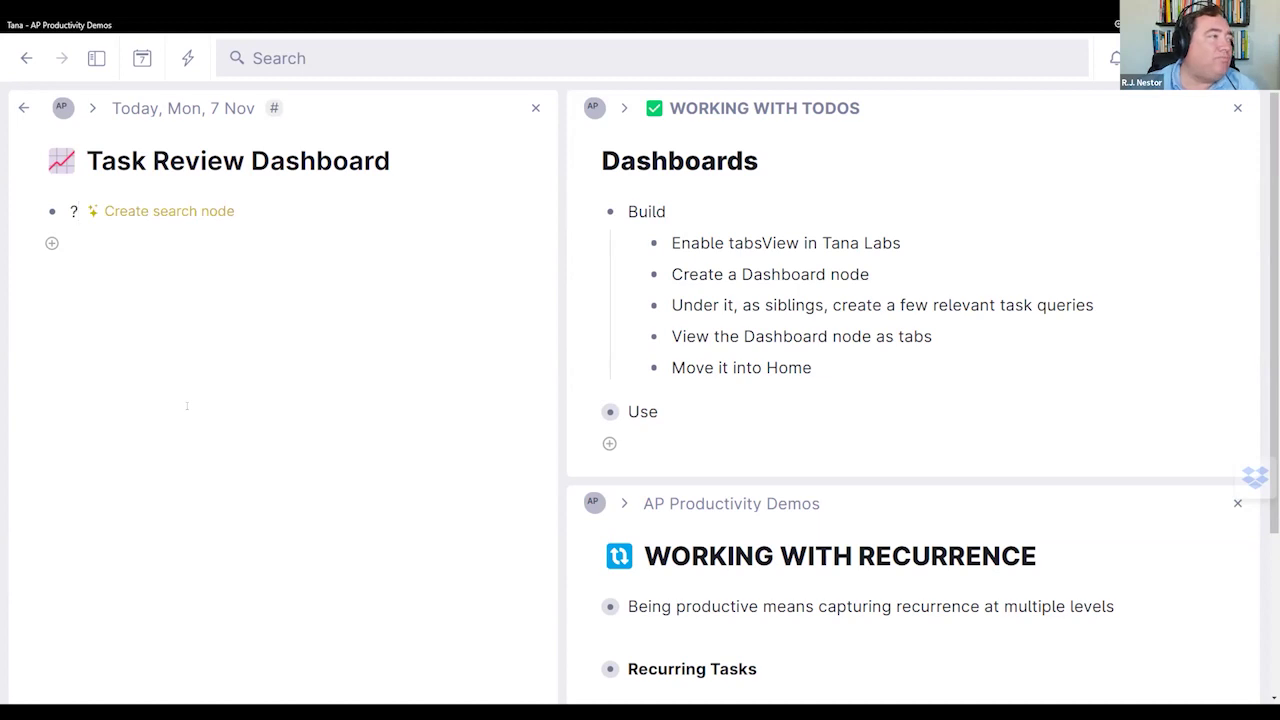
key("Return")
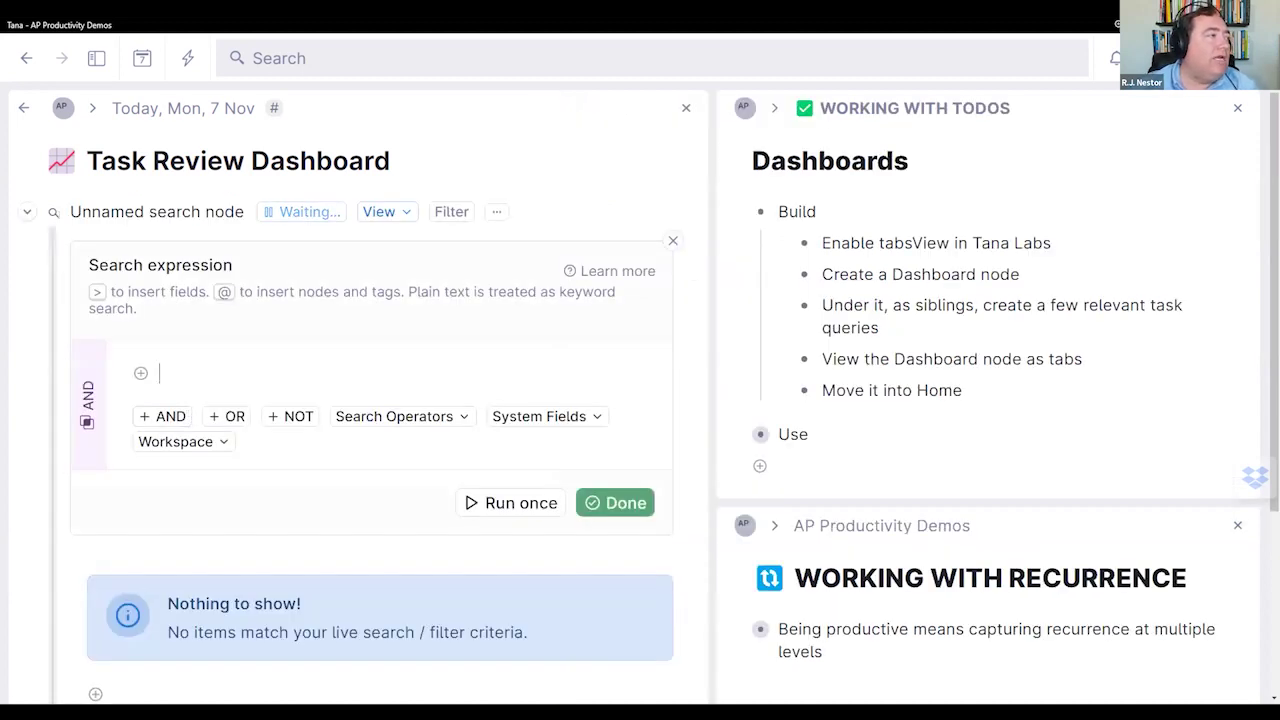
left_click(157, 212)
type("Available Tasks")
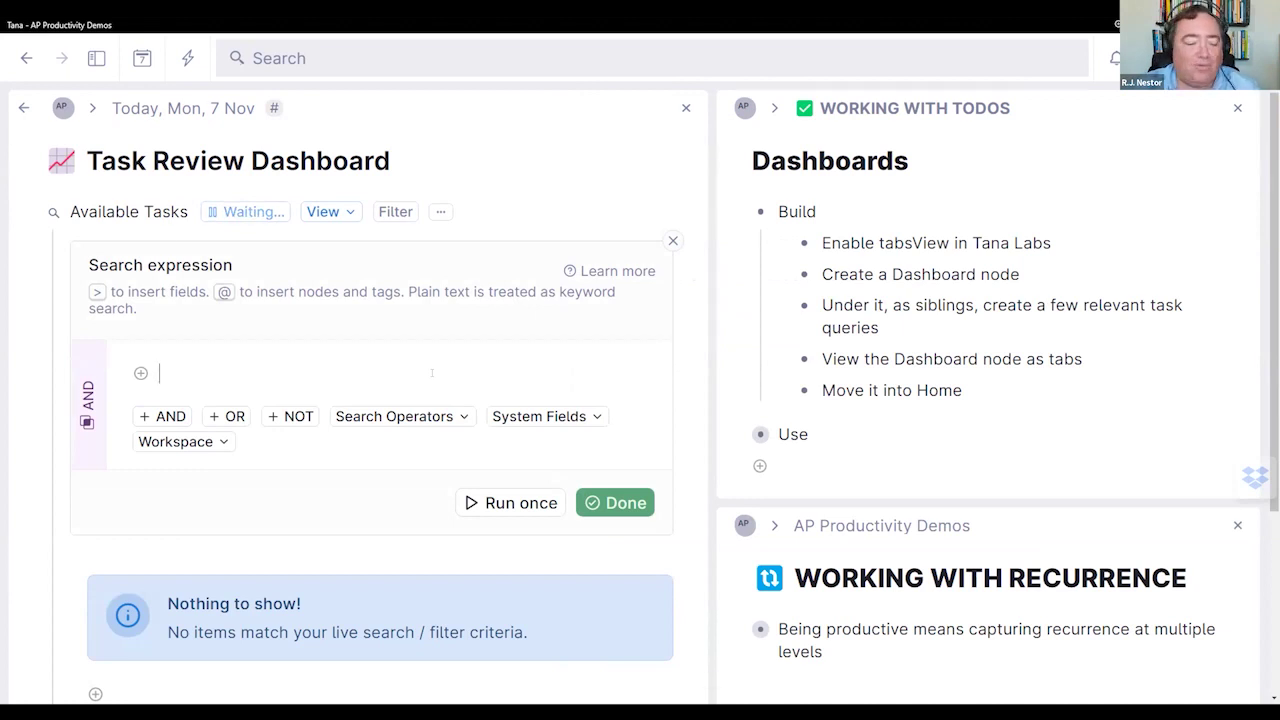
Step: Restrict the Available Tasks search expression to the todo tag and the condition NOT DONE
type("#")
key("Return")
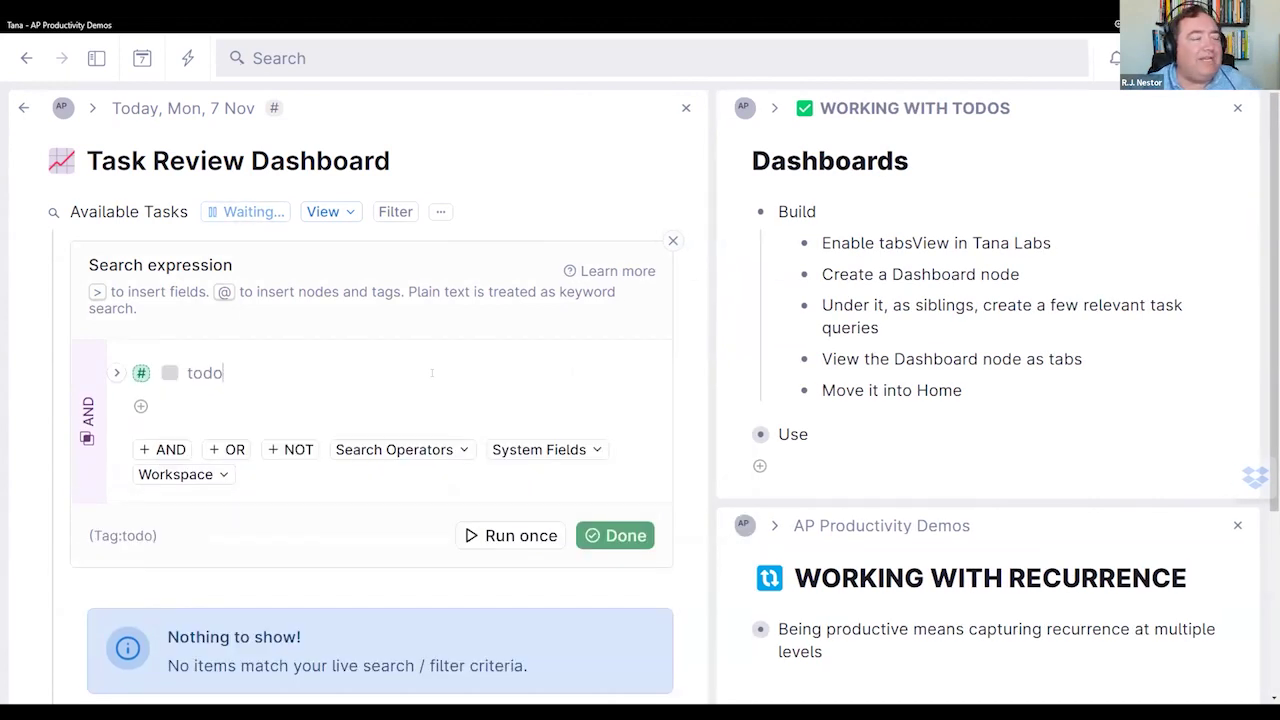
key("Return")
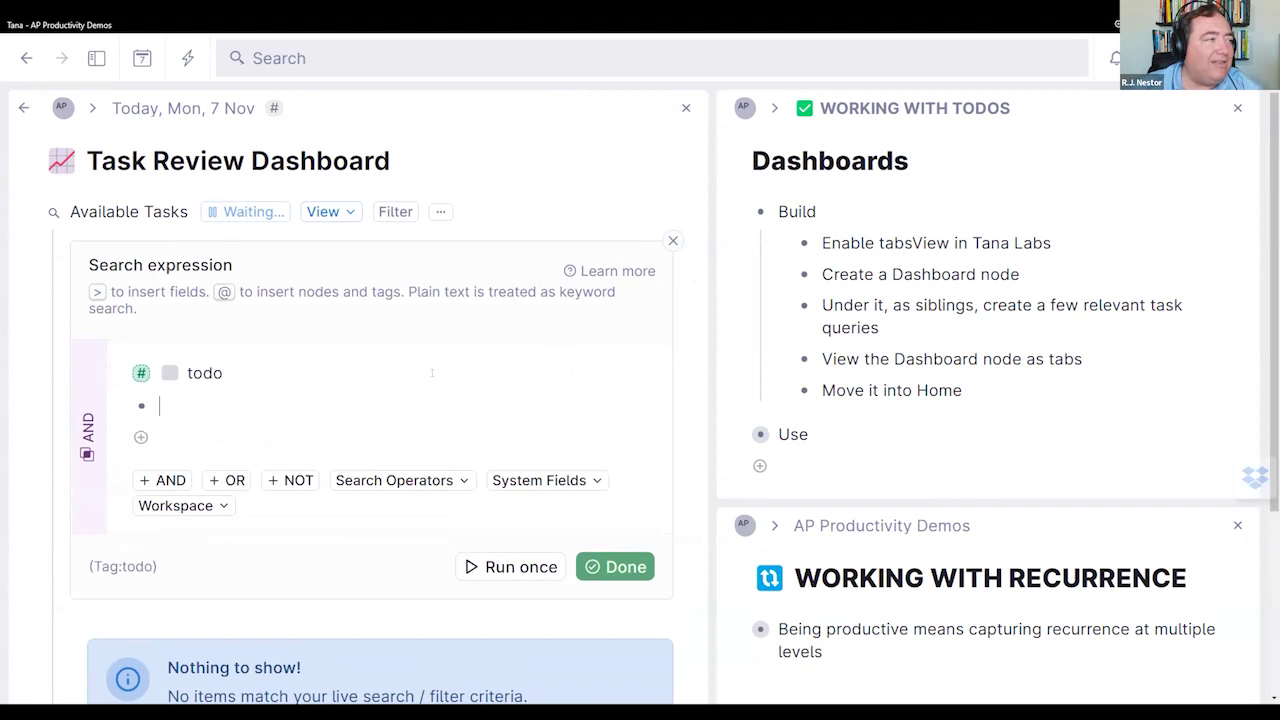
type("NOT DONE")
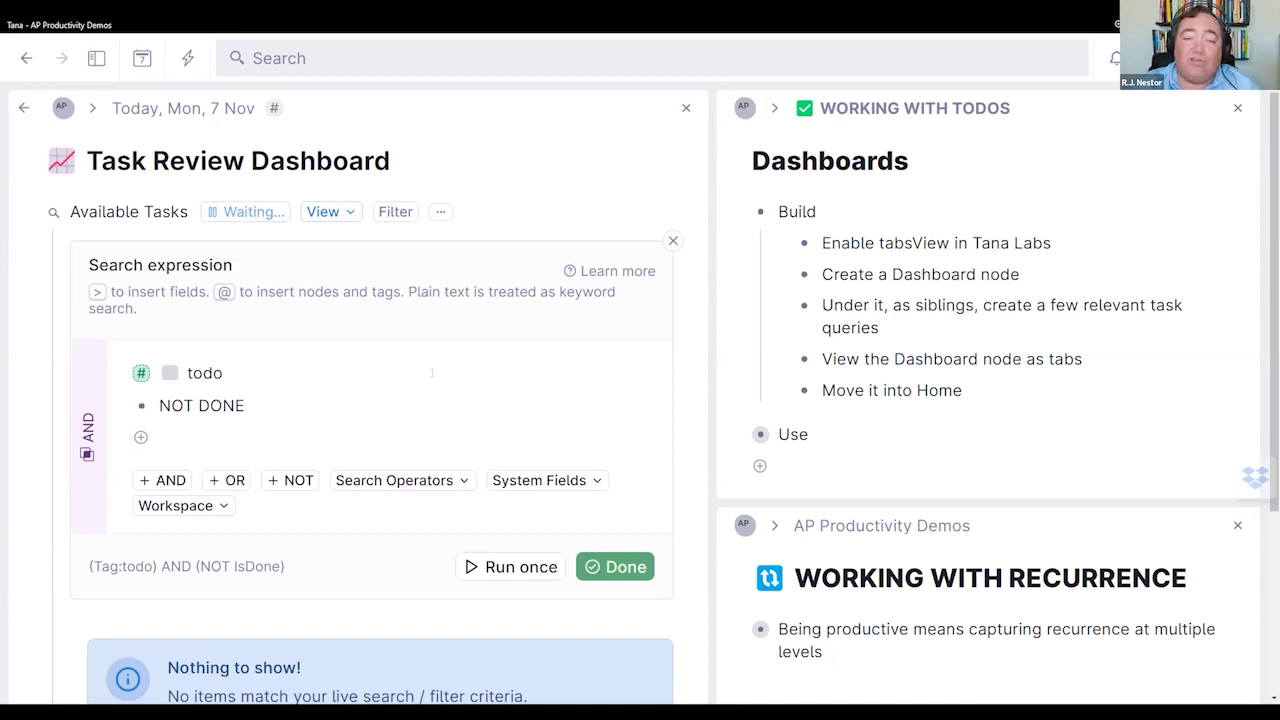
key("Return")
type("Hor")
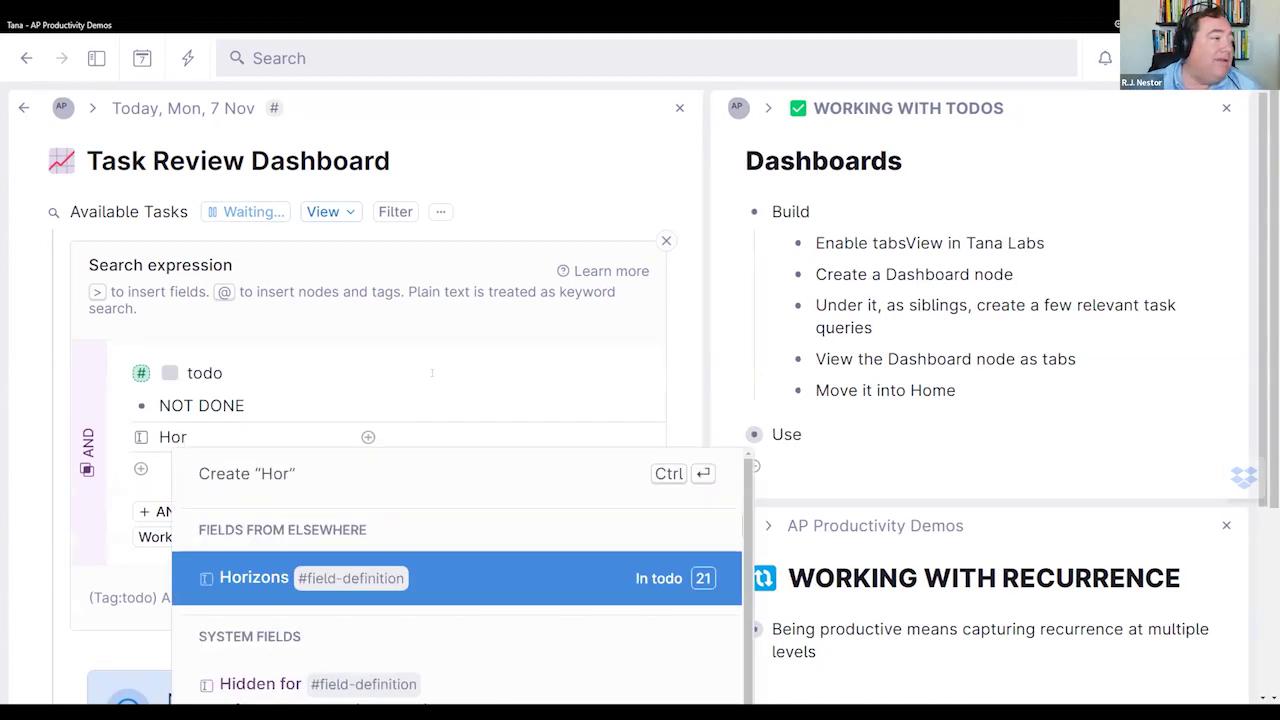
key("Return")
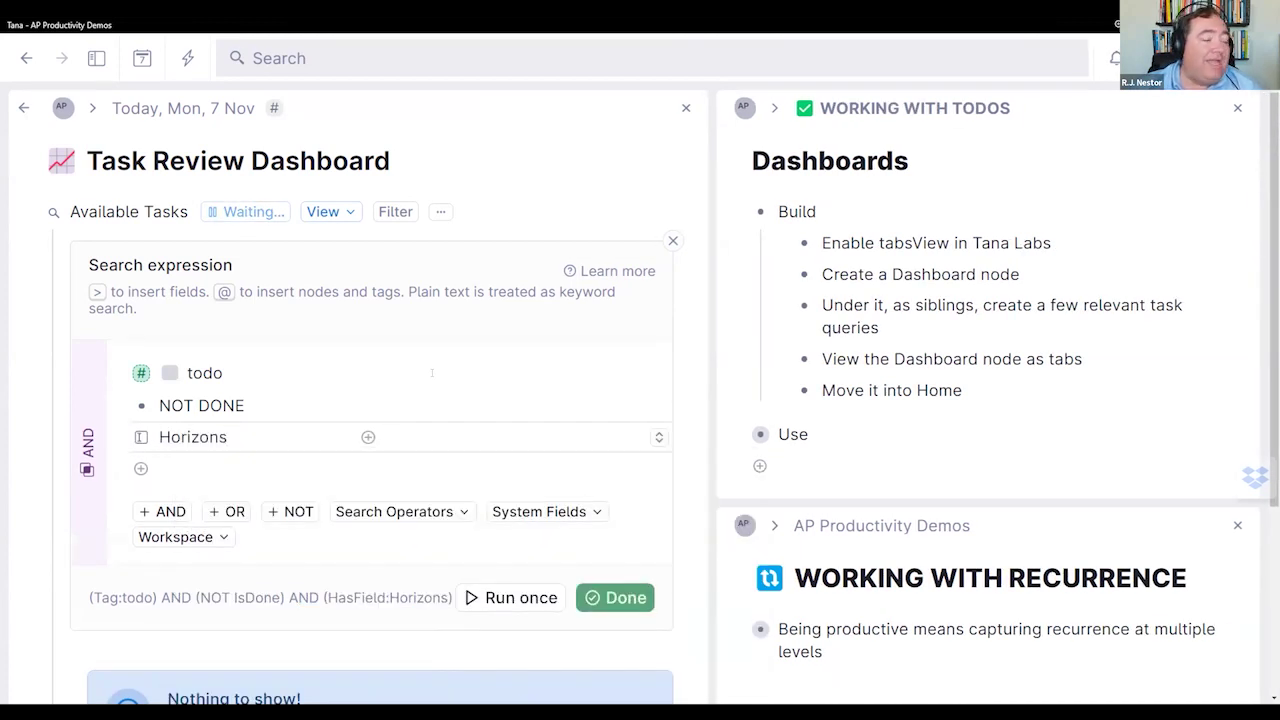
type("av")
key("Return")
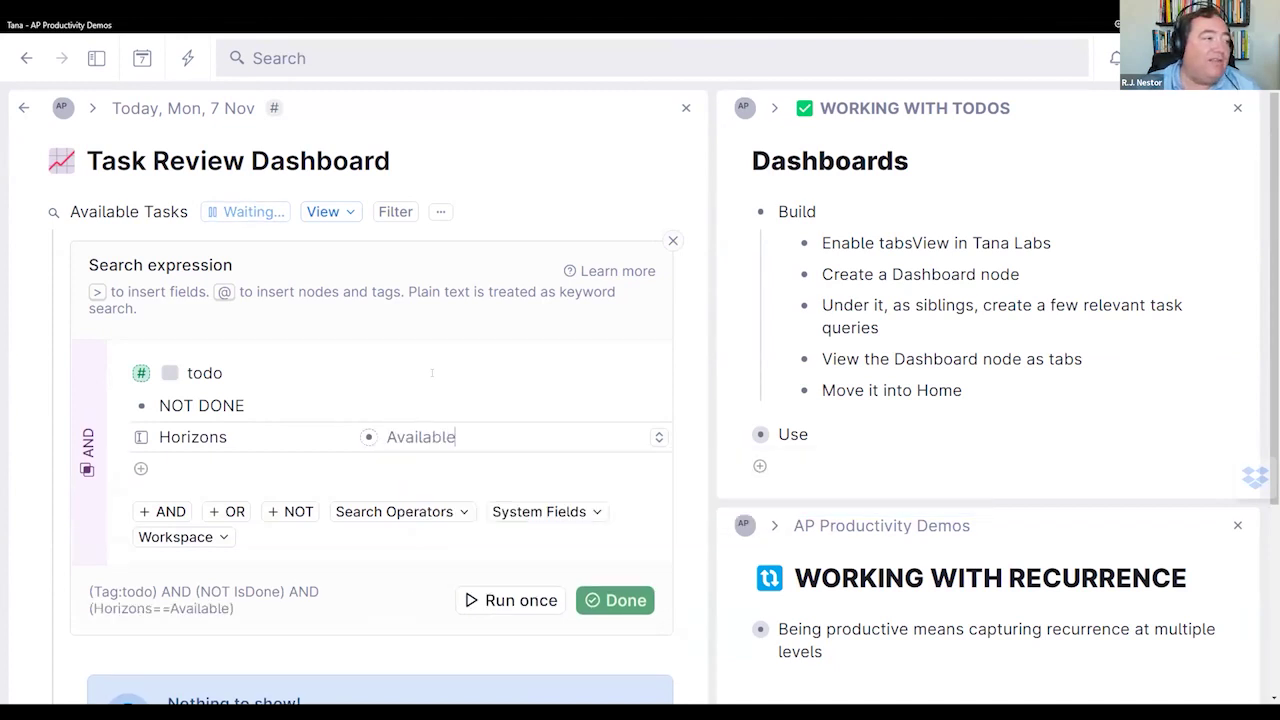
key("BackSpace")
key("BackSpace")
key("BackSpace")
key("BackSpace")
key("BackSpace")
key("BackSpace")
key("BackSpace")
key("BackSpace")
key("BackSpace")
key("BackSpace")
key("BackSpace")
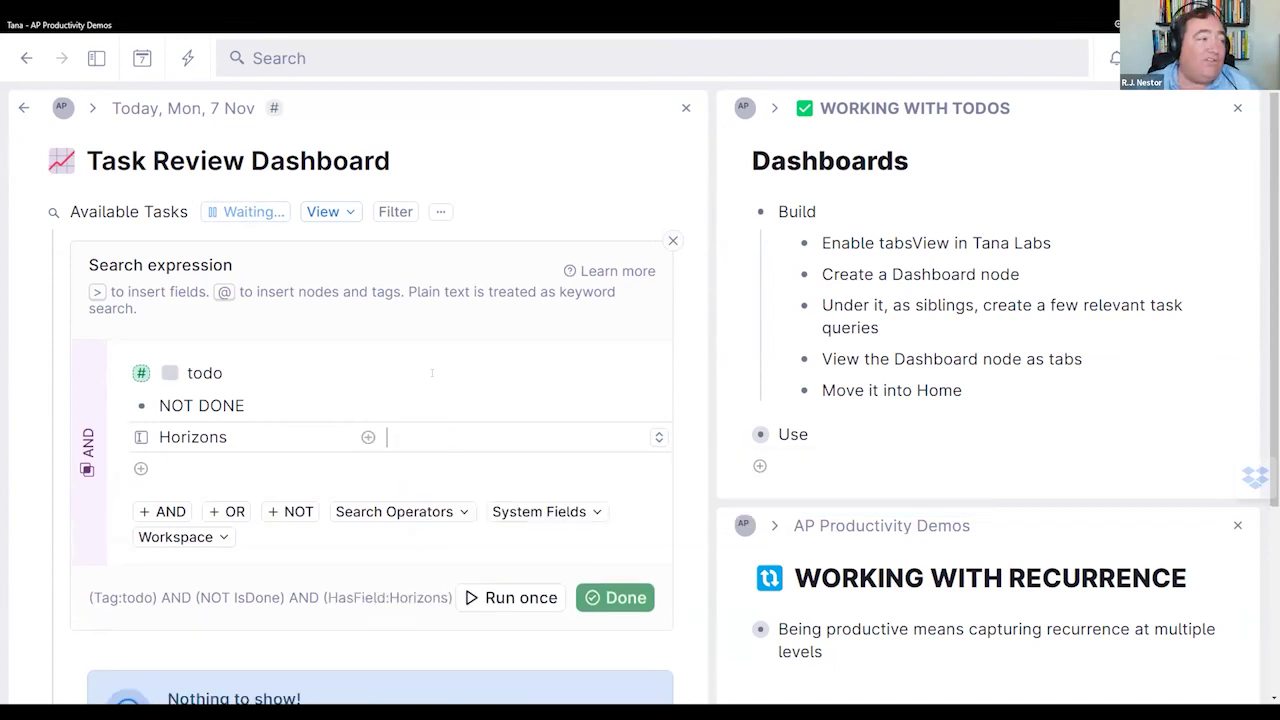
key("BackSpace")
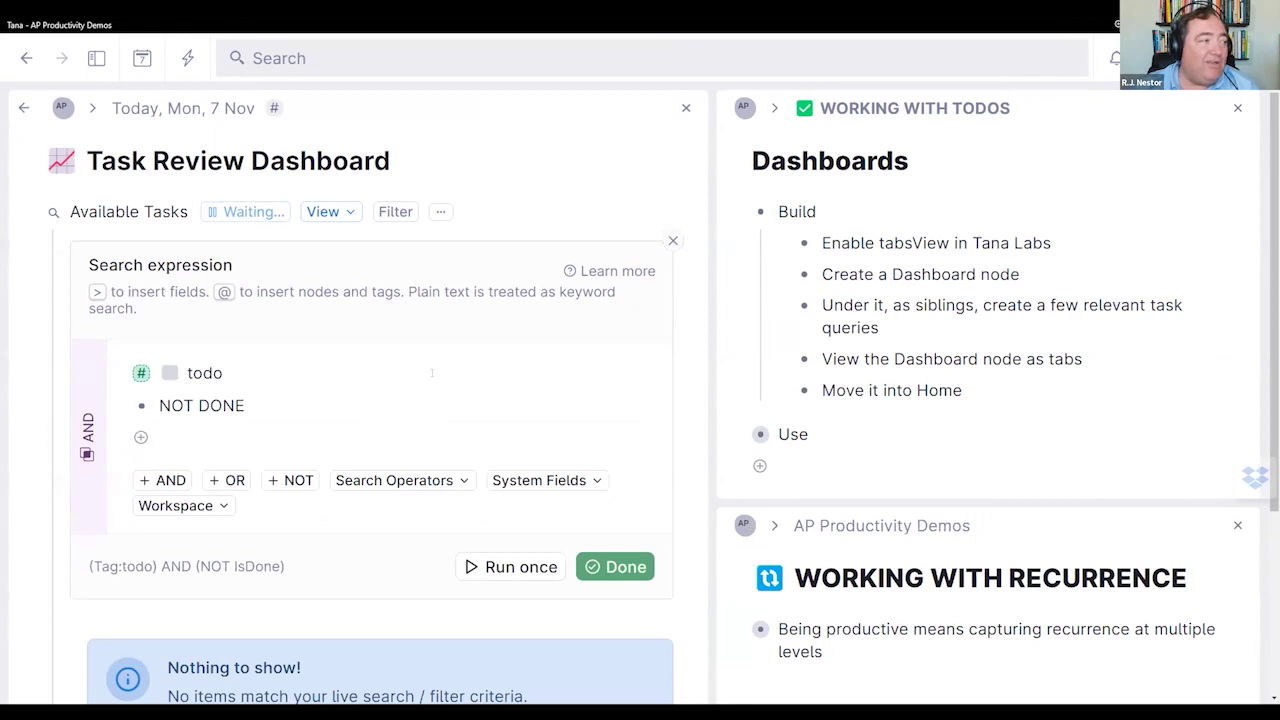
Step: Add the Horizons field with the value Available to the Available Tasks search expression and finish the query
key("Return")
type(">Hor")
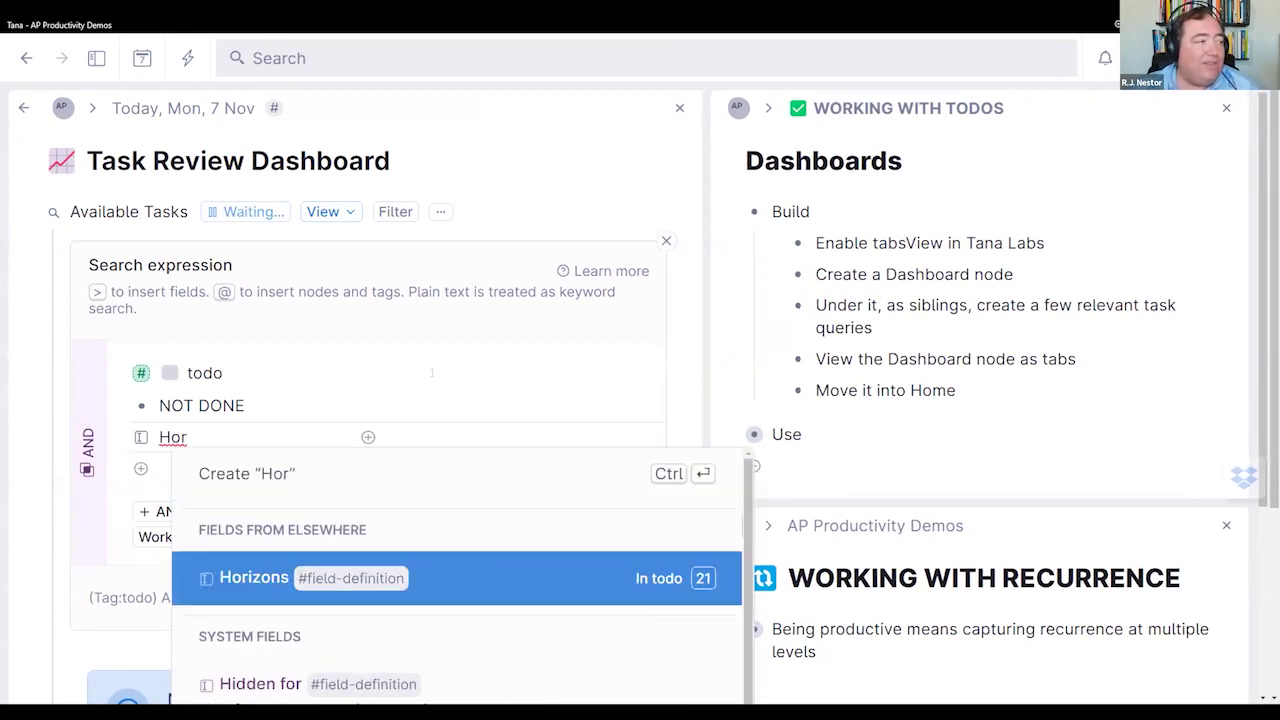
key("Return")
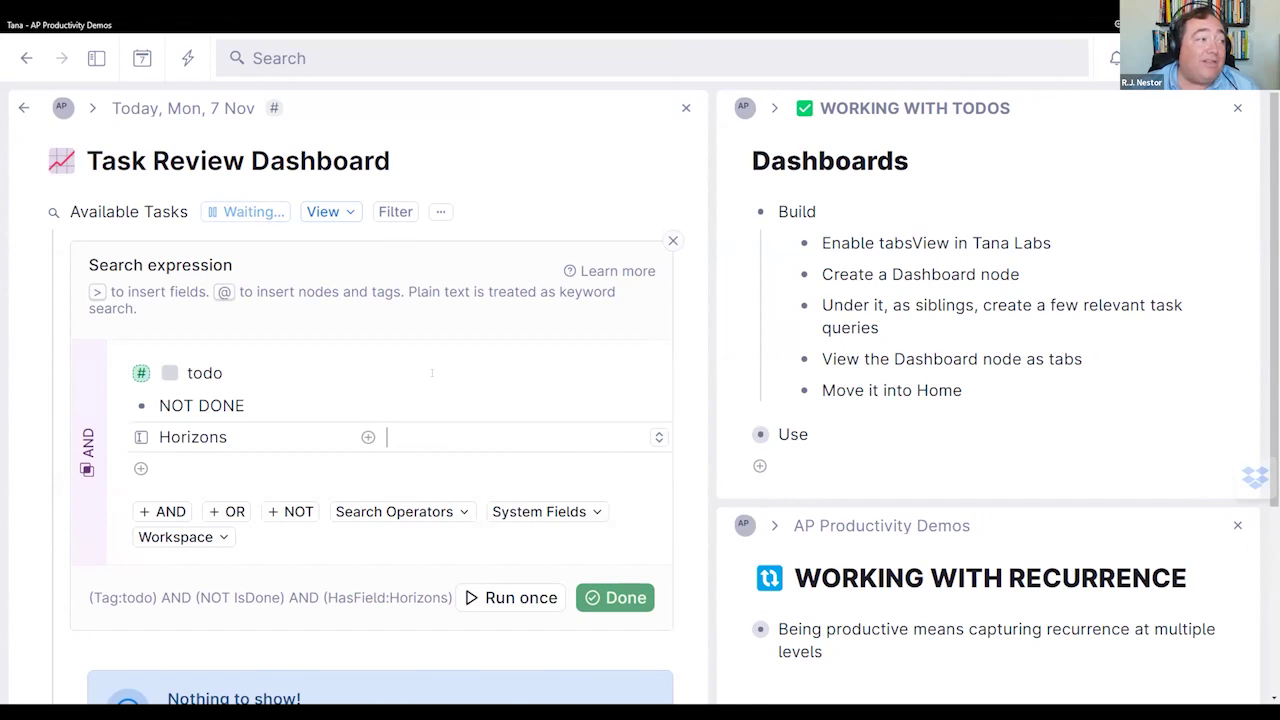
left_click(658, 437)
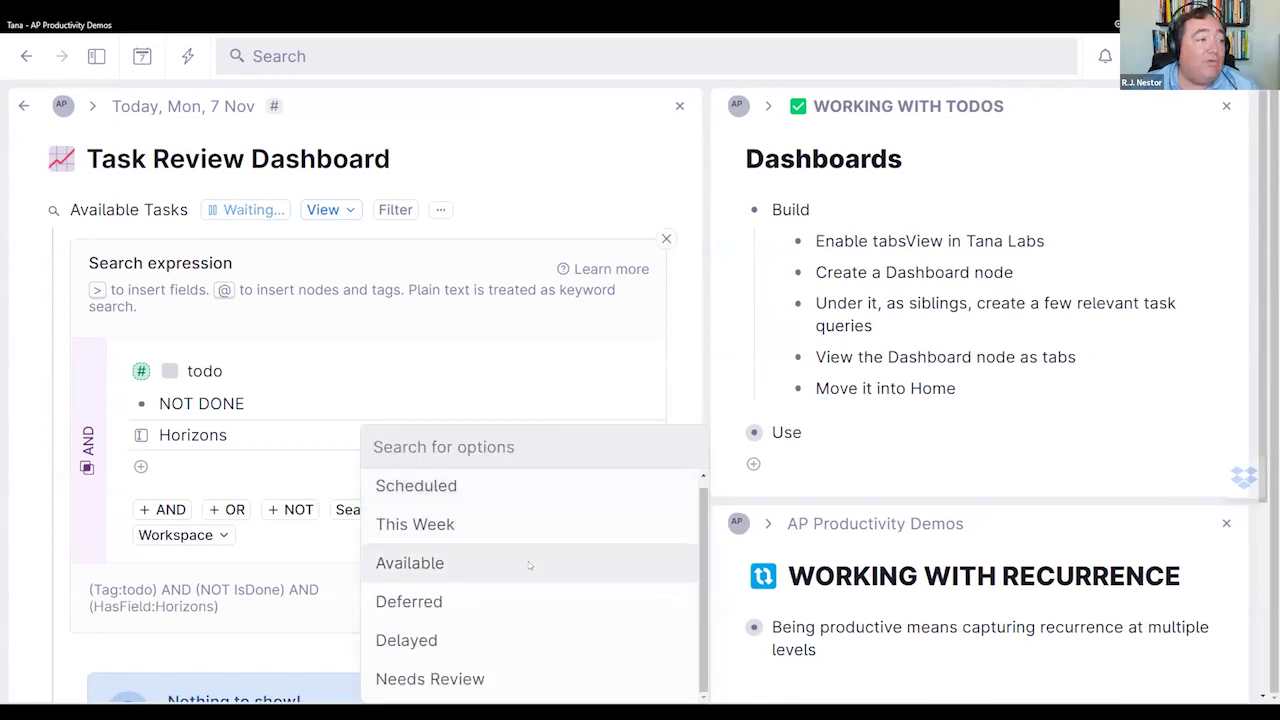
left_click(449, 437)
type("av")
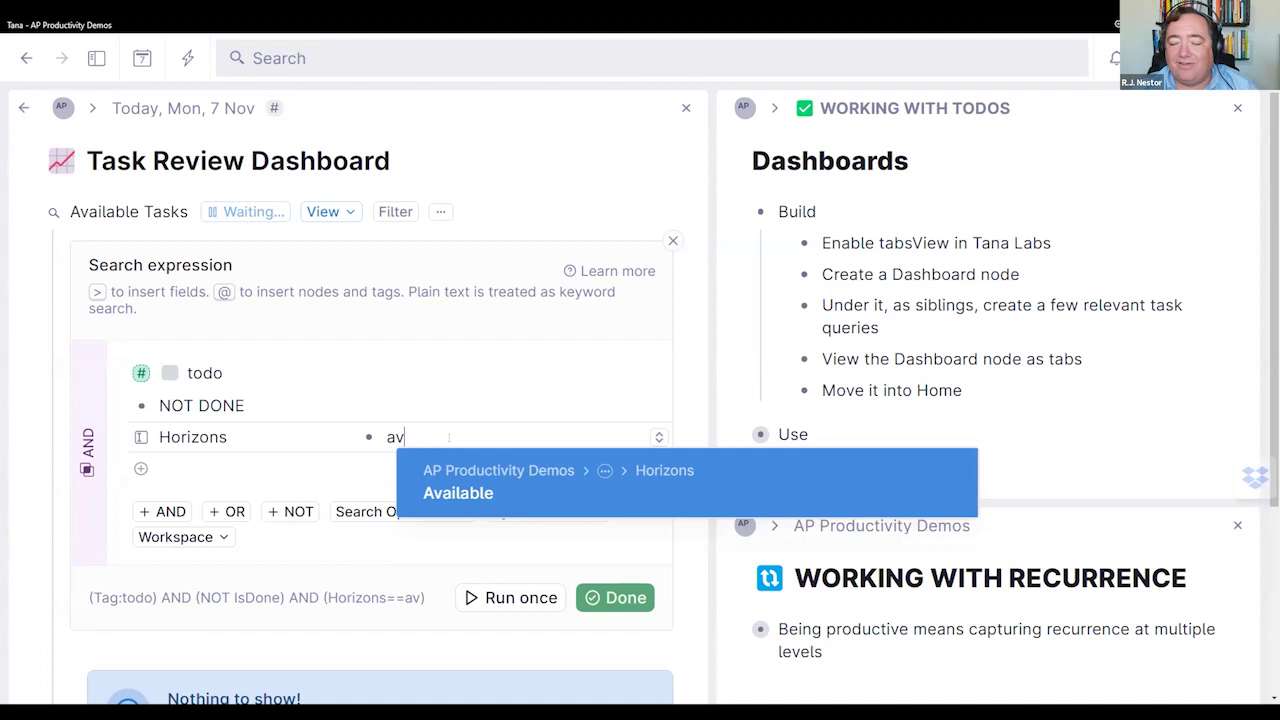
key("Return")
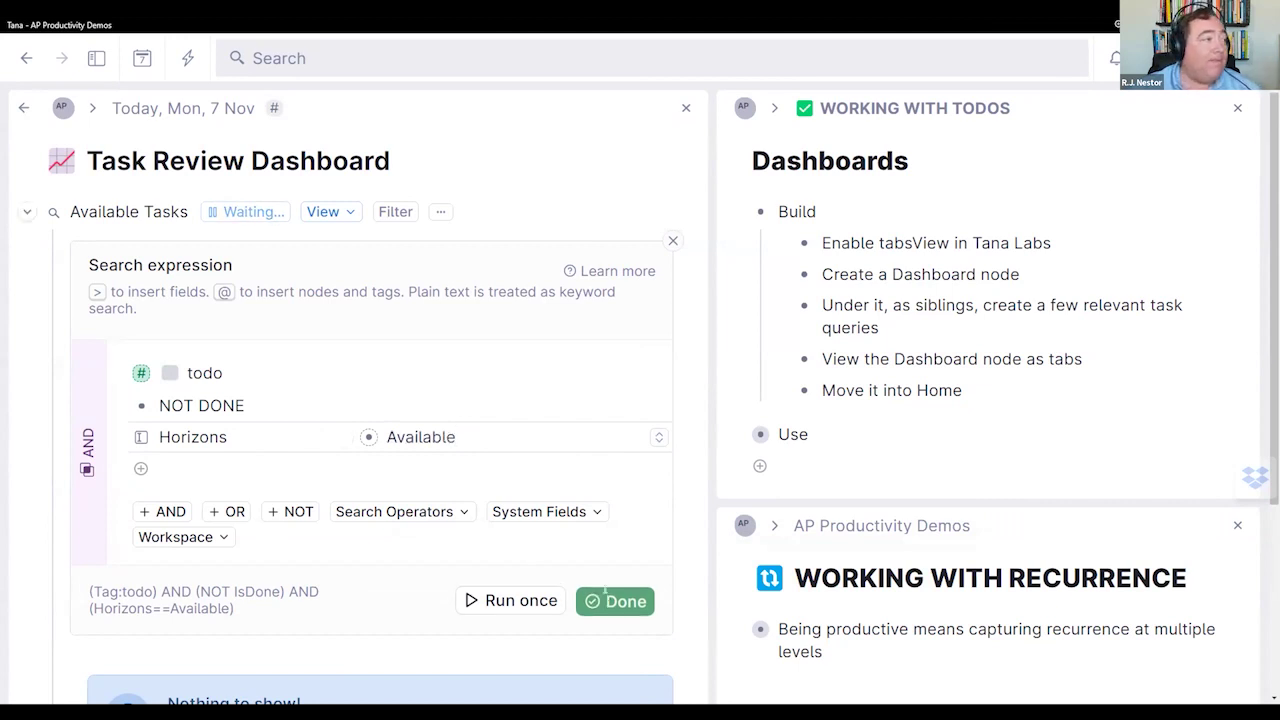
left_click(614, 600)
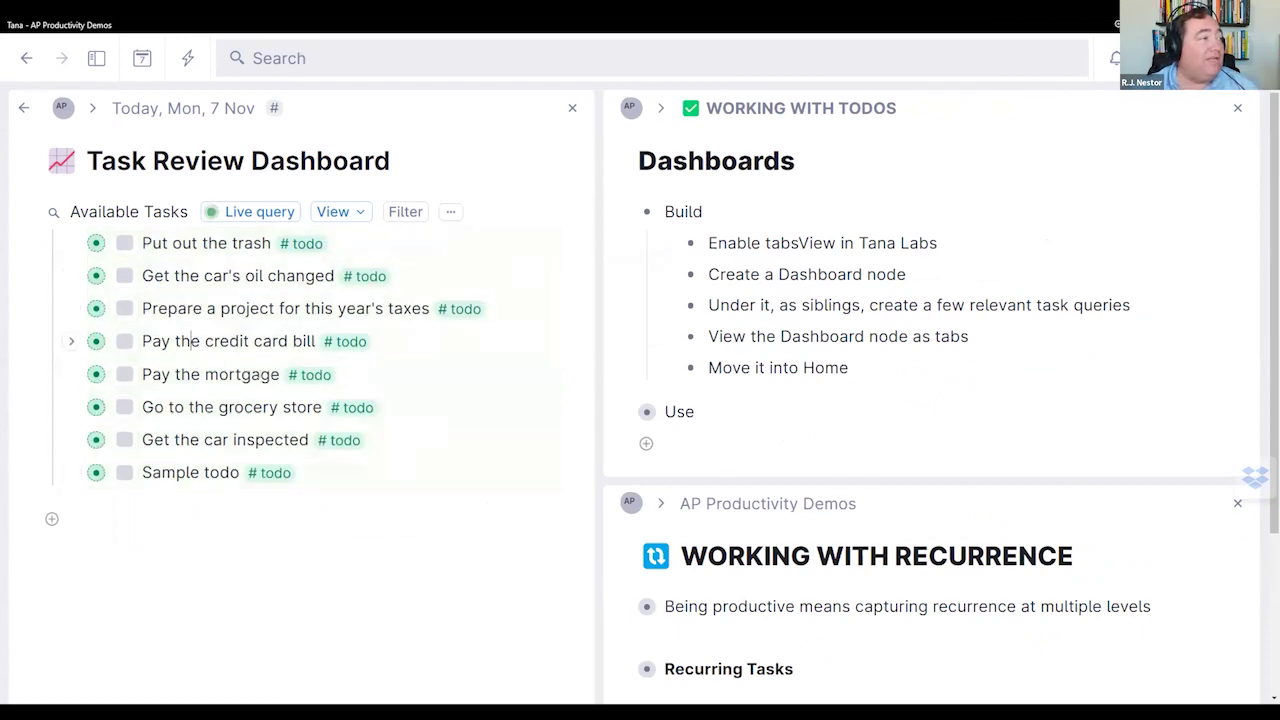
Step: Examine the fields of several todos in the Available Tasks results one by one, and collapse the list
key("Up")
key("Up")
key("Up")
key("Up")
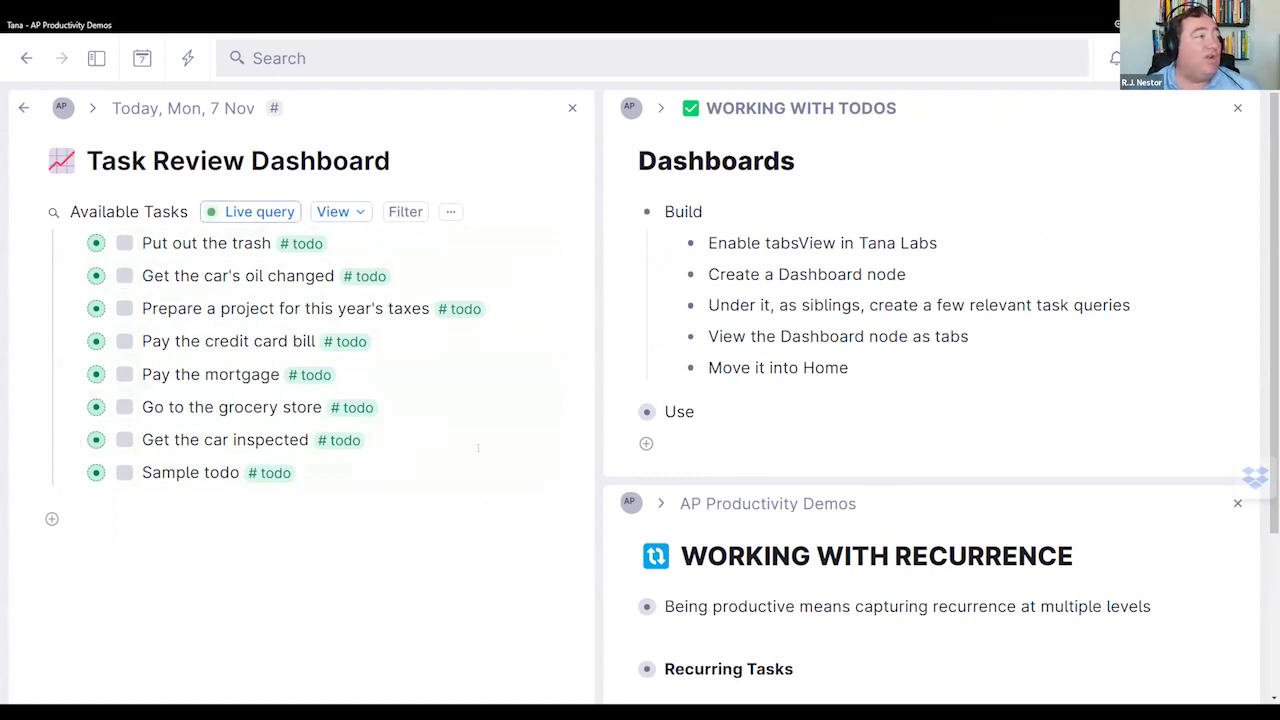
key("Up")
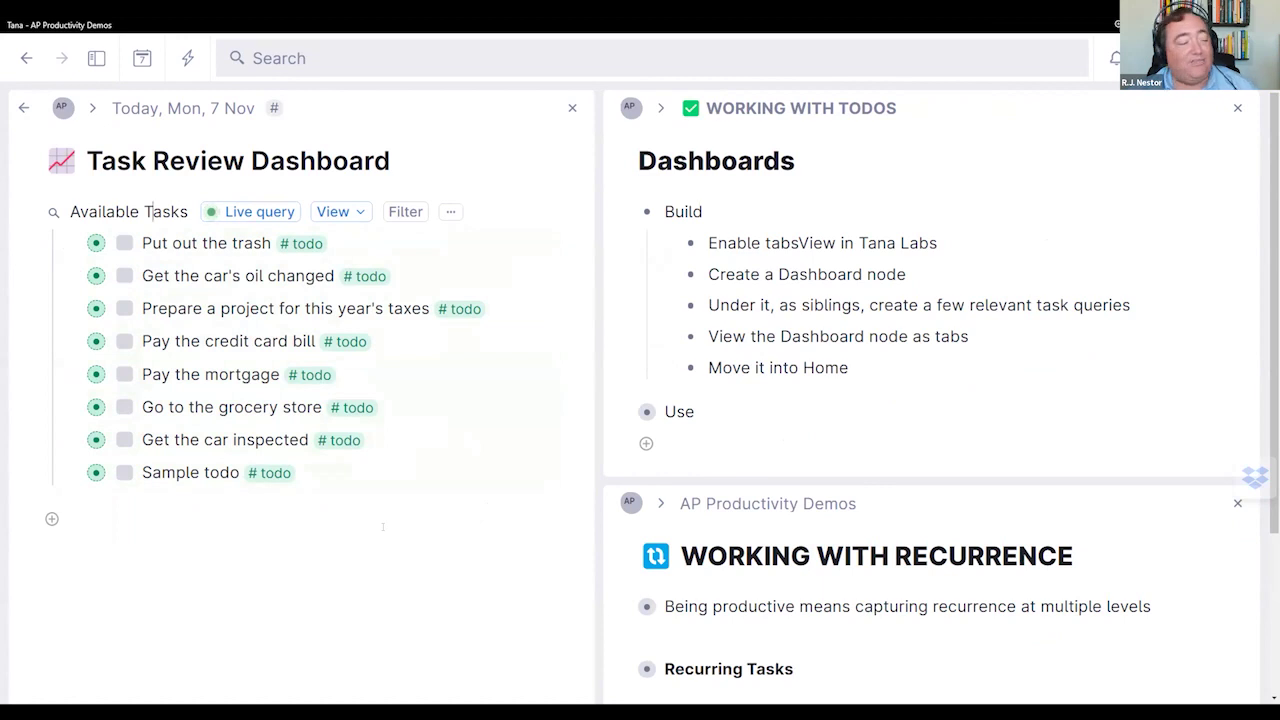
key("Down")
key("ctrl+Down")
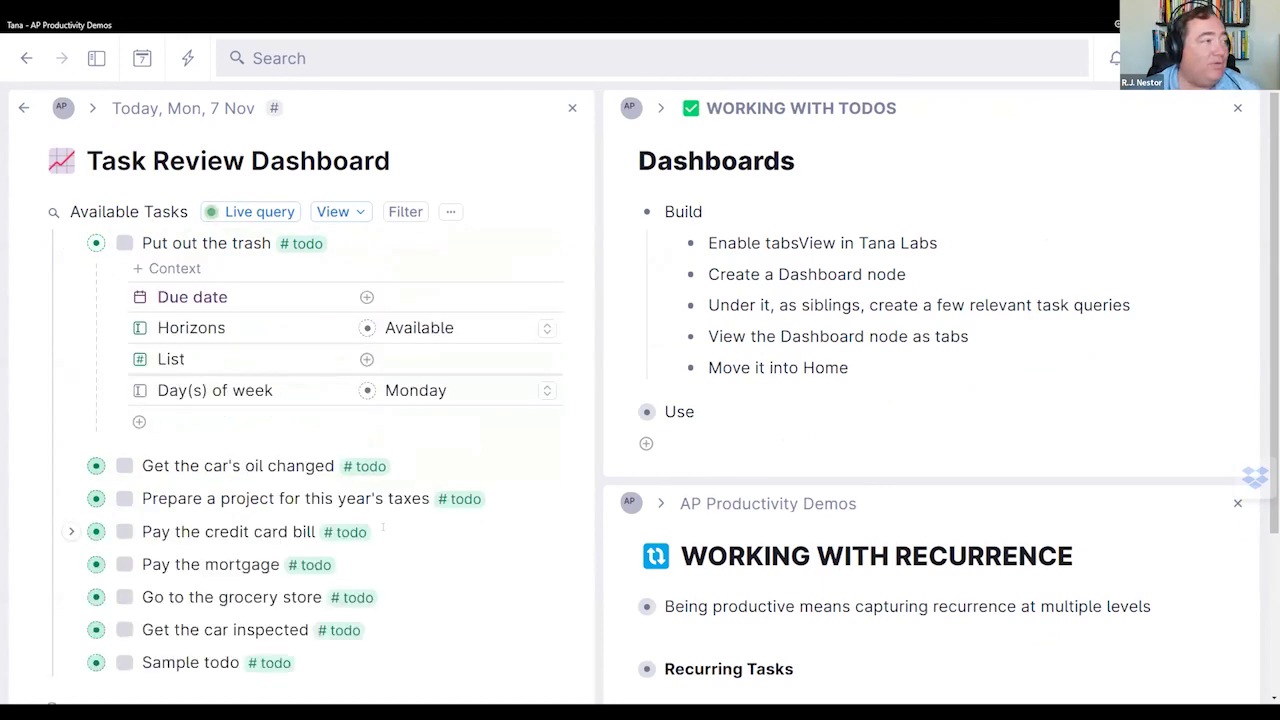
key("ctrl+Up")
key("Down")
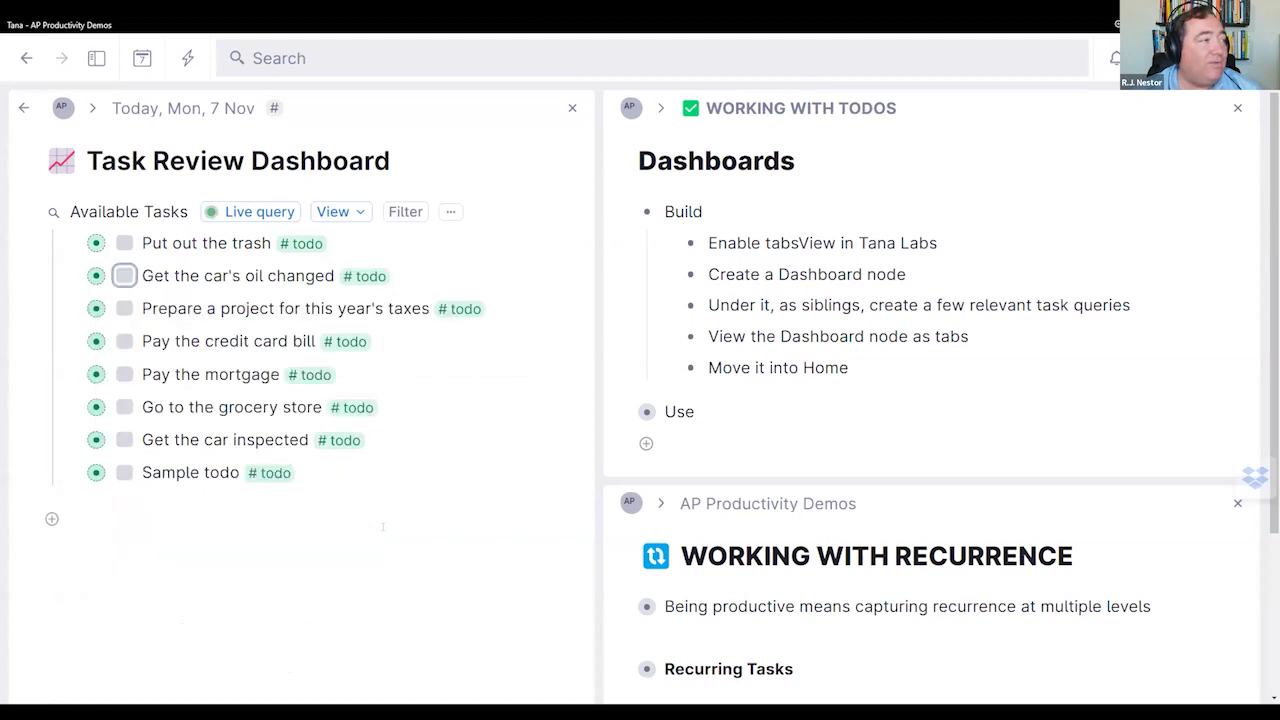
key("ctrl+Down")
key("ctrl+Up")
key("Down")
key("ctrl+Down")
key("ctrl+Up")
key("Down")
key("ctrl+Down")
key("ctrl+Up")
key("Down")
key("ctrl+Up")
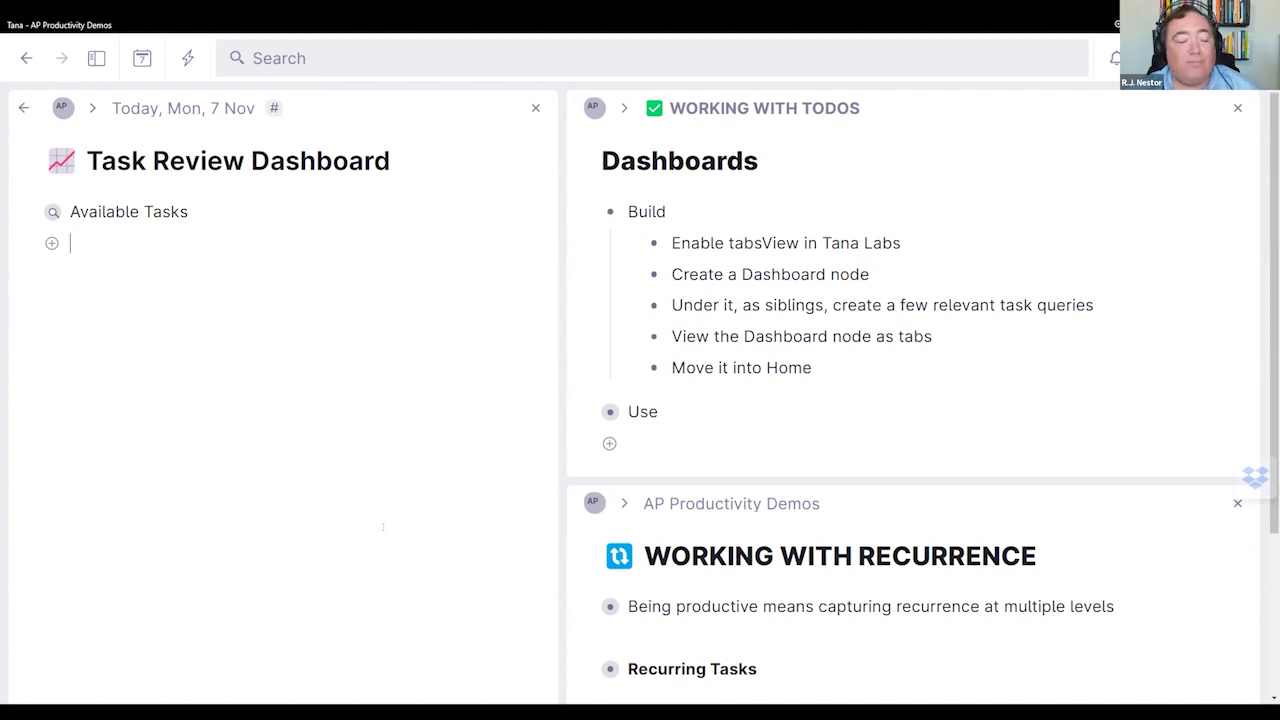
Step: Create a second search node below Available Tasks, name it "Available tasks, by context", and focus its empty search expression
type("?")
key("Down")
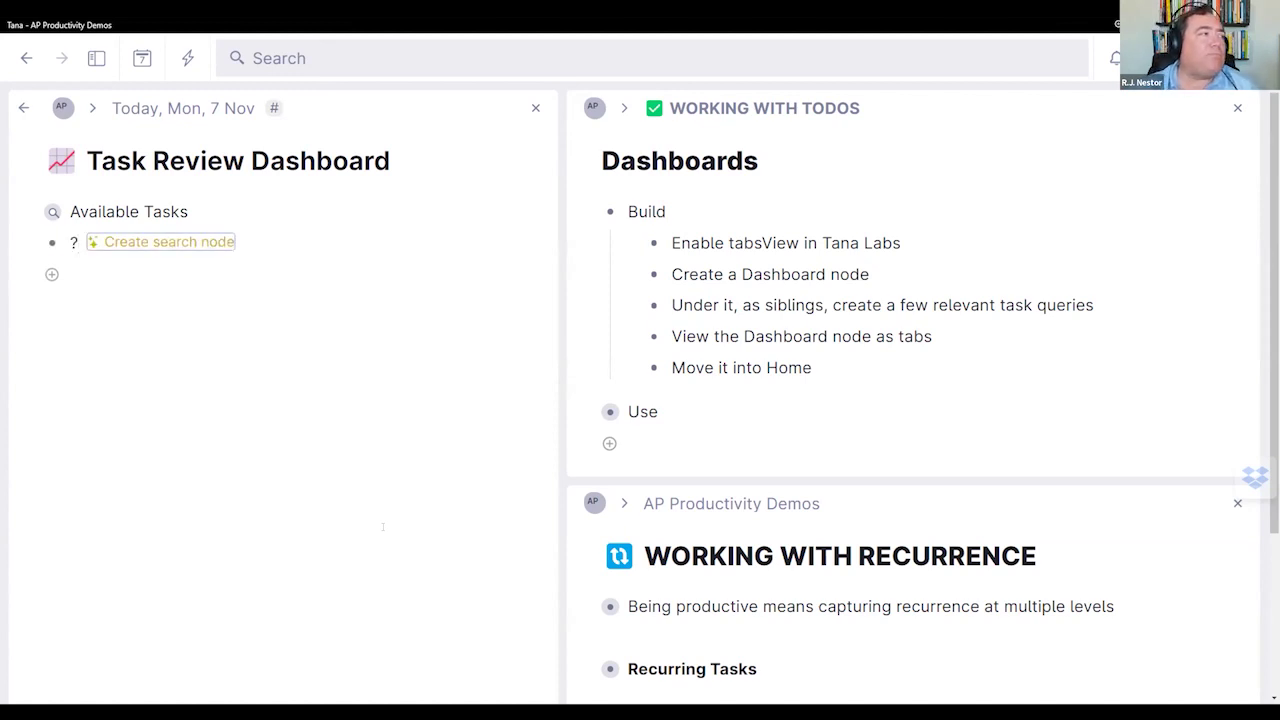
key("Return")
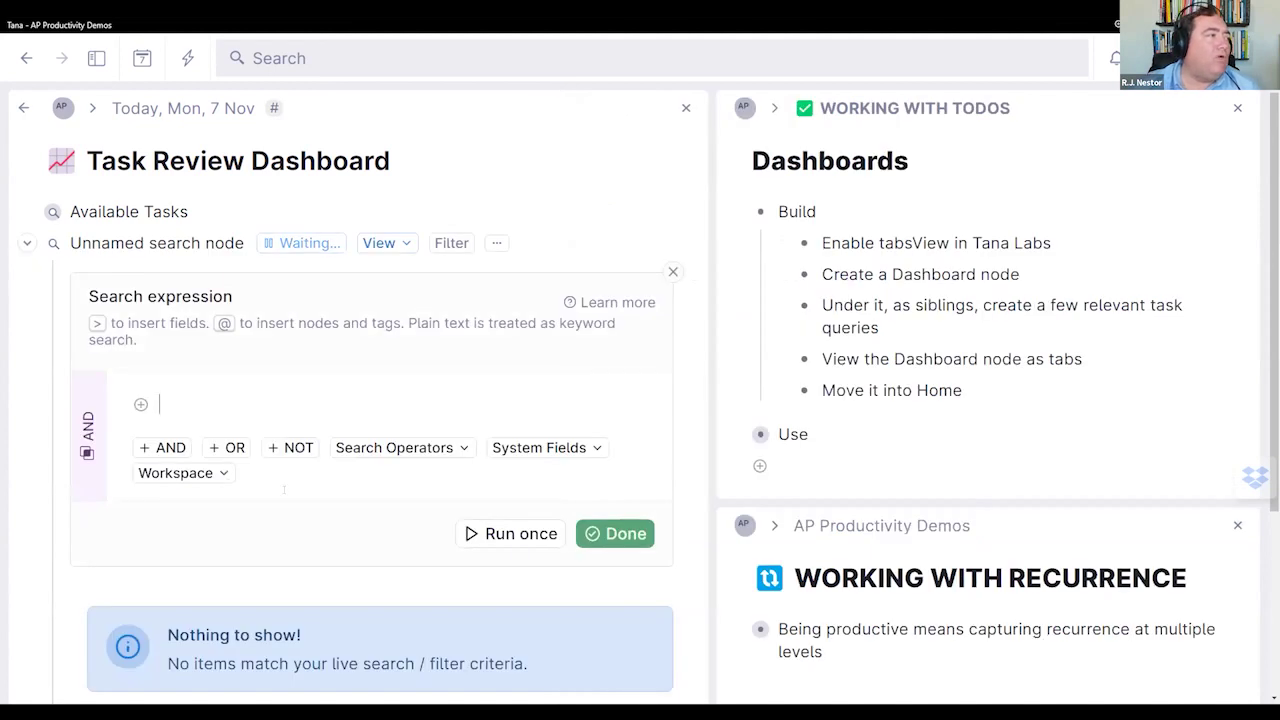
left_click_drag(100, 243, 244, 243)
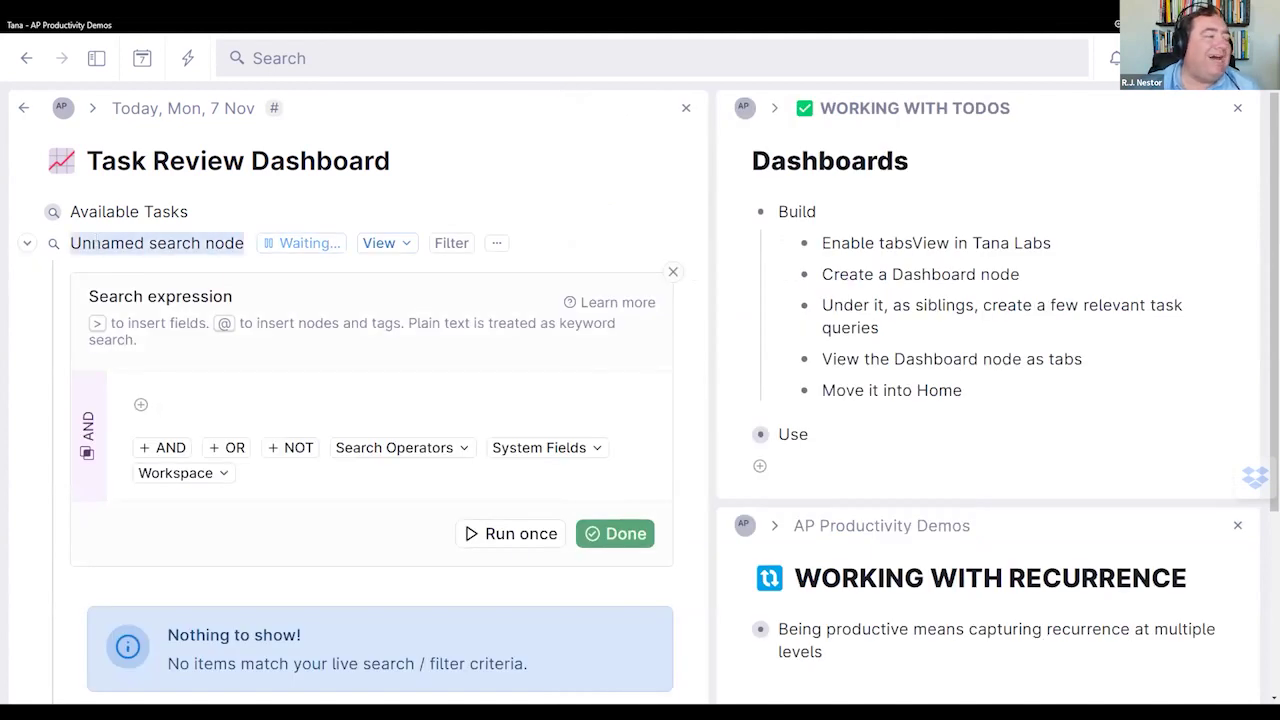
type("Available tasks, by context")
left_click(190, 396)
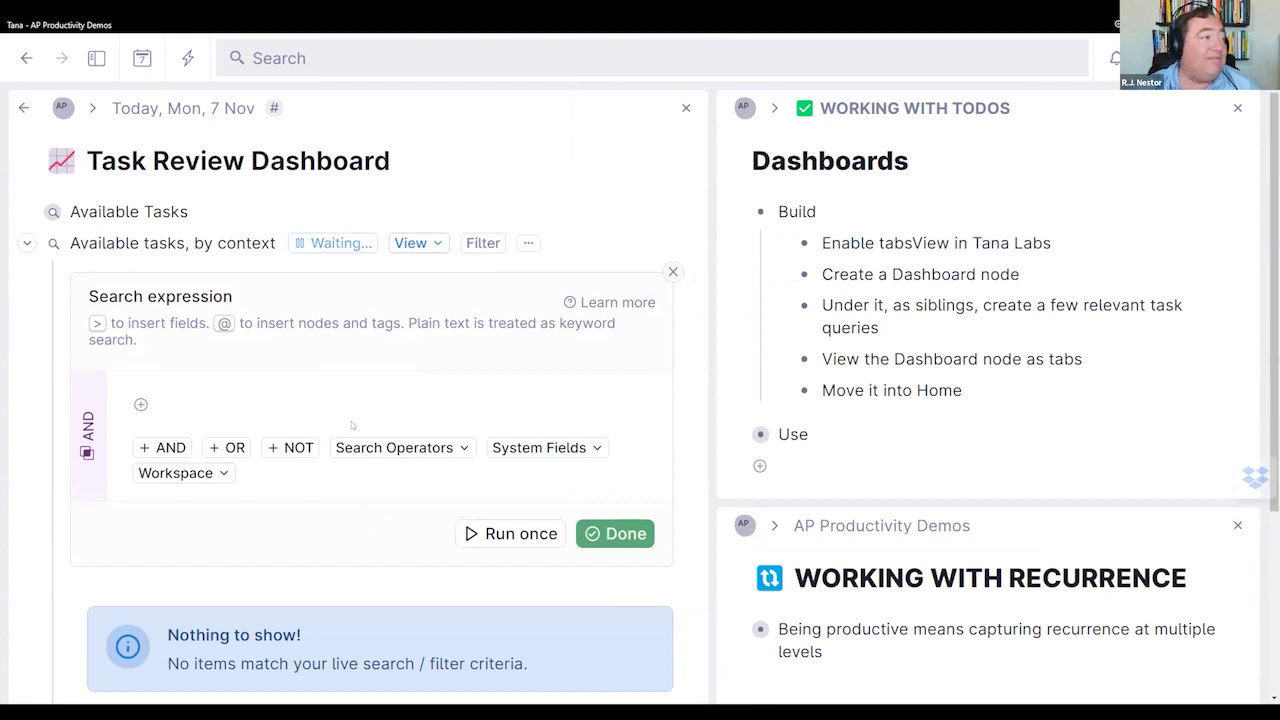
Step: Restrict the search expression of "Available tasks, by context" to the todo tag and the condition NOT DONE
type("#to")
key("Return")
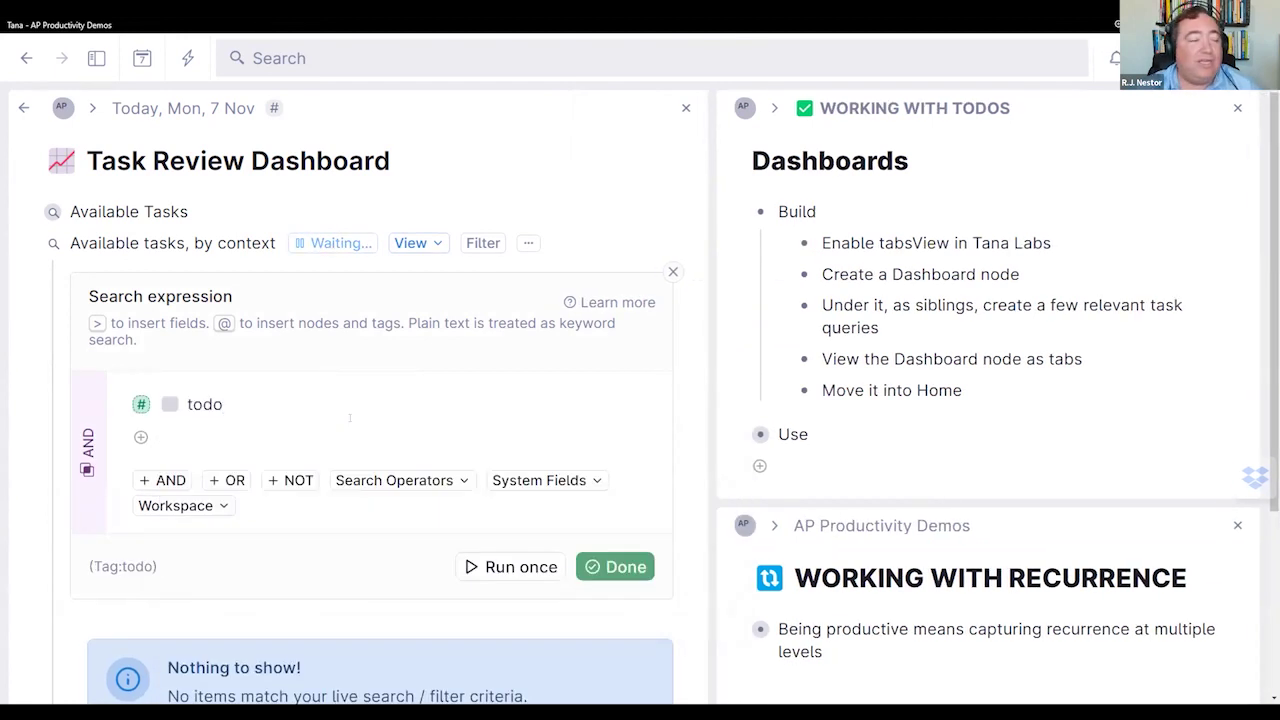
type("NOT Don")
key("BackSpace")
key("BackSpace")
type("ONE")
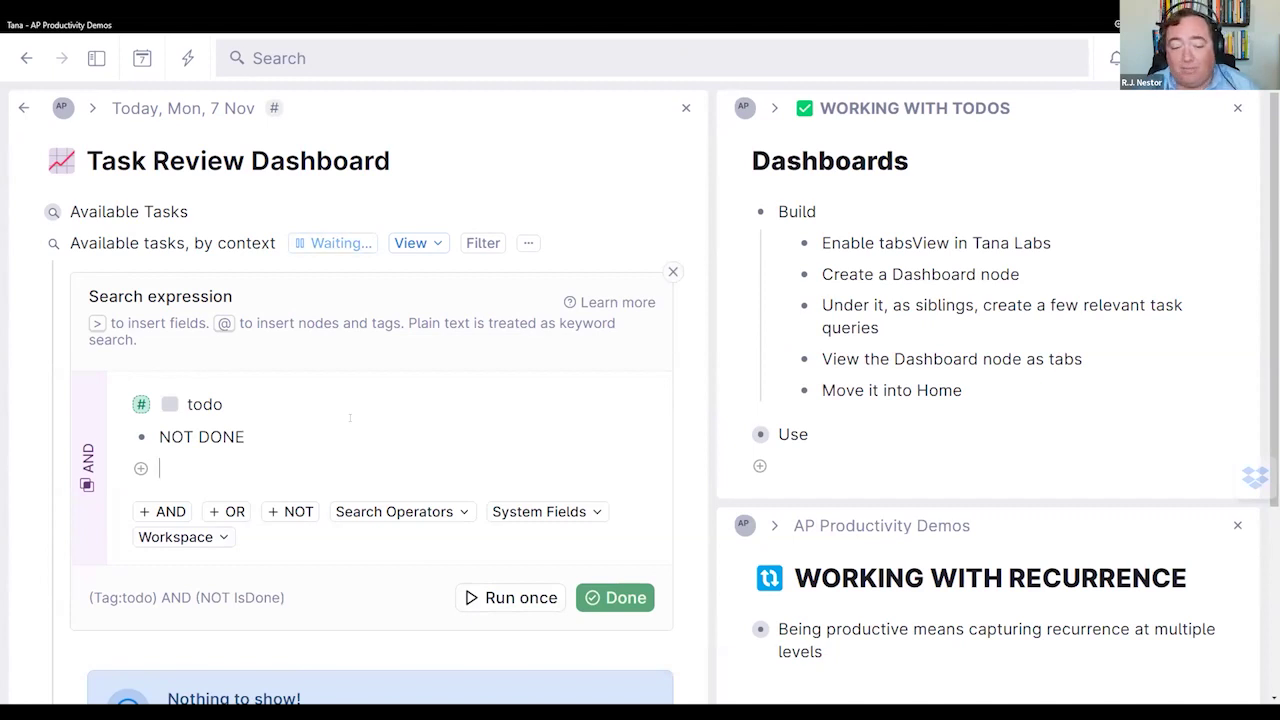
key("Return")
Step: Add the Horizons field with the value Available to the by-context search expression and finish the query
type(">Hor")
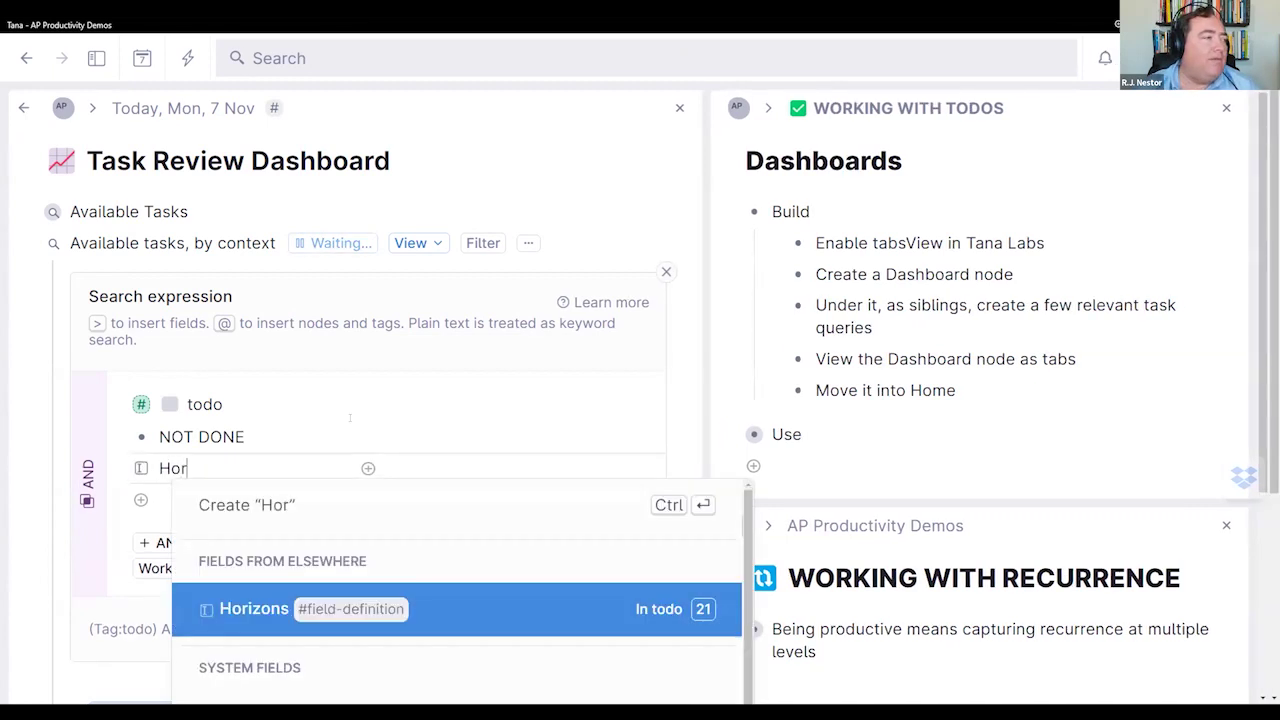
key("Return")
type("avi")
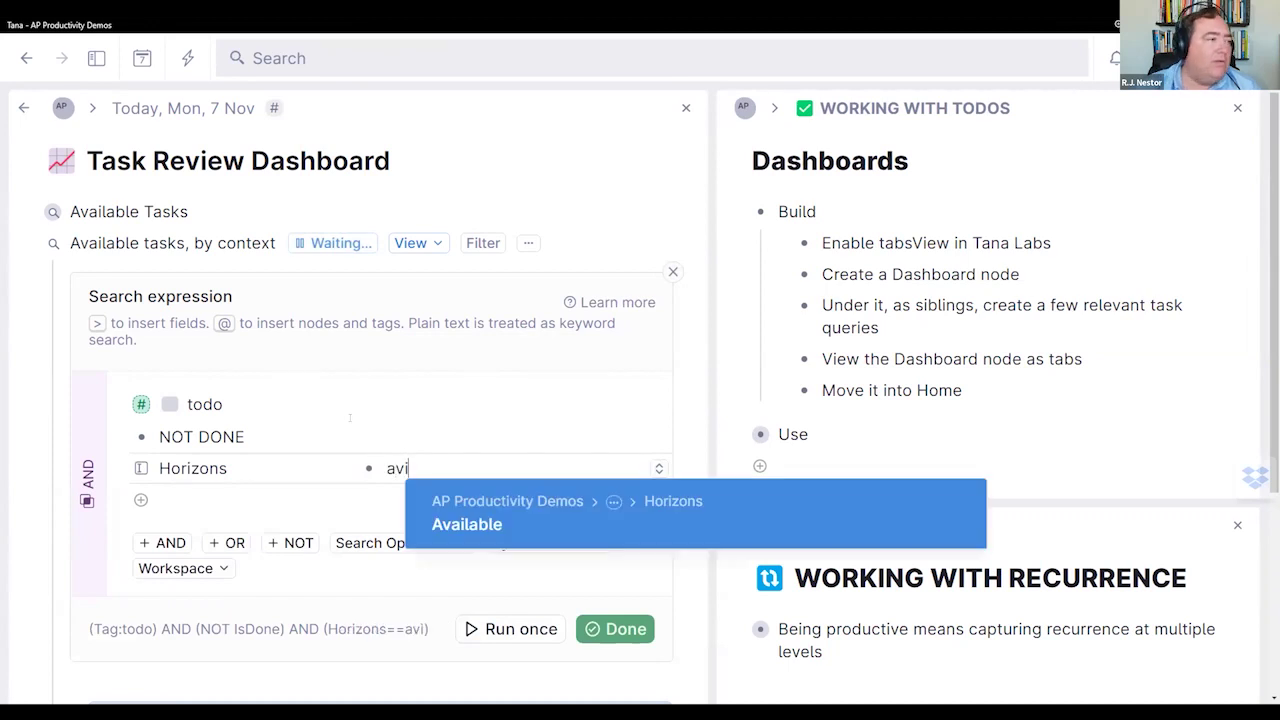
key("Return")
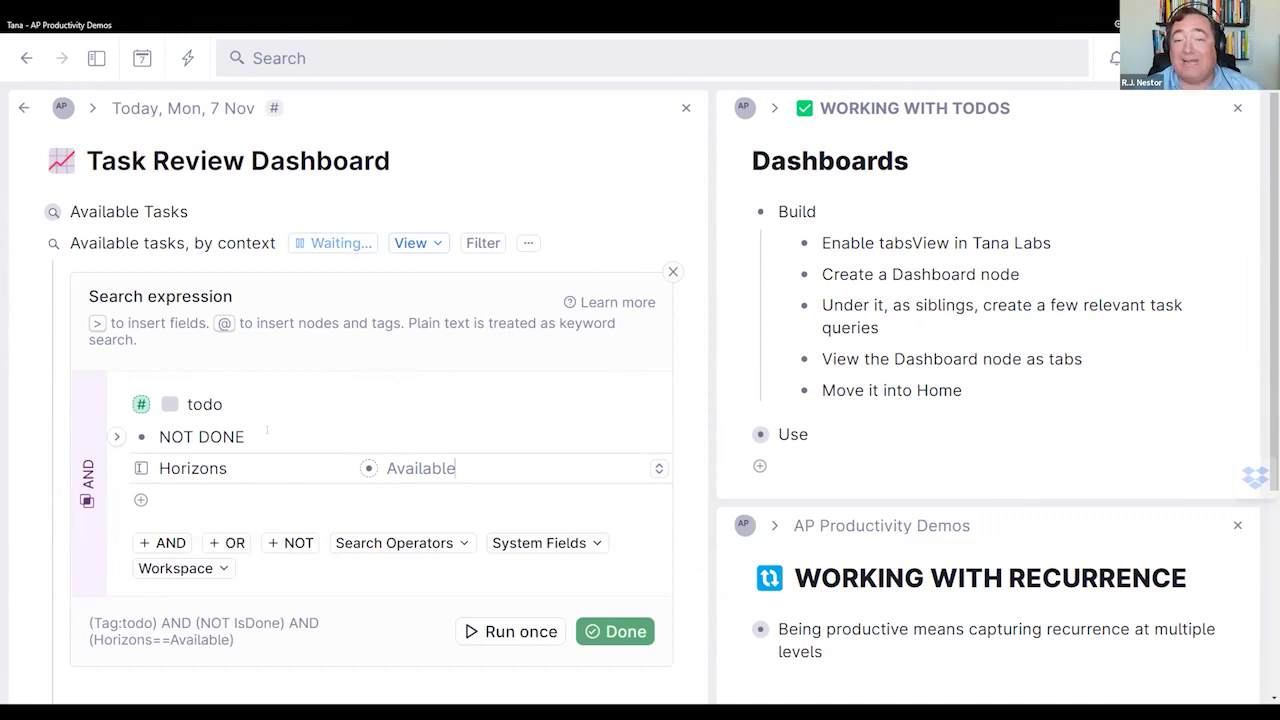
left_click(602, 640)
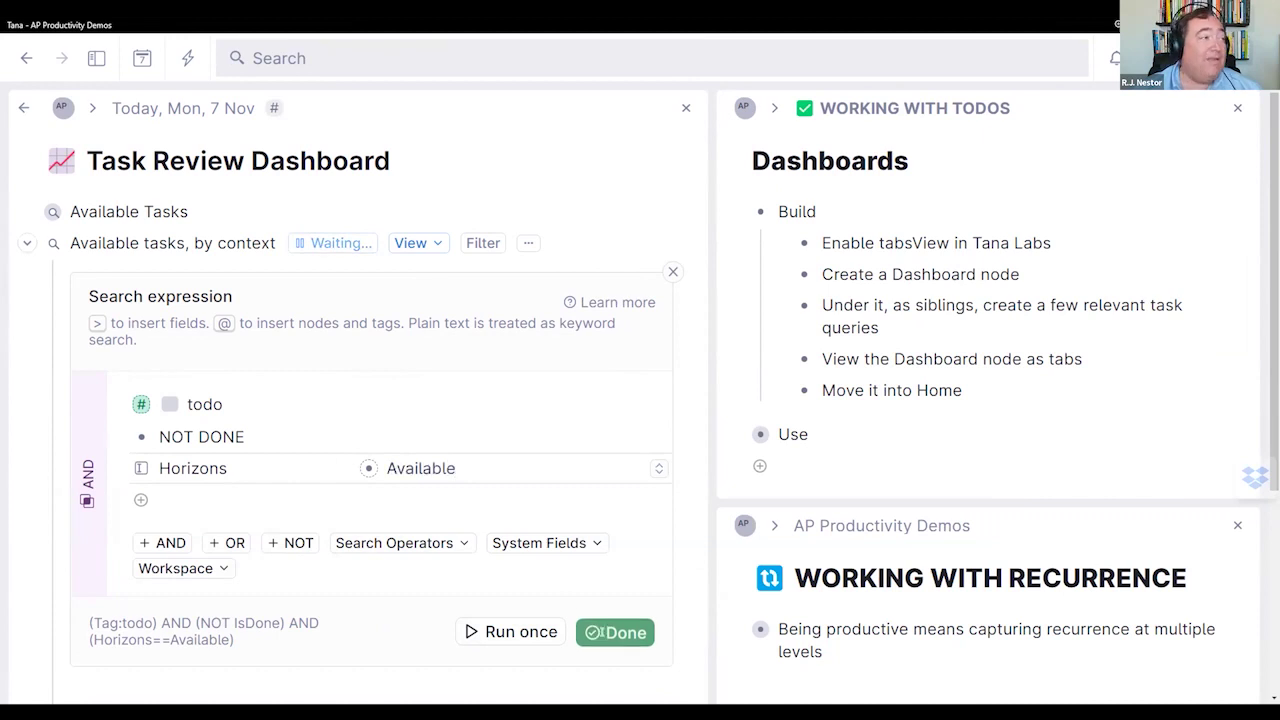
left_click(539, 246)
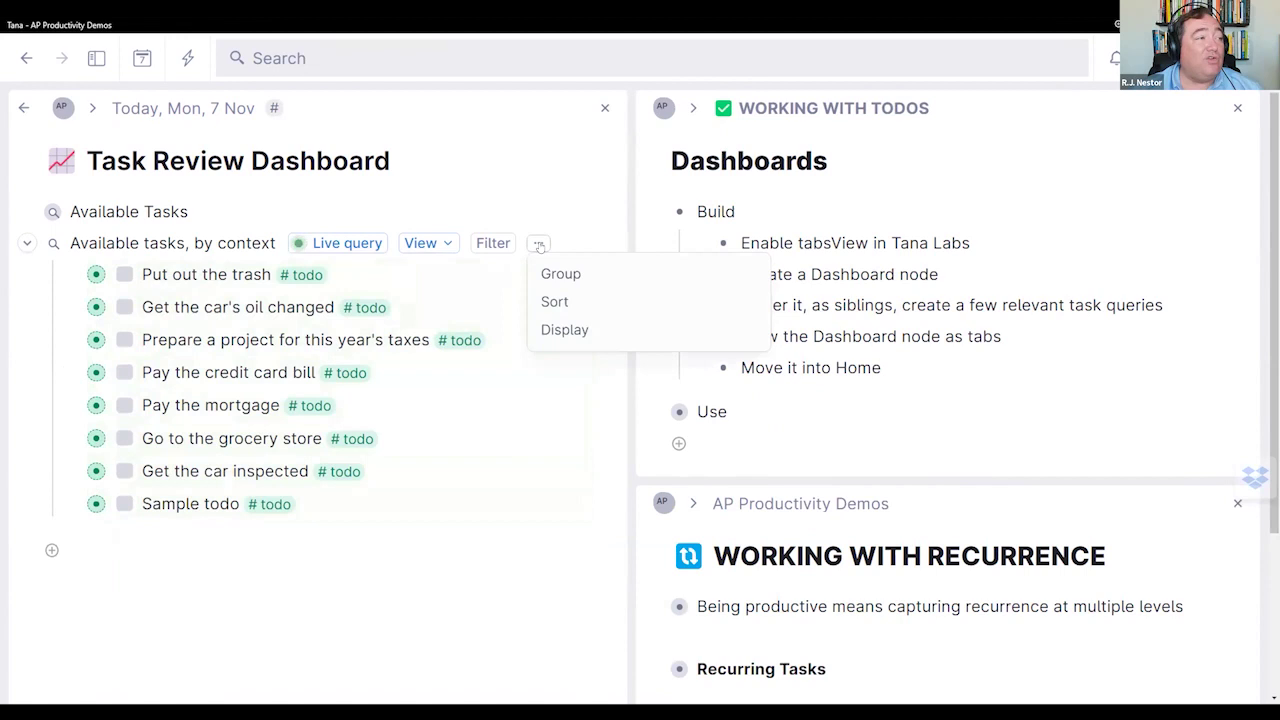
left_click(553, 273)
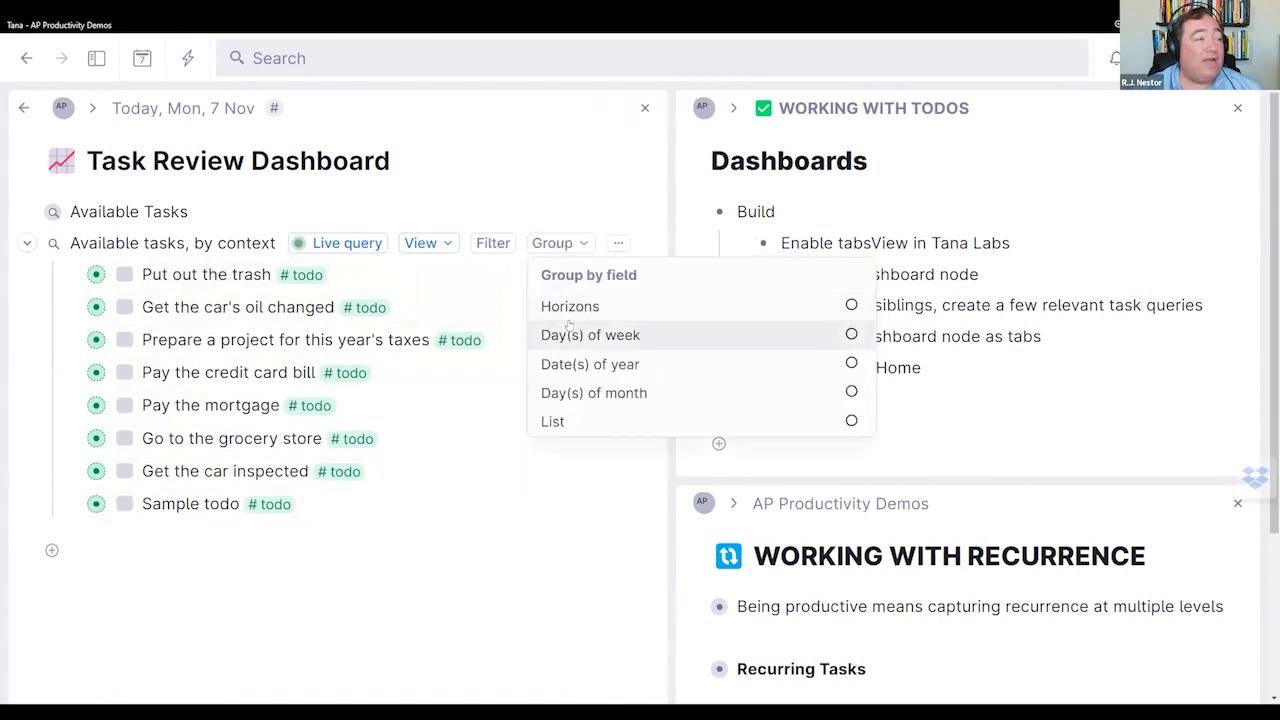
left_click(240, 345)
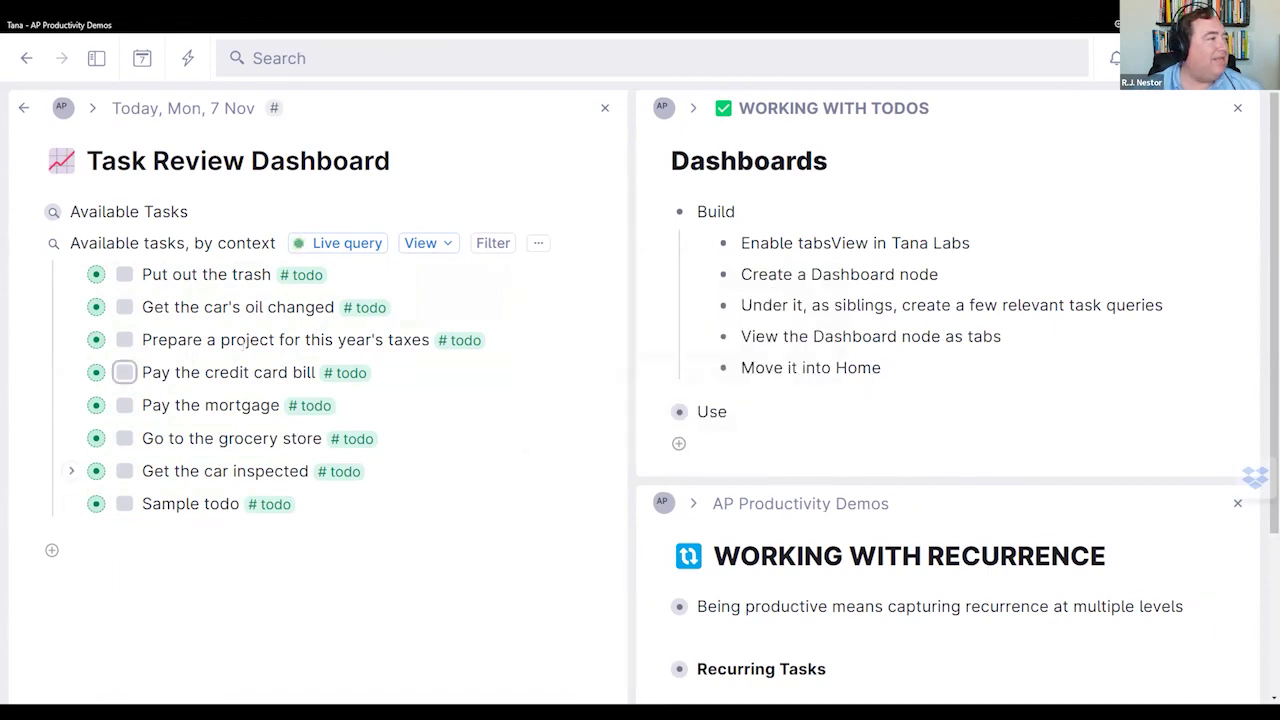
Step: Set the Context field of the "Put out the trash" todo to home and collapse the todo
left_click(227, 274)
key("ctrl+Down")
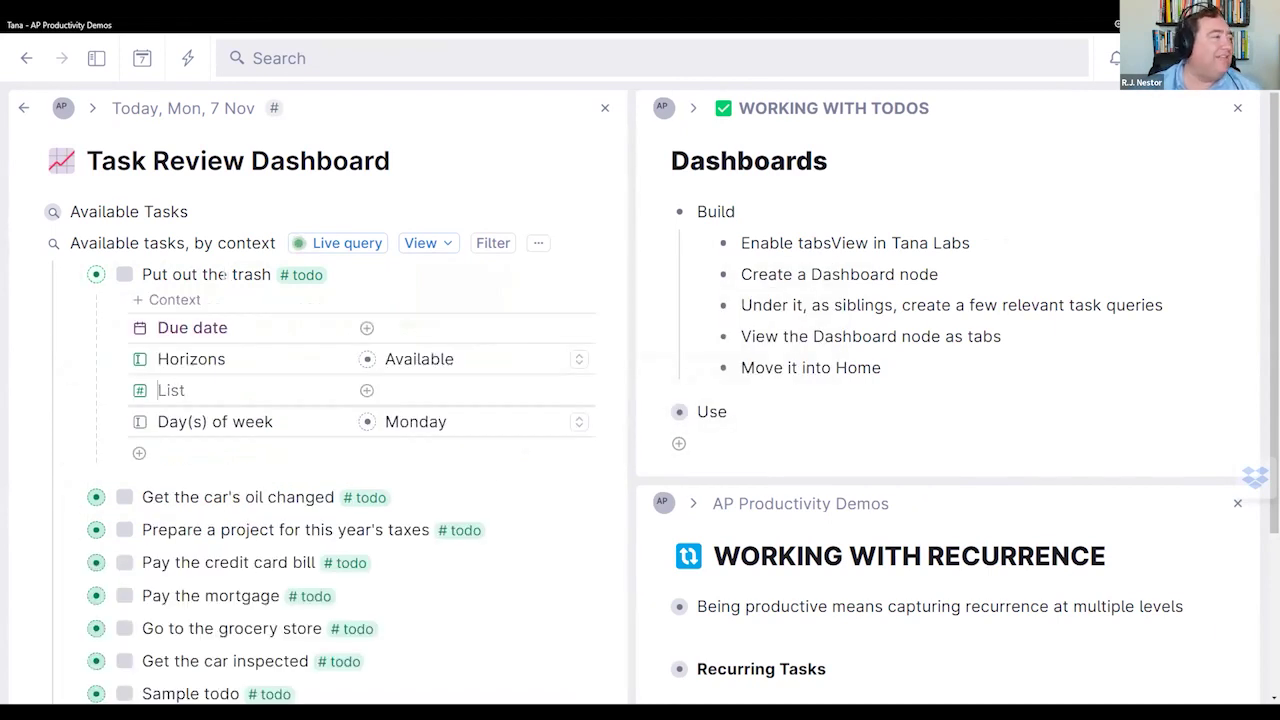
left_click(176, 299)
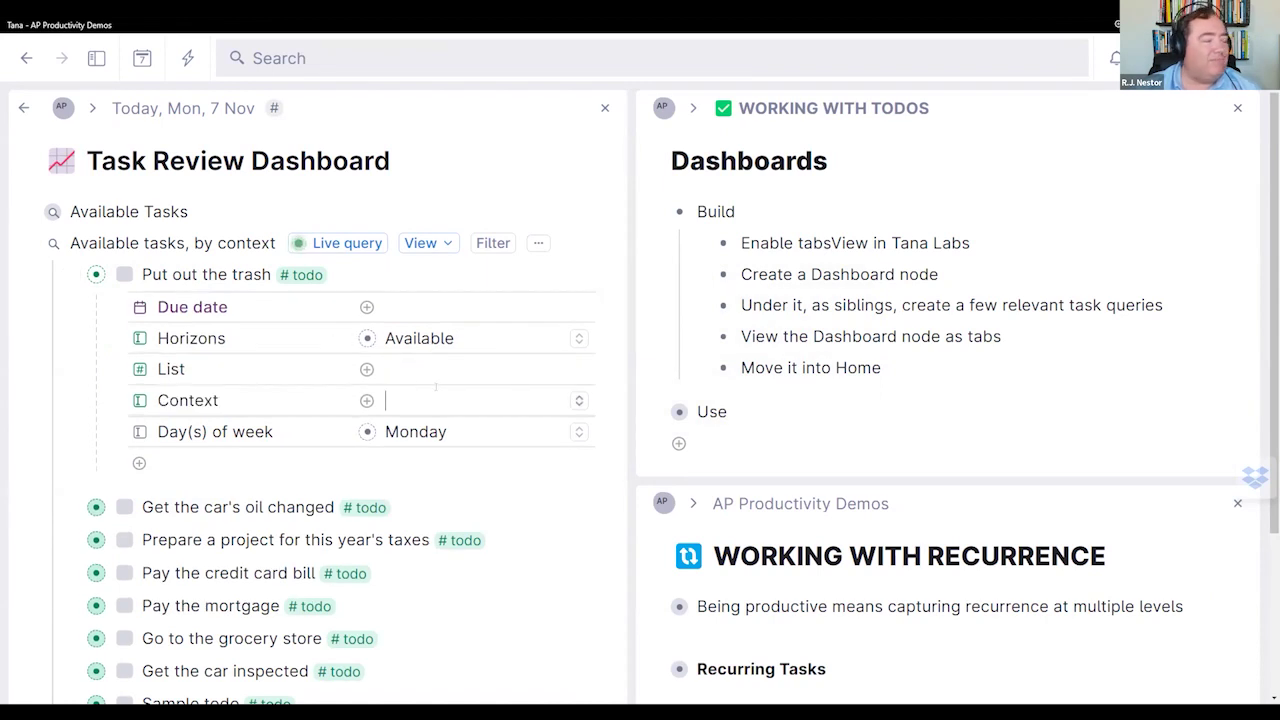
type("hom")
key("Return")
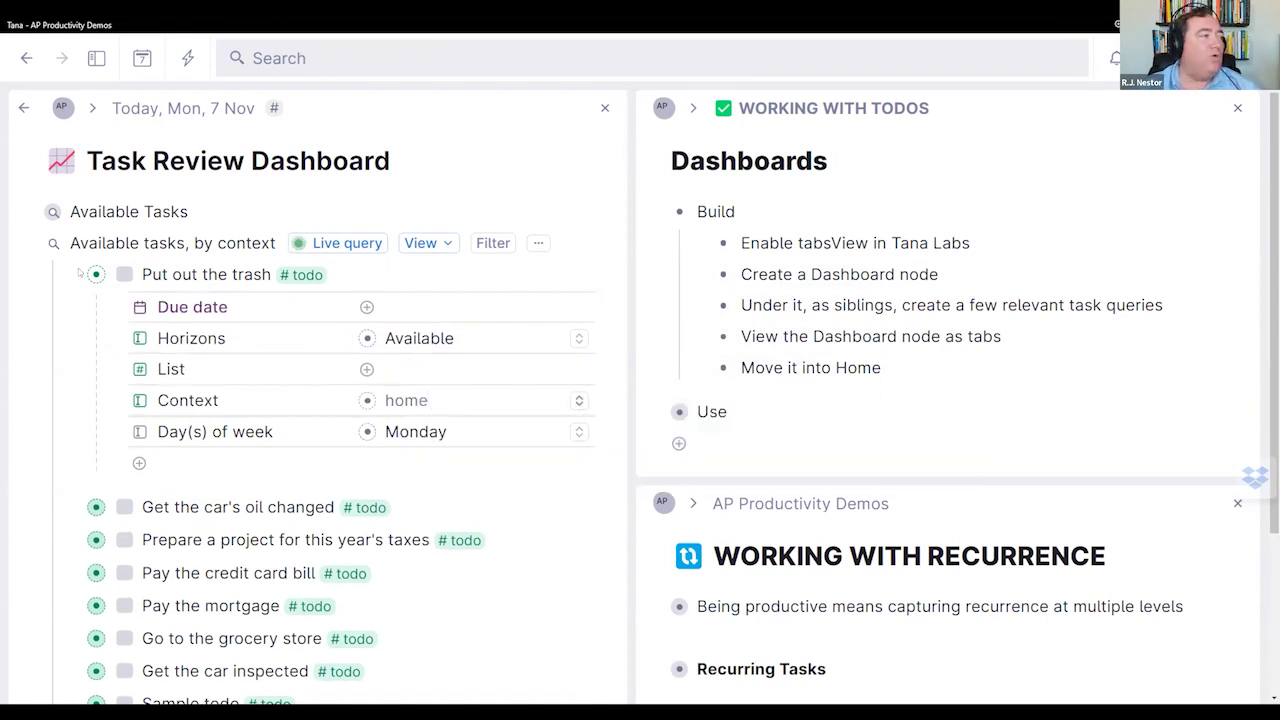
left_click(68, 274)
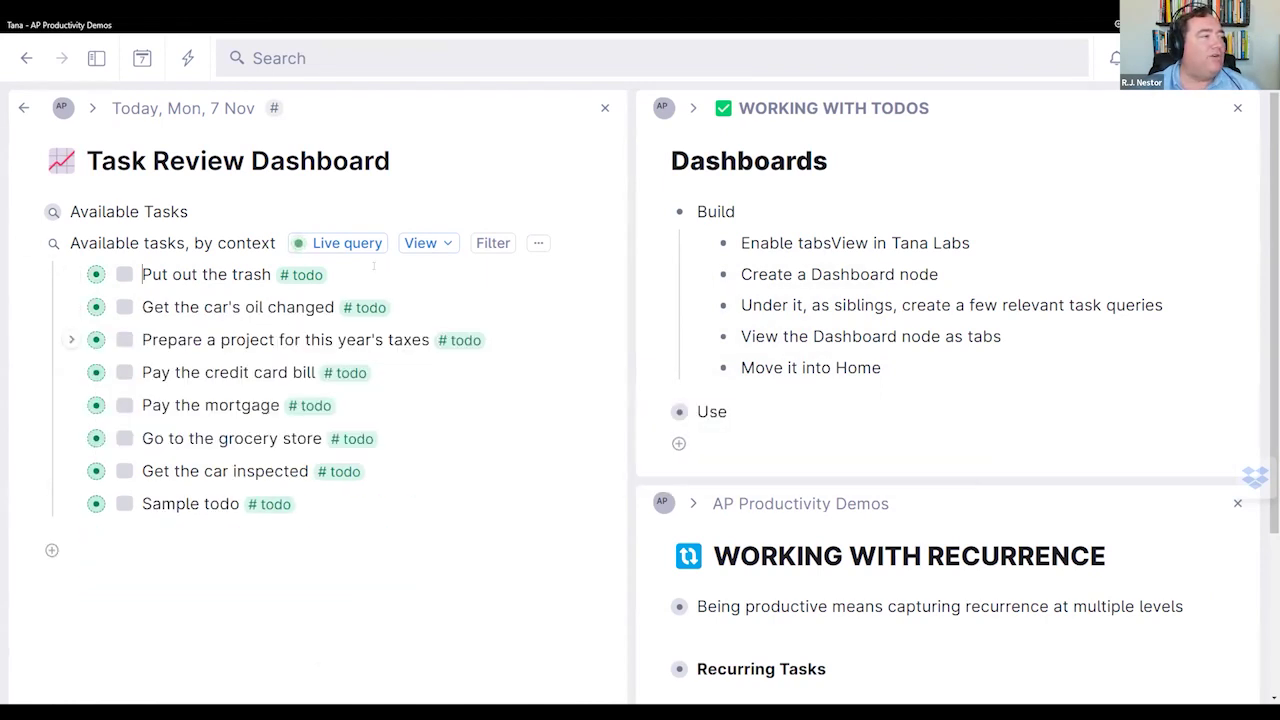
Step: Group the results of "Available tasks, by context" by the Context field
left_click(540, 244)
left_click(552, 274)
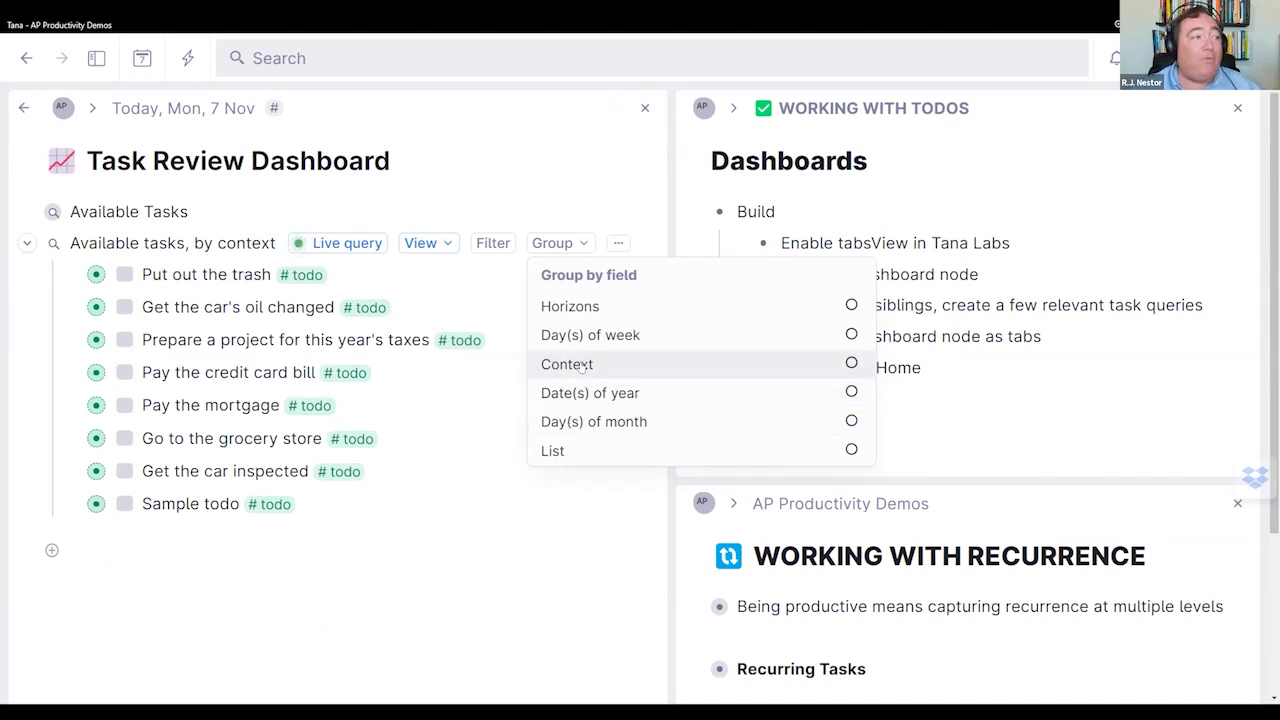
left_click(581, 366)
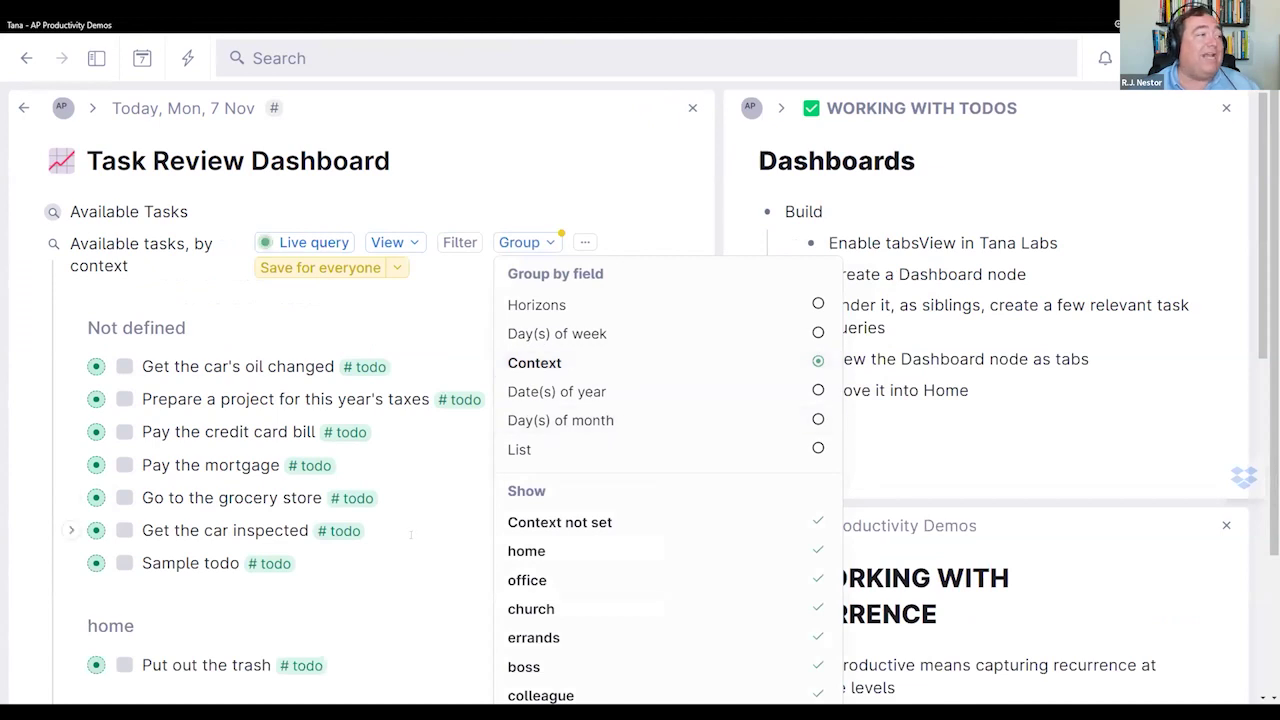
Step: Close the grouping options and examine the todos listed under each context group
scroll(410, 538, "down", 3)
scroll(410, 538, "down", 5)
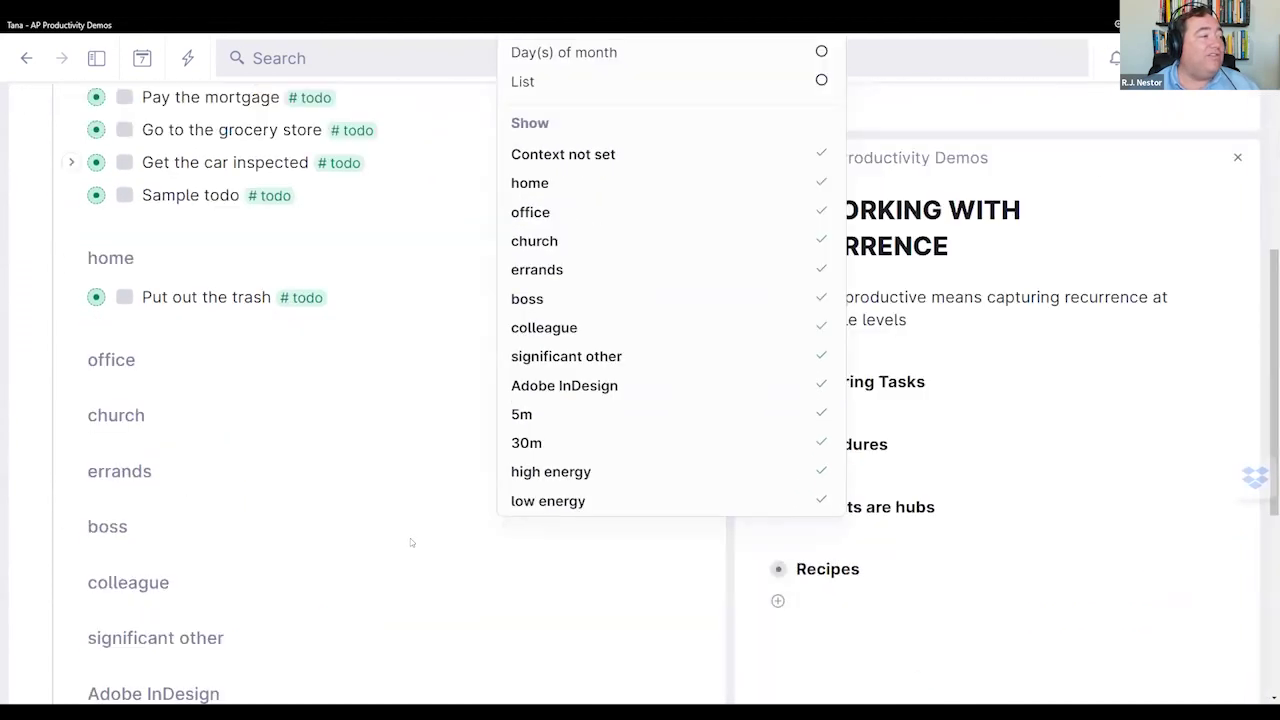
left_click(410, 538)
scroll(494, 490, "down", 3)
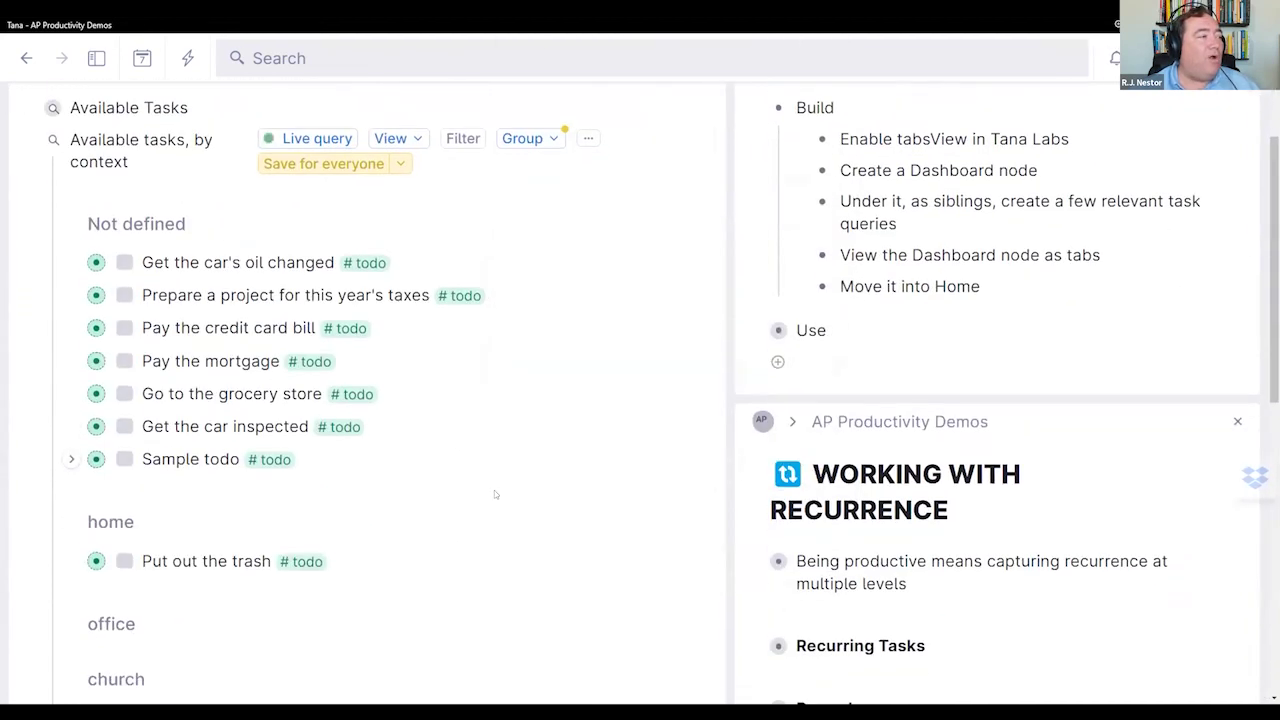
scroll(494, 490, "up", 2)
scroll(494, 490, "down", 4)
scroll(494, 490, "up", 3)
scroll(494, 490, "up", 2)
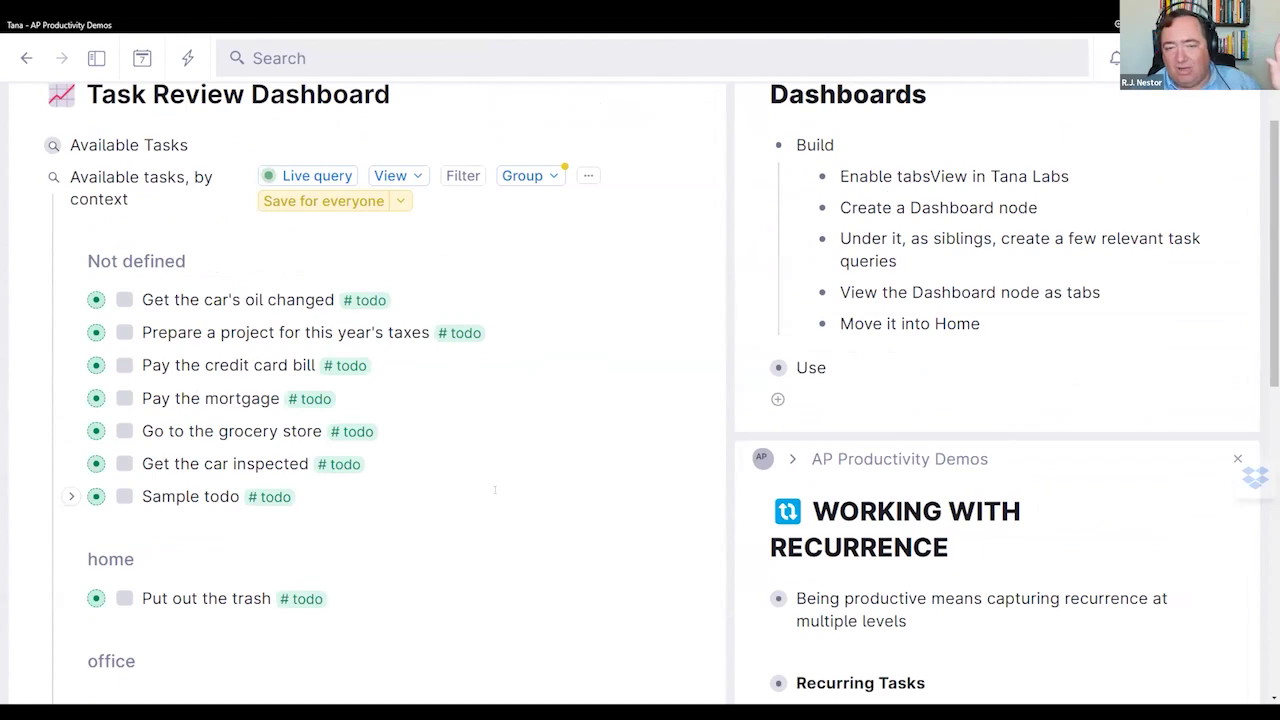
scroll(53, 231, "down", 1)
scroll(53, 231, "up", 2)
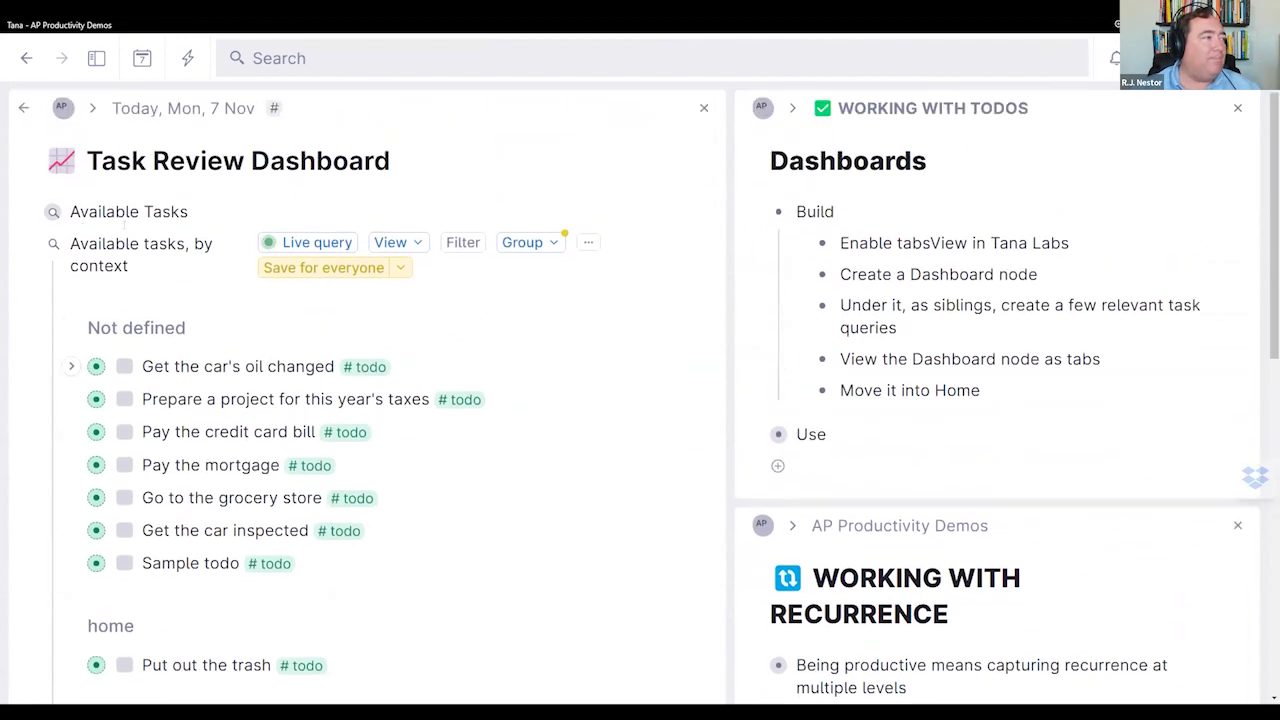
Step: Save the grouped view for everyone and collapse the "Available tasks, by context" node
left_click(318, 267)
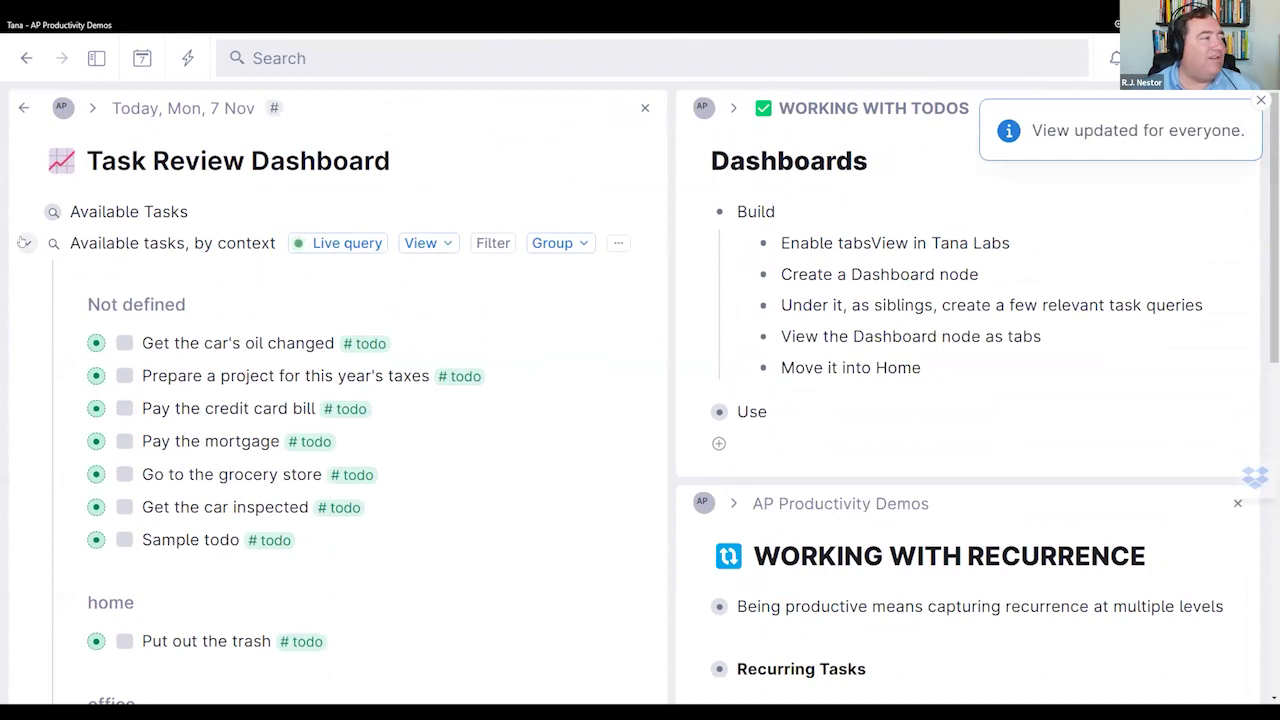
left_click(24, 243)
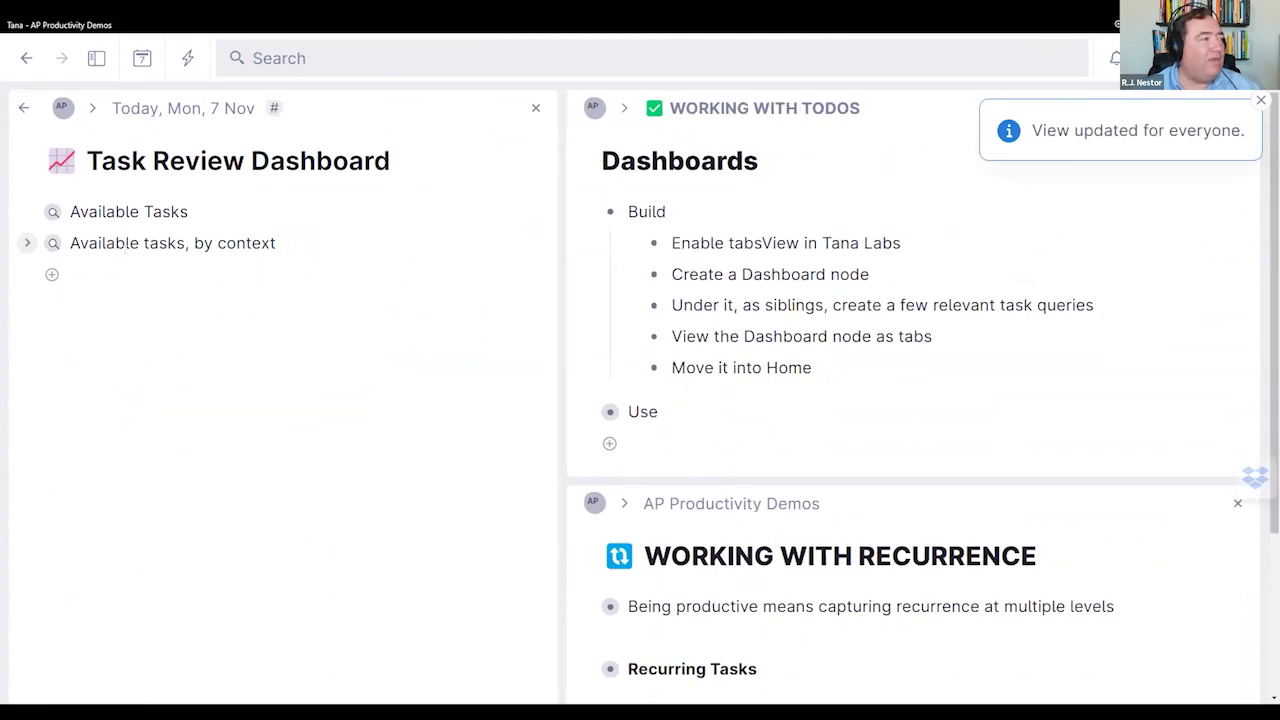
Step: Add a new node named "Deferred Tasks" below the two search nodes
key("Return")
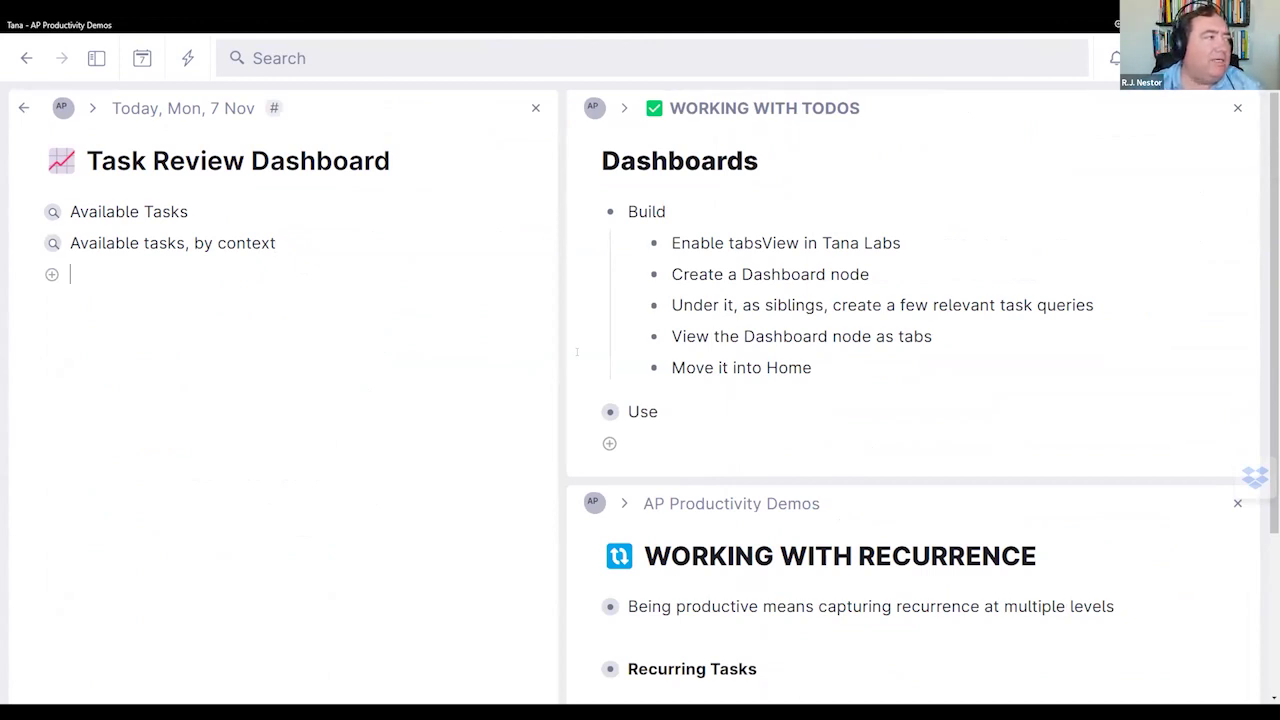
type("Deferr")
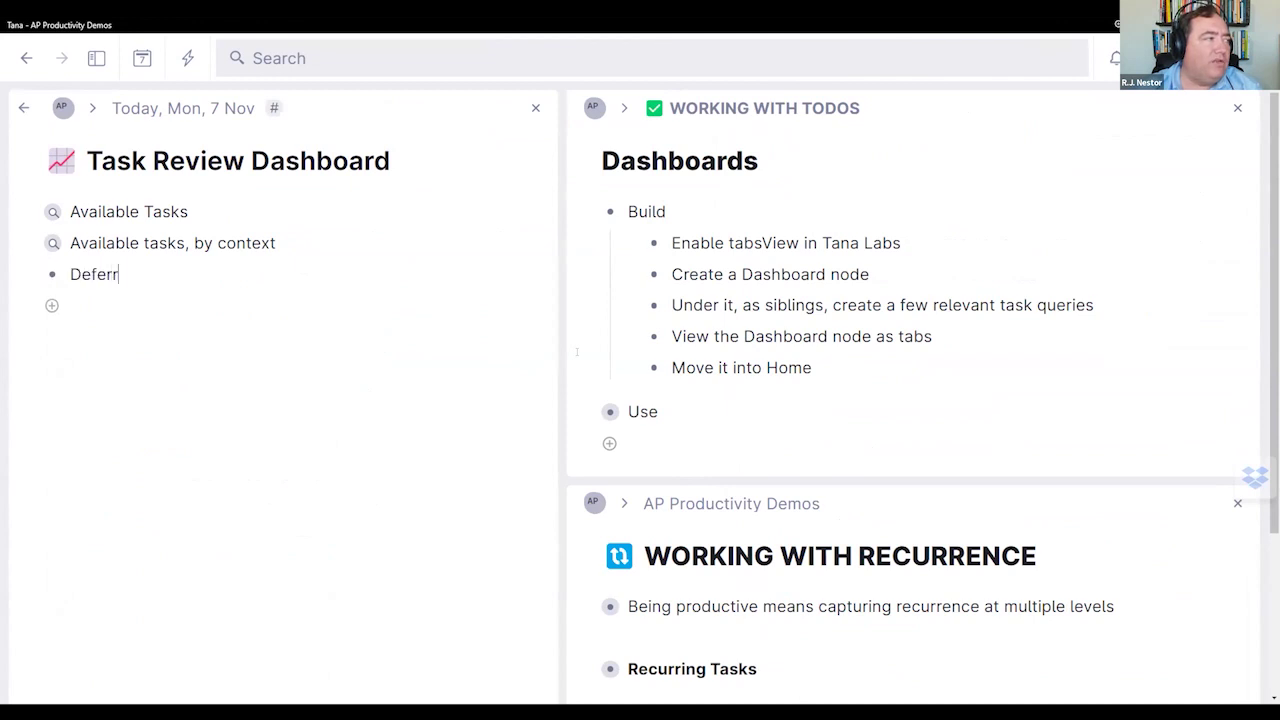
type("ed Tasks")
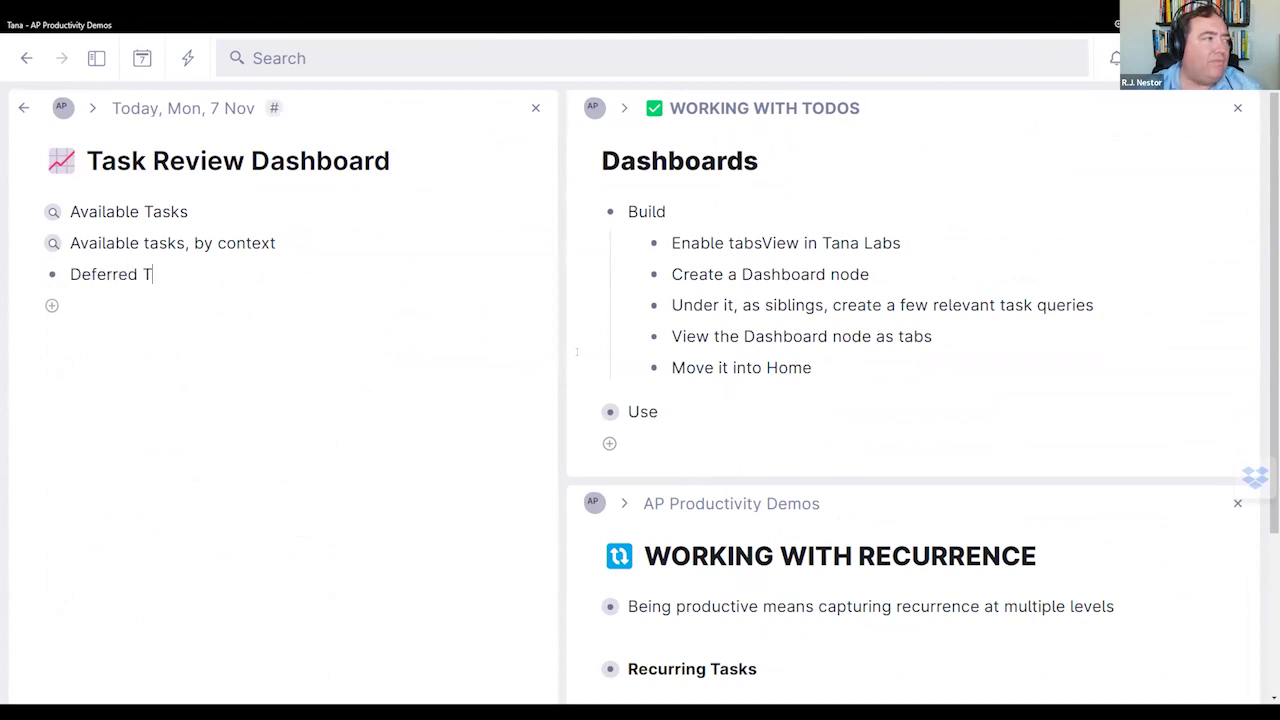
Step: Capitalize the word "tasks" in the second search node's name so it reads "Available Tasks, by context"
key("Up")
key("Up")
key("Down")
key("Down")
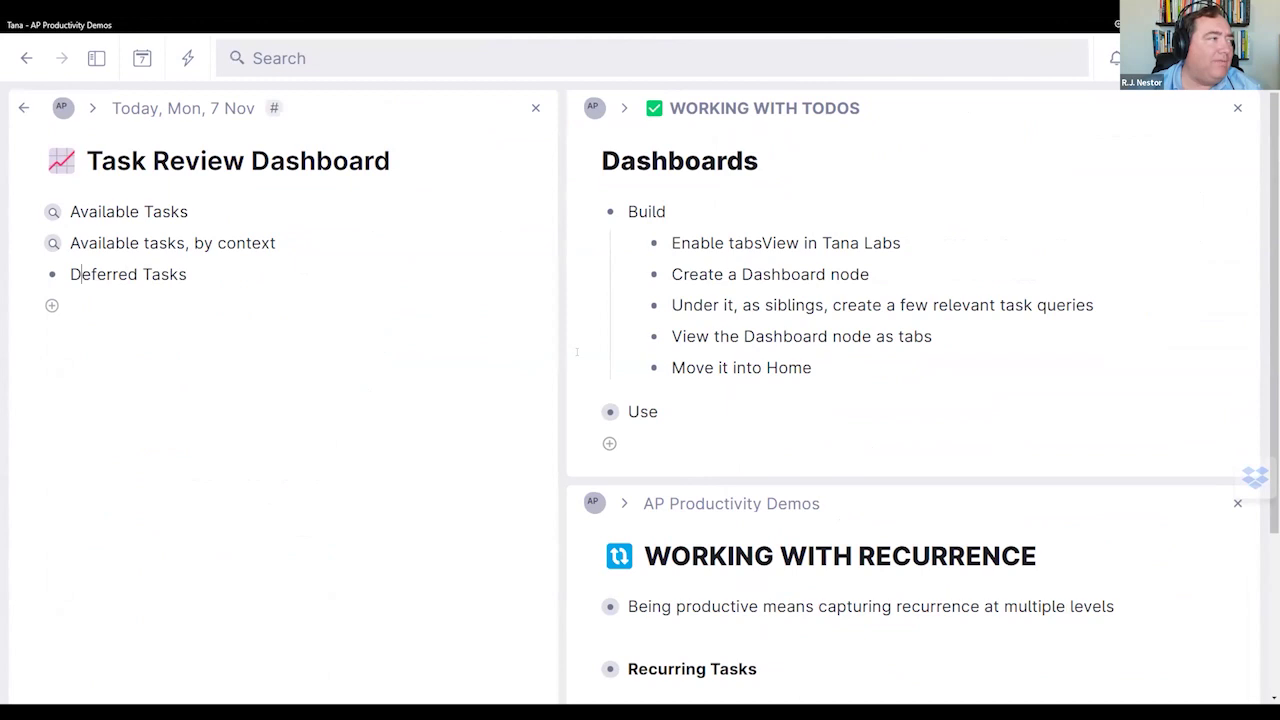
key("Right")
key("Right")
key("Right")
key("Right")
key("Right")
key("Right")
key("Right")
key("Right")
key("Right")
key("BackSpace")
type("T")
Step: Rename the "Deferred Tasks" node to "Upcoming Deferred Tasks"
key("Down")
key("Right")
key("Right")
key("Right")
key("Right")
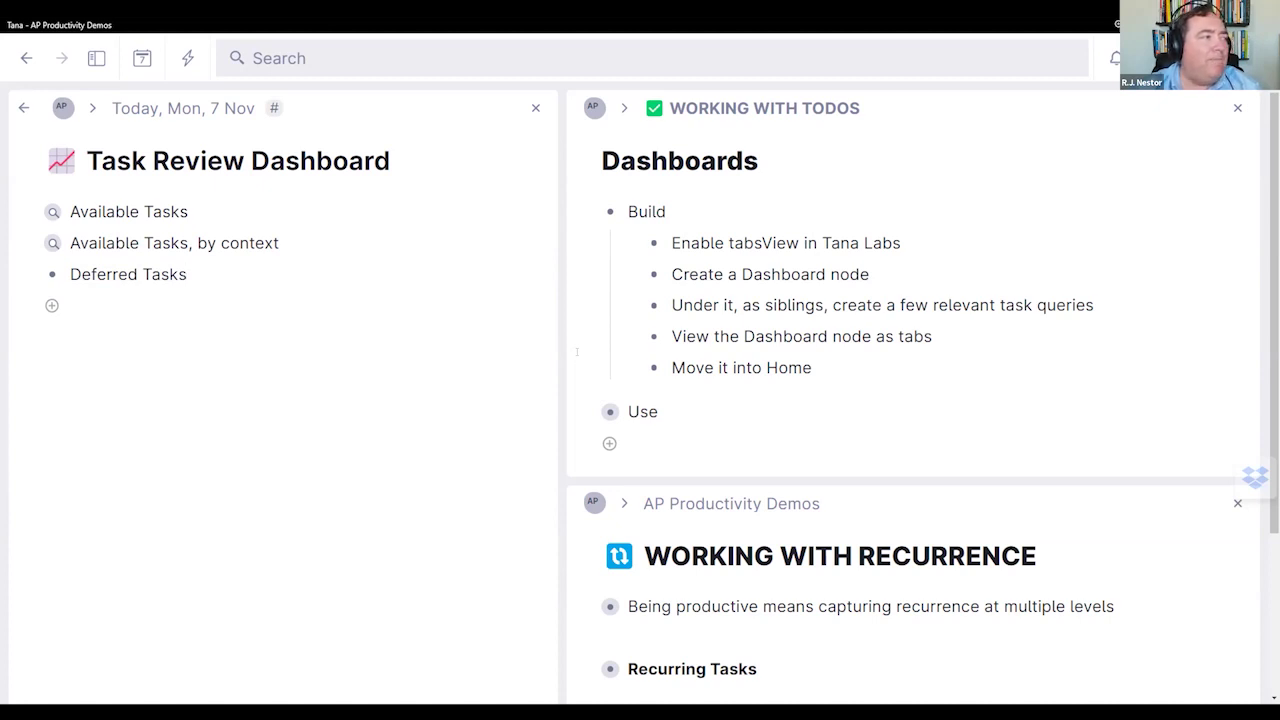
type("=")
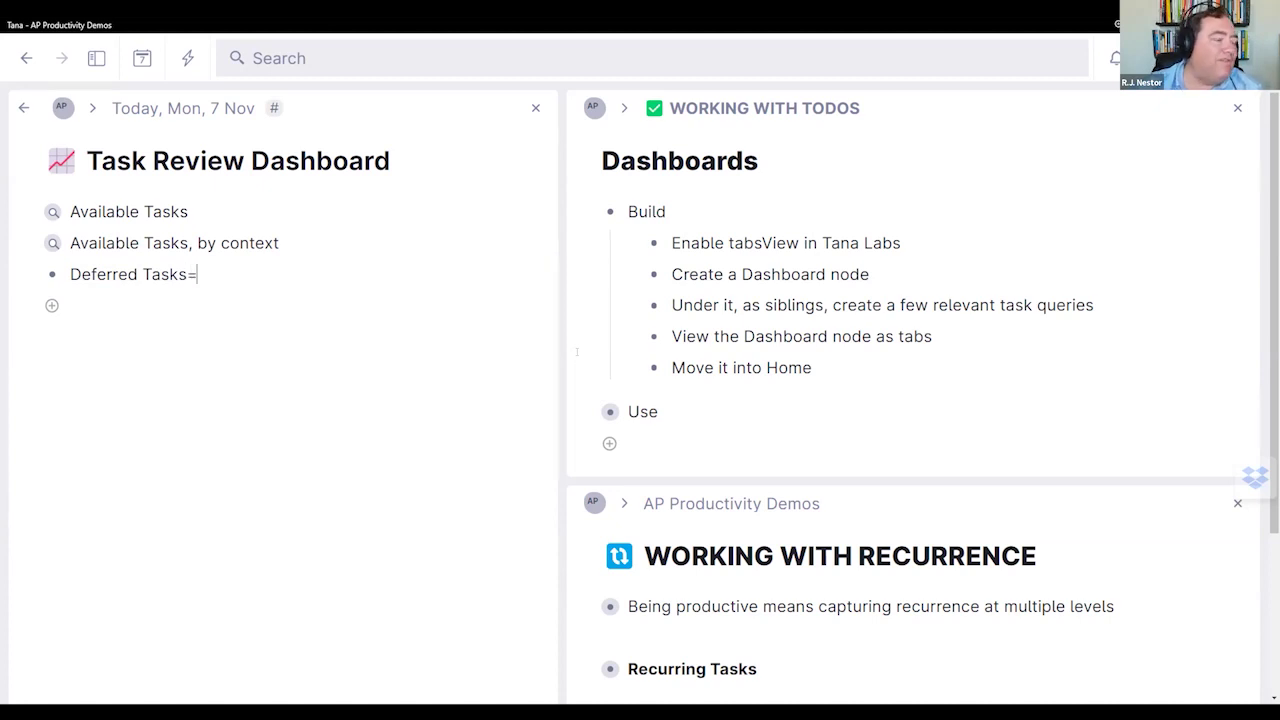
key("Left")
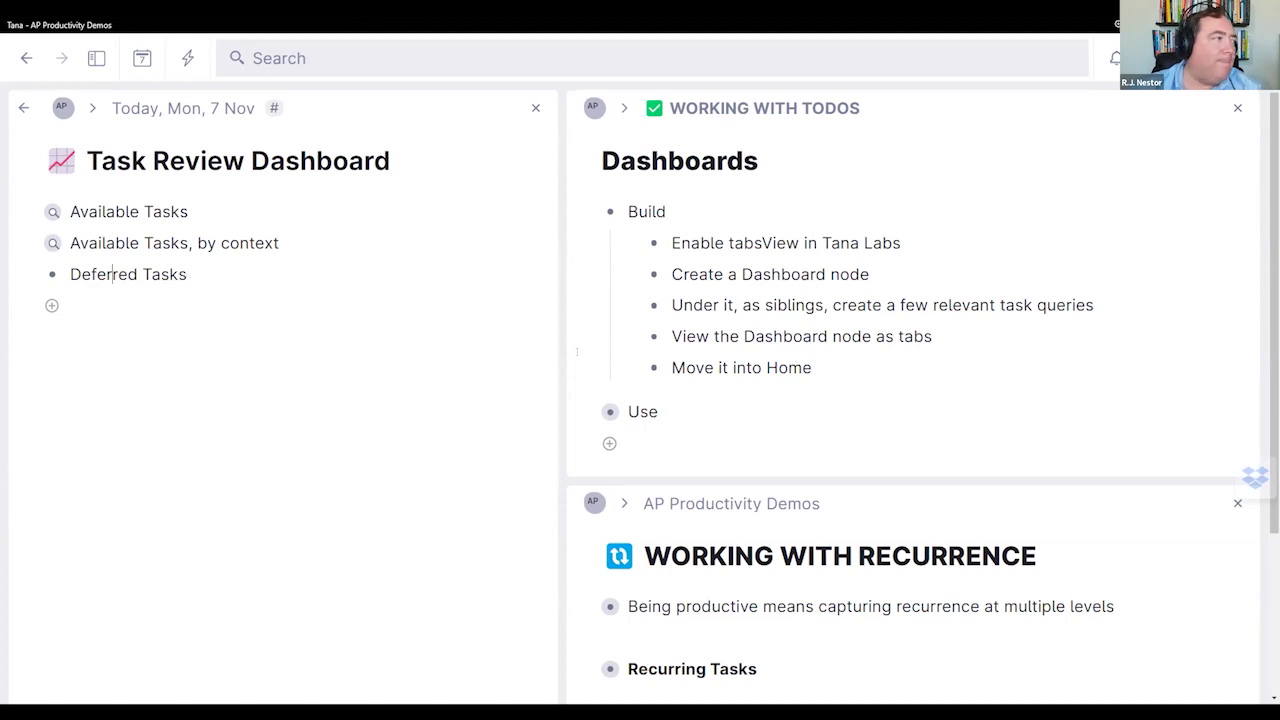
type("Upcoming")
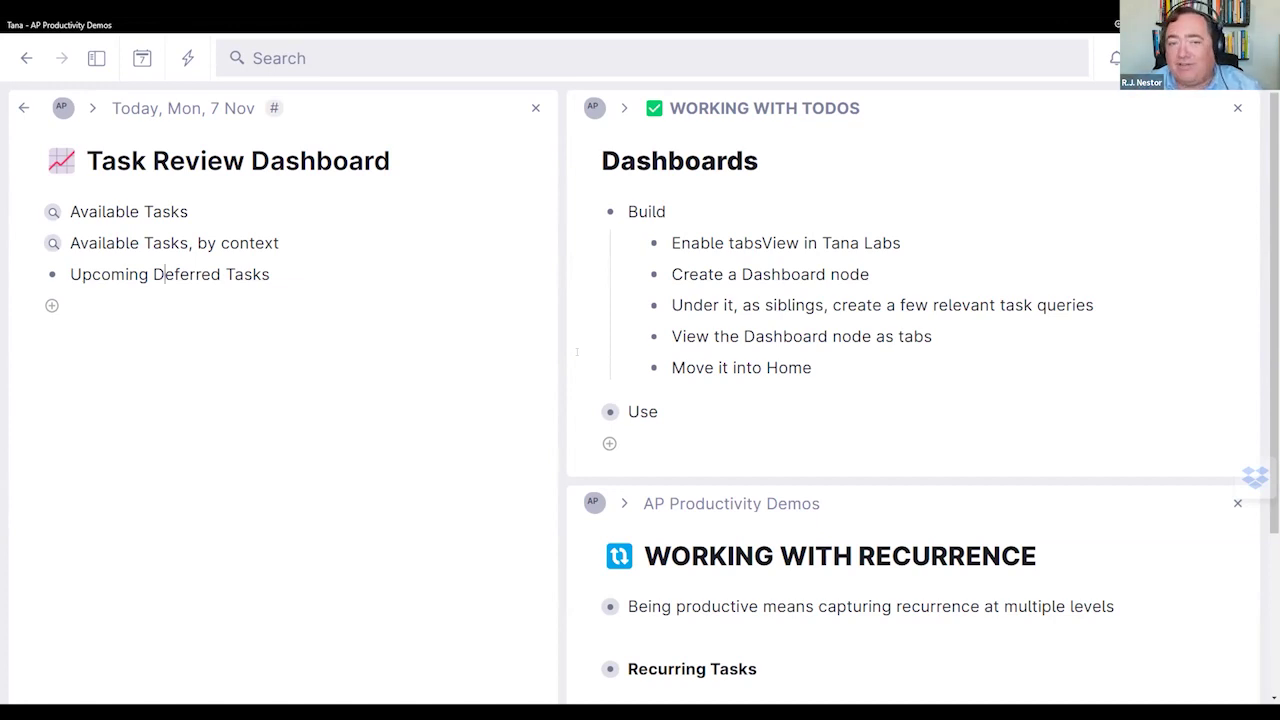
Step: Replace the plain node with a search node, reuse the copied name "Upcoming Deferred Tasks" for it, and focus its empty search expression
key("Down")
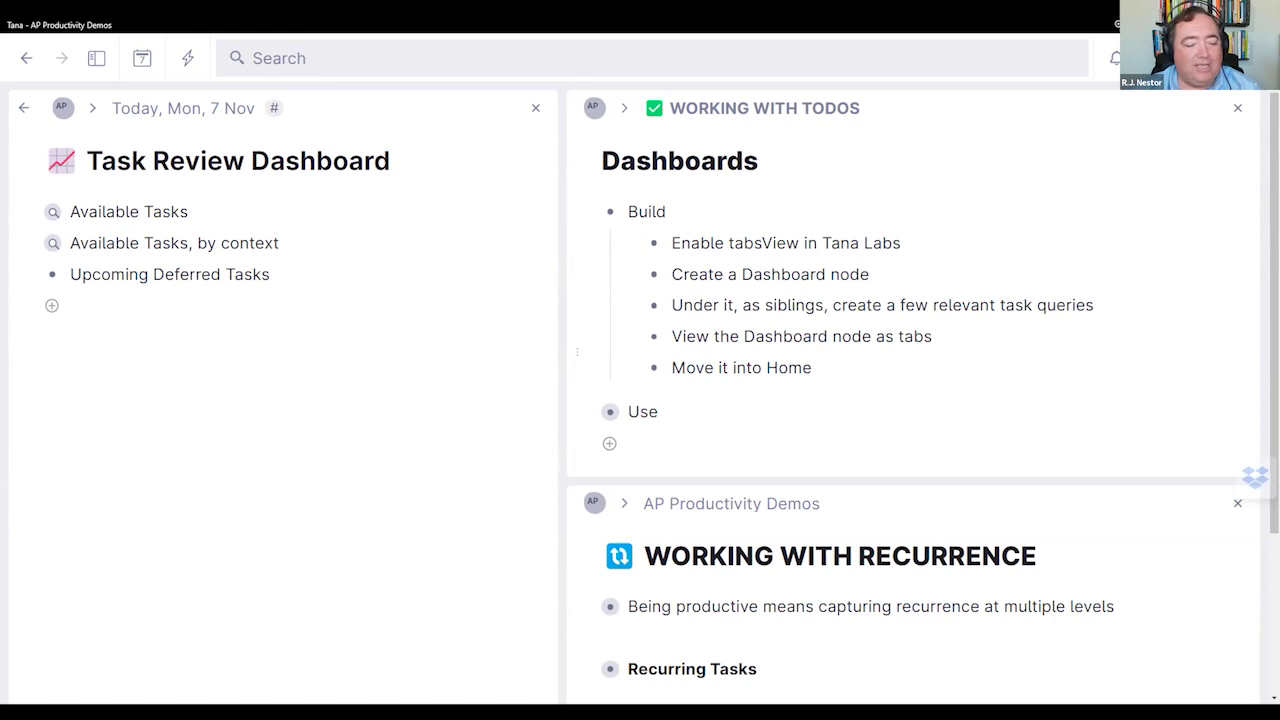
key("shift+End")
key("ctrl+c")
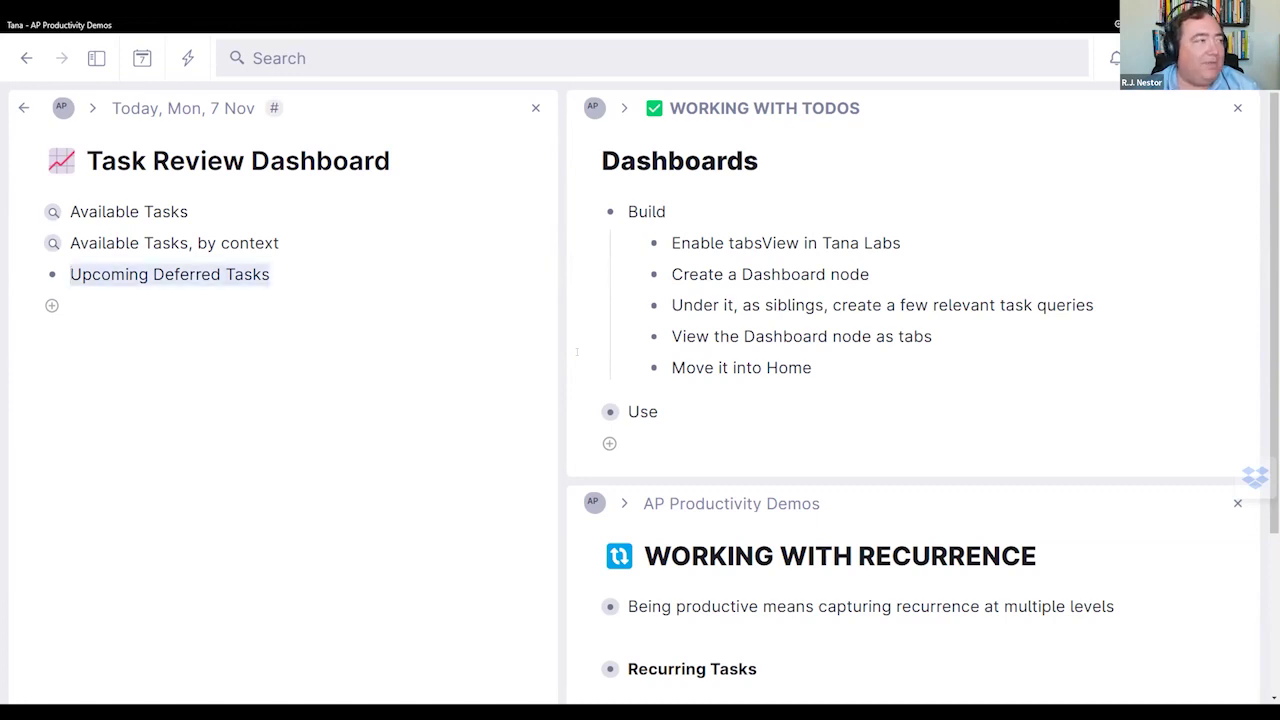
key("BackSpace")
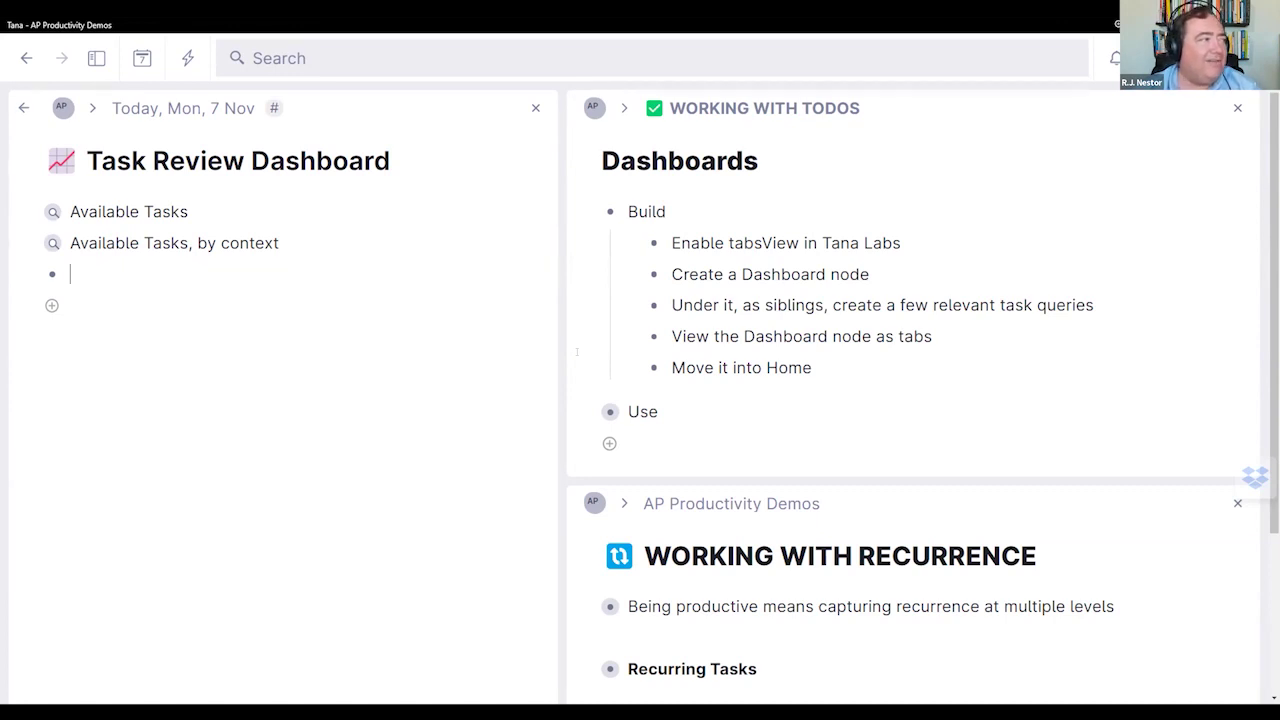
type("?")
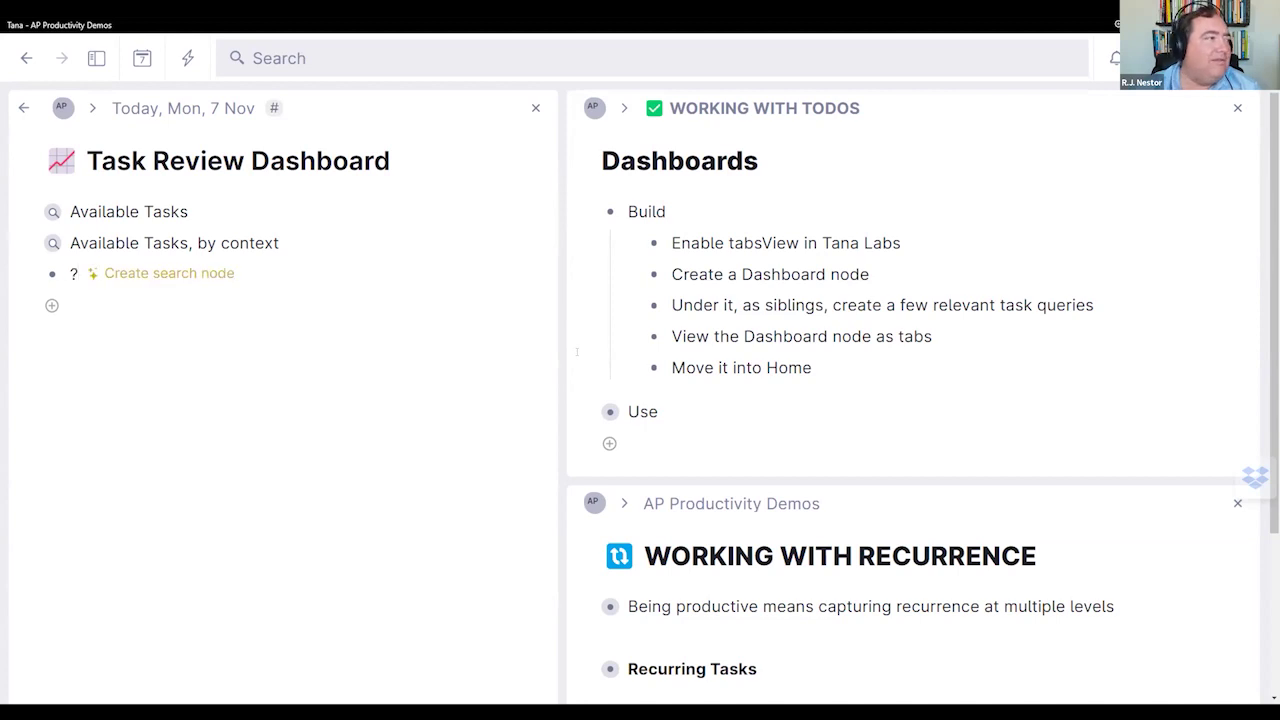
key("Return")
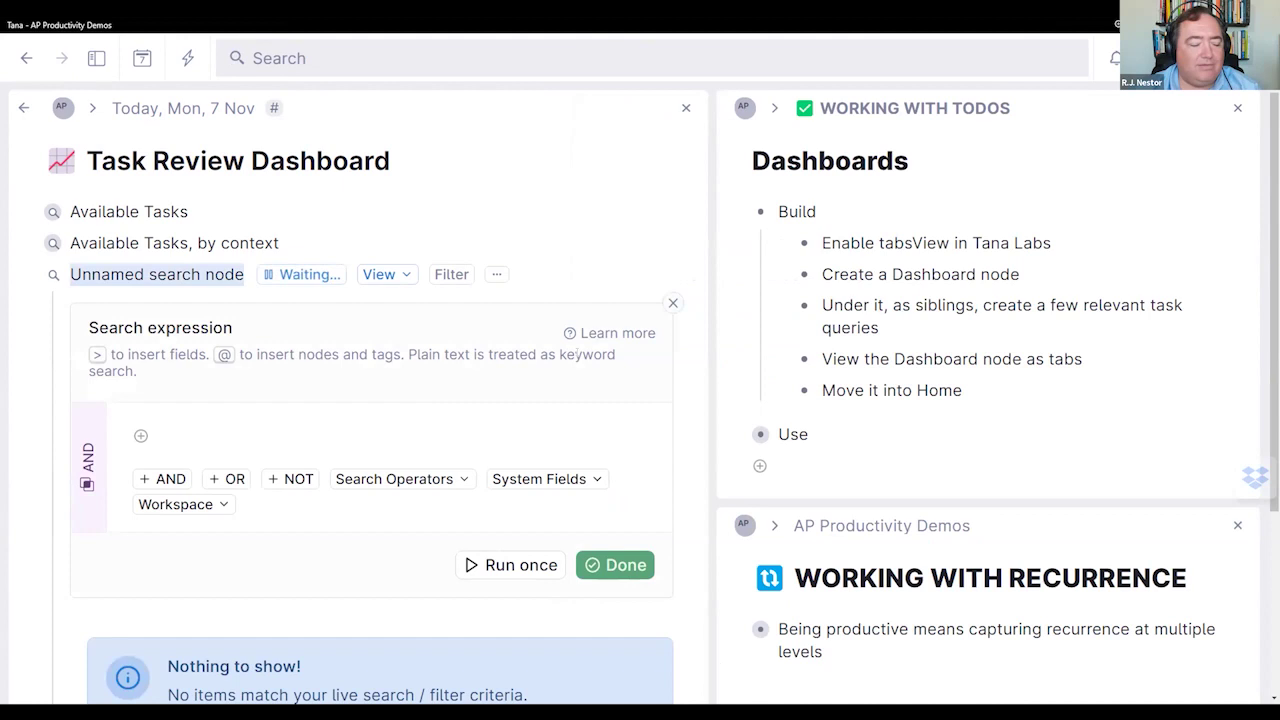
key("ctrl+v")
left_click(159, 435)
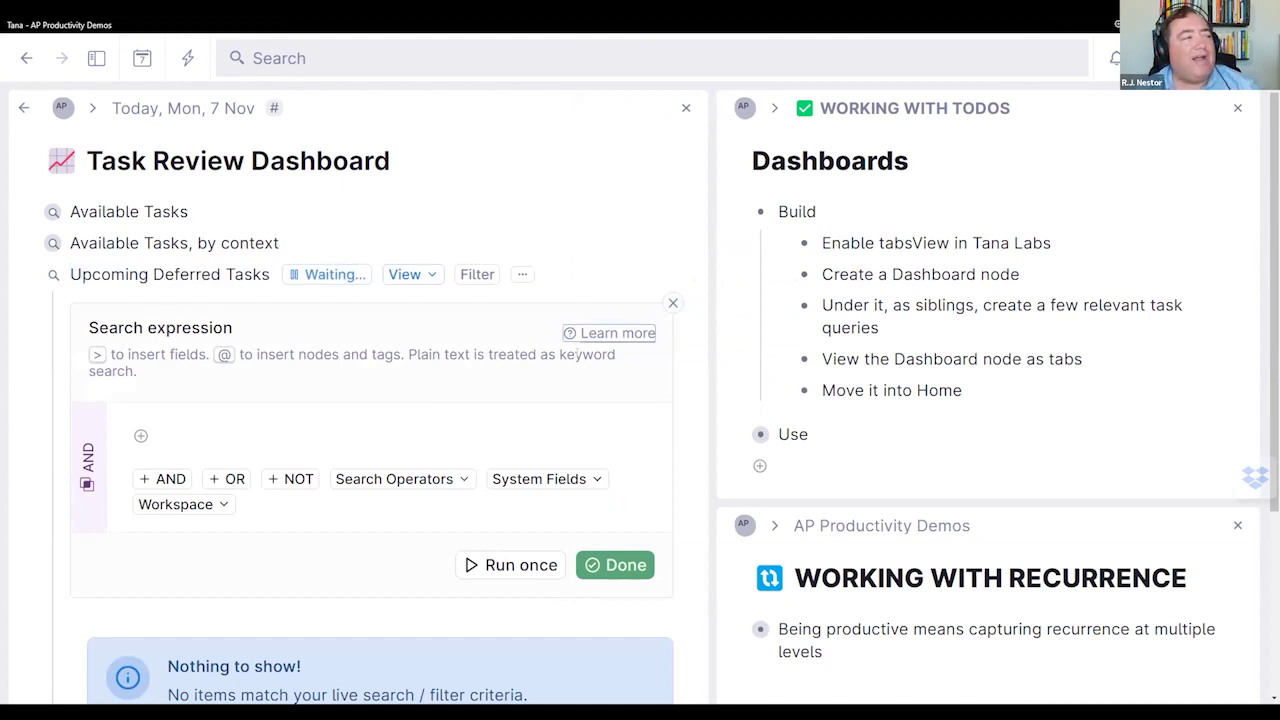
Step: Add the description "Update the dates for the query" to the Upcoming Deferred Tasks search node
key("Up")
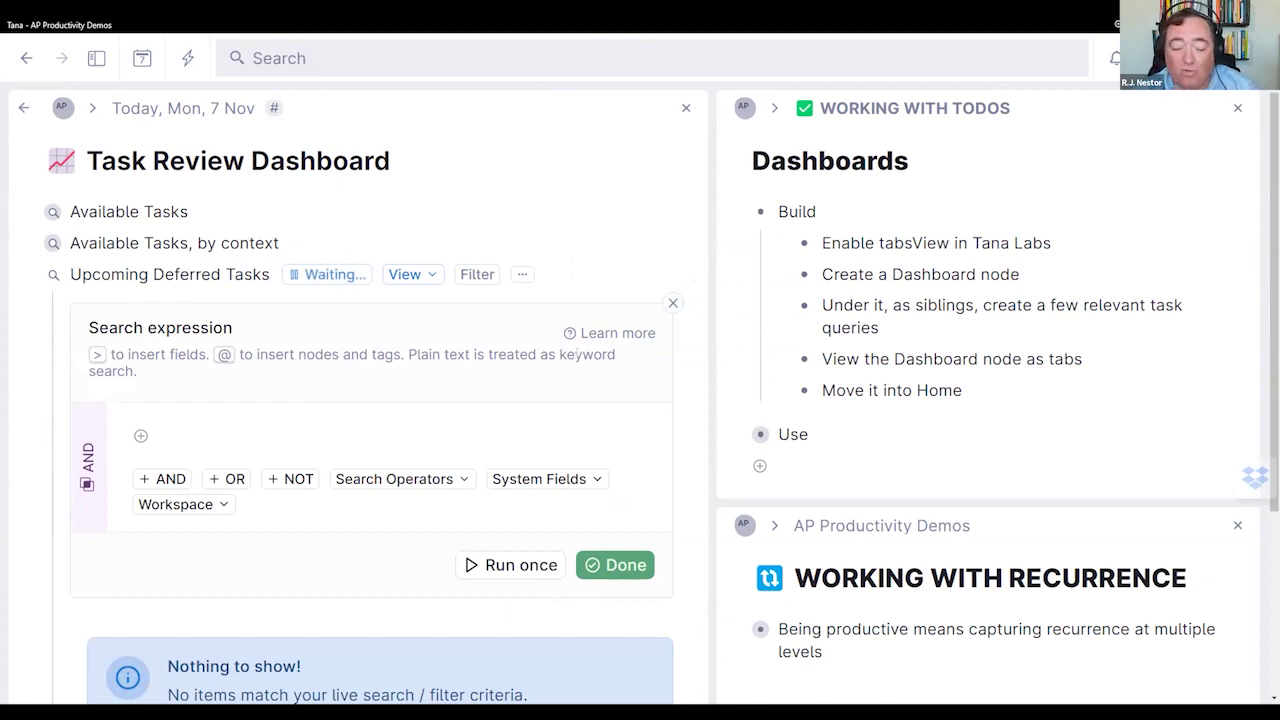
key("ctrl+i")
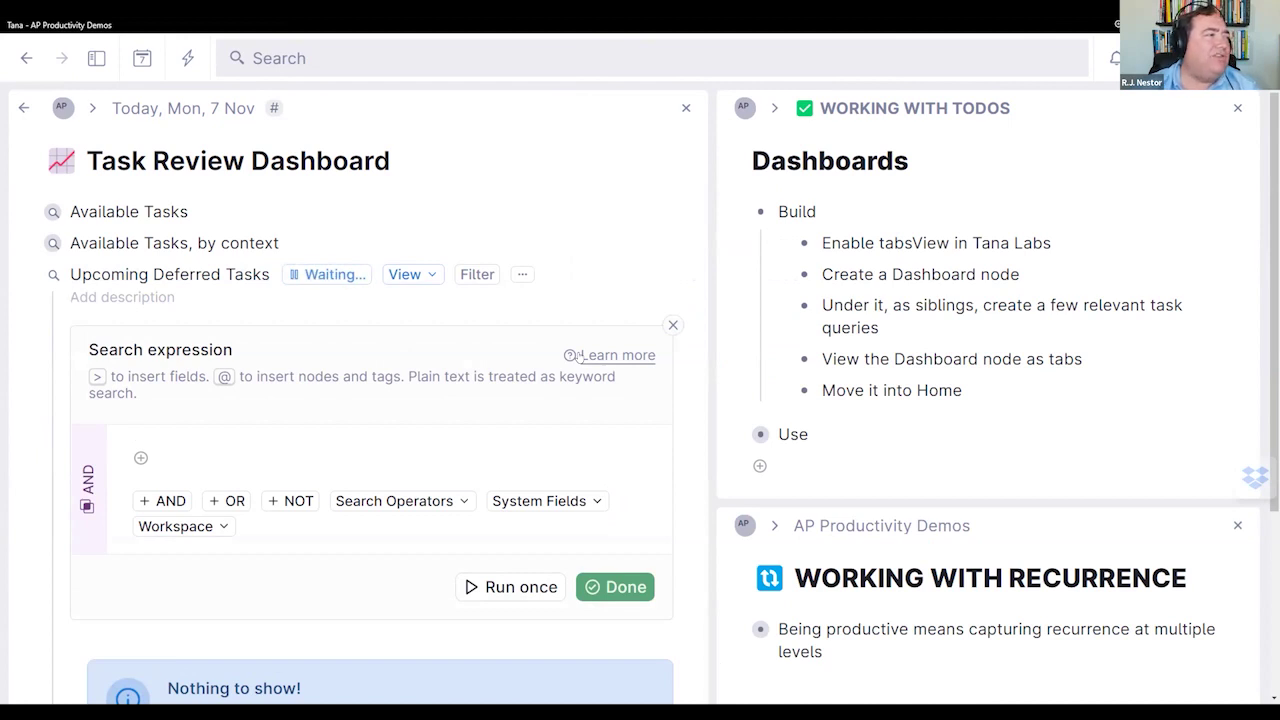
type("Update ")
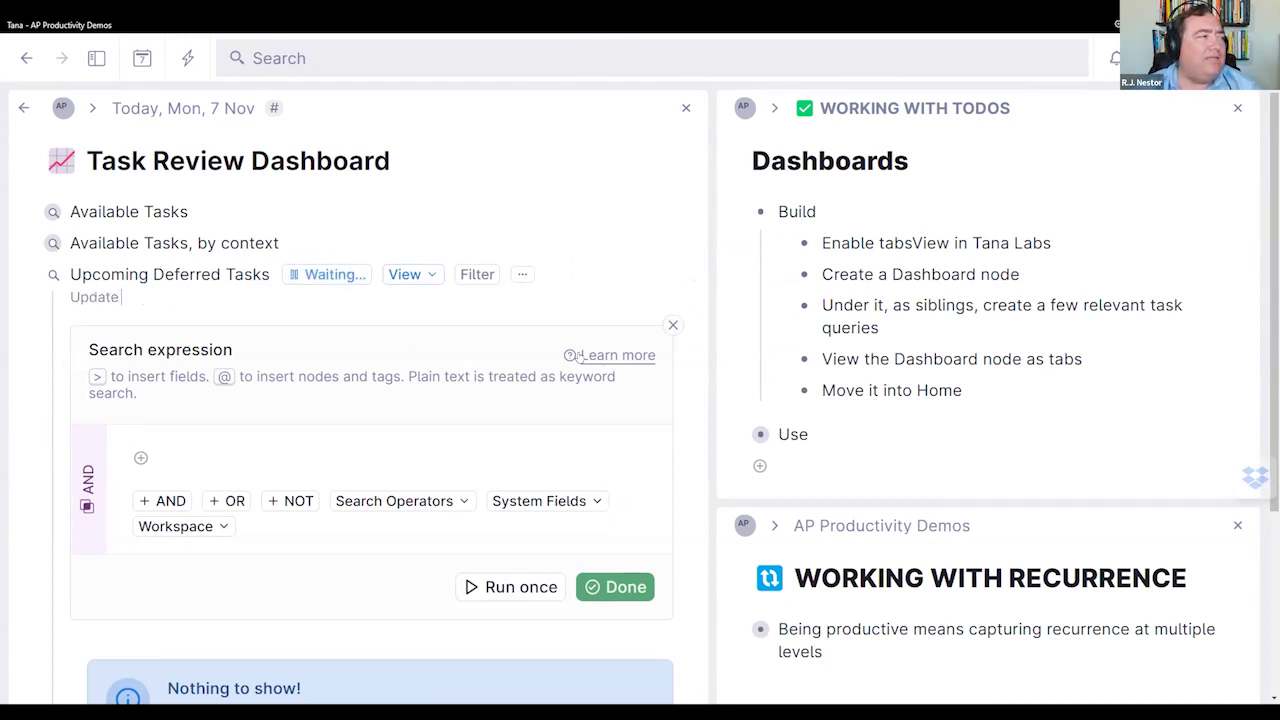
type("the date")
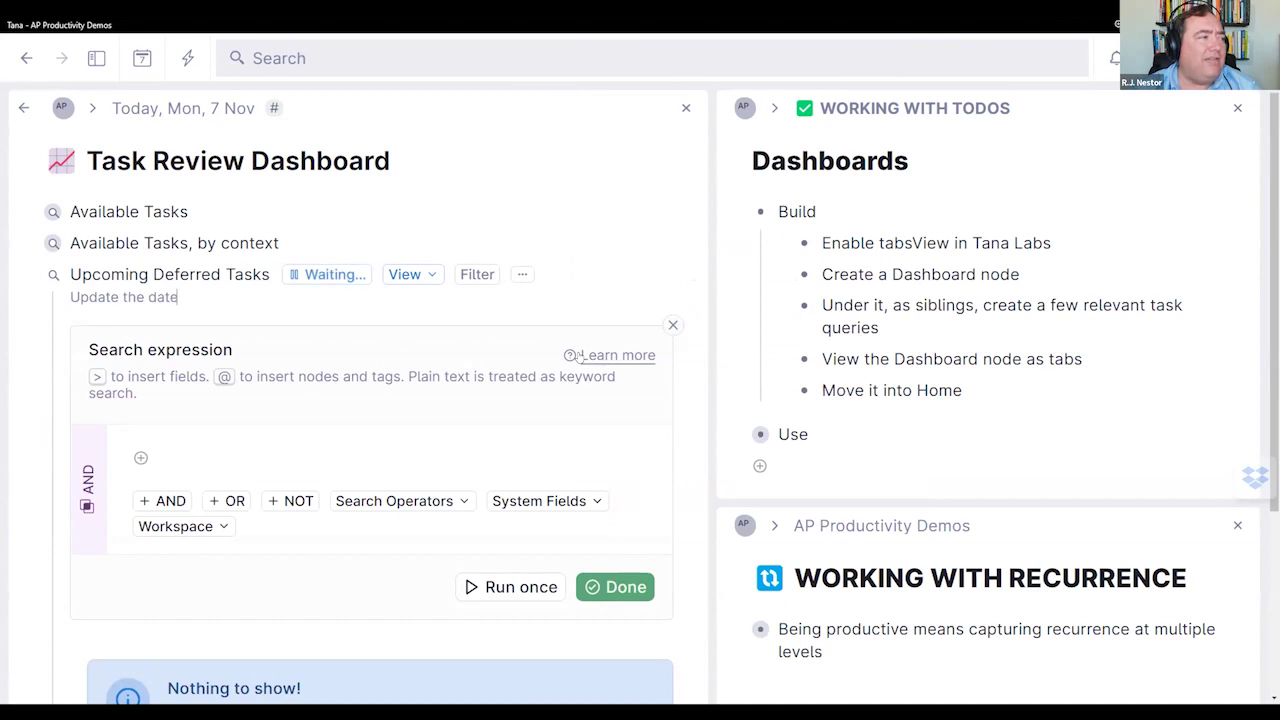
type("s for the")
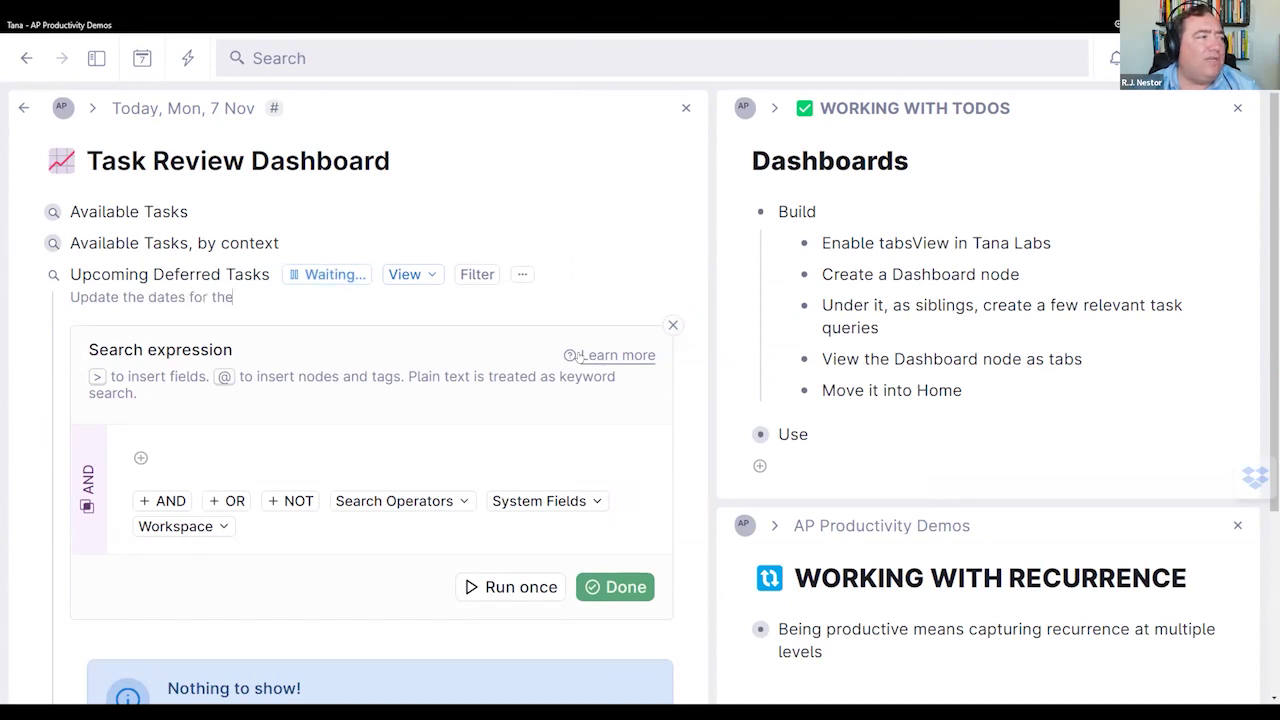
type(" query")
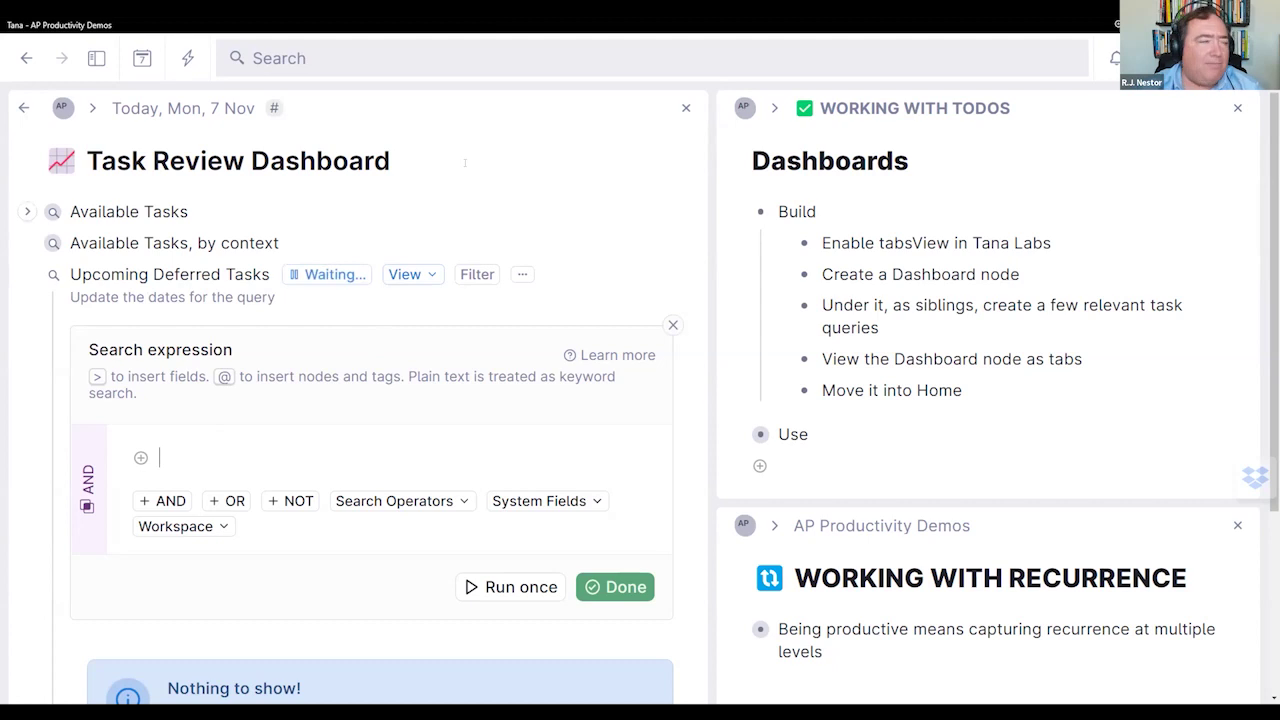
Step: Add the todo supertag and the NOT DONE condition to the search expression
type("#")
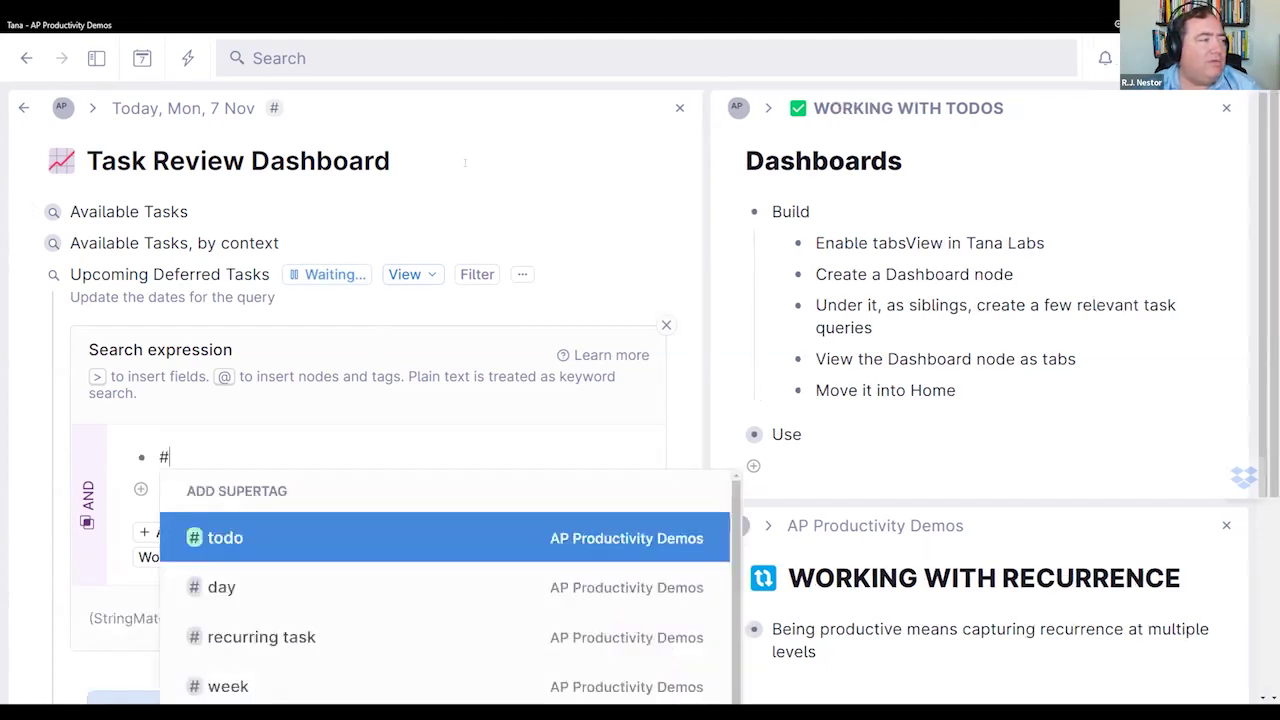
key("Return")
key("Return")
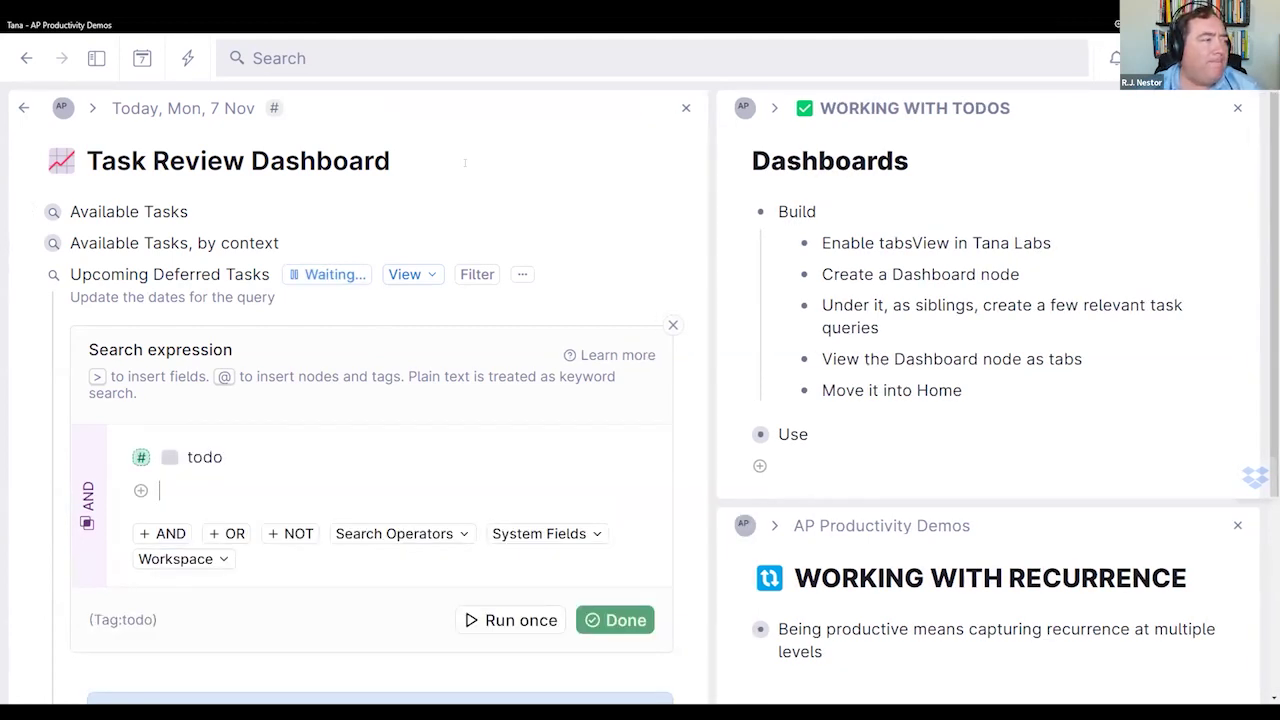
type("NOT DONE")
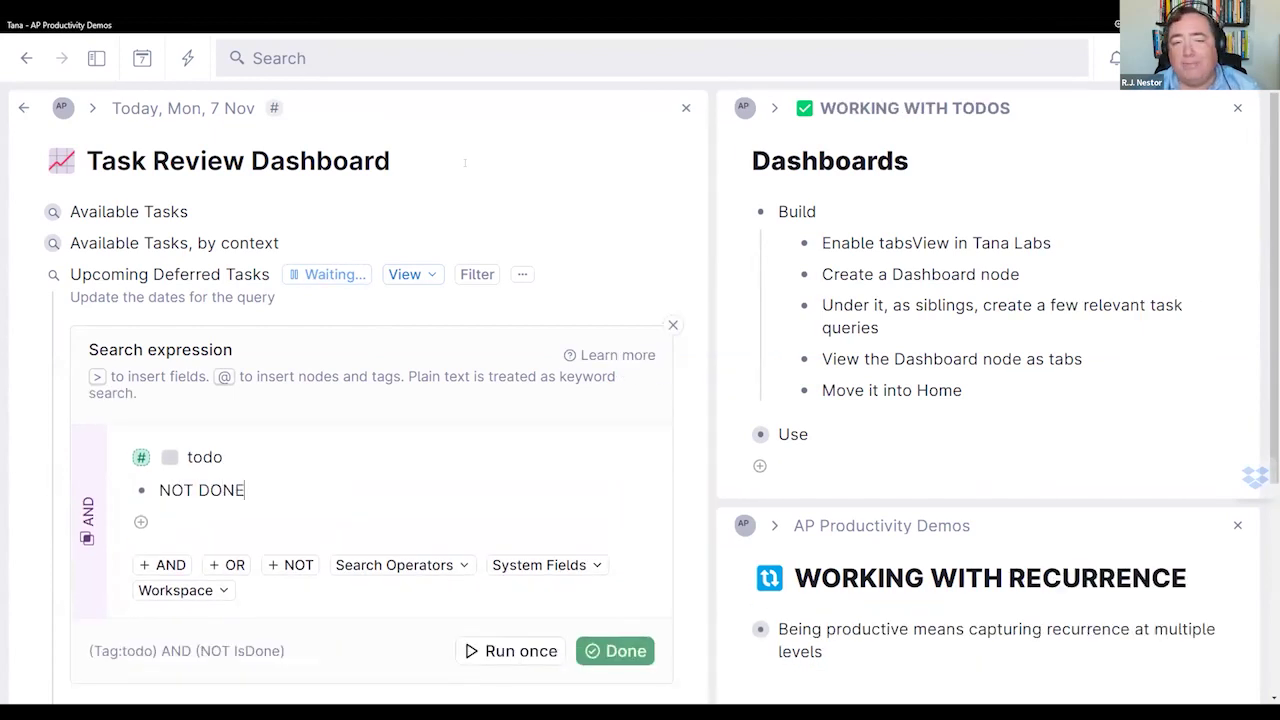
key("Return")
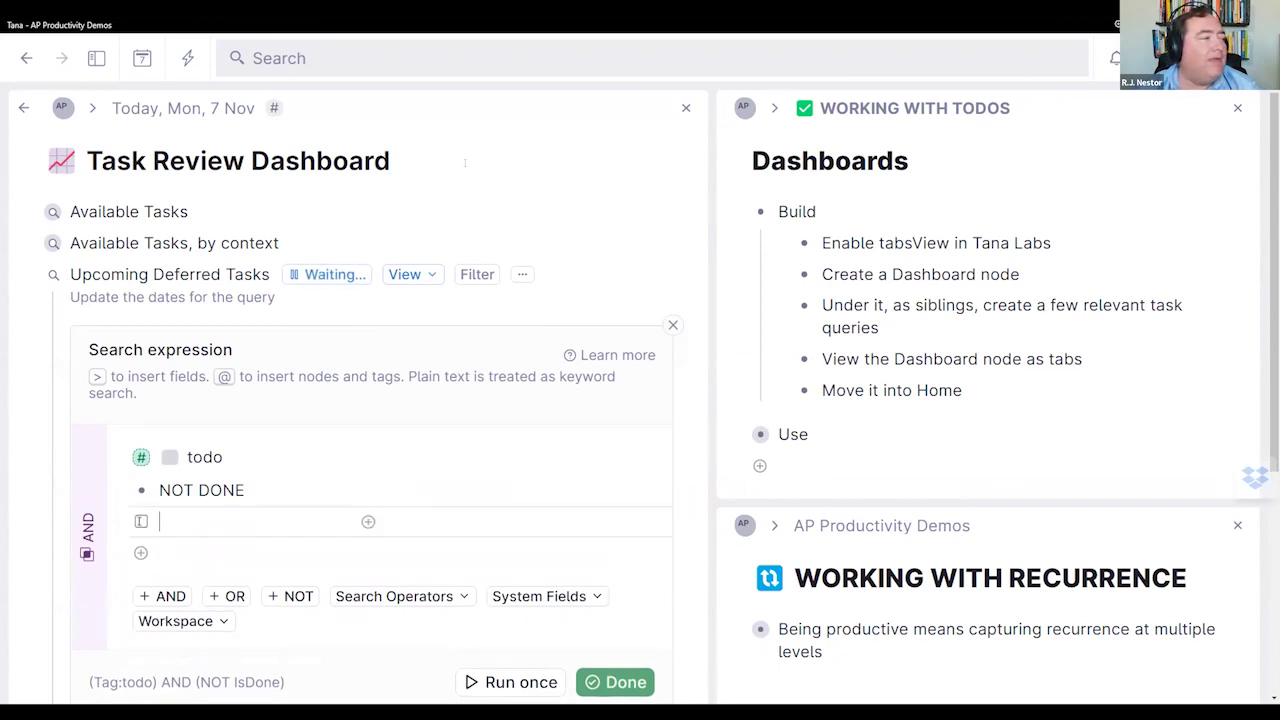
Step: Add the Horizons field to the search expression with the value Deferred
type("Ho")
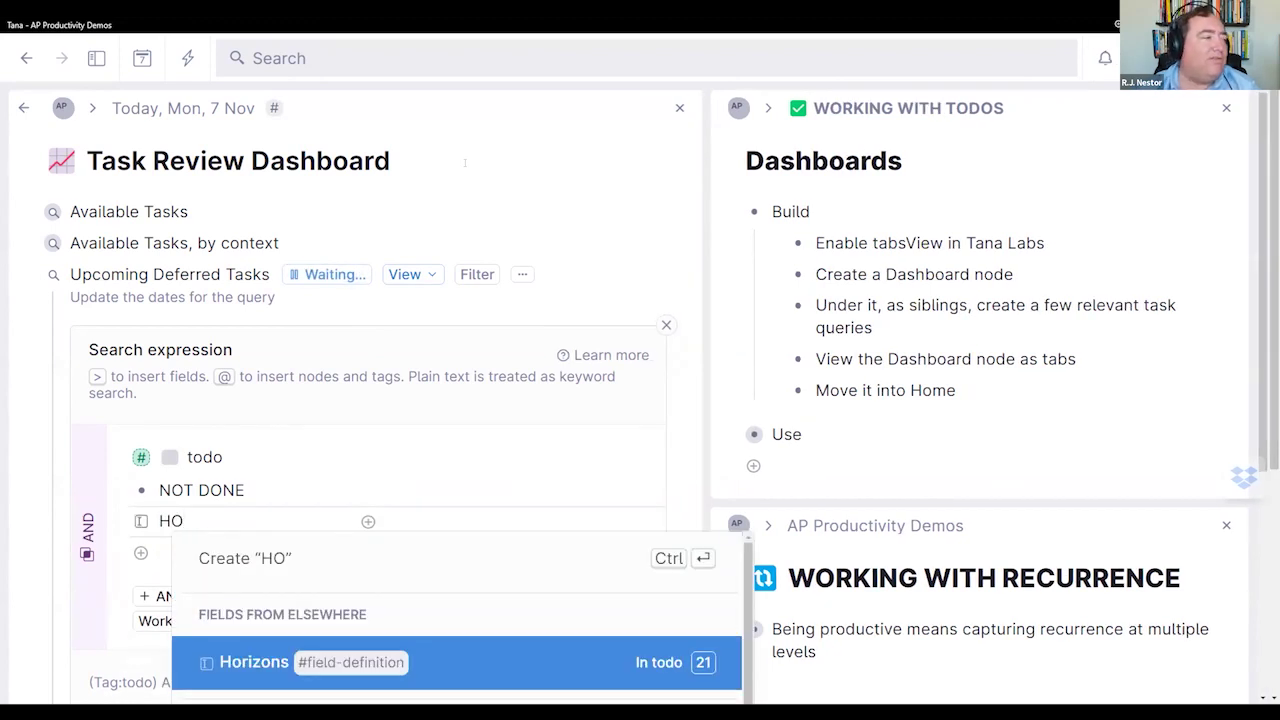
key("Return")
type("def")
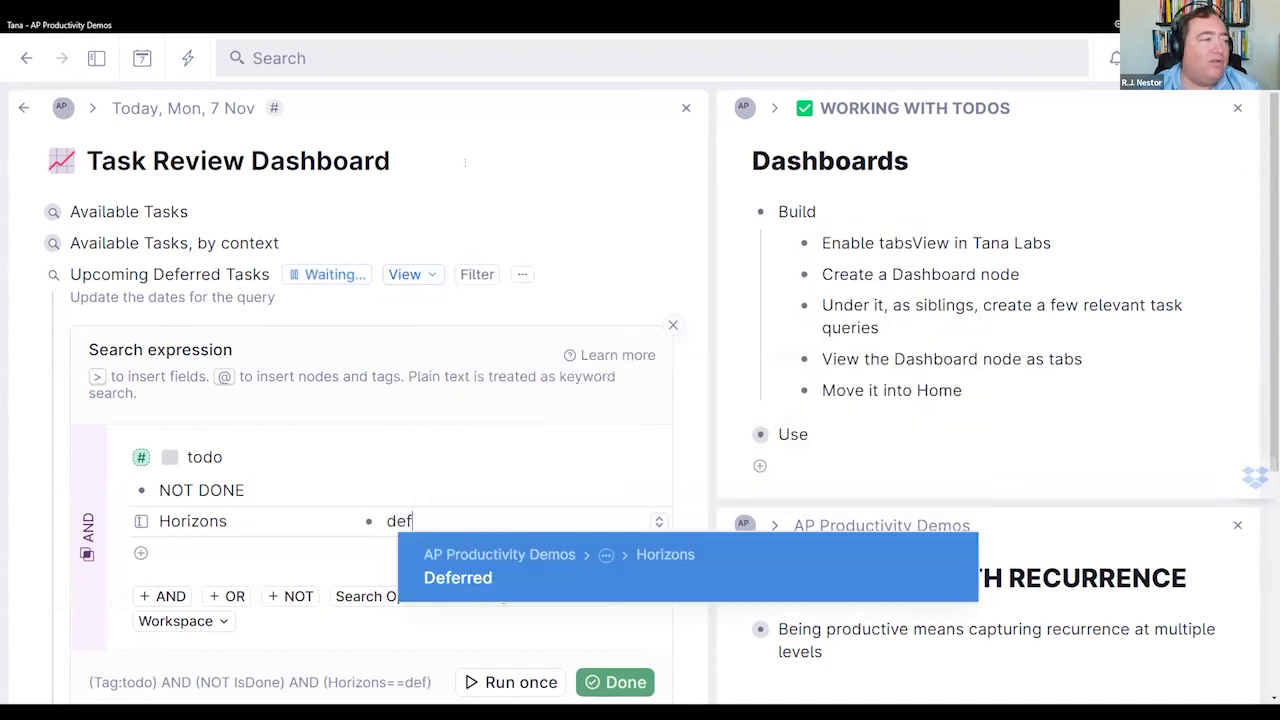
key("Return")
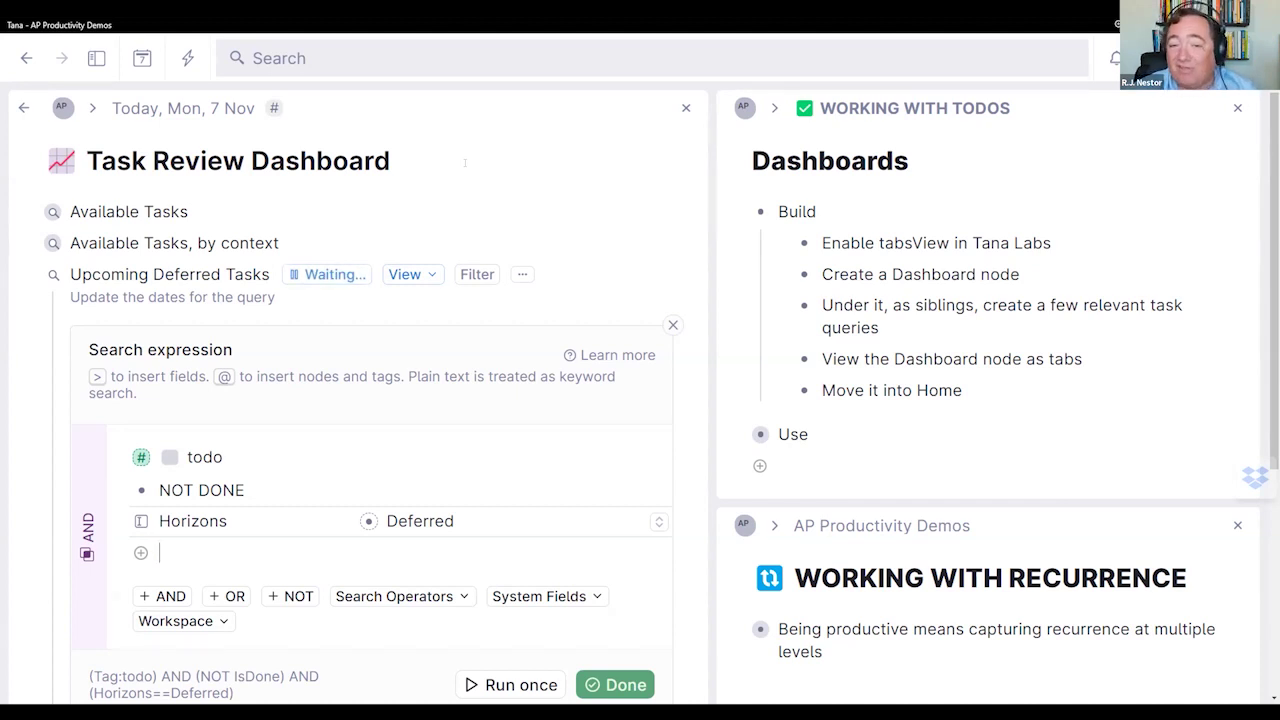
Step: Add a GT condition to the search expression containing the Due date field
key("Return")
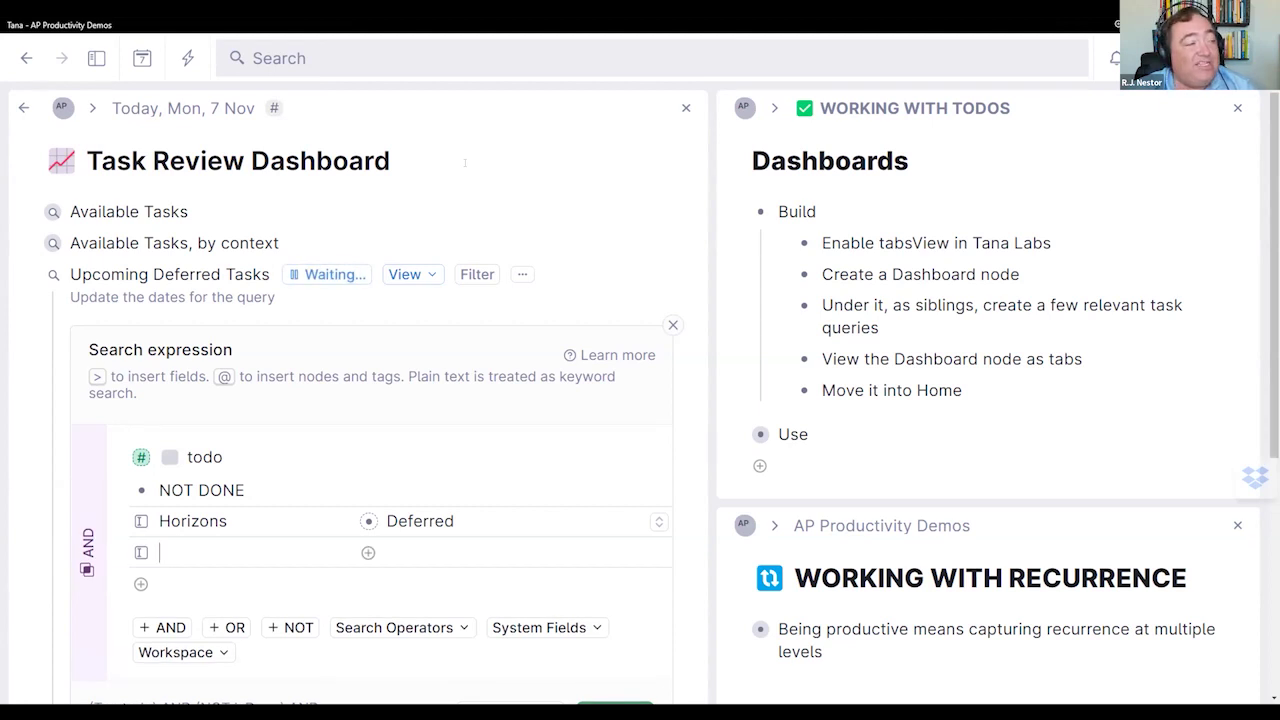
type("gt")
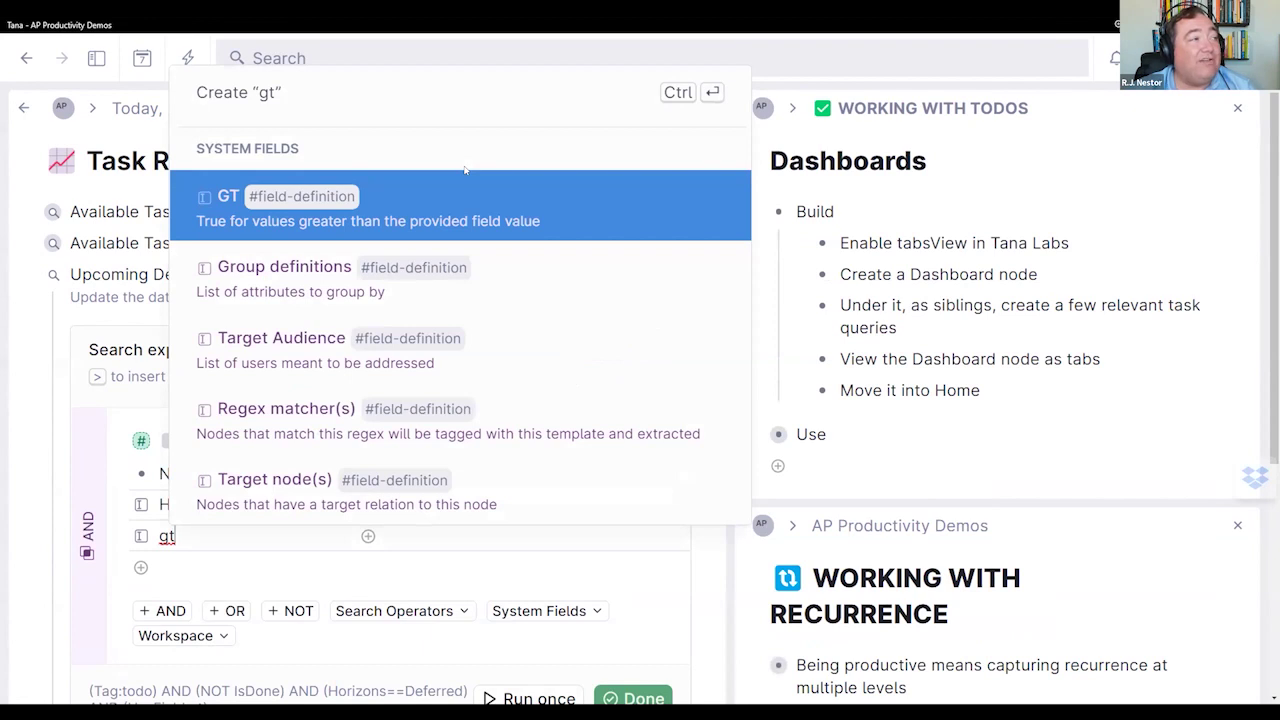
key("Return")
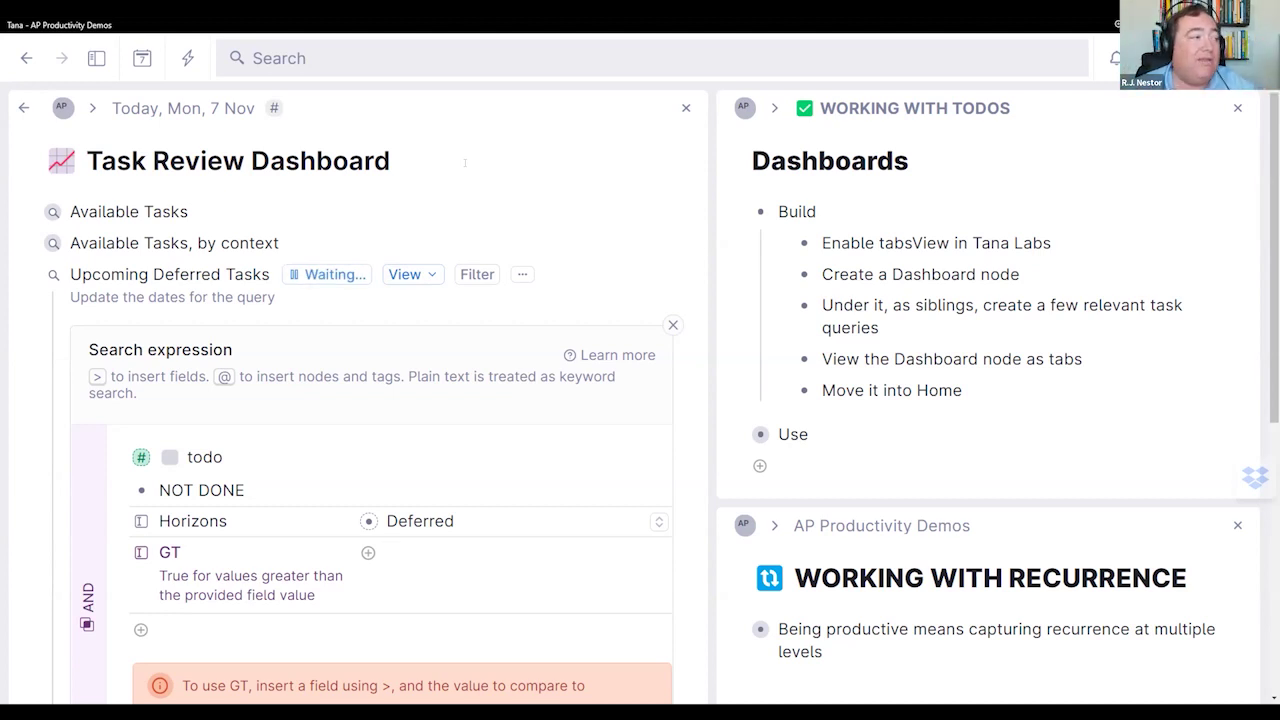
type("Du")
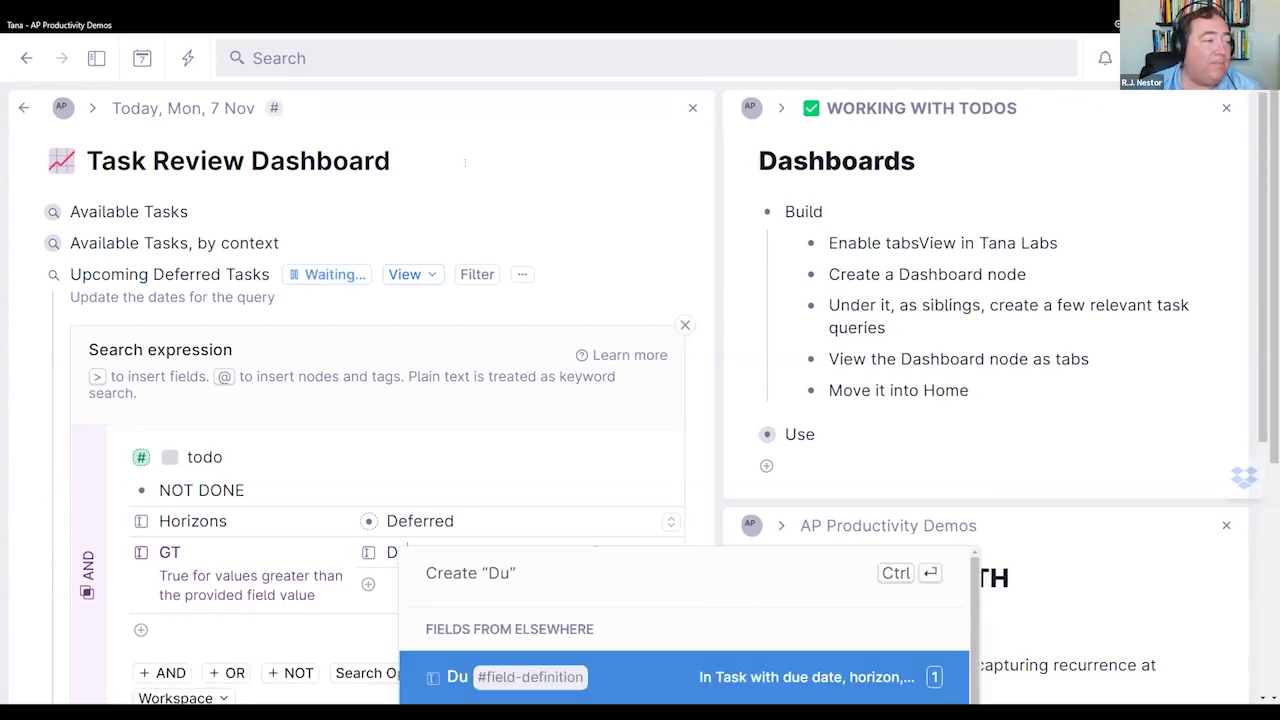
type("e")
key("Return")
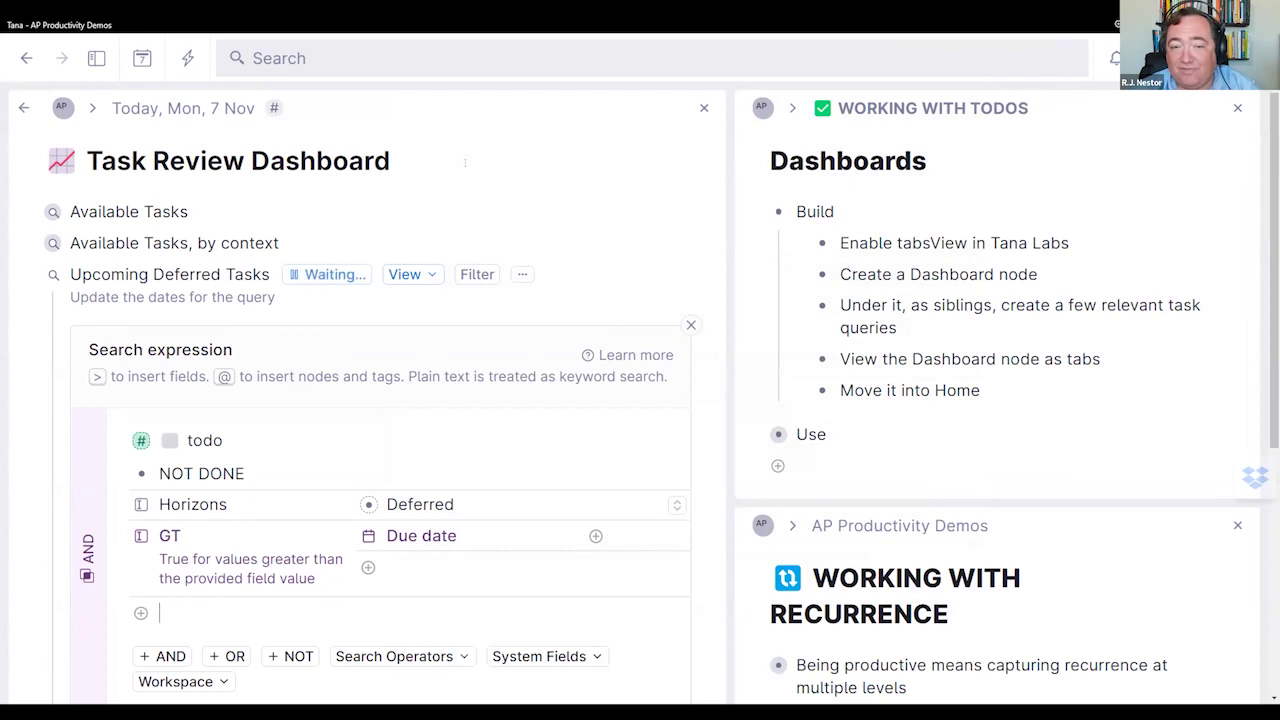
Step: Add an LT condition to the search expression that also contains the Due date field
type("LT")
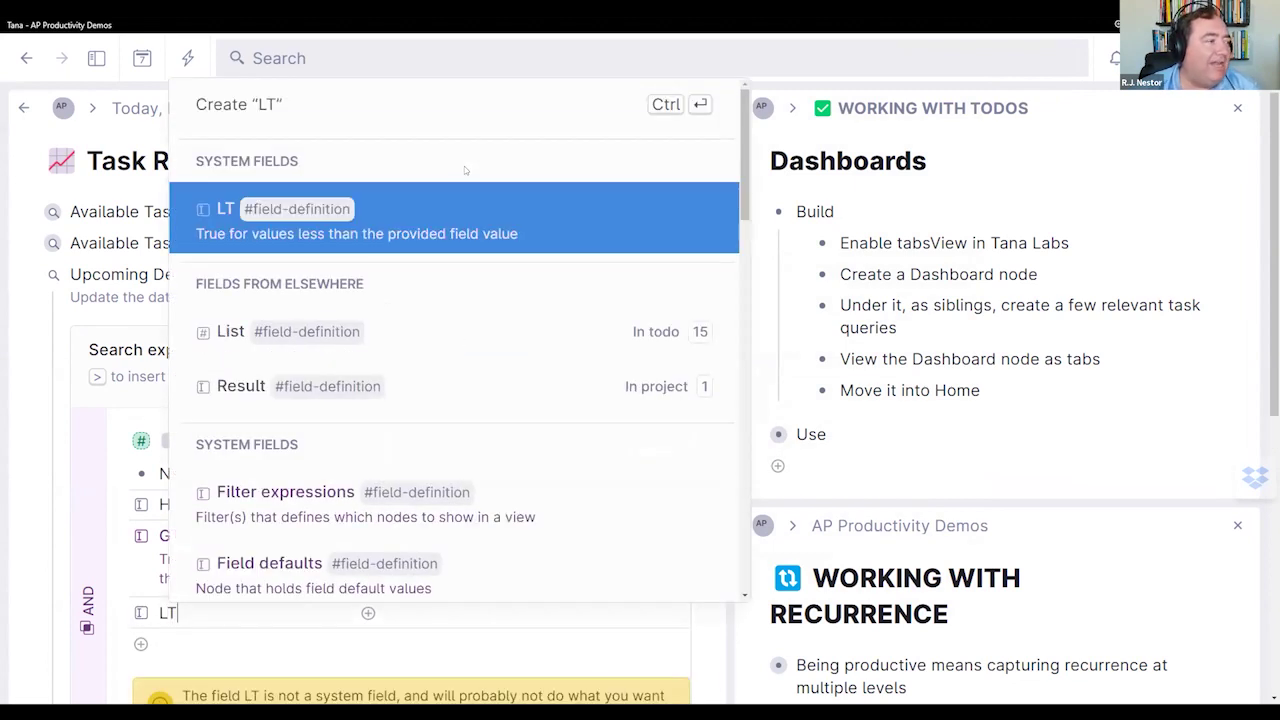
key("Return")
type("Due")
key("Return")
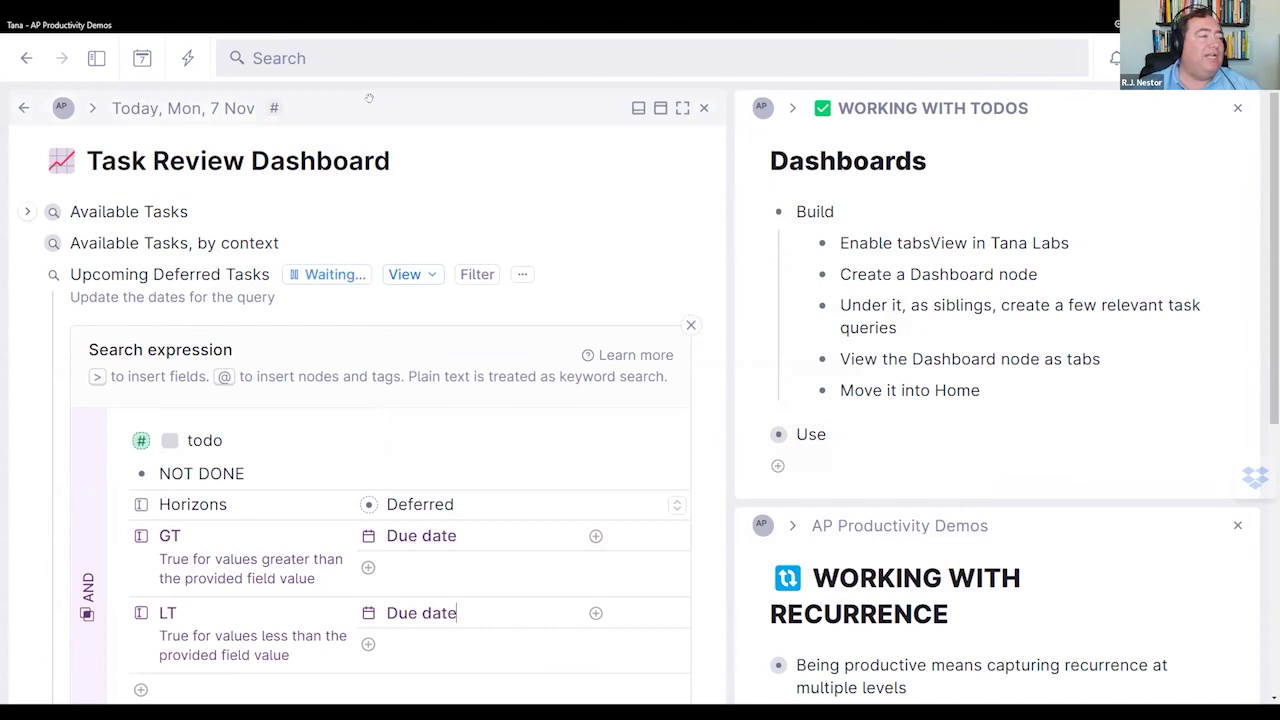
Step: Finish editing the search expression so Upcoming Deferred Tasks runs as a live query
scroll(543, 357, "down", 3)
scroll(543, 357, "down", 1)
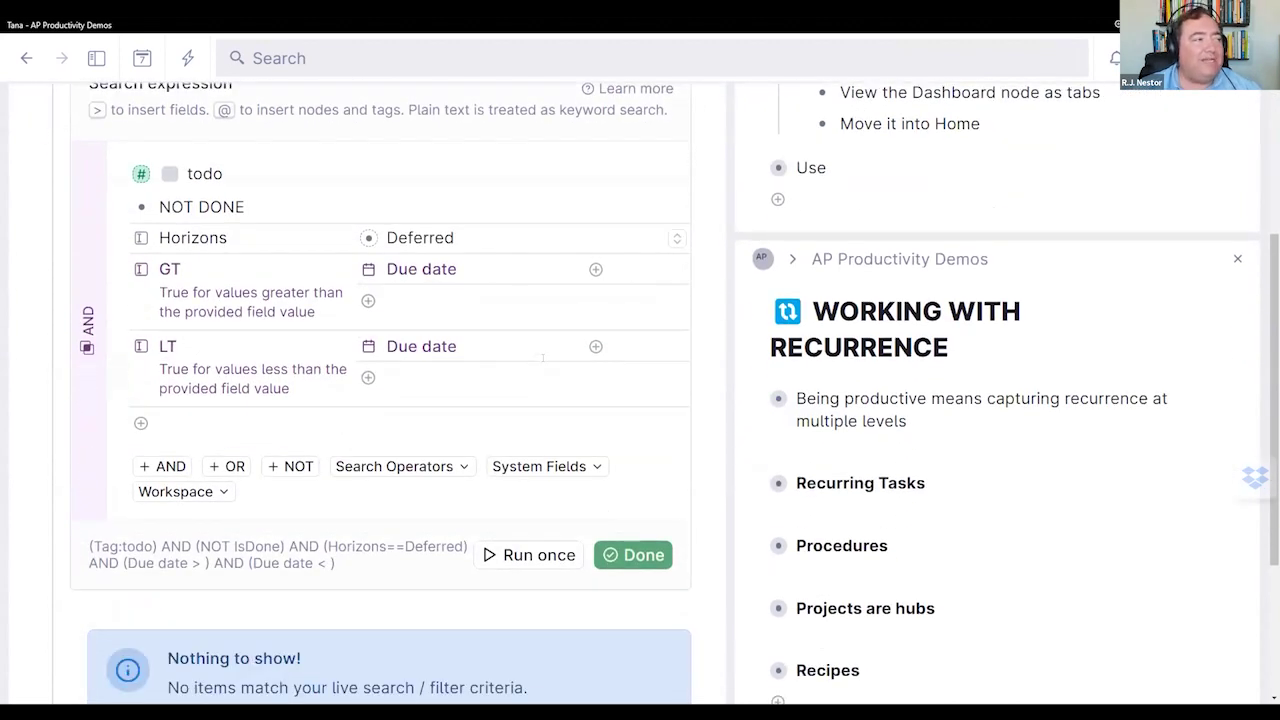
scroll(543, 357, "up", 1)
left_click(481, 302)
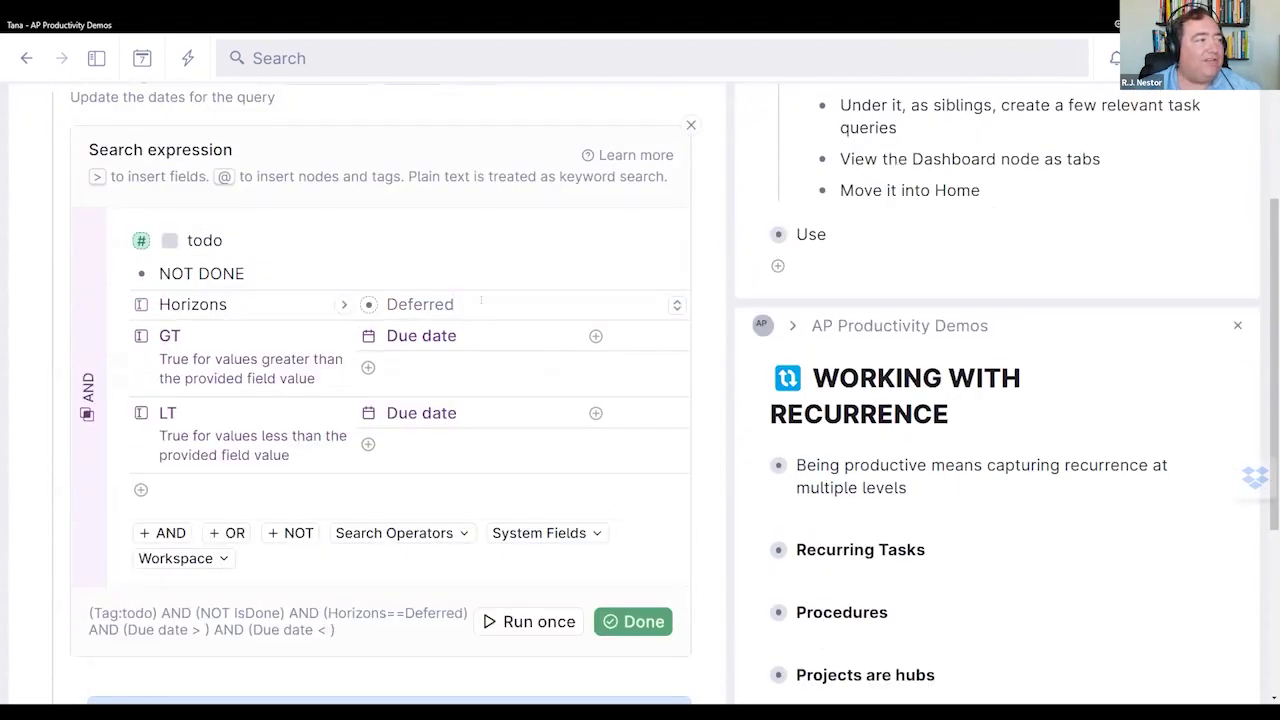
left_click(634, 622)
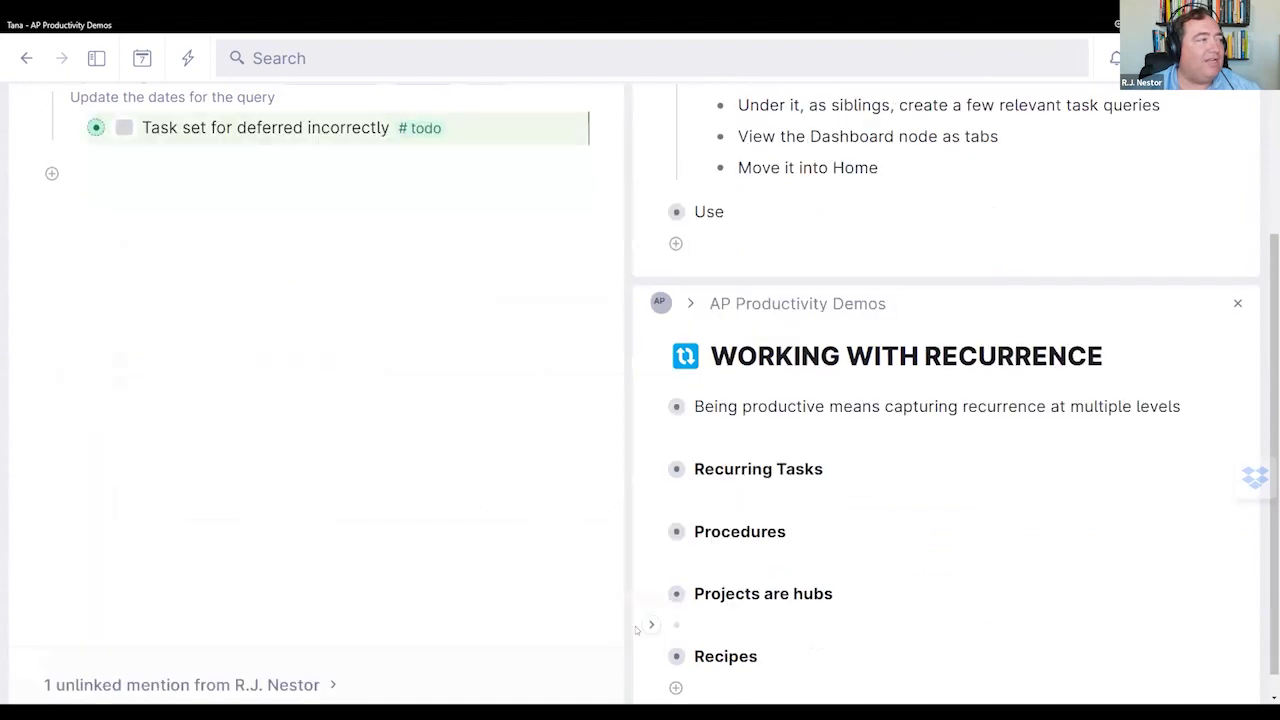
Step: Check the fields of the task listed under Upcoming Deferred Tasks, and collapse both the task and the search node again
left_click(301, 330)
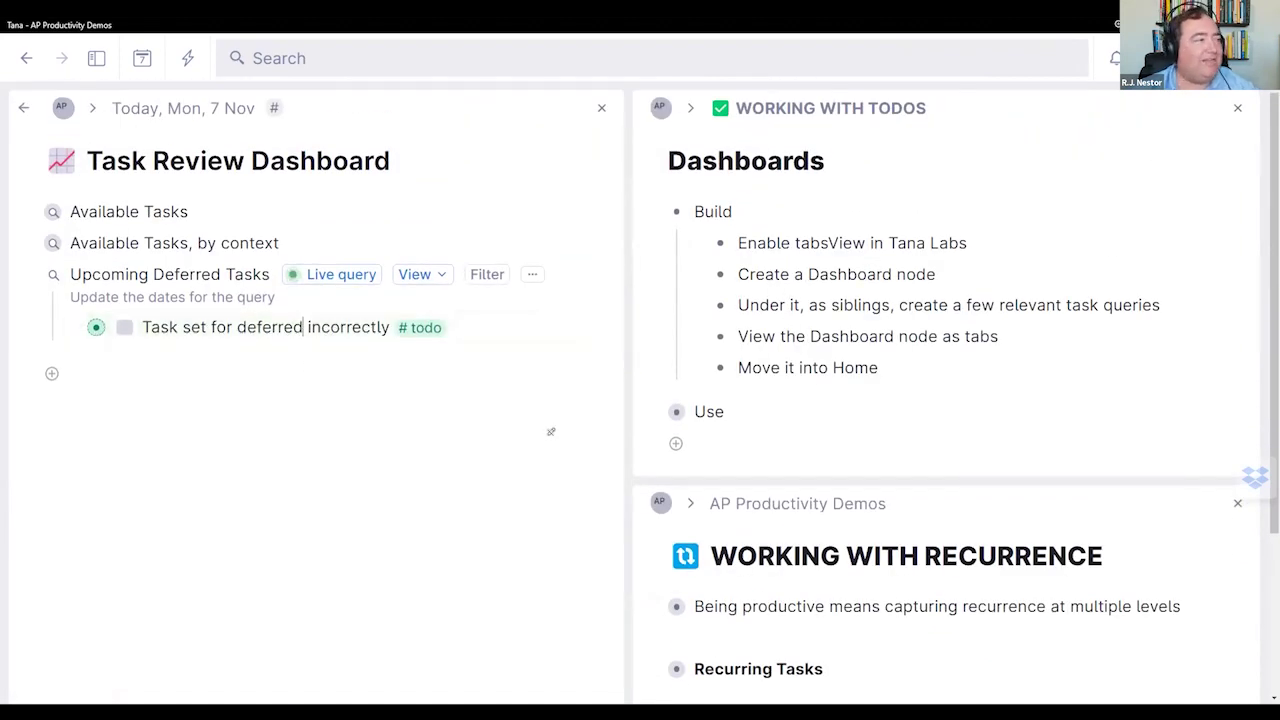
key("ctrl+Down")
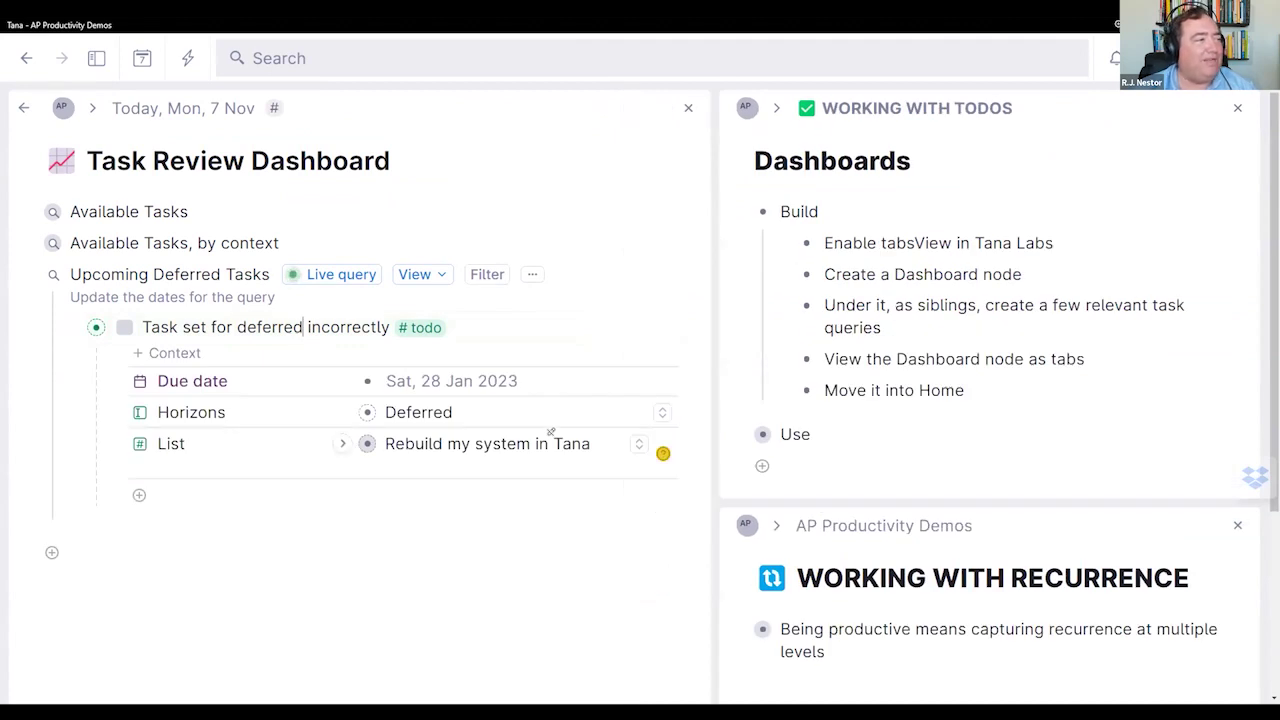
key("ctrl+Up")
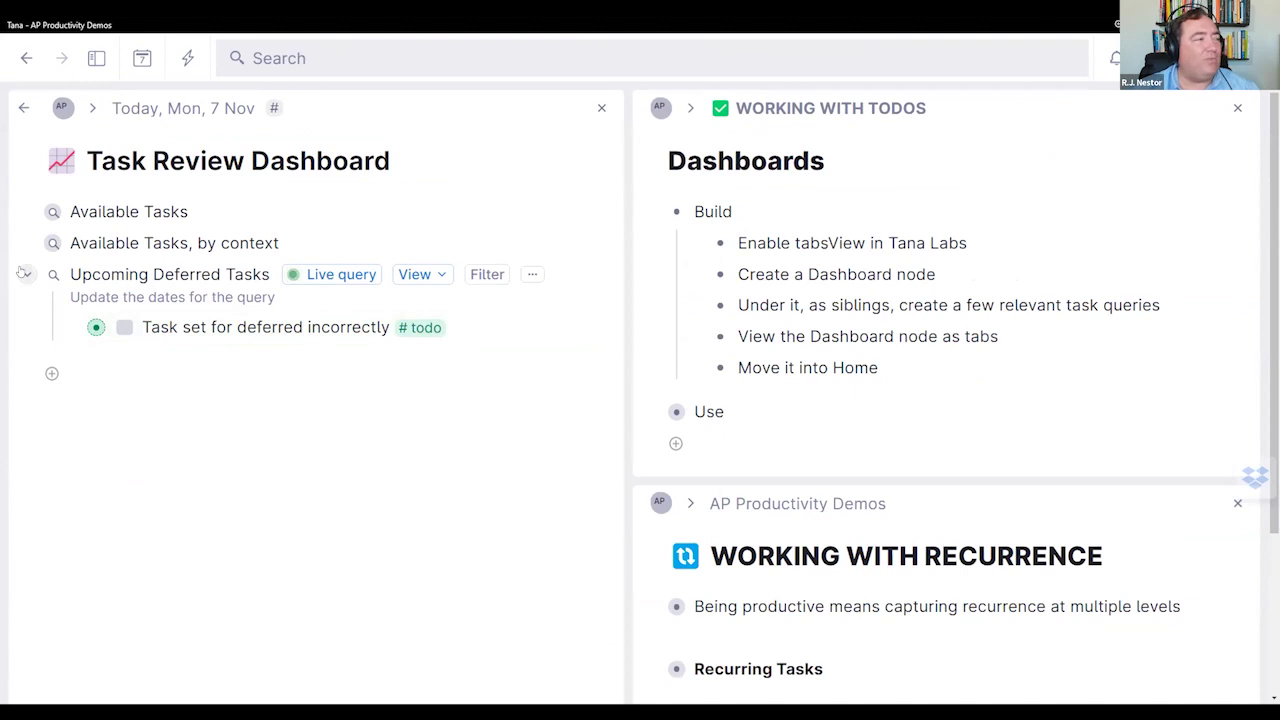
left_click(24, 273)
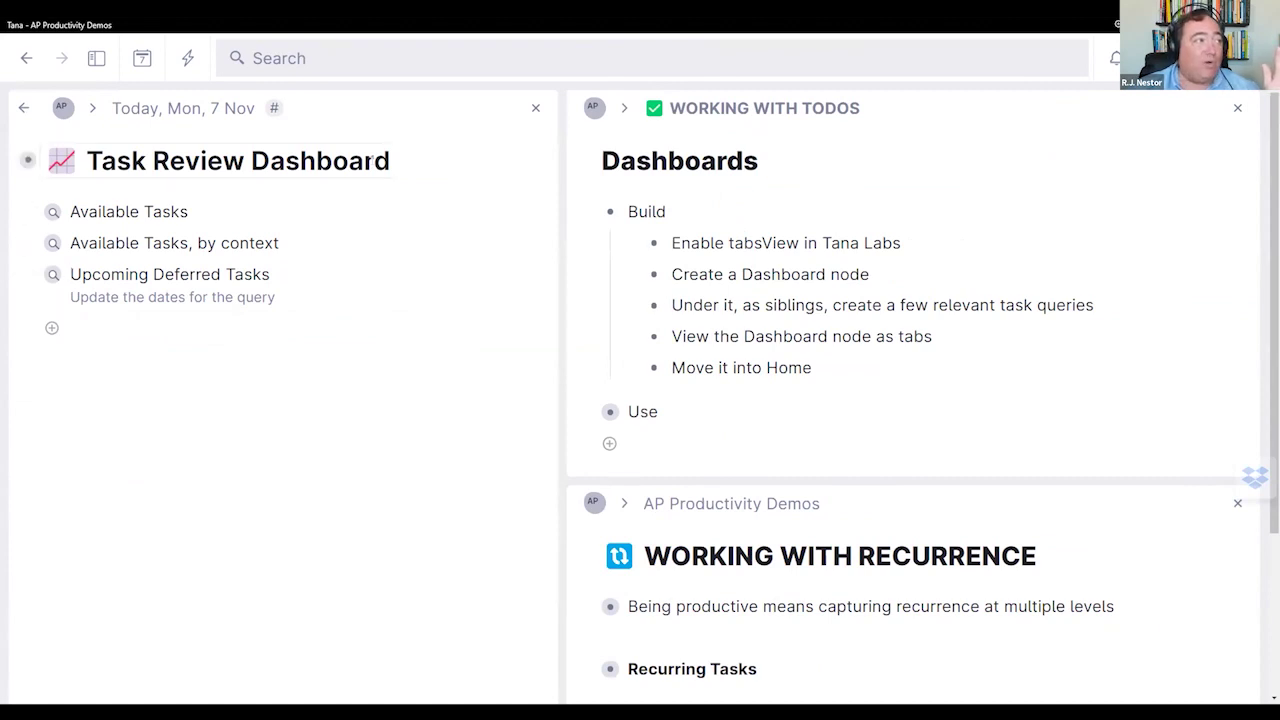
Step: Show the view options of the Task Review Dashboard node and switch its view to Tabs
left_click(364, 160)
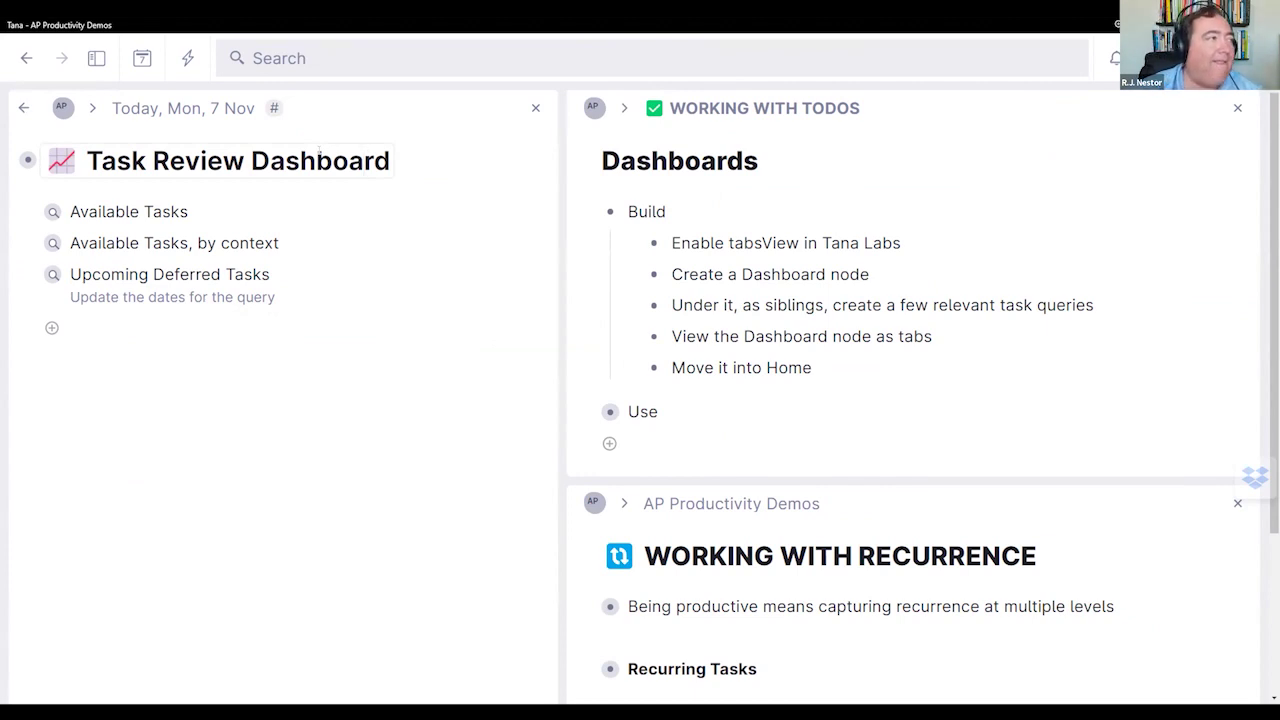
key("ctrl+k")
type("vi")
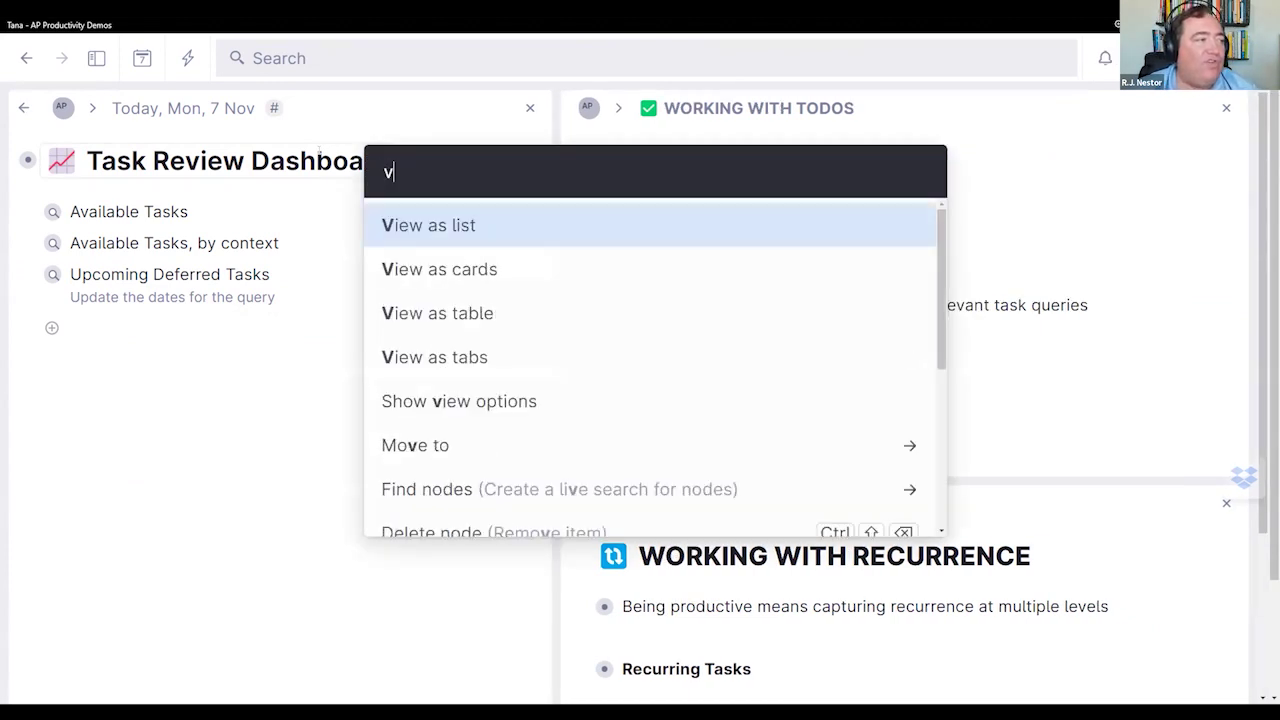
key("Down")
key("Down")
key("Down")
key("Down")
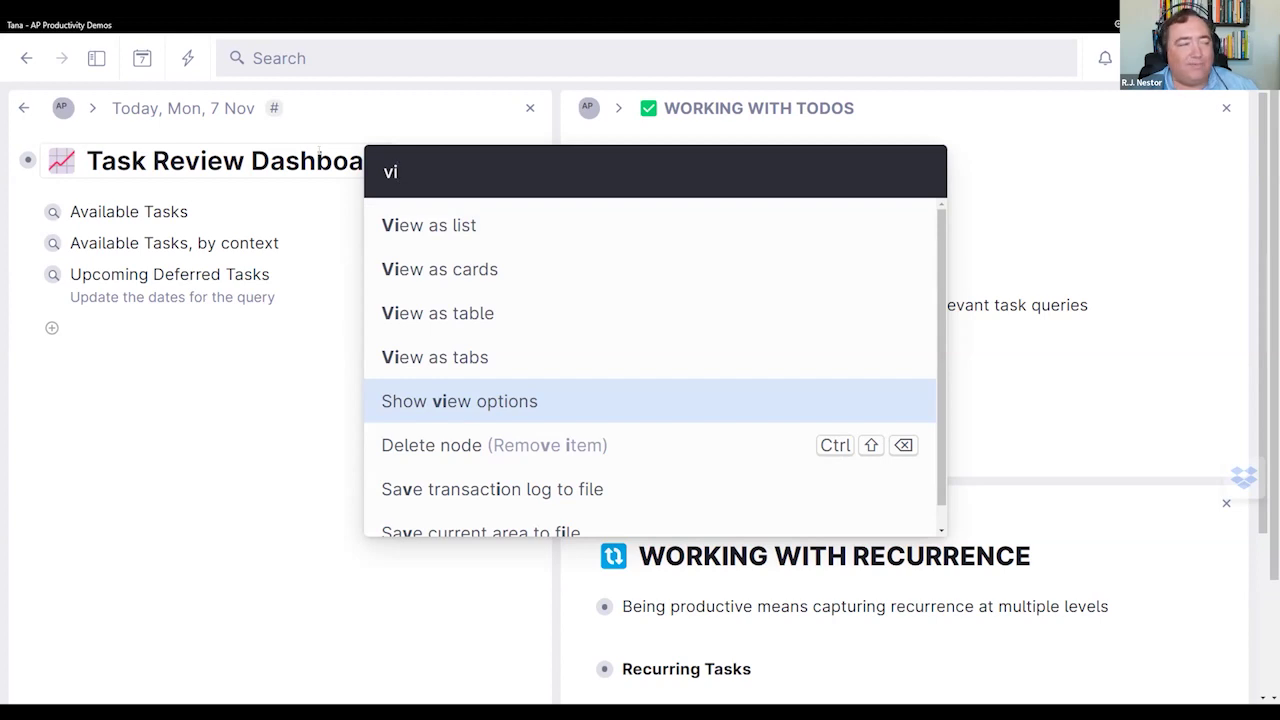
key("Return")
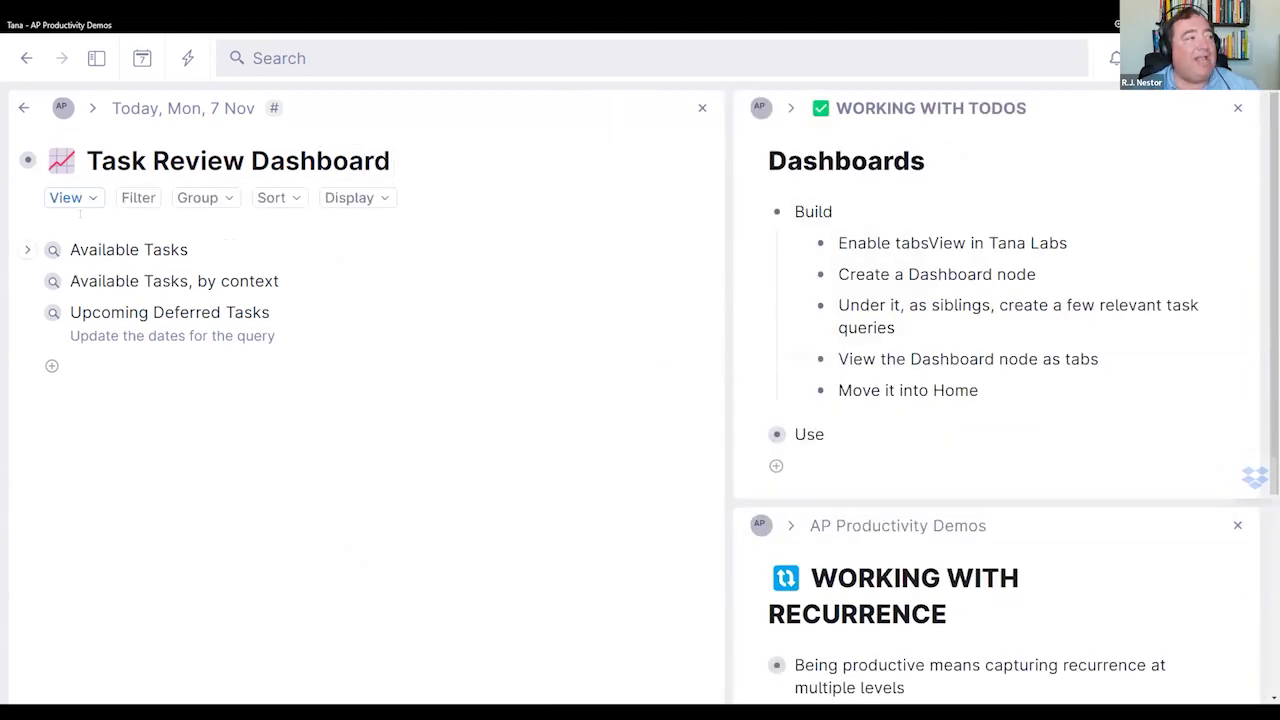
left_click(87, 201)
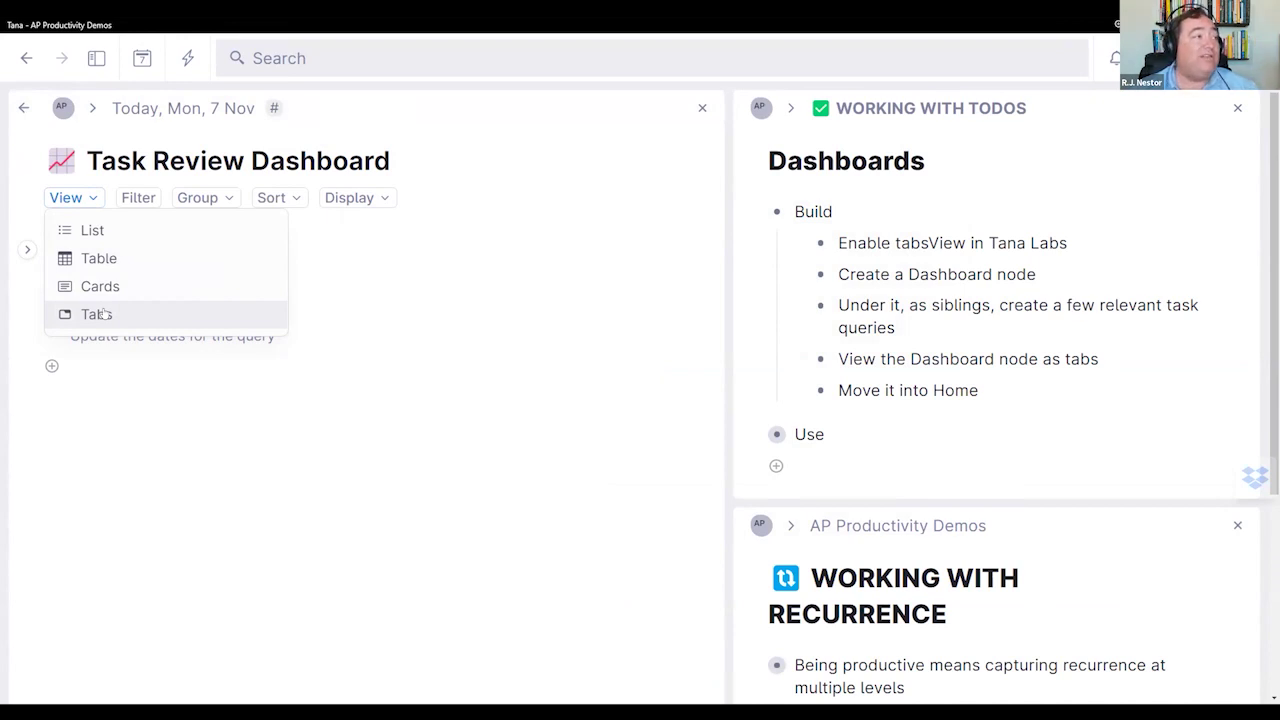
left_click(100, 314)
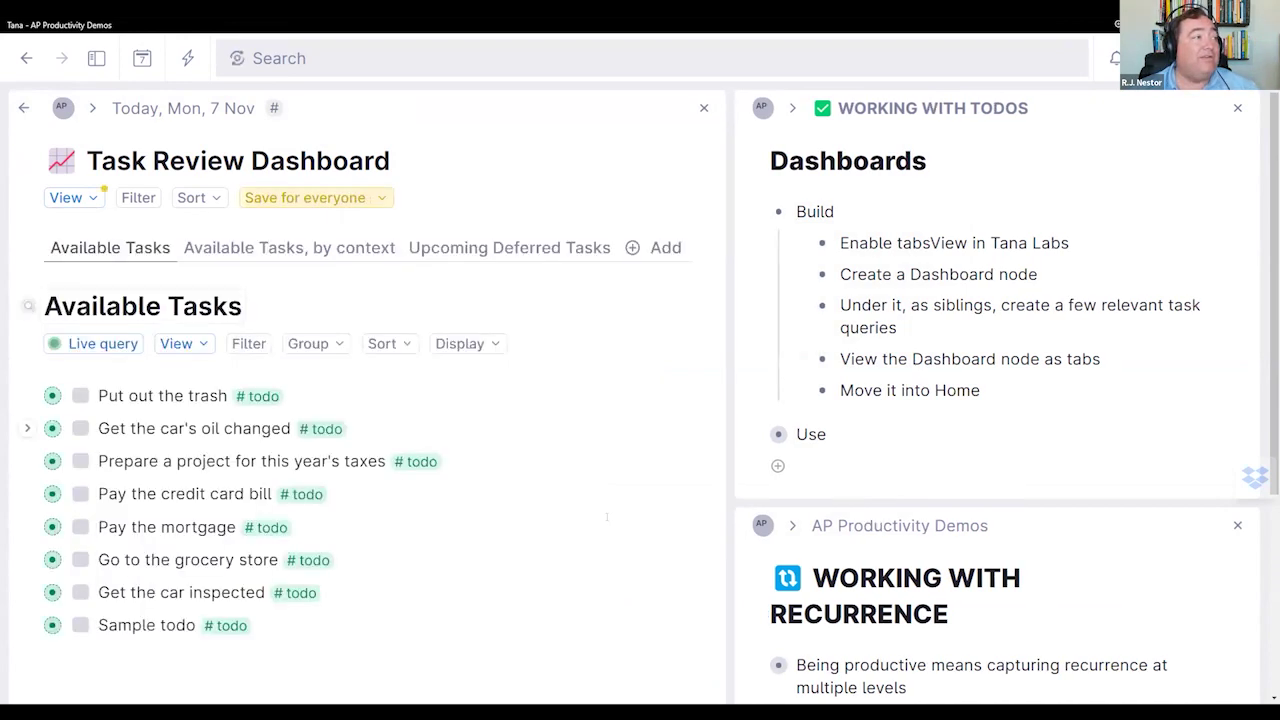
Step: Look through the dashboard's Upcoming Deferred Tasks and Available Tasks, by context tabs
left_click(282, 246)
left_click(462, 252)
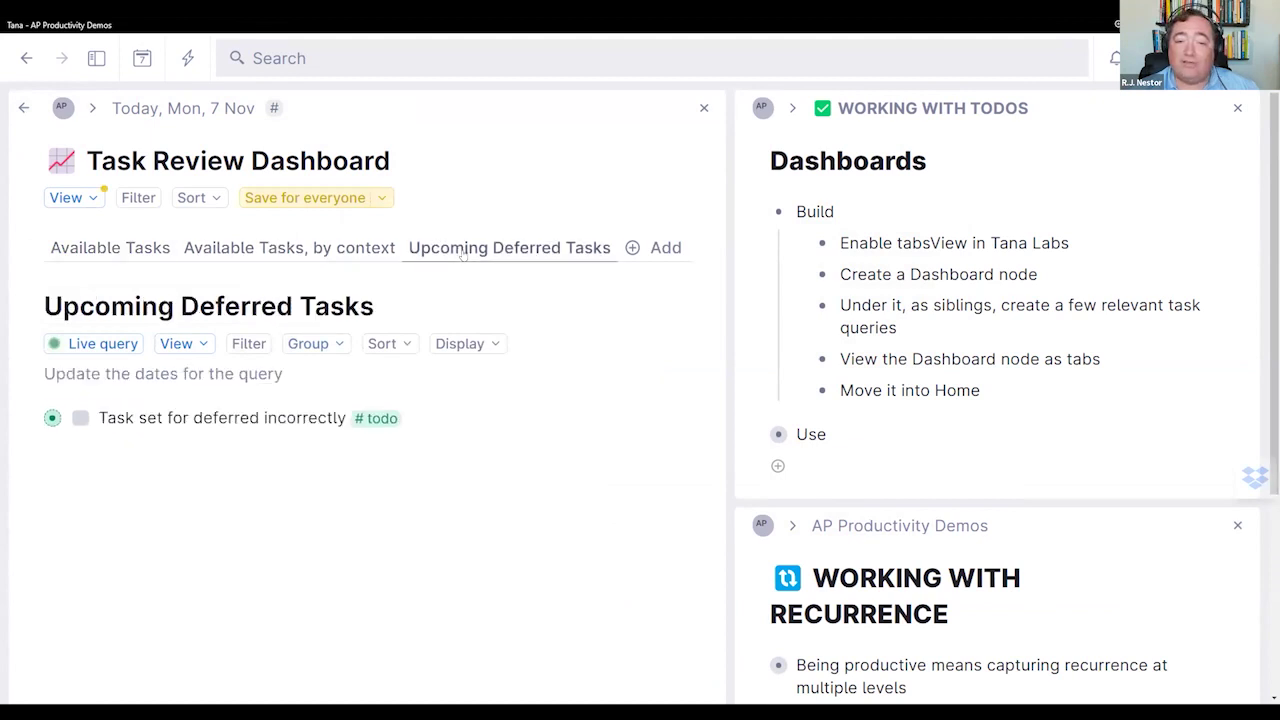
left_click(320, 249)
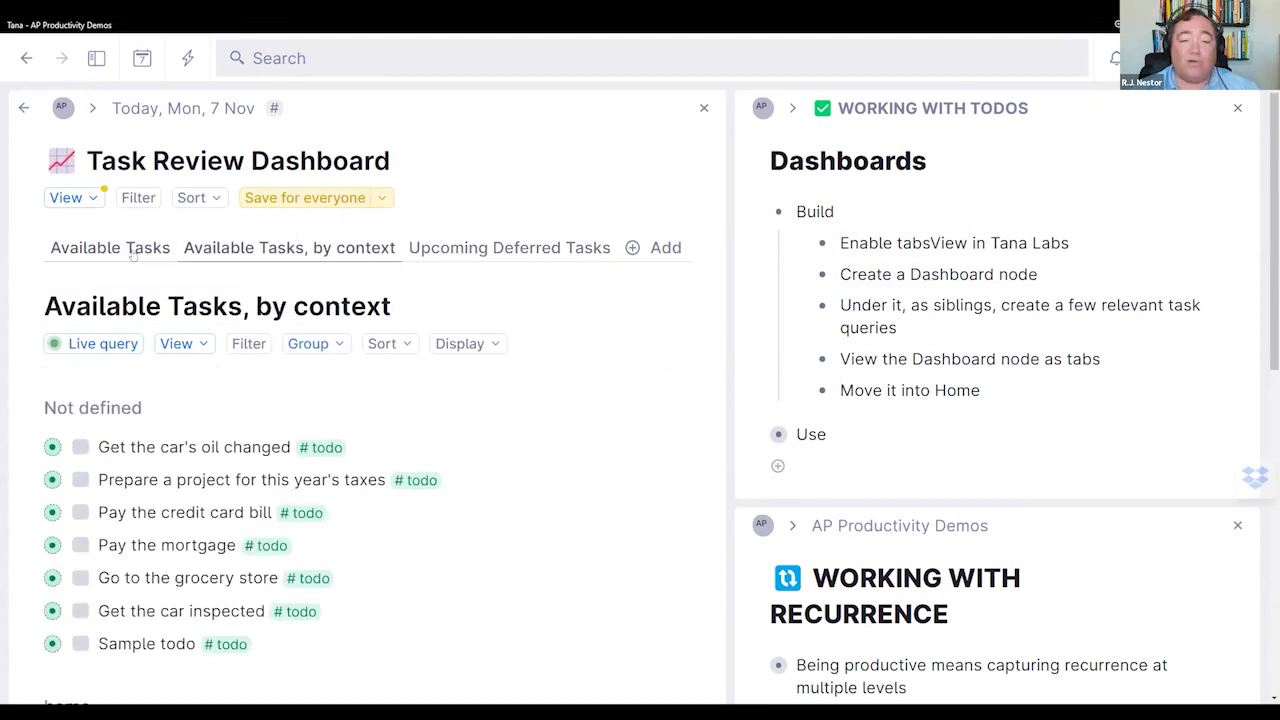
Step: Look through the dashboard's Available Tasks, Available Tasks, by context, and Upcoming Deferred Tasks tabs
left_click(132, 255)
left_click(266, 247)
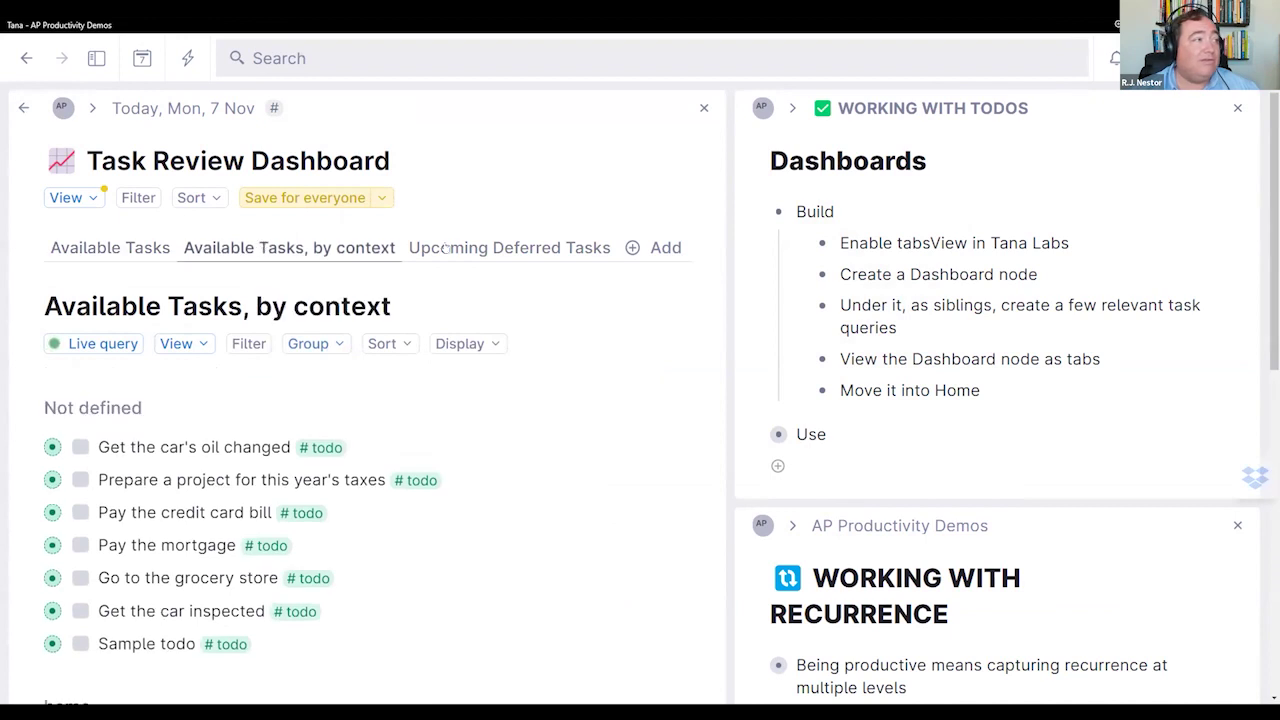
left_click(458, 248)
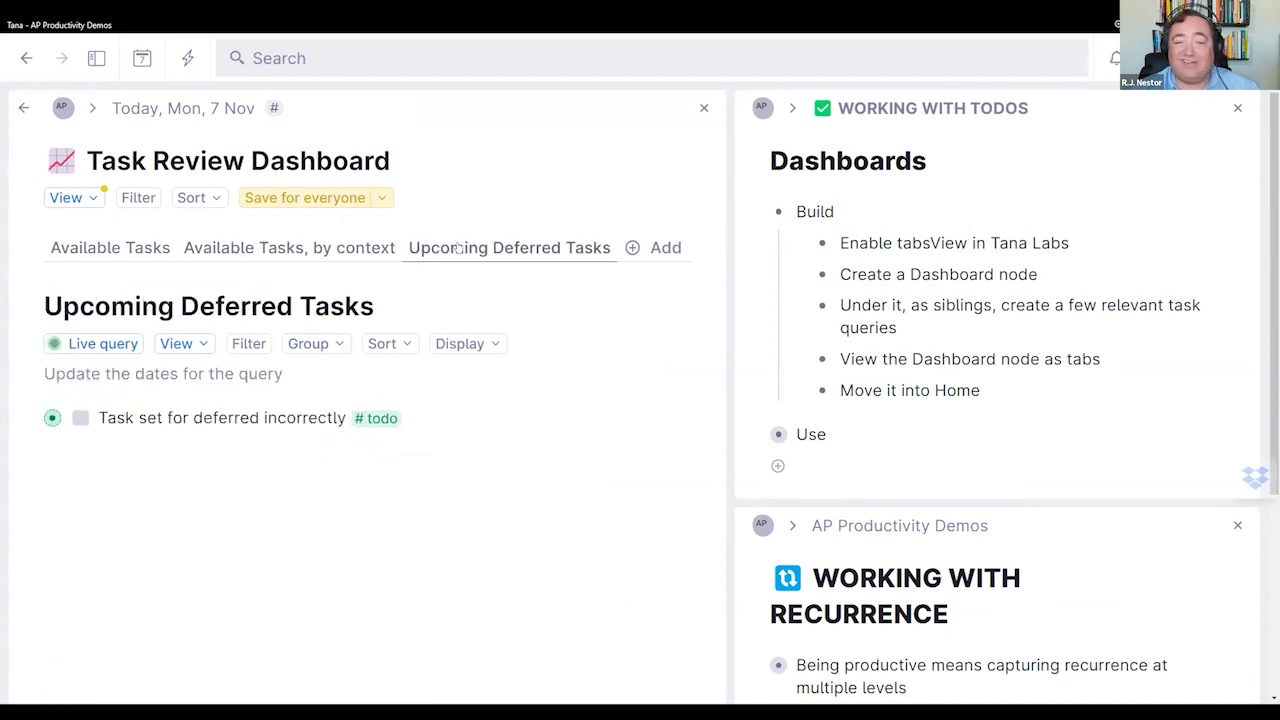
left_click(338, 249)
left_click(150, 249)
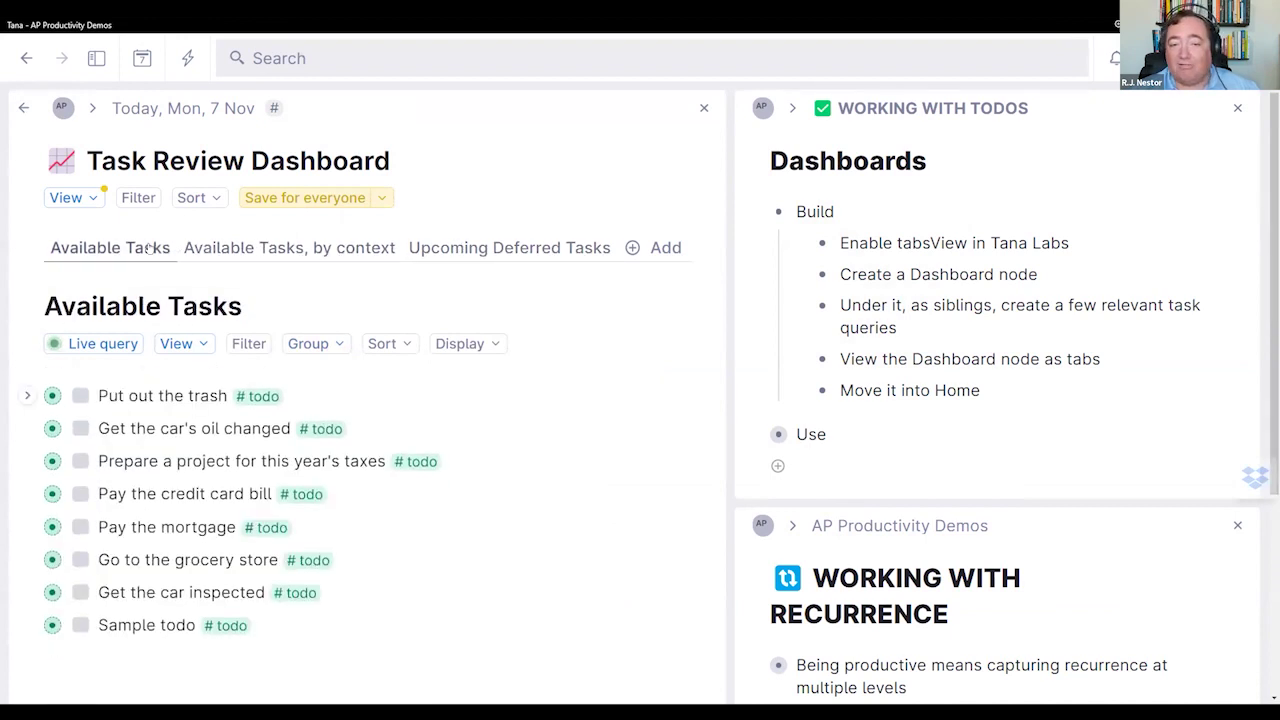
left_click(340, 249)
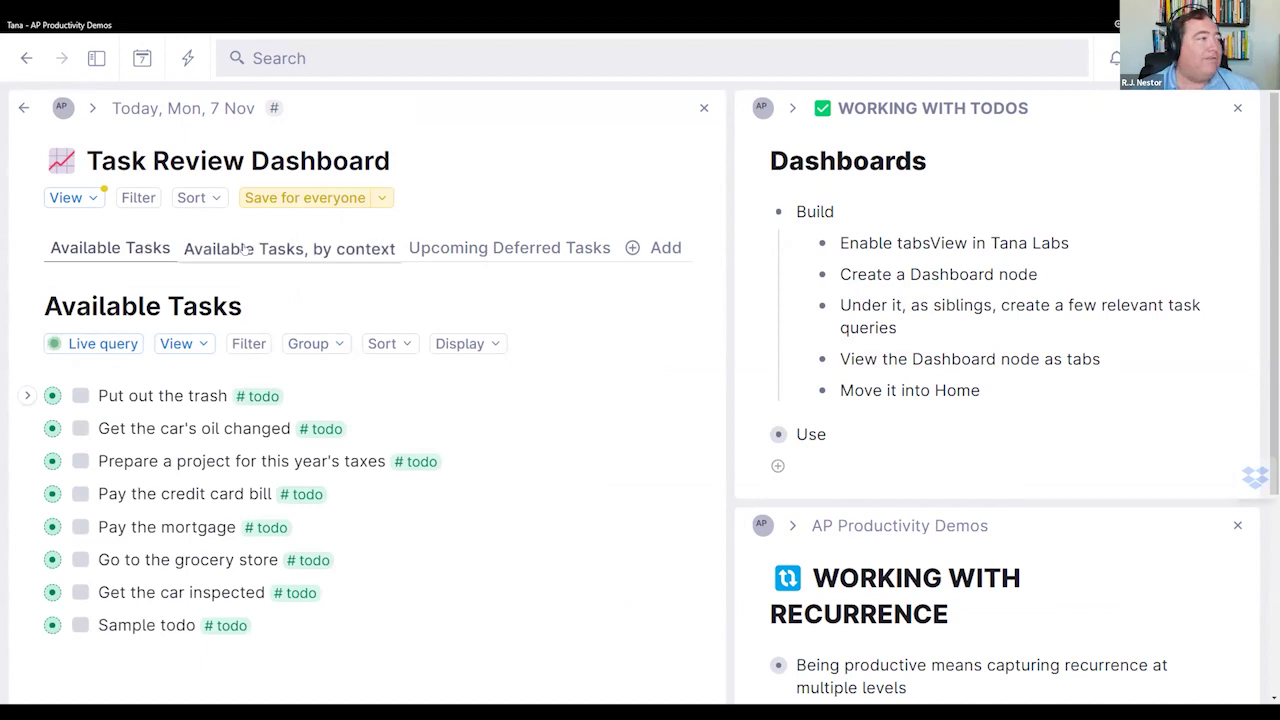
left_click(445, 256)
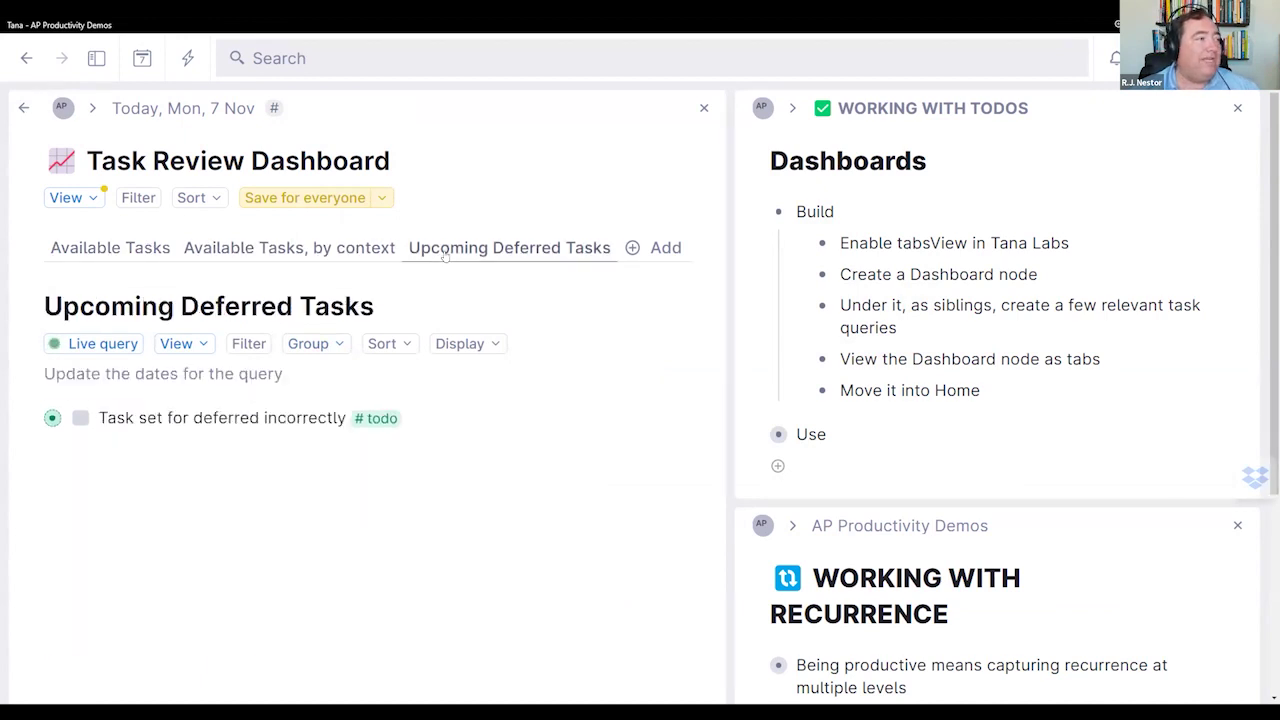
left_click(330, 252)
left_click(148, 250)
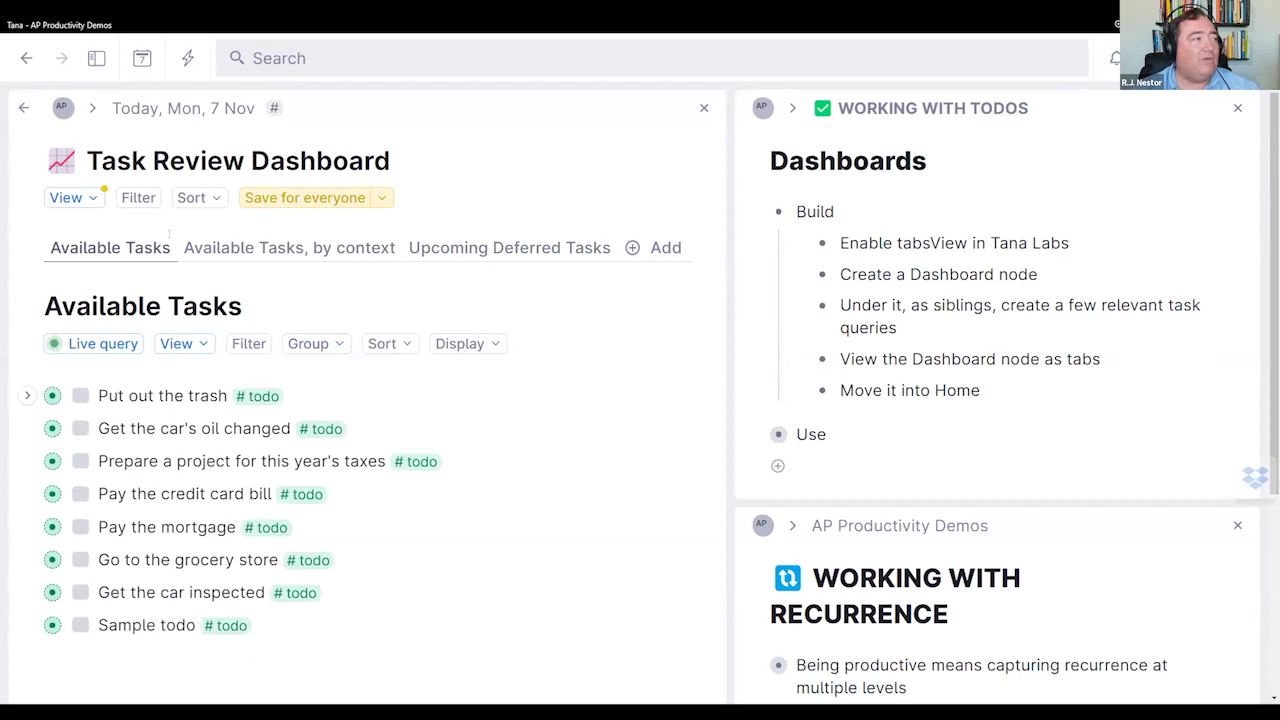
Step: Save the Task Review Dashboard's tabbed view for everyone and check its two available-task tabs
left_click(305, 200)
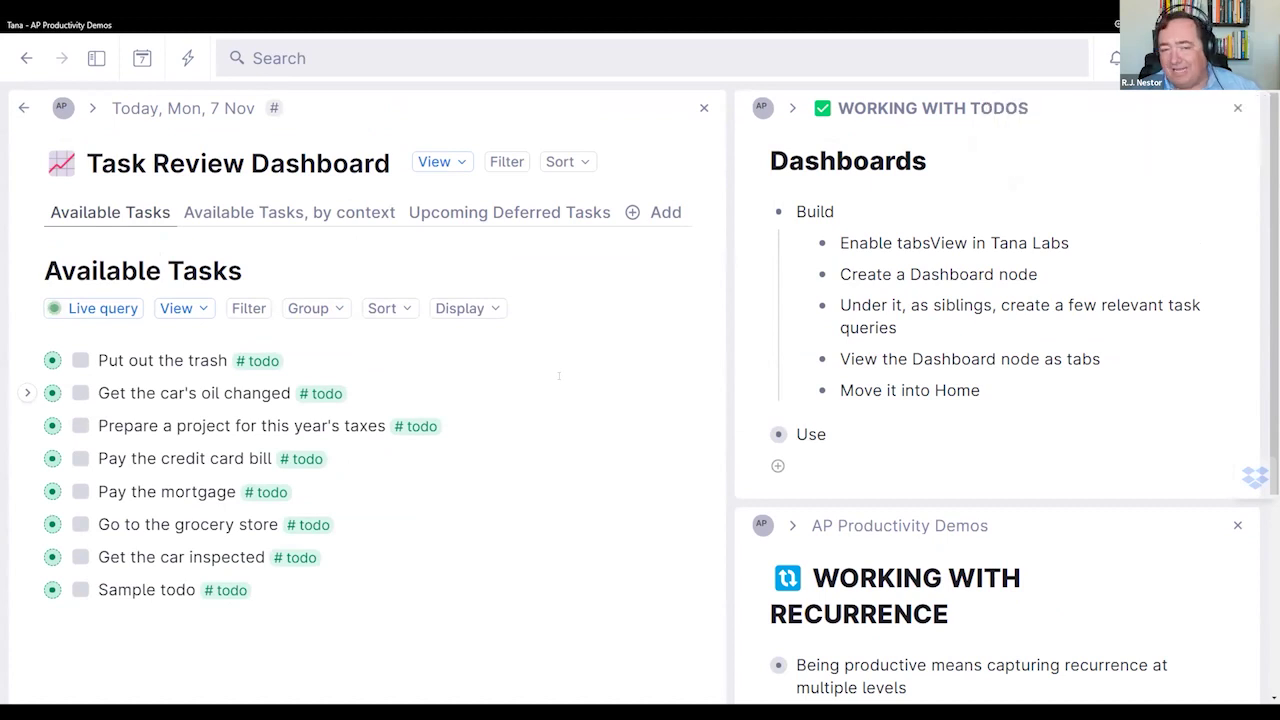
left_click(241, 220)
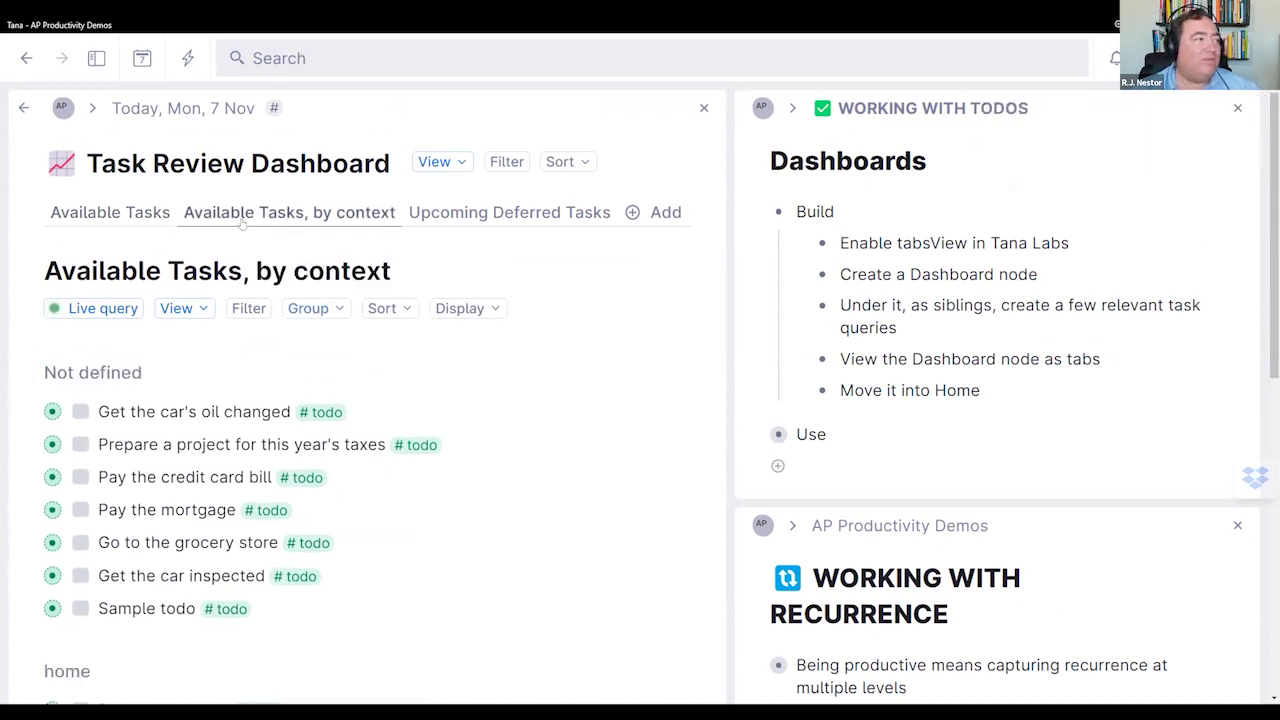
left_click(140, 218)
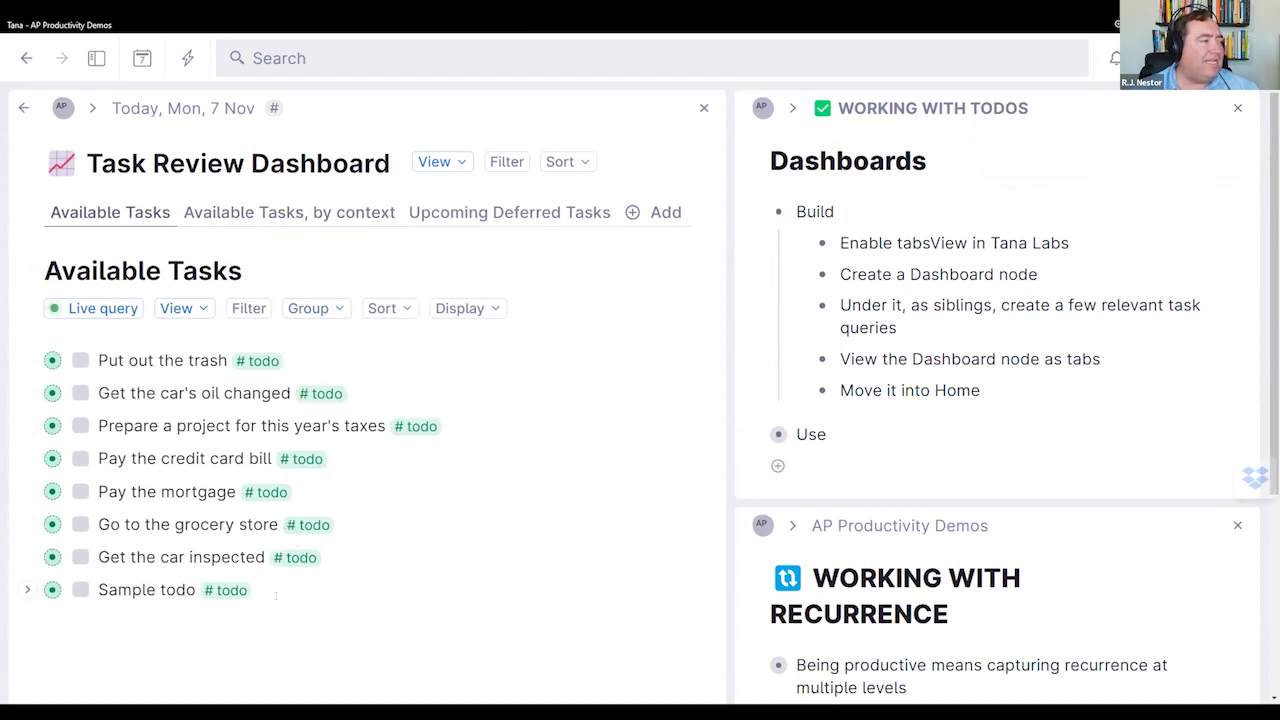
Step: Try to delete all tasks listed under Available Tasks, from Put out the trash to Sample todo
left_click_drag(230, 505, 98, 360)
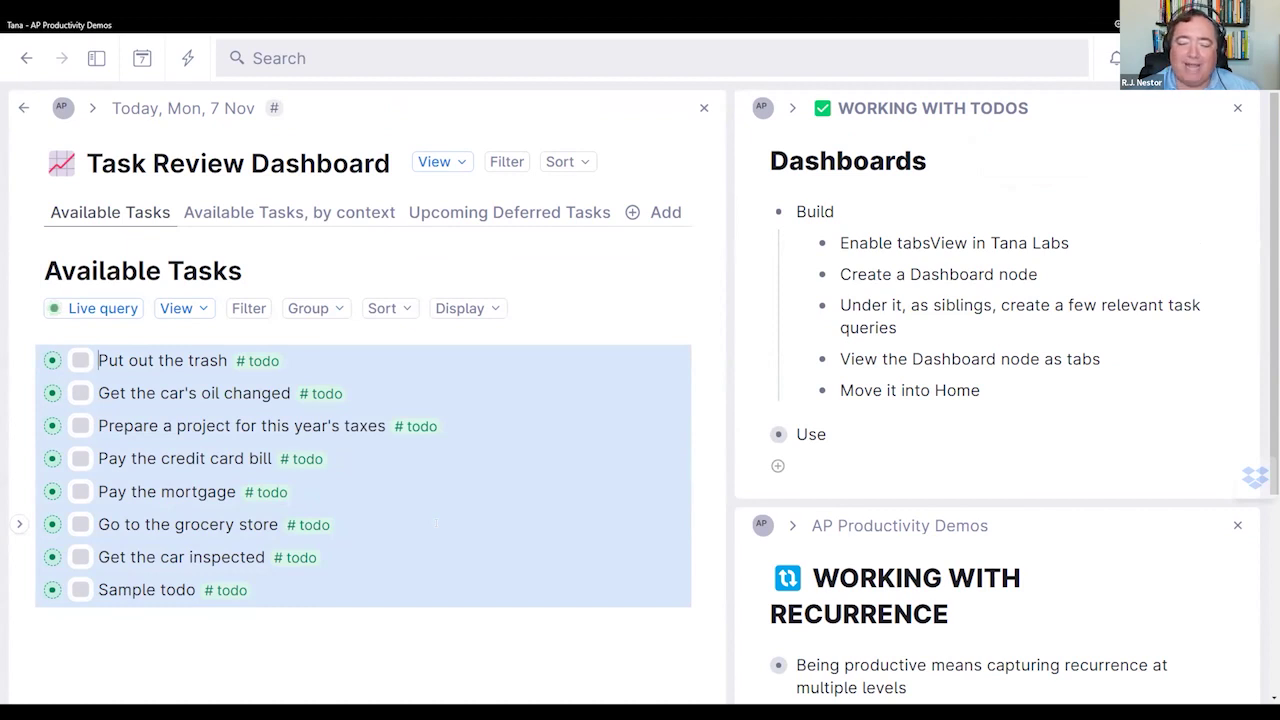
key("Delete")
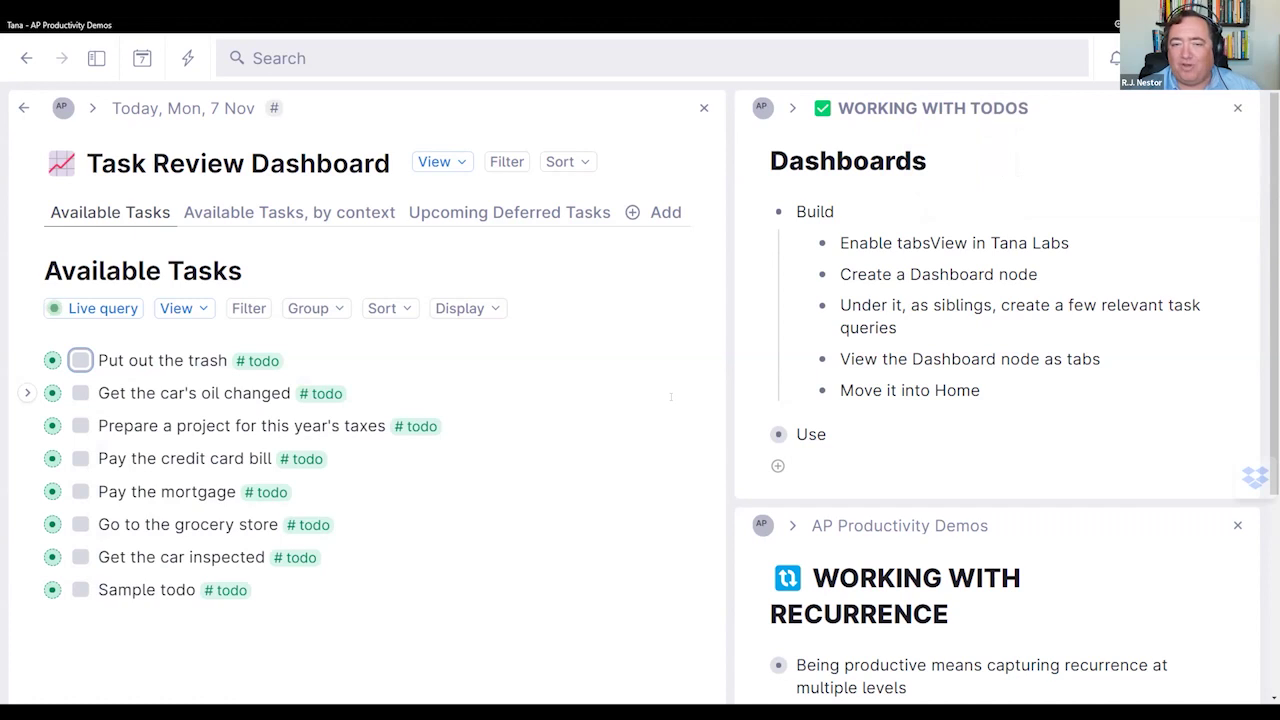
Step: Try to hard delete every task in the Available Tasks list, including references
left_click(295, 578)
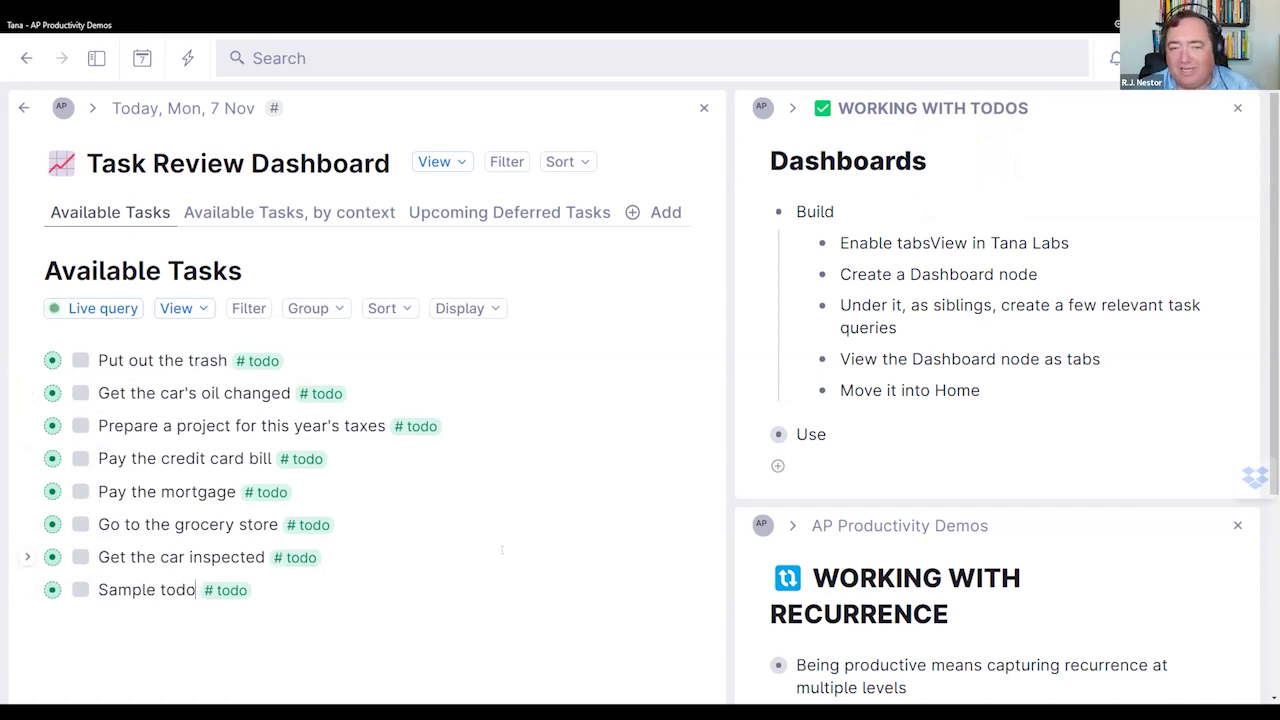
key("shift+Up")
key("shift+Up")
key("shift+Up")
key("shift+Up")
key("shift+Up")
key("shift+Up")
key("shift+Up")
key("shift+Up")
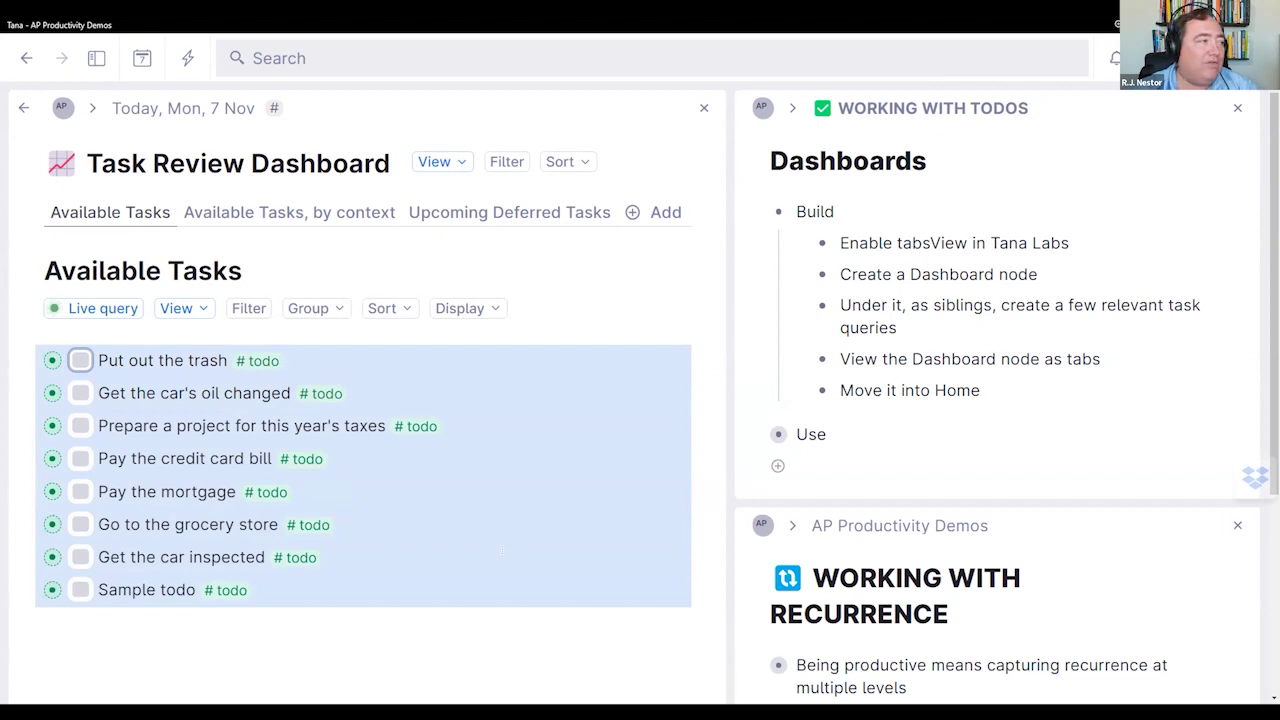
key("ctrl+k")
type("har")
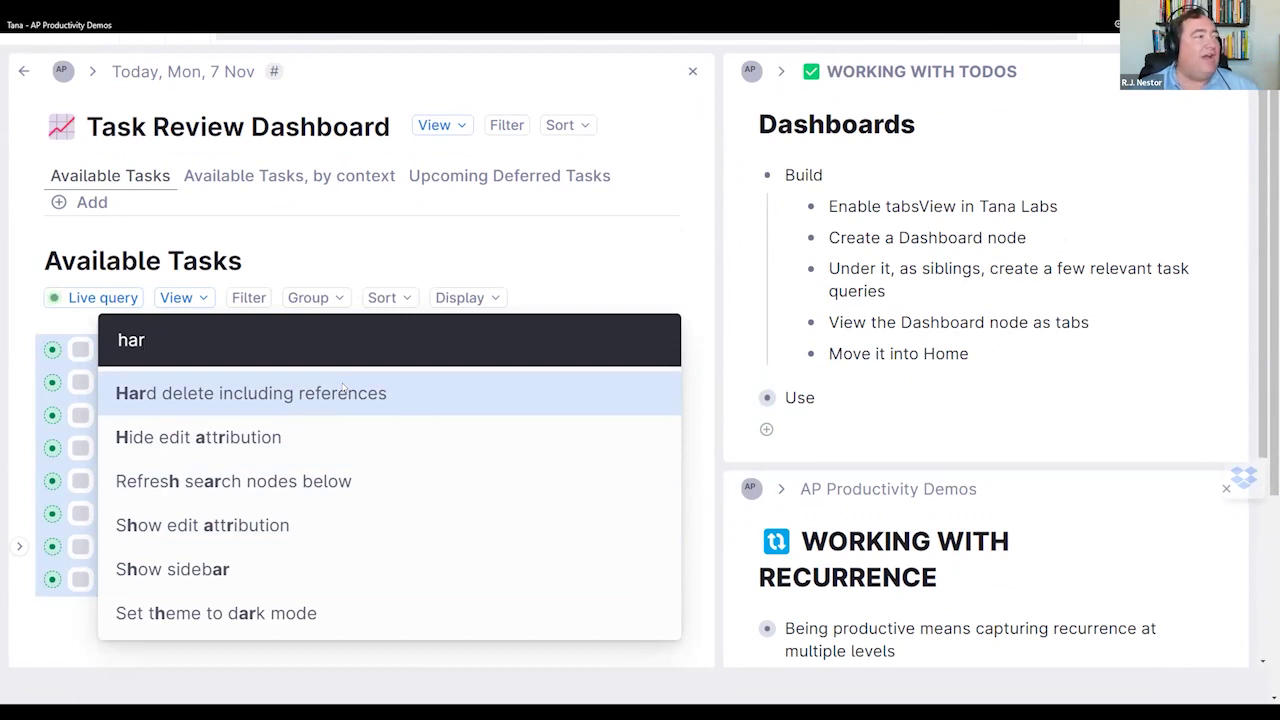
left_click(343, 391)
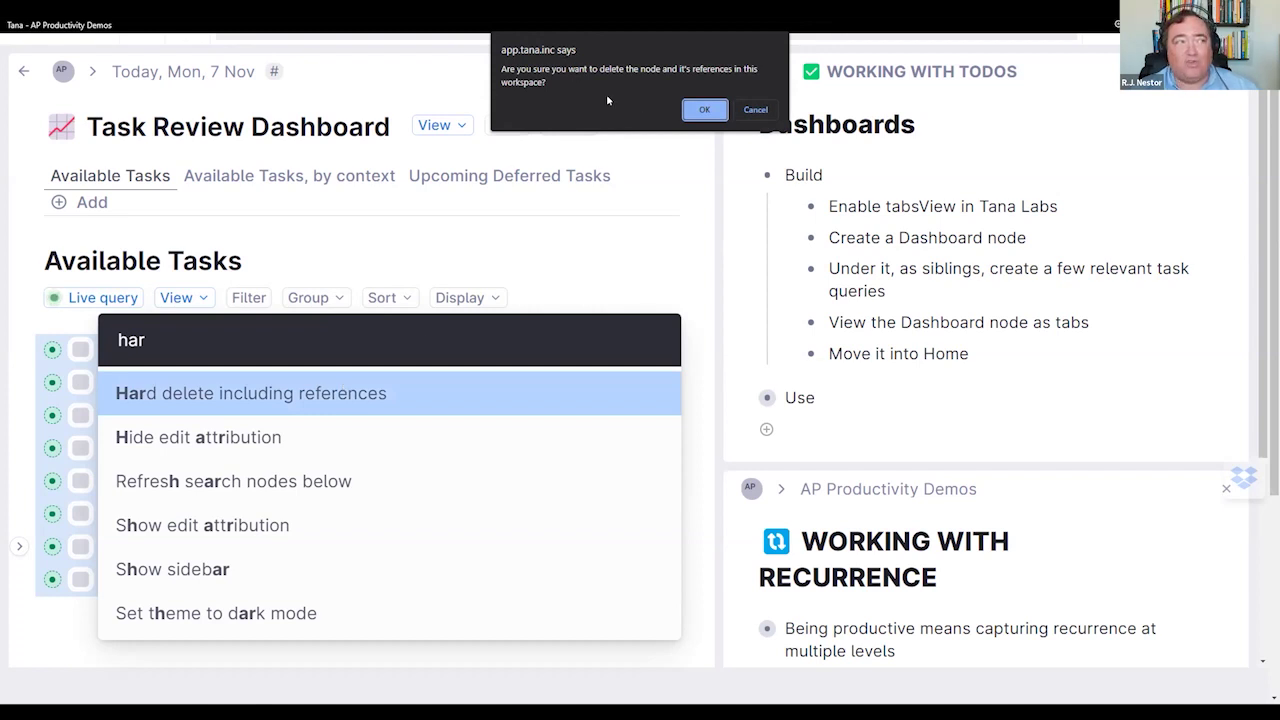
left_click(703, 109)
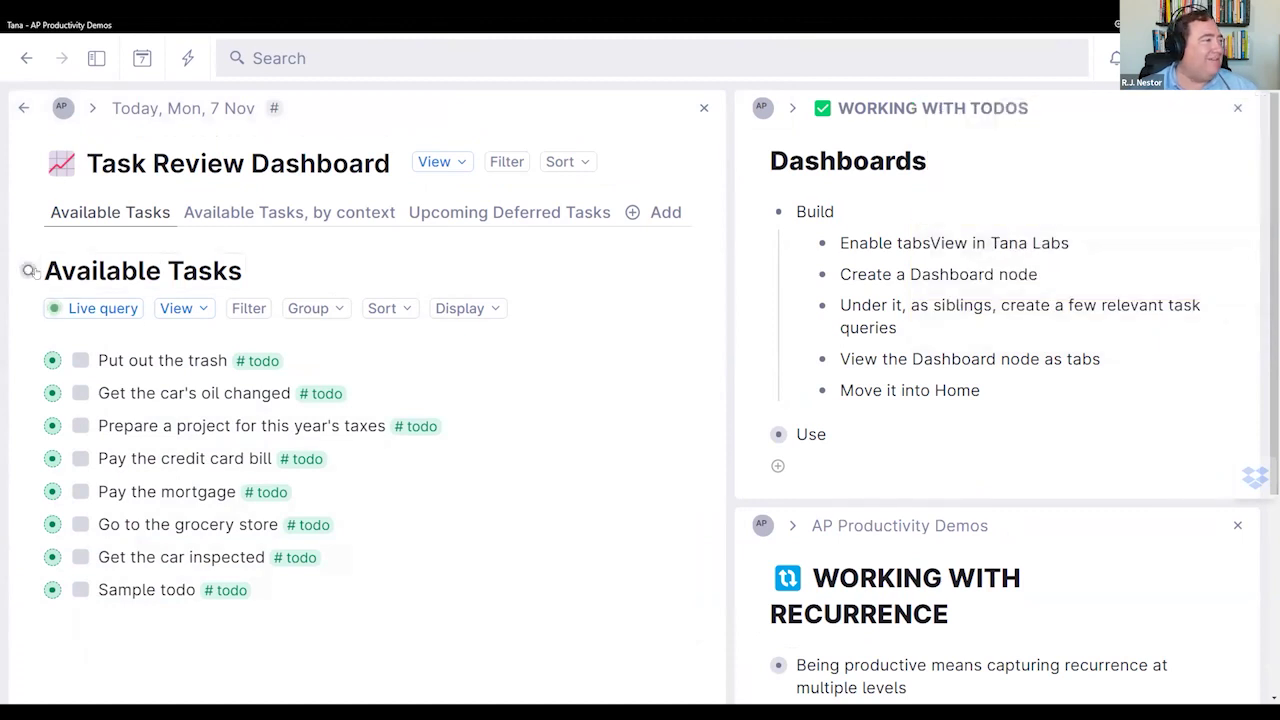
Step: Compare the tasks listed under Available Tasks with those under Available Tasks, by context
left_click(243, 213)
left_click(125, 214)
left_click(241, 214)
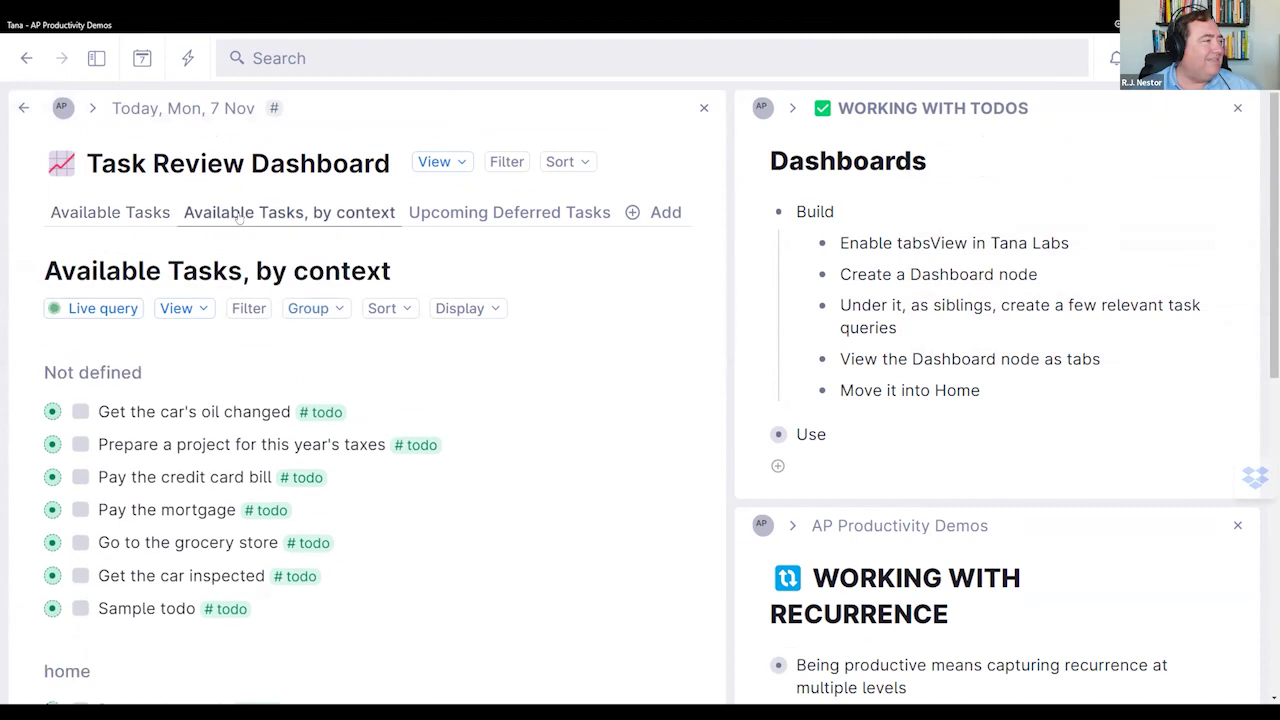
left_click(147, 215)
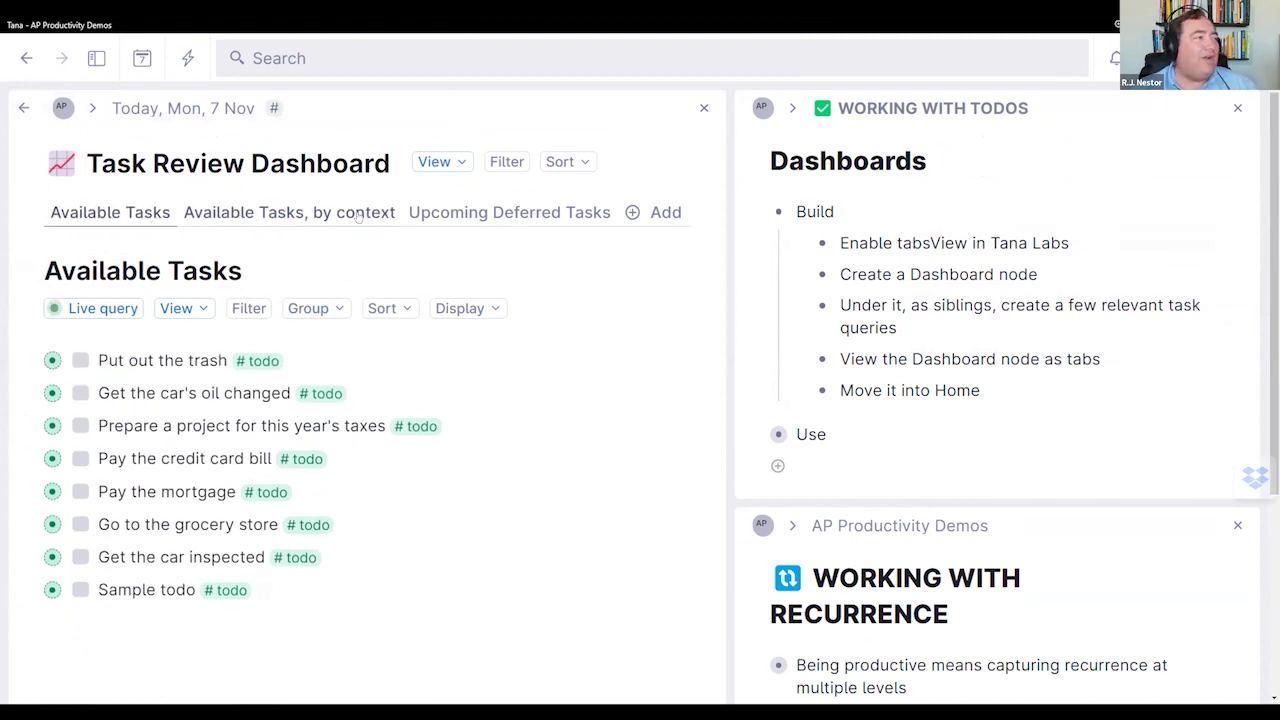
left_click(273, 213)
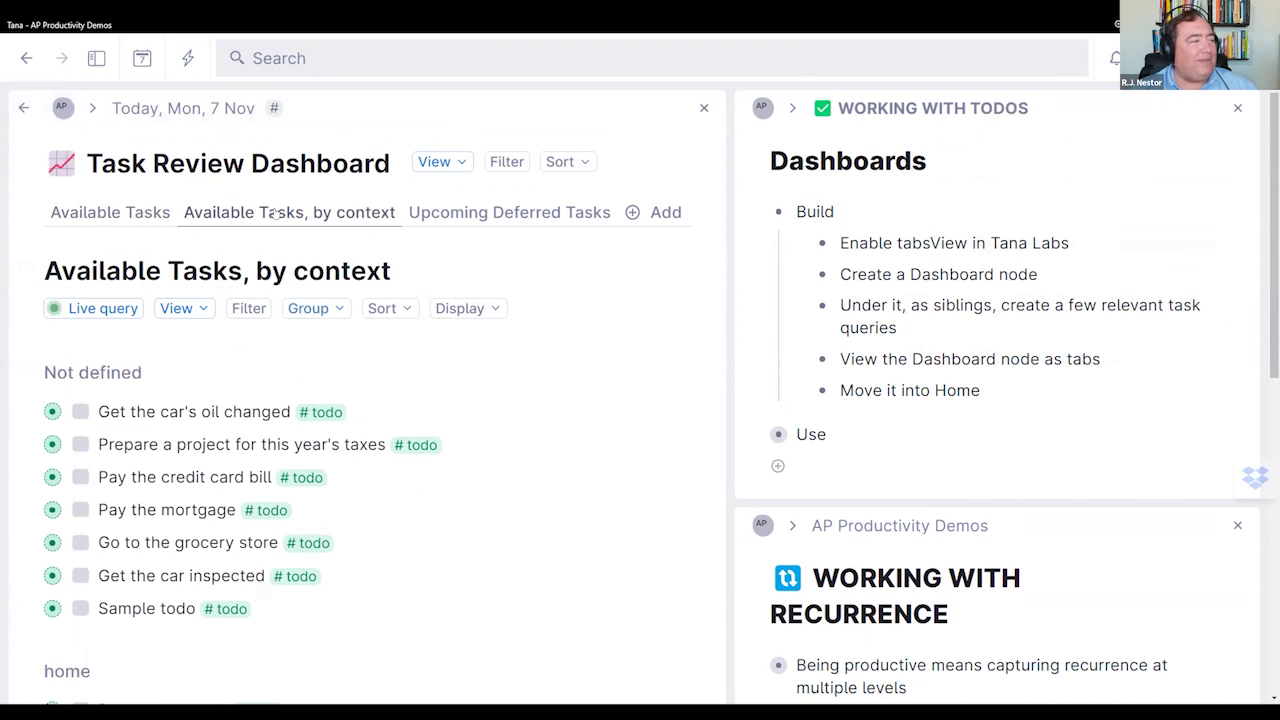
Step: Set Horizons to Needs Review for all tasks in the Available Tasks list at once
left_click(110, 214)
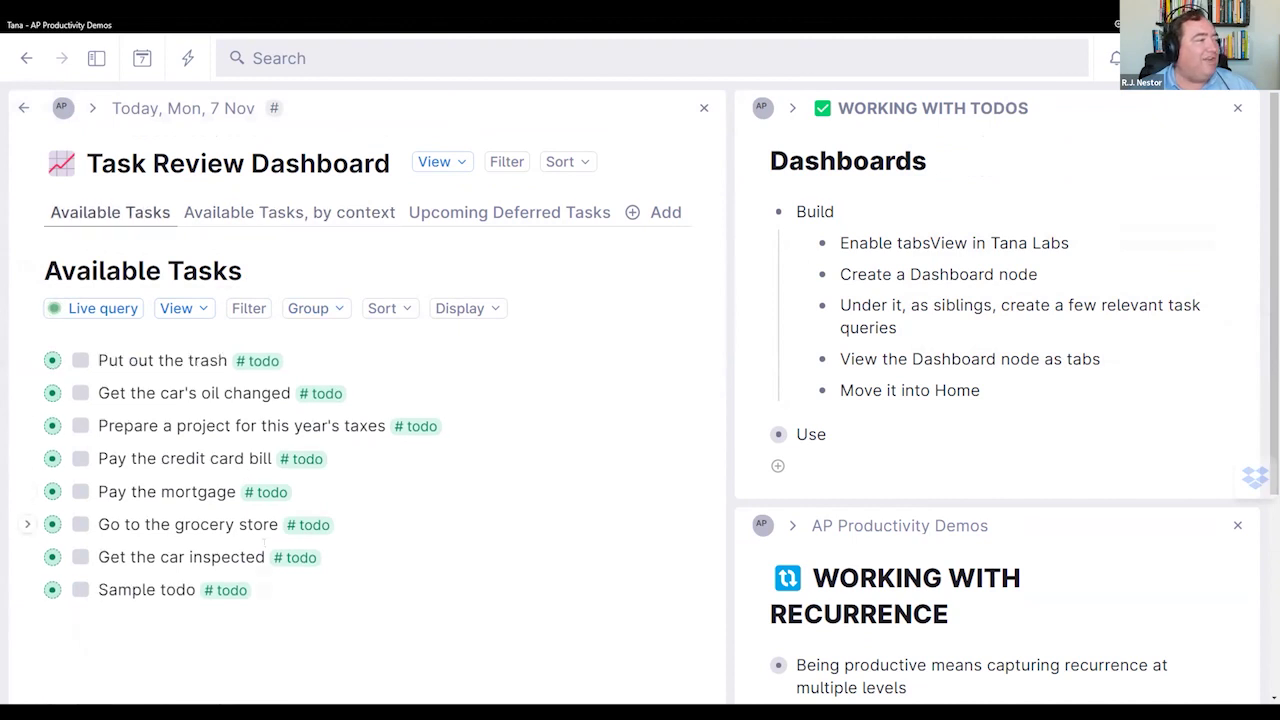
key("ctrl+a")
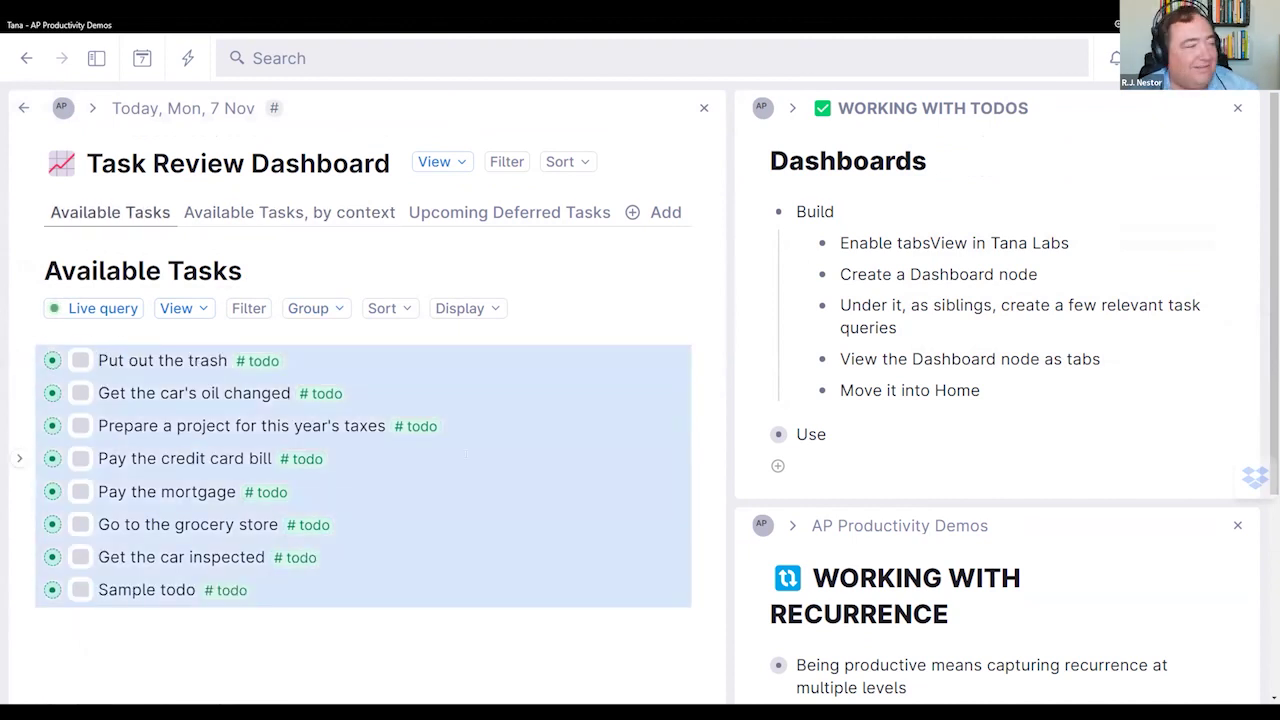
key("ctrl+k")
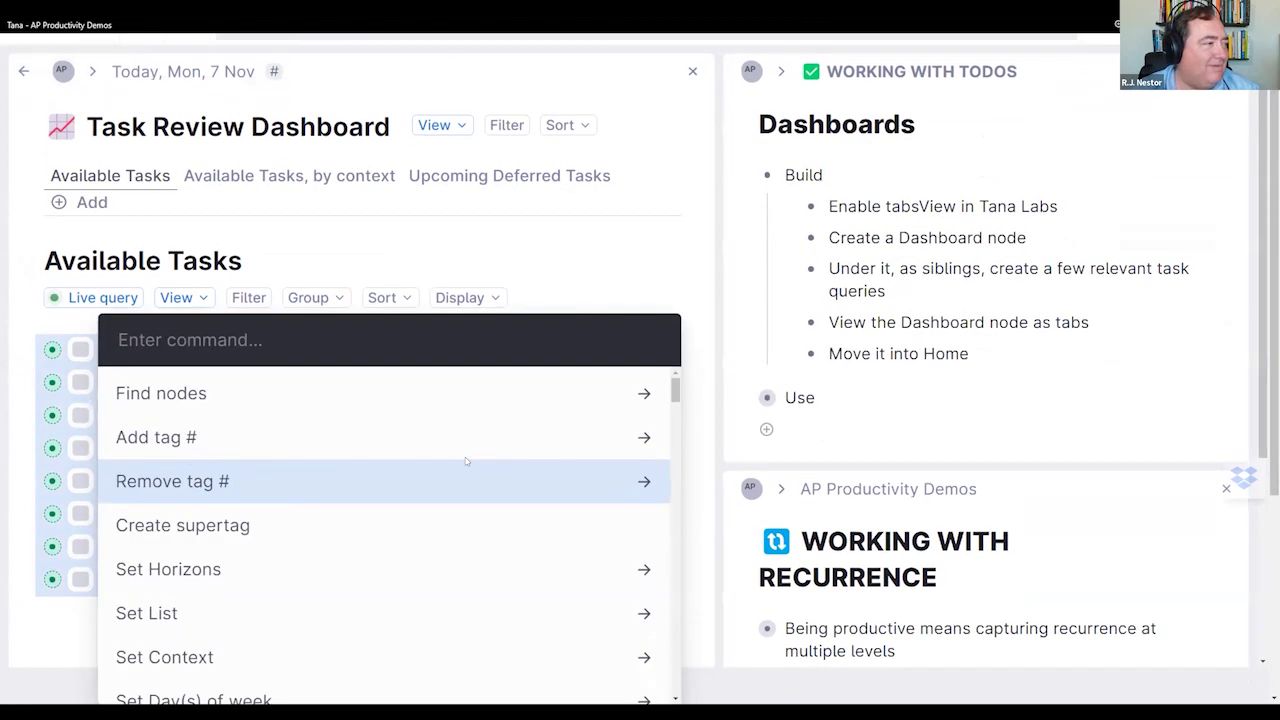
type("set")
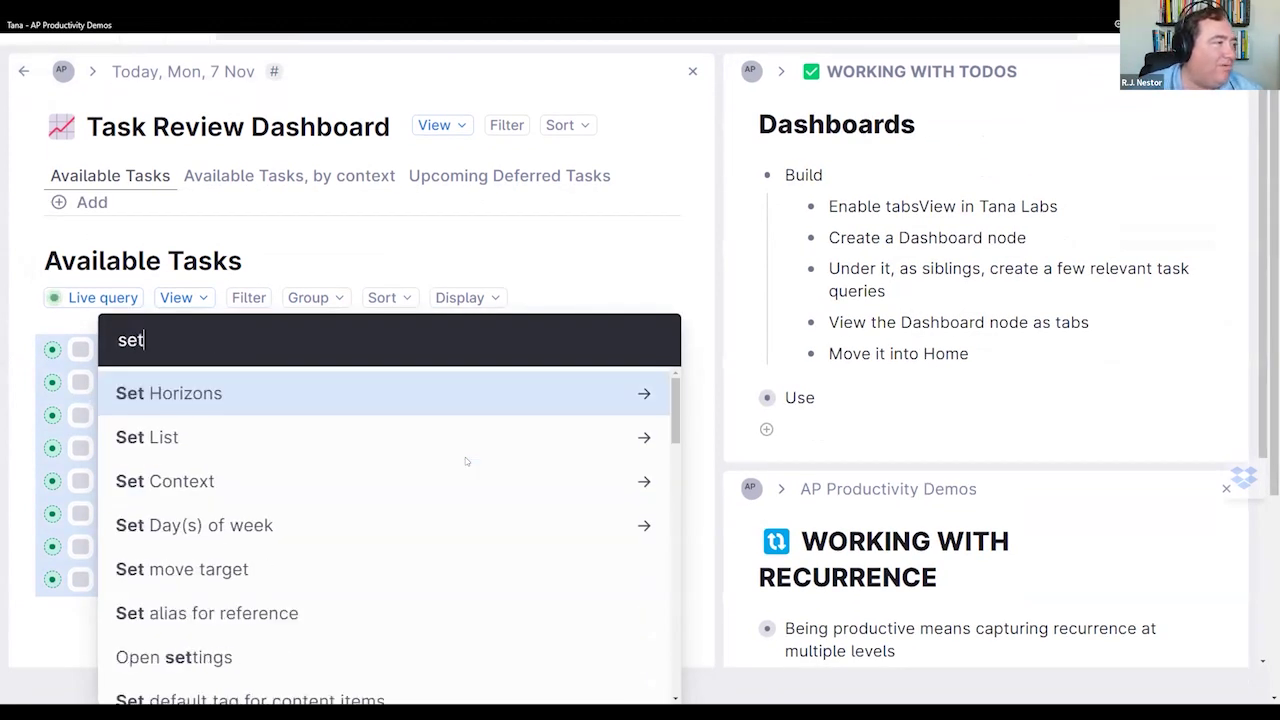
left_click(438, 398)
key("Up")
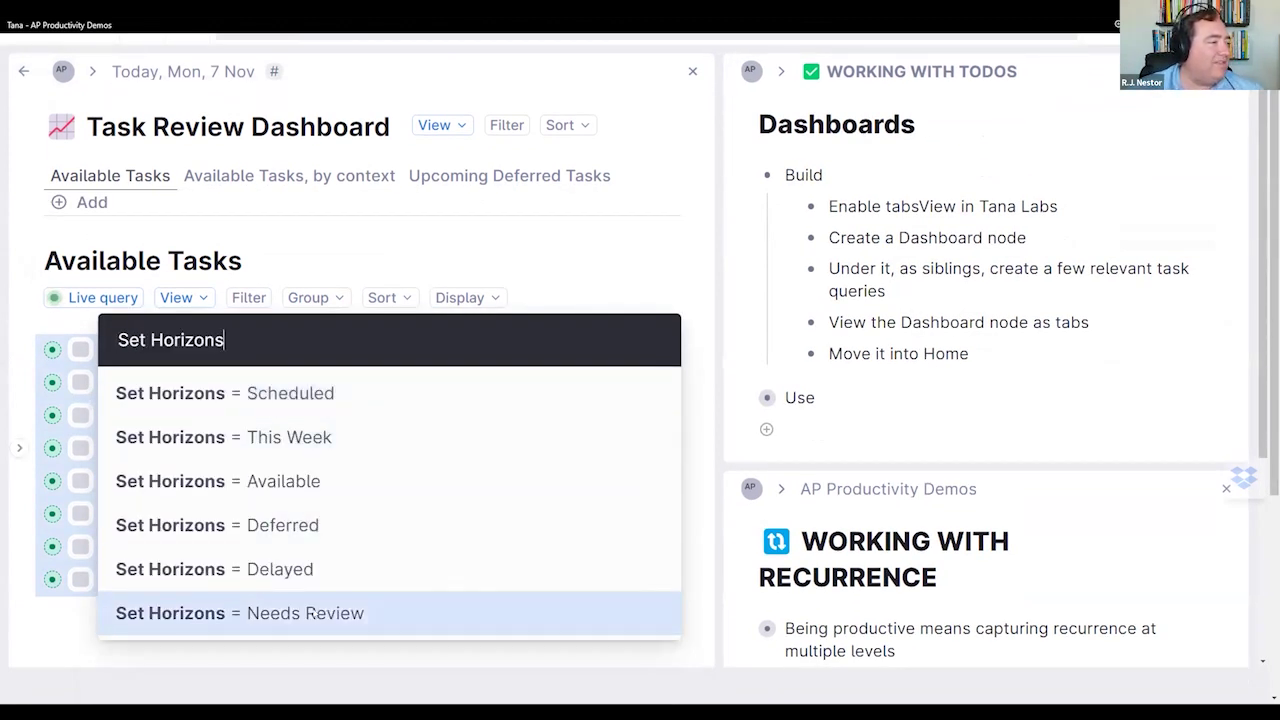
key("Return")
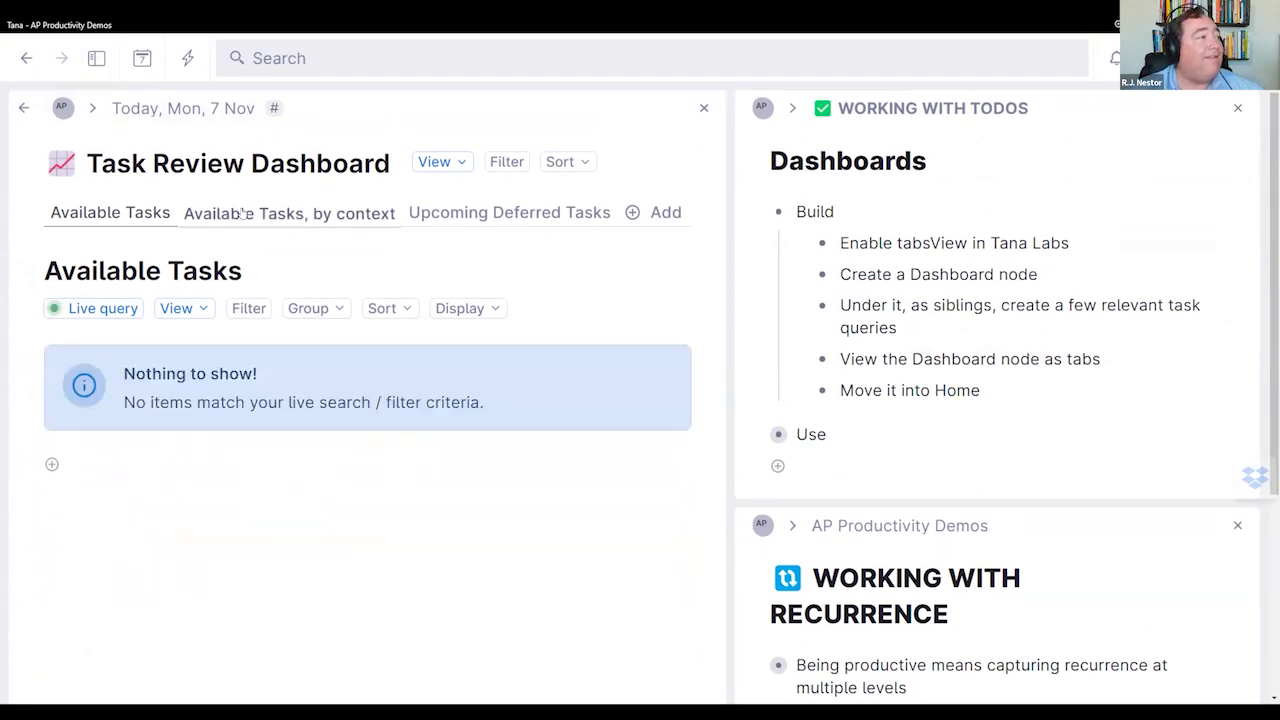
Step: Expand the "Task set for deferred incorrectly" task under Upcoming Deferred Tasks and set its Horizons field to Needs Review
left_click(243, 213)
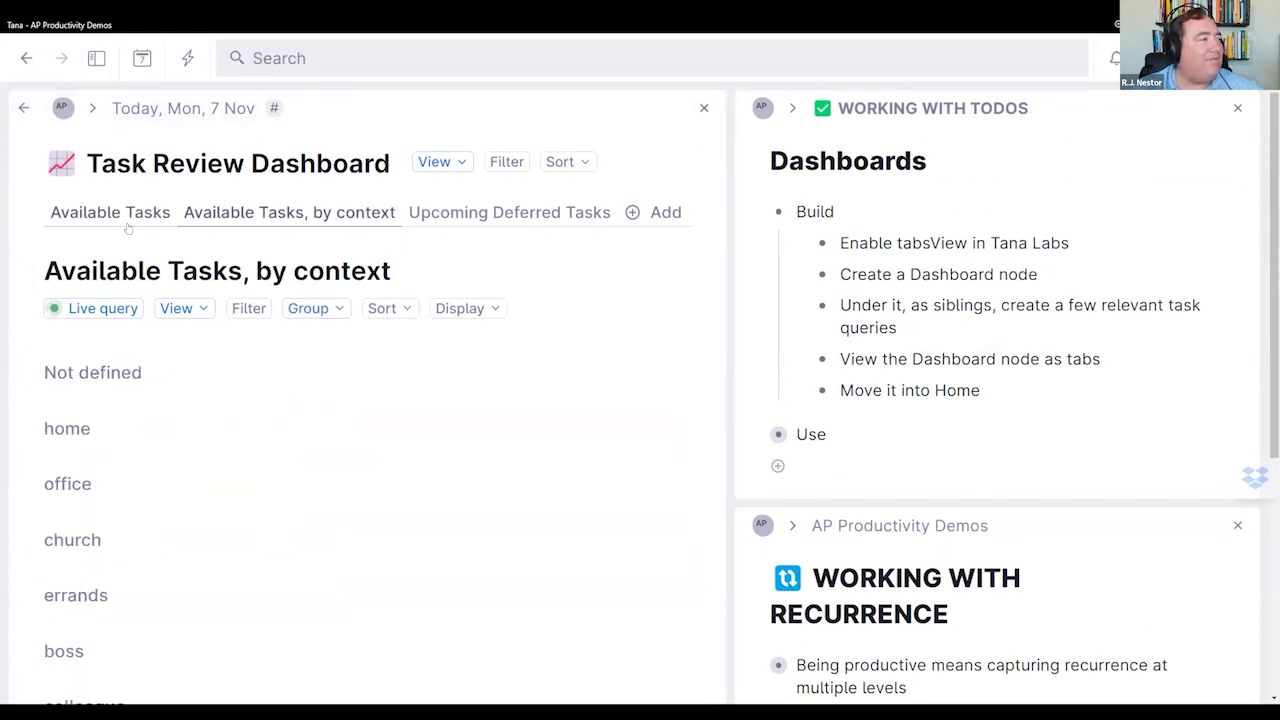
left_click(425, 220)
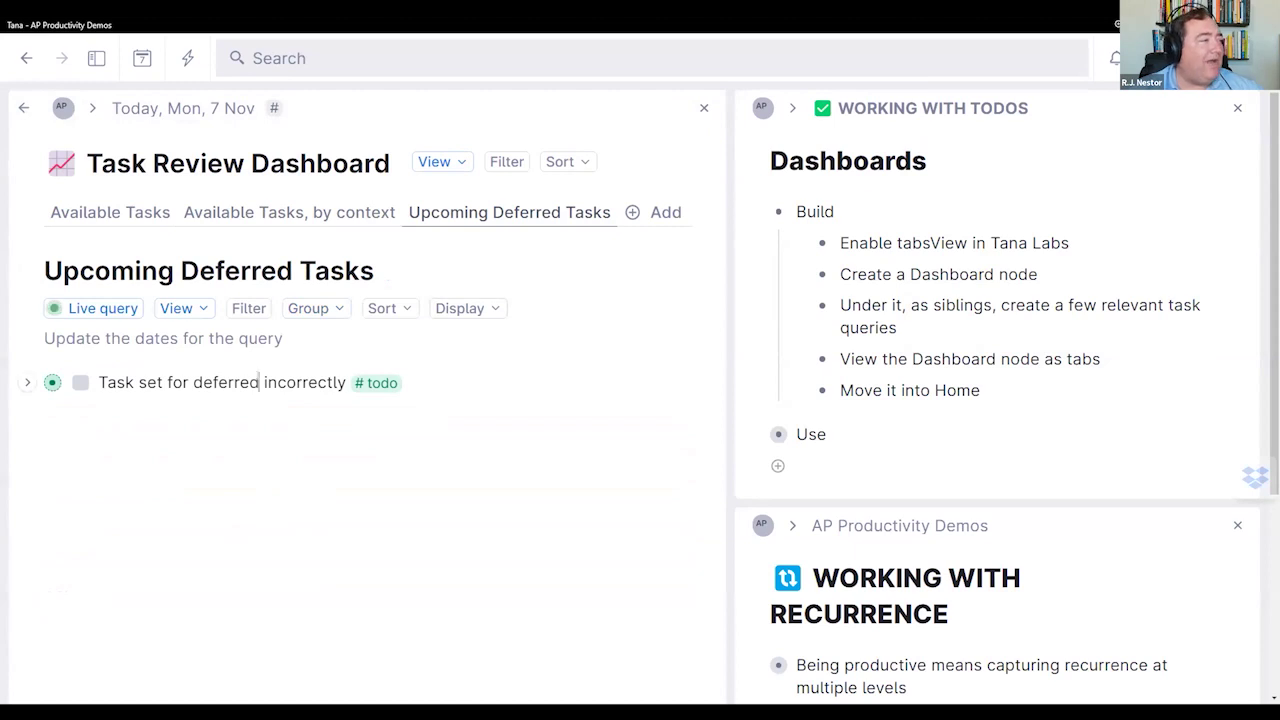
left_click(259, 382)
key("ctrl+Down")
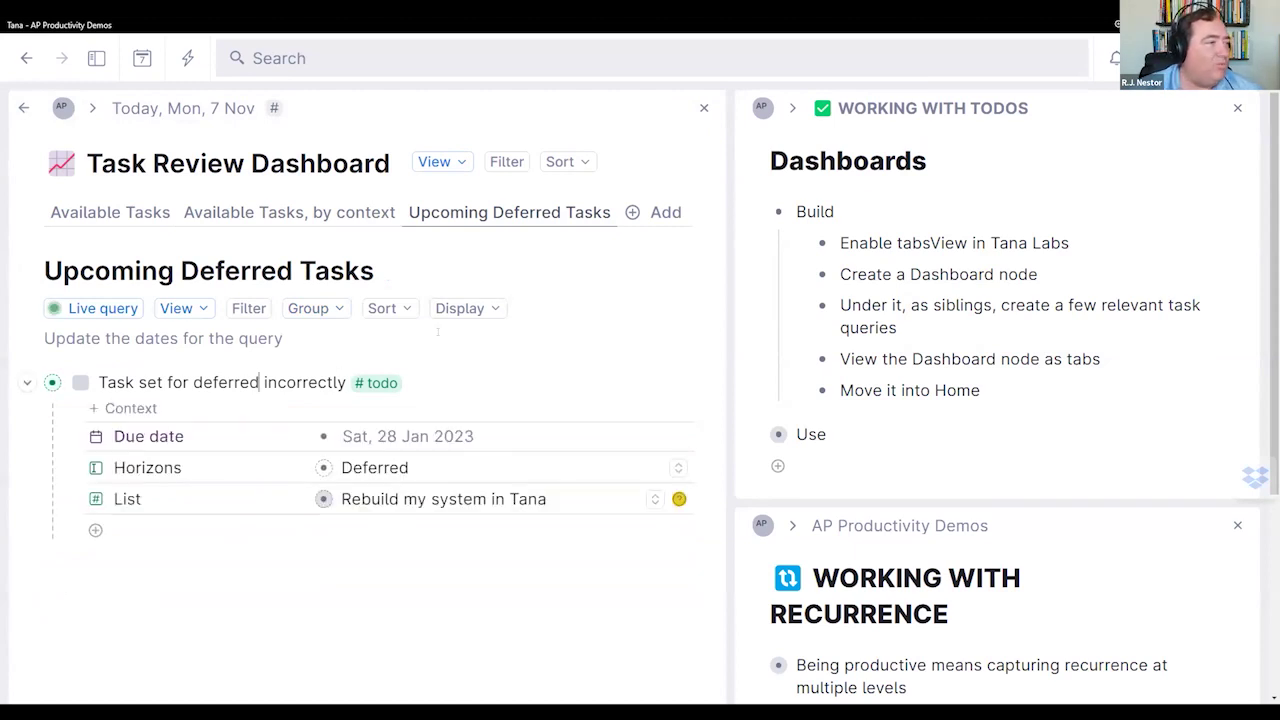
left_click(678, 467)
scroll(496, 563, "down", 1)
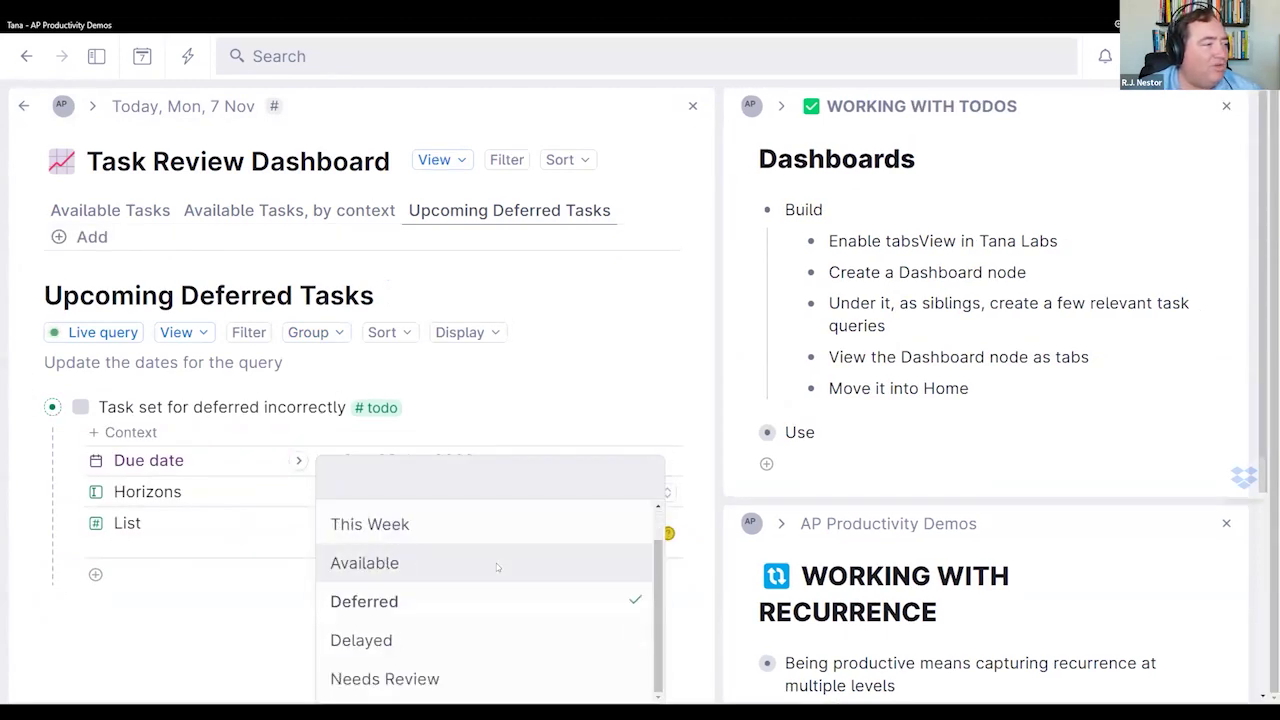
left_click(385, 679)
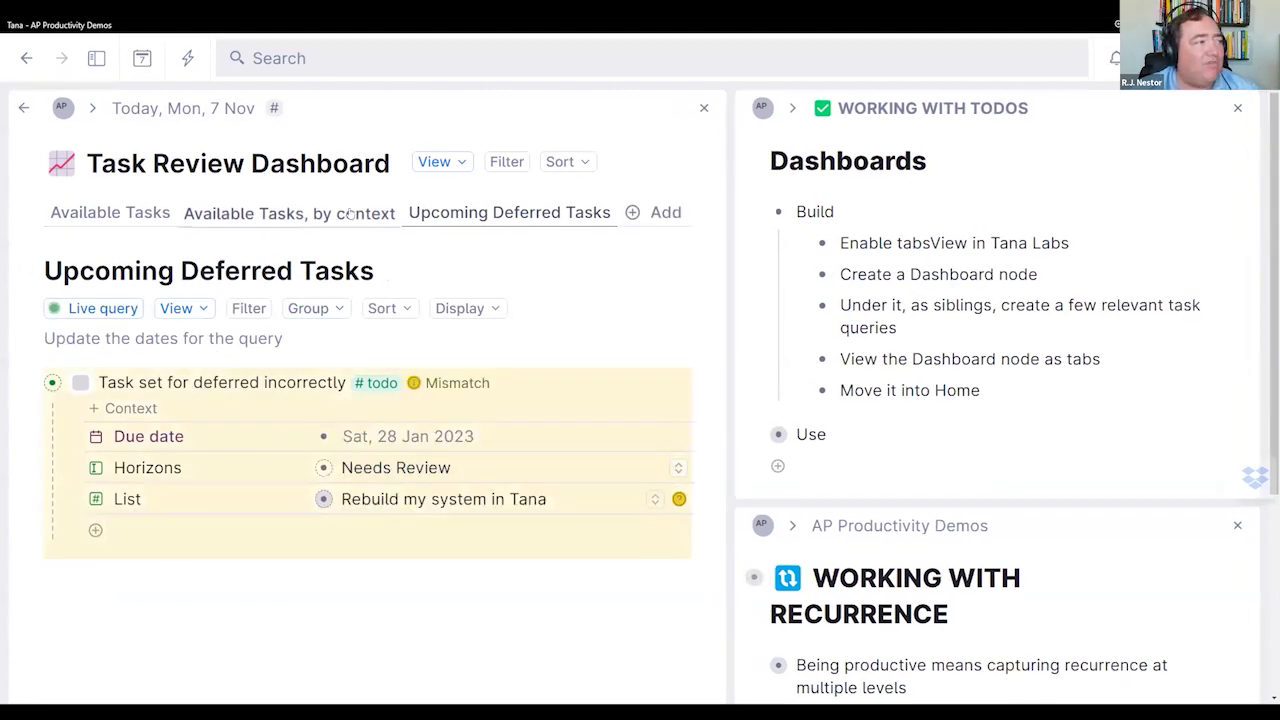
Step: Check the dashboard's tabs for any remaining available tasks
left_click(410, 213)
left_click(285, 216)
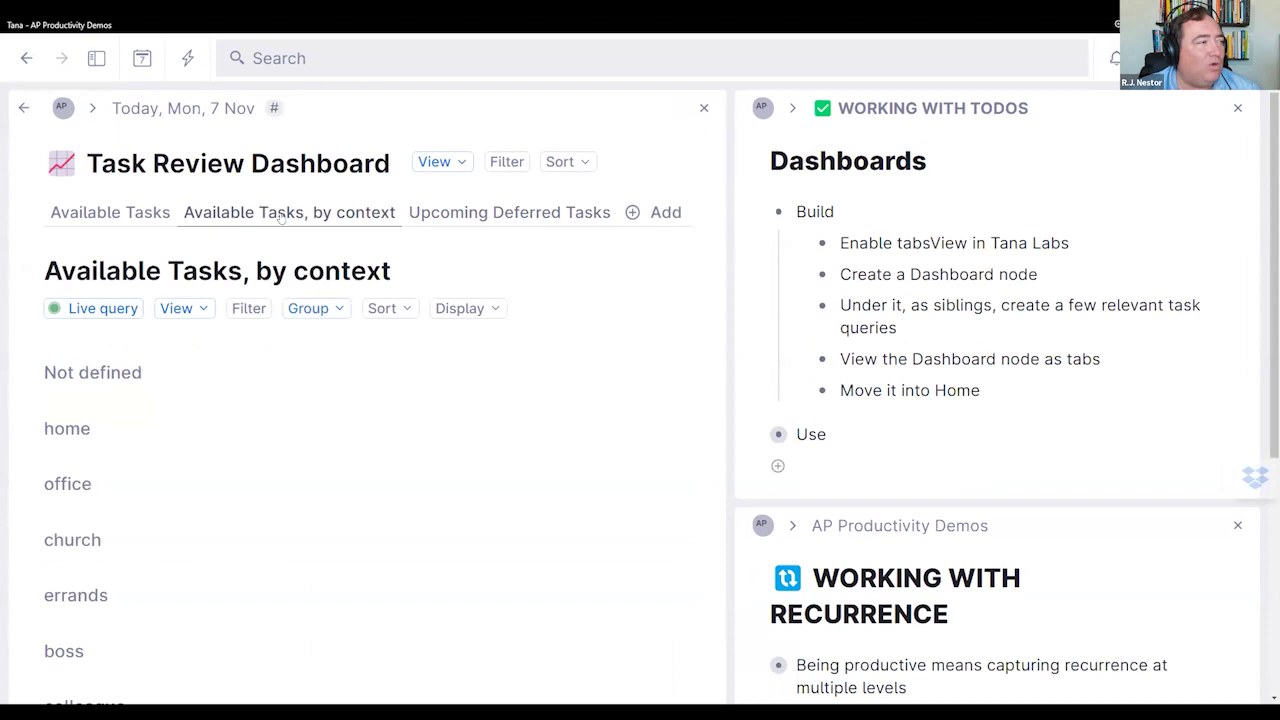
left_click(120, 220)
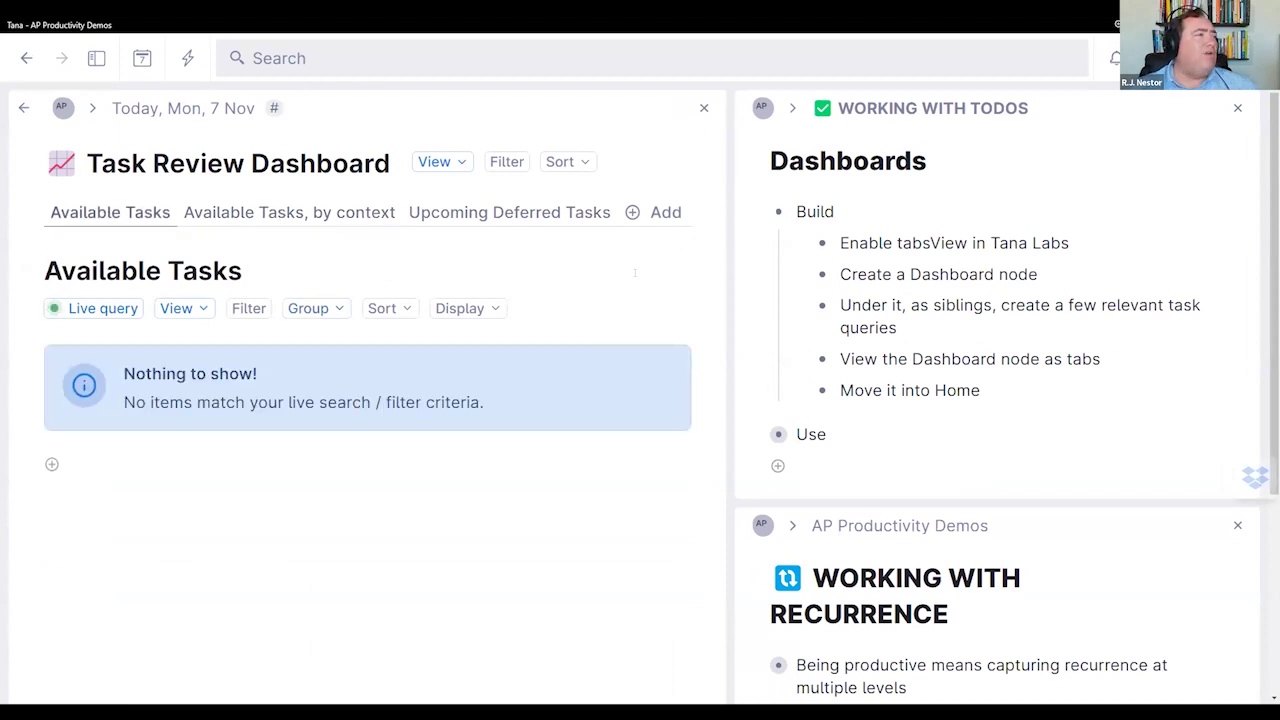
Step: Open today's day node that contains the Task Review Dashboard
left_click(142, 58)
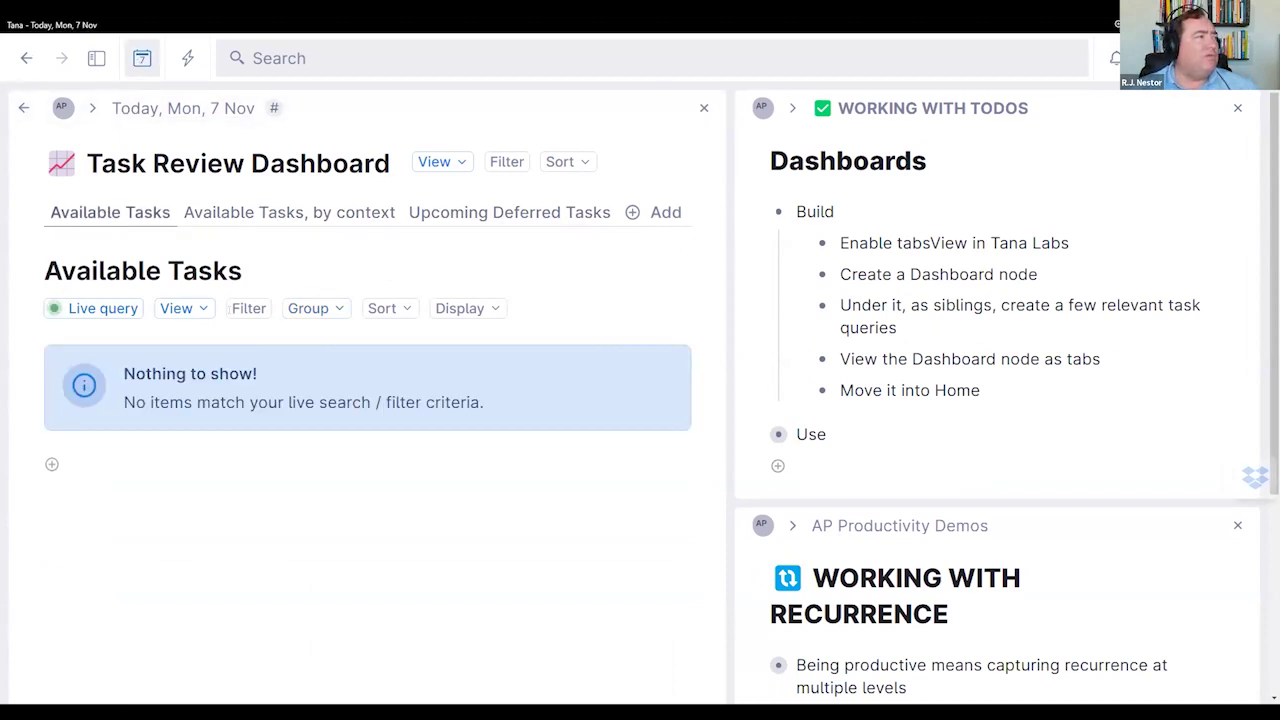
left_click(27, 58)
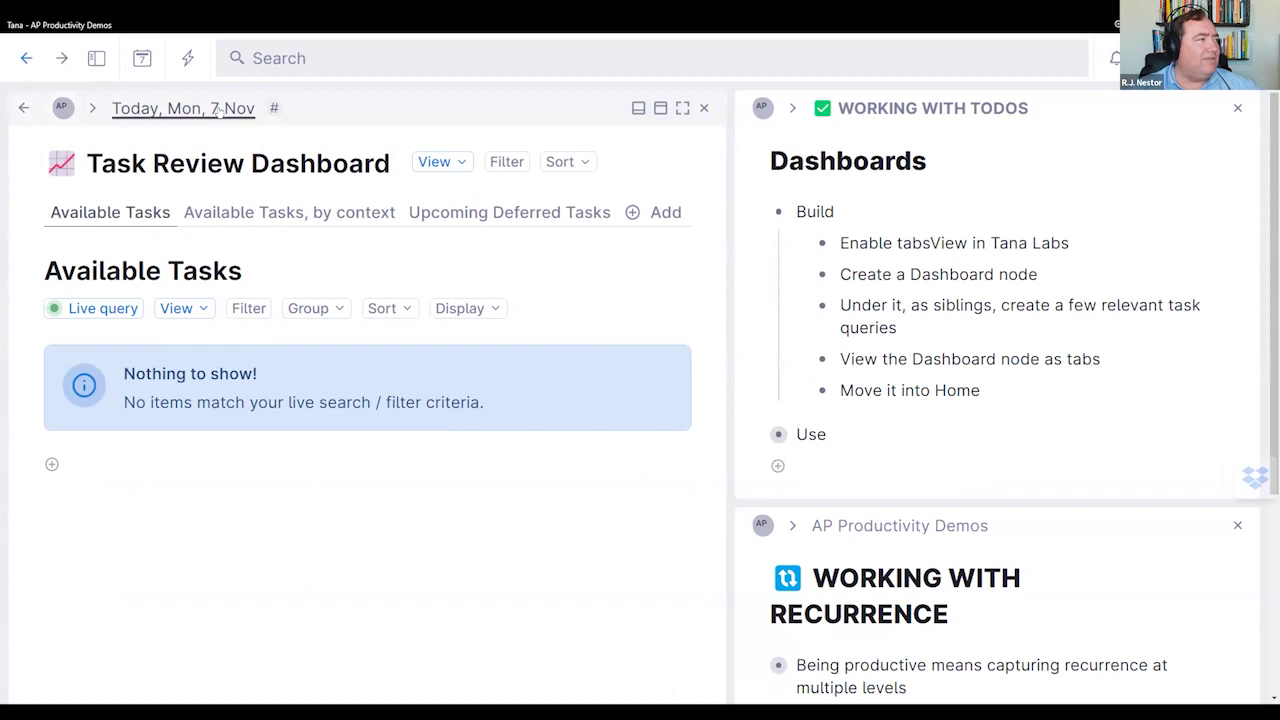
left_click(218, 110)
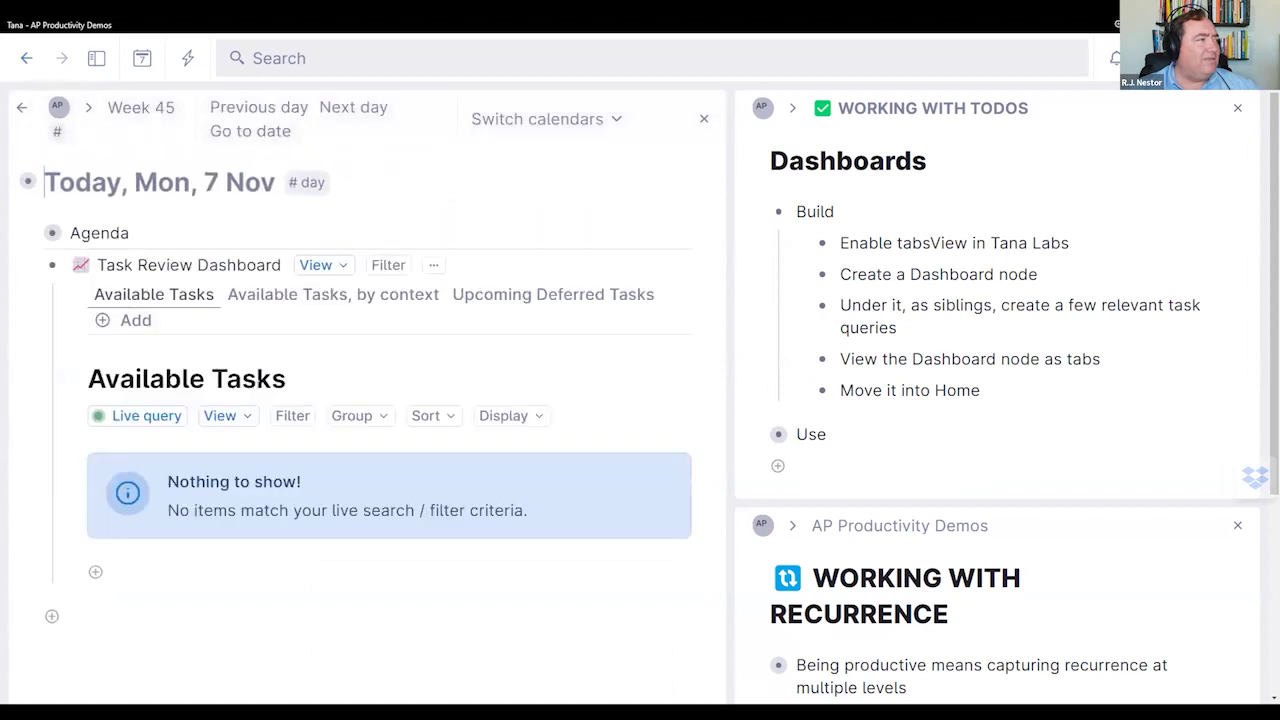
Step: Look over the Task Review Dashboard in today's day node and leave it collapsed
left_click(29, 267)
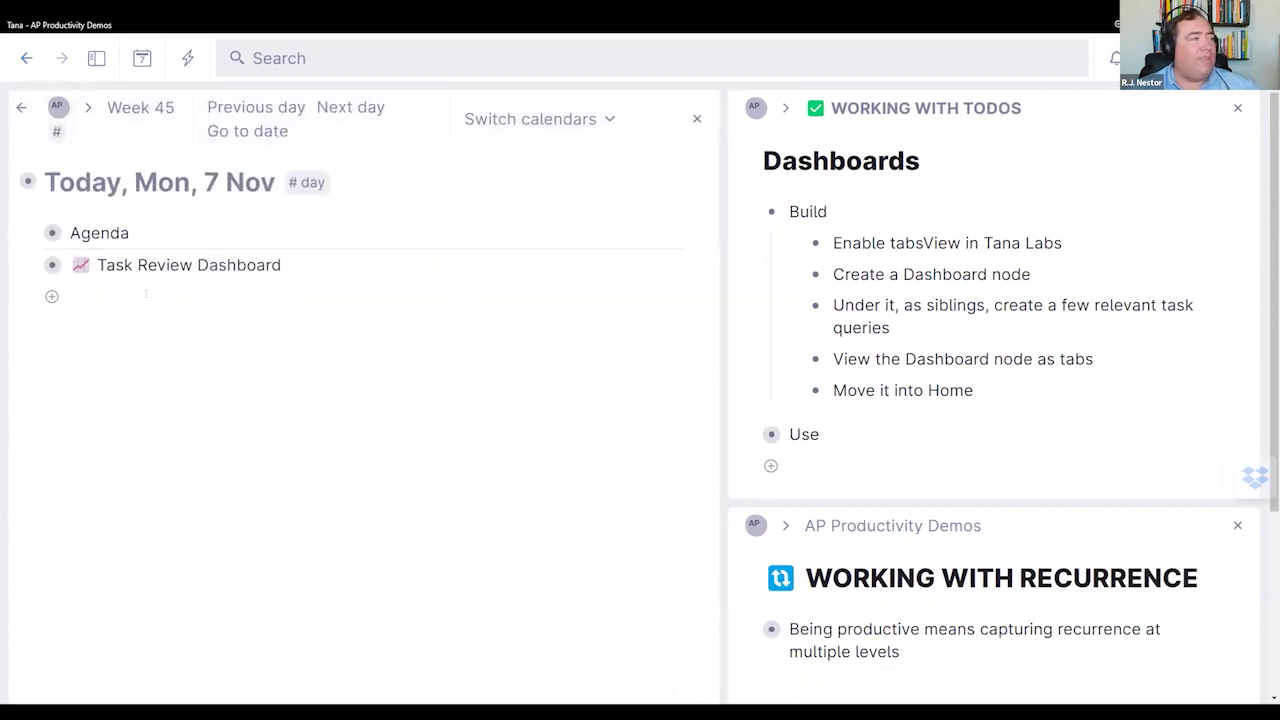
left_click(27, 264)
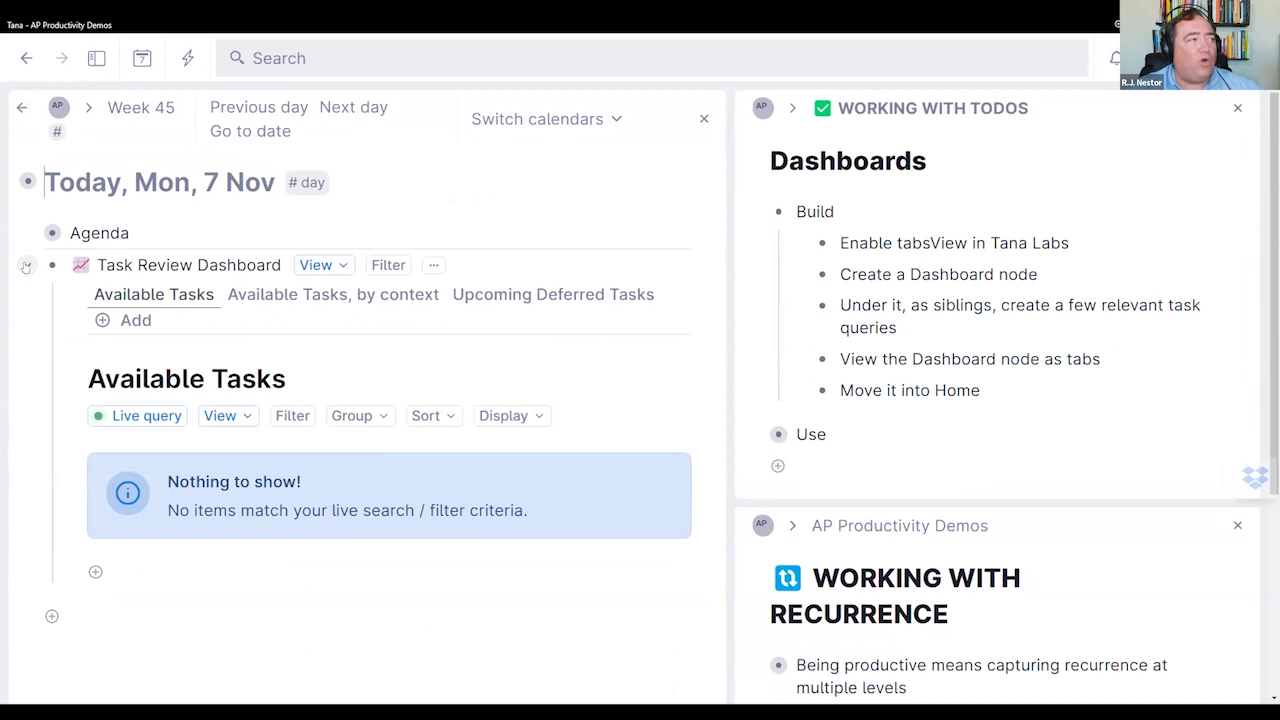
left_click(27, 264)
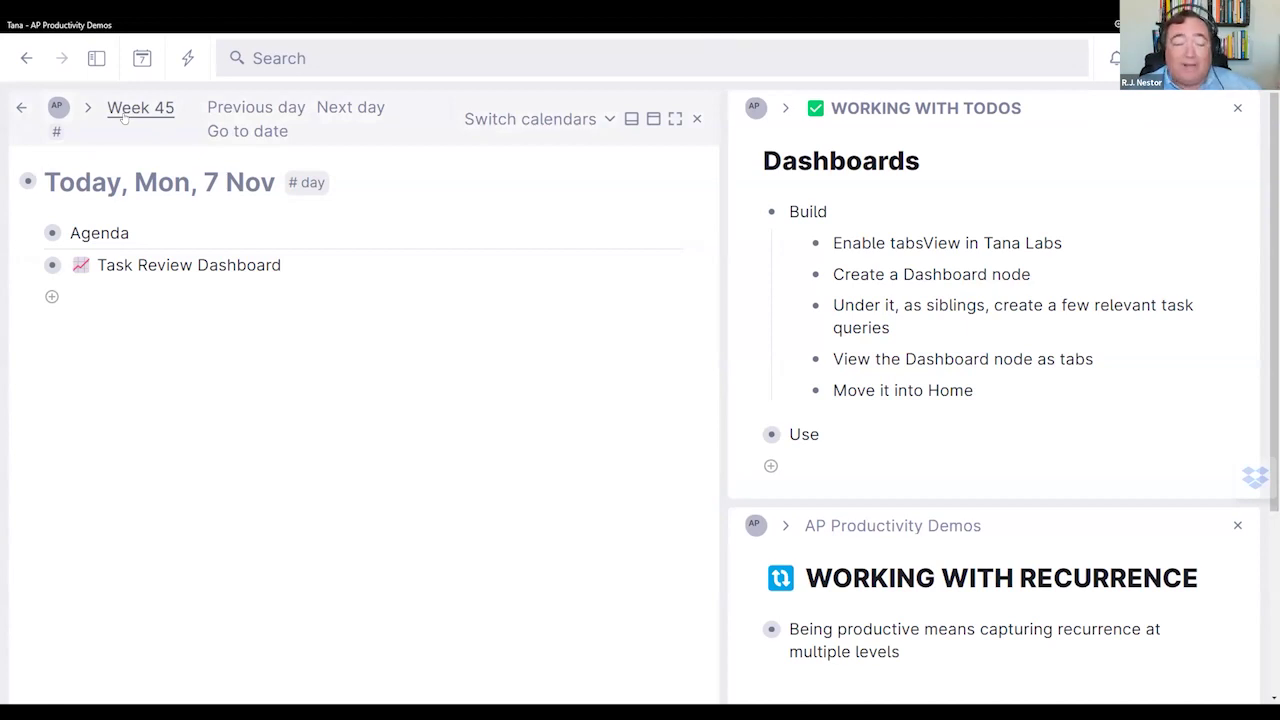
Step: Open the AP Productivity Demos home node and collapse its WORKING WITH TODOS and WORKING WITH RECURRENCE sections
mouse_move(53, 108)
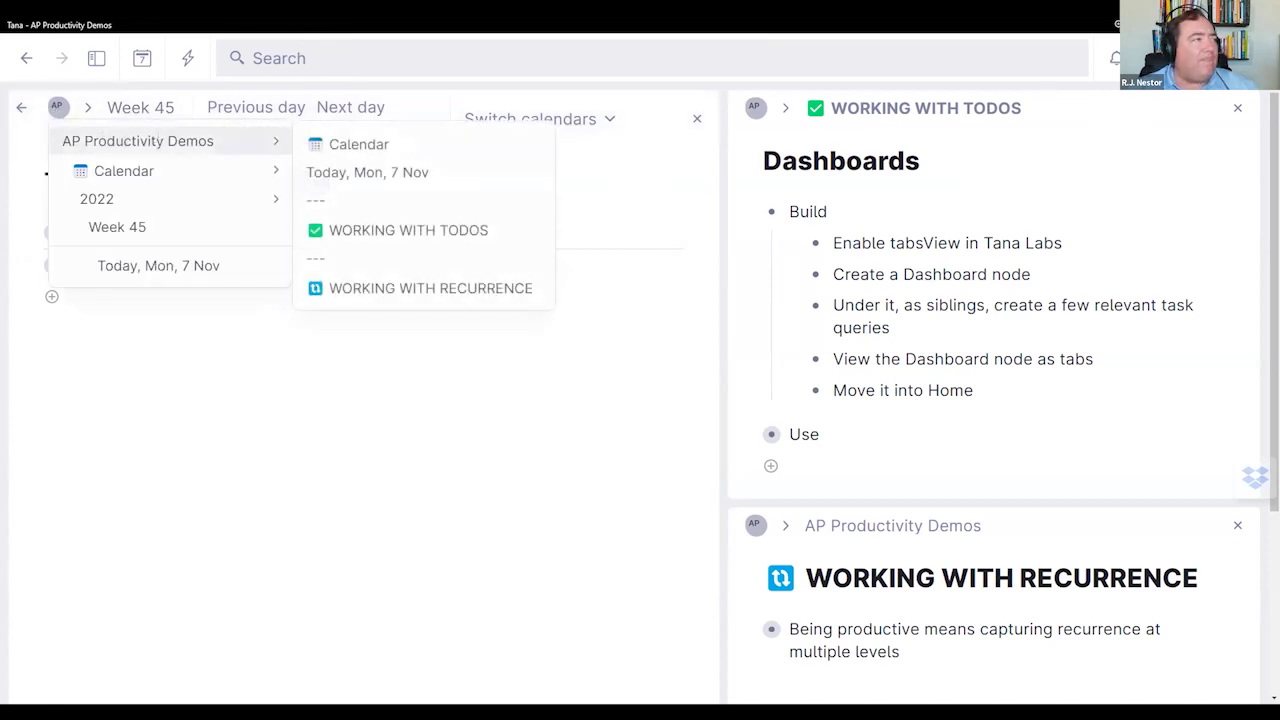
left_click(125, 141)
scroll(357, 420, "down", 10)
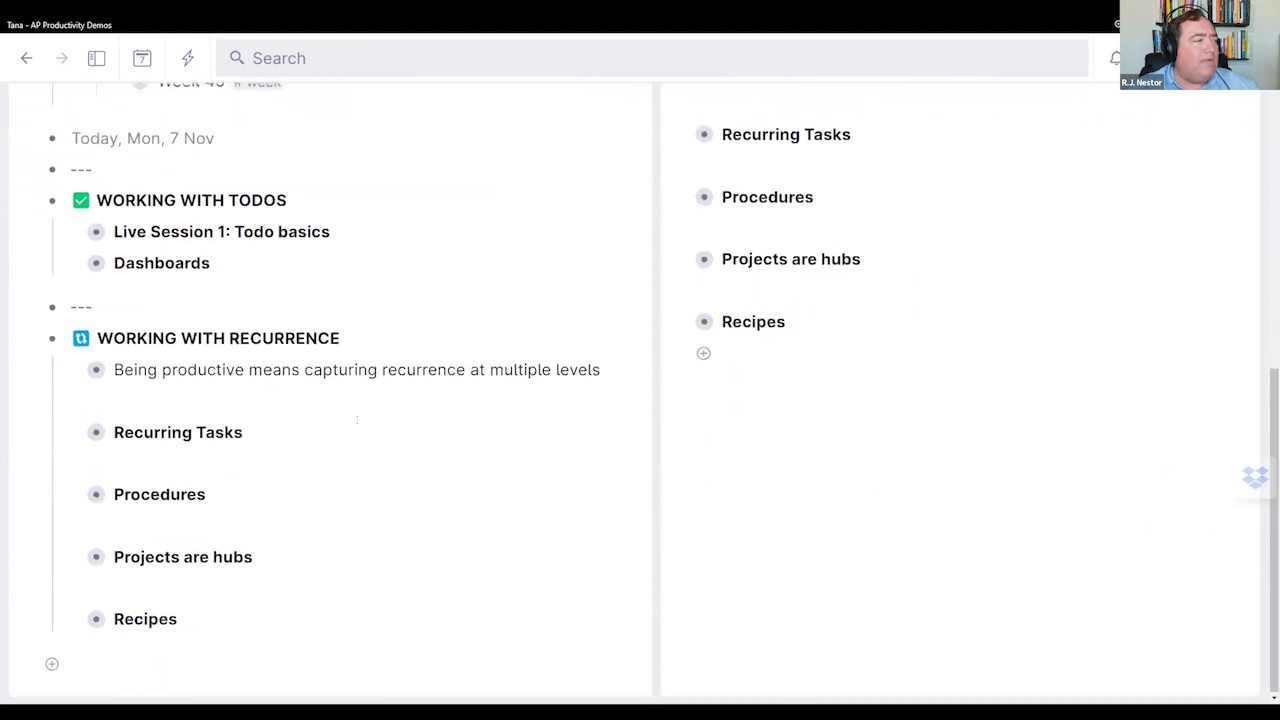
left_click(26, 338)
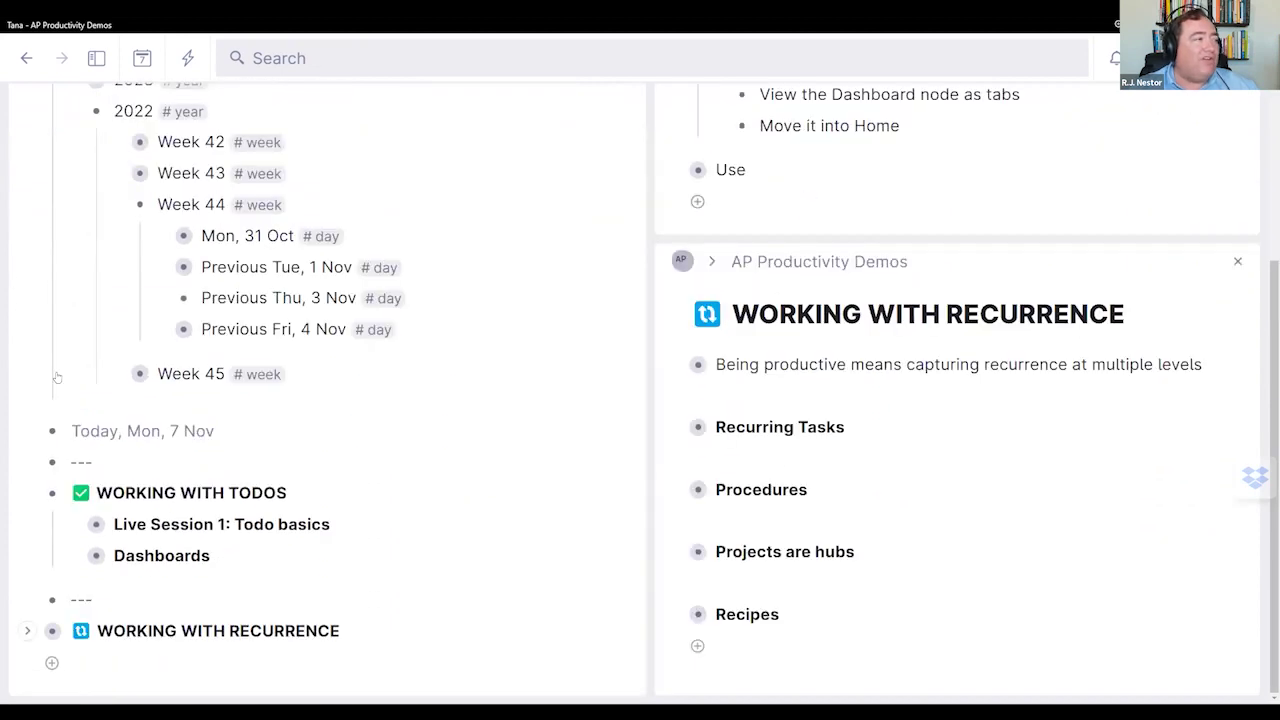
left_click(29, 494)
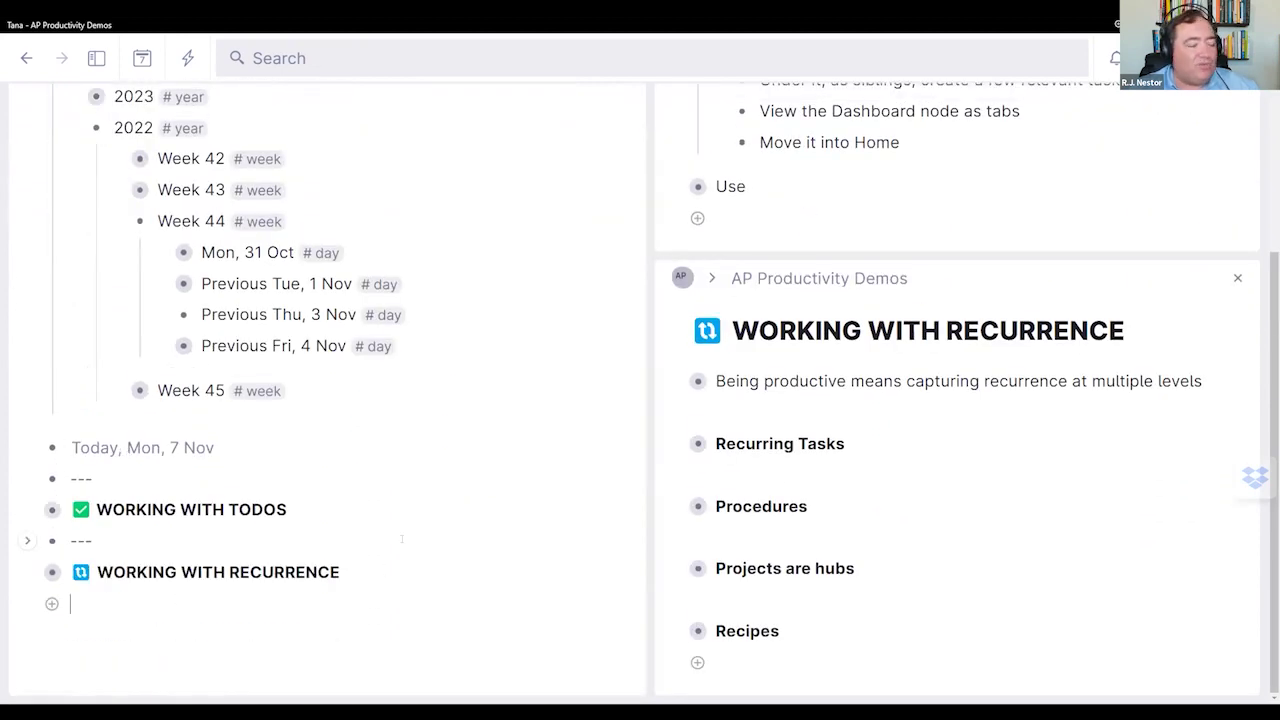
Step: Add a "---" divider below WORKING WITH RECURRENCE and a reference to Task Review Dashboard beneath it
key("Return")
type("---")
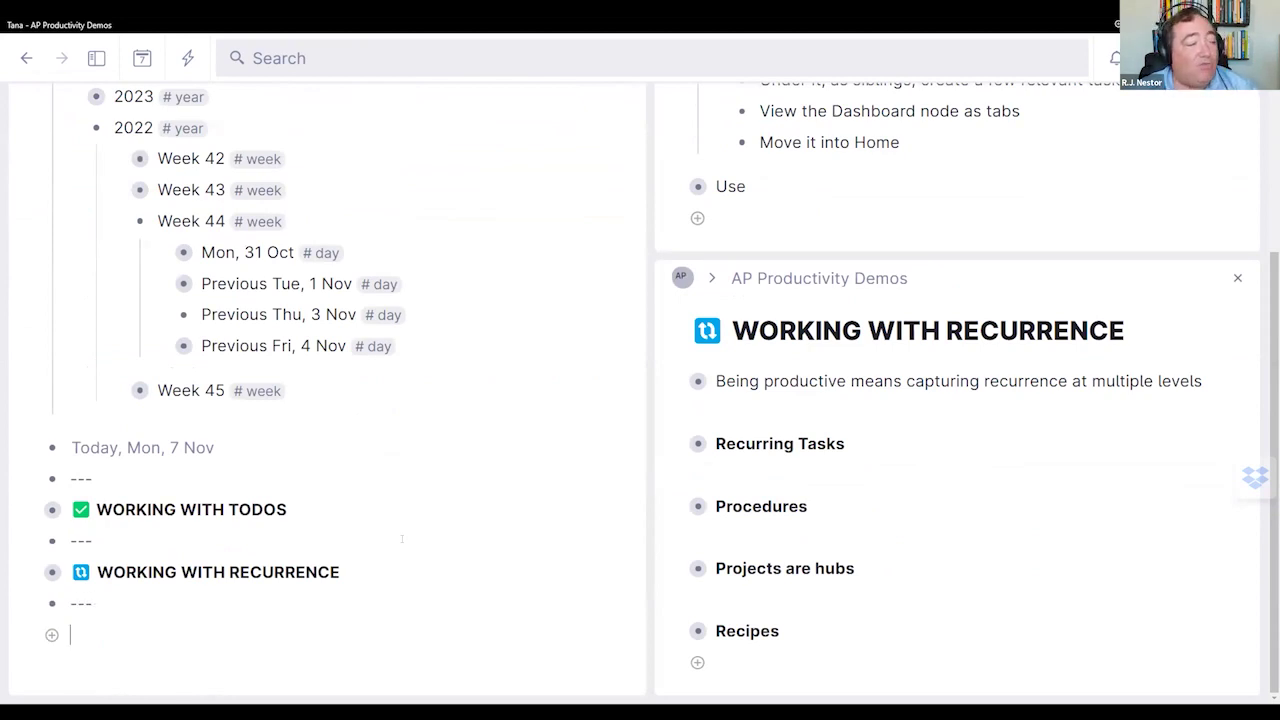
type("@task rev")
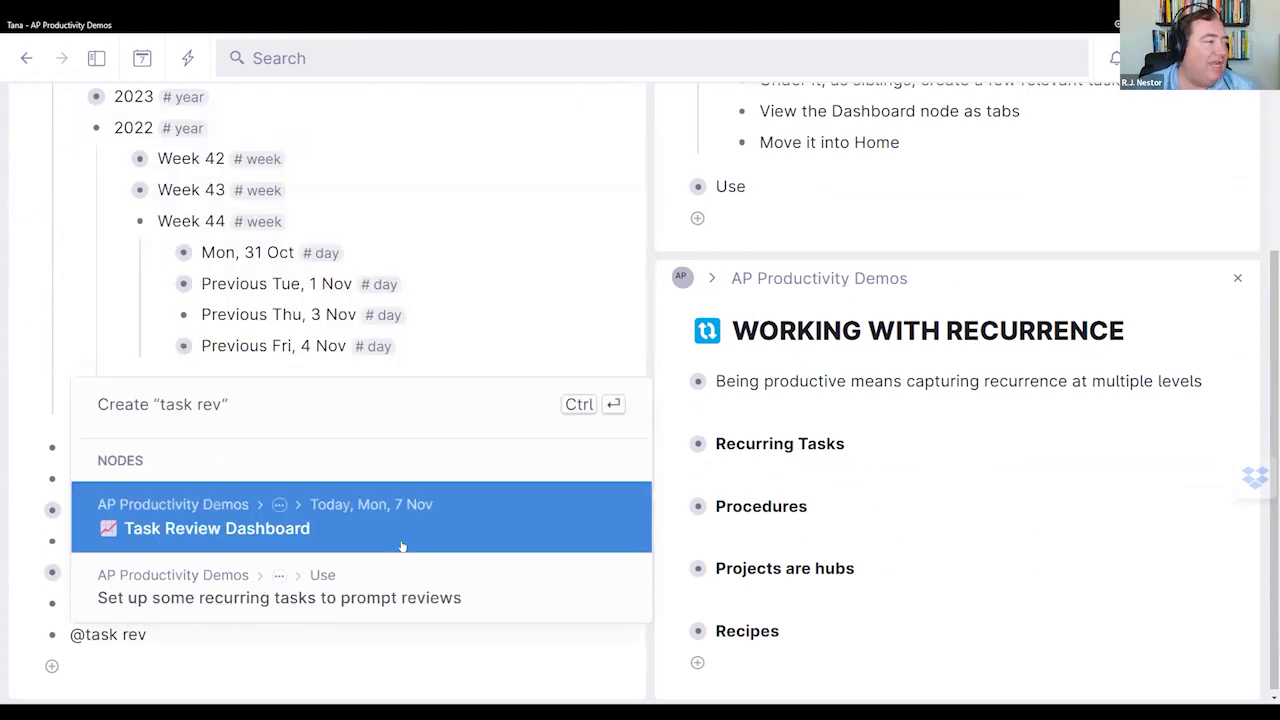
left_click(401, 546)
key("Return")
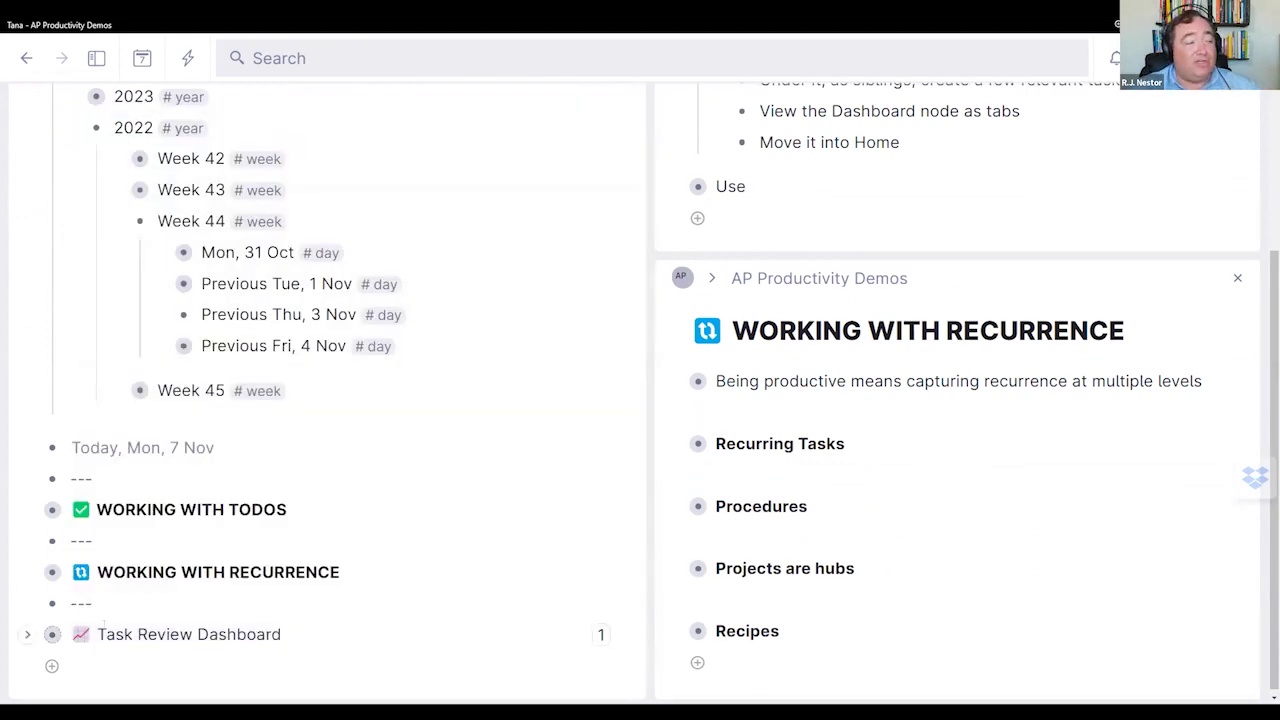
left_click(27, 635)
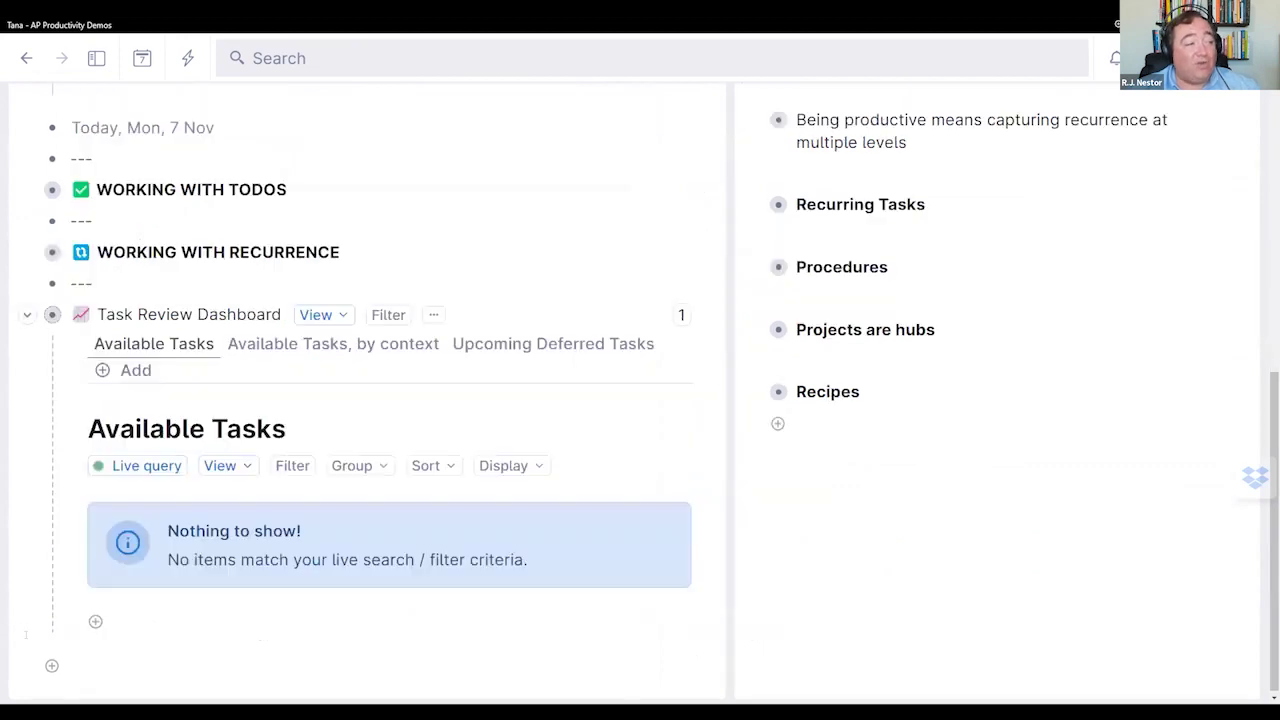
left_click(27, 314)
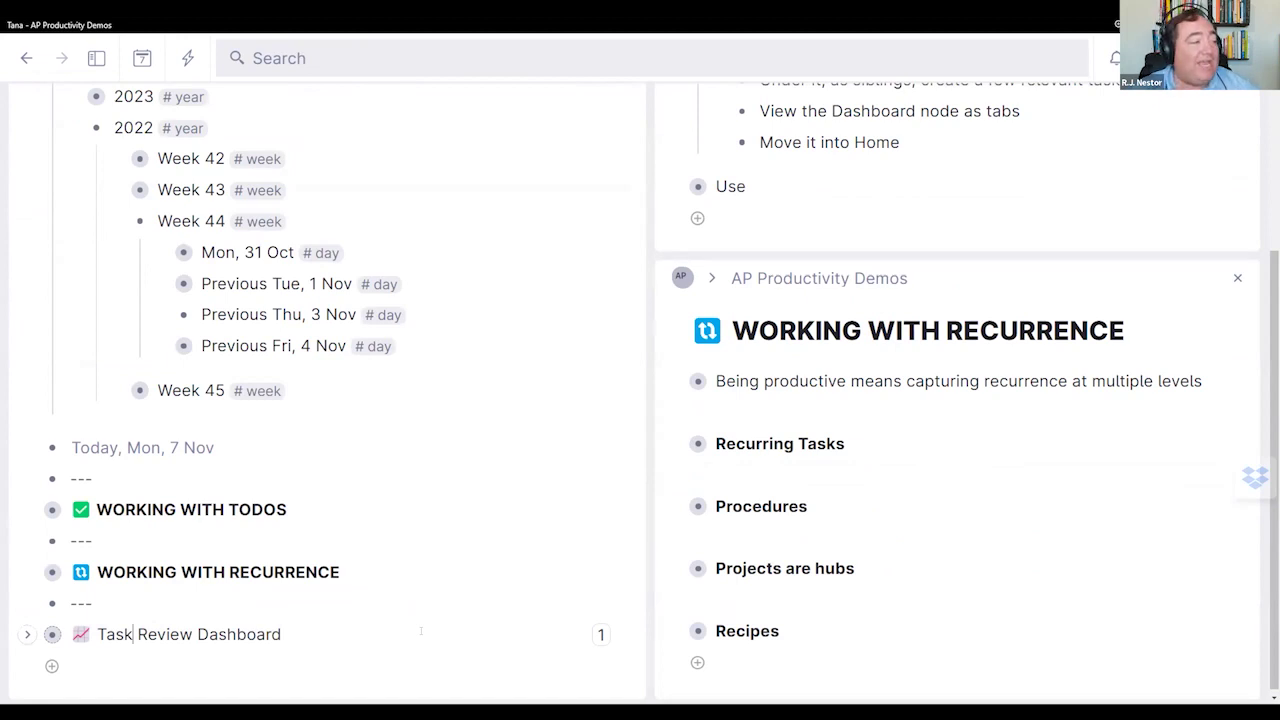
key("ctrl+k")
type("brin")
key("Escape")
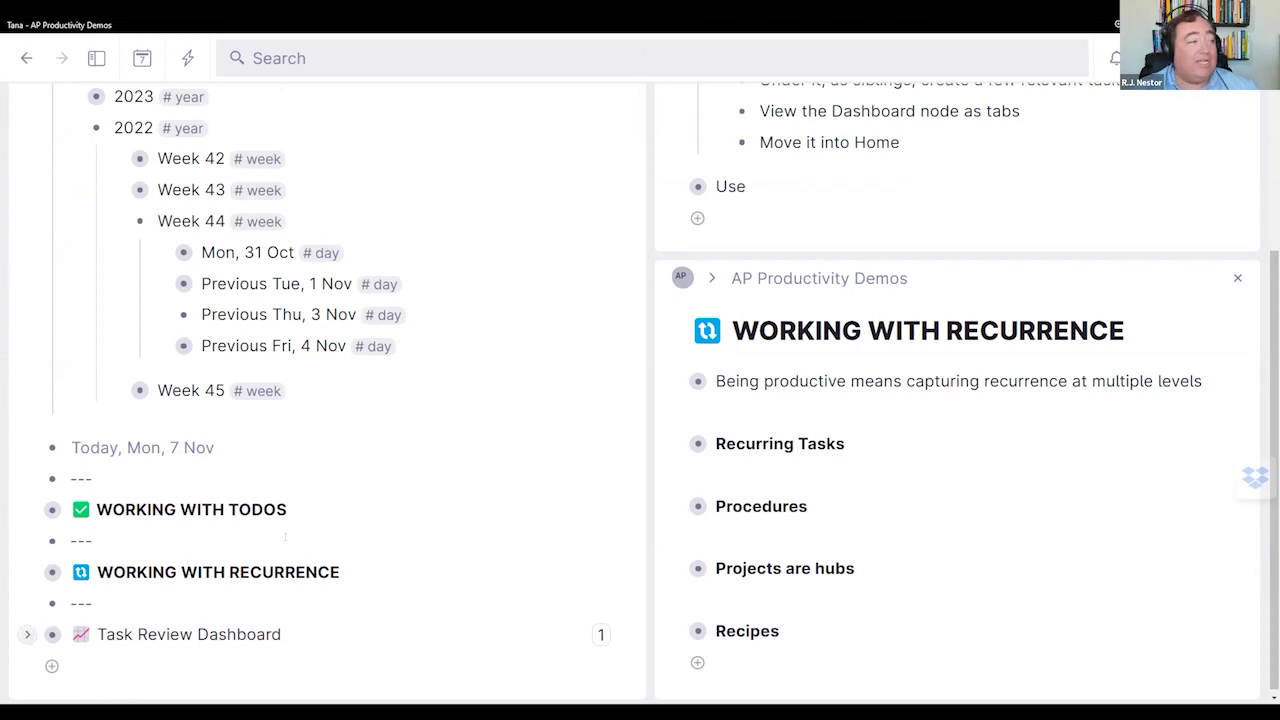
Step: Go back to today's day node and reopen the AP Productivity Demos home node from its breadcrumb path
scroll(28, 541, "up", 5)
left_click(26, 58)
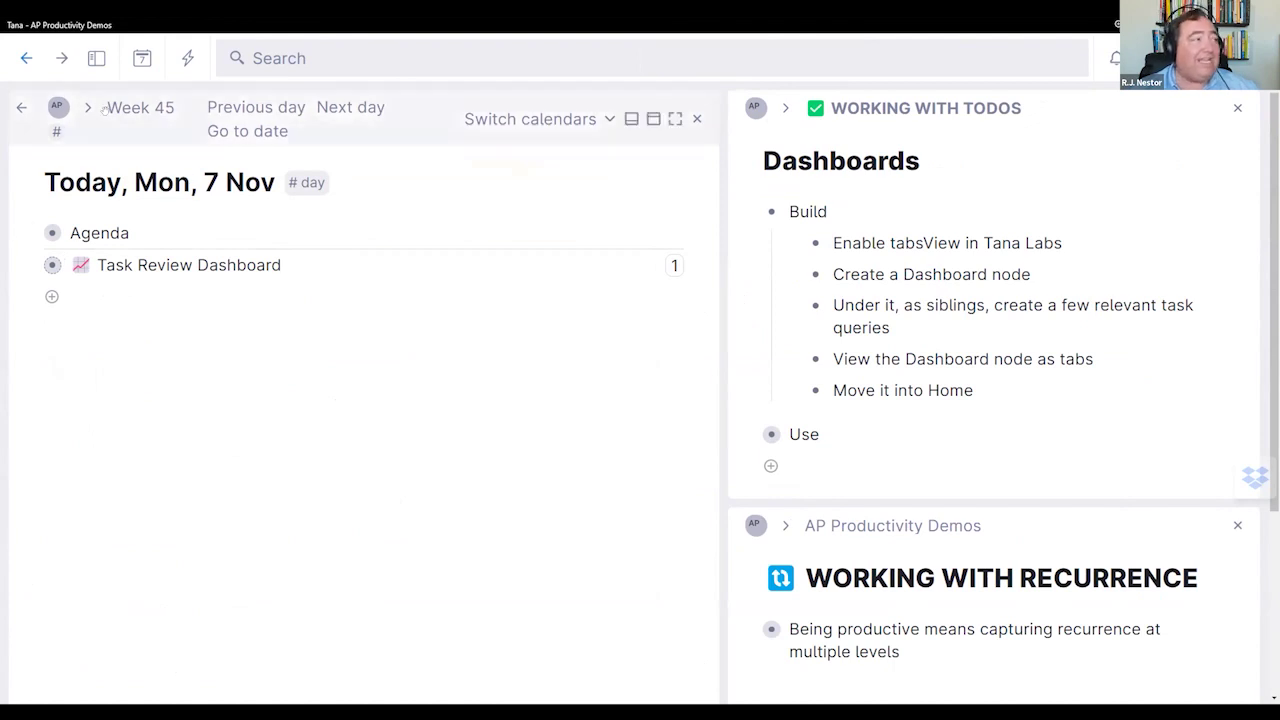
left_click(55, 110)
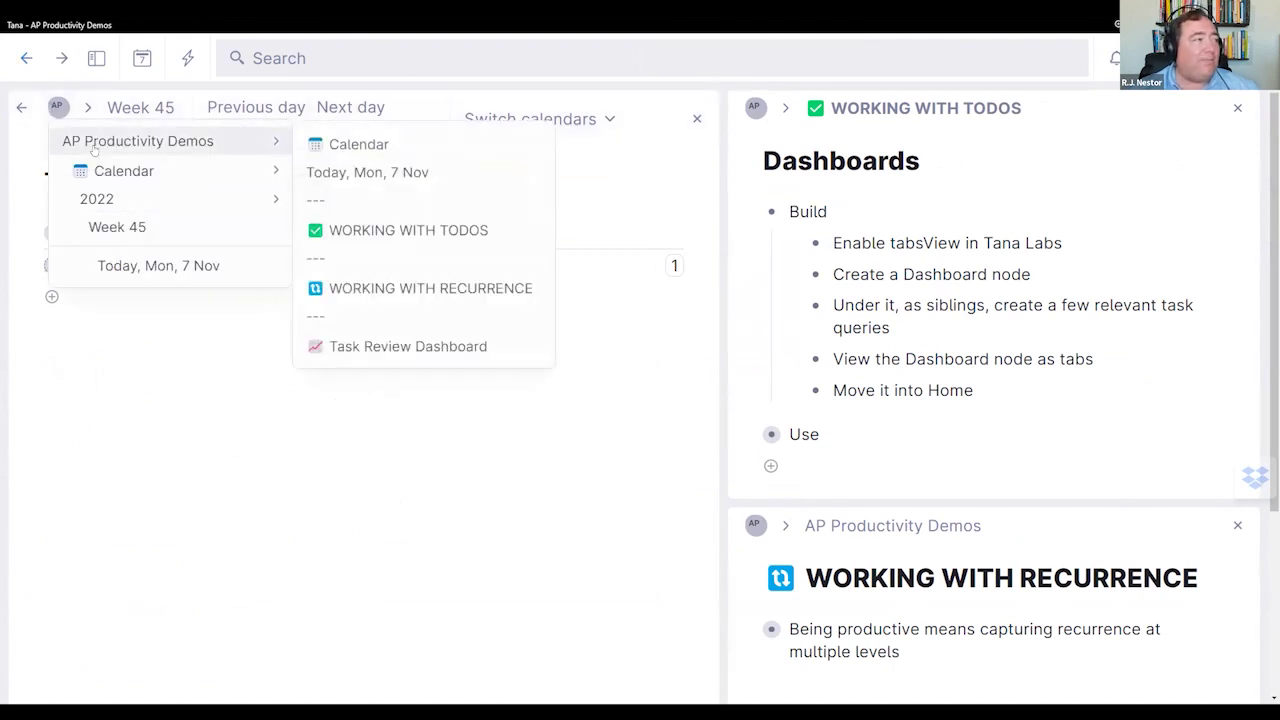
left_click(137, 141)
scroll(261, 496, "down", 6)
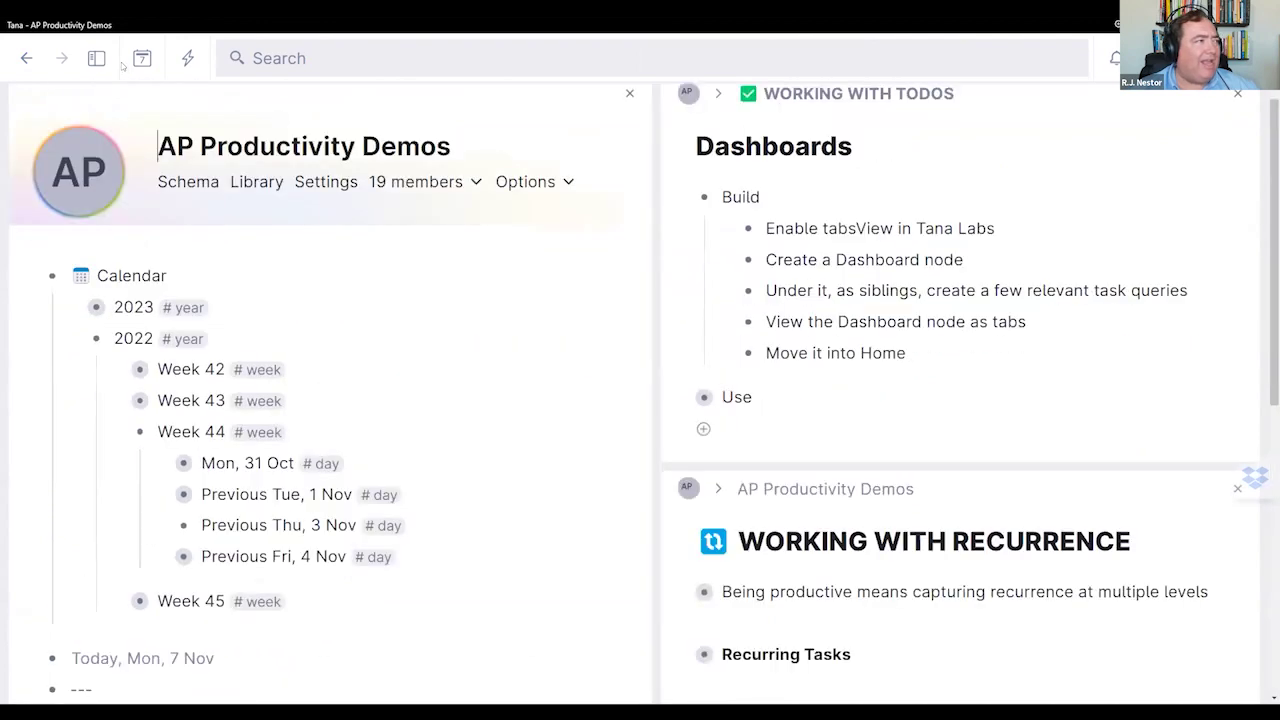
Step: Check the AP Productivity Demos workspace in the sidebar for the Task Review Dashboard entry, and hide the sidebar again
left_click(96, 58)
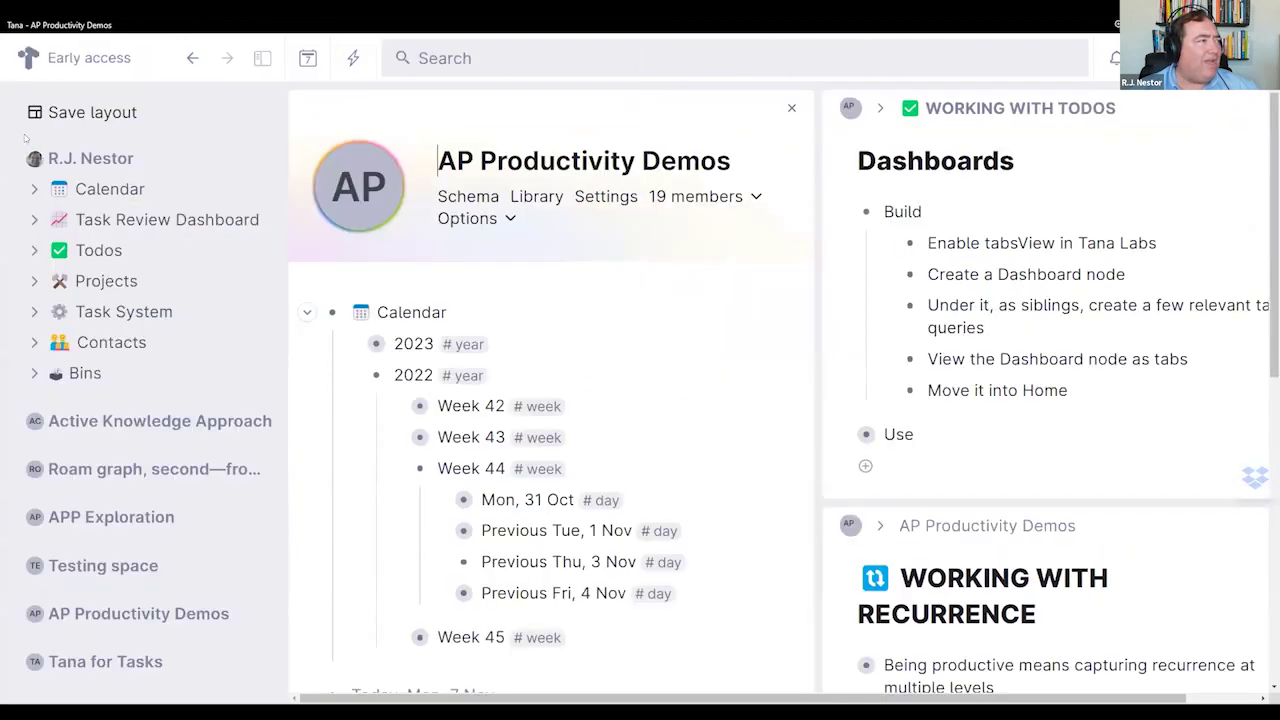
left_click(15, 159)
left_click(12, 400)
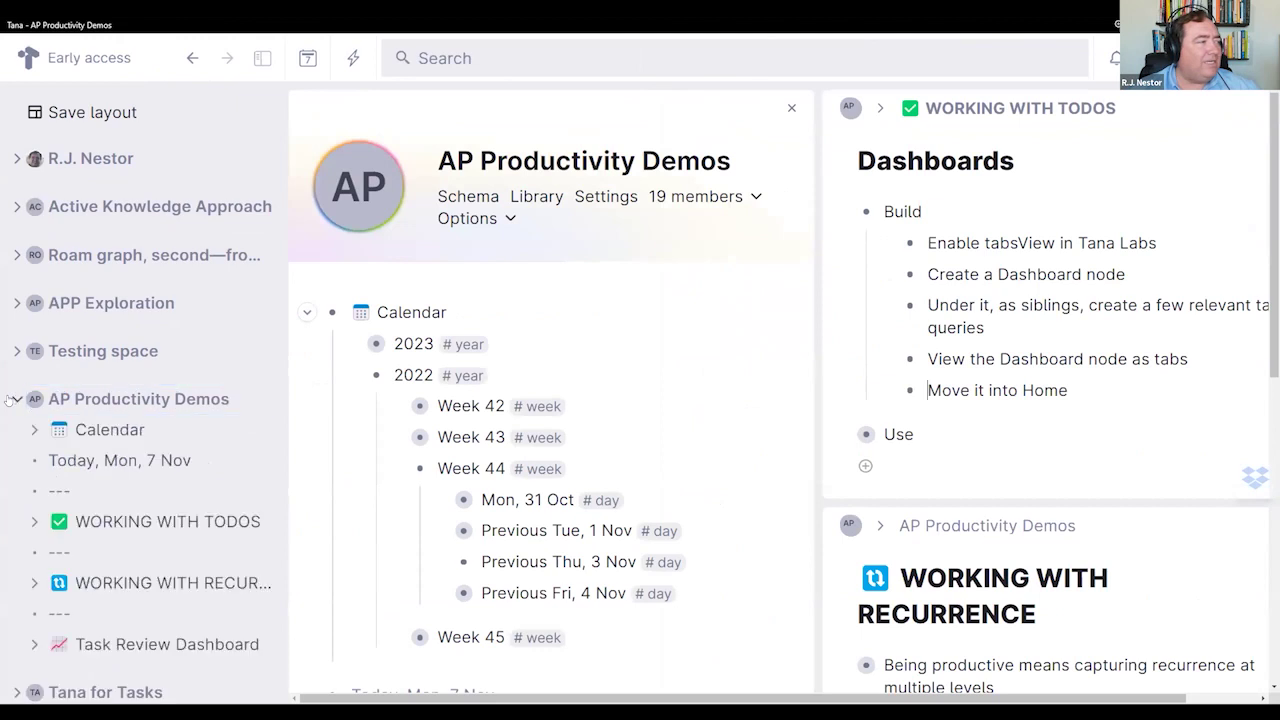
scroll(122, 462, "down", 2)
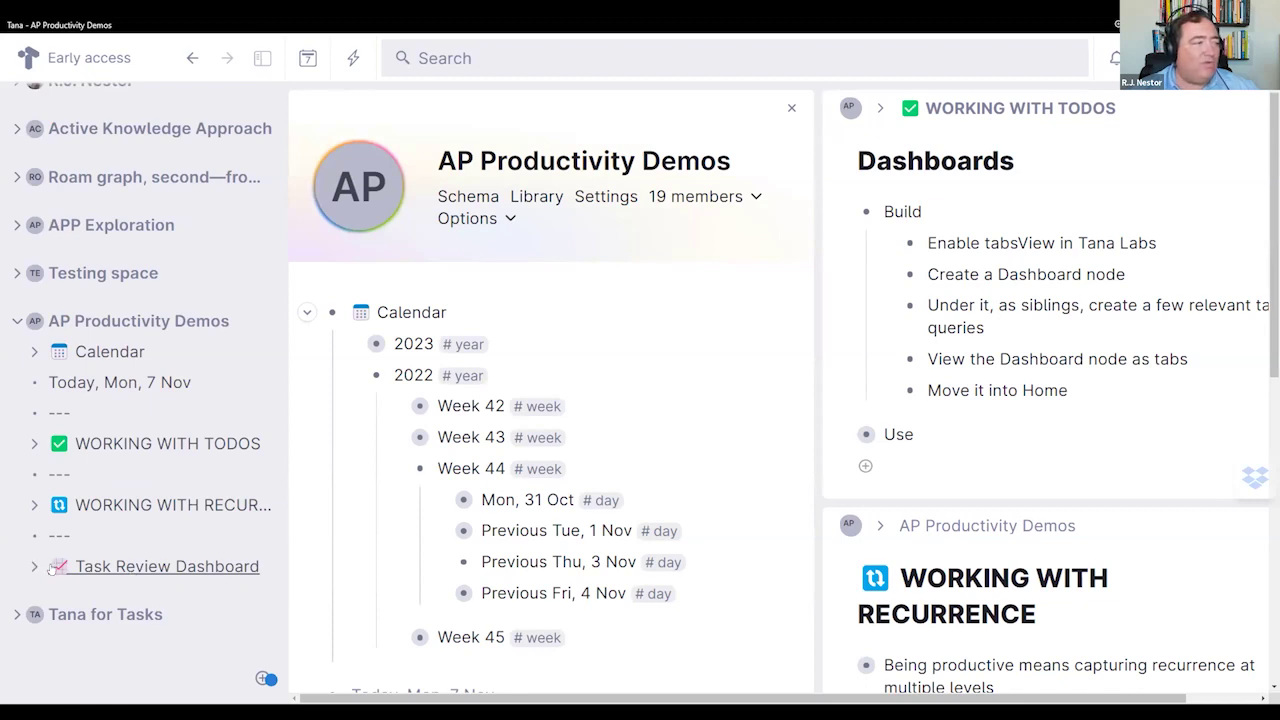
scroll(52, 560, "up", 2)
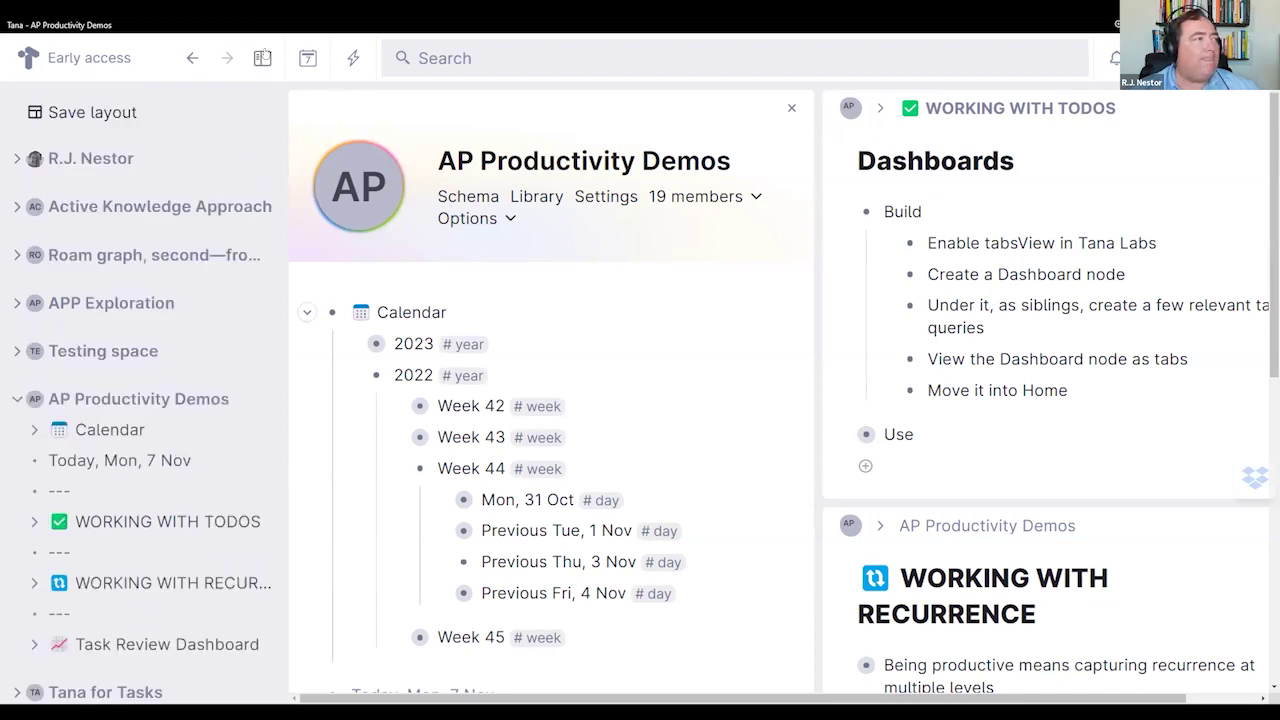
left_click(262, 58)
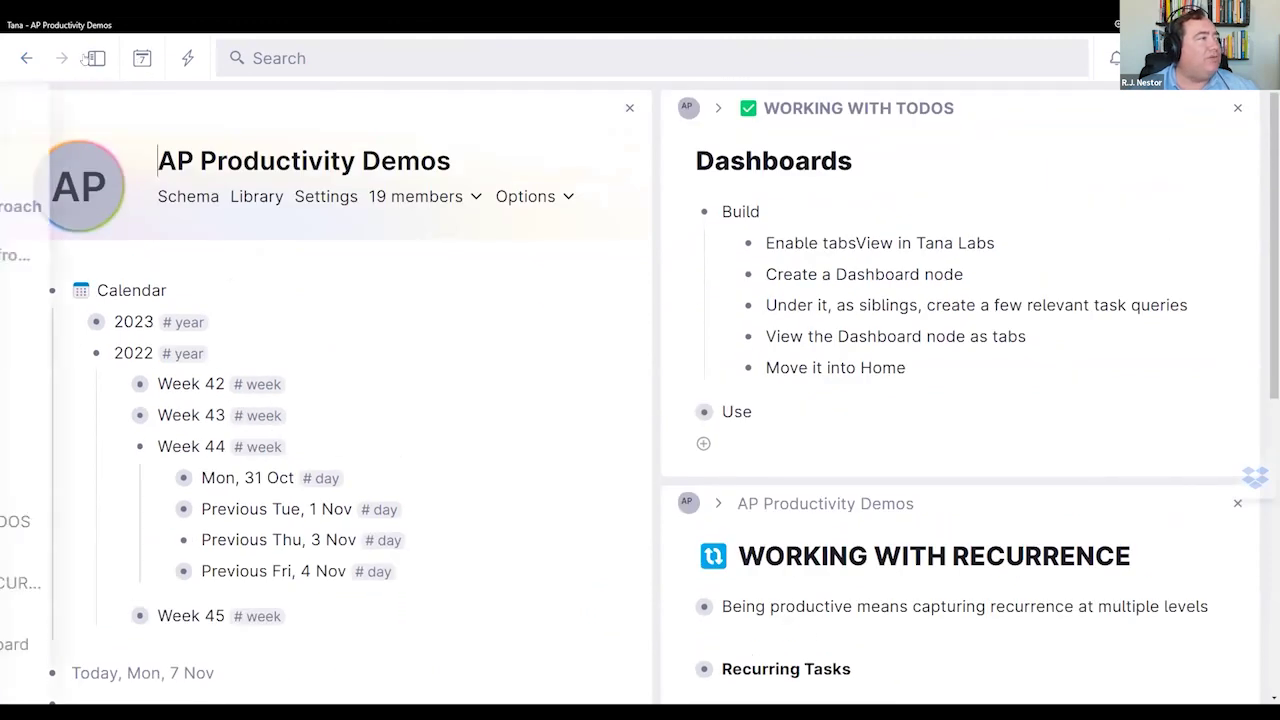
Step: Return to today's day node and add eight nodes named Task 1 through Task 8 below Task Review Dashboard
left_click(26, 58)
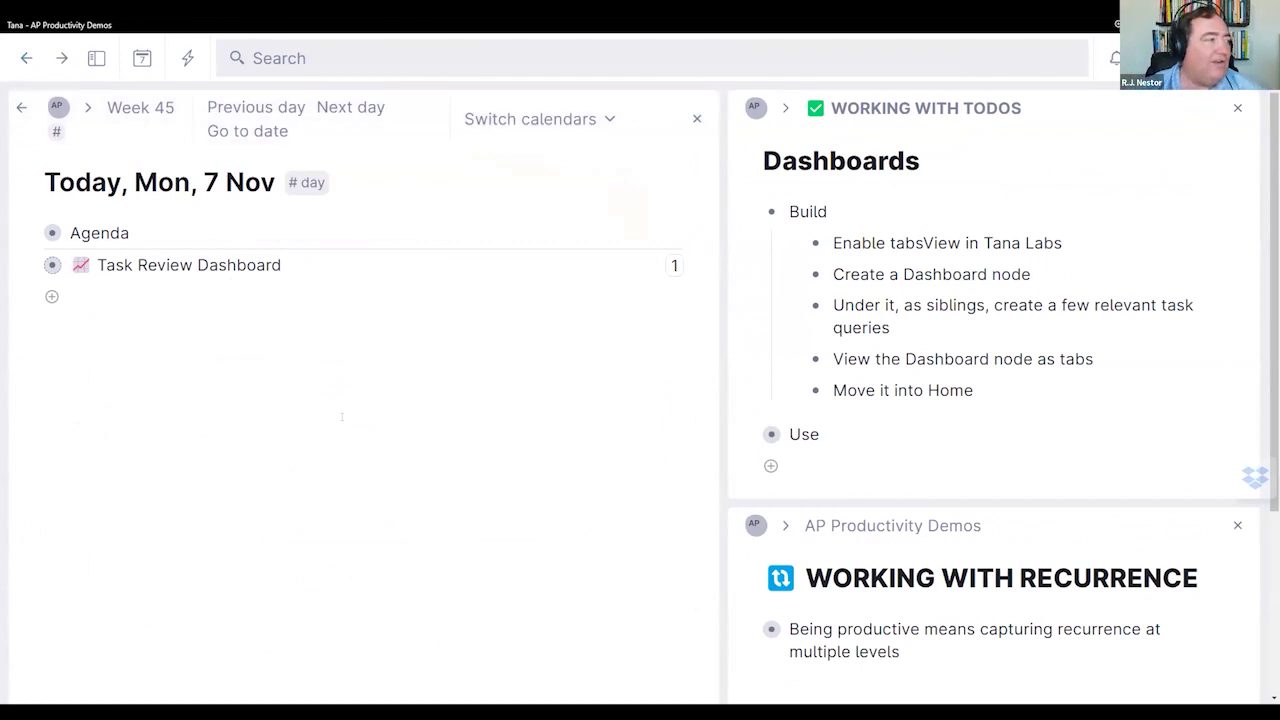
type("Task 1")
key("Return")
type("Task 2")
key("Return")
type("Task 3")
key("Return")
type("Task 4")
key("Return")
type("Task 5")
key("Return")
type("Task 6")
key("Return")
type("Task 7")
key("Return")
type("Task 8")
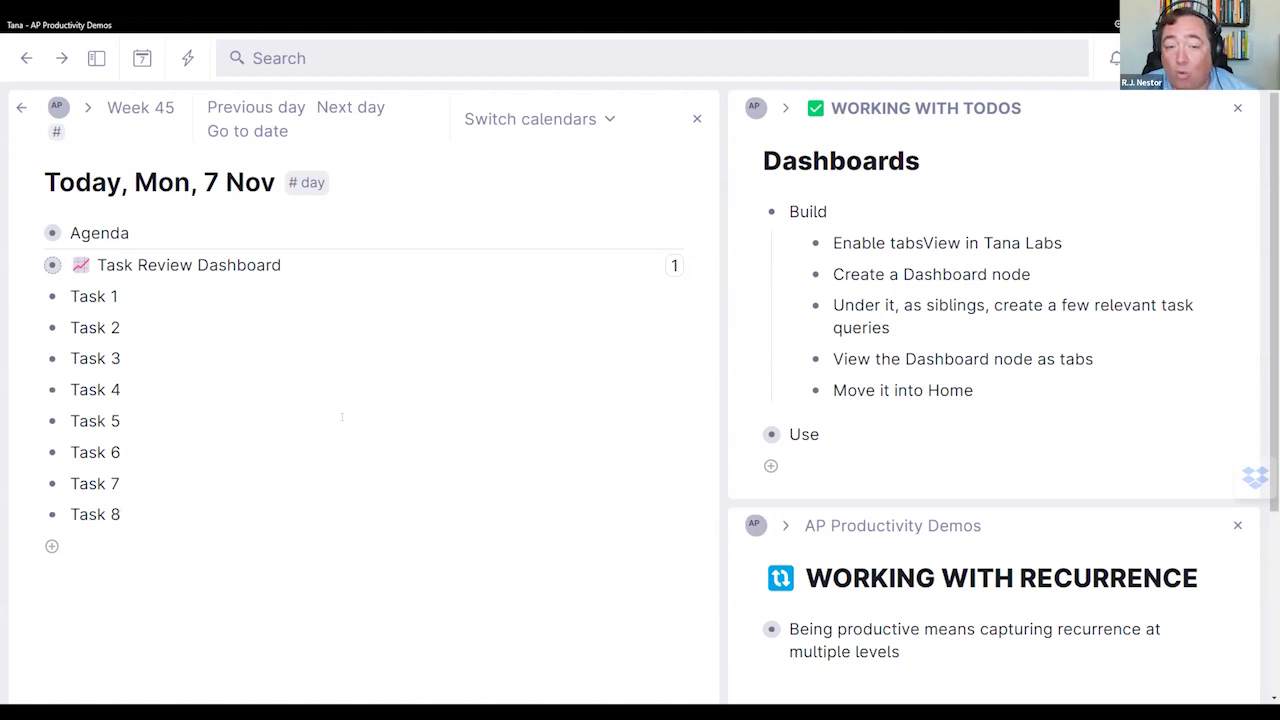
Step: Apply the #todo tag to Task 1 through Task 8 at once
key("shift+Up")
key("shift+Up")
key("shift+Up")
key("shift+Up")
key("shift+Up")
key("shift+Up")
key("shift+Up")
key("shift+Up")
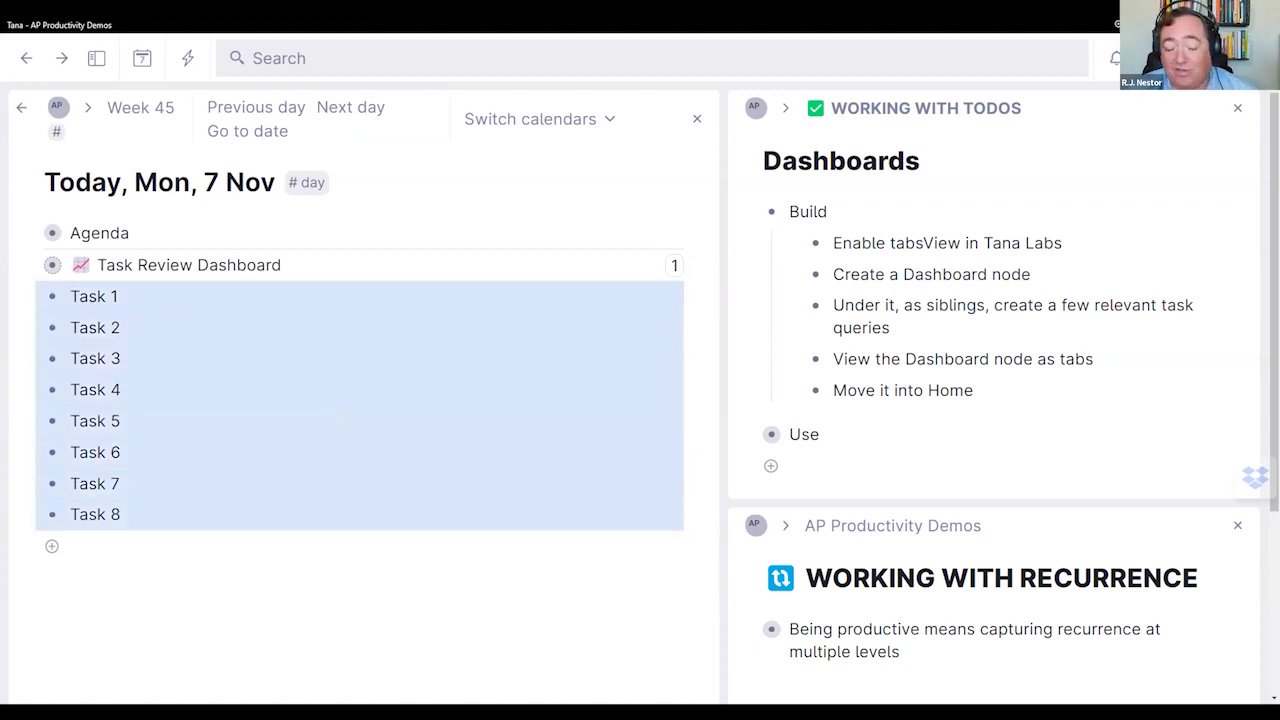
key("numbersign")
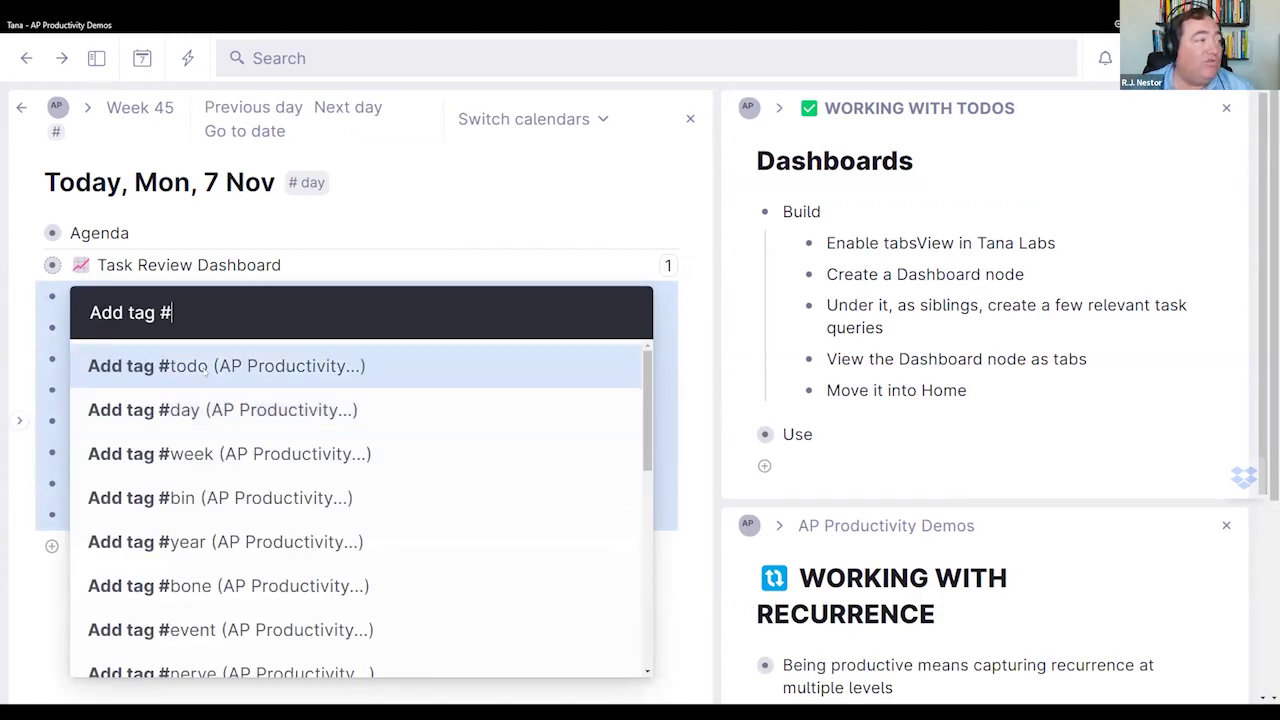
left_click(152, 366)
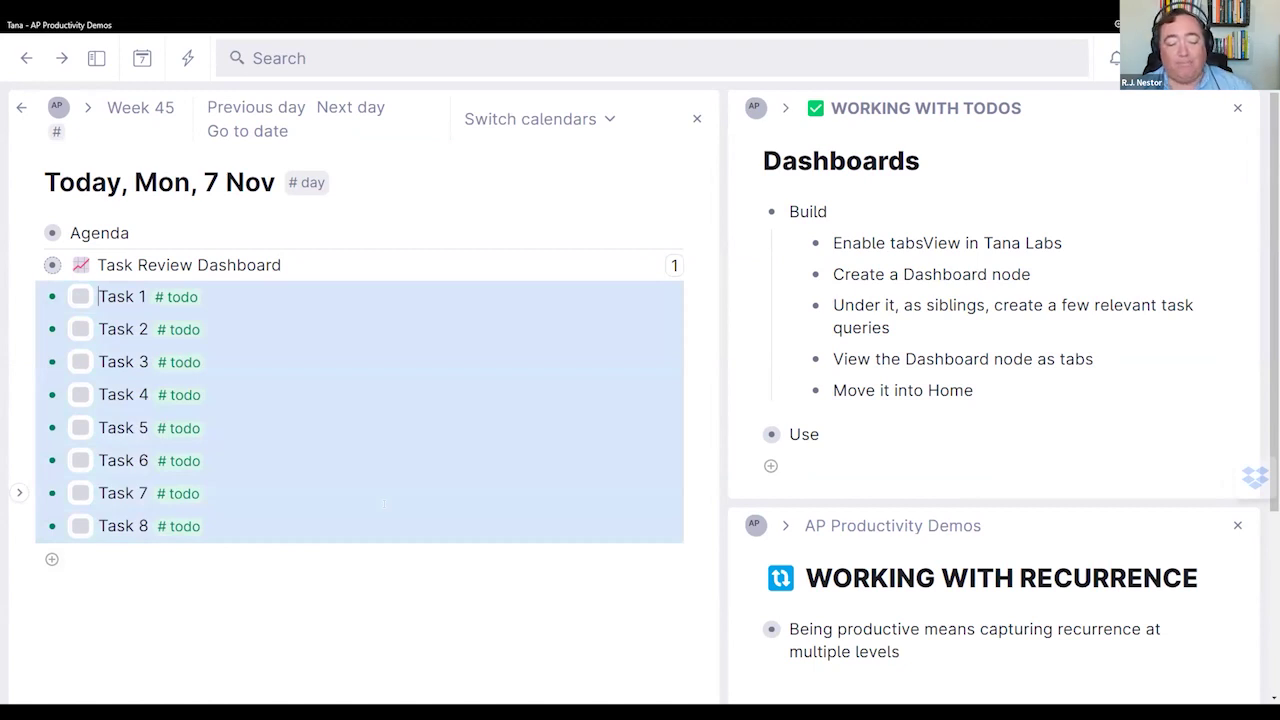
Step: Examine the fields of the eight tasks and the default content in the #todo tag's configuration
key("ctrl+Down")
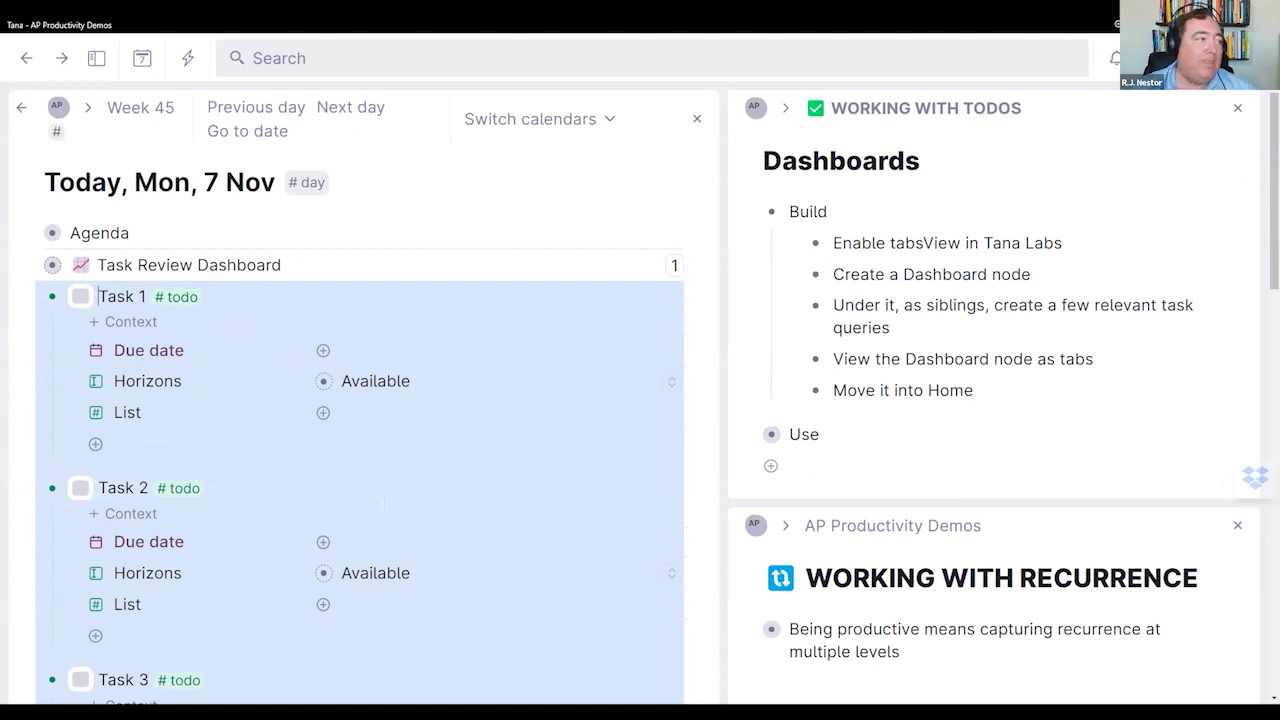
key("ctrl+Up")
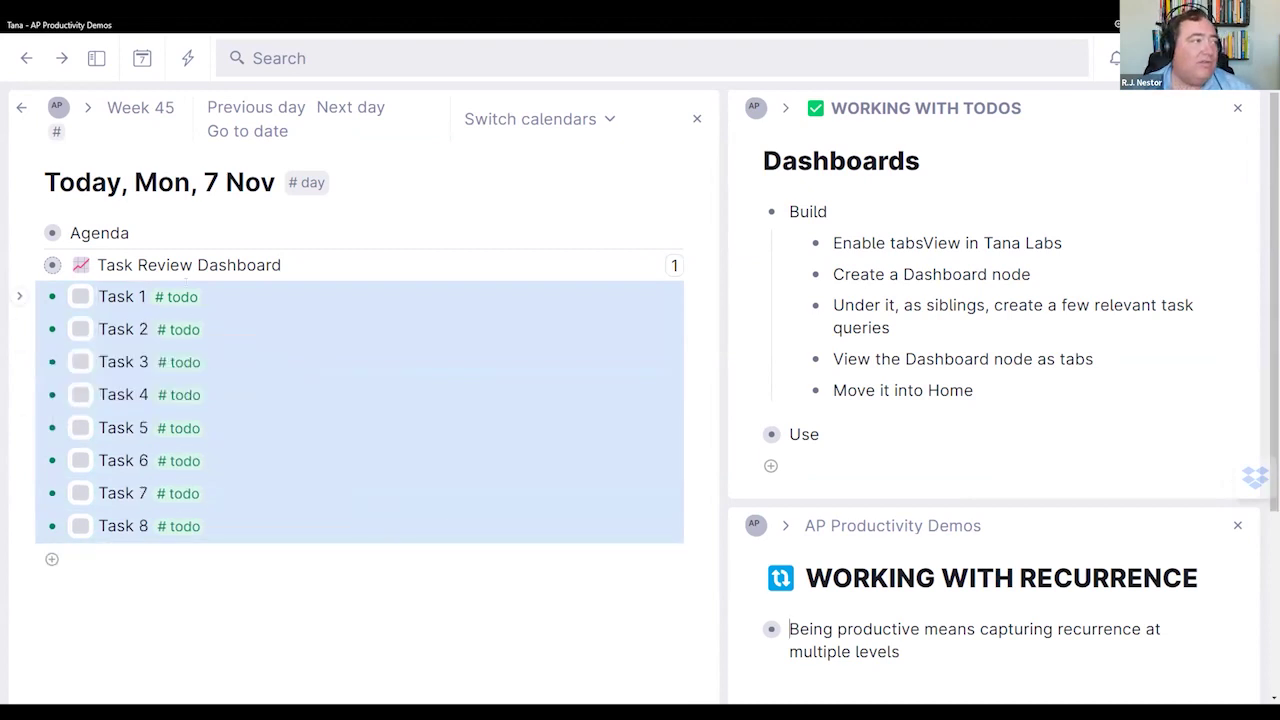
left_click(183, 296)
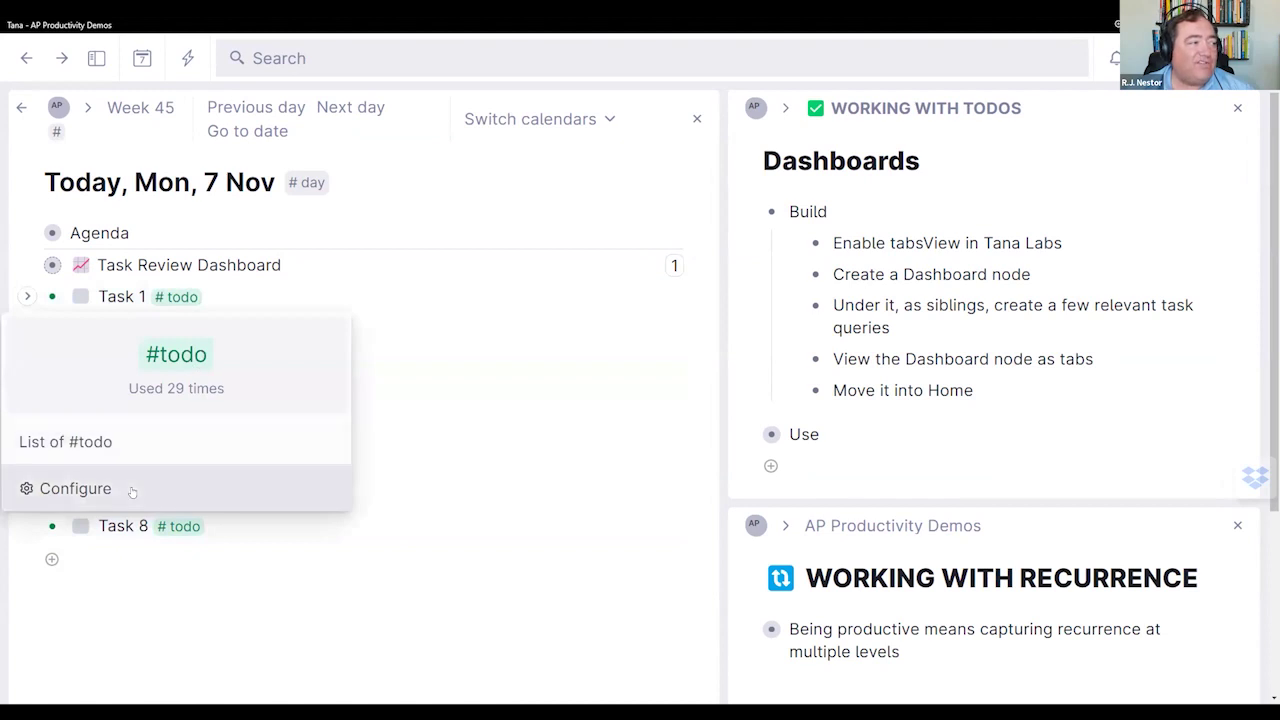
key("Escape")
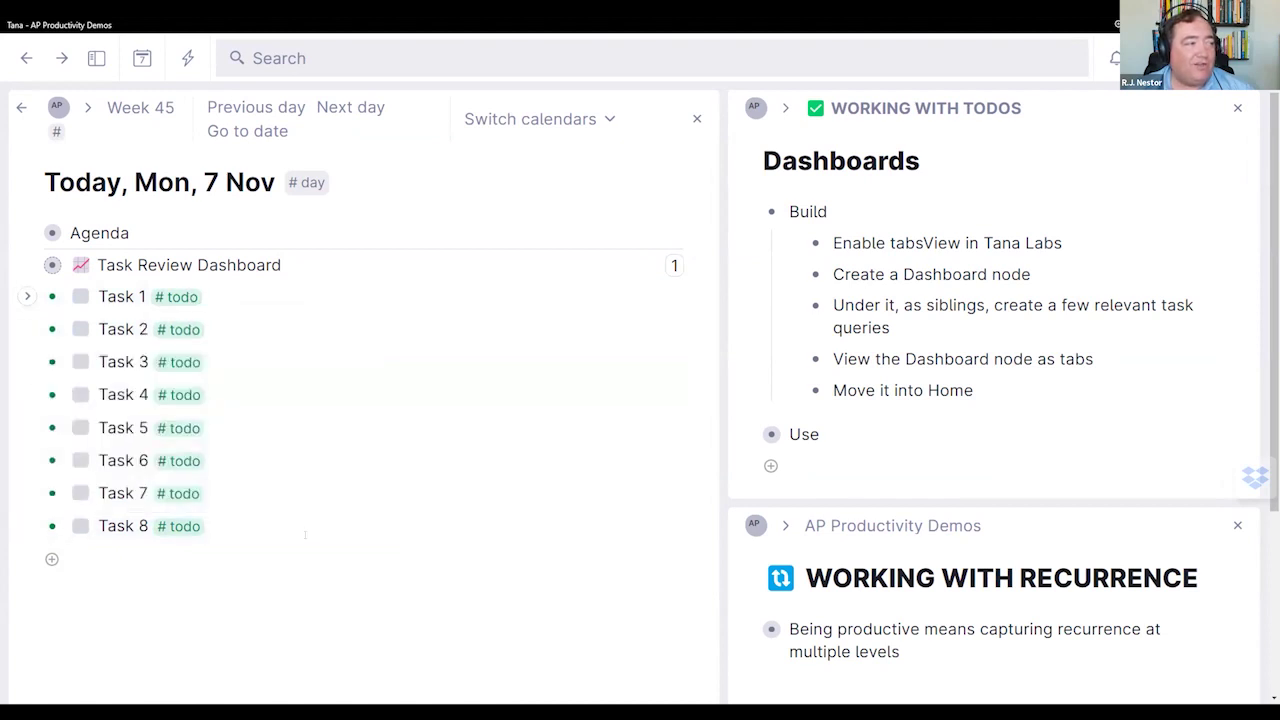
left_click(175, 295)
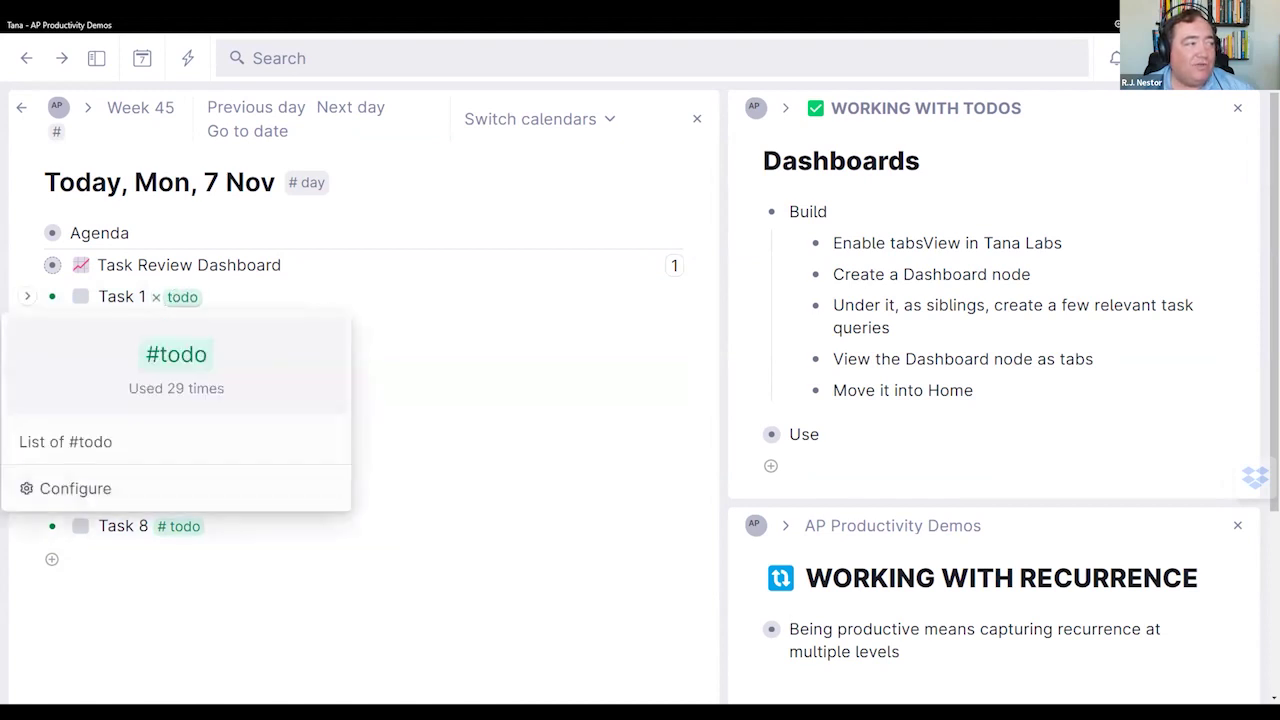
left_click(75, 488)
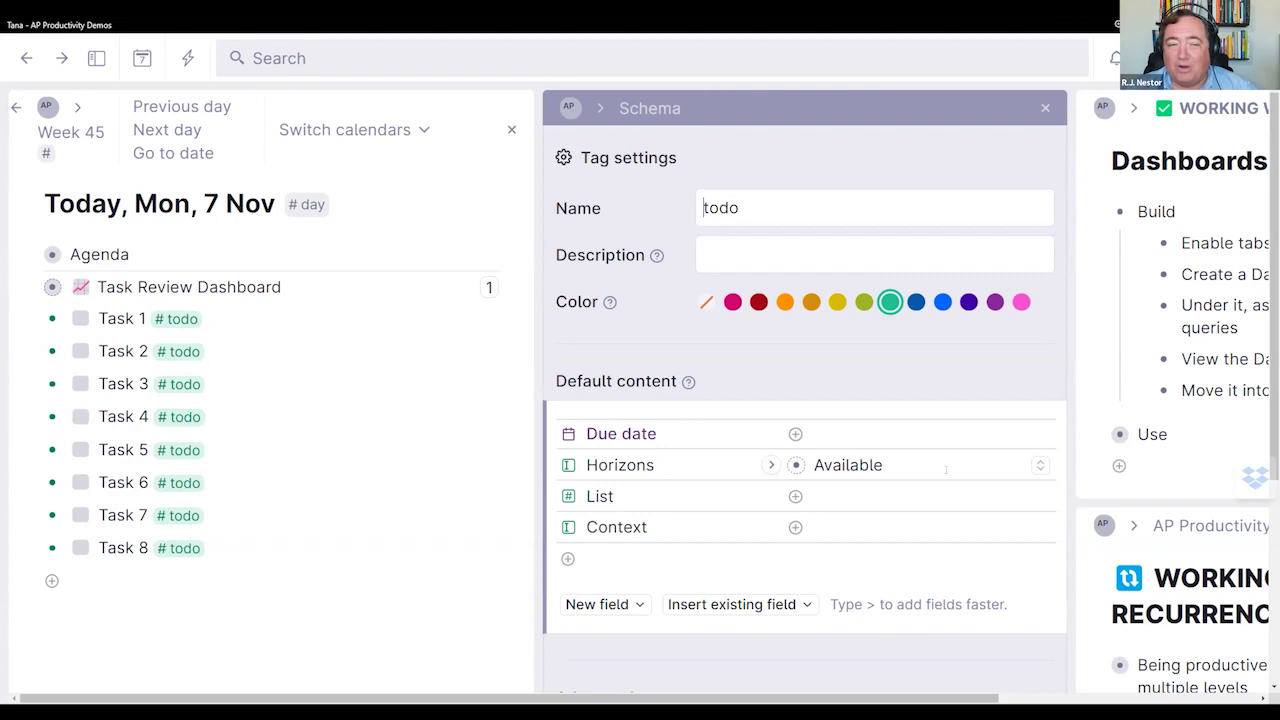
left_click(1045, 108)
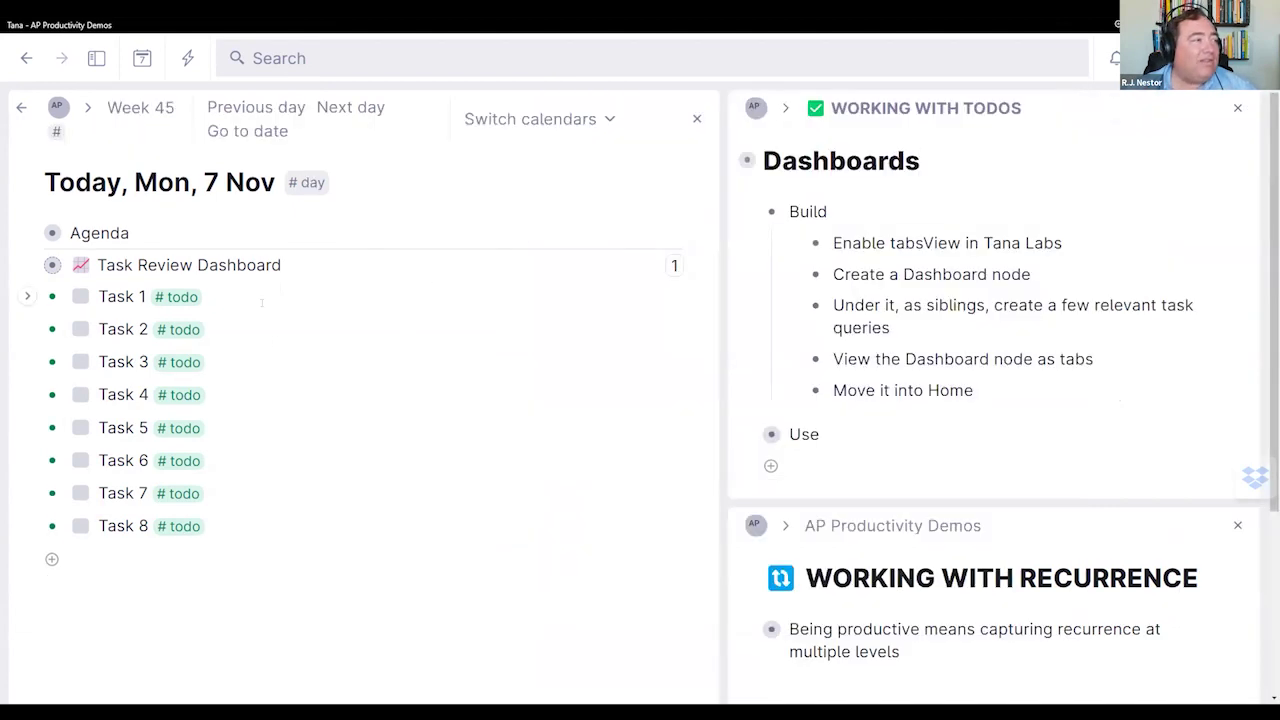
Step: Expand Task 1 through Task 8 together so their fields are shown below each task
left_click(125, 294)
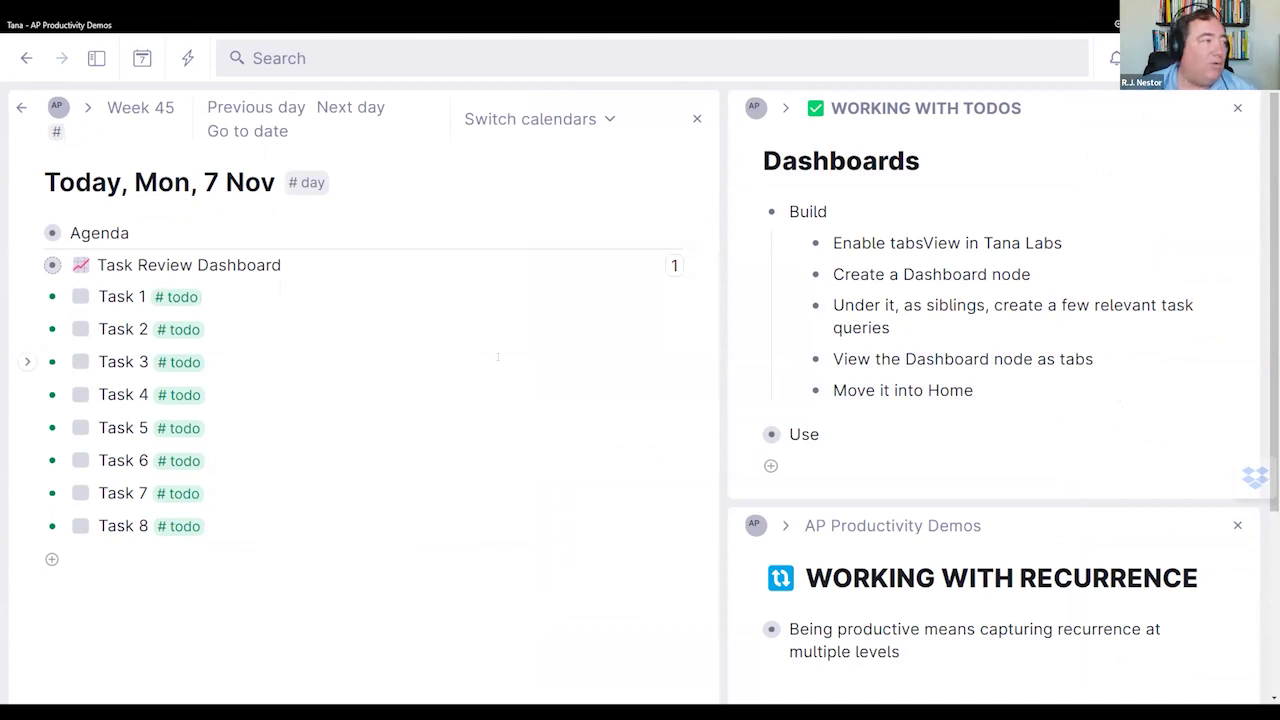
key("shift+Down")
key("shift+Down")
key("shift+Down")
key("shift+Down")
key("shift+Down")
key("shift+Down")
key("shift+Down")
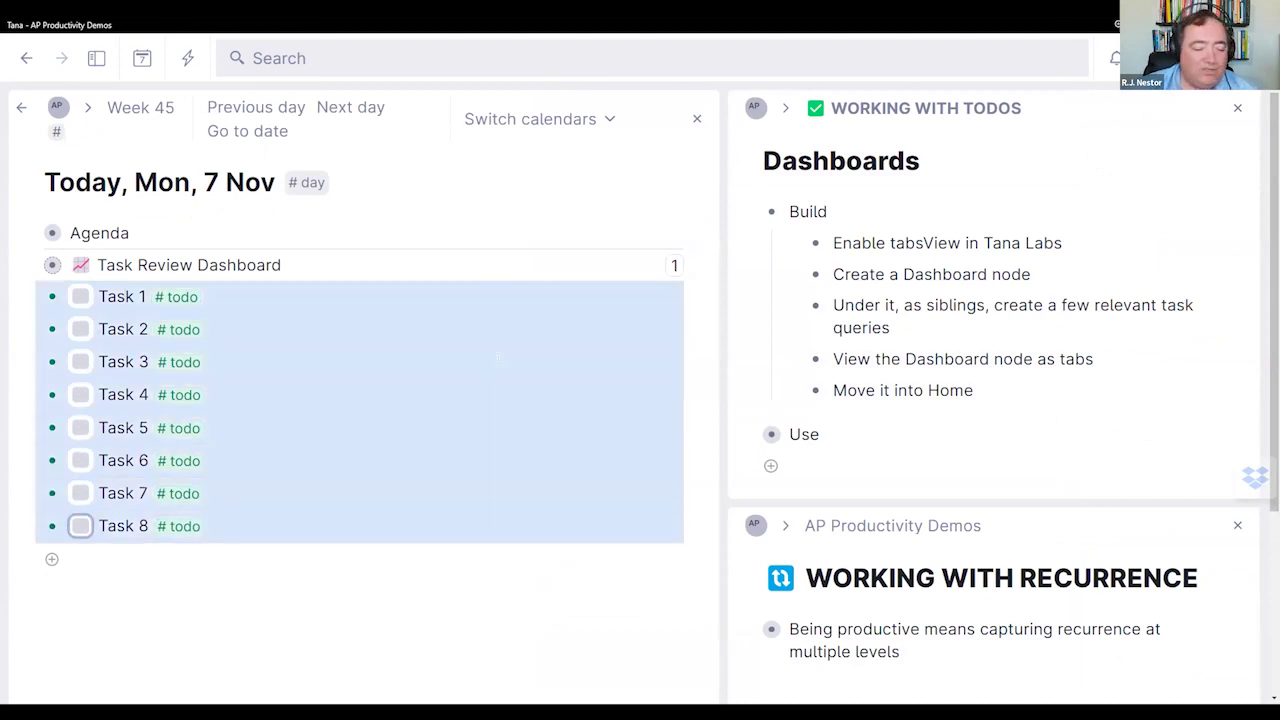
key("ctrl+Down")
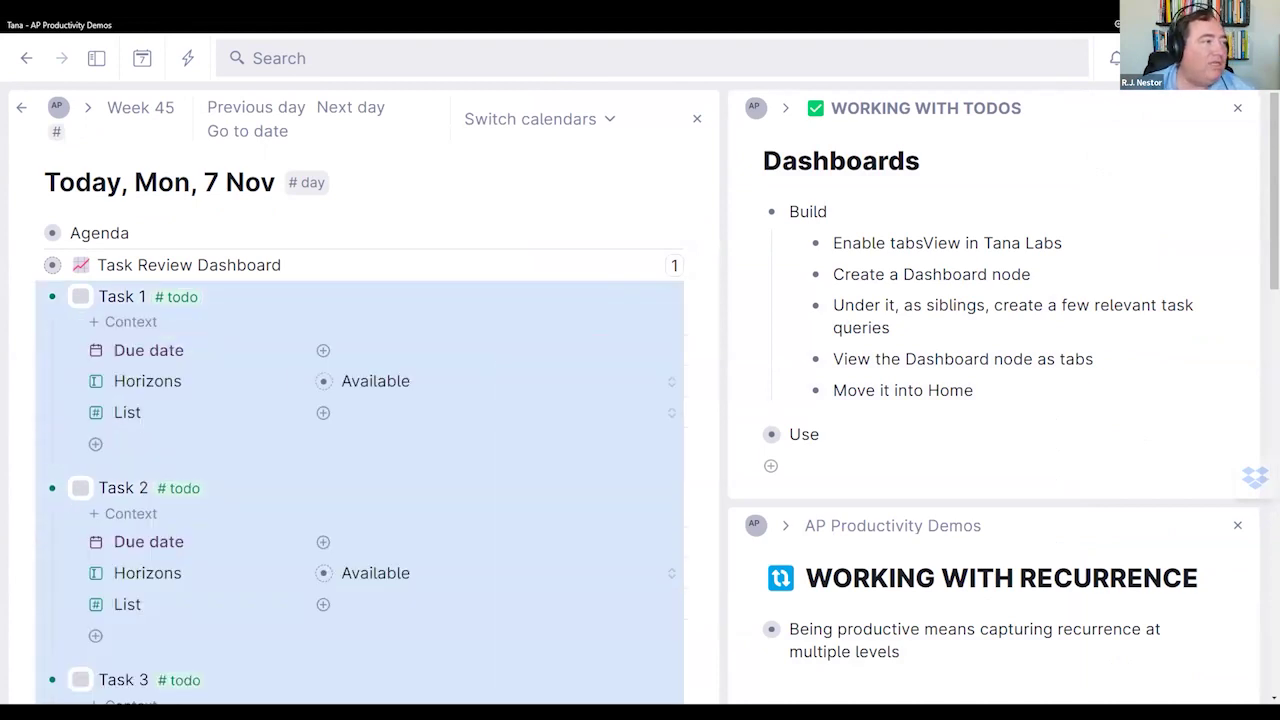
key("Escape")
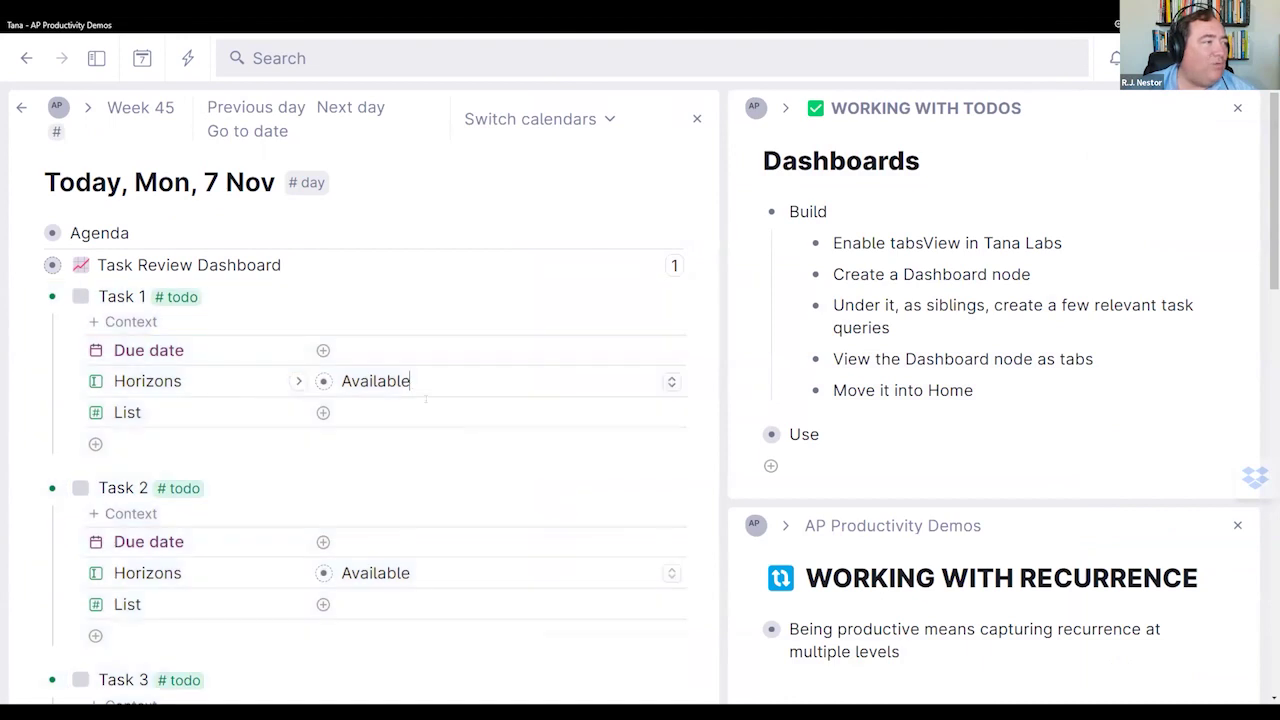
Step: Set Task 1's Horizons to Deferred and its Due date to 15 November 2022
left_click(671, 381)
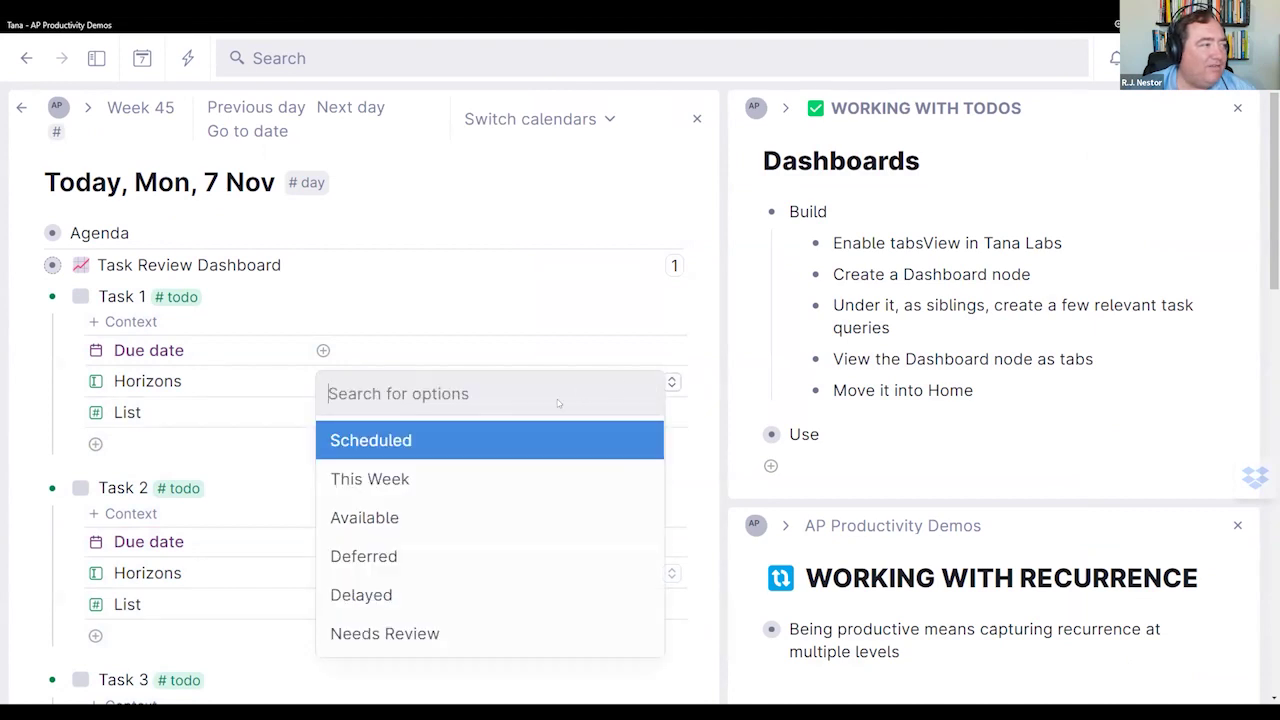
left_click(441, 545)
left_click(390, 354)
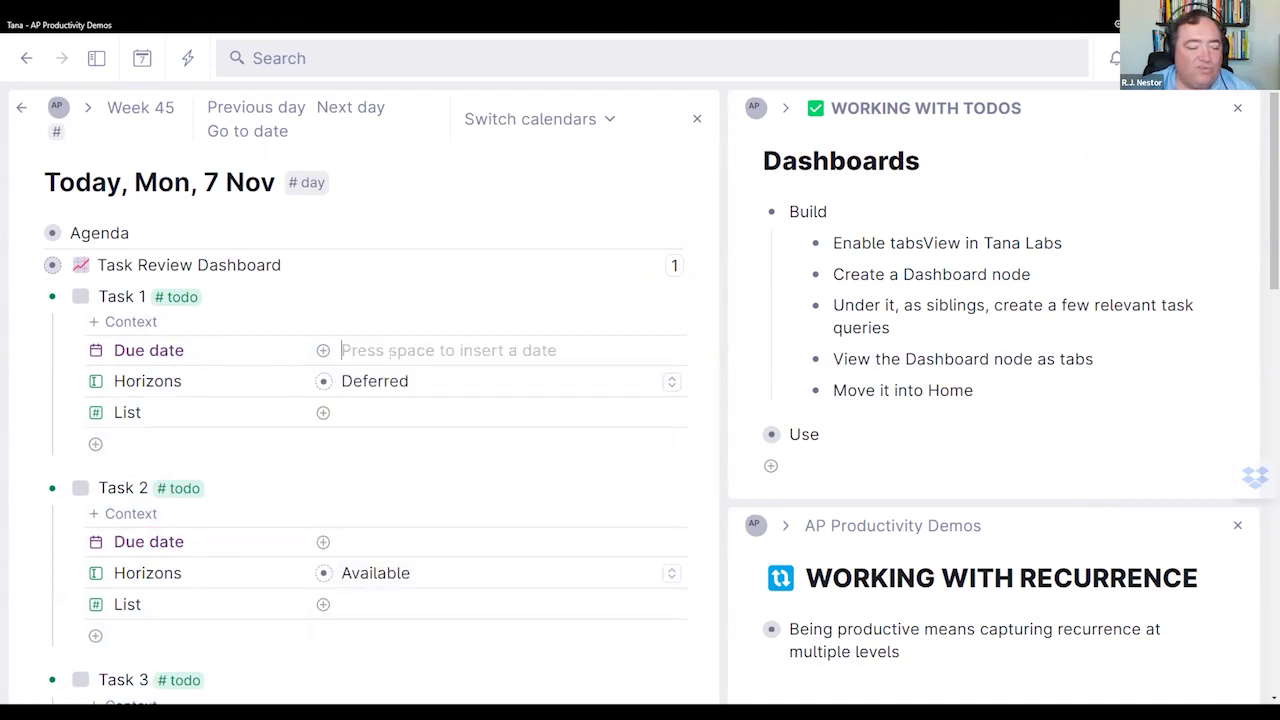
left_click(465, 601)
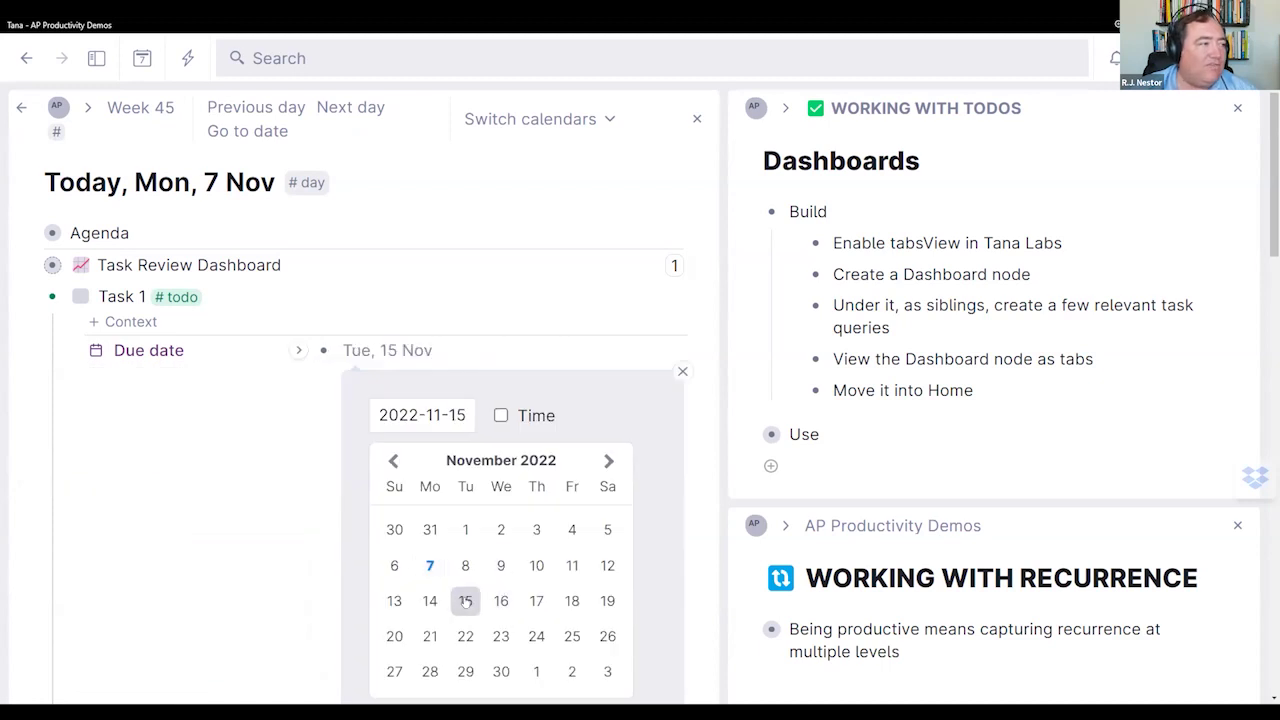
left_click(680, 370)
Step: Set Task 2's Horizons to Deferred and its Due date to 25 November 2022
scroll(689, 432, "down", 3)
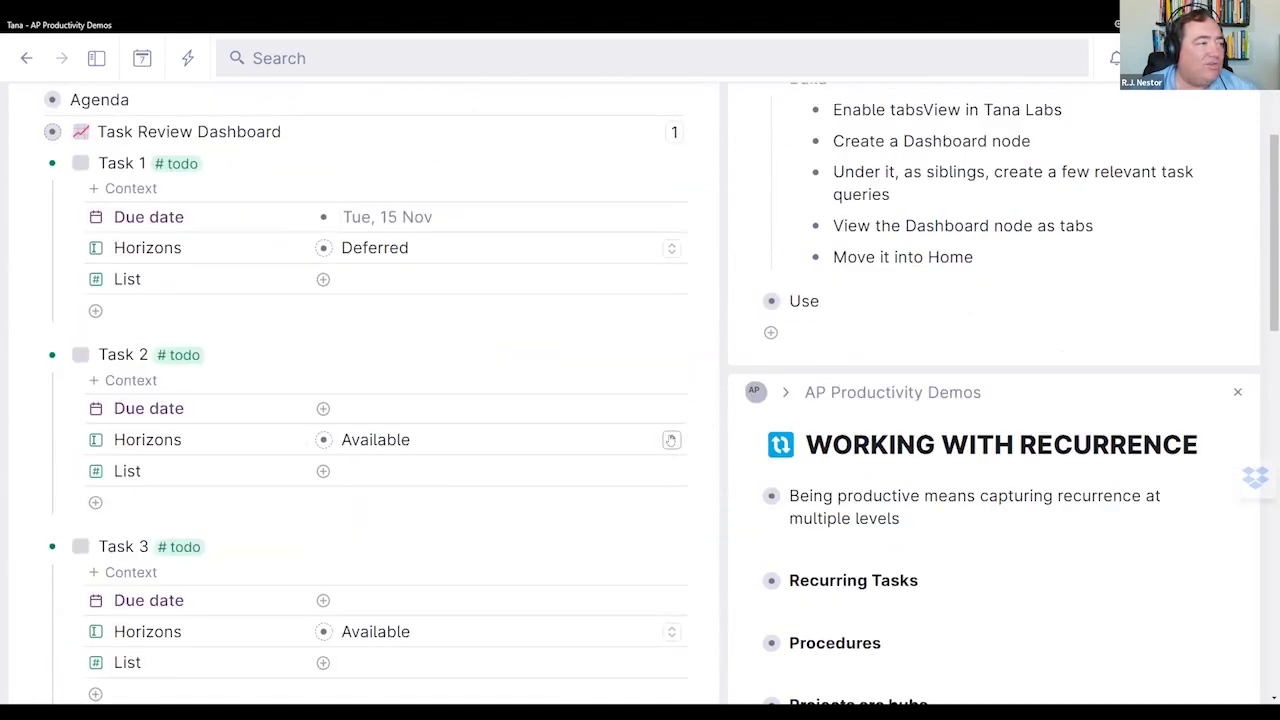
left_click(668, 440)
left_click(405, 611)
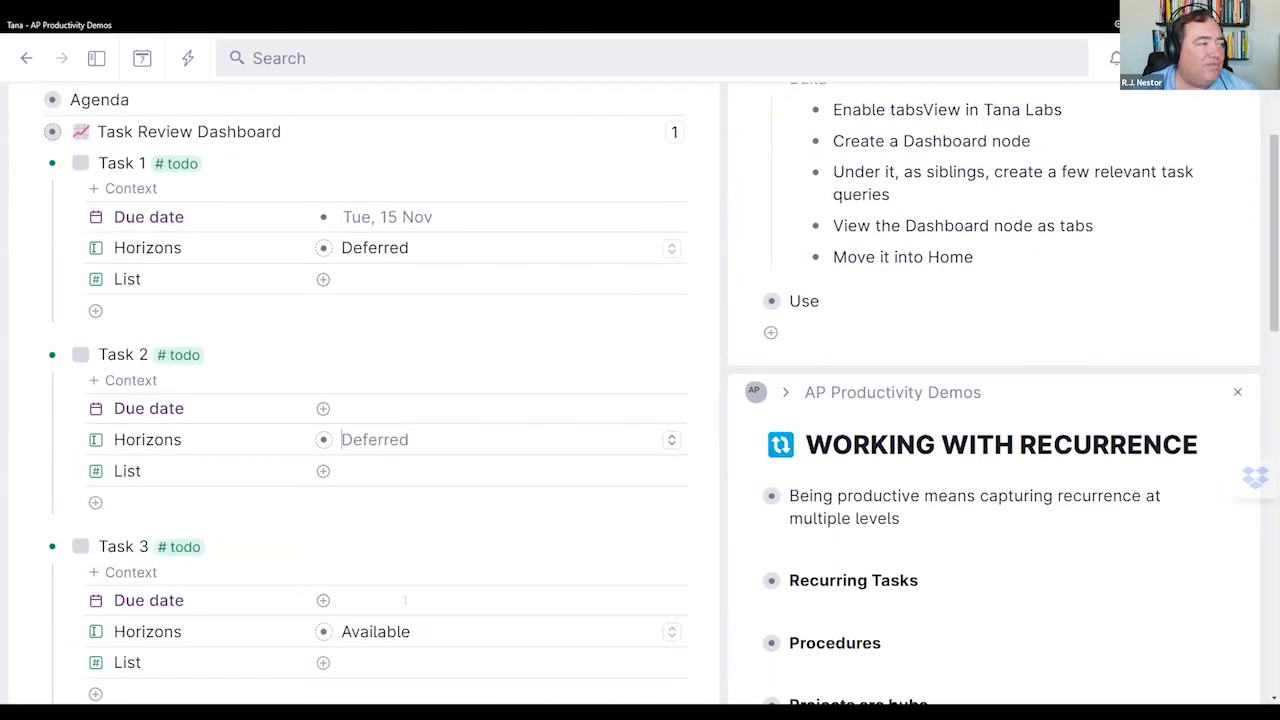
left_click(415, 406)
key("space")
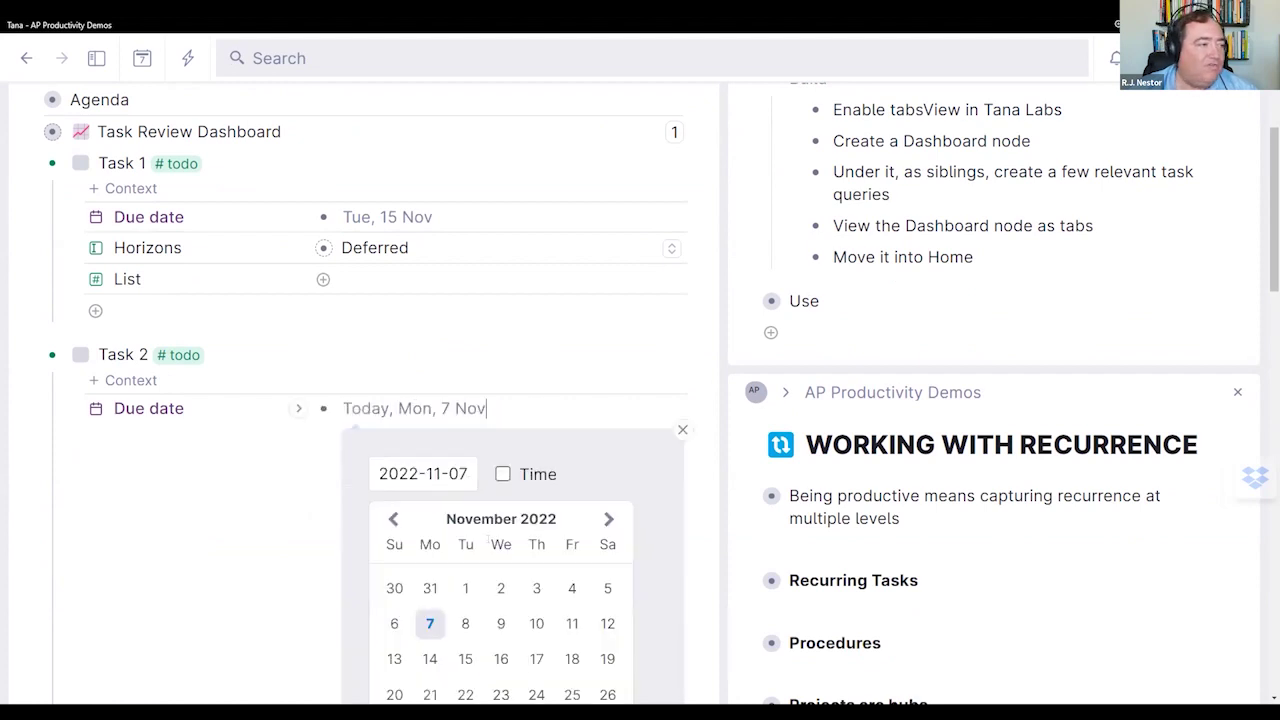
scroll(570, 620, "down", 1)
left_click(572, 561)
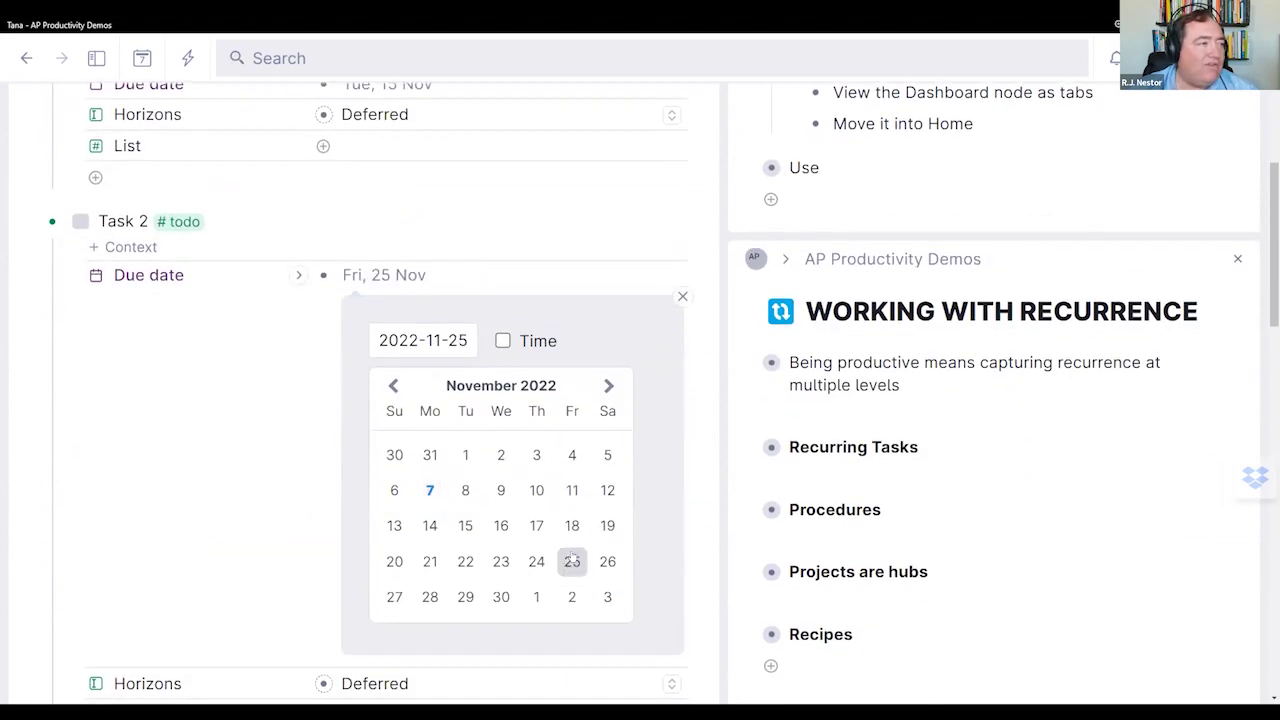
left_click(682, 296)
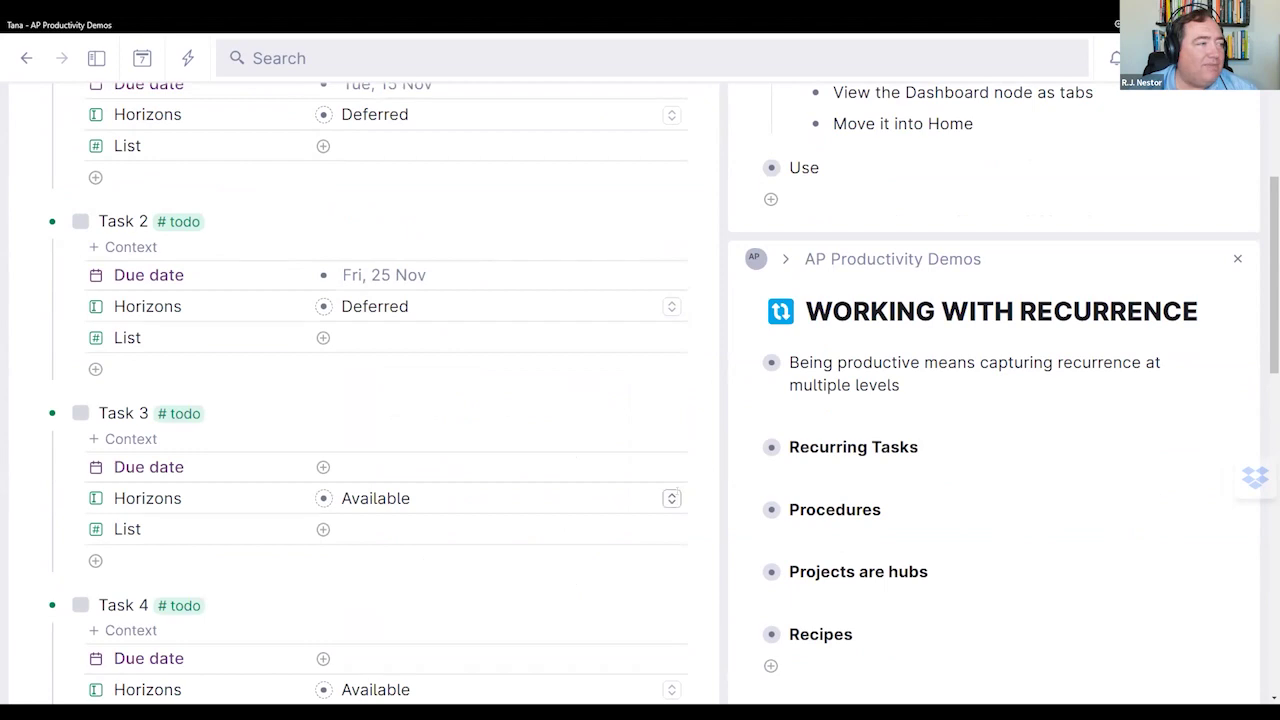
Step: Set Task 3's Horizons to Deferred and its Due date to 15 December 2022
left_click(673, 498)
left_click(417, 668)
left_click(415, 466)
key("space")
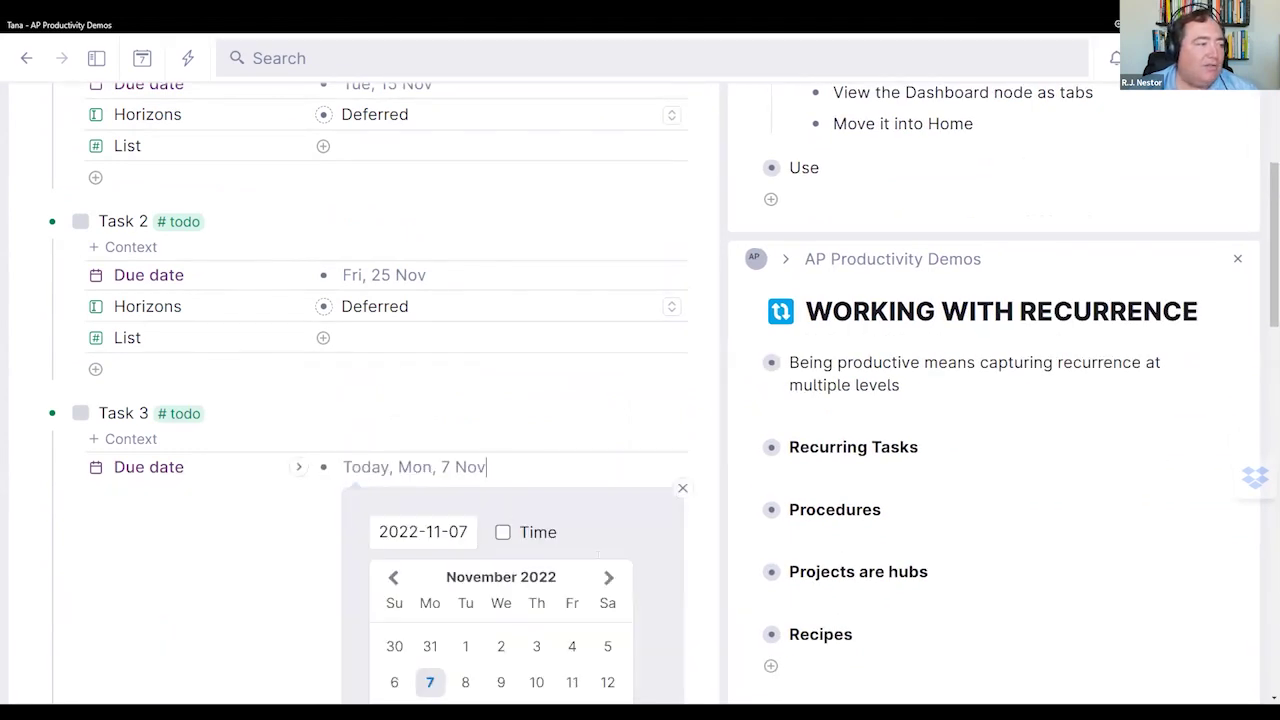
left_click(608, 377)
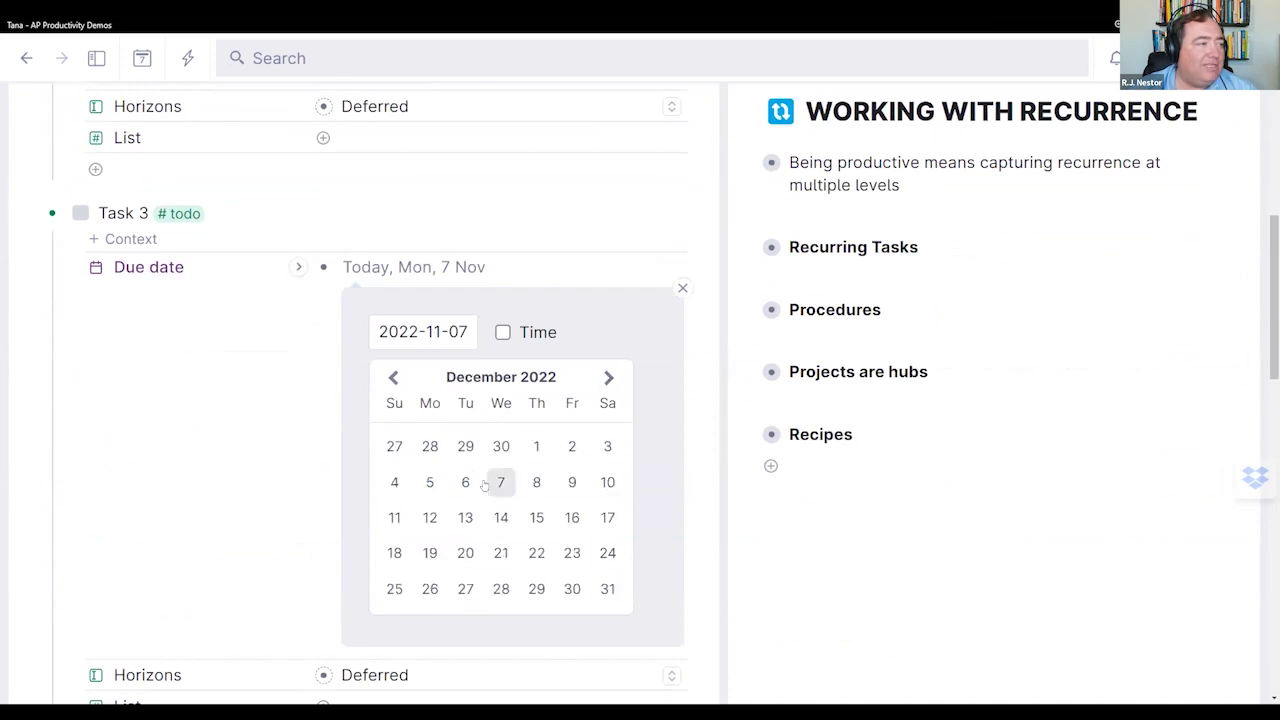
left_click(537, 519)
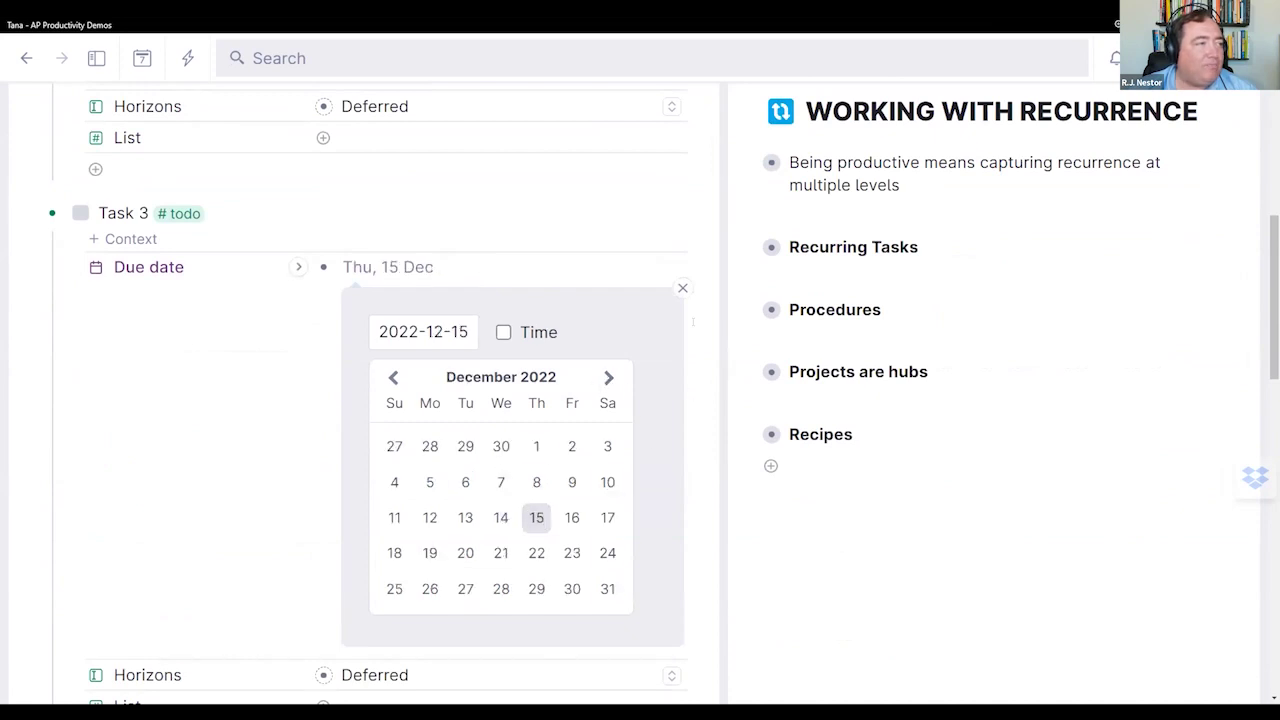
left_click(683, 288)
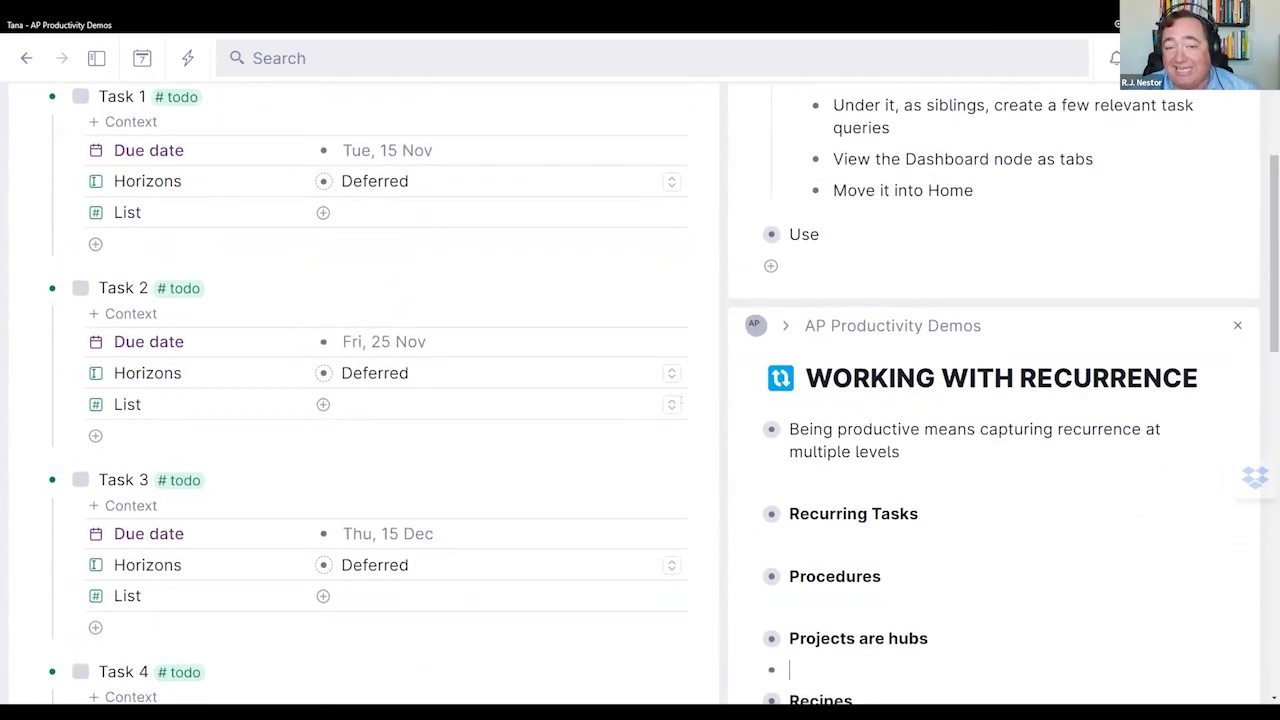
Step: Set Task 4's Horizons to Deferred without a due date, and add its Context field with the value office
scroll(672, 420, "down", 3)
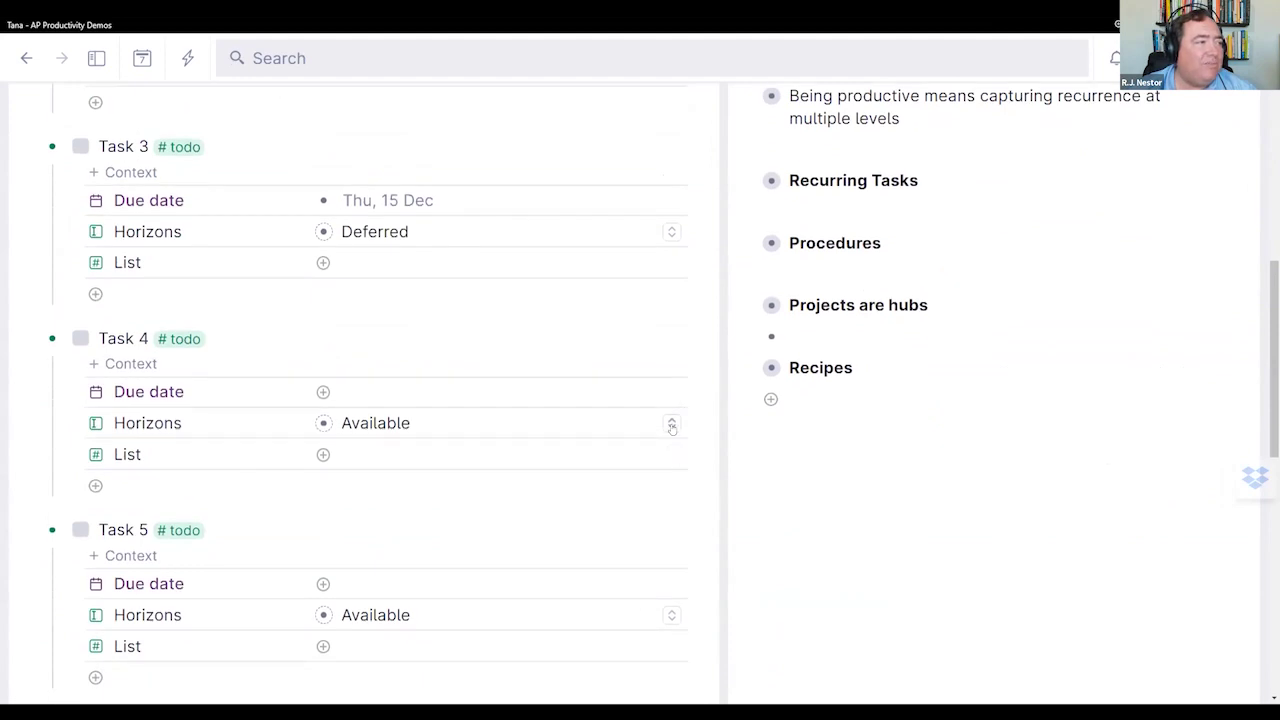
left_click(672, 424)
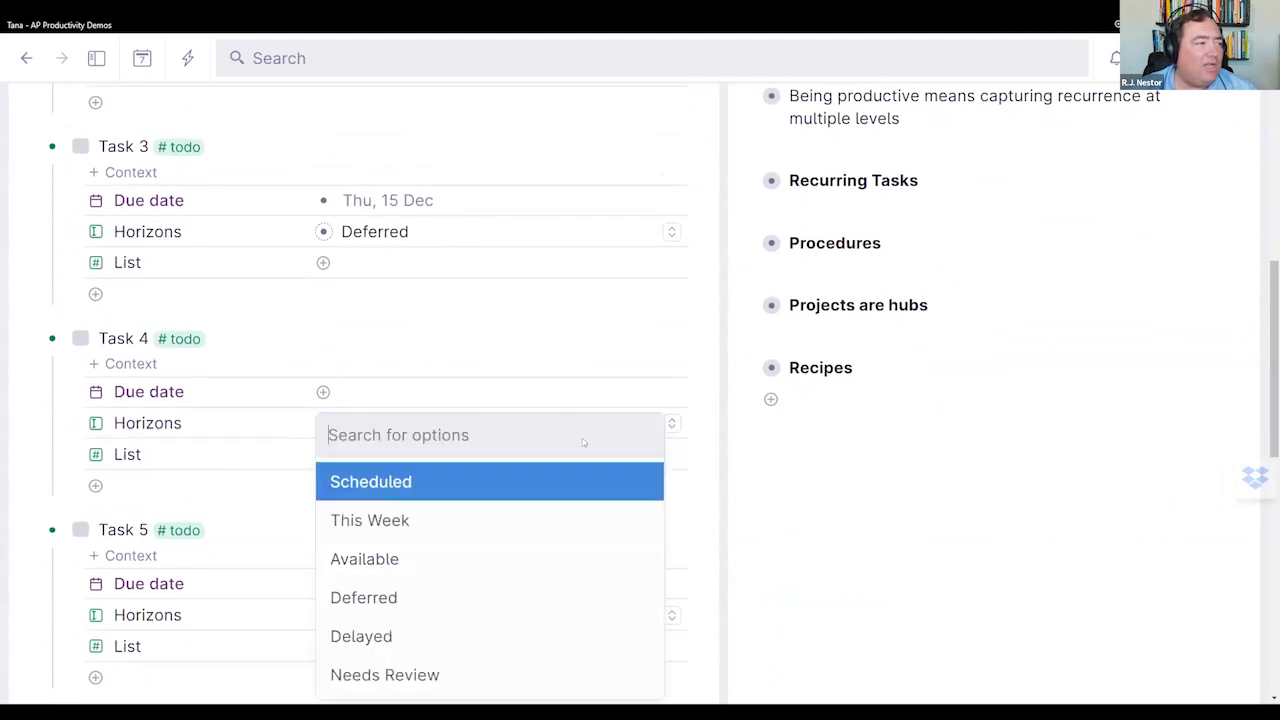
left_click(416, 598)
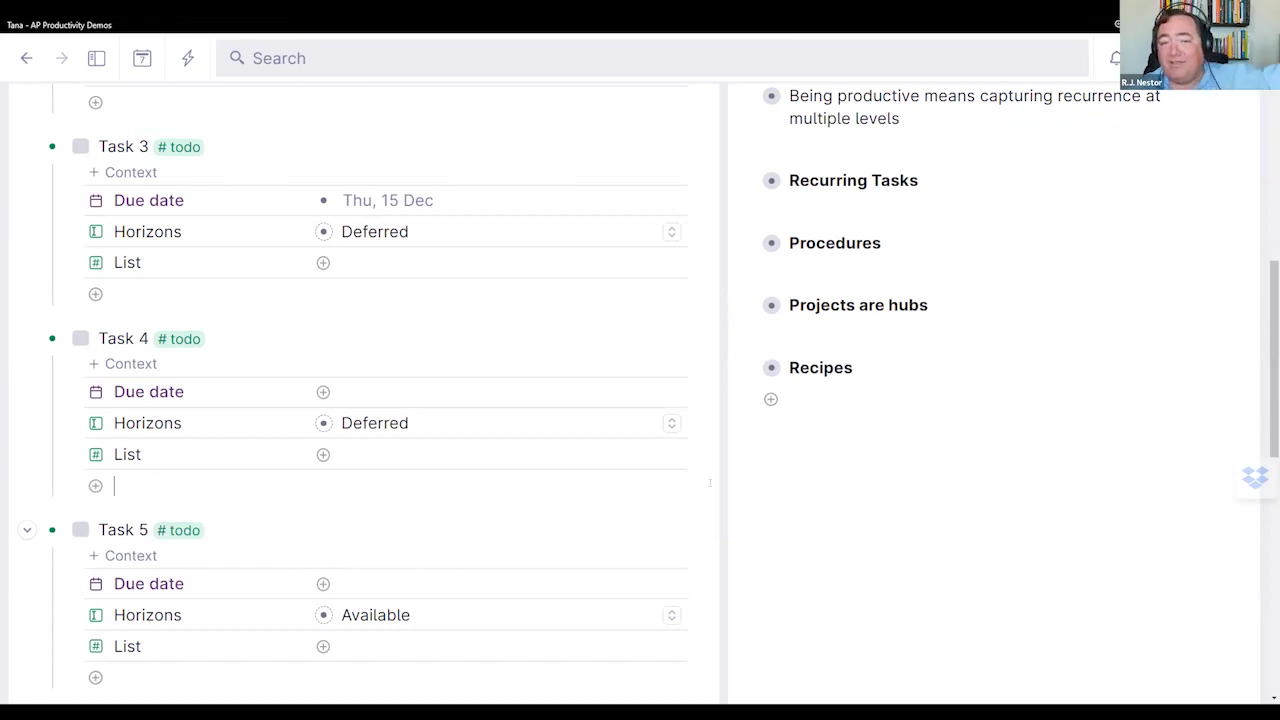
scroll(710, 483, "down", 3)
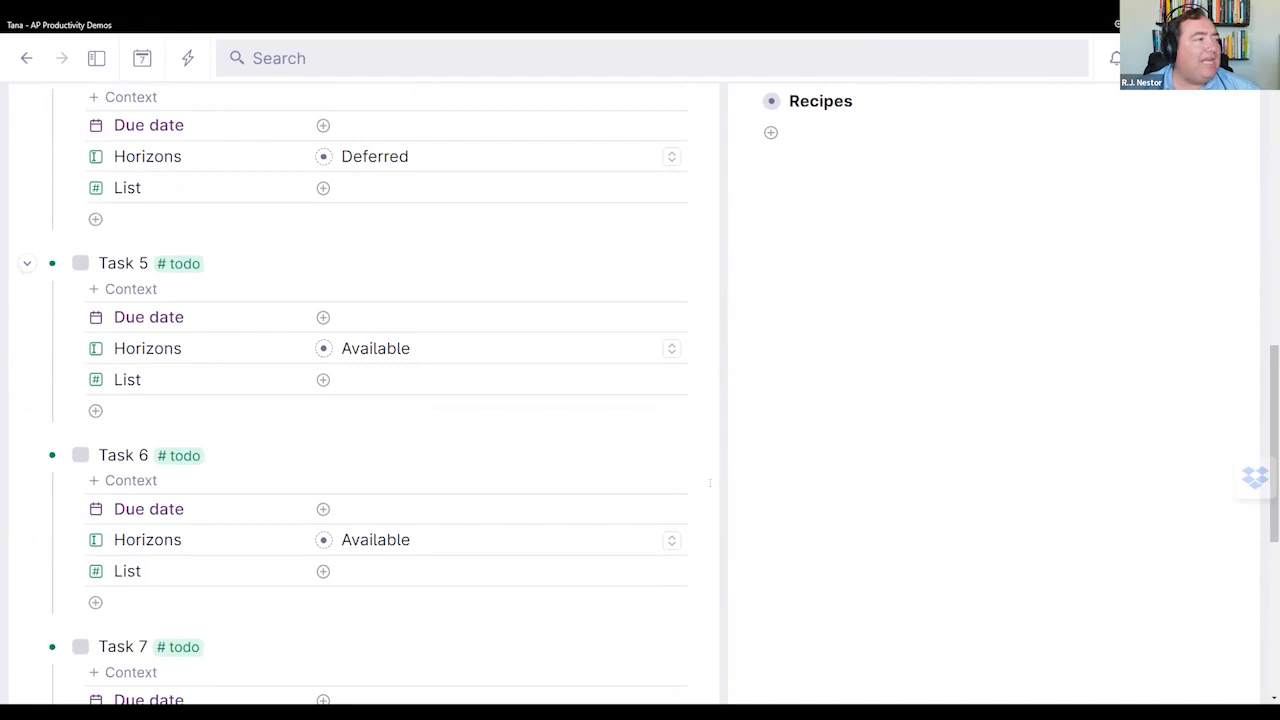
scroll(710, 483, "down", 5)
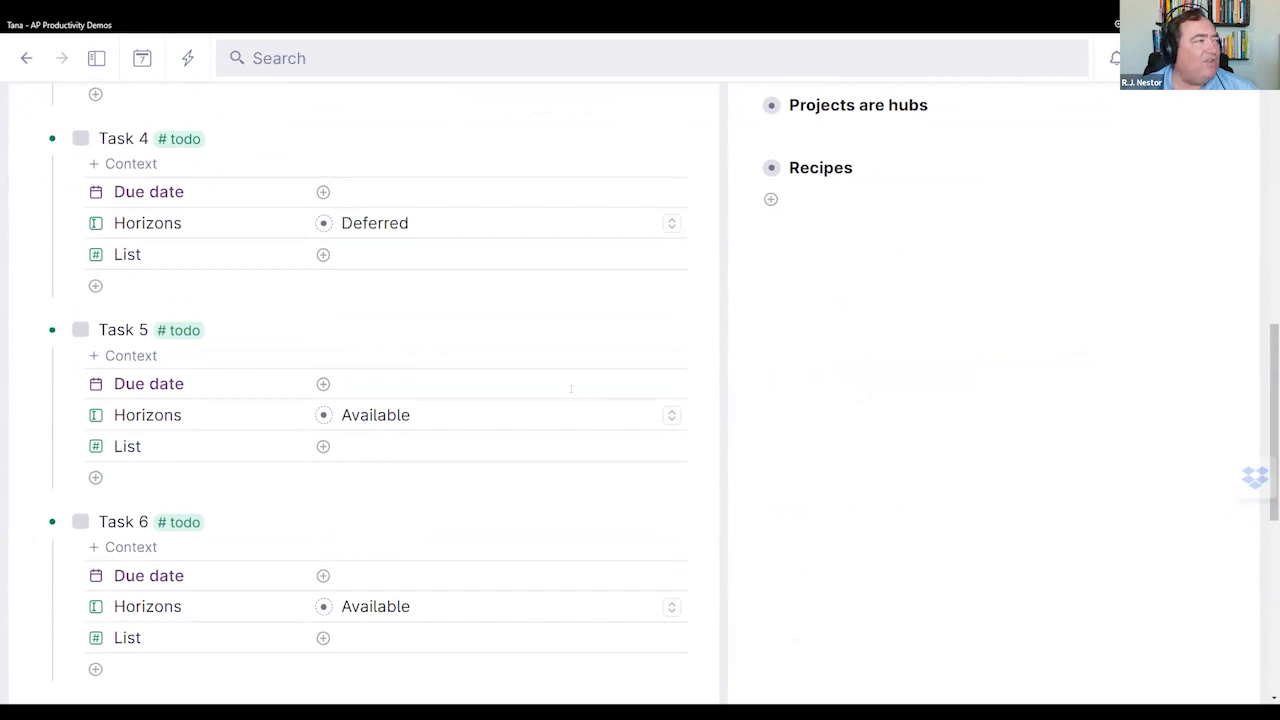
scroll(571, 389, "up", 2)
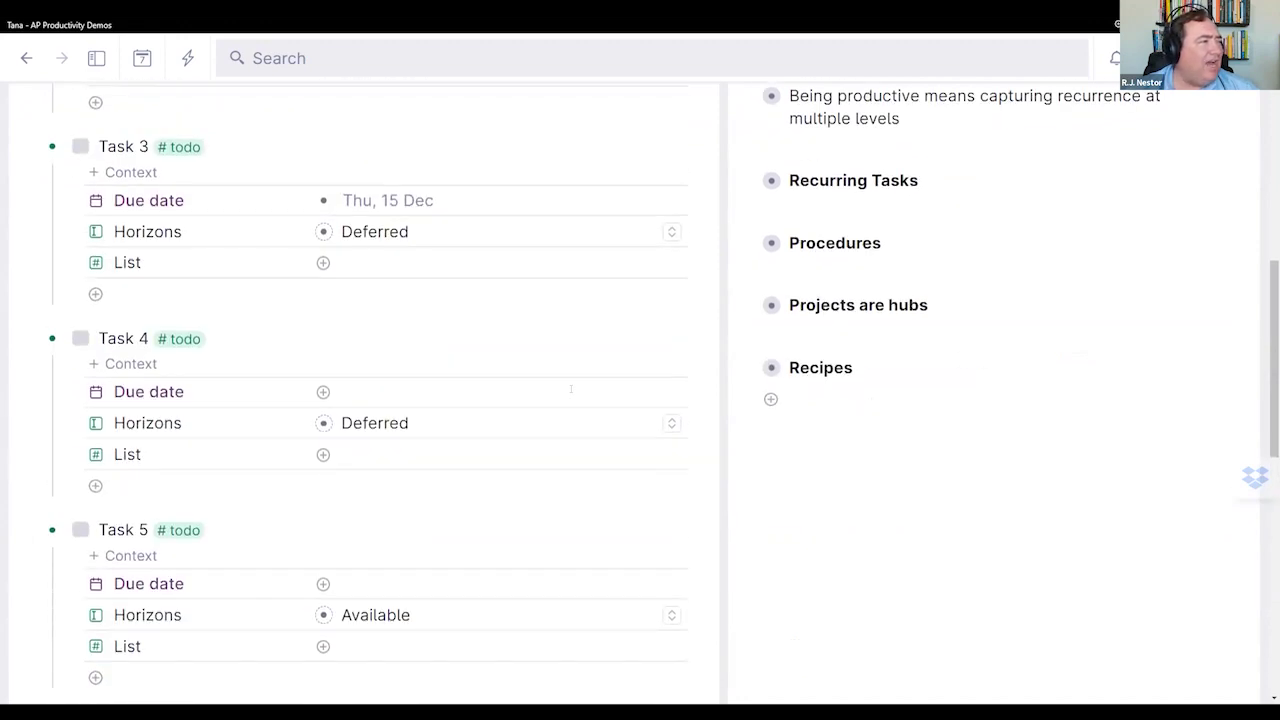
left_click(134, 366)
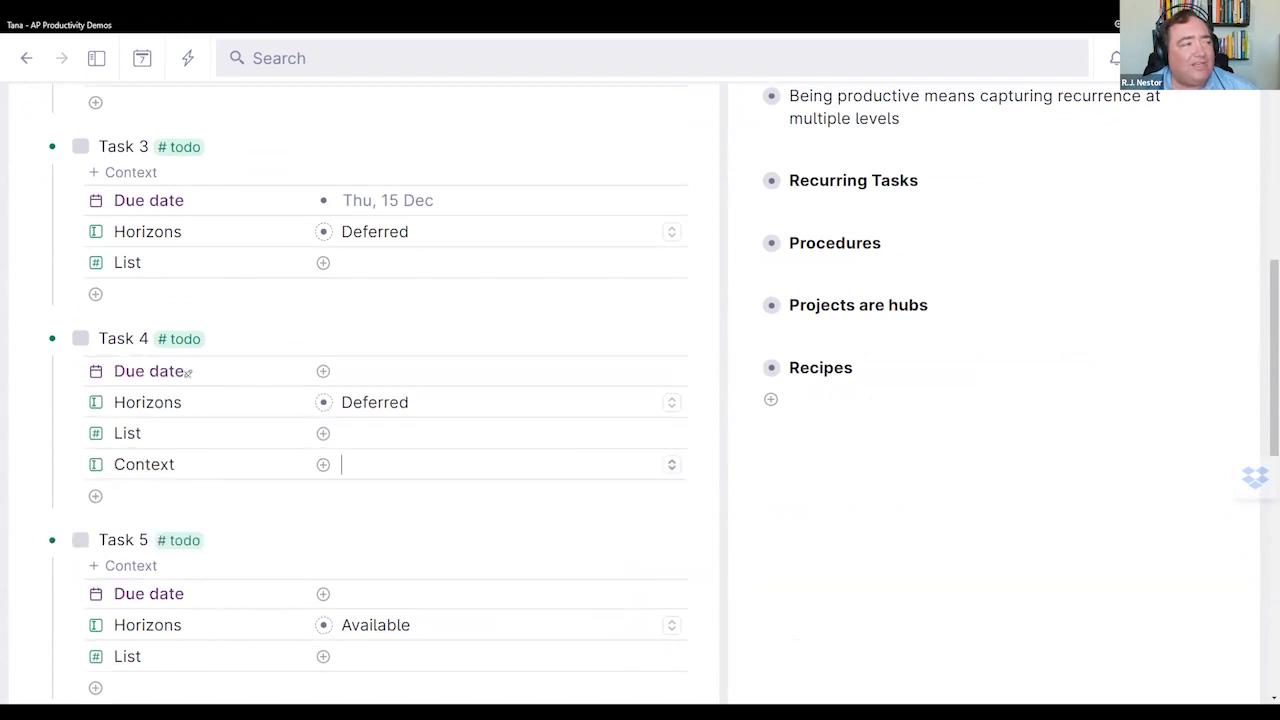
left_click(666, 463)
left_click(440, 562)
Step: Add the Context field to Task 5 and set it to church
scroll(157, 378, "down", 3)
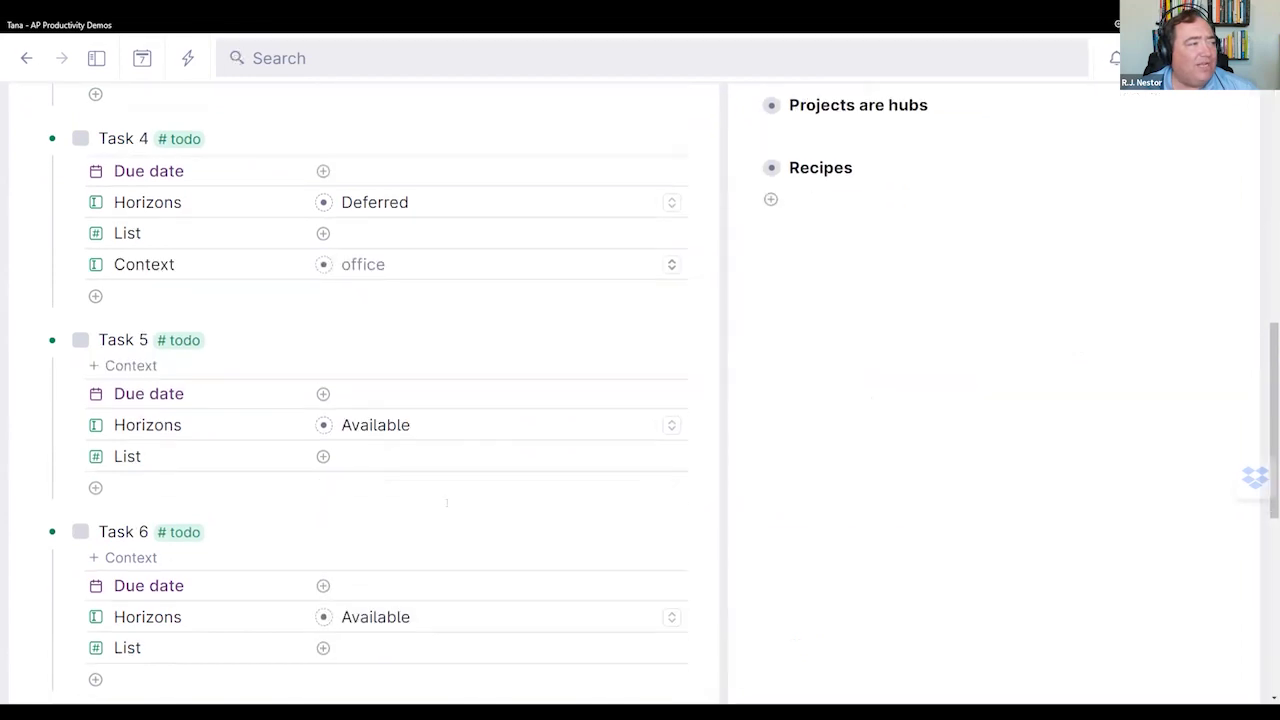
left_click(150, 366)
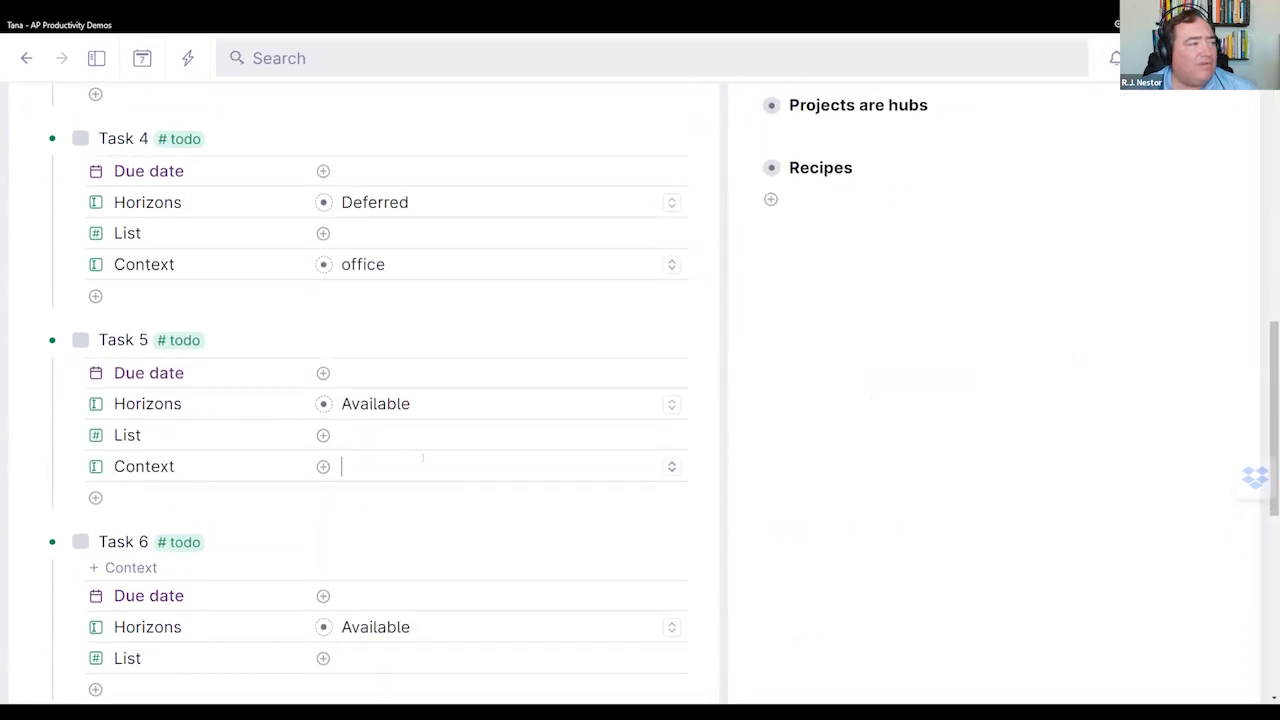
left_click(671, 467)
scroll(517, 538, "down", 2)
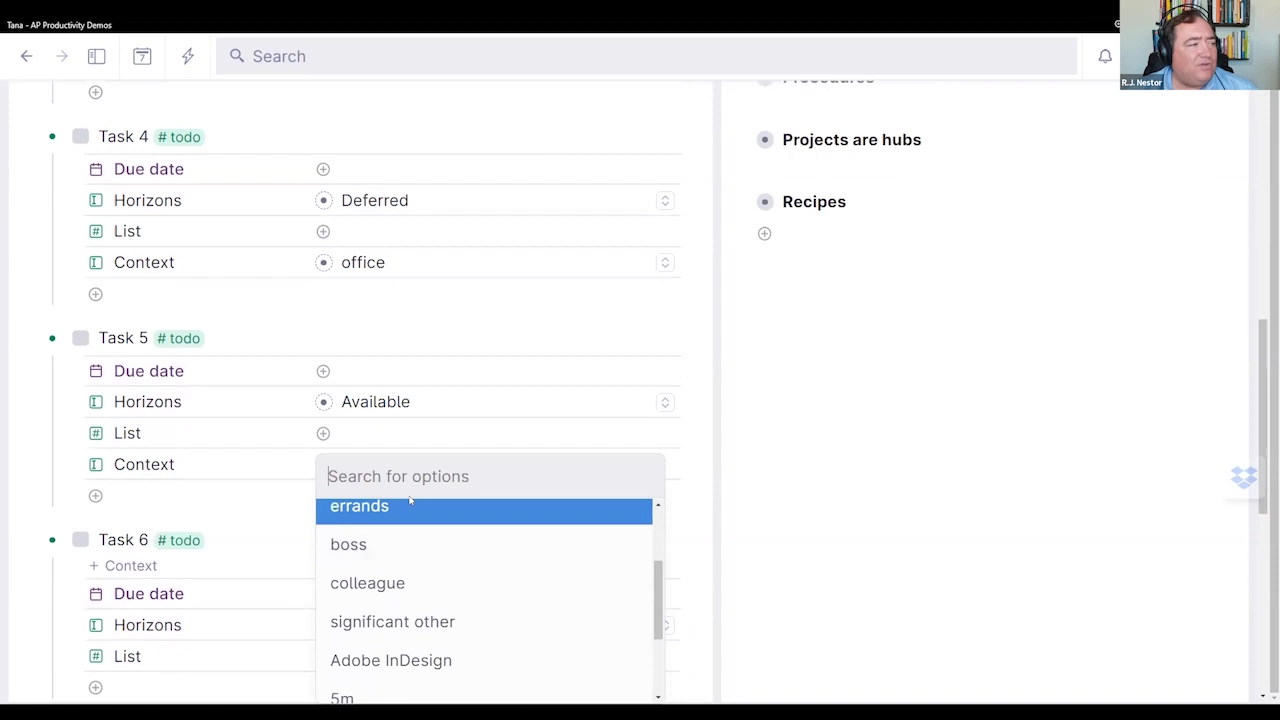
scroll(450, 545, "up", 2)
left_click(390, 600)
Step: Set the Context of Task 6 to boss with the Set Context command
scroll(400, 400, "down", 1)
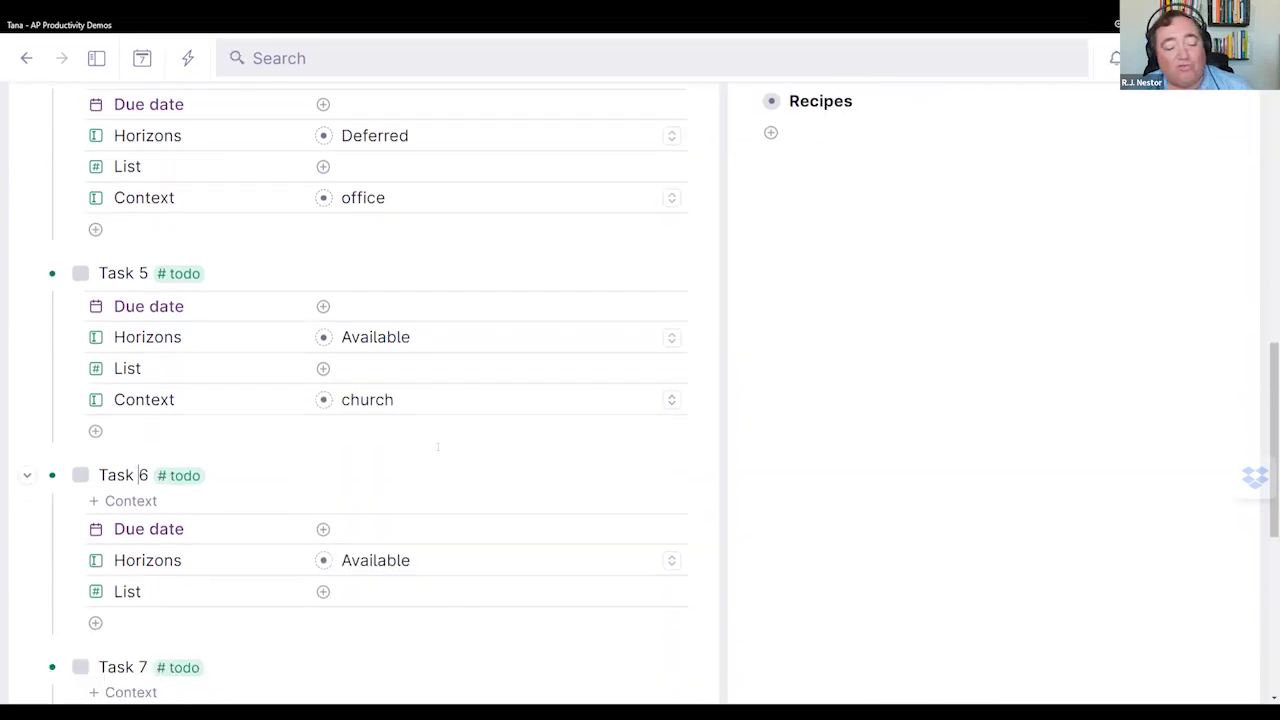
key("ctrl+k")
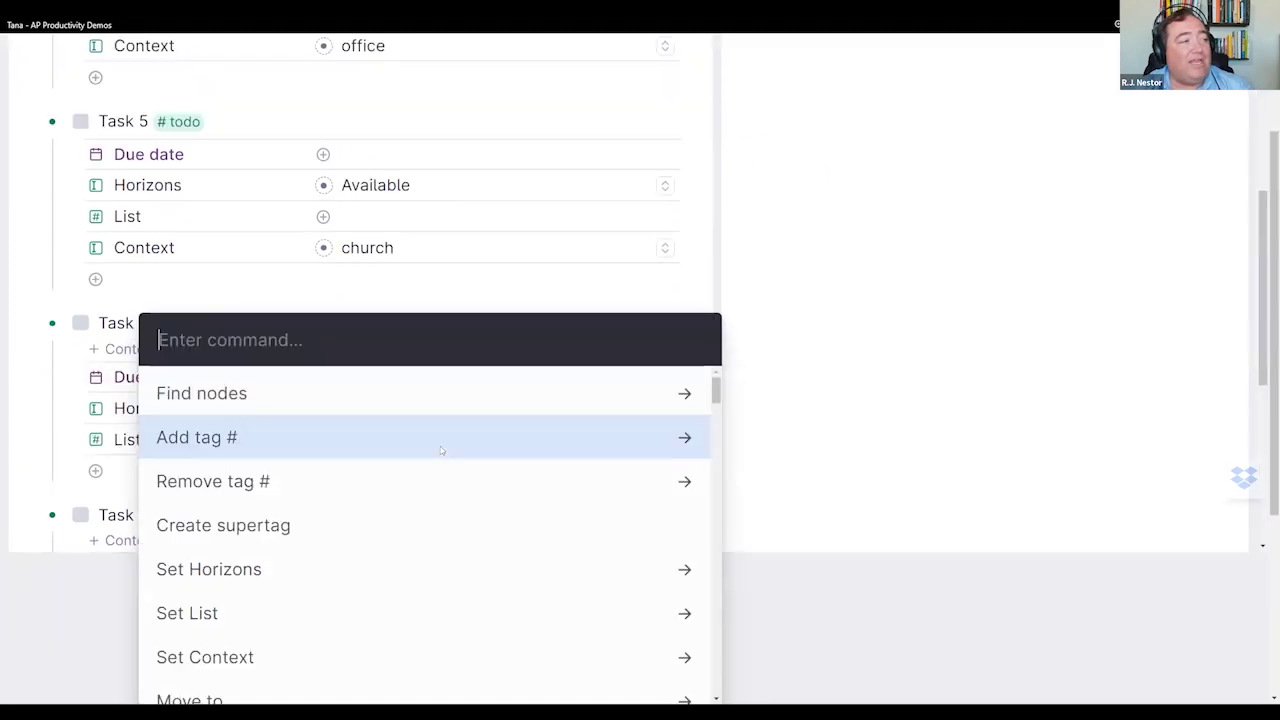
type("set")
key("Down")
key("Return")
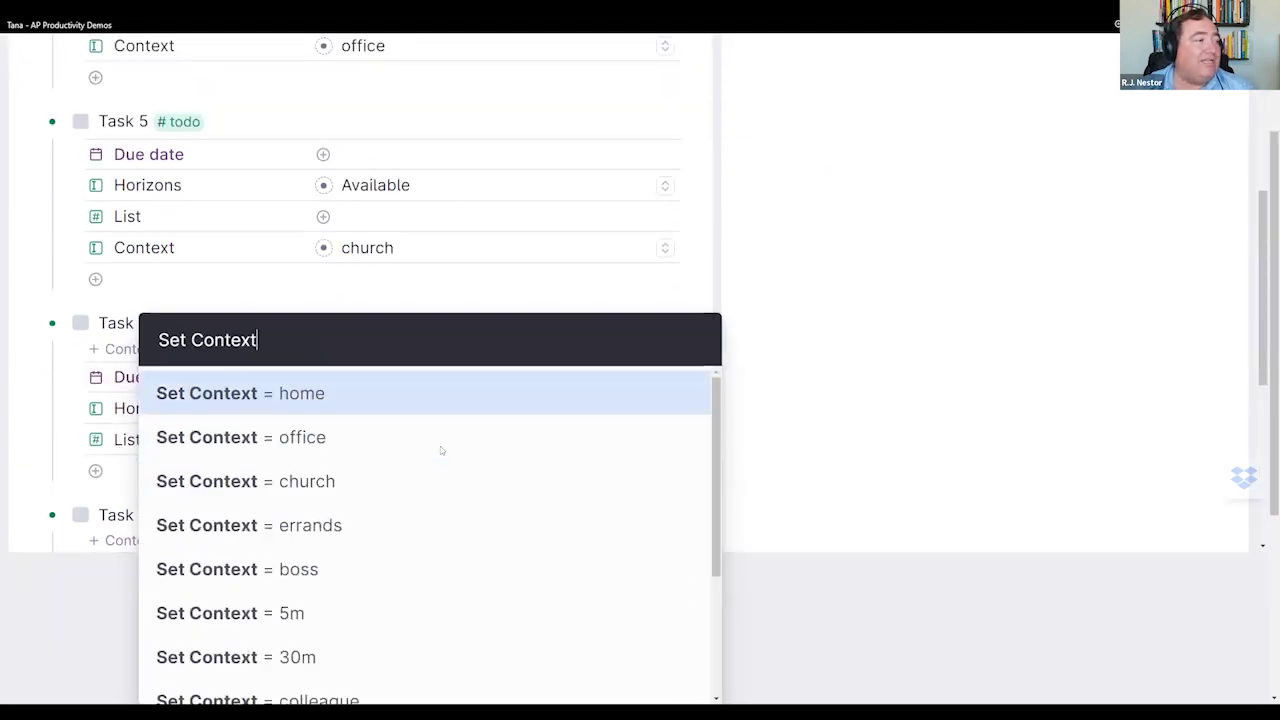
key("Down")
key("Down")
key("Down")
key("Down")
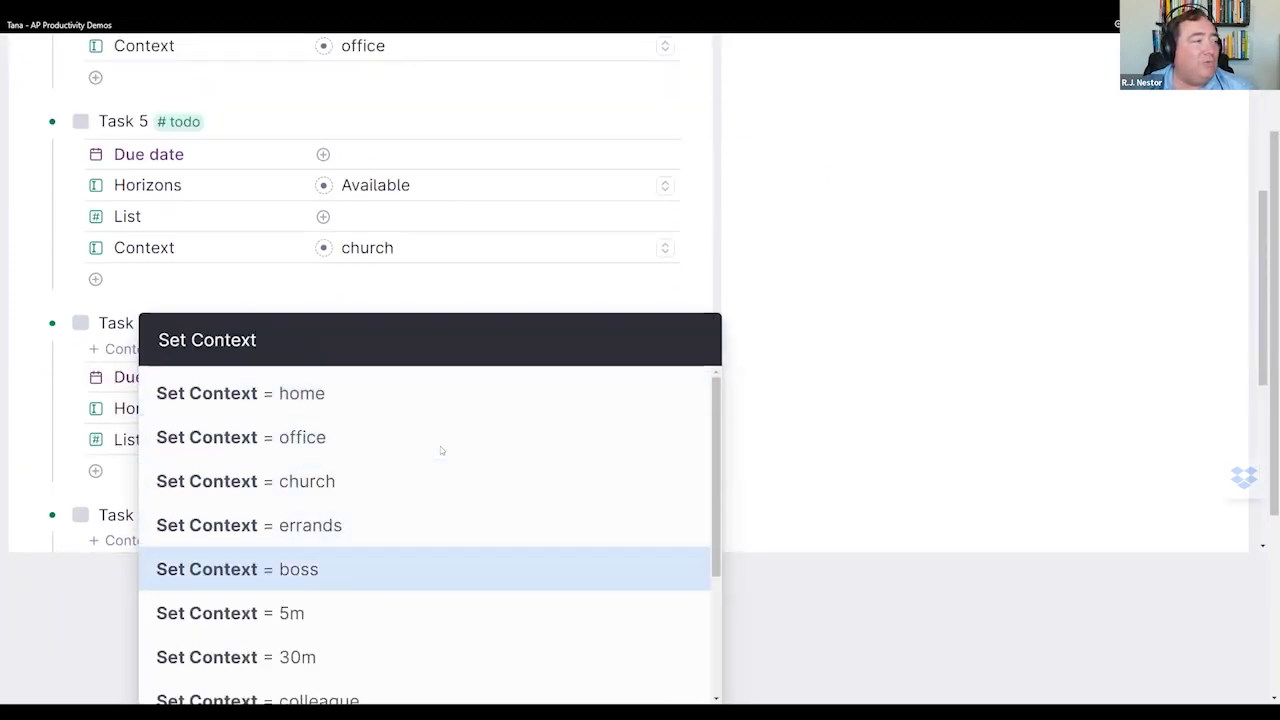
key("Return")
Step: Add the Context field to Task 7 and set it to office
scroll(438, 446, "down", 4)
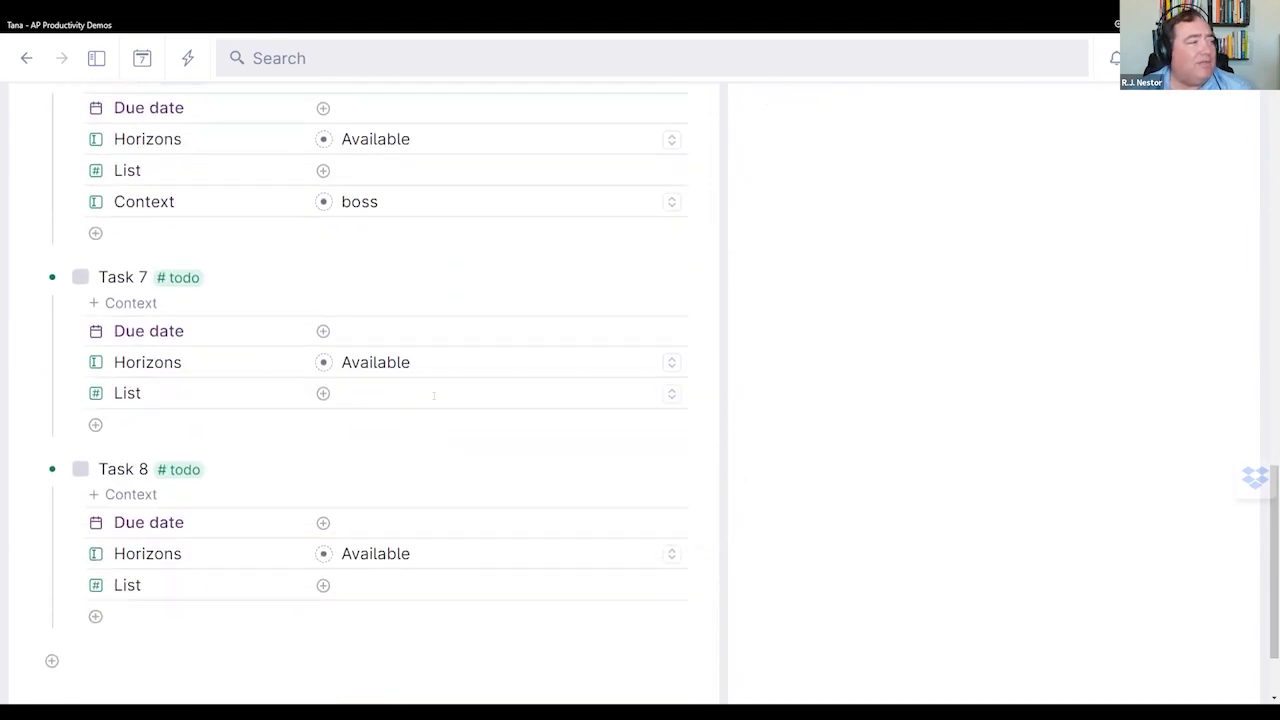
left_click(130, 303)
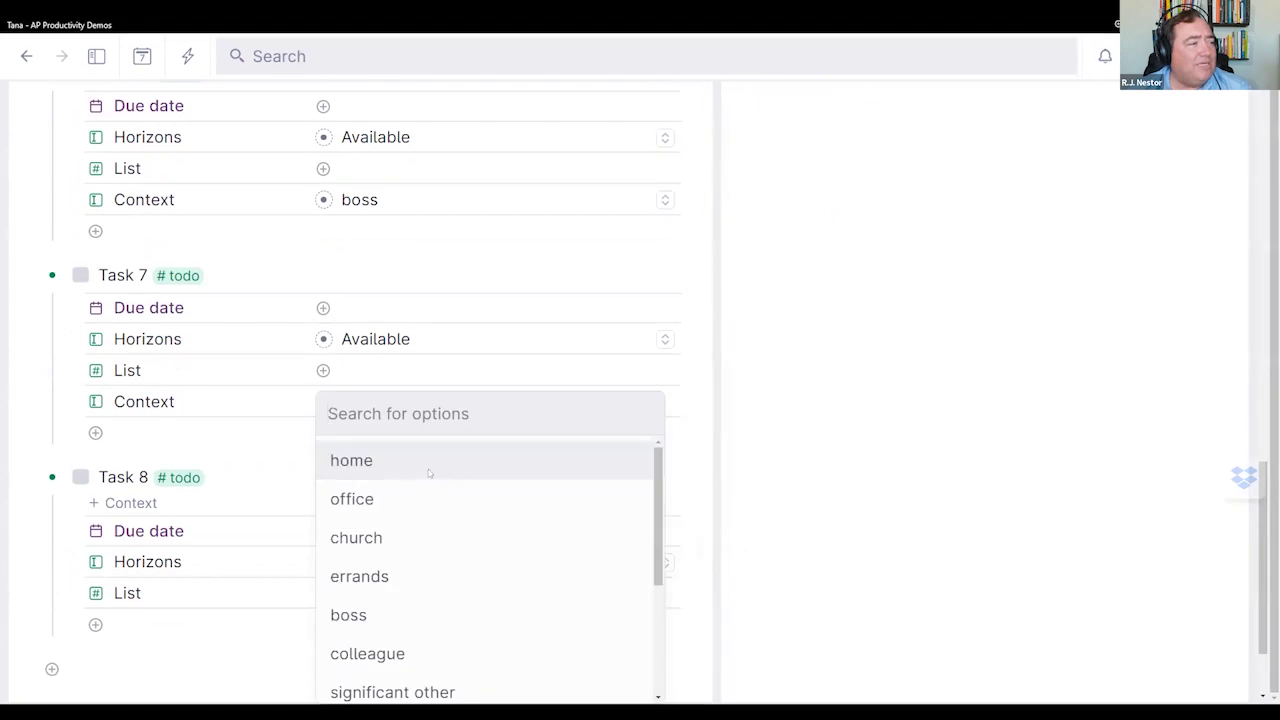
left_click(401, 492)
Step: Set the Context of Task 8 to church with the Set Context command
left_click(134, 479)
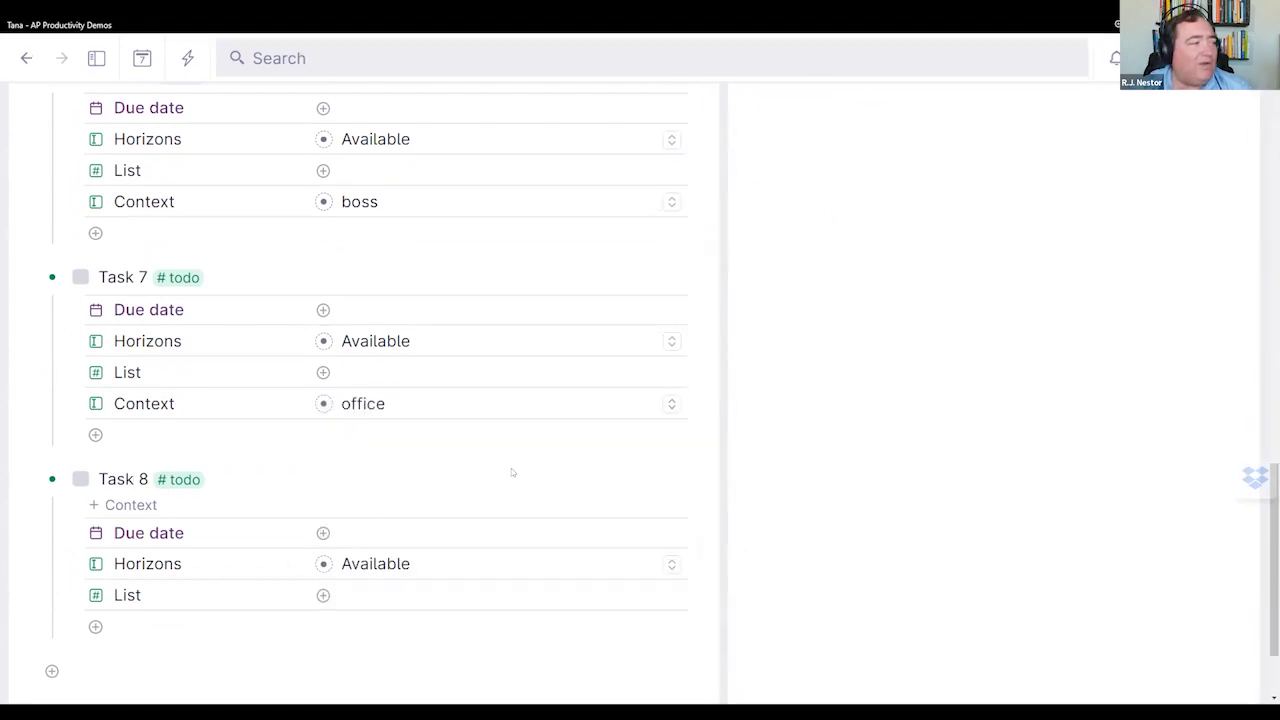
key("ctrl+k")
type("set")
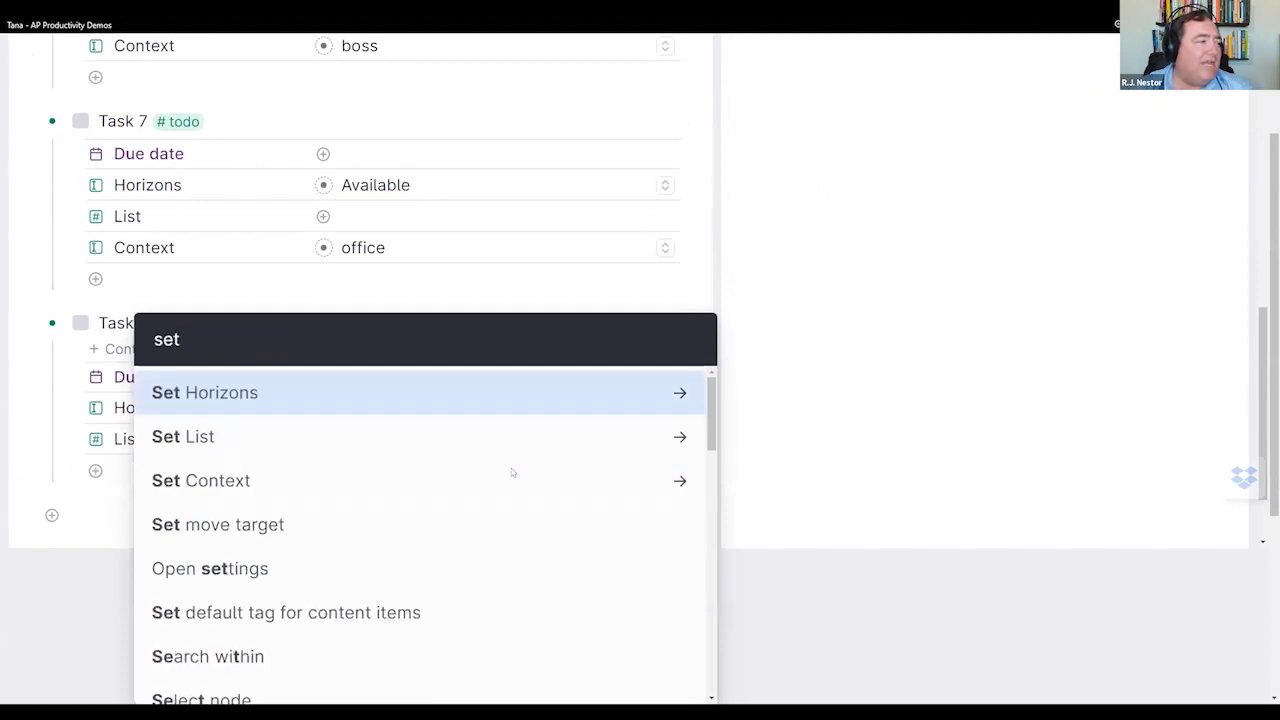
key("Down")
key("Down")
key("Return")
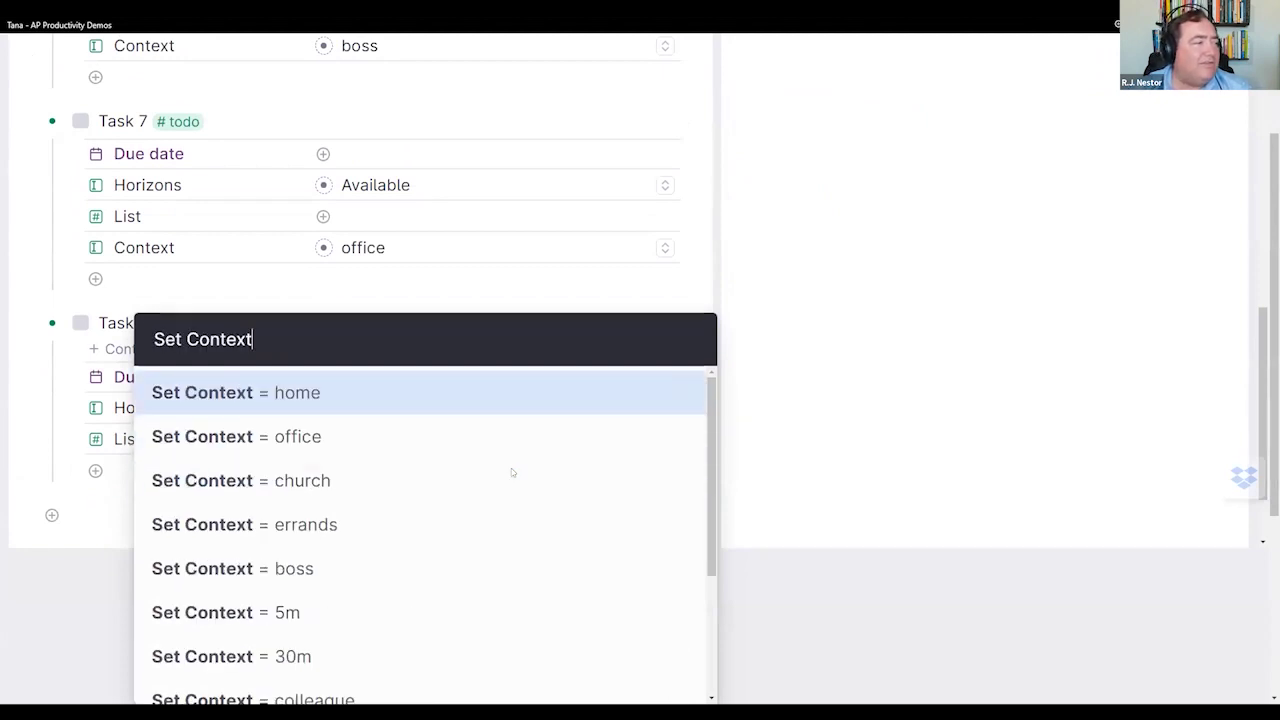
left_click(511, 471)
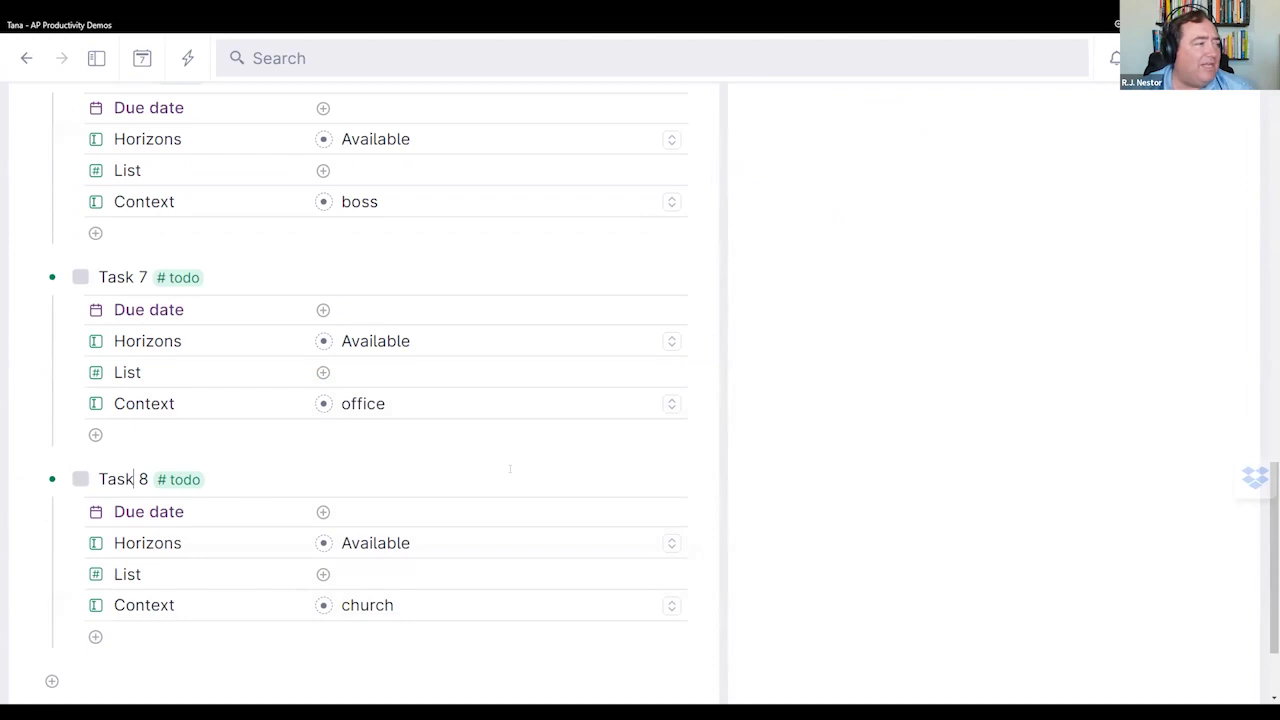
Step: Open the Task Review Dashboard and check the fields of each todo listed under Available Tasks
scroll(510, 468, "up", 5)
scroll(510, 468, "up", 3)
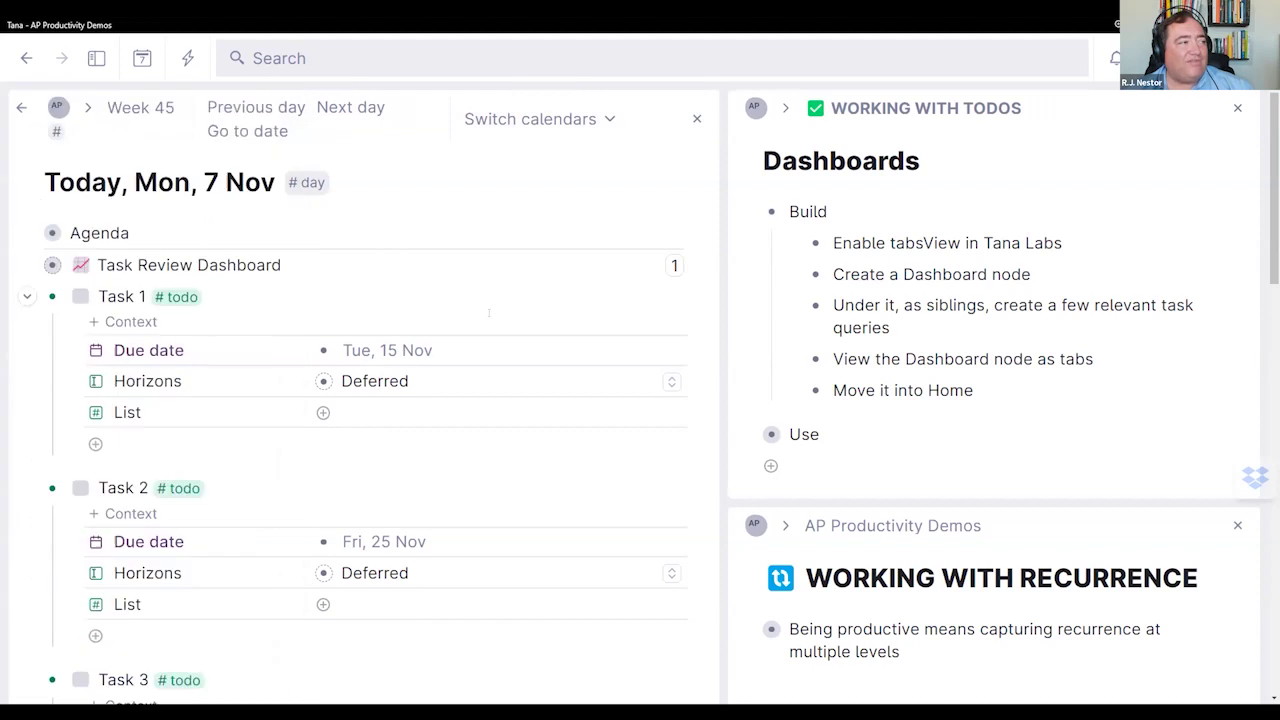
left_click(52, 265)
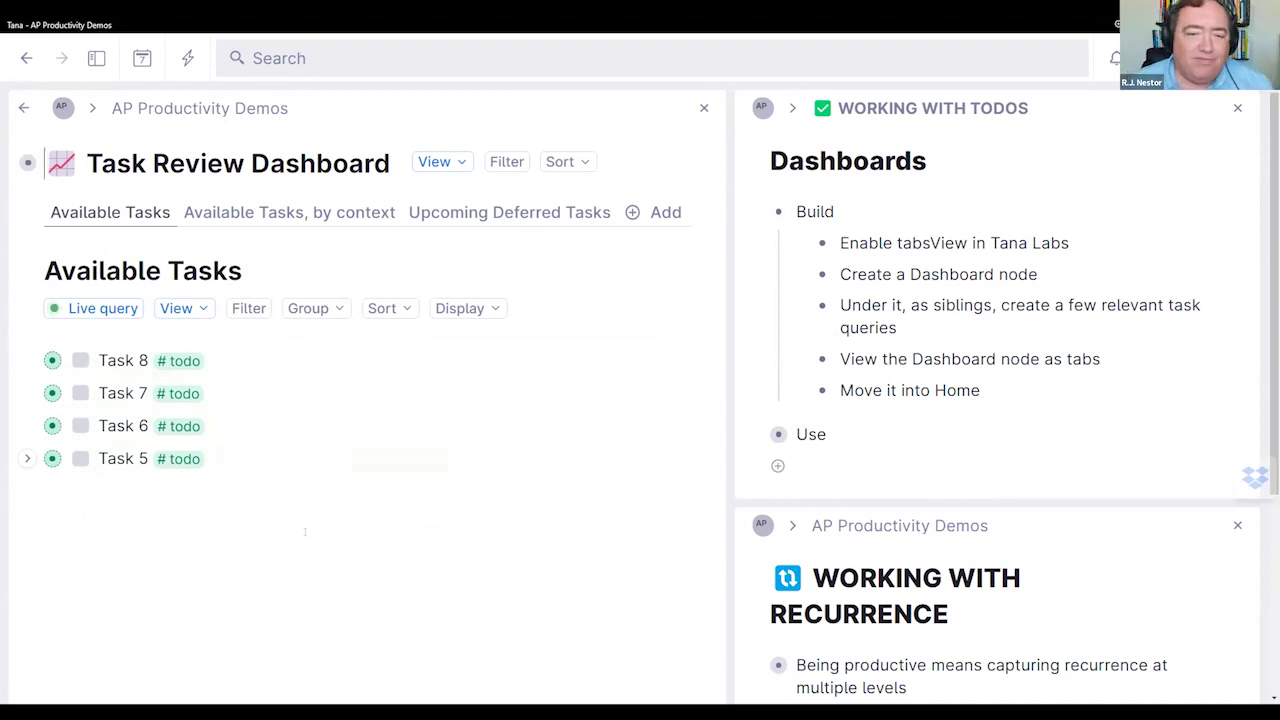
left_click(27, 459)
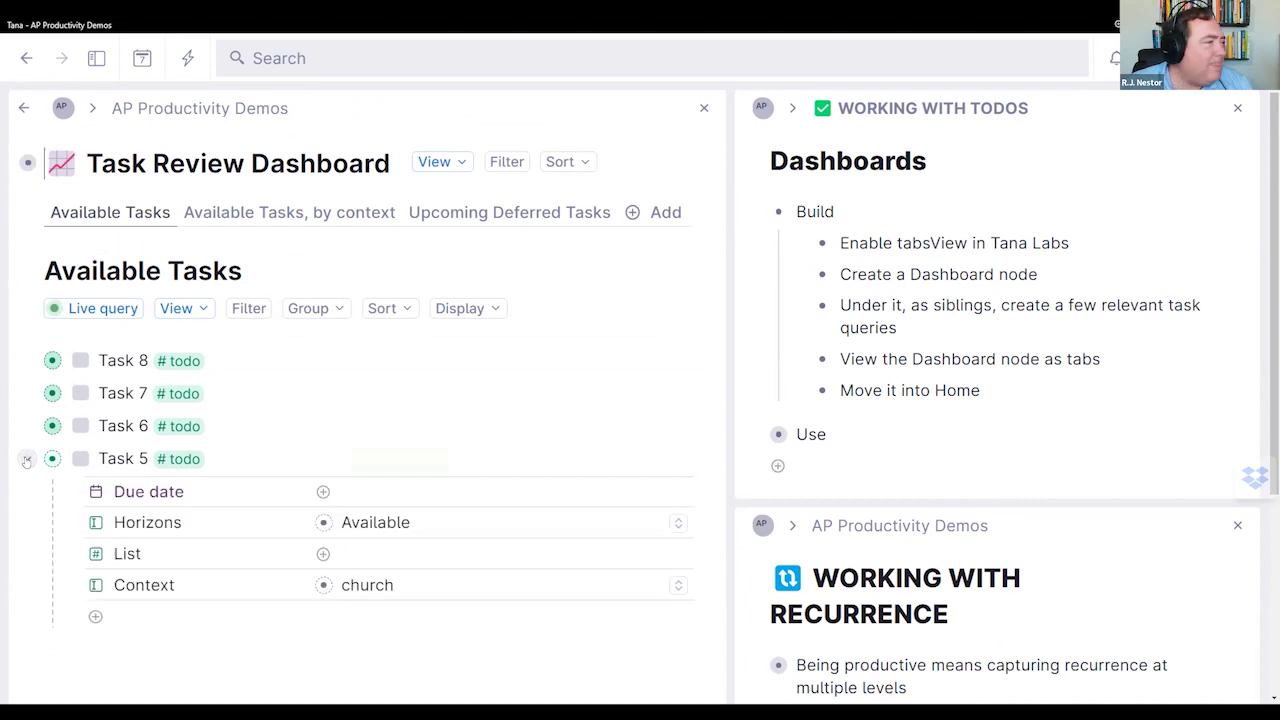
left_click(27, 459)
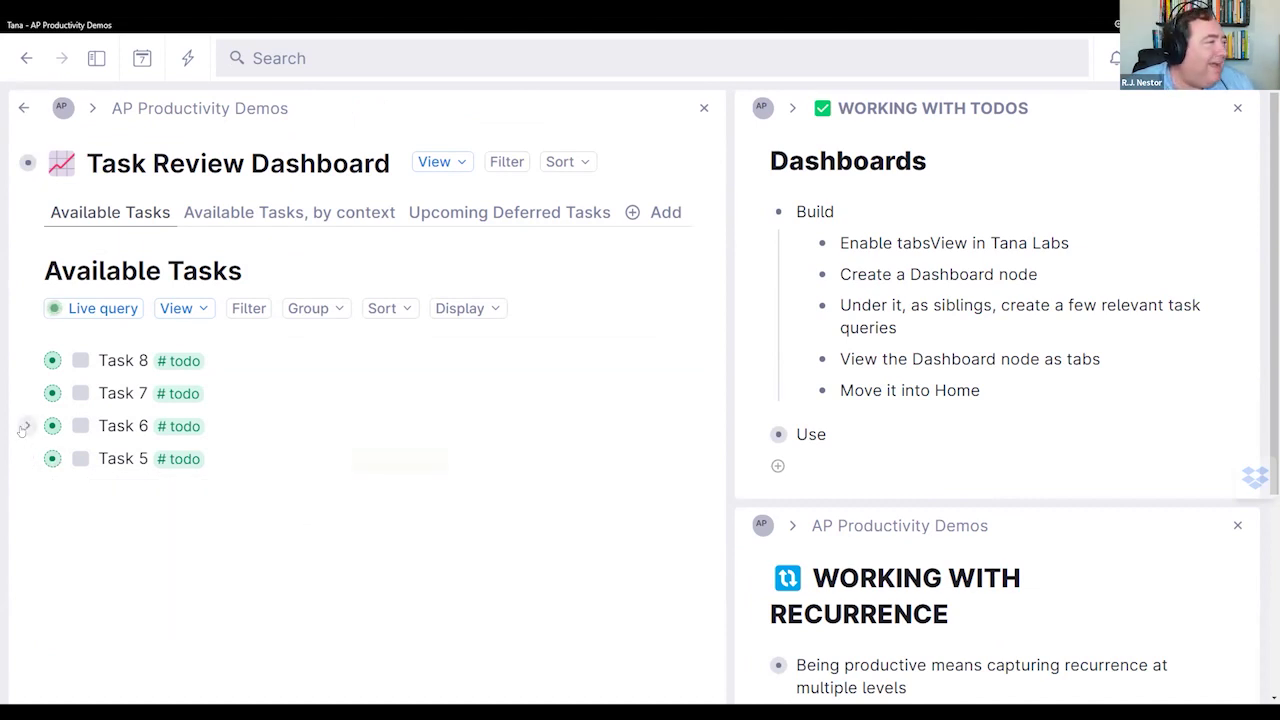
left_click(24, 426)
left_click(24, 426)
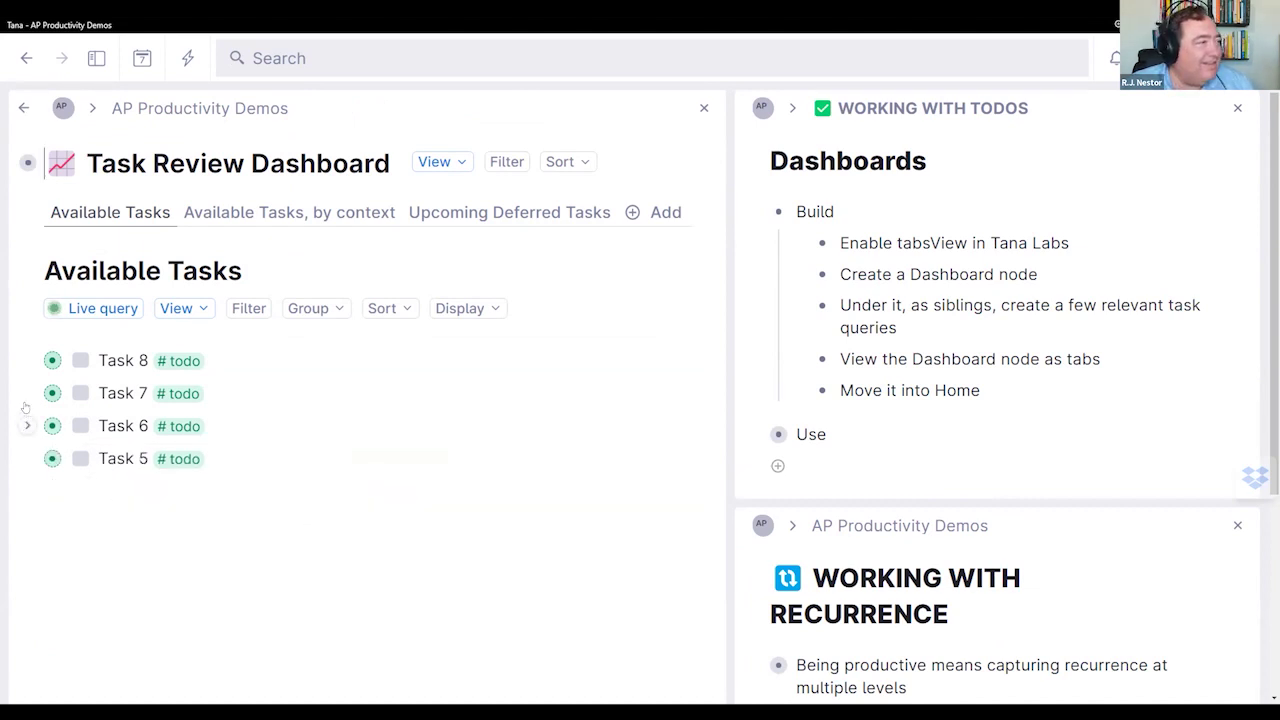
left_click(27, 393)
left_click(27, 393)
left_click(27, 361)
left_click(27, 361)
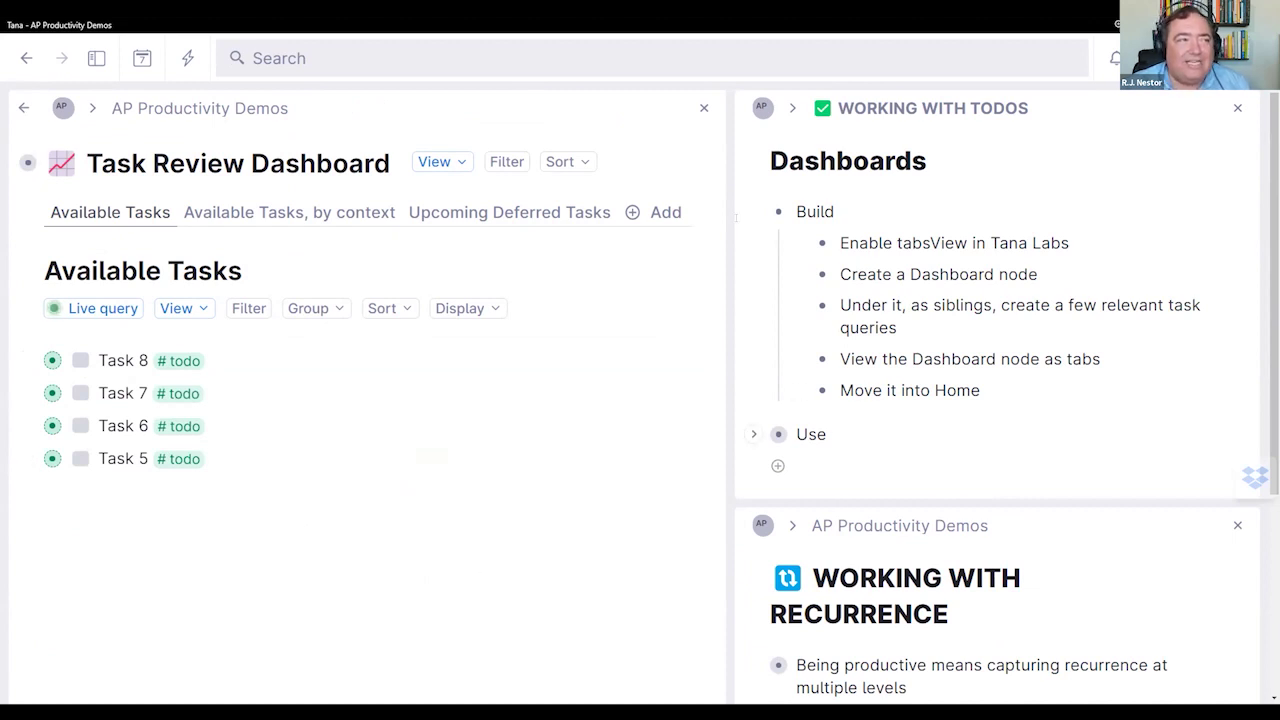
Step: Collapse the Build notes and expand Use in the Dashboards outline, highlighting the item on recurring tasks that prompt reviews
left_click(753, 211)
left_click(753, 243)
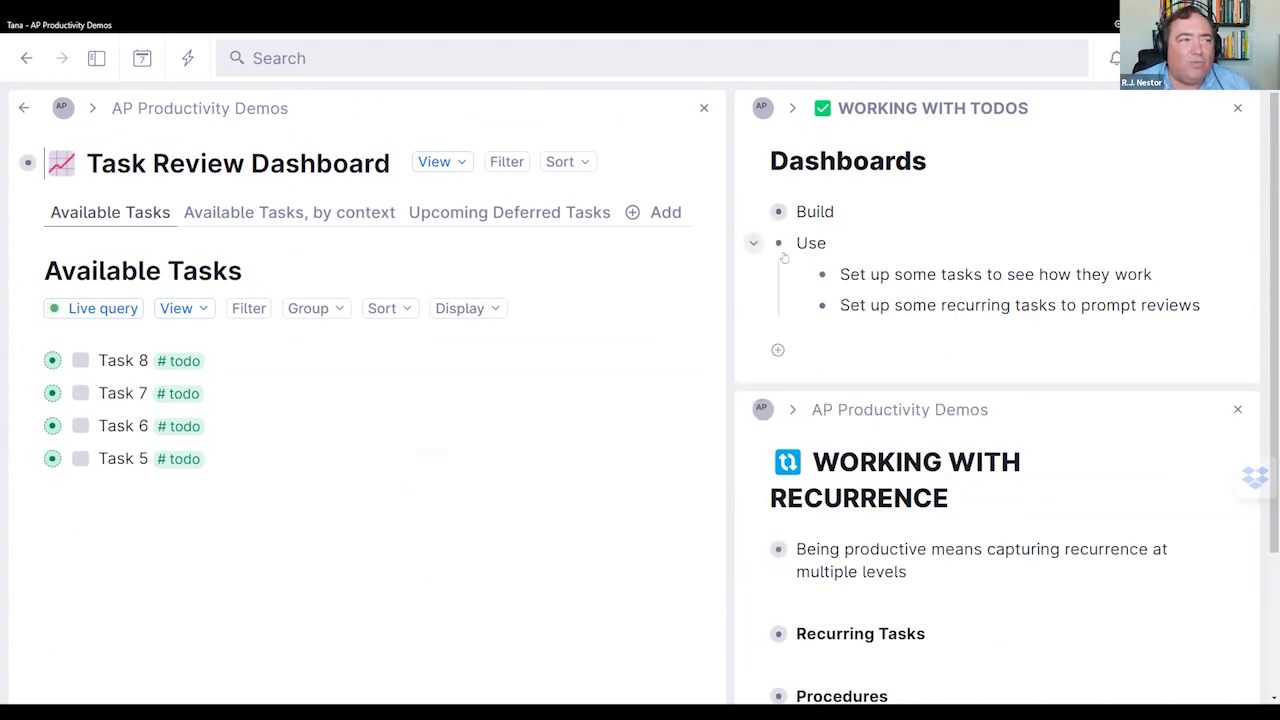
triple_click(905, 296)
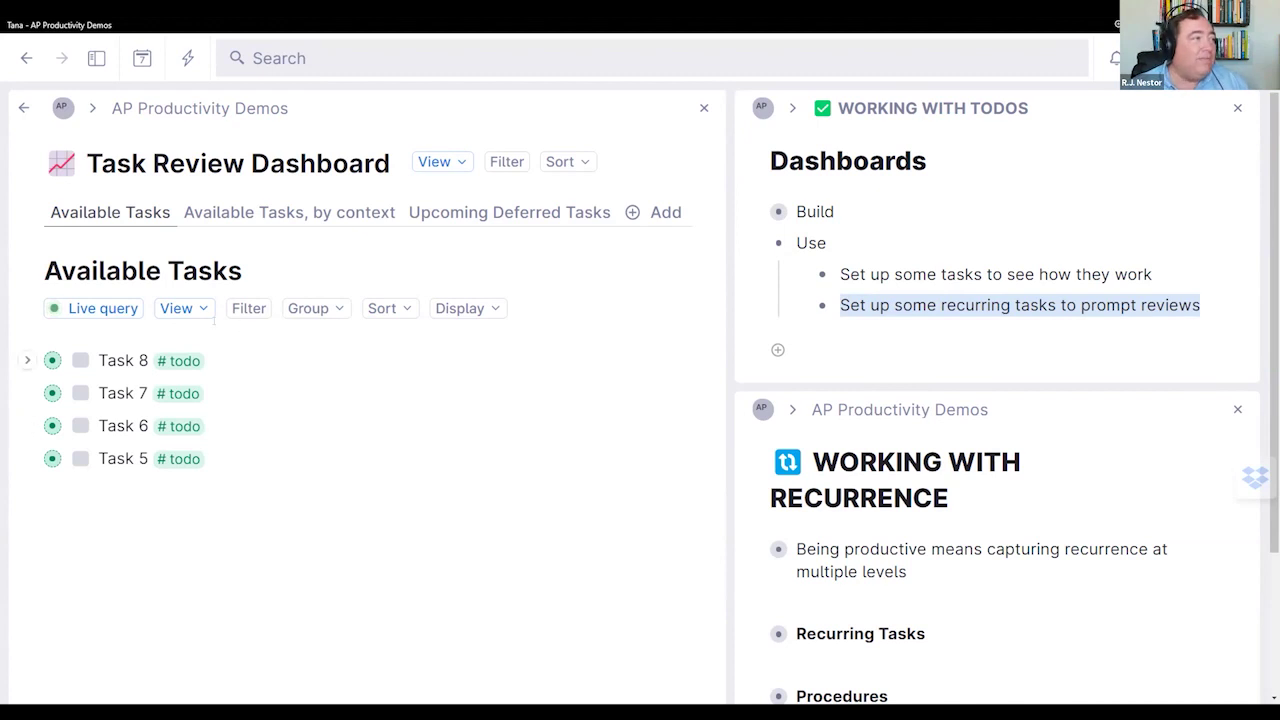
Step: Display the Available Tasks query as a table and save that view for everyone
left_click(206, 311)
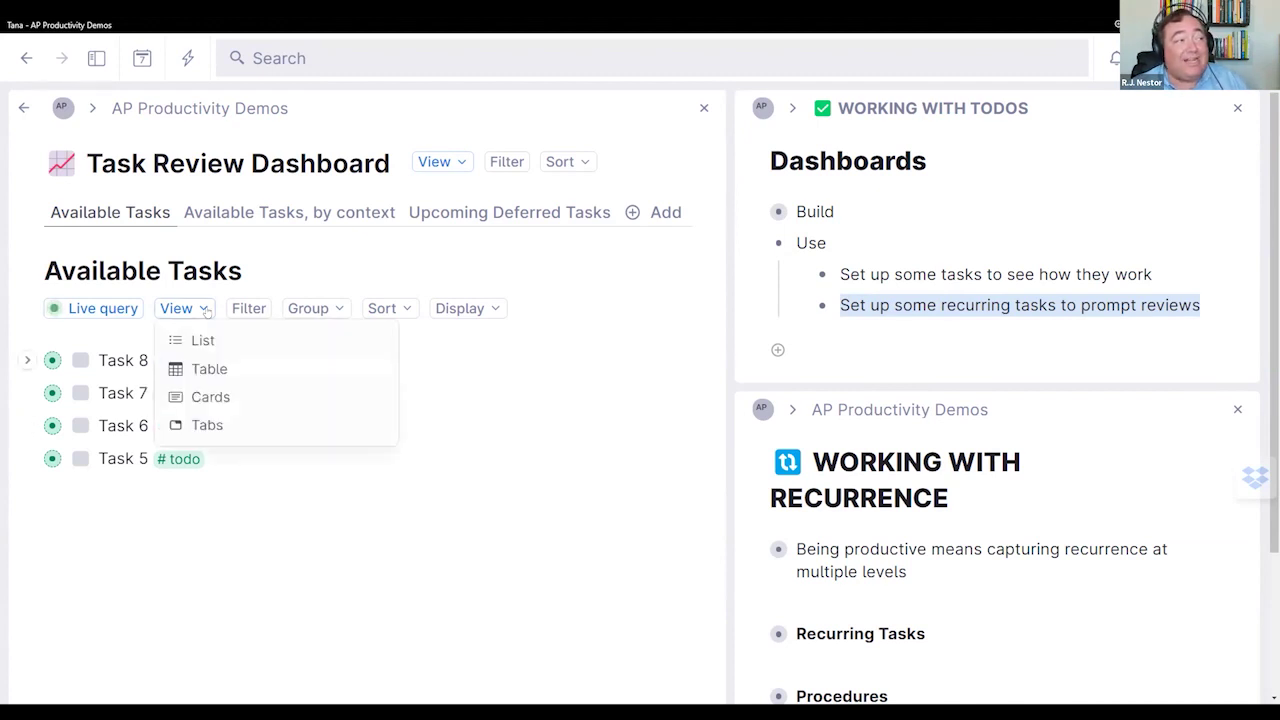
left_click(207, 369)
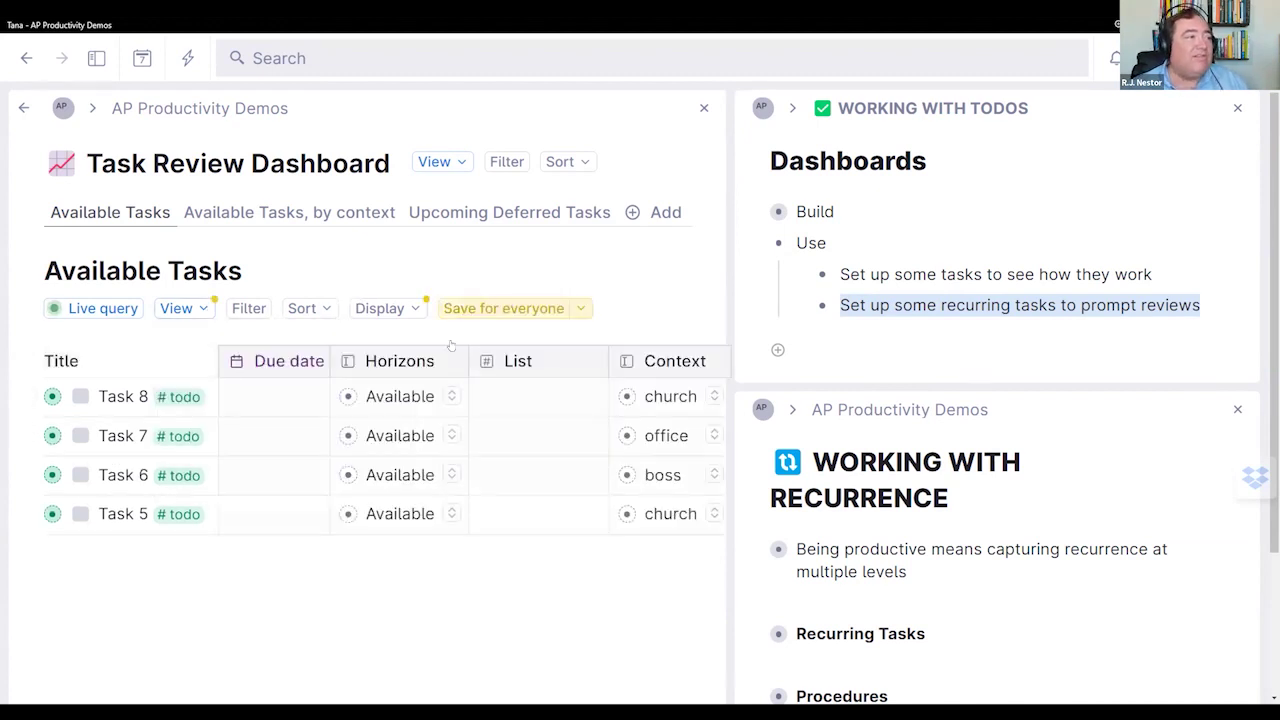
left_click(481, 311)
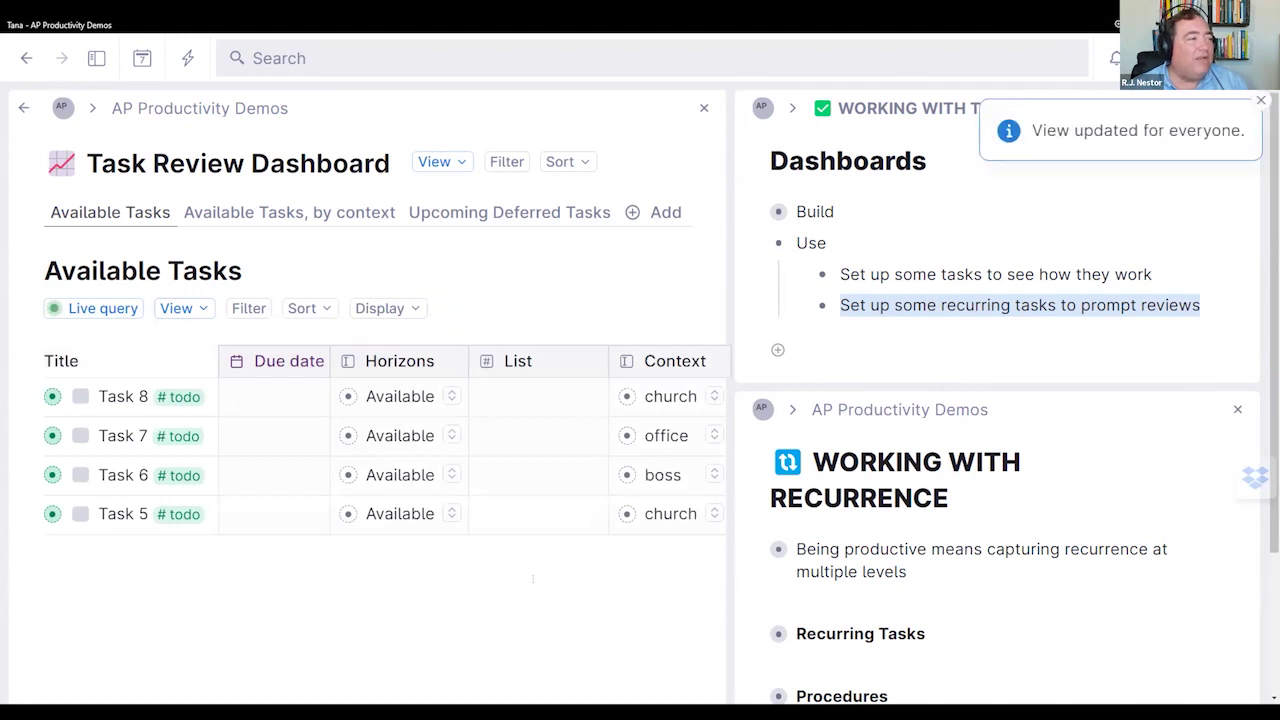
Step: Try changing Task 8's Horizons to This Week from the Available Tasks table, and restore it to Available
left_click(453, 396)
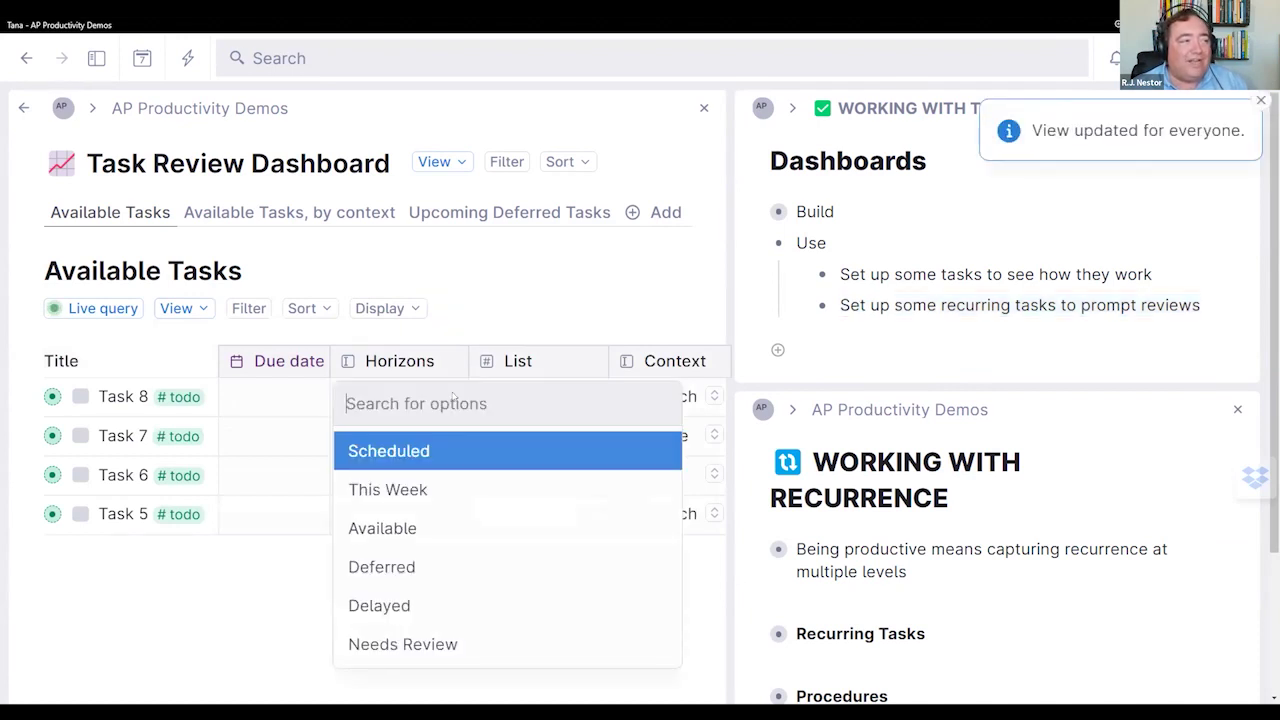
left_click(445, 489)
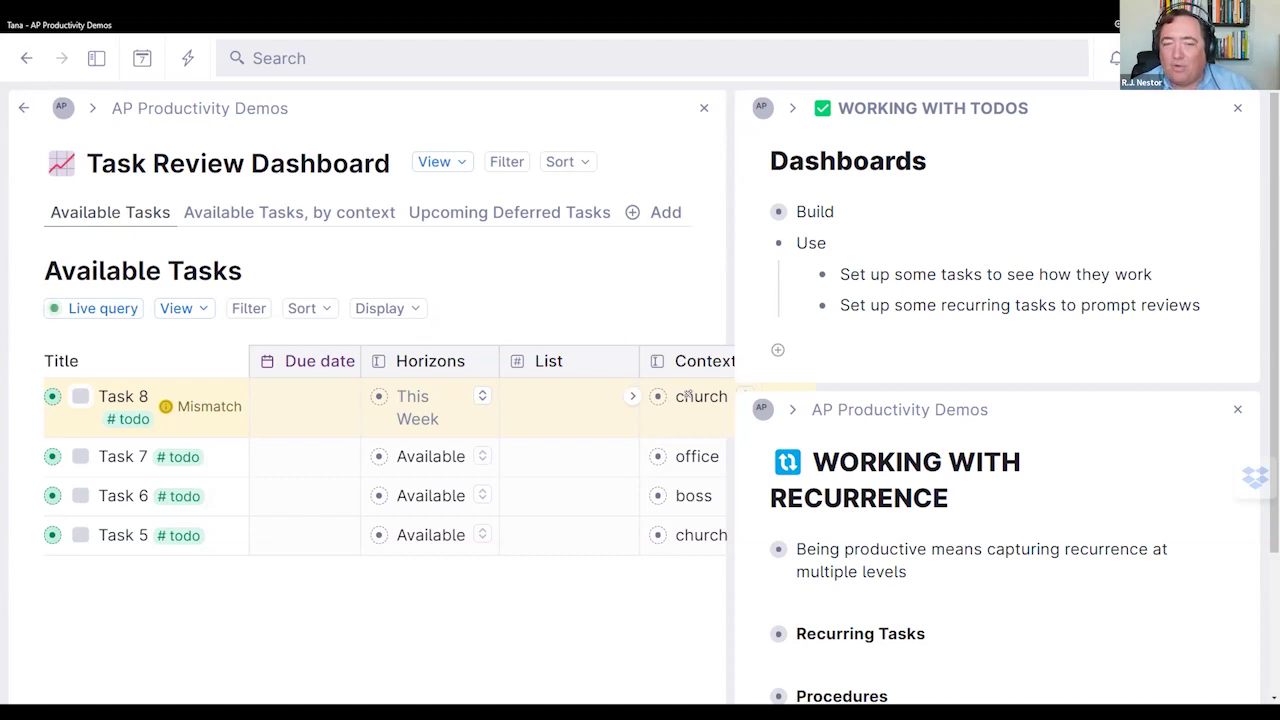
left_click(482, 396)
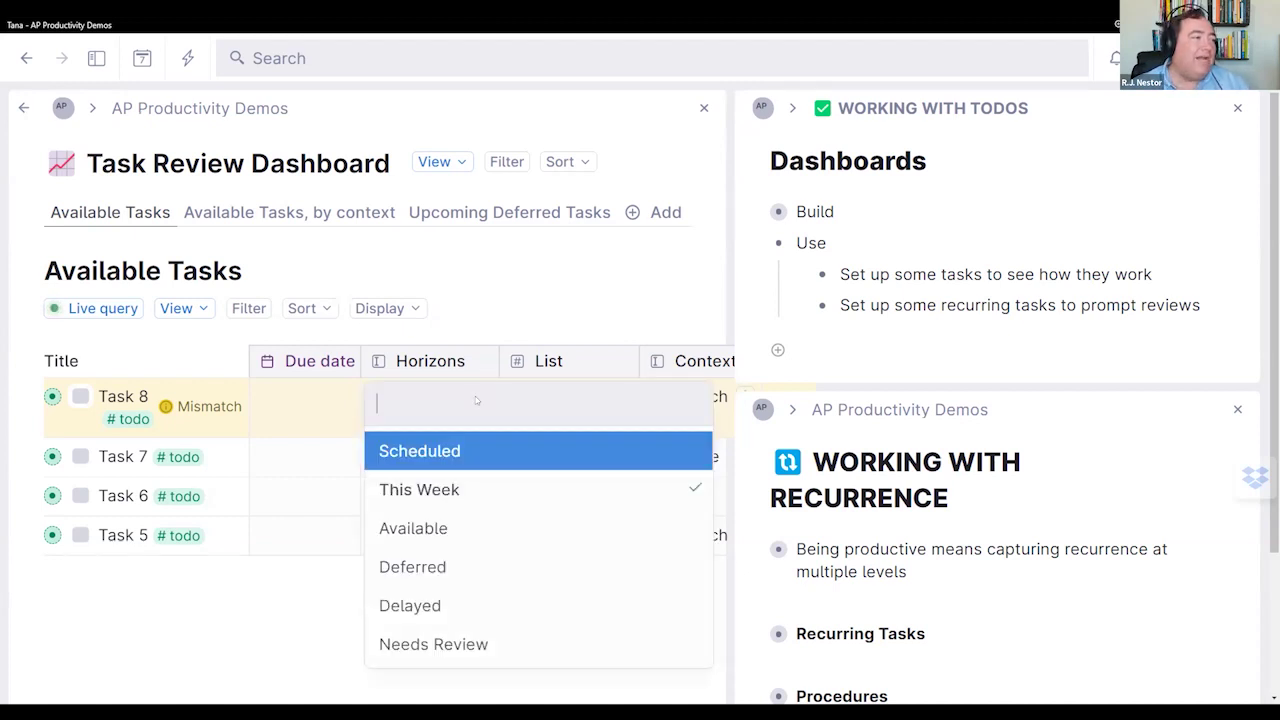
left_click(445, 528)
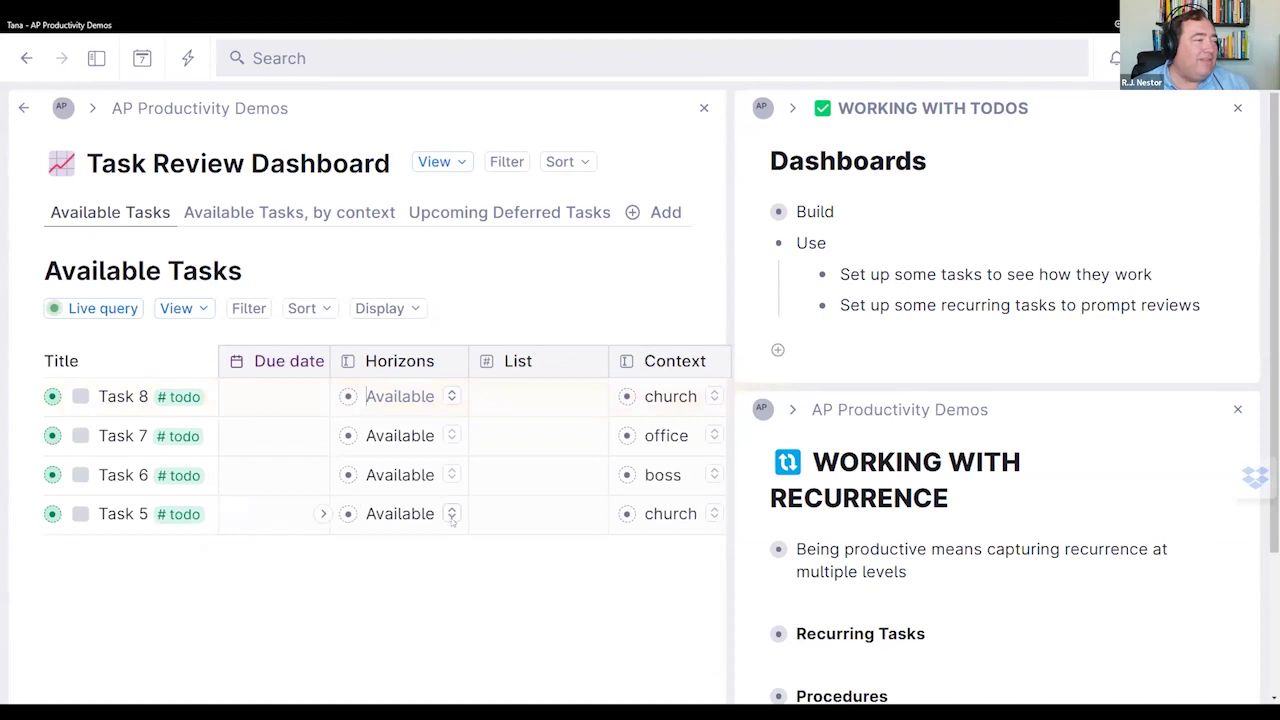
Step: Try changing Task 5's Horizons to Delayed in the Available Tasks table, and restore it to Available
left_click(449, 514)
left_click(410, 641)
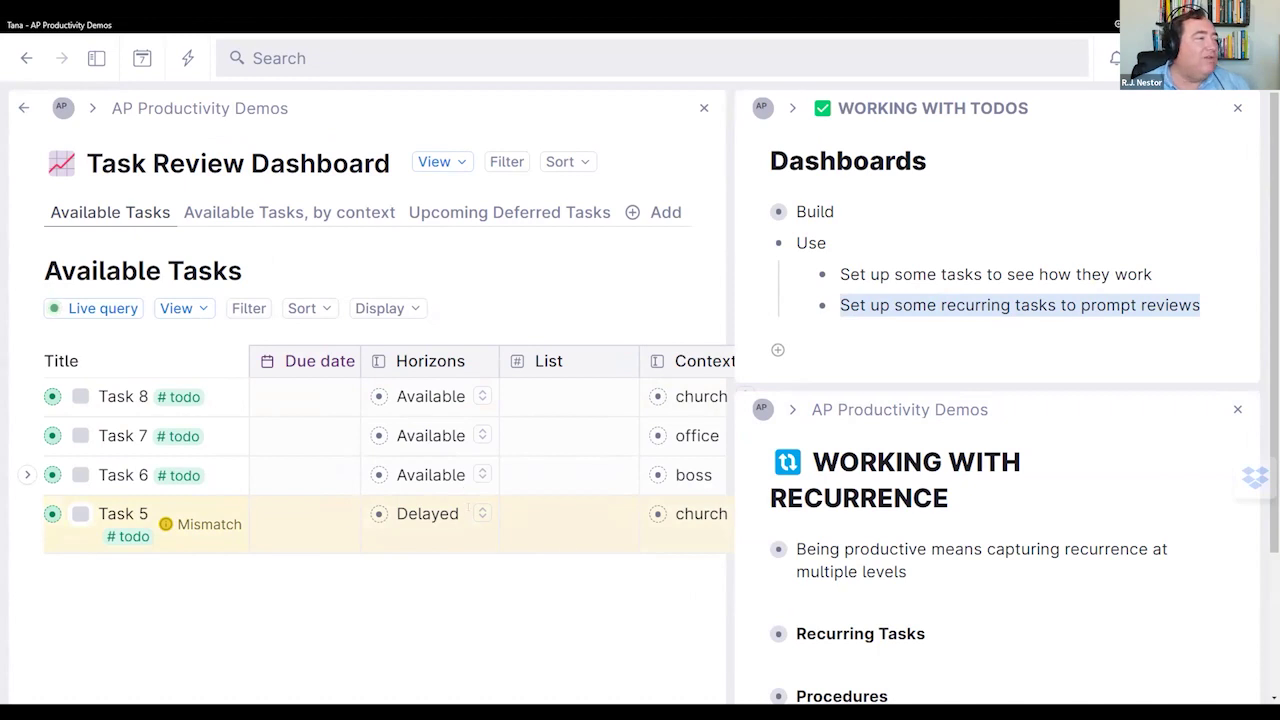
left_click(480, 512)
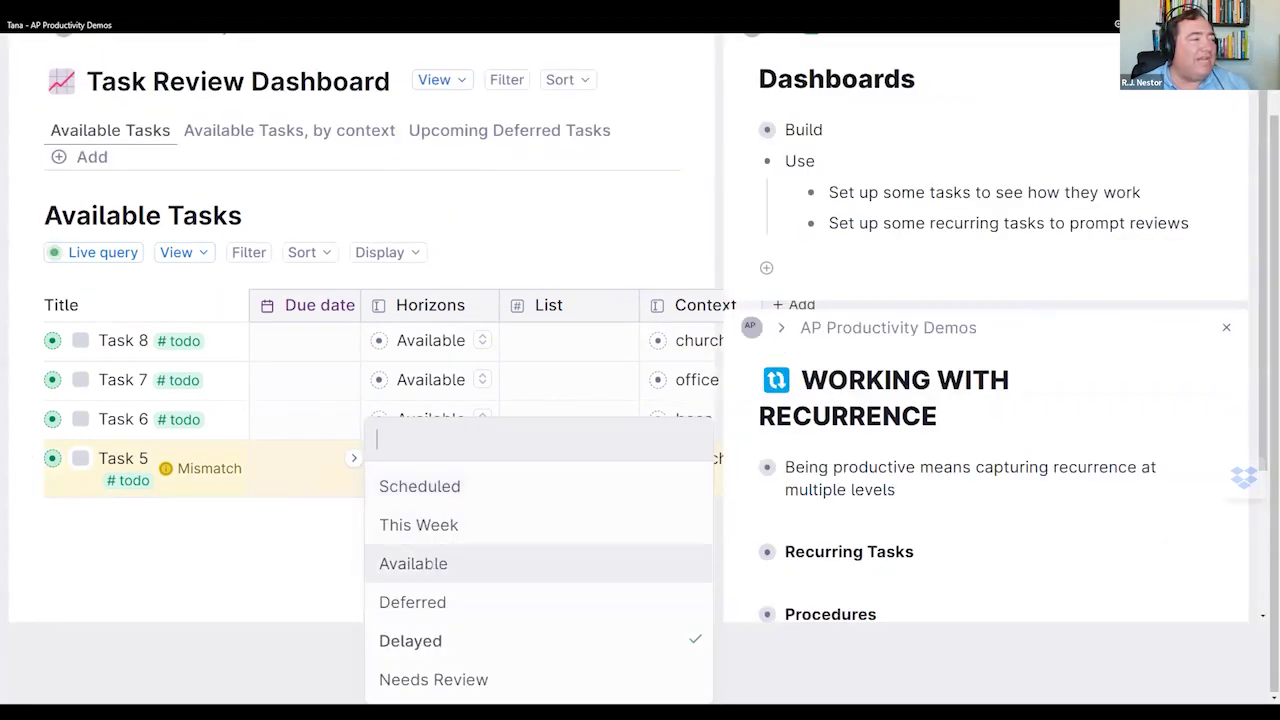
left_click(450, 563)
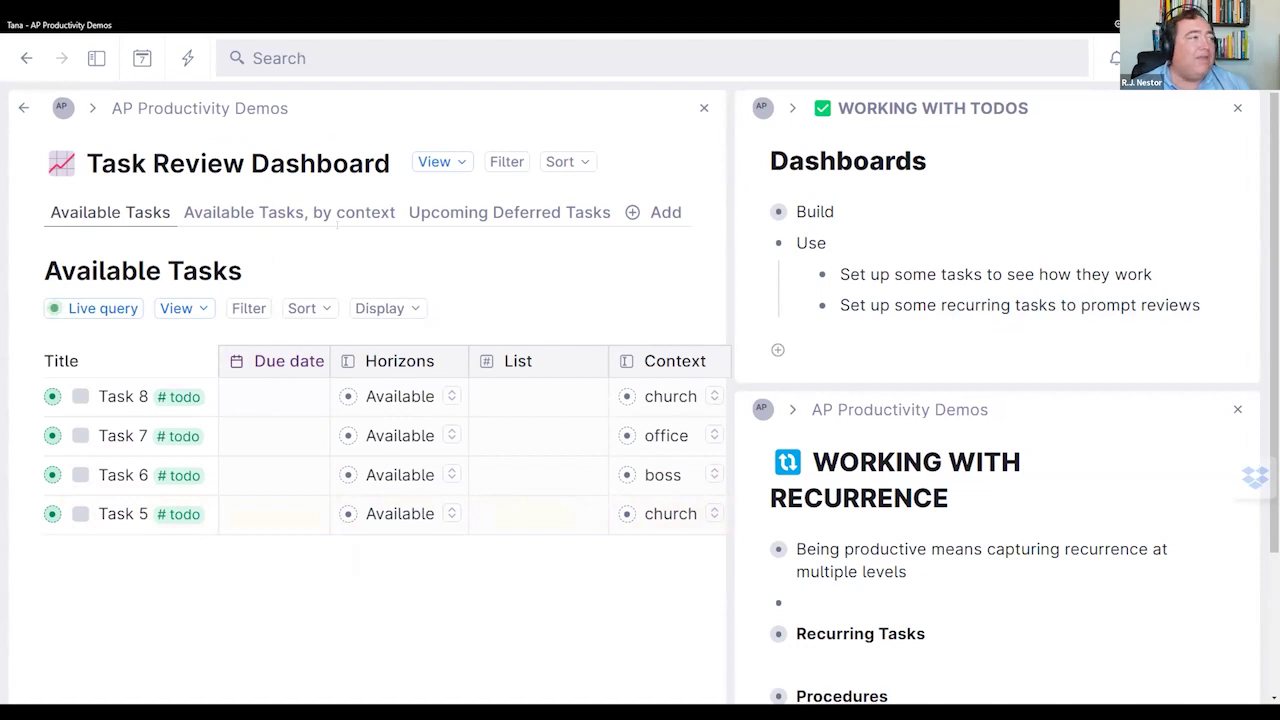
Step: Examine how the todos are grouped in the Available Tasks, by context query
left_click(323, 214)
scroll(300, 460, "down", 3)
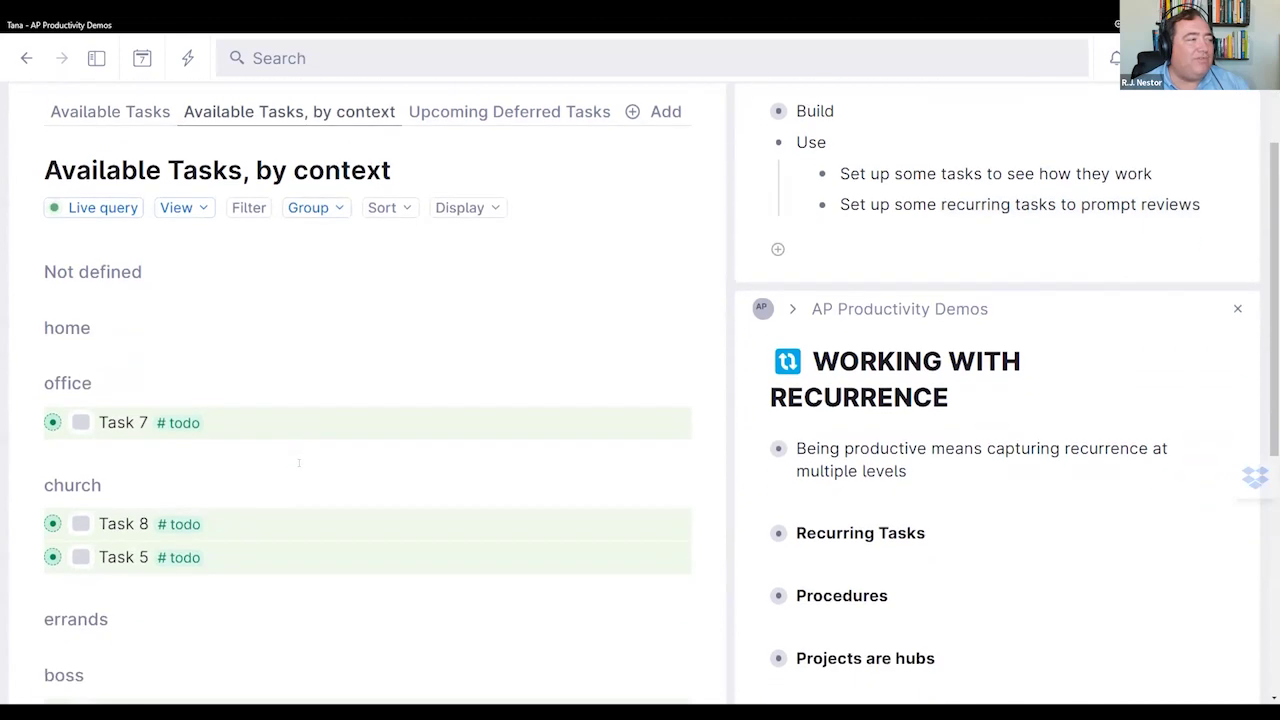
scroll(298, 462, "down", 4)
scroll(298, 462, "up", 3)
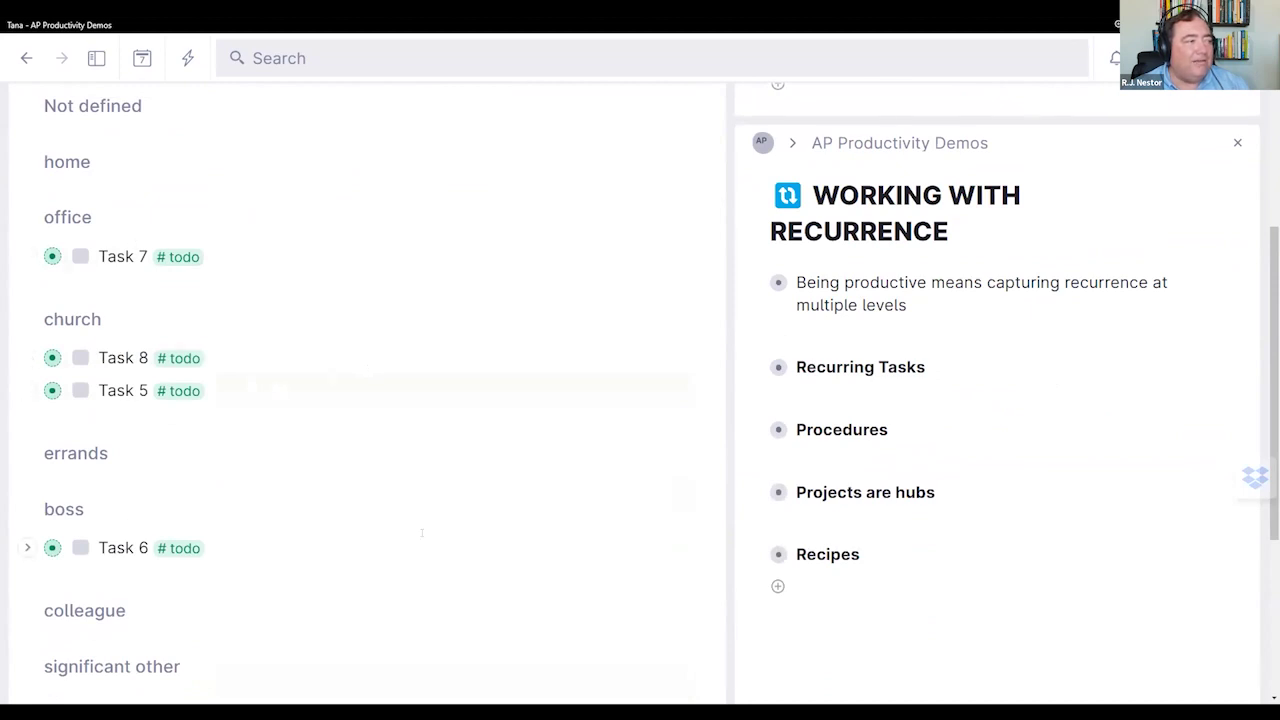
scroll(422, 533, "up", 1)
scroll(422, 533, "up", 3)
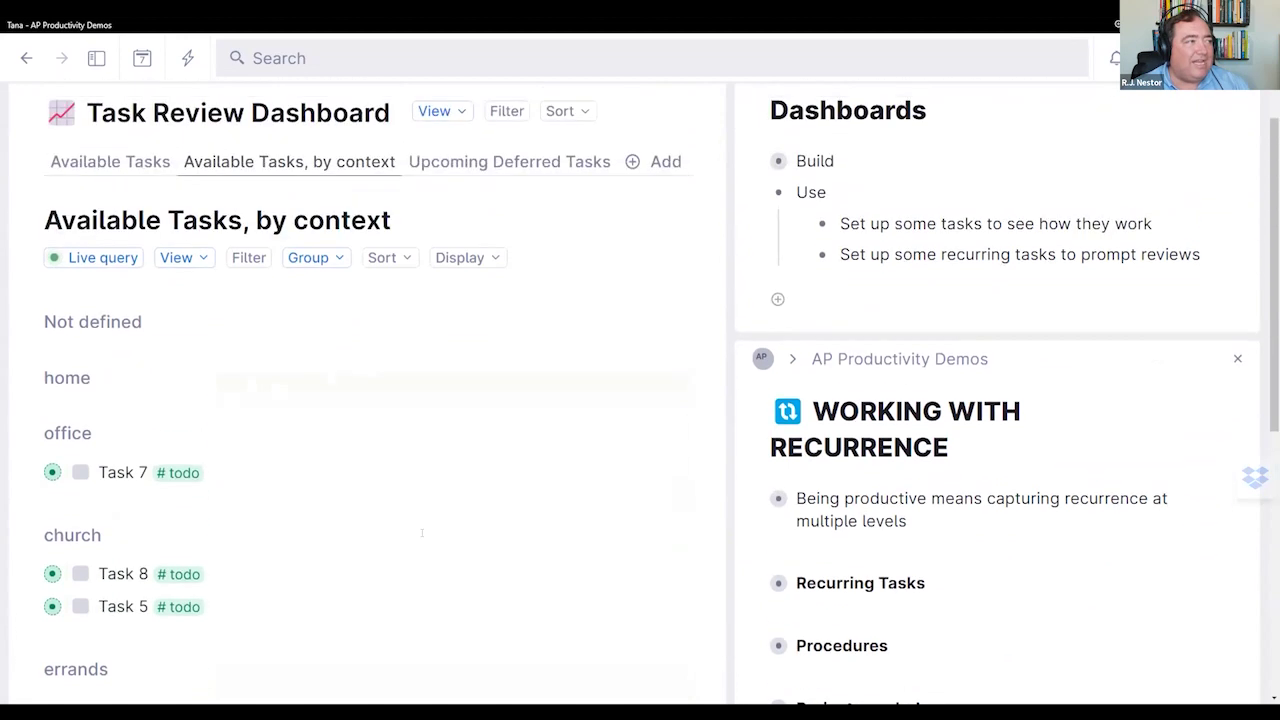
scroll(422, 533, "down", 3)
scroll(422, 533, "up", 3)
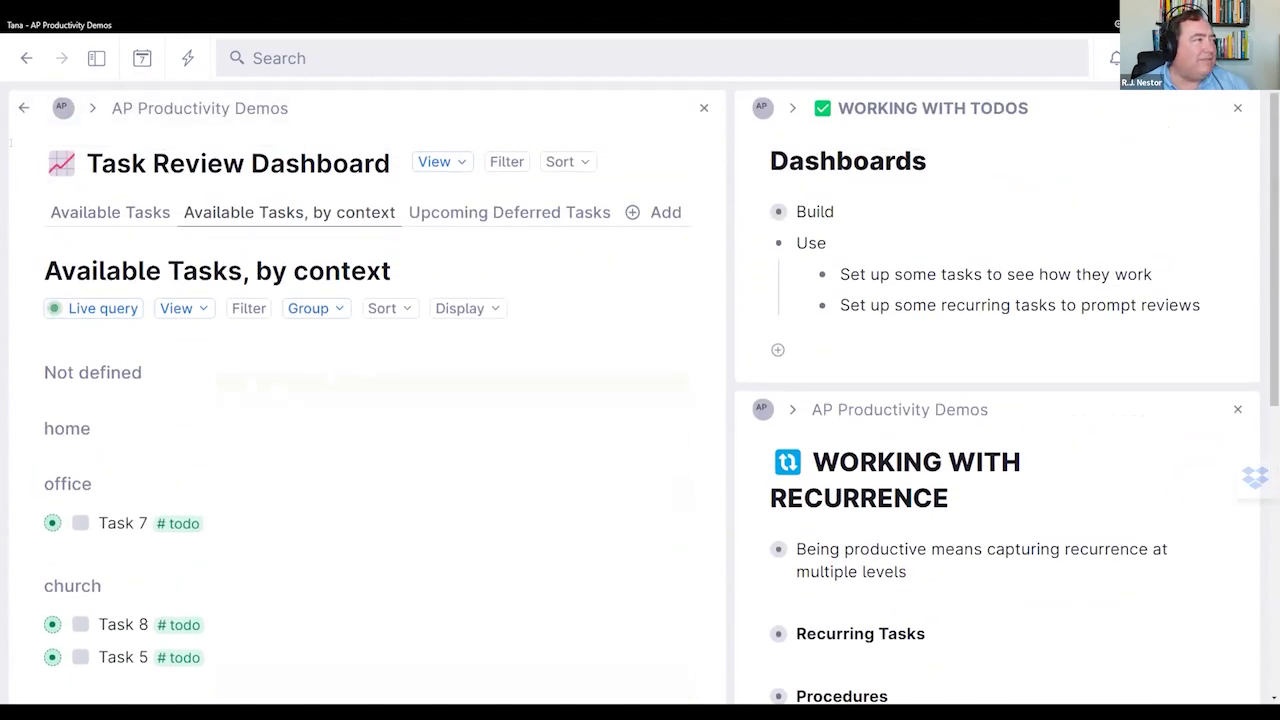
Step: Return to today's page and check the Horizons and Context values of the sample todos, particularly Task 4
left_click(22, 108)
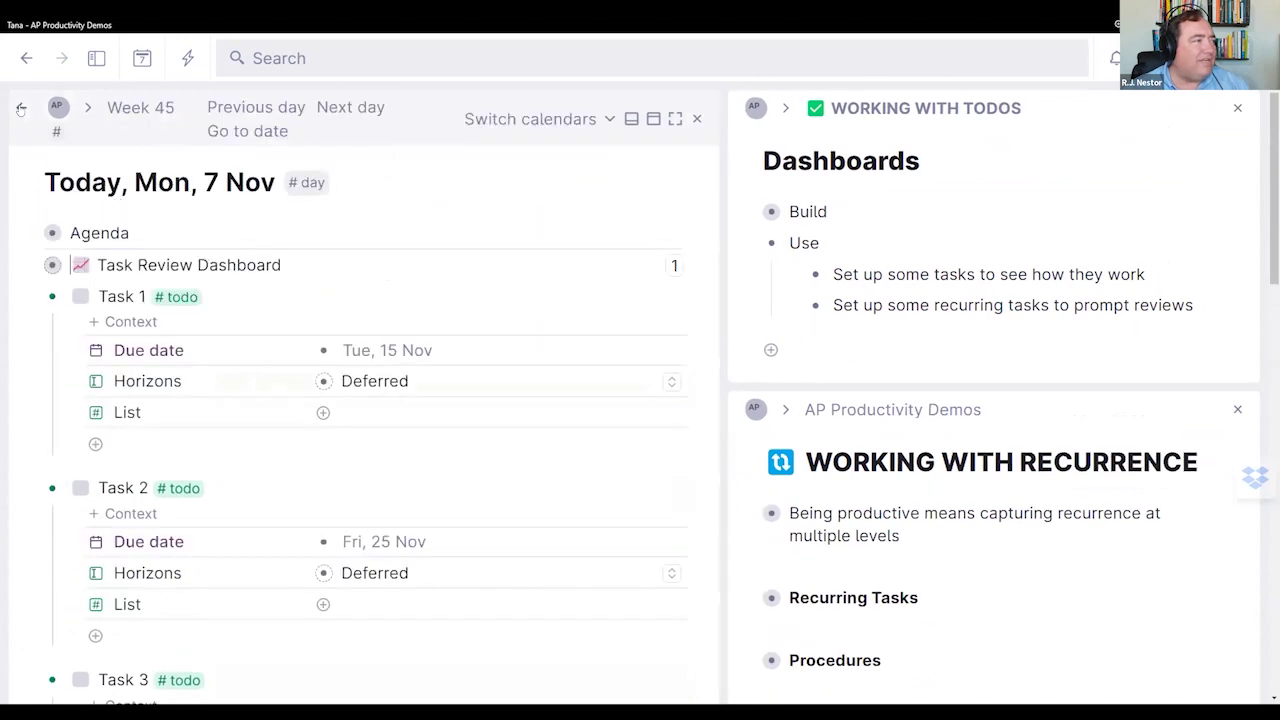
scroll(175, 385, "down", 4)
scroll(175, 385, "down", 1)
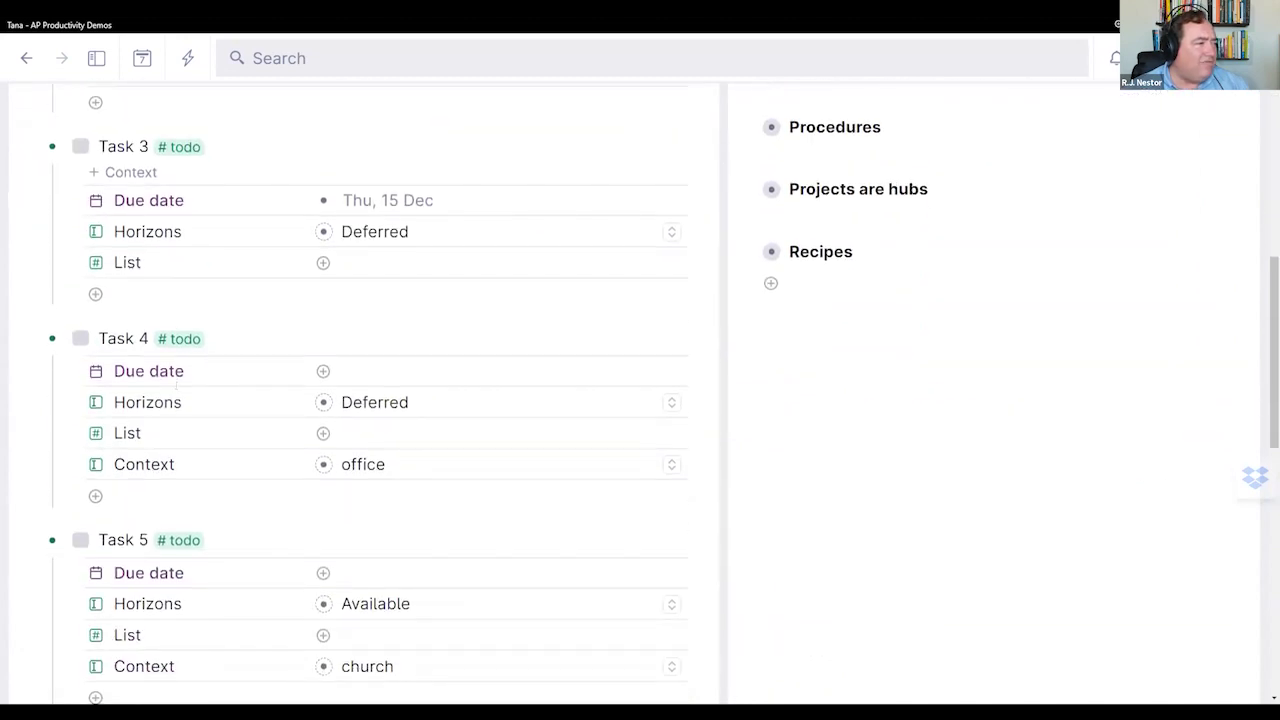
scroll(176, 386, "down", 1)
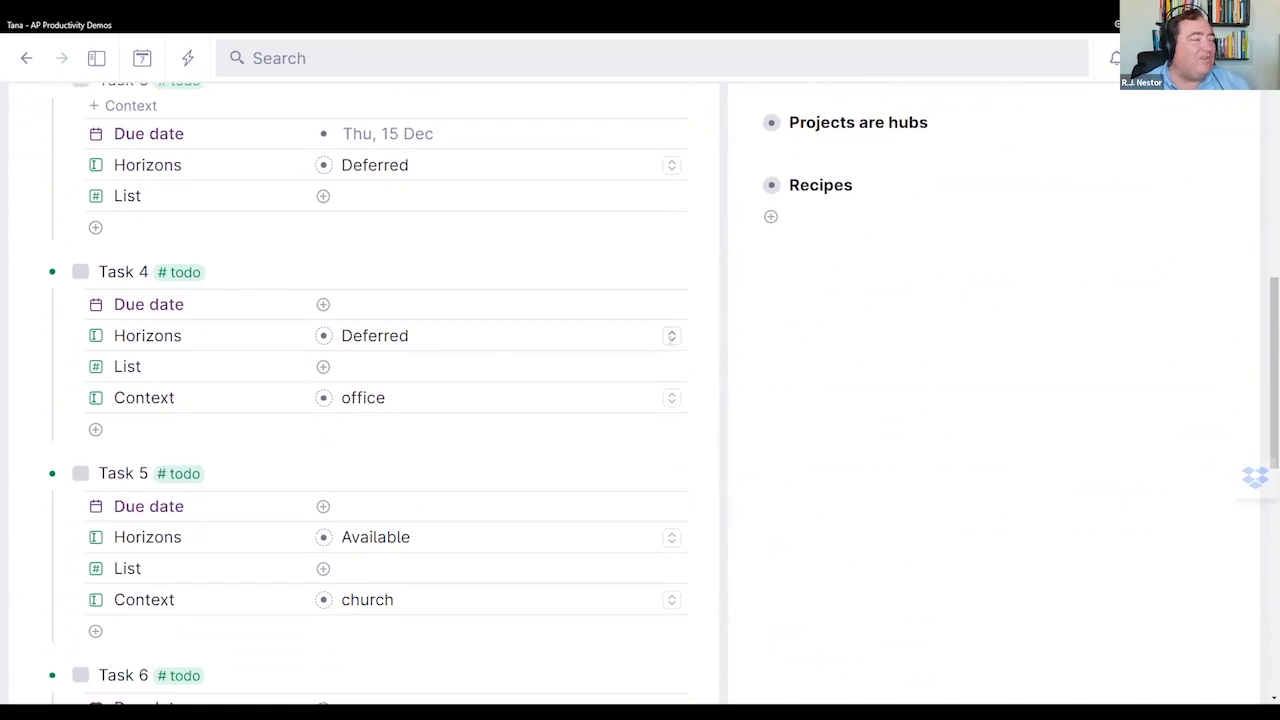
scroll(455, 432, "down", 9)
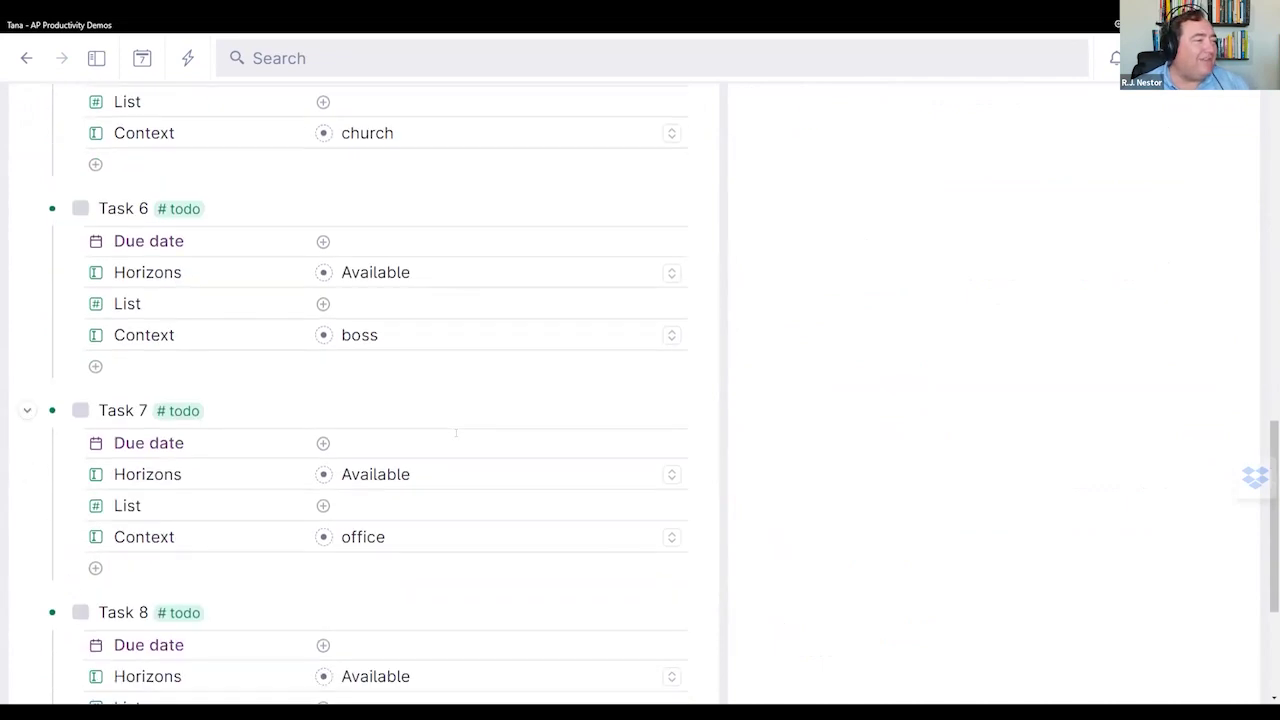
scroll(455, 432, "up", 6)
scroll(455, 432, "up", 5)
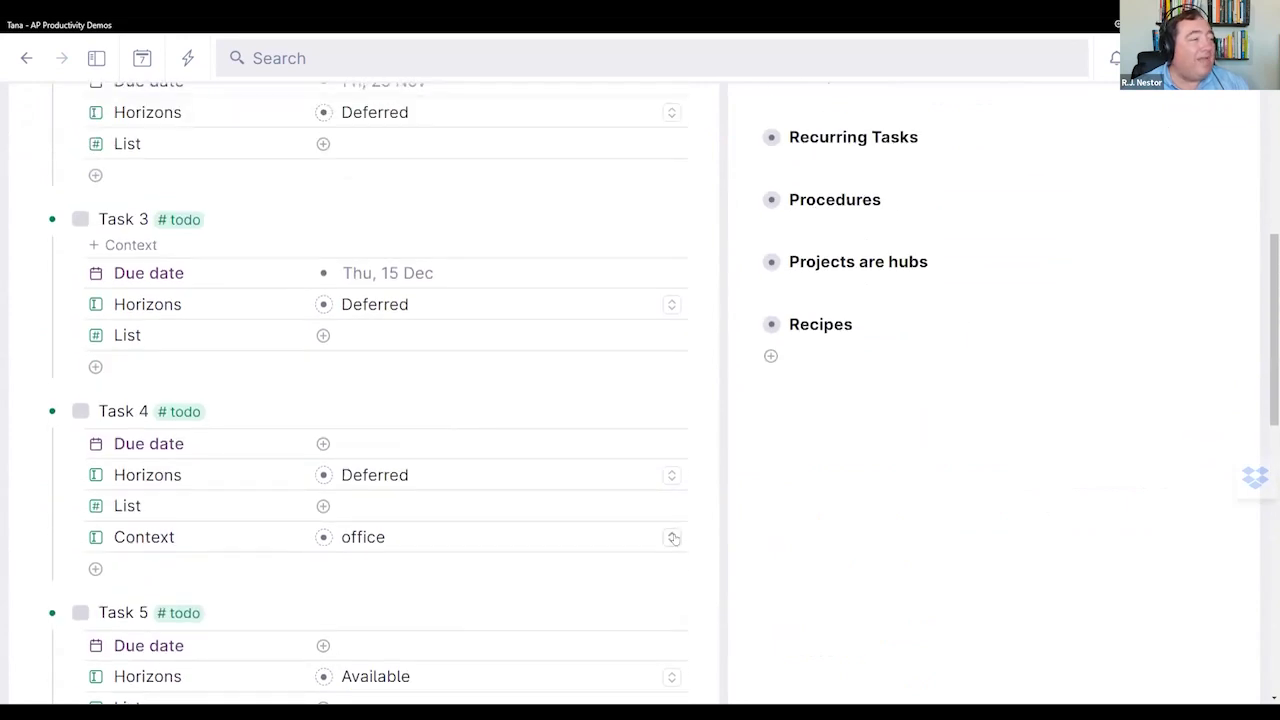
left_click(671, 475)
left_click(485, 378)
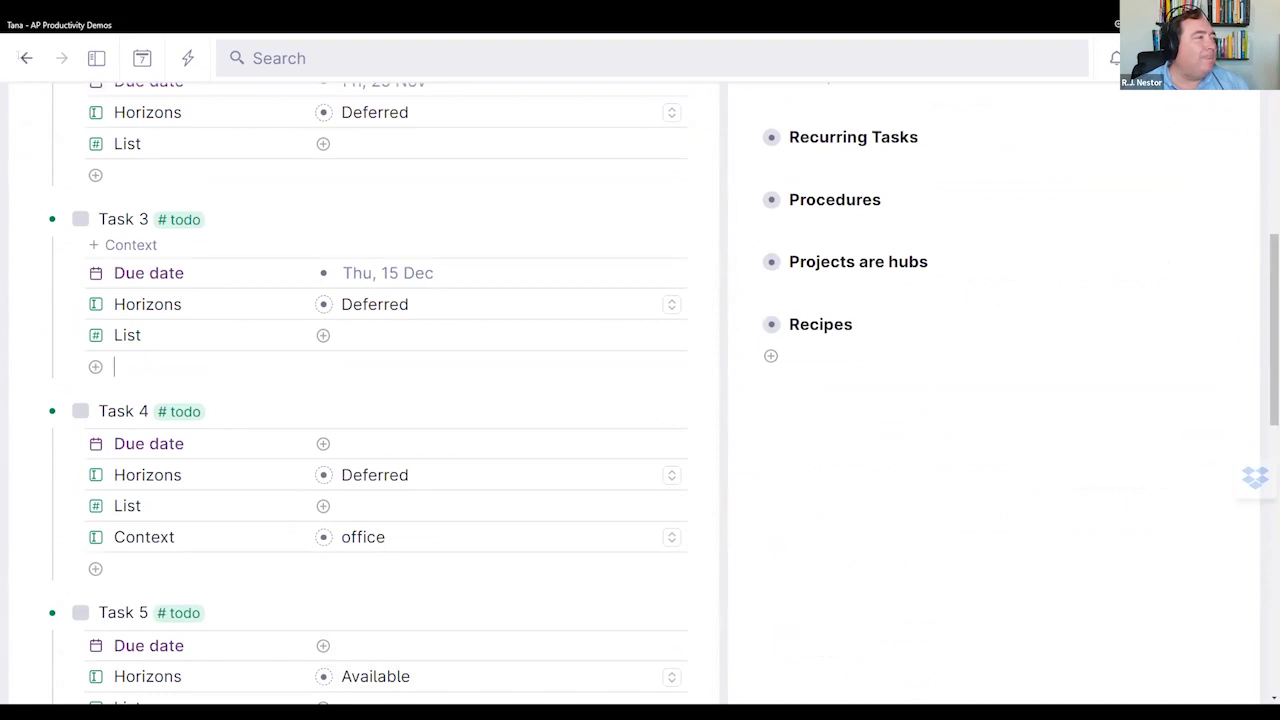
Step: Reopen the Task Review Dashboard and go through the by-context groups and the Upcoming Deferred Tasks query
scroll(137, 238, "up", 5)
left_click(53, 266)
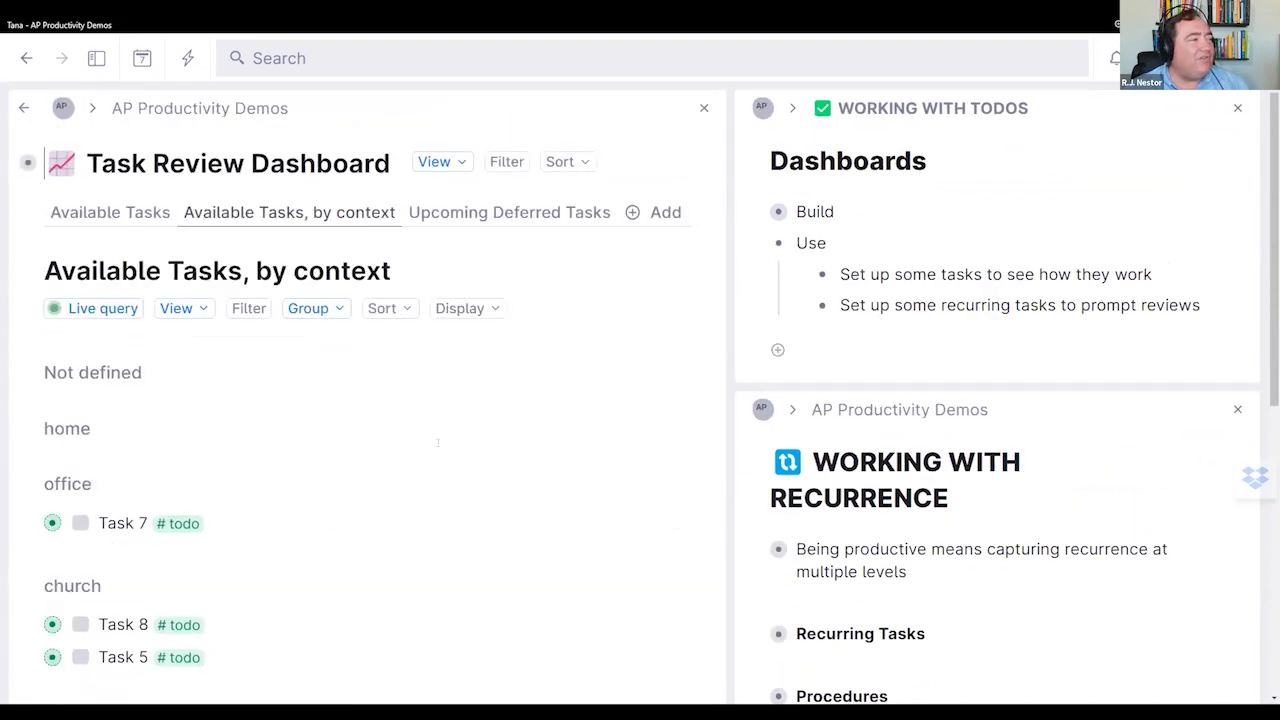
scroll(437, 442, "down", 1)
scroll(437, 442, "down", 3)
scroll(511, 250, "up", 5)
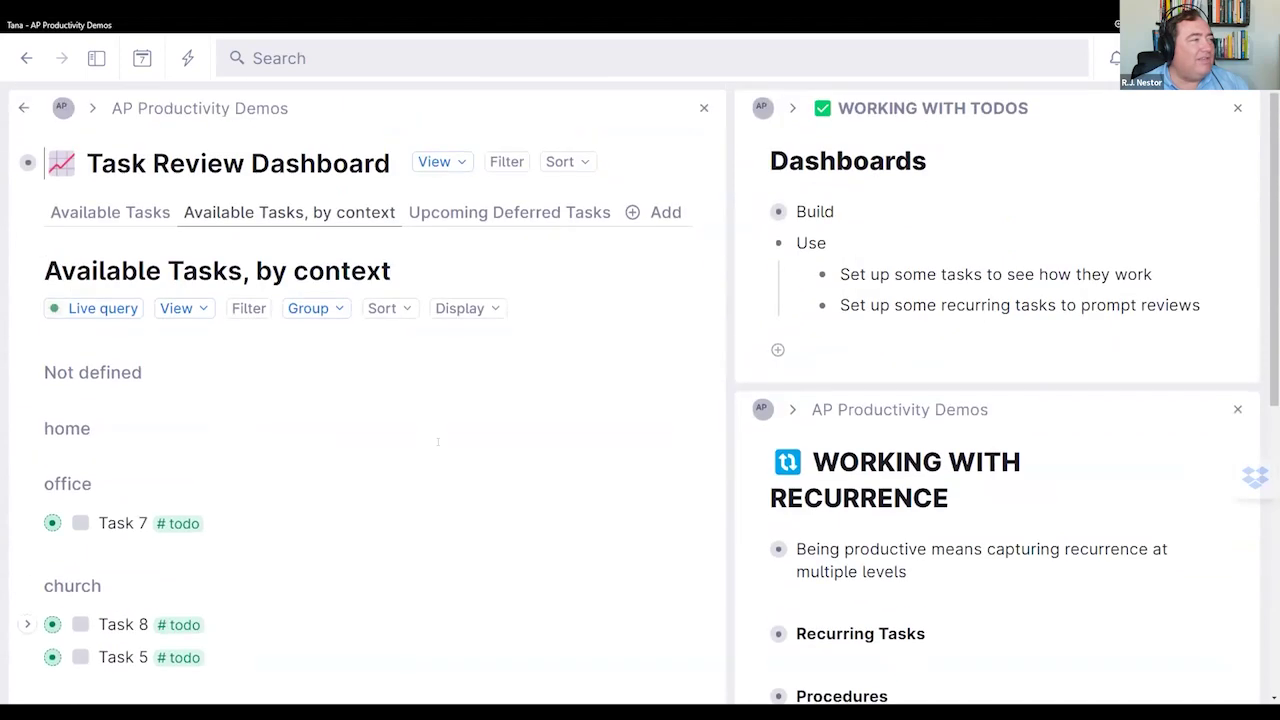
left_click(494, 213)
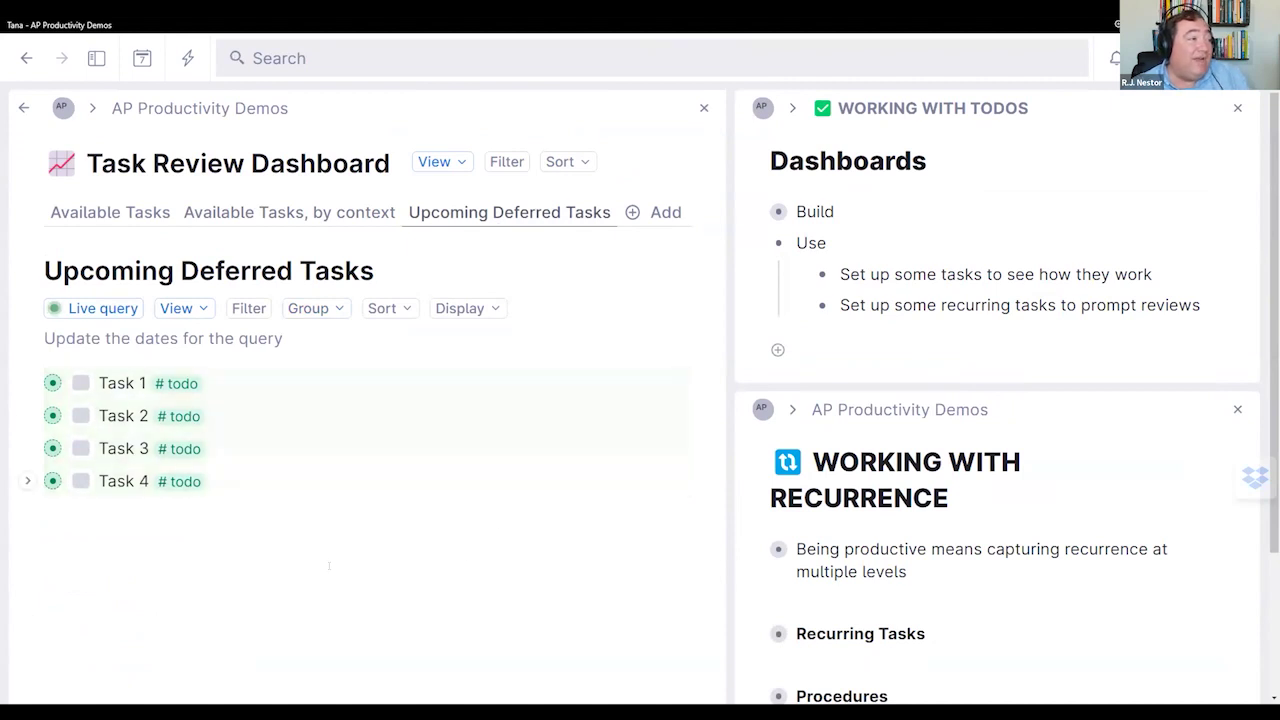
Step: Edit the Upcoming Deferred Tasks query so its GT condition requires a Due date after 31 October 2022
left_click(100, 308)
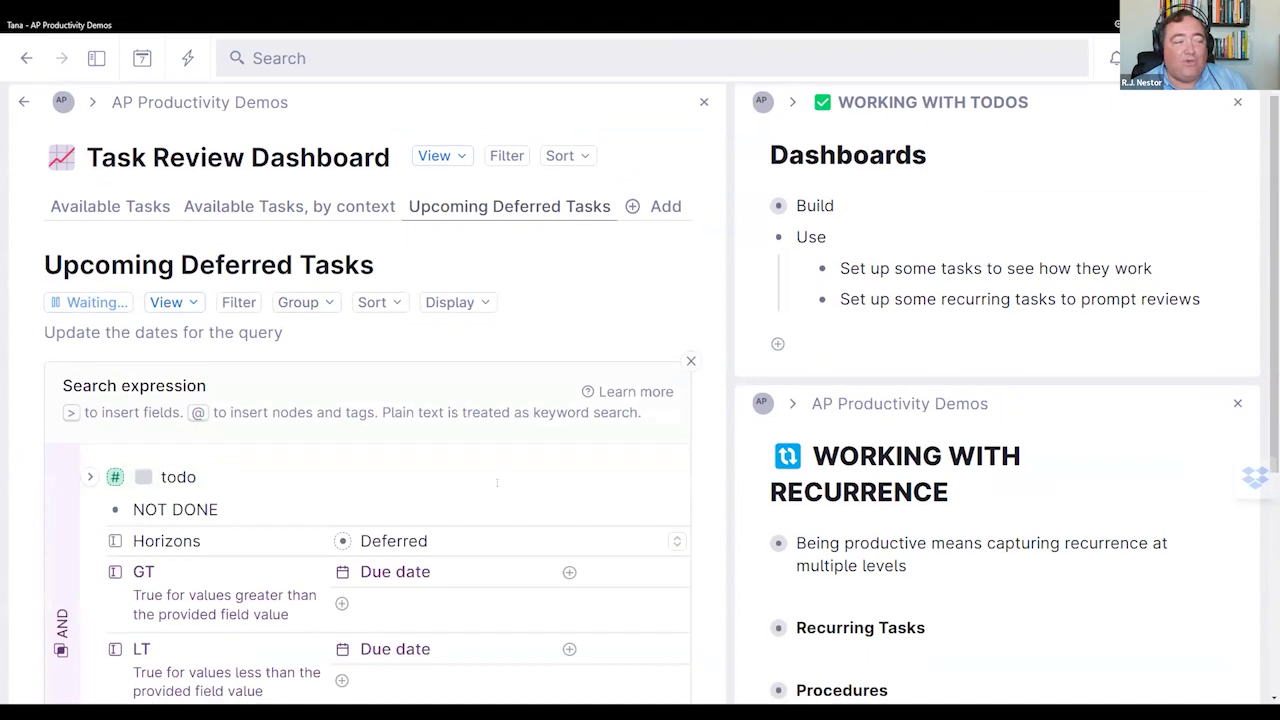
scroll(494, 485, "down", 2)
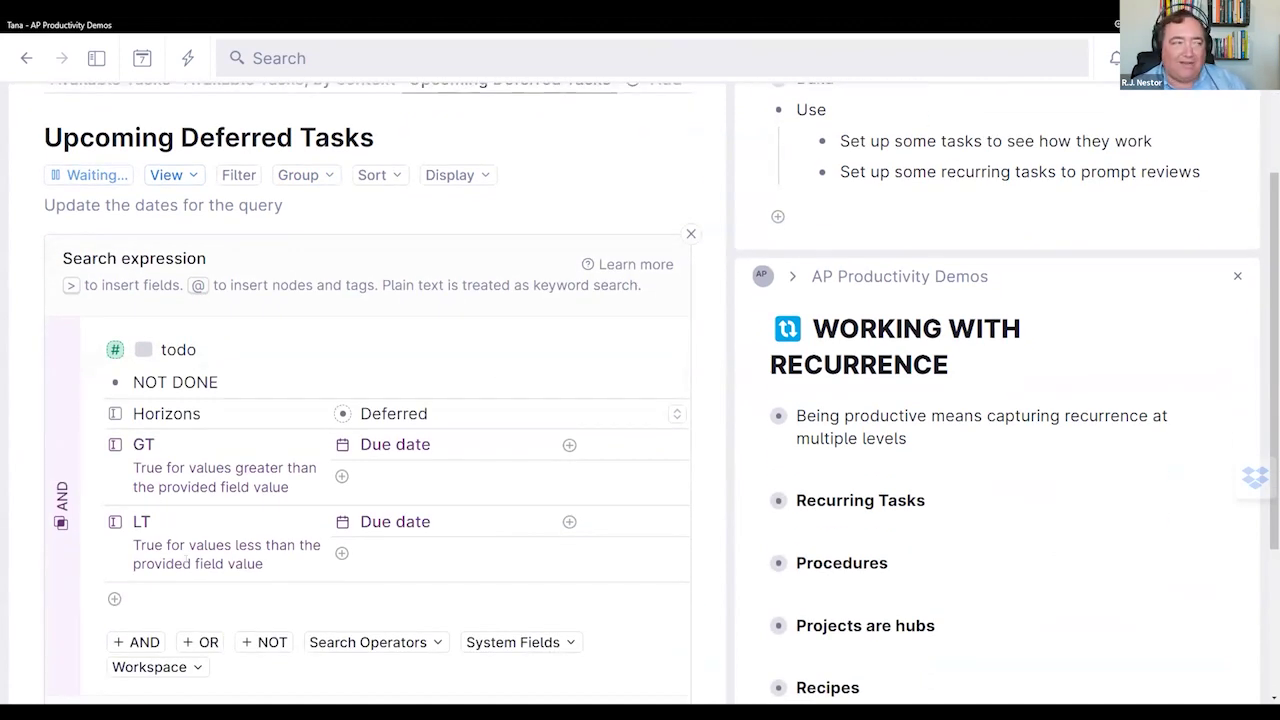
left_click(626, 451)
key("space")
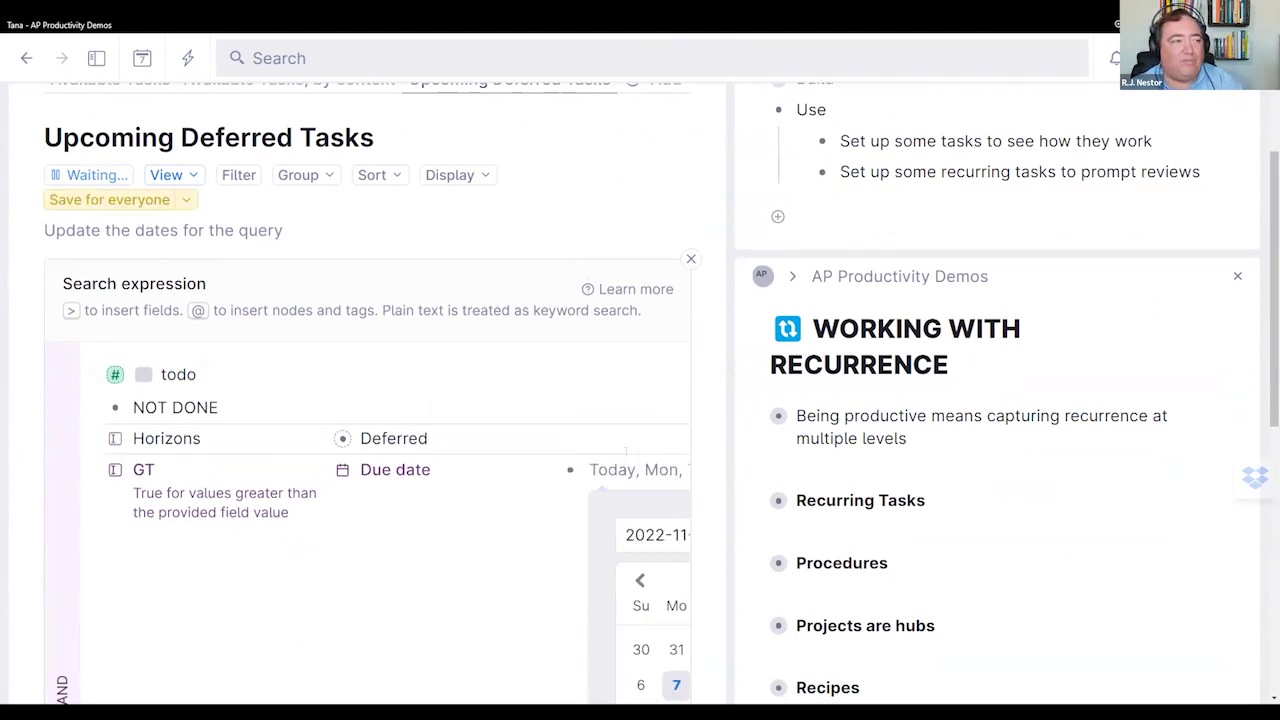
scroll(1015, 460, "up", 2)
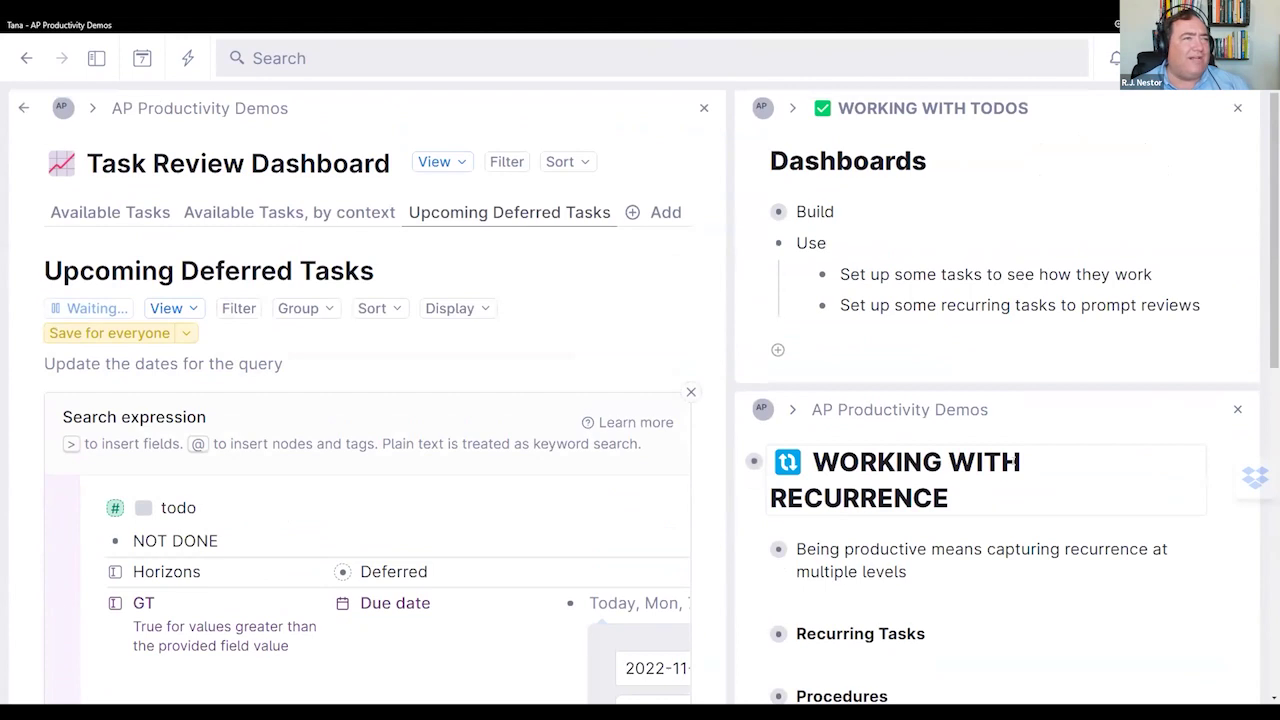
left_click(1117, 22)
left_click(1123, 126)
key("Escape")
scroll(1013, 440, "down", 4)
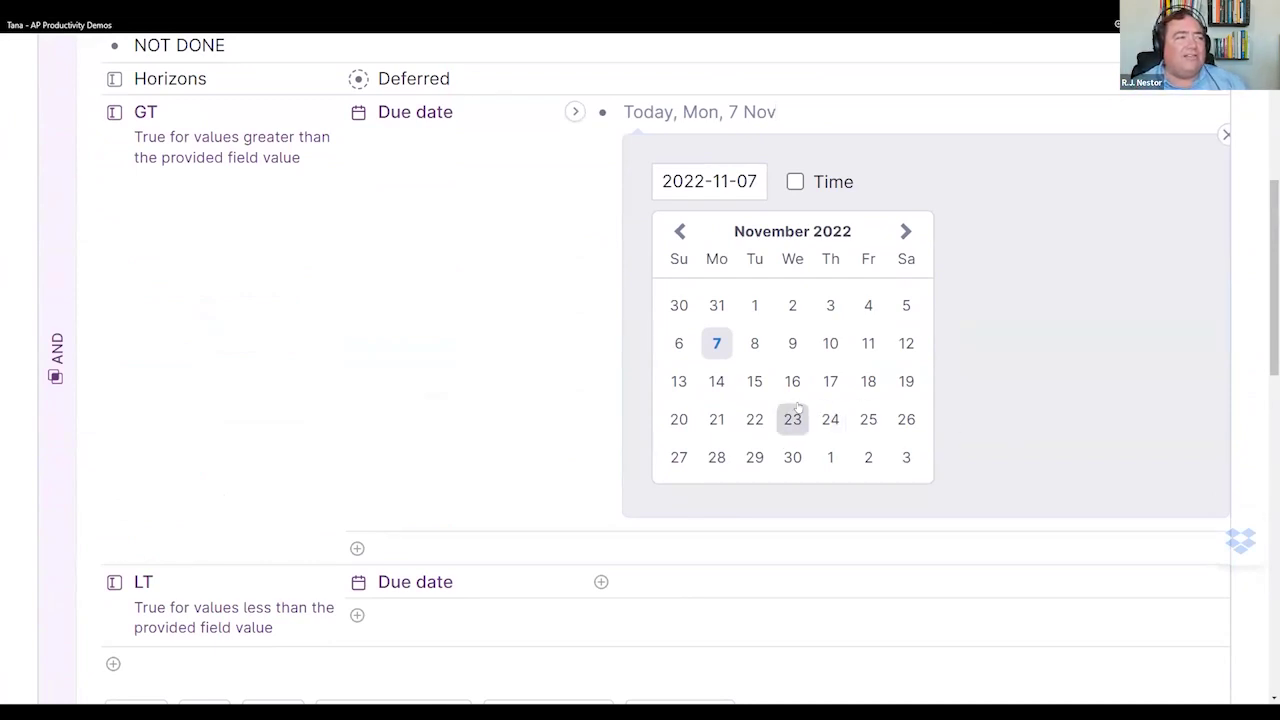
left_click(716, 305)
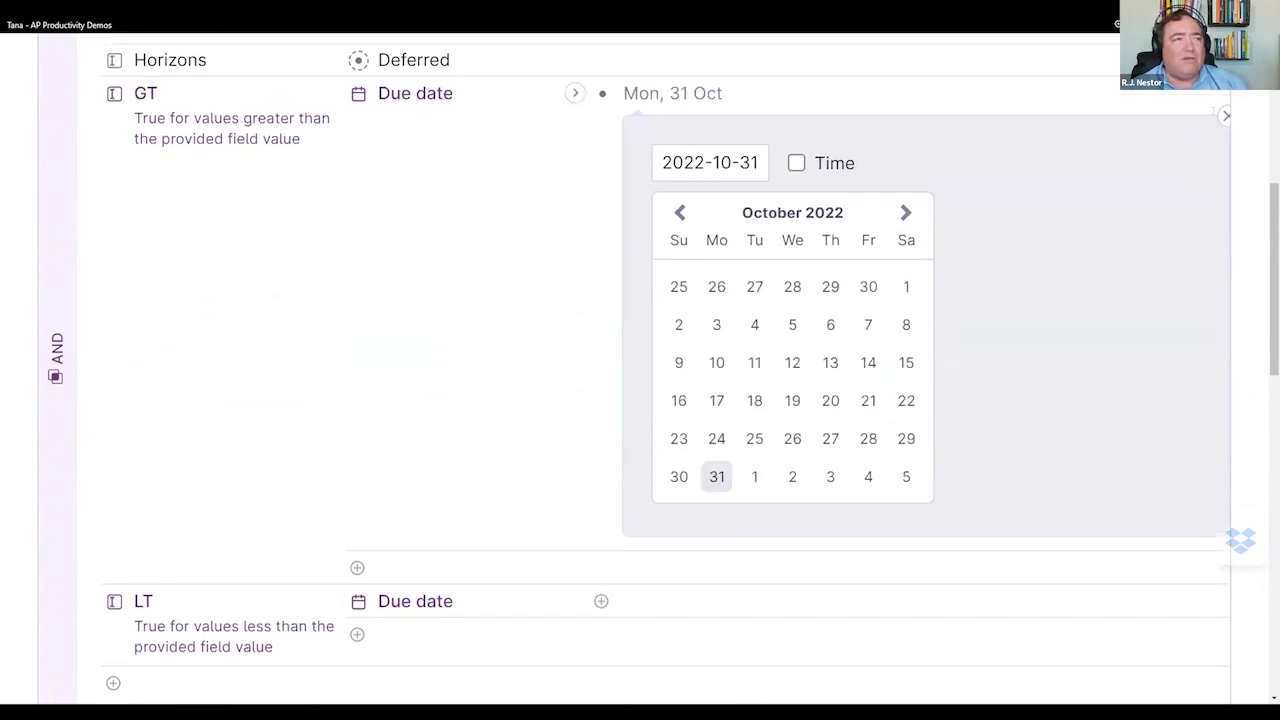
left_click(1226, 116)
Step: Set the query's LT condition to a Due date before 5 December 2022 and apply the search
left_click(670, 388)
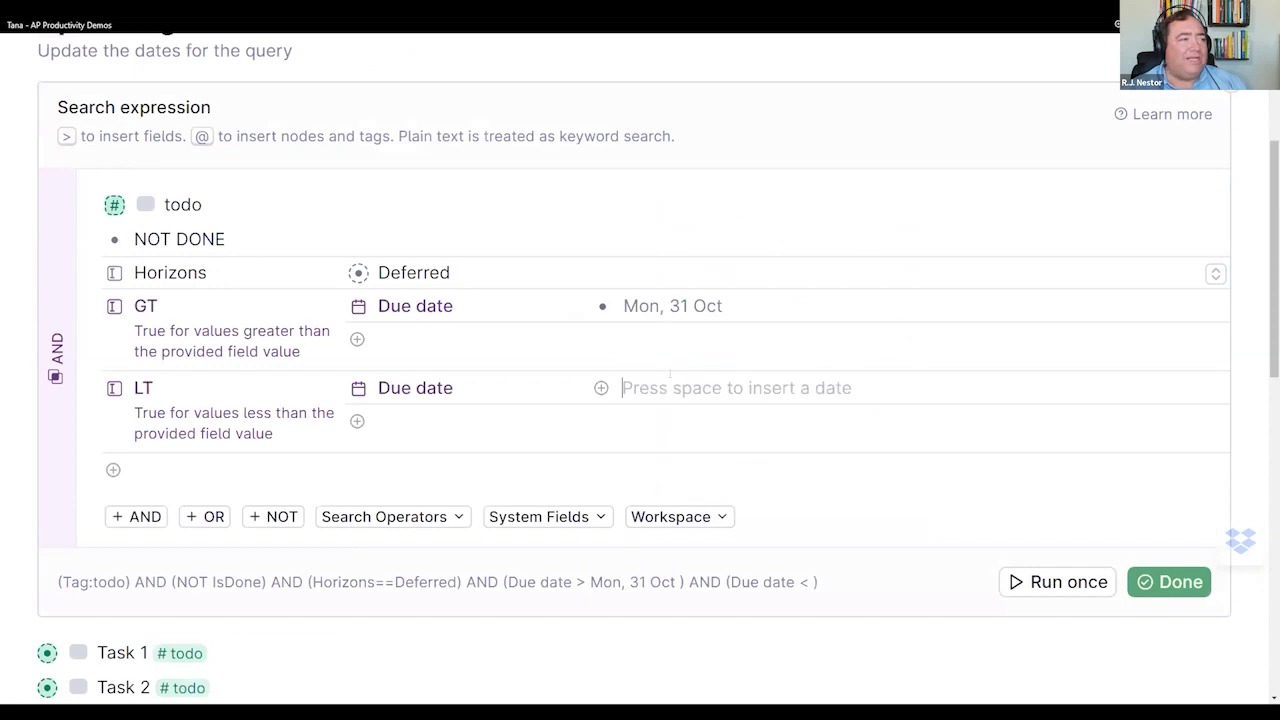
key("space")
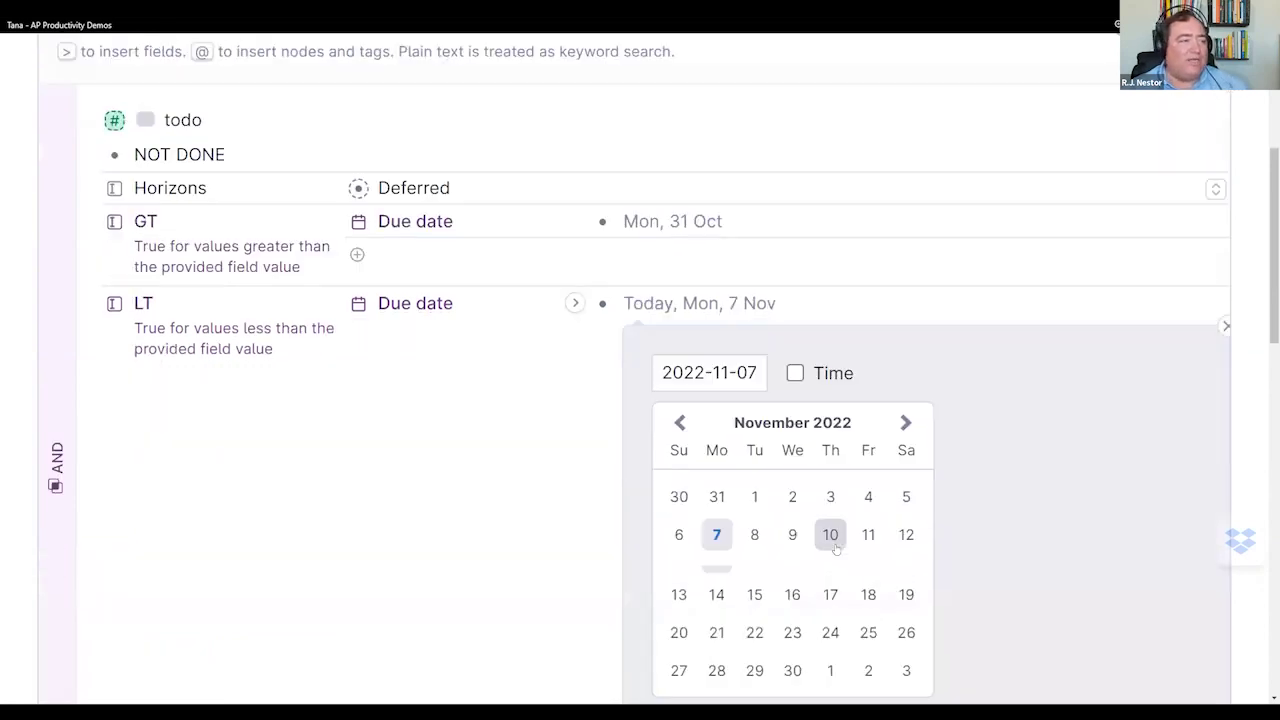
left_click(905, 307)
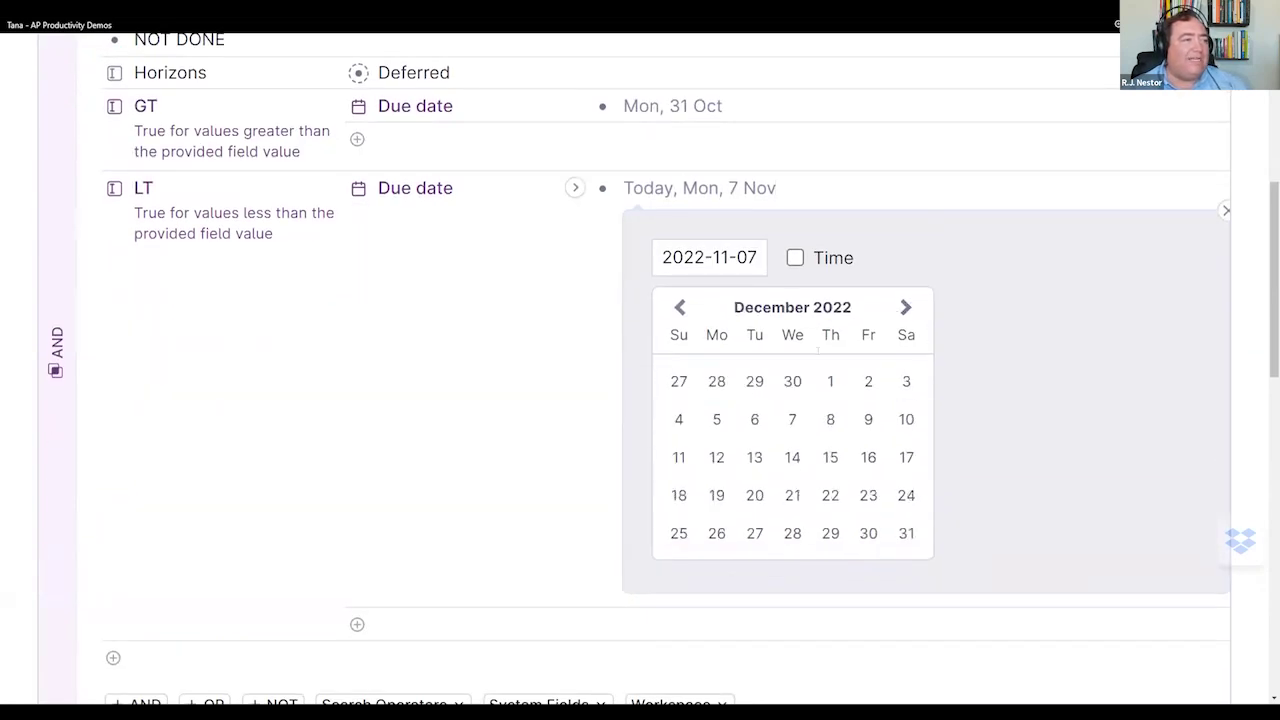
left_click(716, 419)
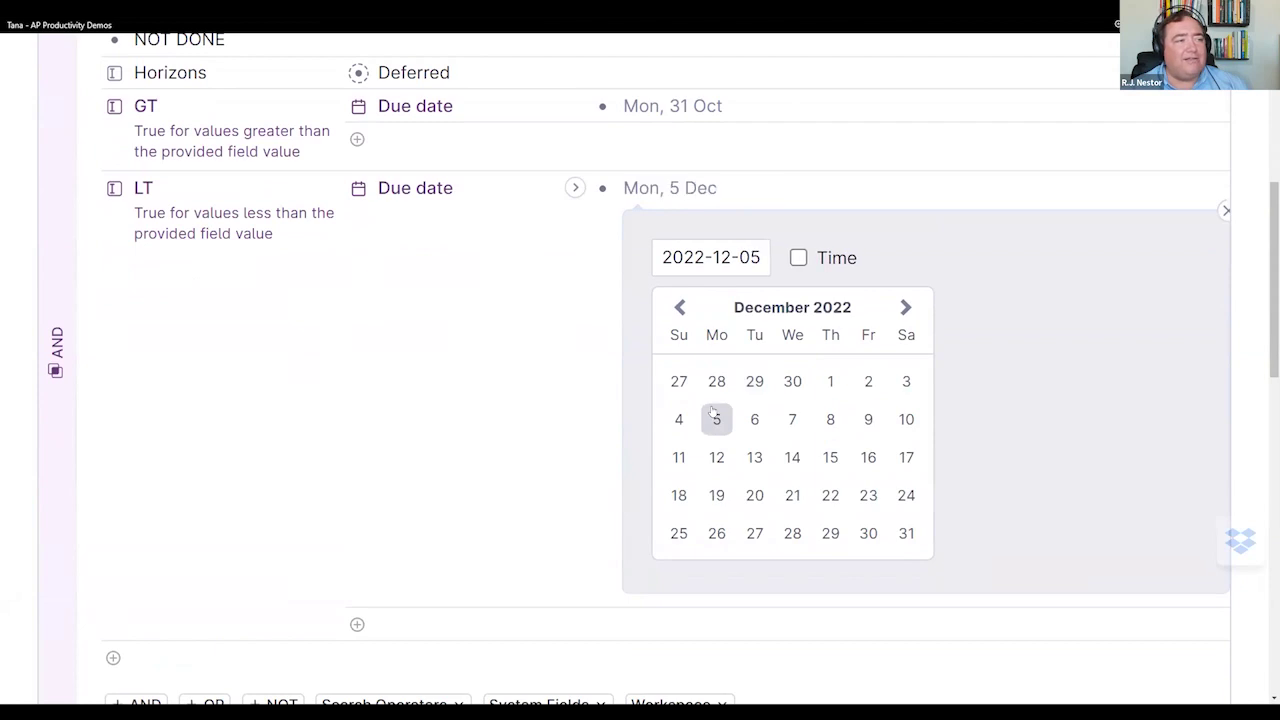
left_click(1226, 210)
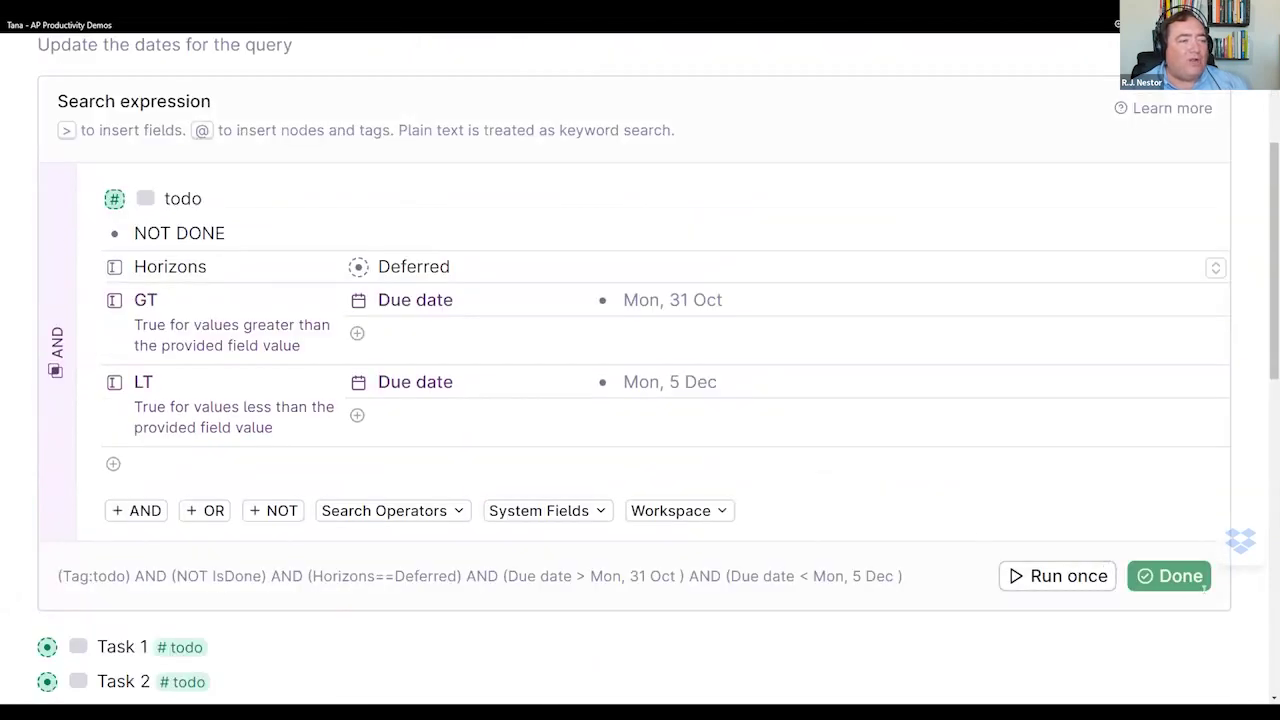
left_click(1169, 577)
scroll(224, 407, "up", 3)
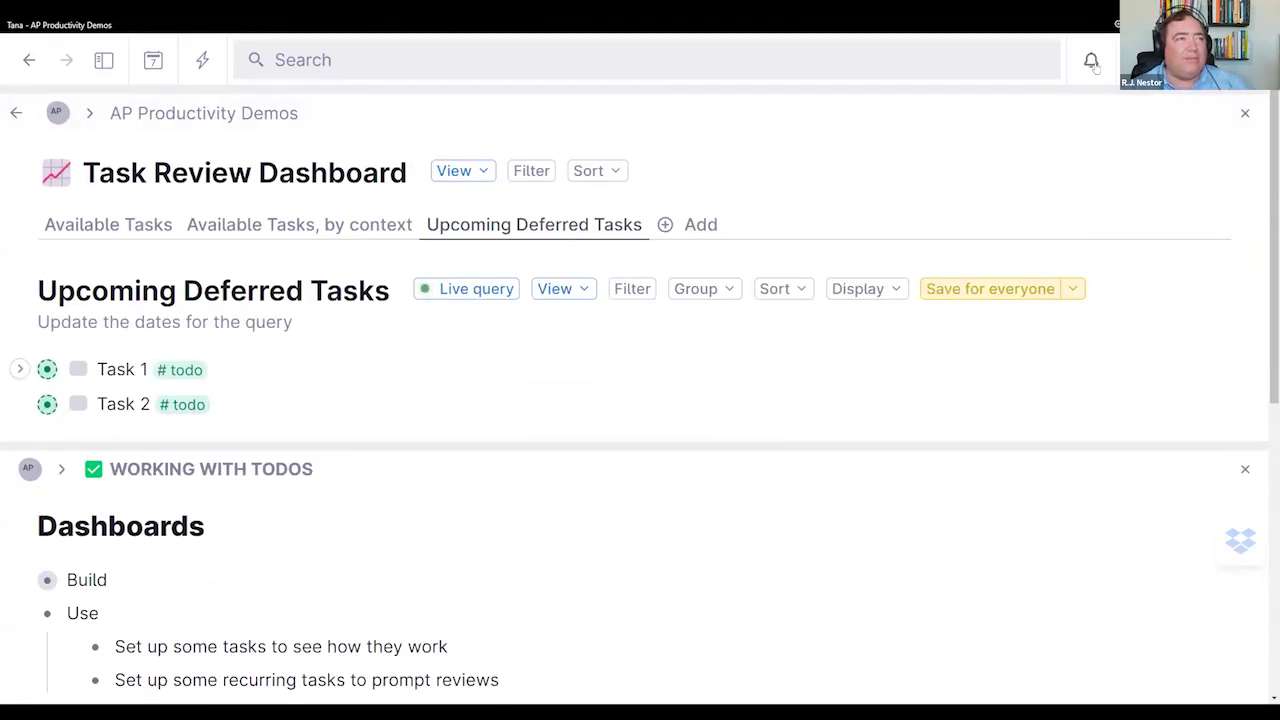
Step: Expand Task 1 and Task 2 in the query results and check their due dates against the query's date range
left_click(1130, 20)
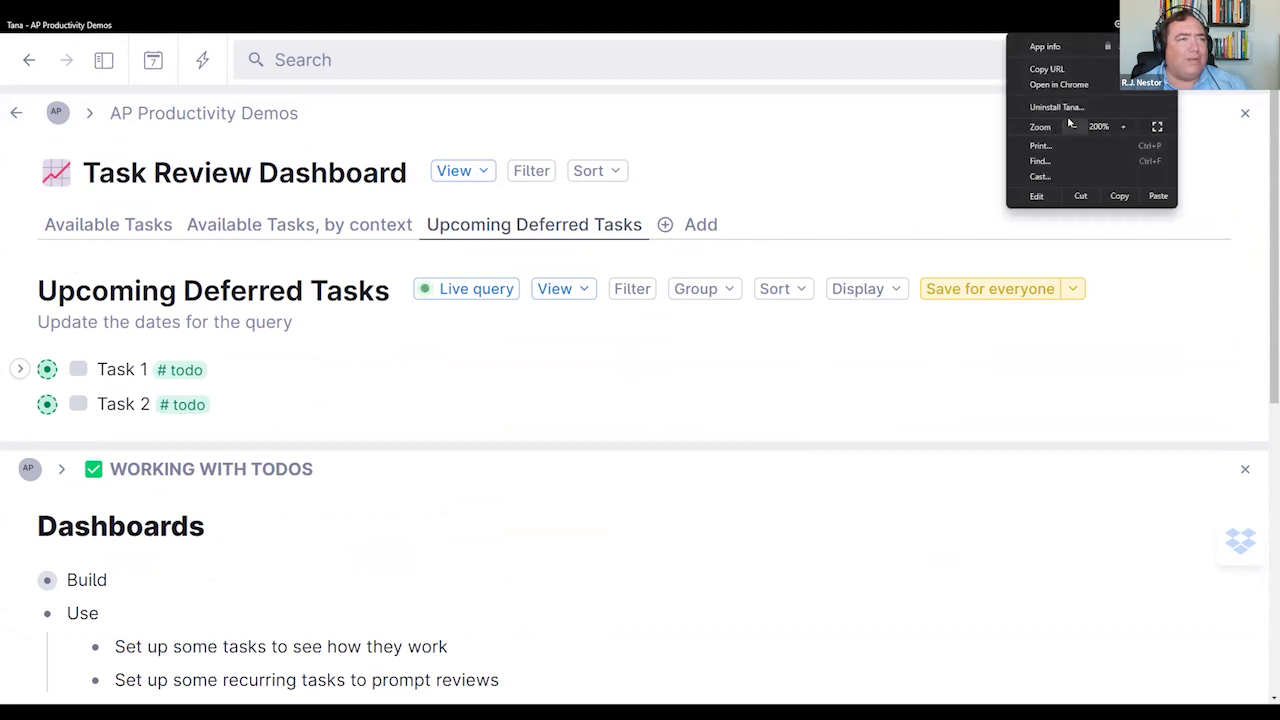
left_click(1074, 126)
left_click(367, 438)
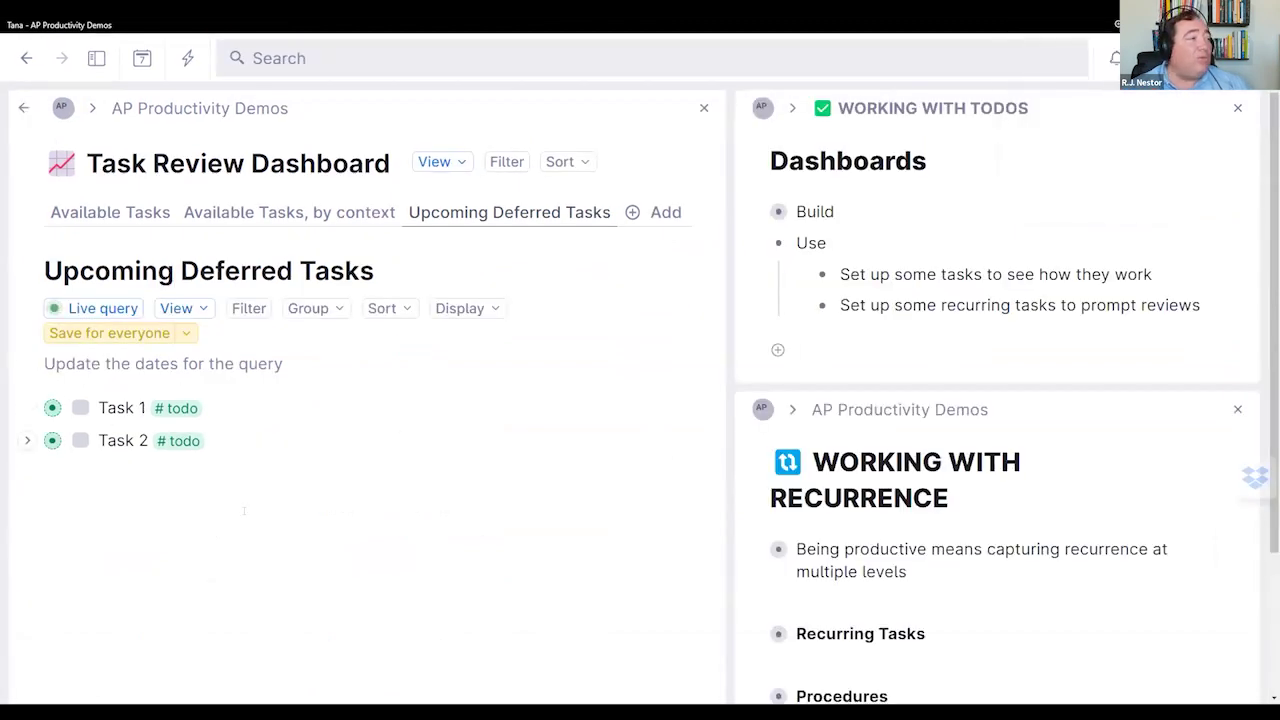
left_click(27, 408)
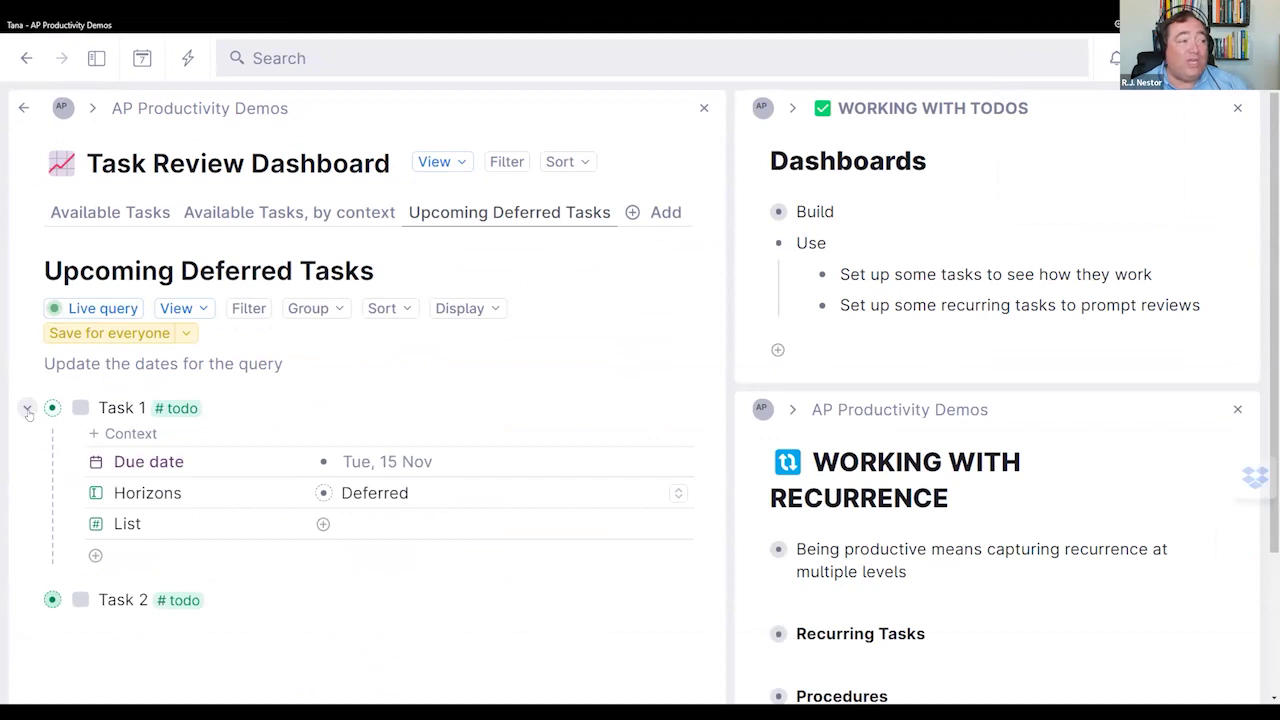
left_click(27, 600)
scroll(327, 545, "down", 2)
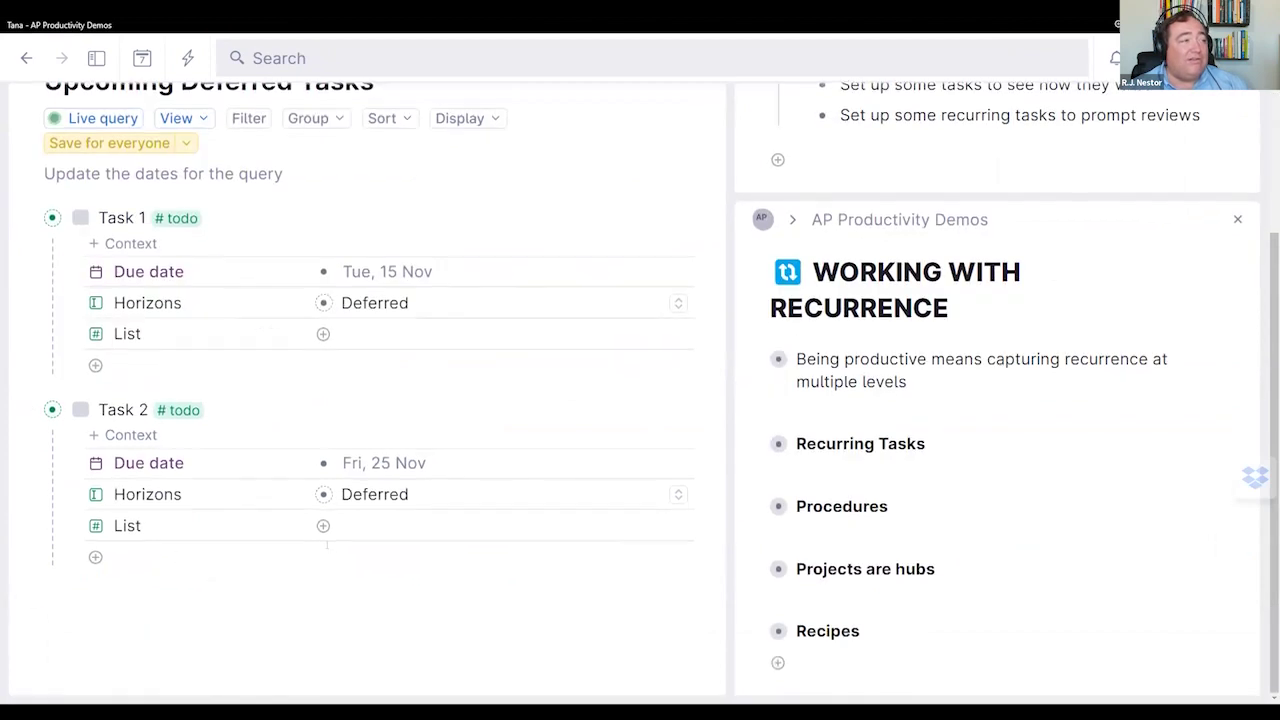
scroll(327, 545, "up", 2)
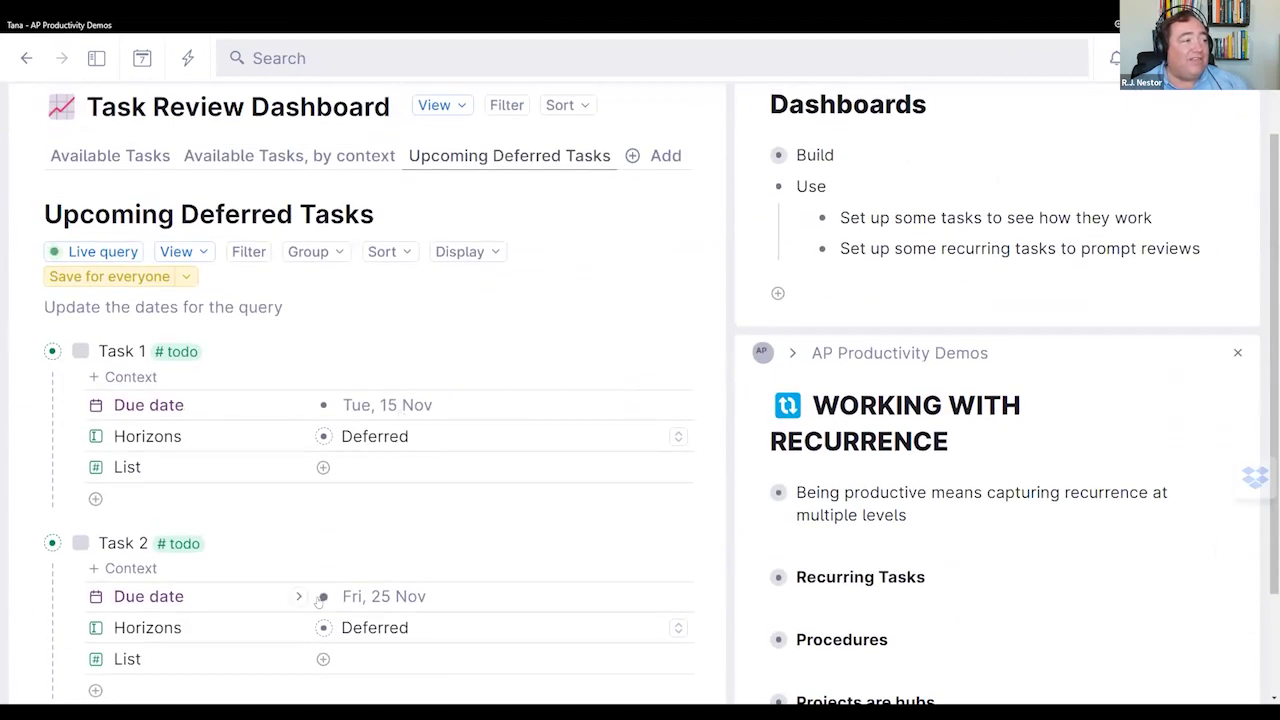
scroll(305, 530, "down", 1)
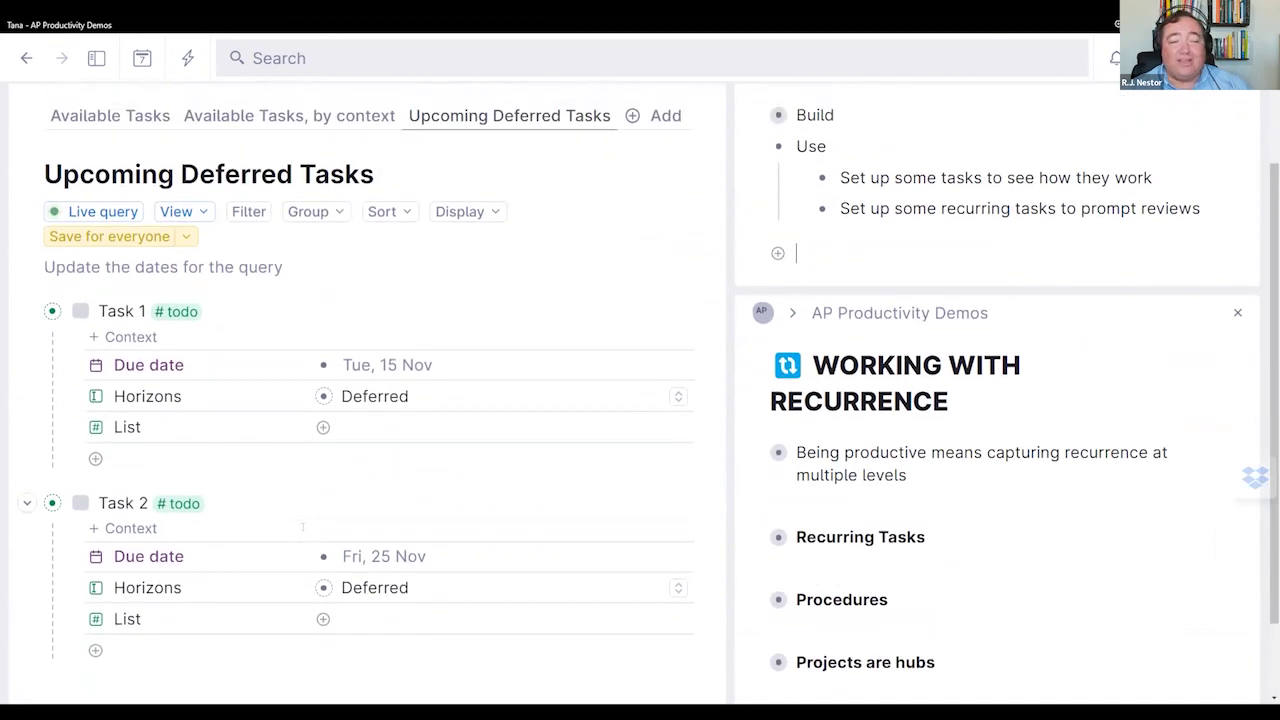
scroll(303, 527, "up", 1)
scroll(301, 532, "down", 2)
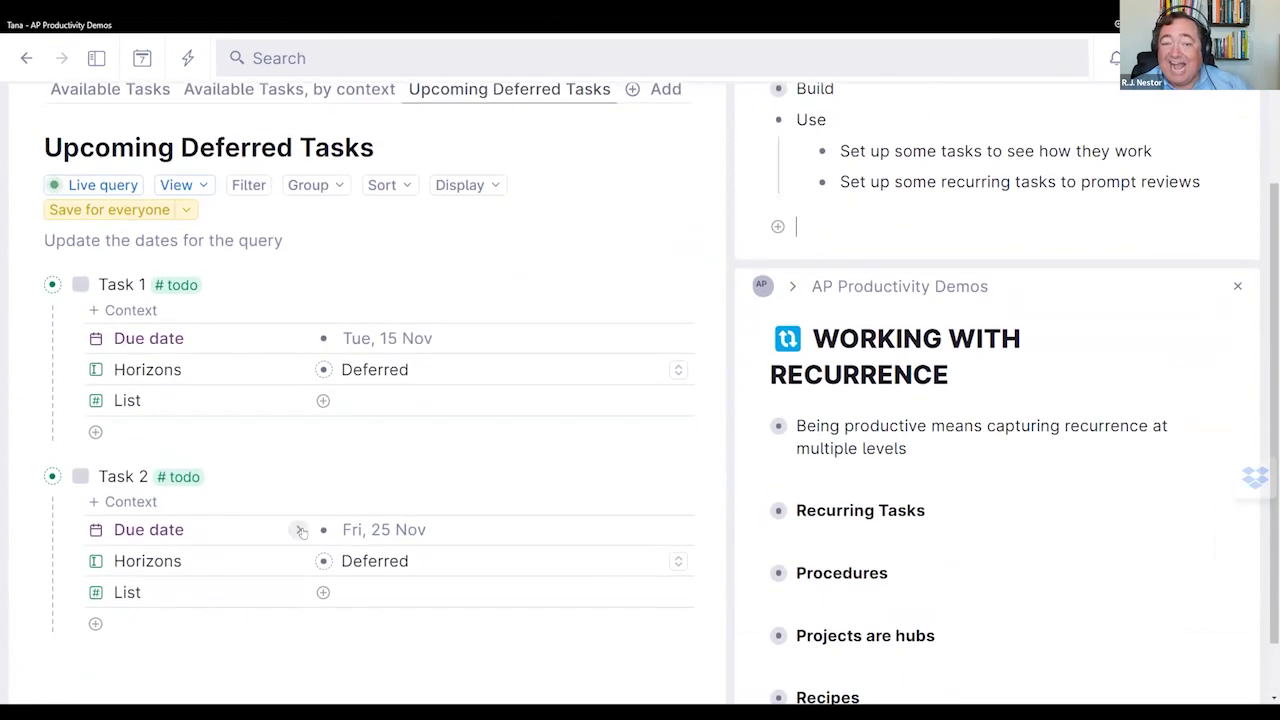
scroll(301, 532, "up", 2)
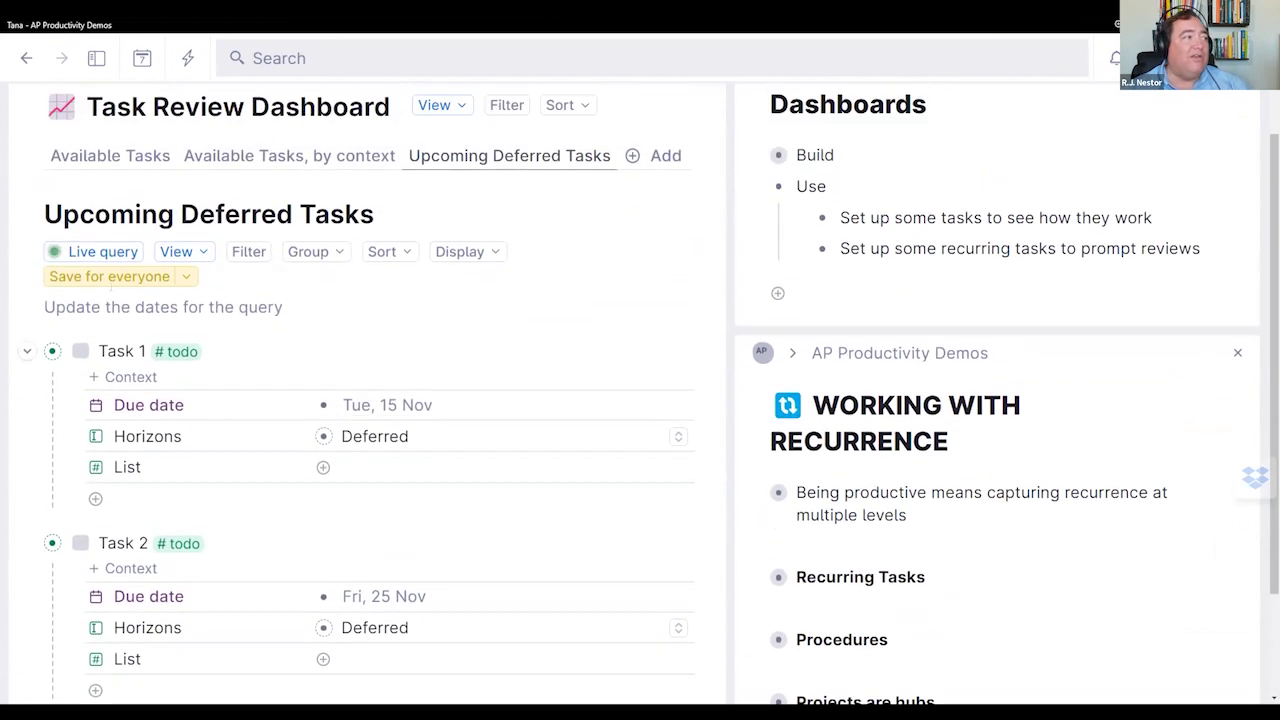
Step: Extend the query's LT Due date limit to Monday, 19 December and apply the search
left_click(98, 252)
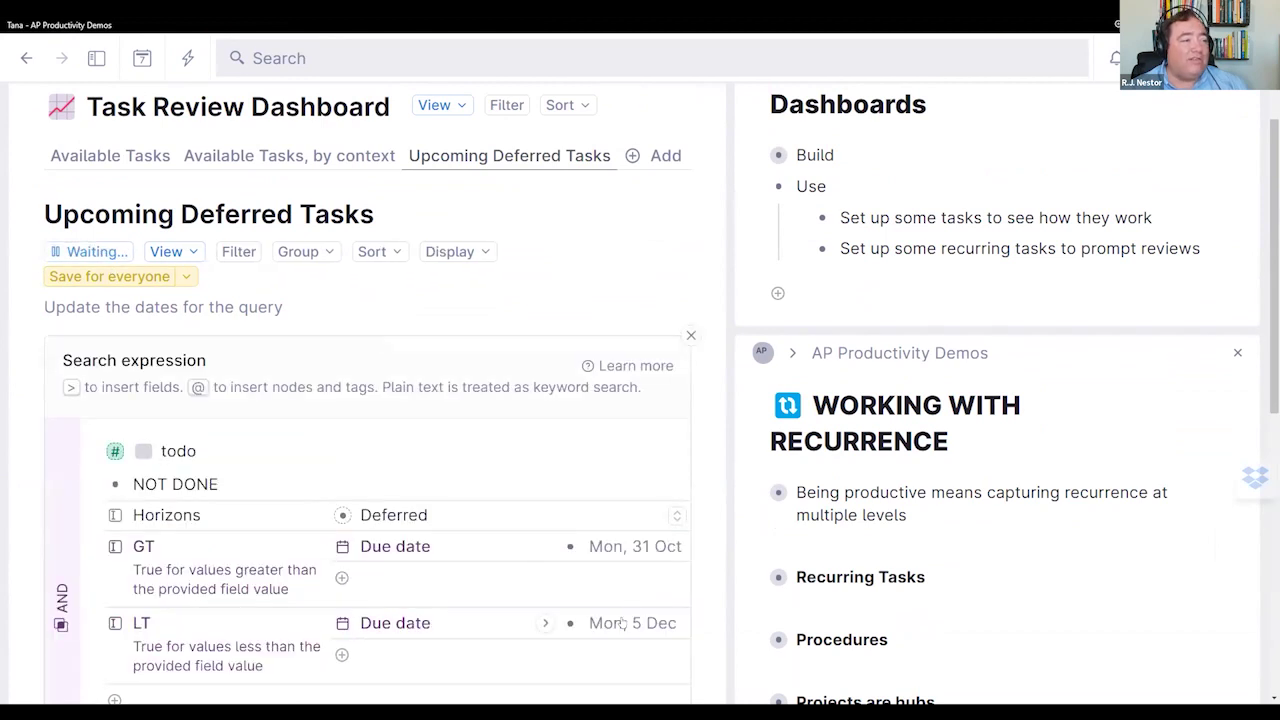
scroll(677, 625, "down", 2)
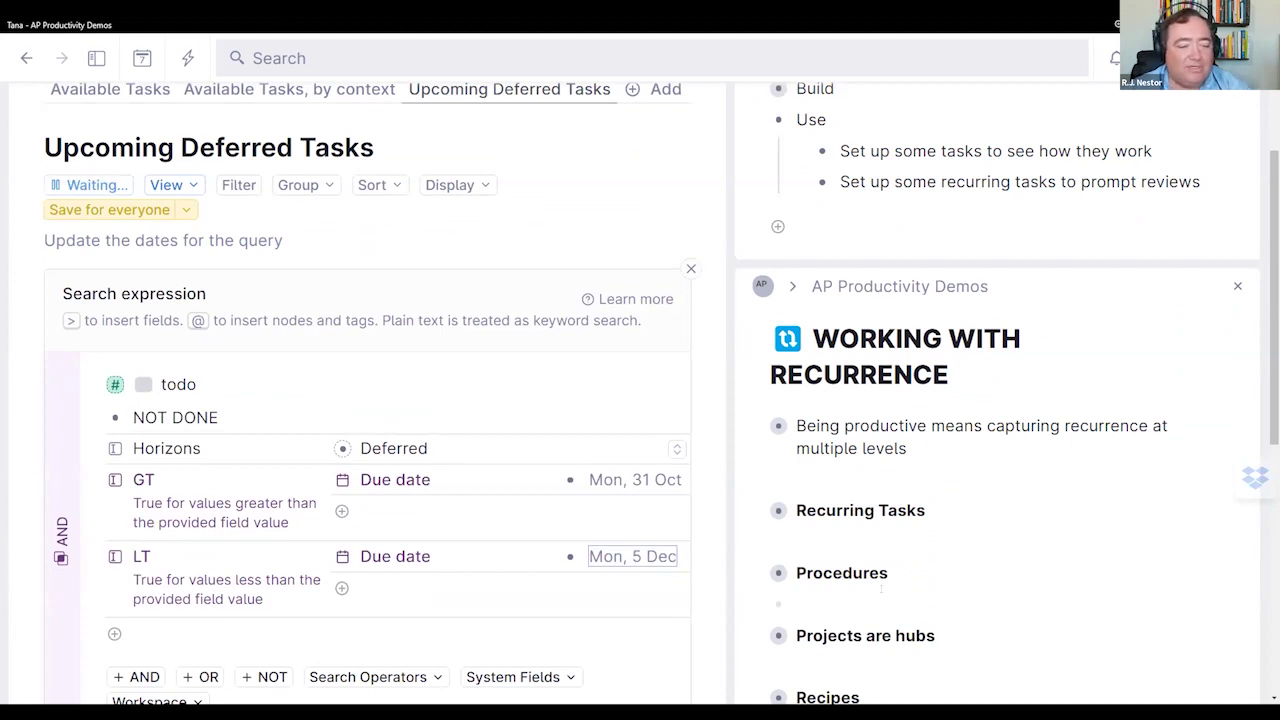
key("Up")
key("Up")
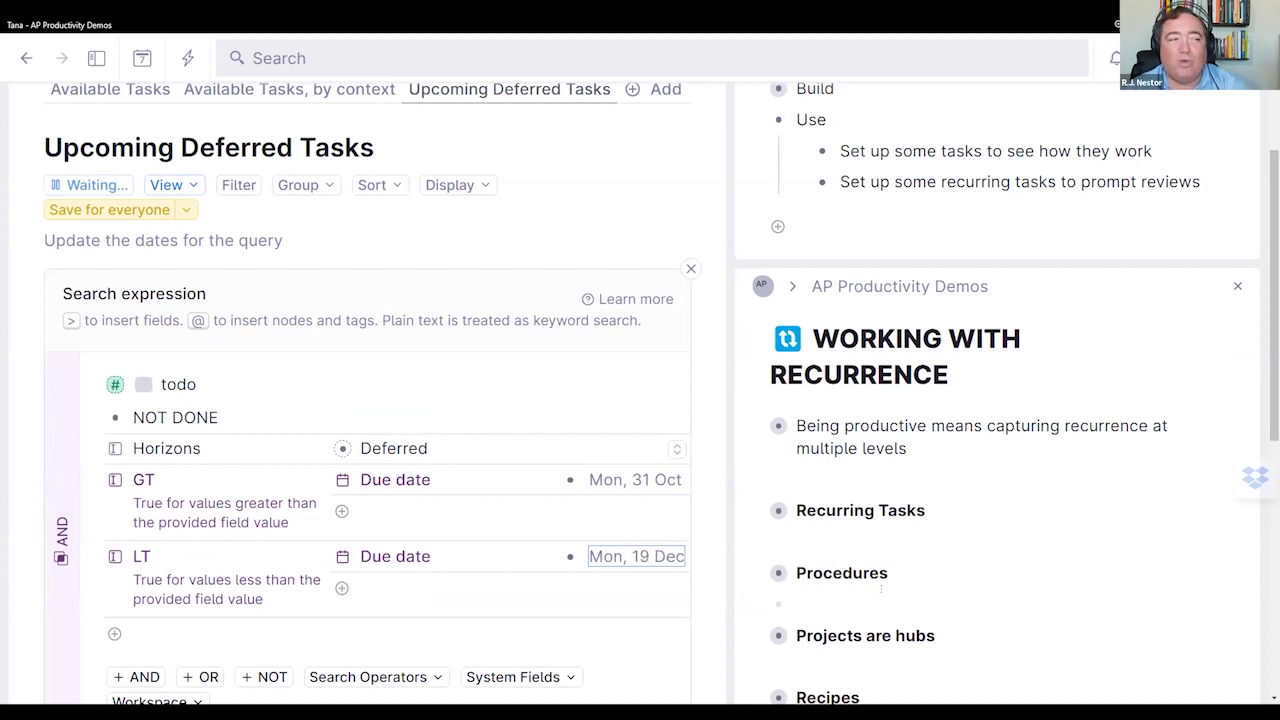
scroll(636, 587, "down", 2)
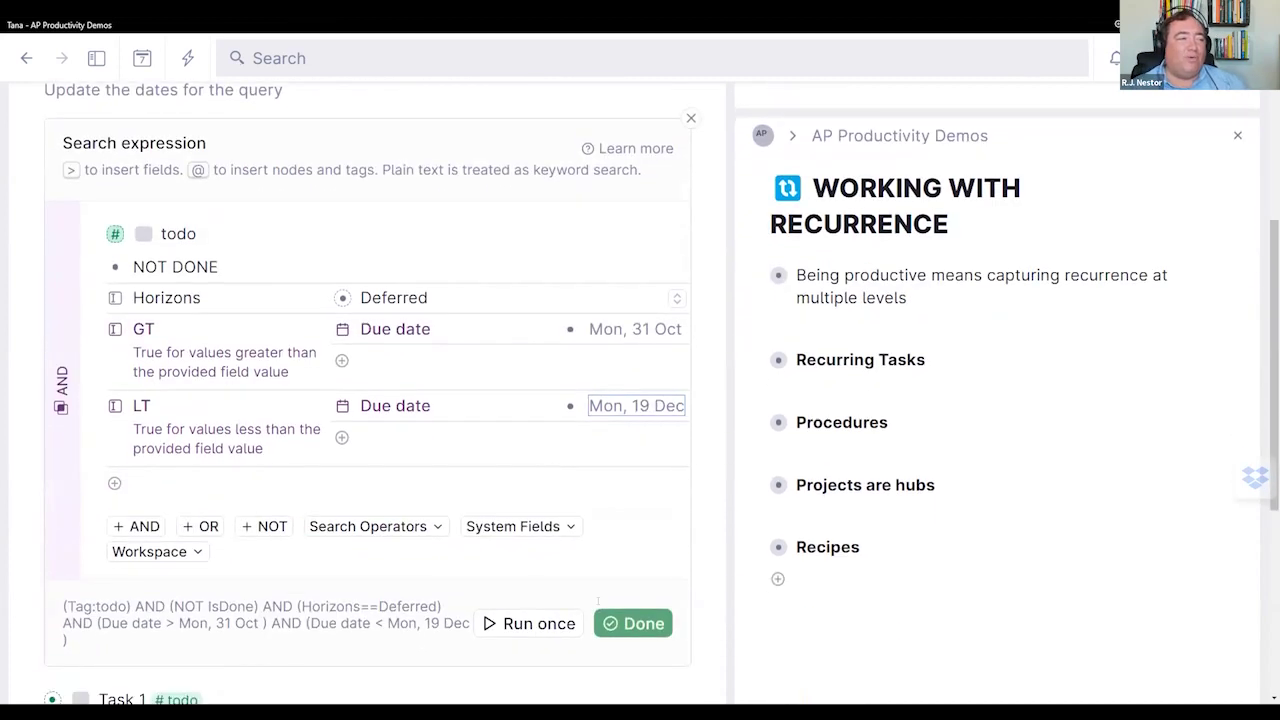
left_click(636, 587)
scroll(360, 450, "down", 2)
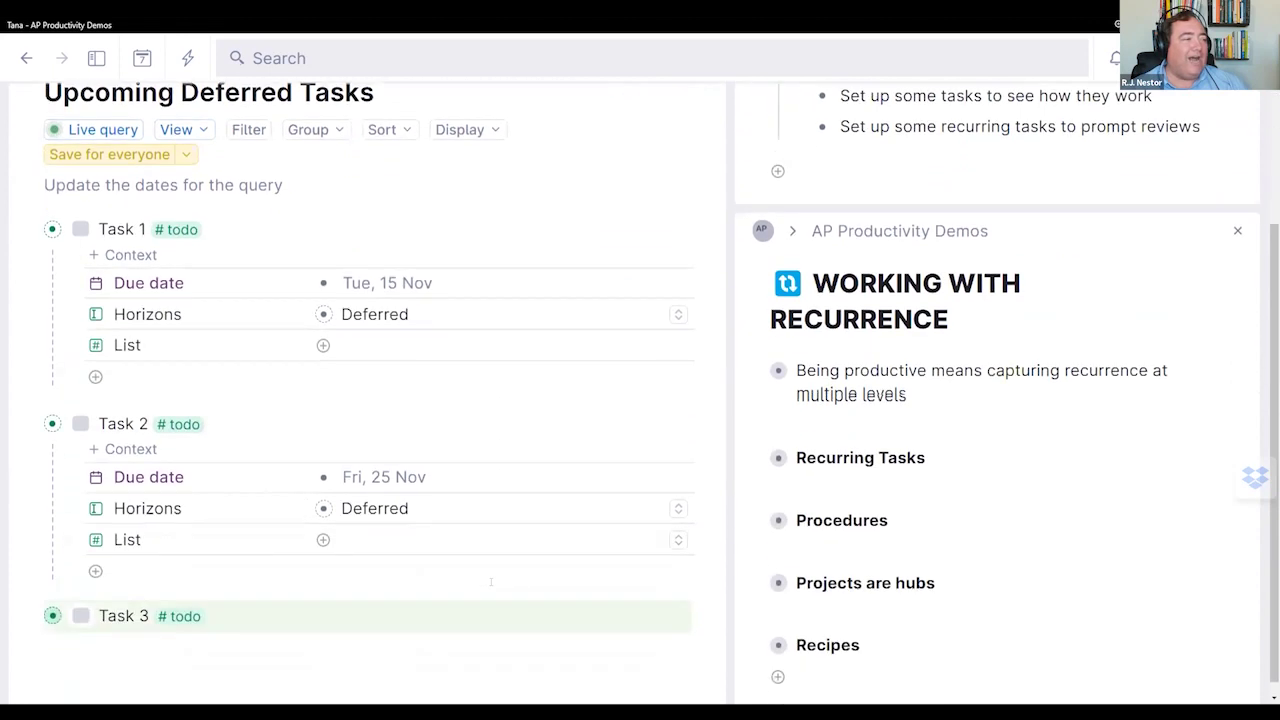
Step: Check Task 3's due date, collapse the expanded tasks, and save the updated query view for everyone
left_click(28, 601)
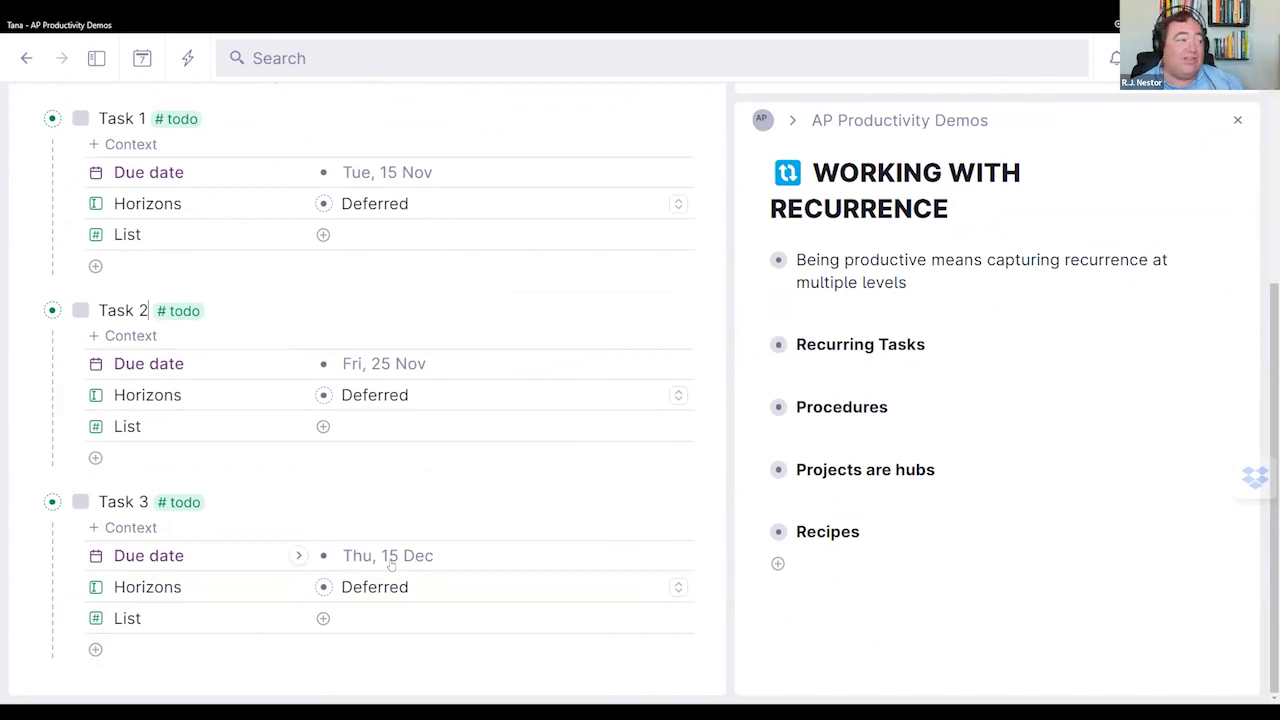
left_click(27, 501)
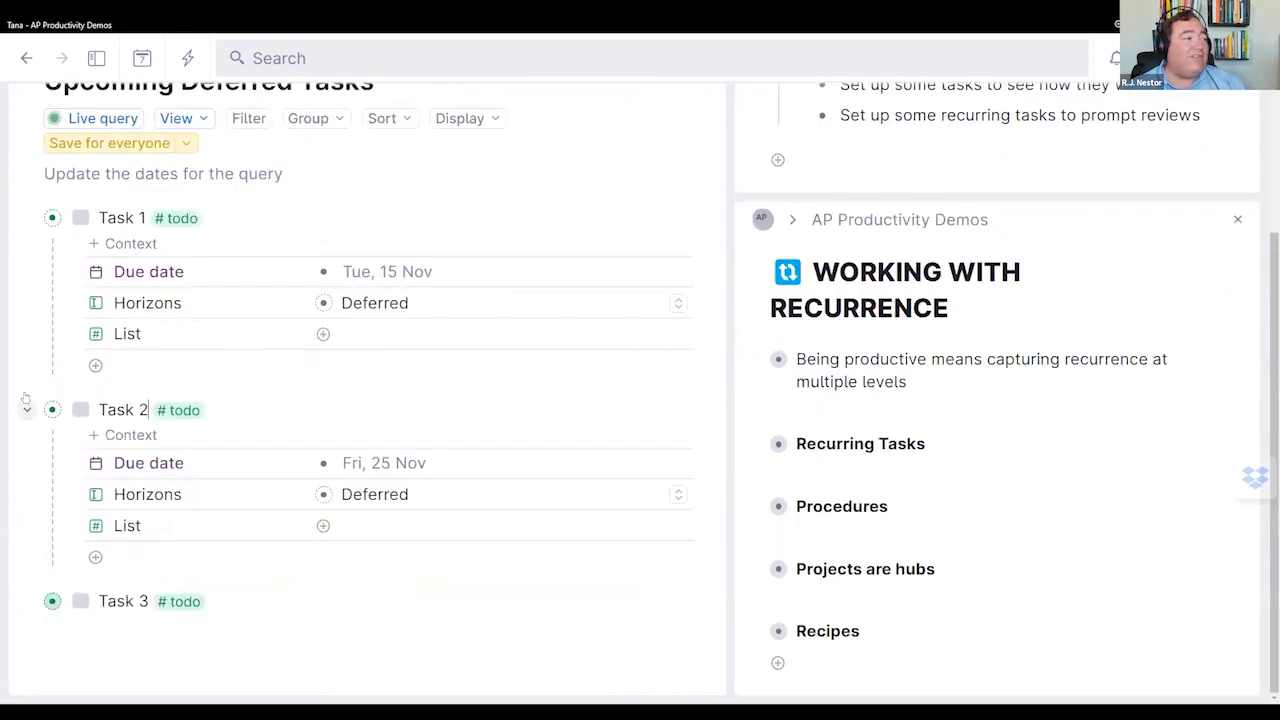
left_click(27, 409)
left_click(27, 220)
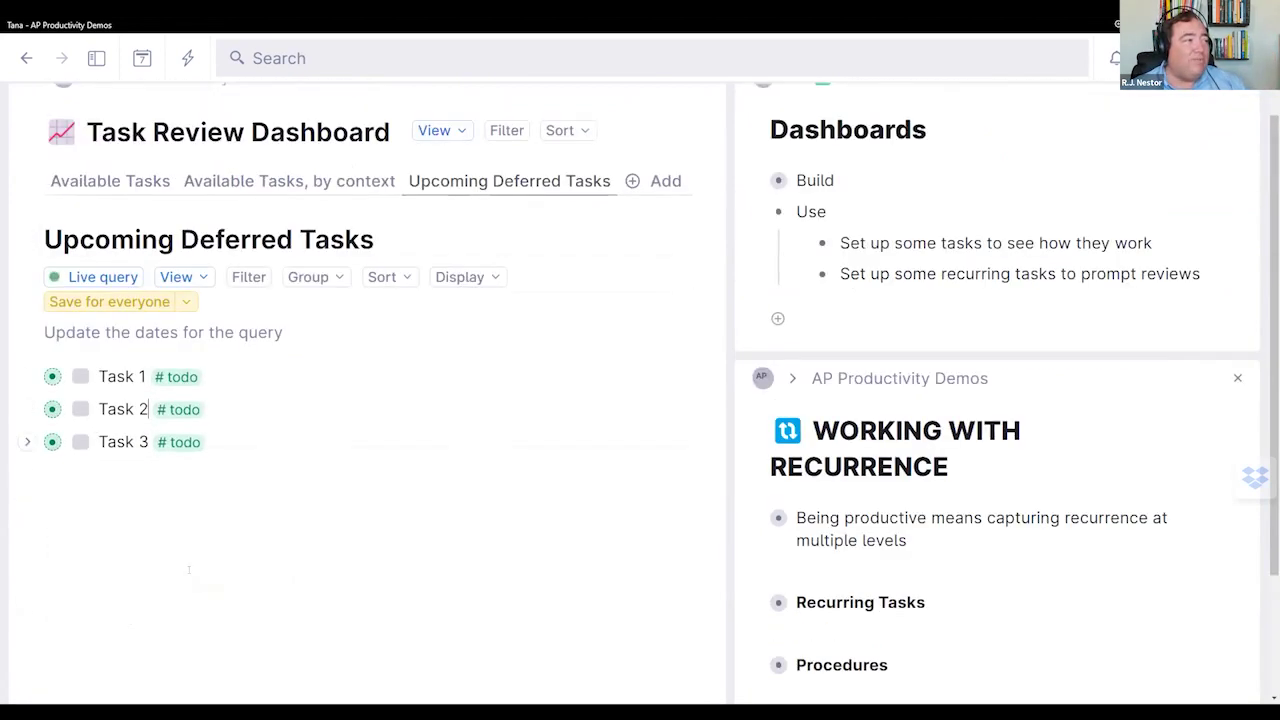
left_click(97, 300)
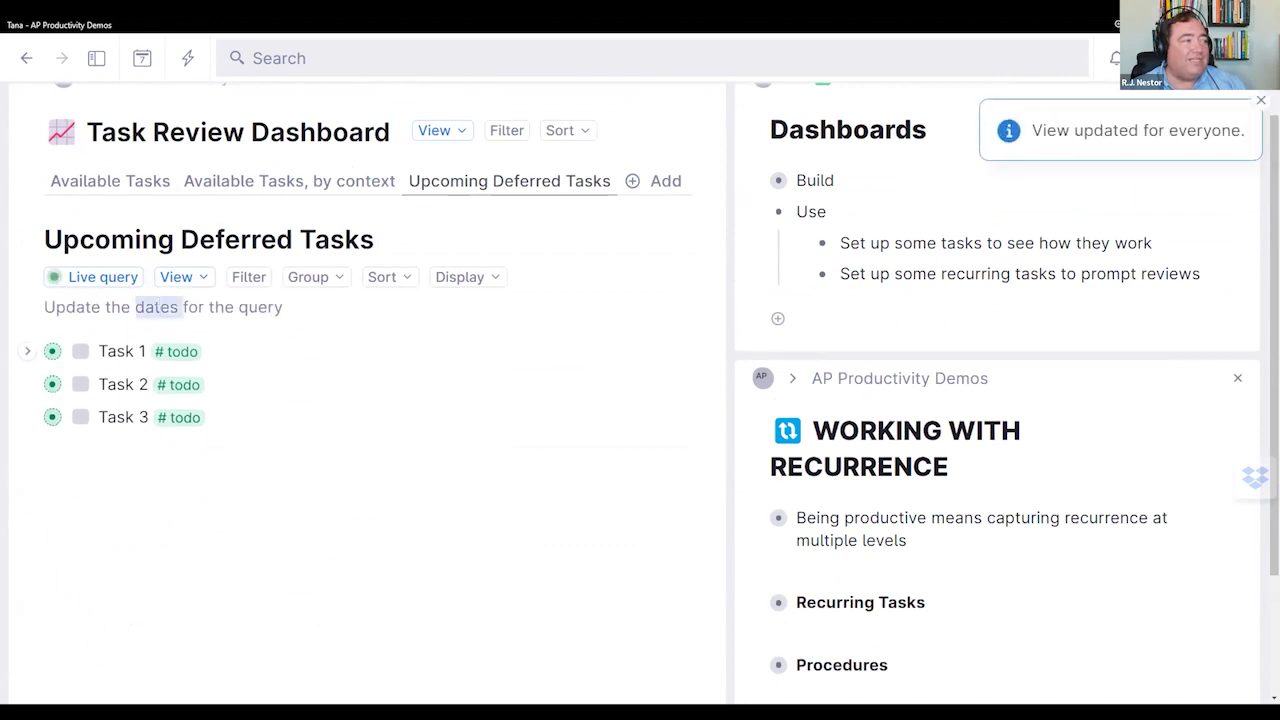
triple_click(160, 307)
left_click(278, 549)
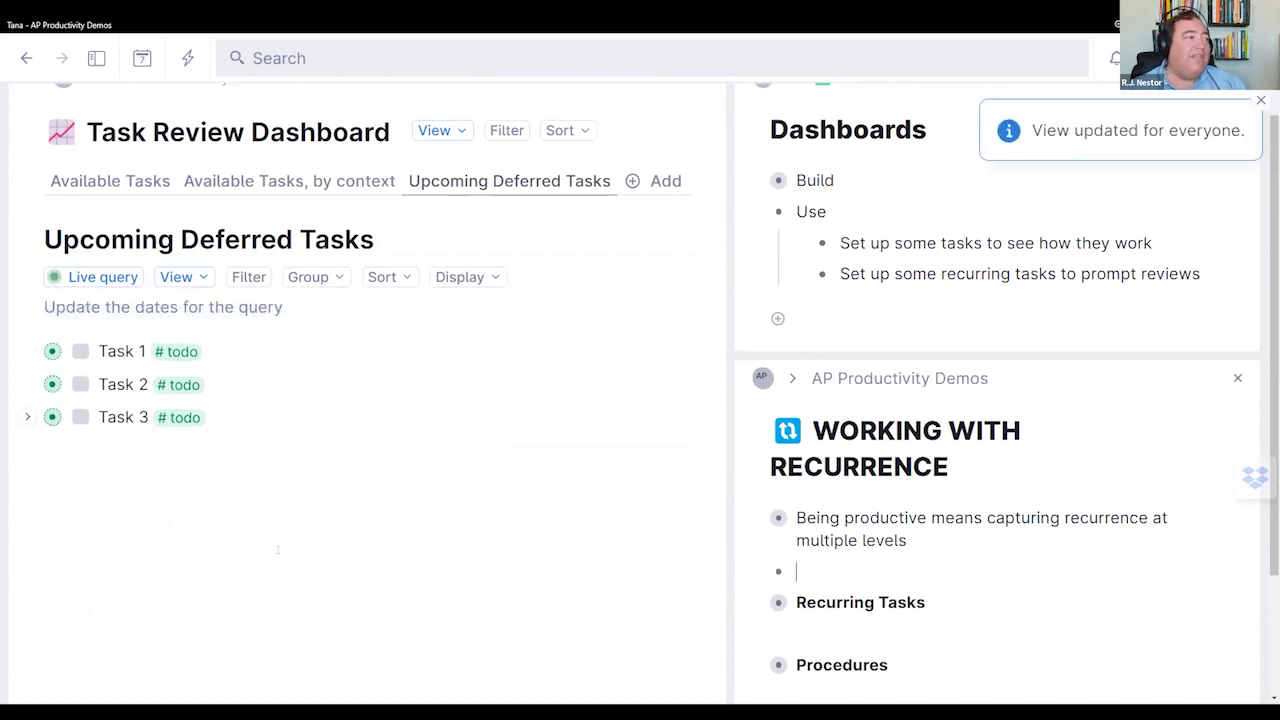
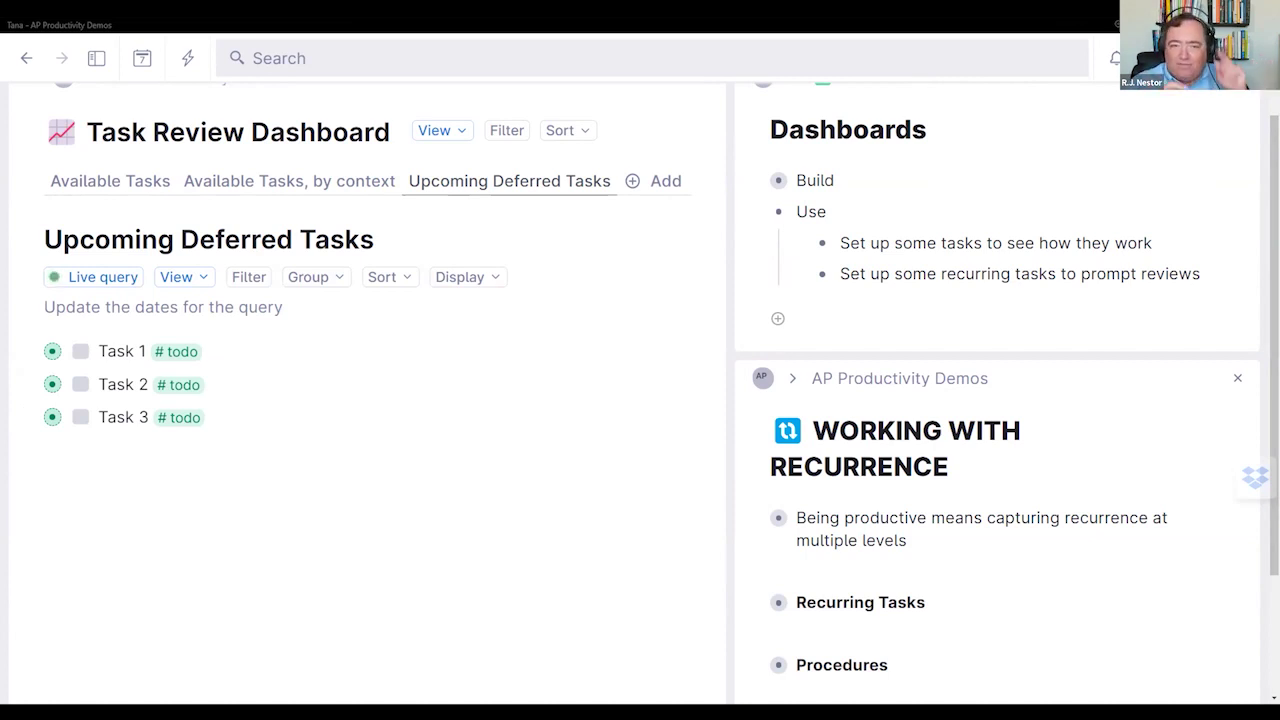
scroll(1108, 603, "down", 3)
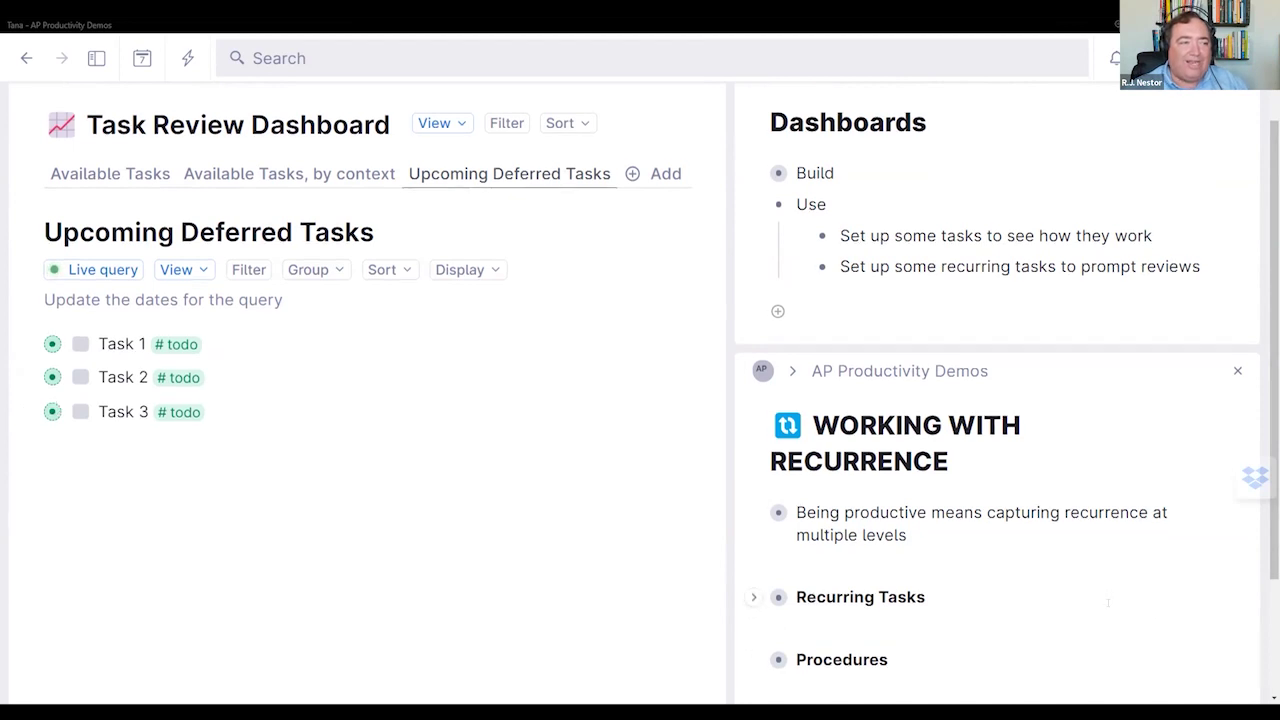
scroll(1108, 603, "up", 4)
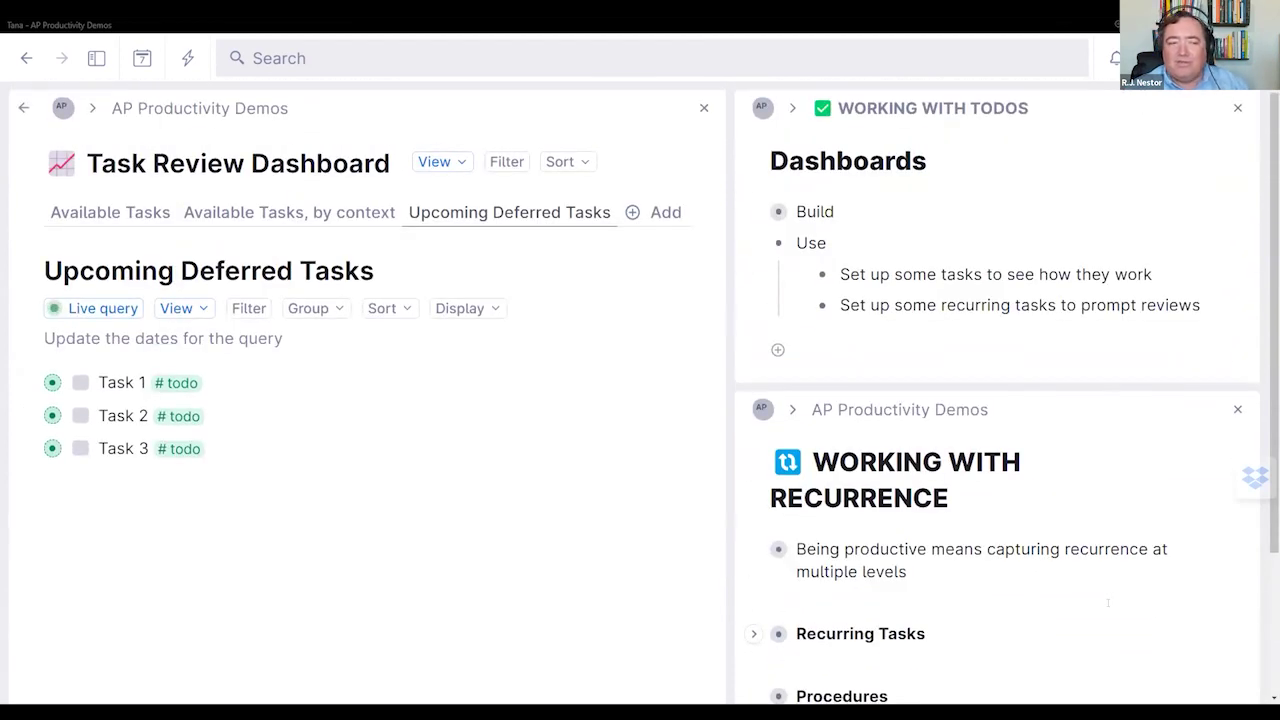
scroll(1108, 603, "down", 4)
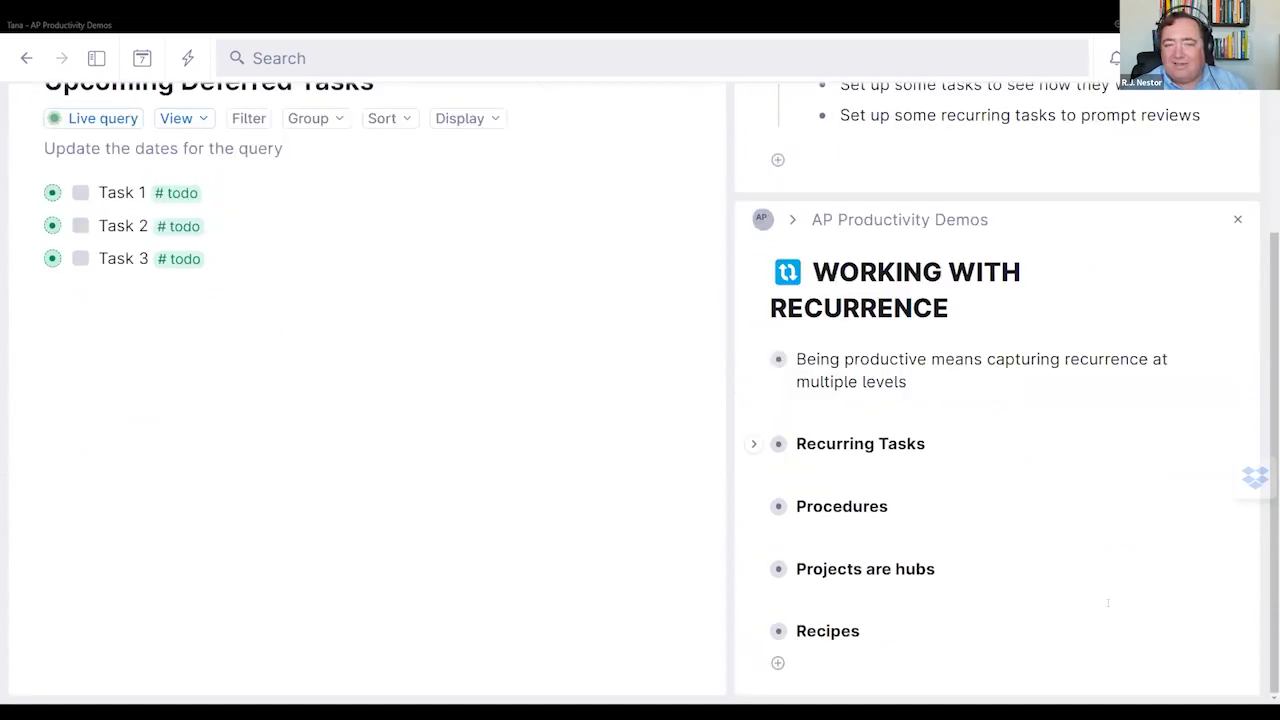
scroll(1108, 603, "up", 4)
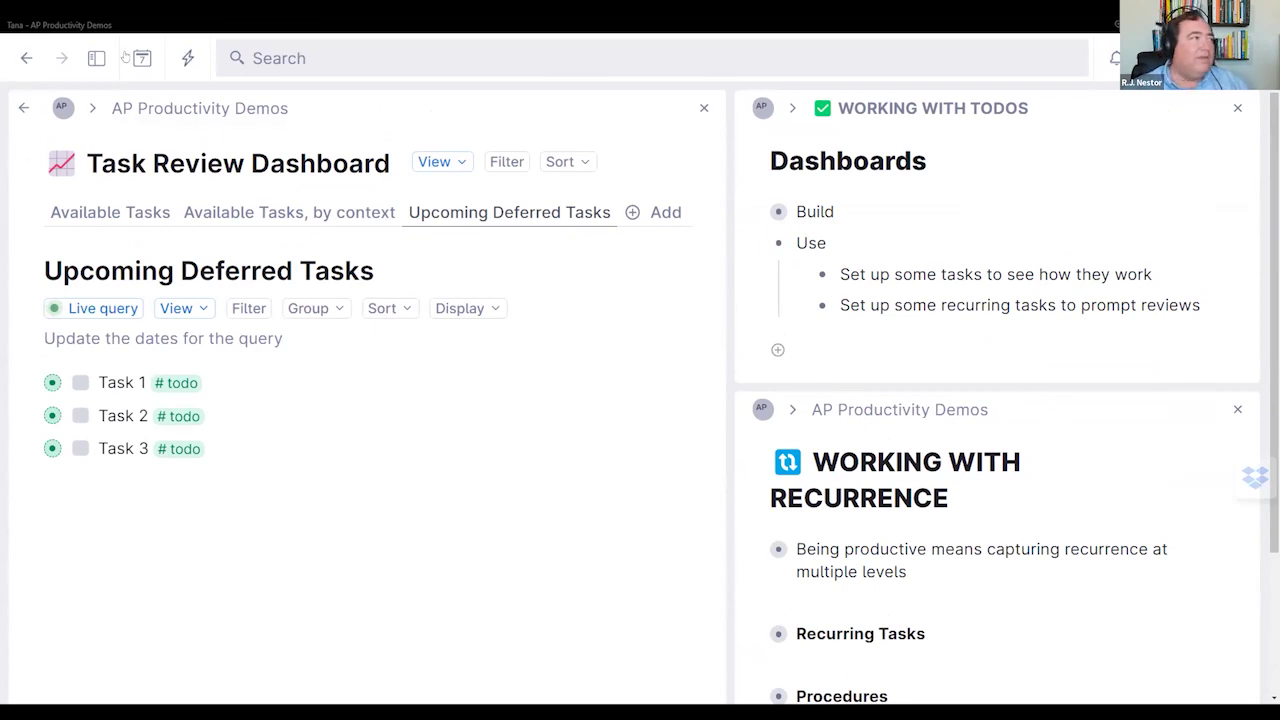
Step: Return to today's day page and collapse the details of Task 1 through Task 8
left_click(23, 110)
left_click(26, 298)
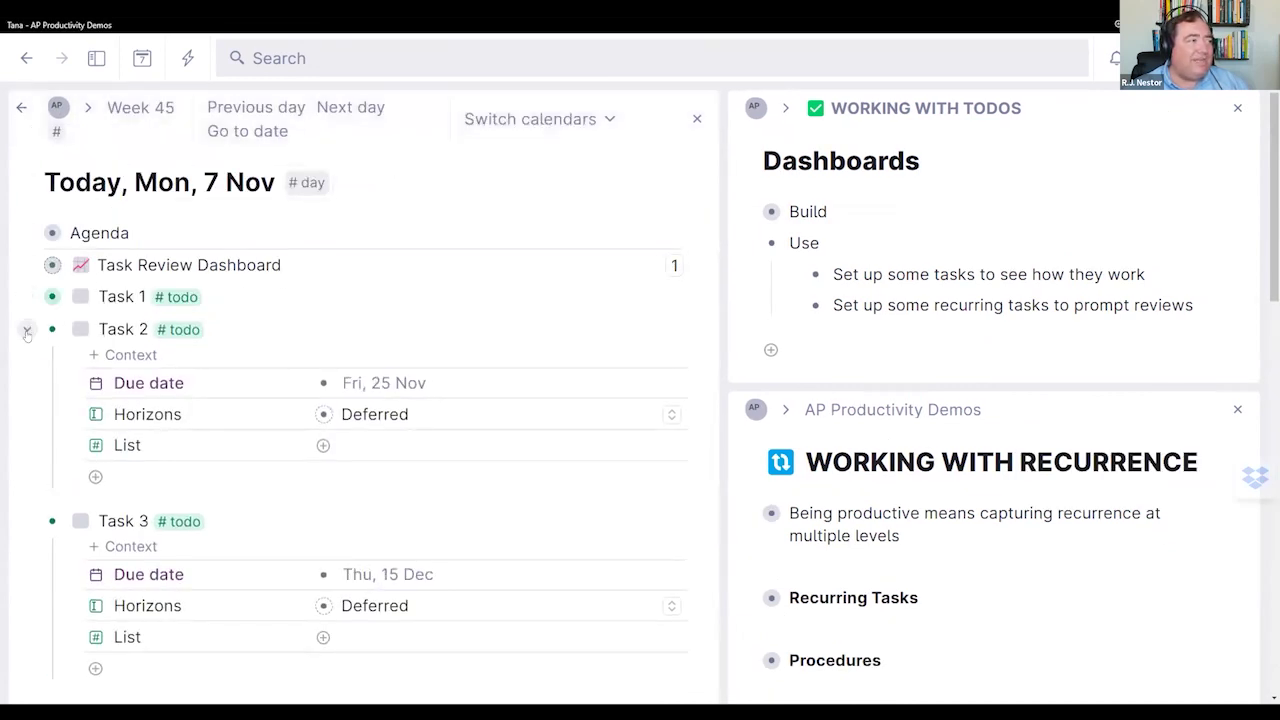
left_click(27, 330)
left_click(27, 362)
left_click(27, 395)
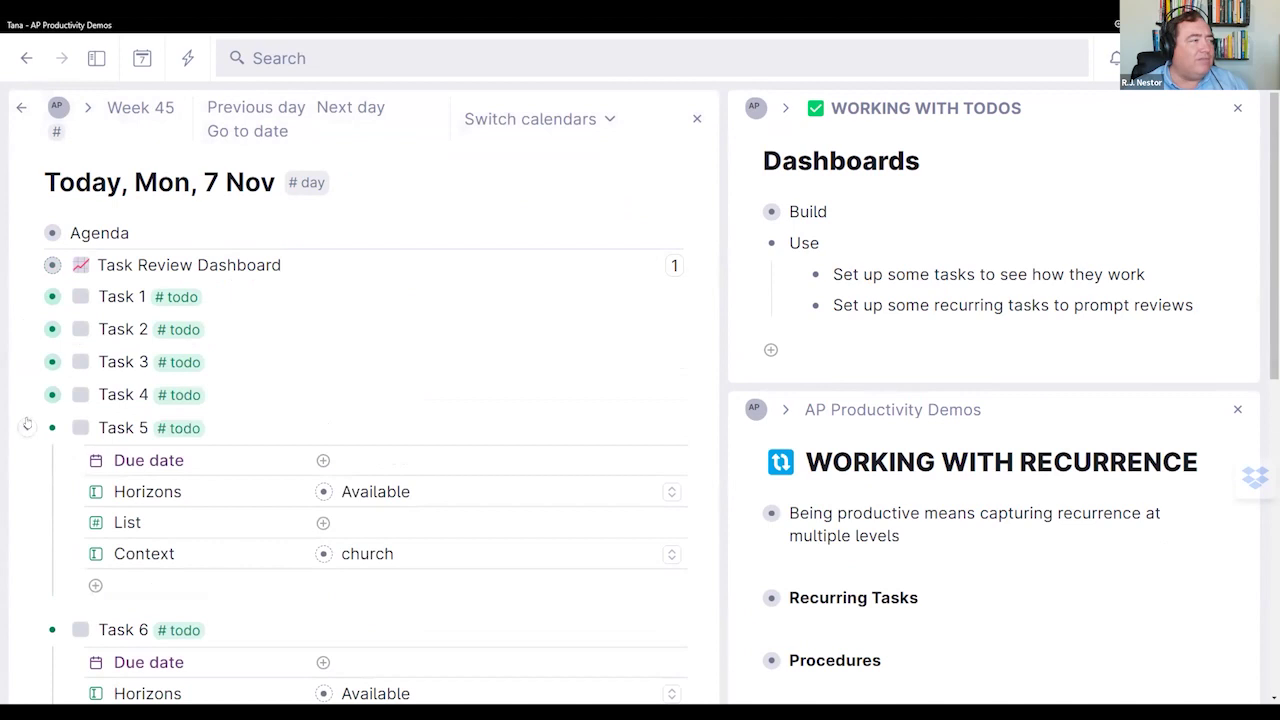
left_click(27, 427)
left_click(25, 459)
scroll(20, 452, "down", 1)
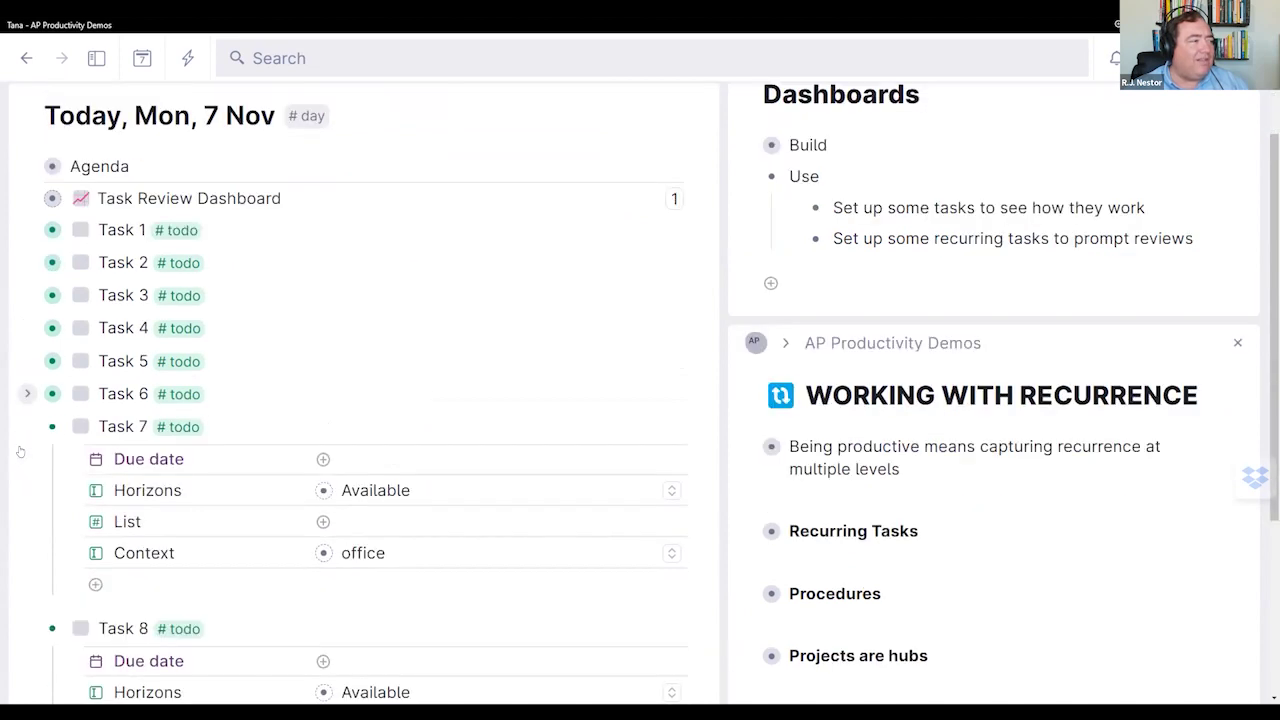
left_click(27, 427)
left_click(27, 459)
Step: Delete Task 1 through Task 8 from today's page and close the WORKING WITH TODOS panel
left_click_drag(285, 461, 80, 230)
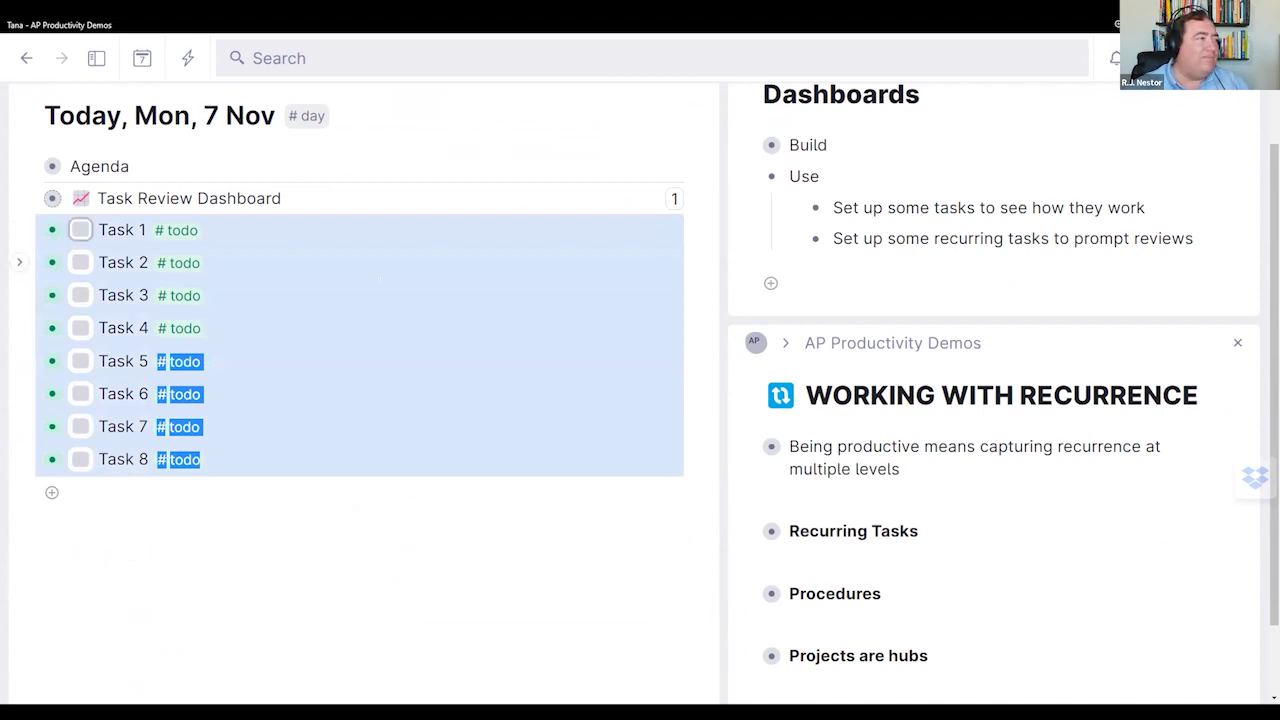
key("Delete")
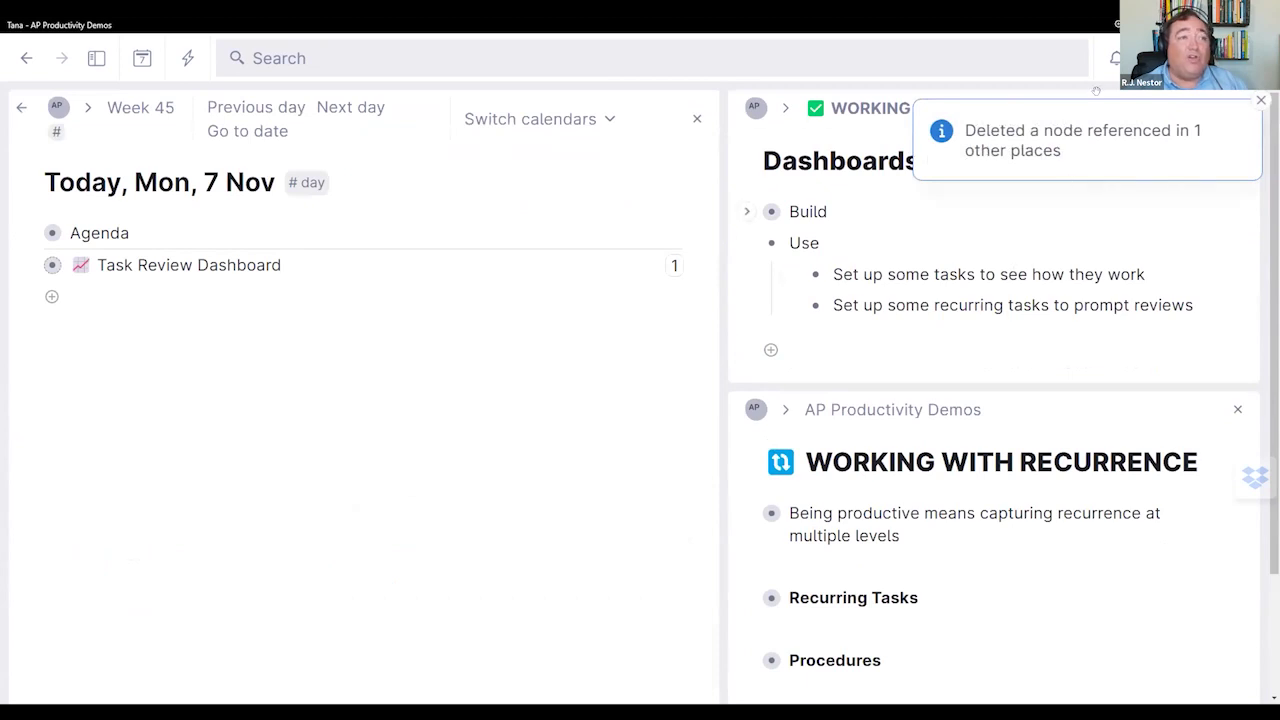
left_click_drag(1112, 145, 964, 130)
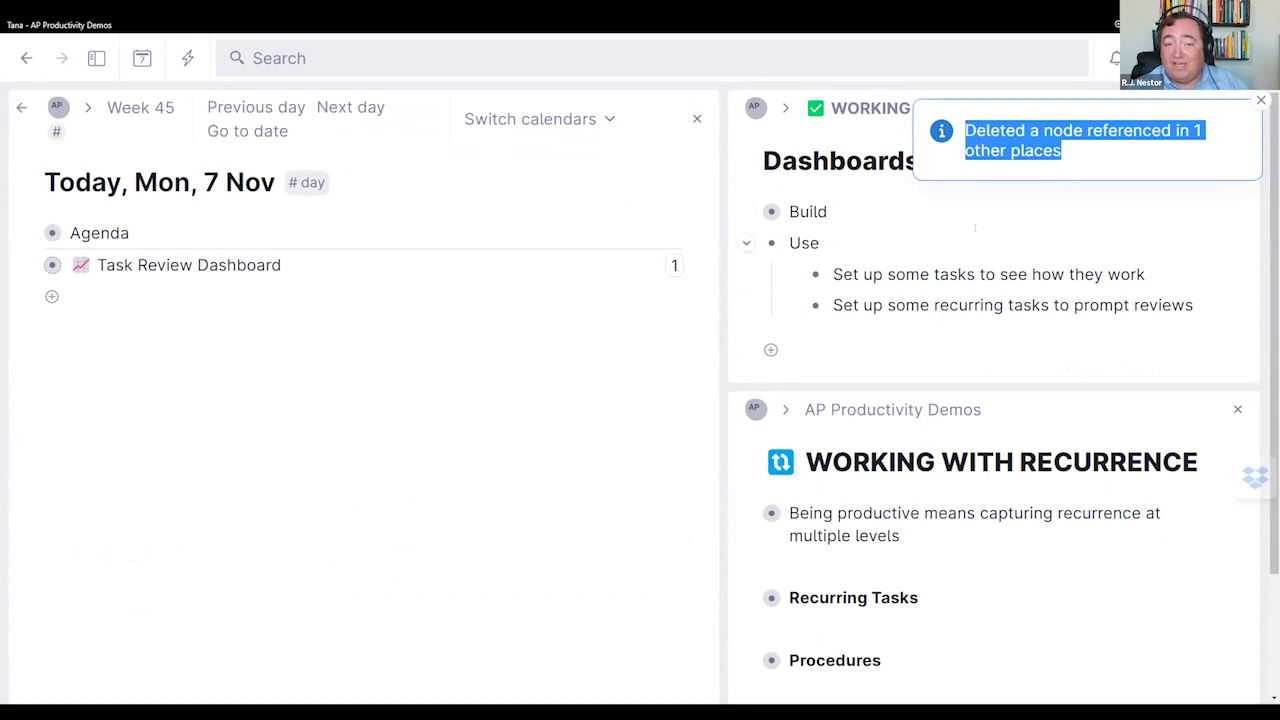
left_click(765, 462)
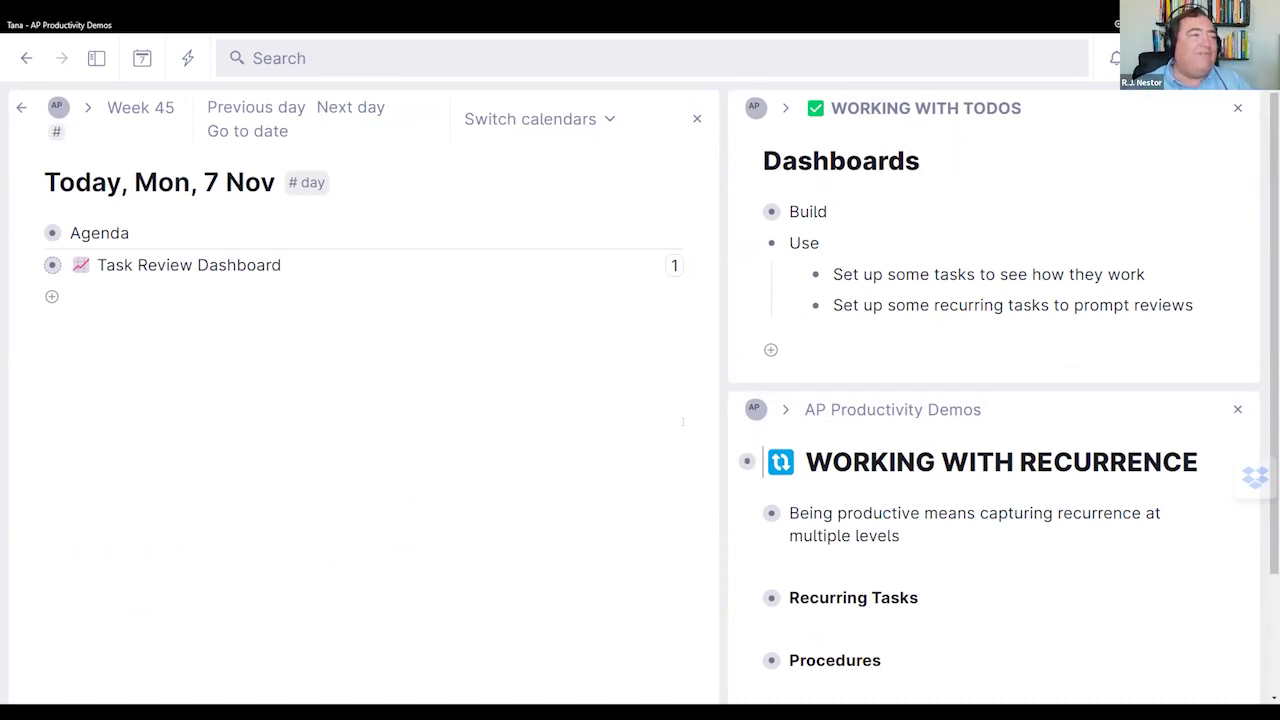
left_click(1237, 107)
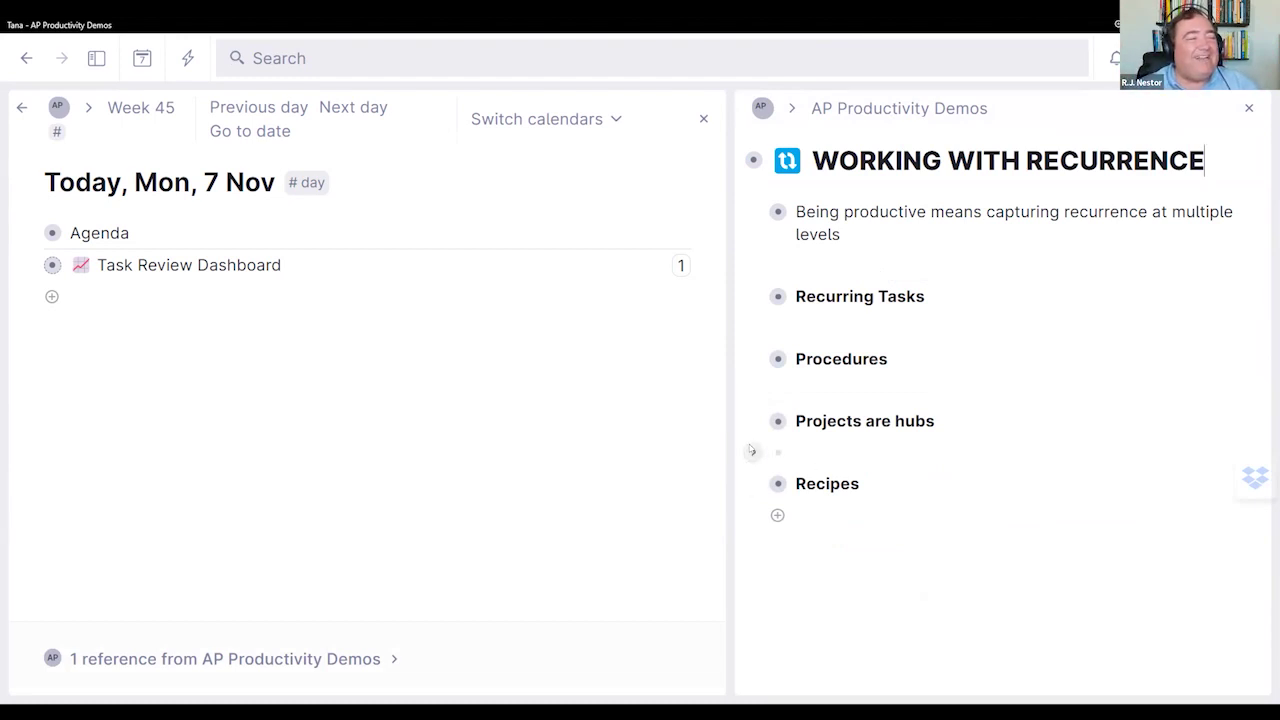
Step: Add a node named "Sample project" to today's page and apply the #project supertag to it
left_click(160, 464)
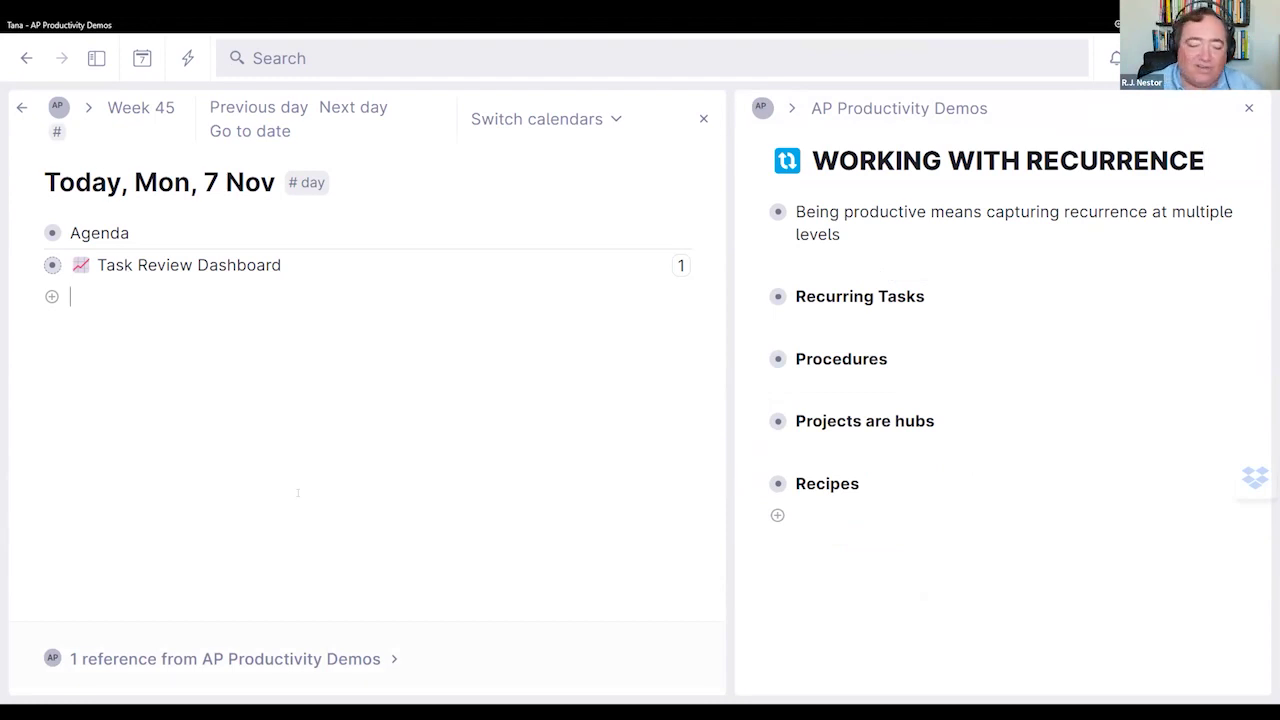
type("Sample project#p")
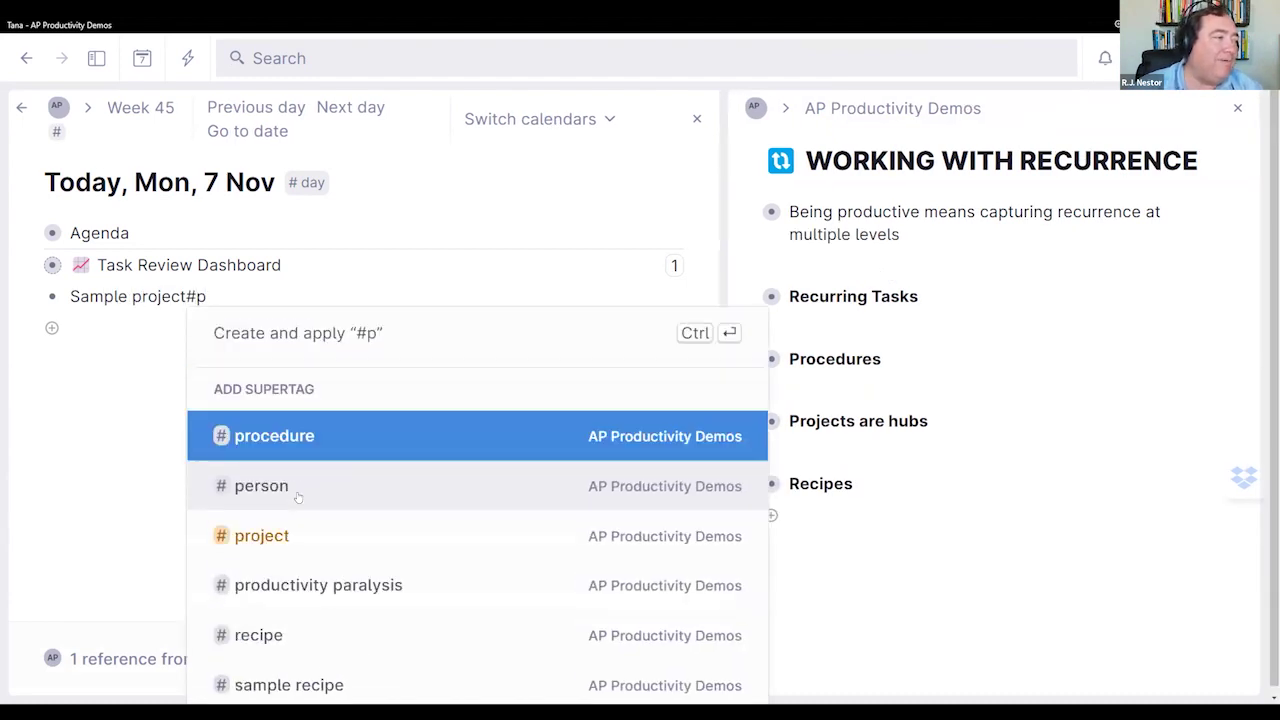
key("Down")
key("Down")
key("Return")
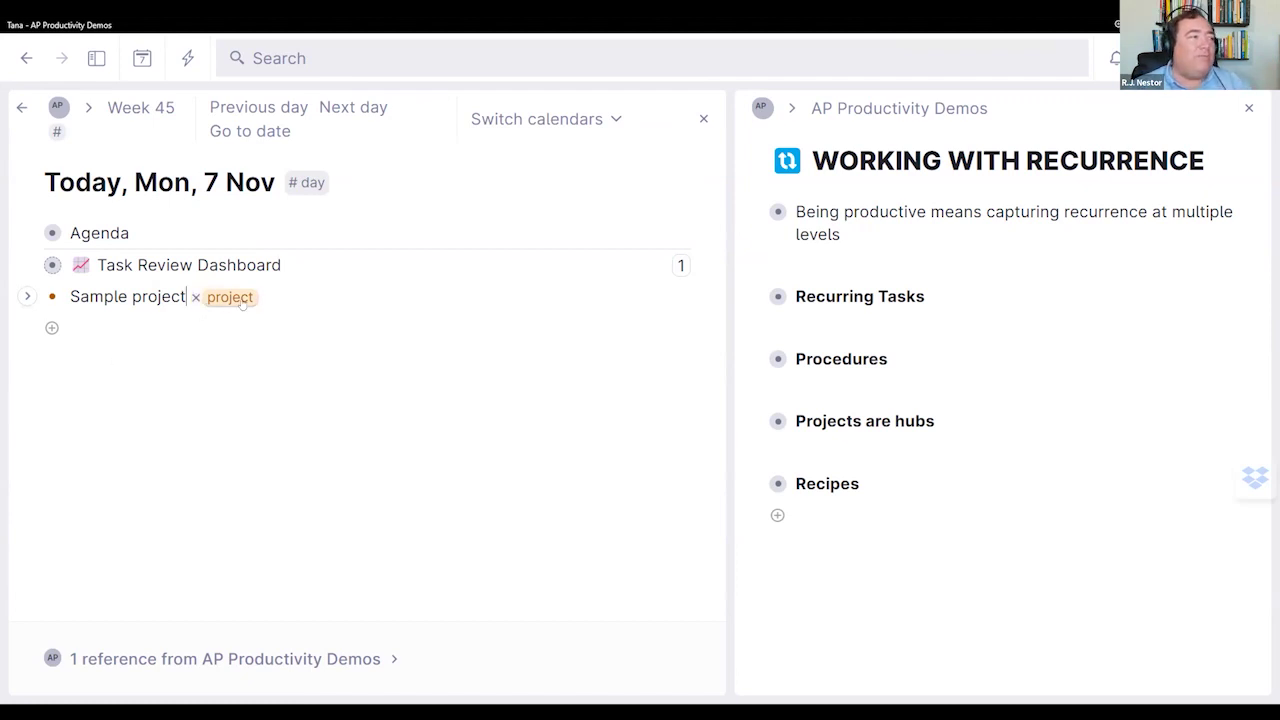
Step: Open the #project tag's configuration, expand the Tasks search in its default content, and save that view for everyone
mouse_move(242, 305)
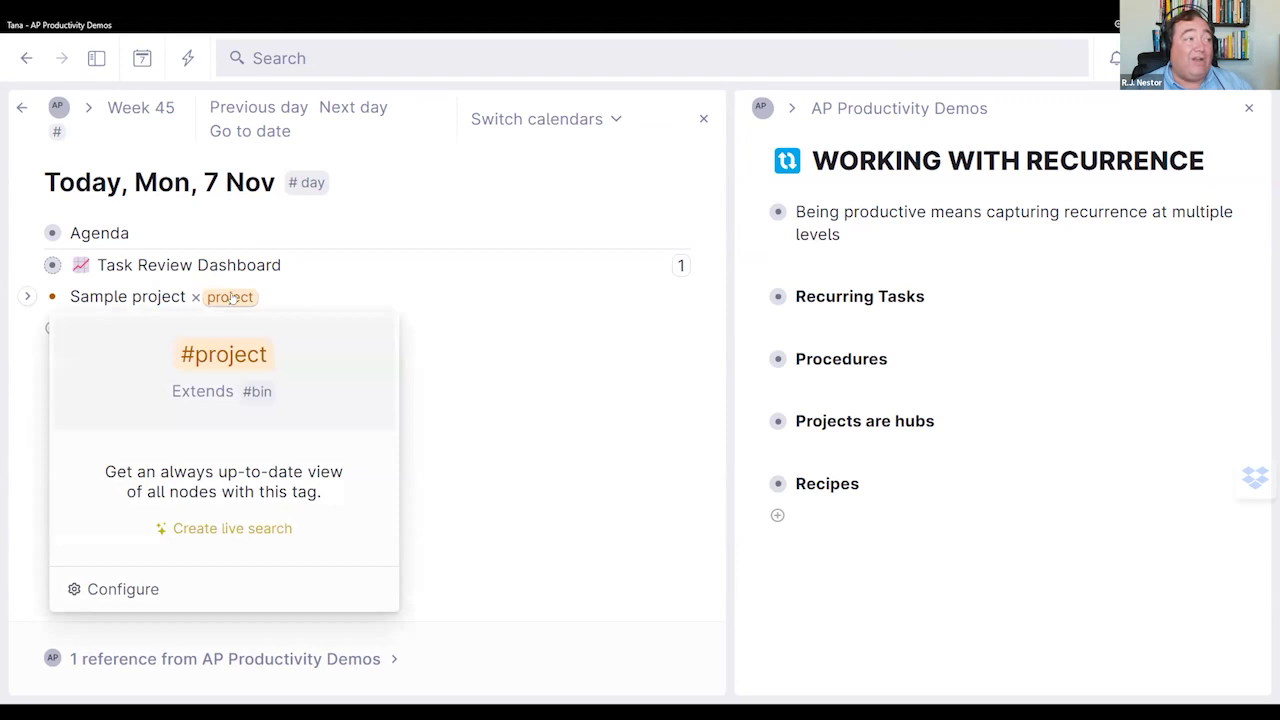
left_click(130, 592)
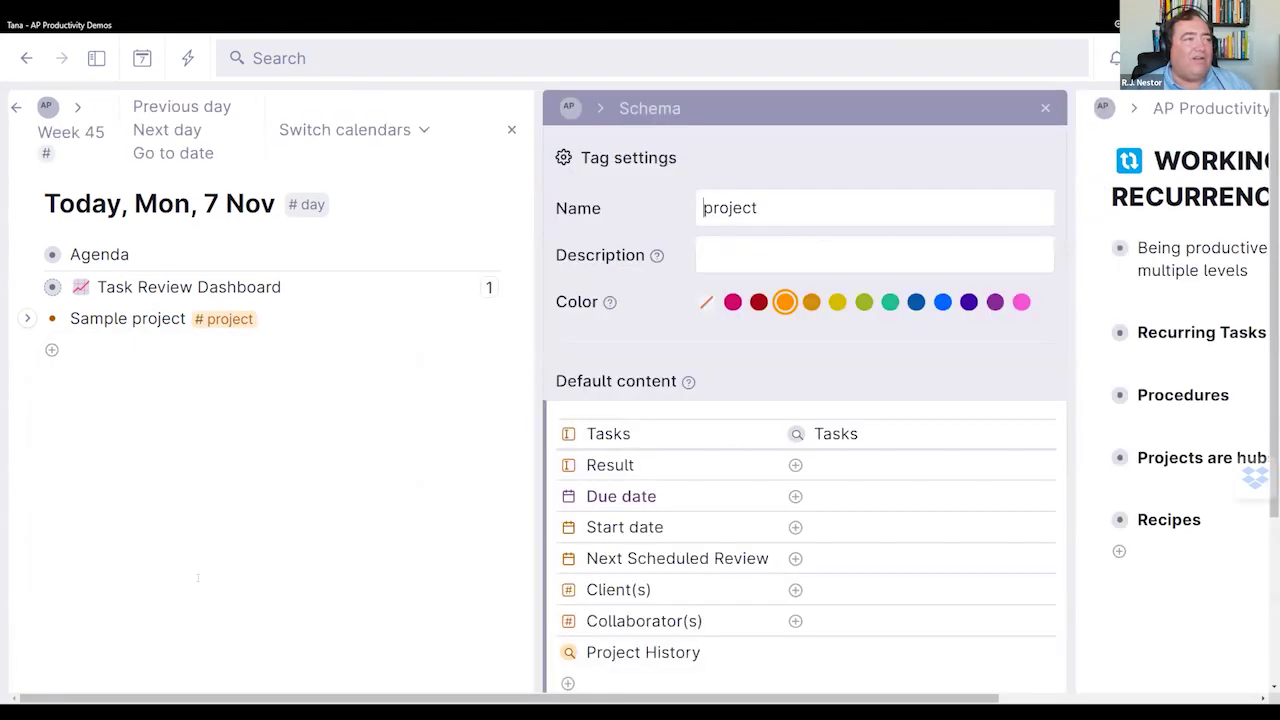
scroll(885, 417, "down", 1)
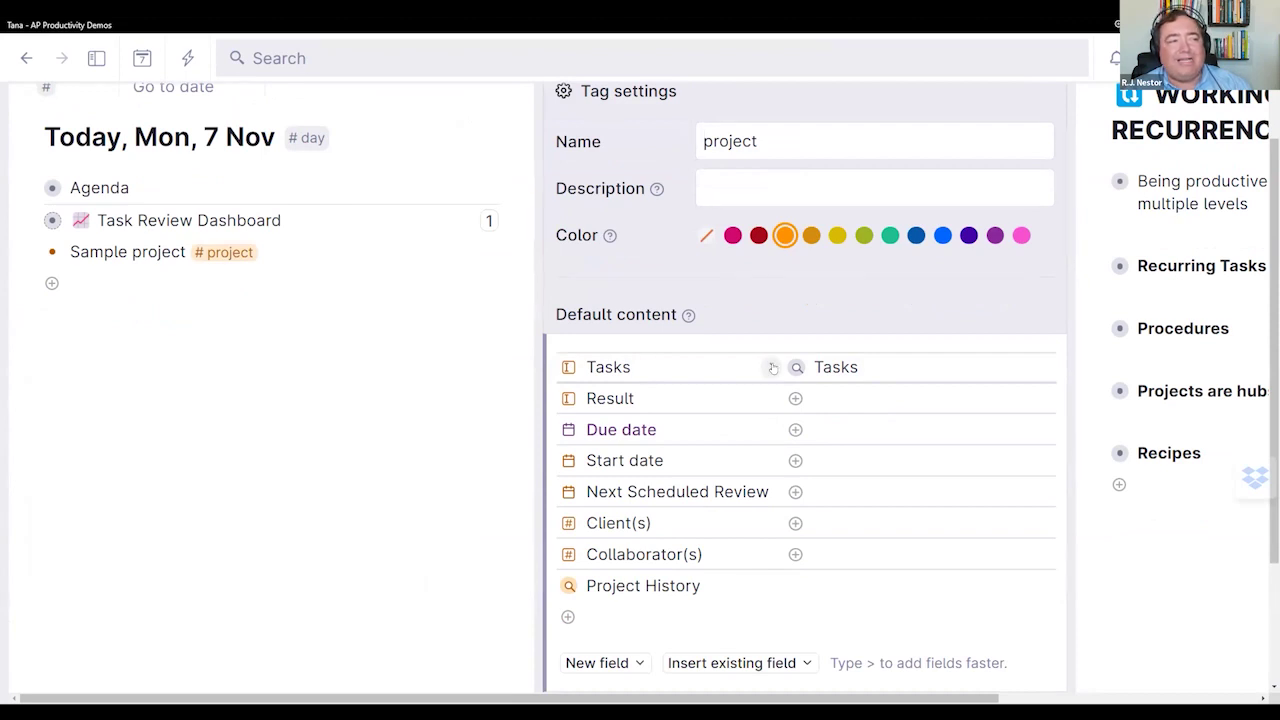
left_click(772, 367)
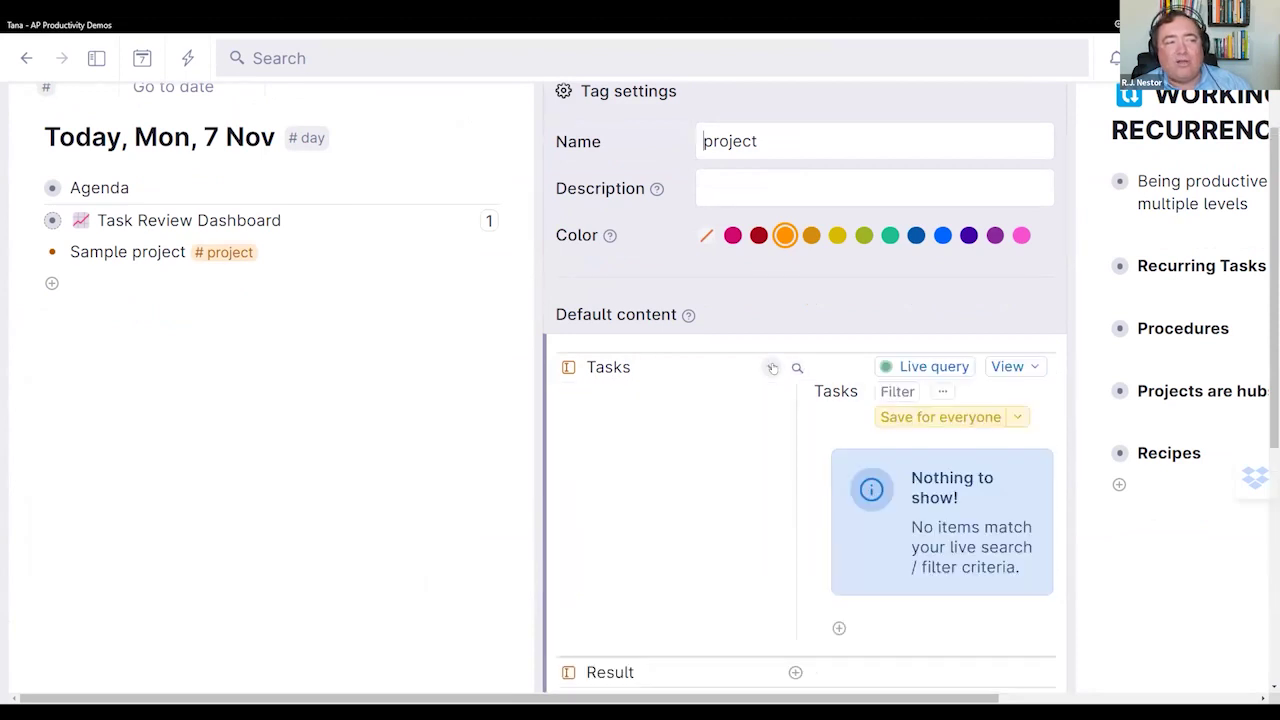
left_click(892, 417)
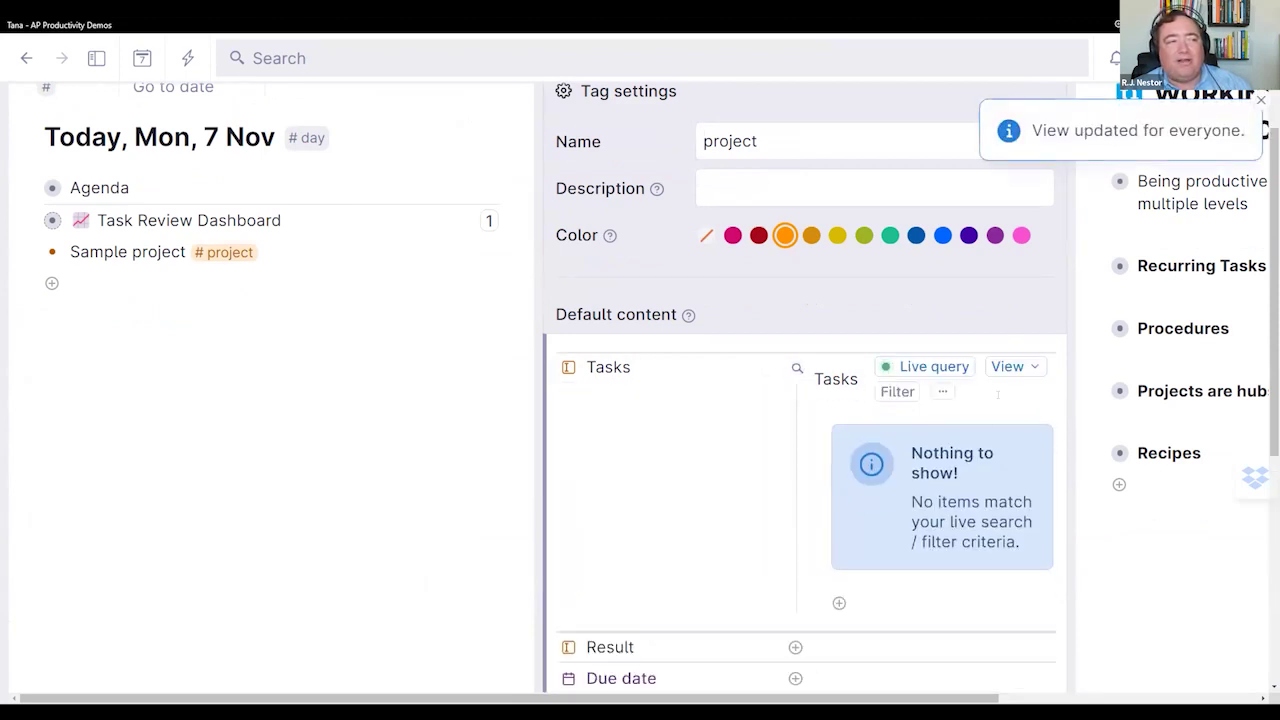
Step: Open the Tasks live query's search expression and set the page zoom to 200% to examine its conditions
left_click(937, 367)
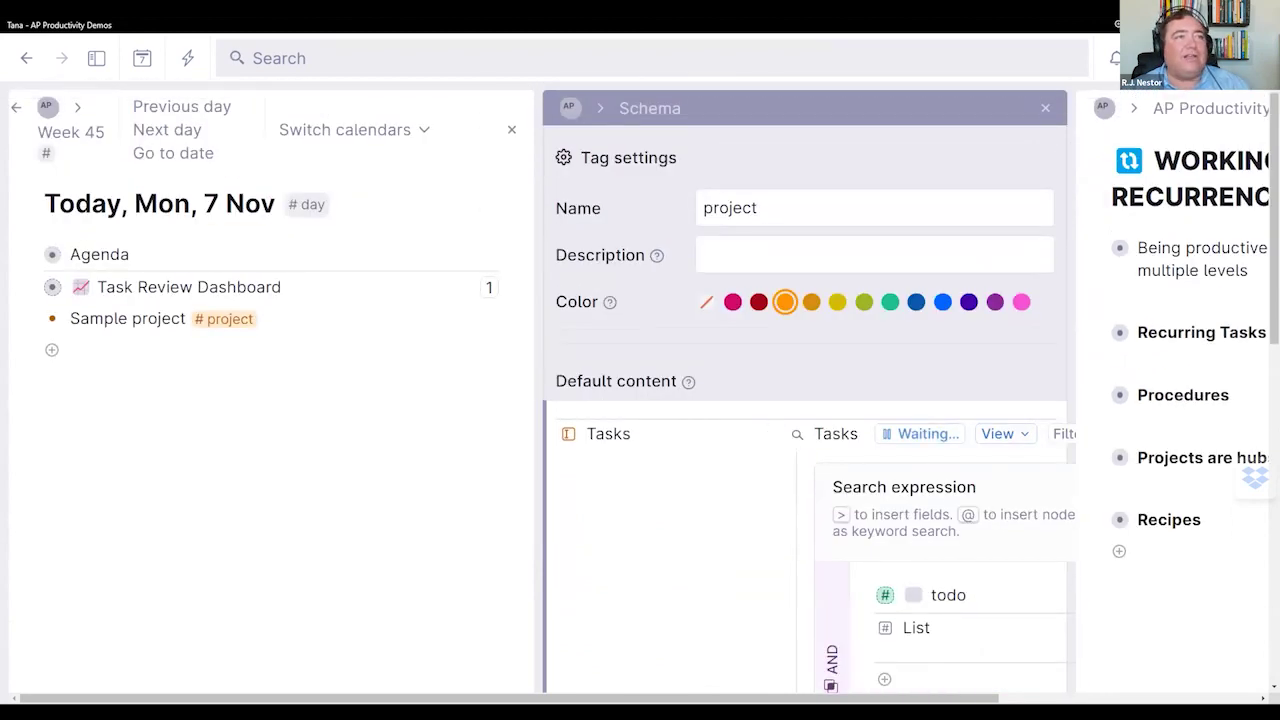
left_click(1117, 22)
left_click(1122, 128)
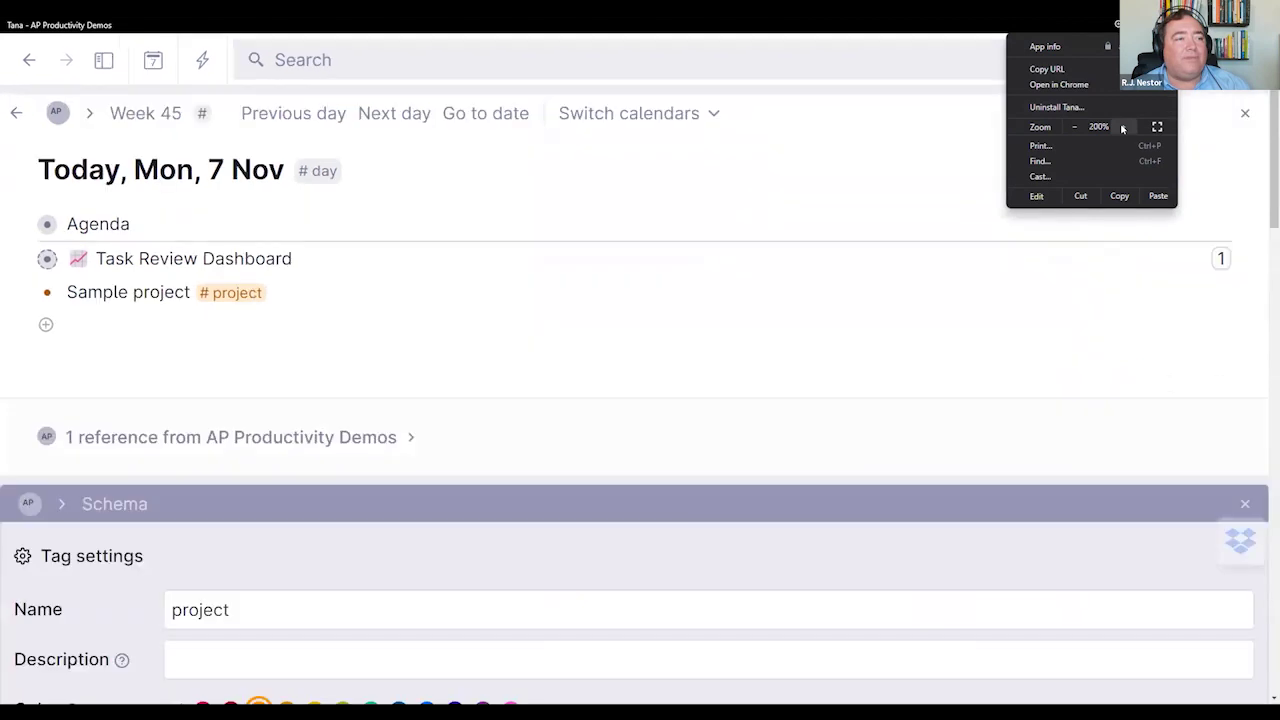
left_click(726, 472)
scroll(726, 472, "down", 5)
scroll(722, 468, "down", 2)
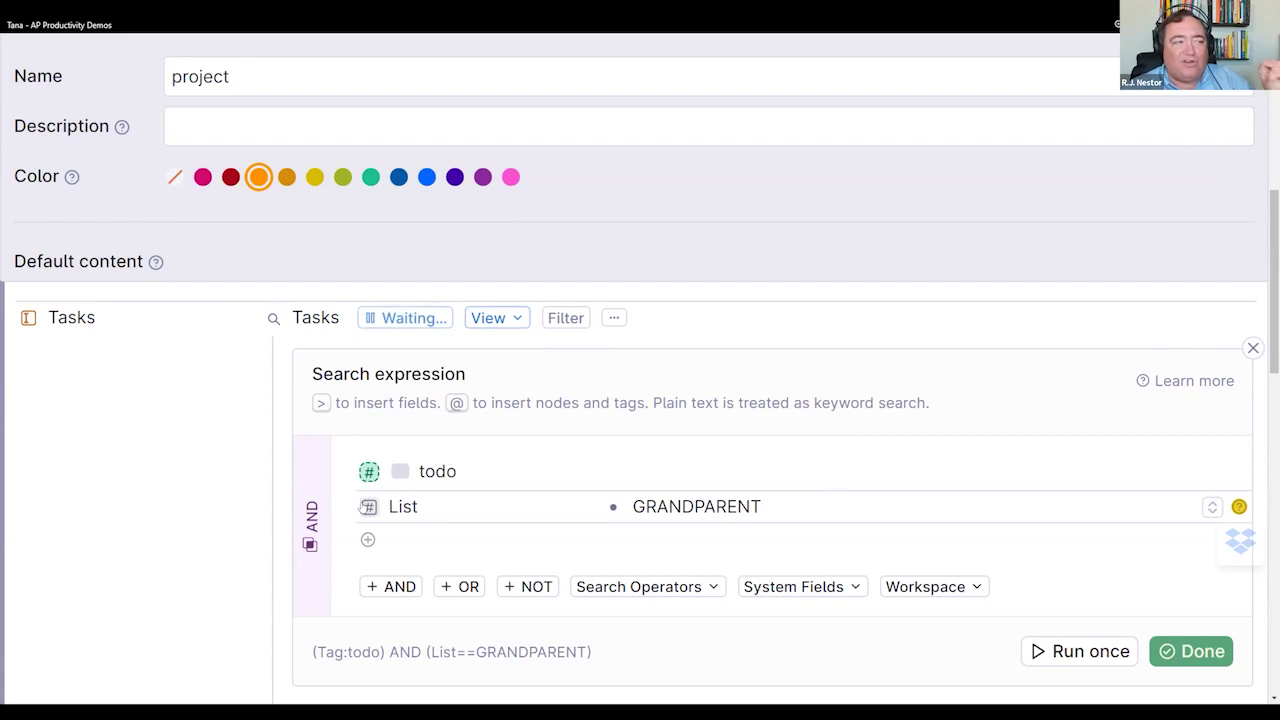
Step: Open the List field's settings from the query, examine its field type and source supertag, and close the configuration panel
mouse_move(363, 507)
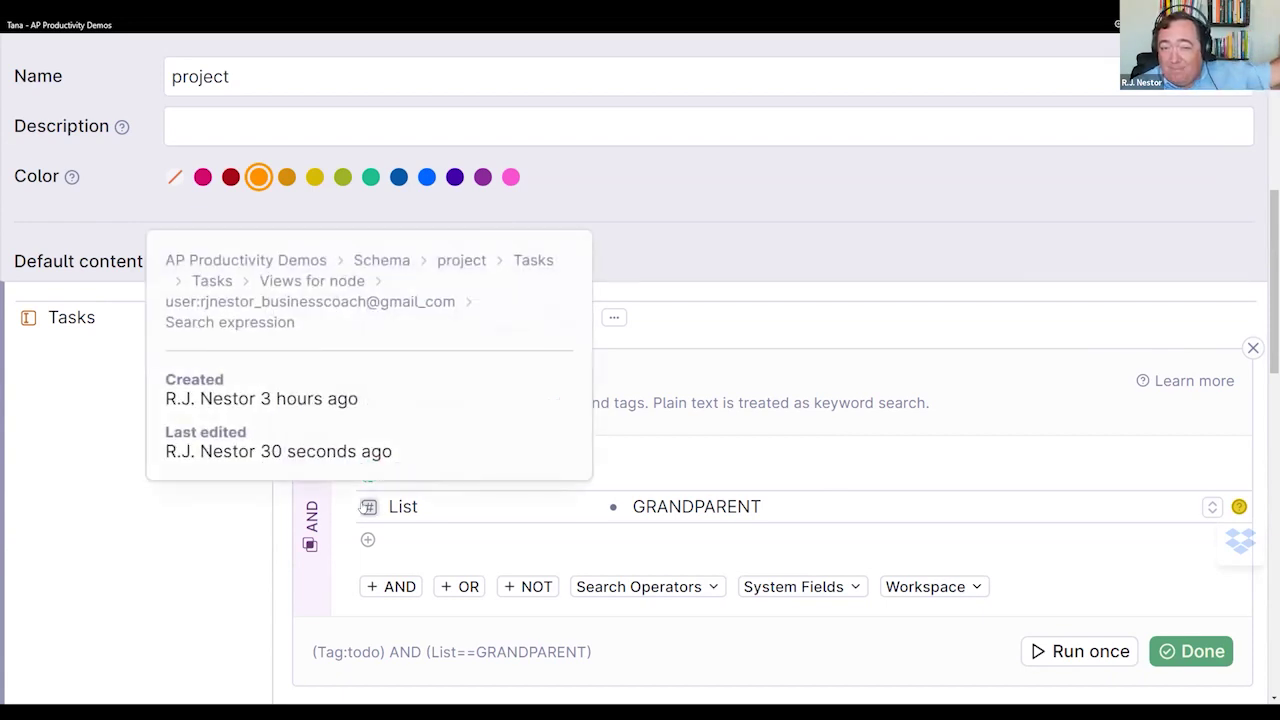
left_click(363, 507)
scroll(475, 488, "down", 3)
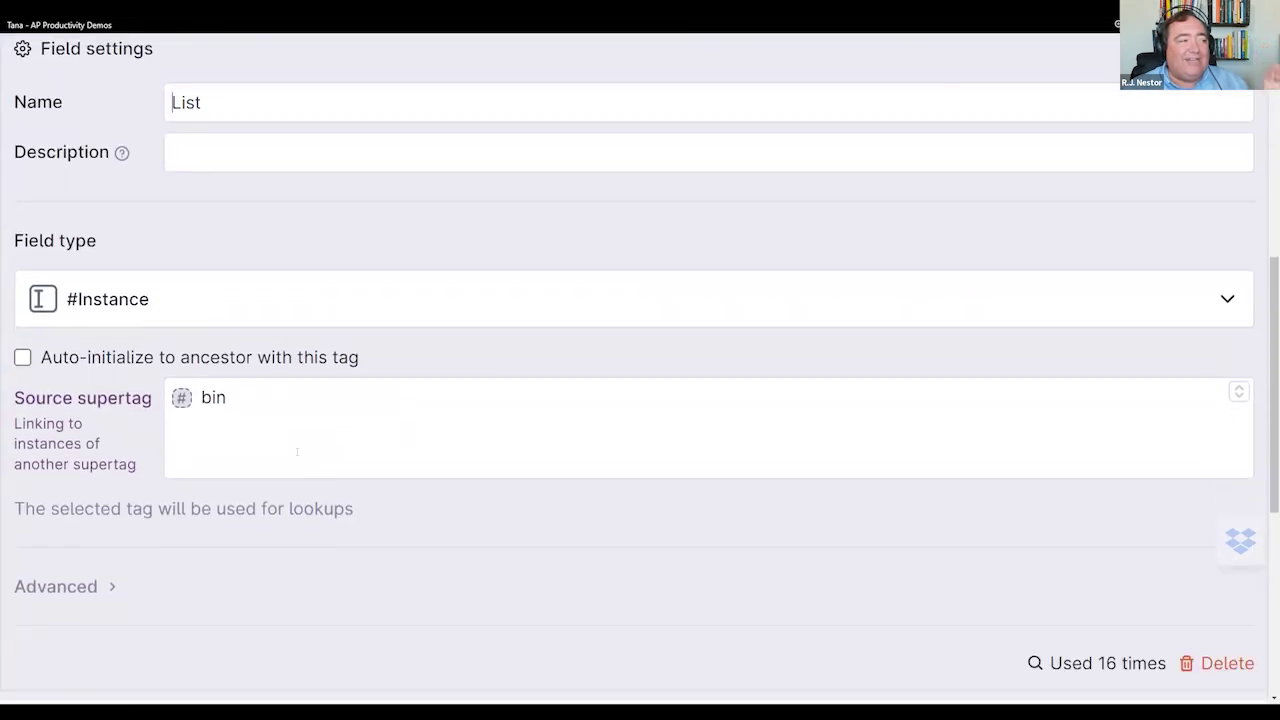
scroll(290, 440, "up", 2)
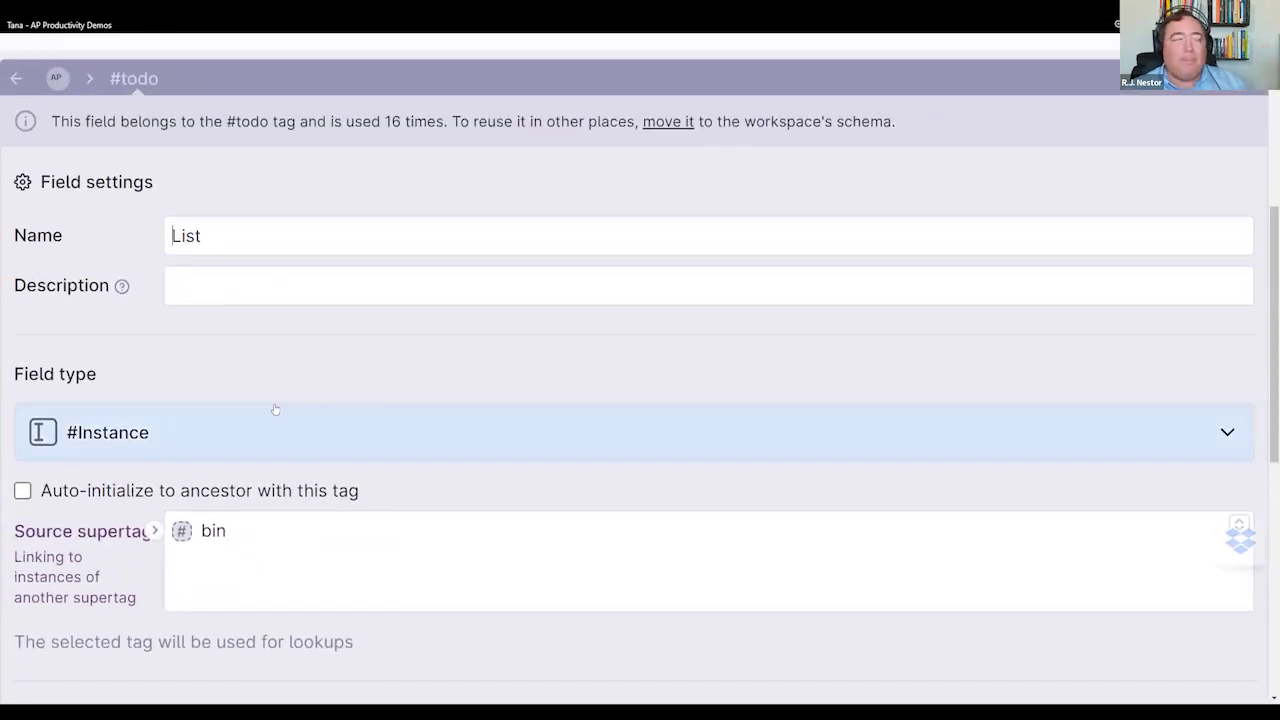
scroll(605, 454, "up", 2)
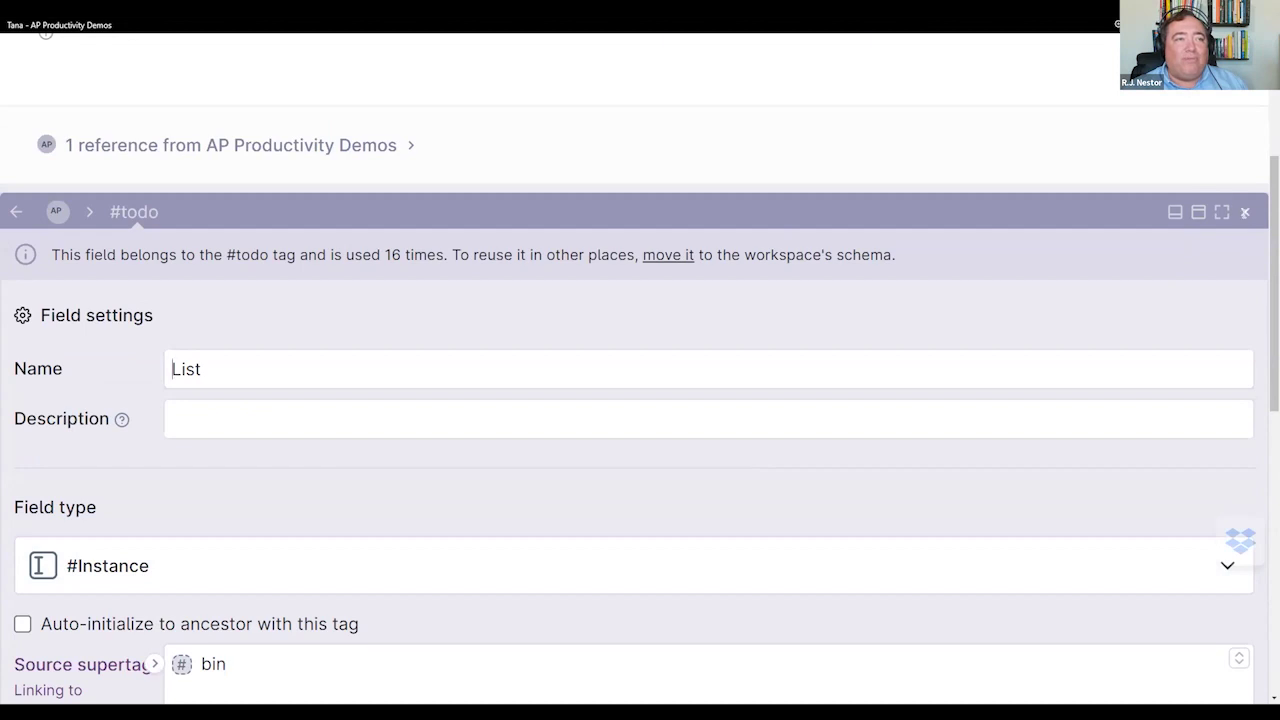
key("Escape")
scroll(710, 501, "up", 4)
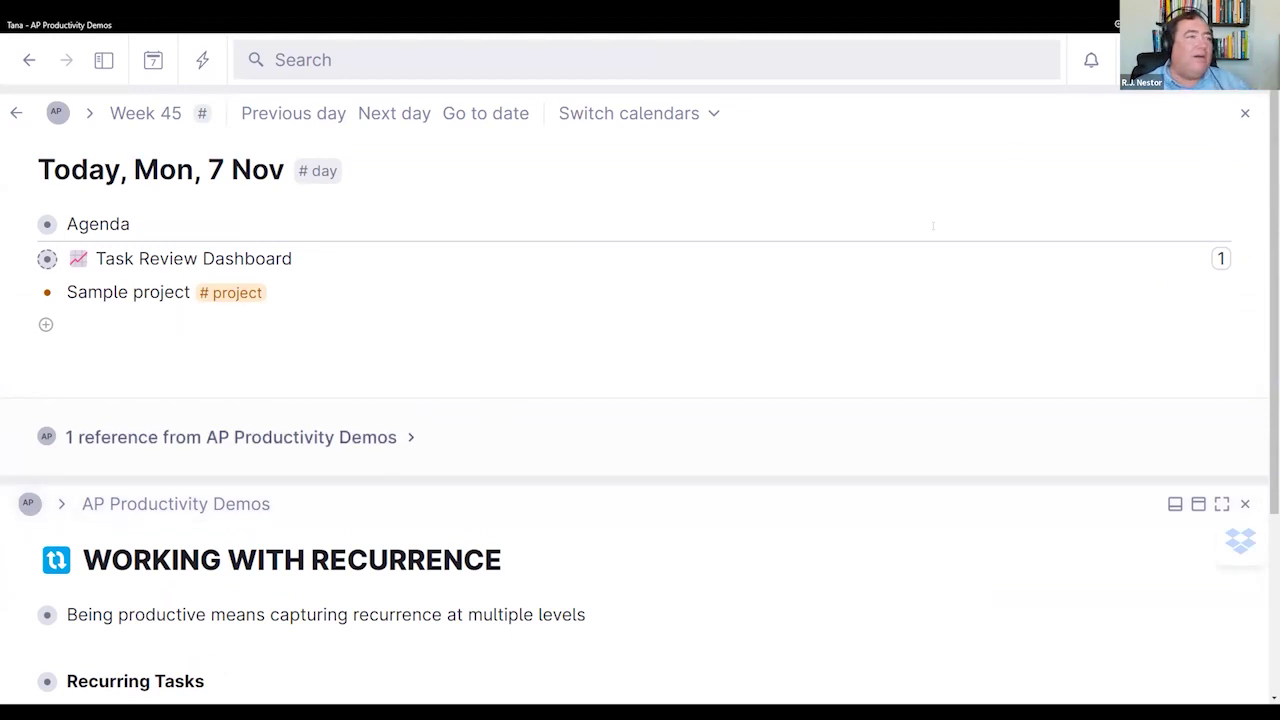
Step: Set the page zoom to 175% and expand Sample project together with the search in its Tasks field
left_click(1117, 22)
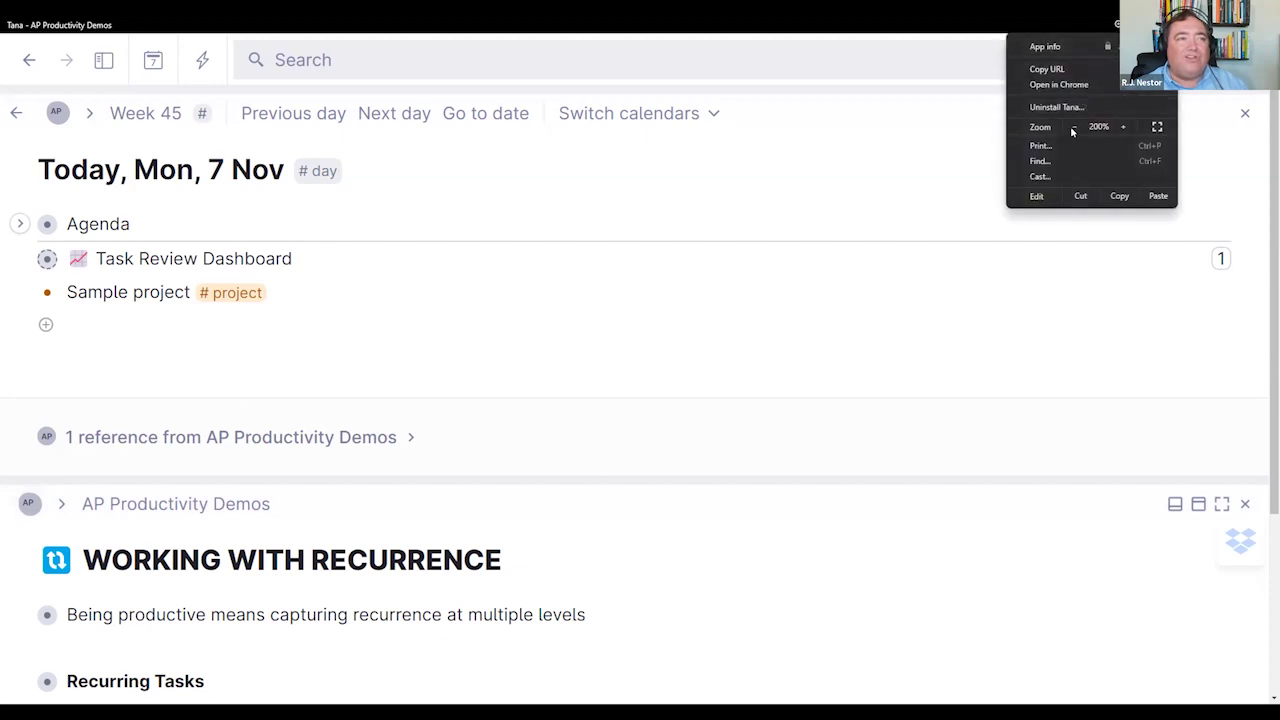
left_click(1072, 127)
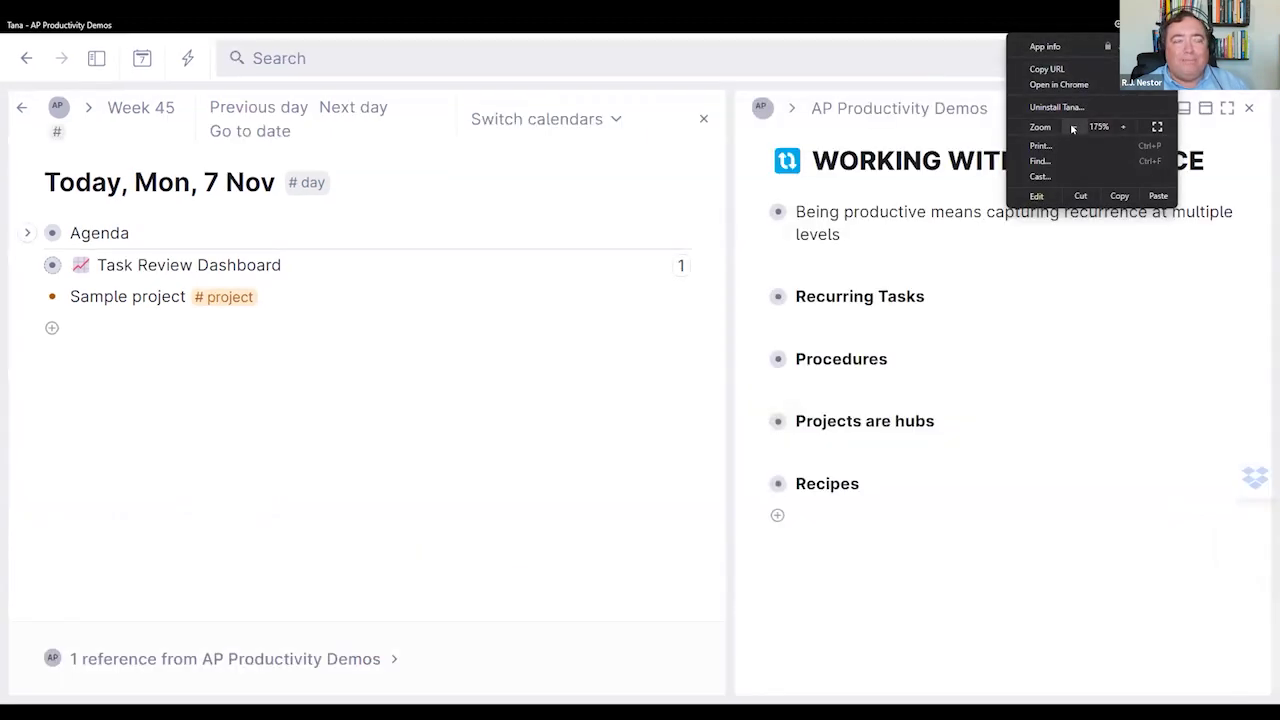
left_click(691, 414)
left_click(116, 296)
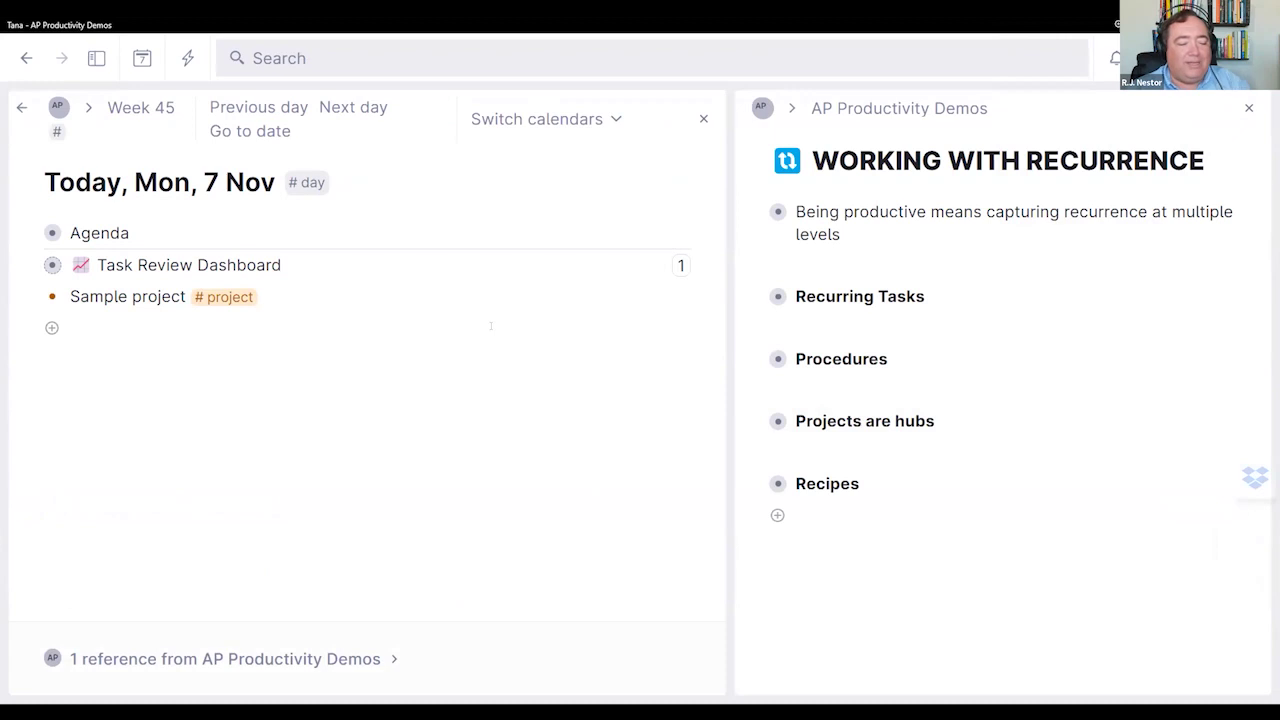
key("ctrl+Down")
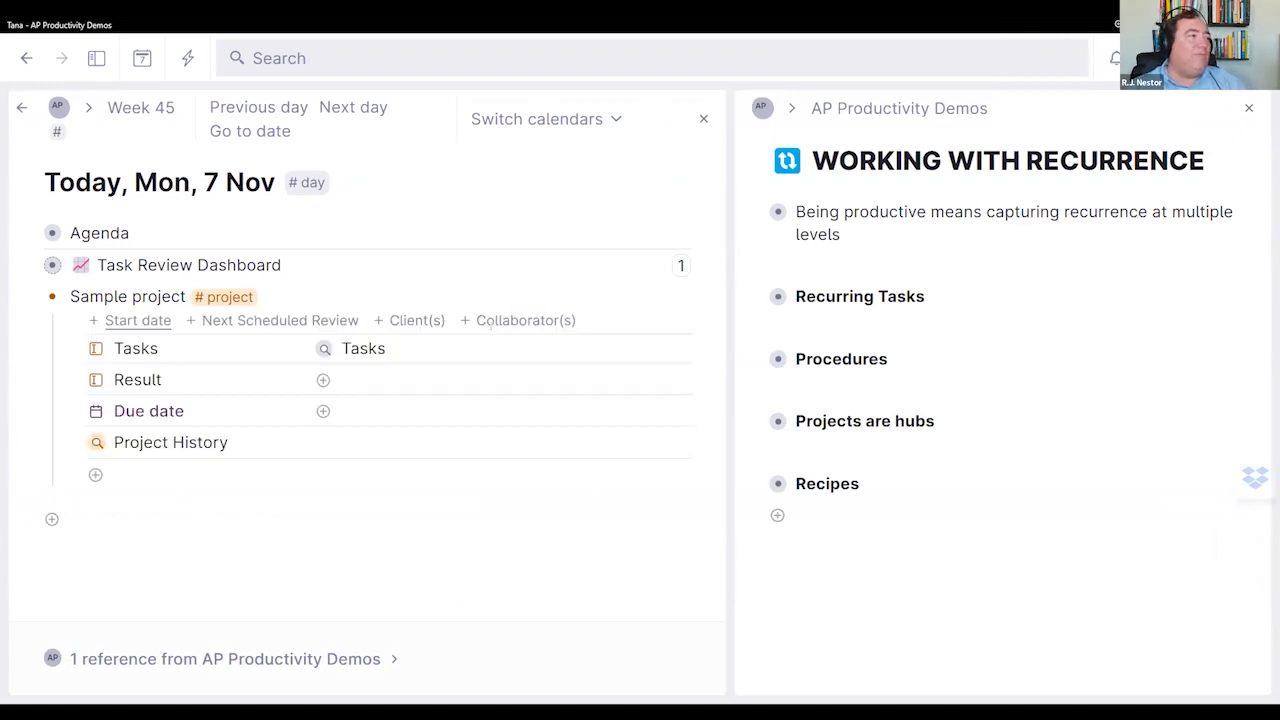
left_click(296, 347)
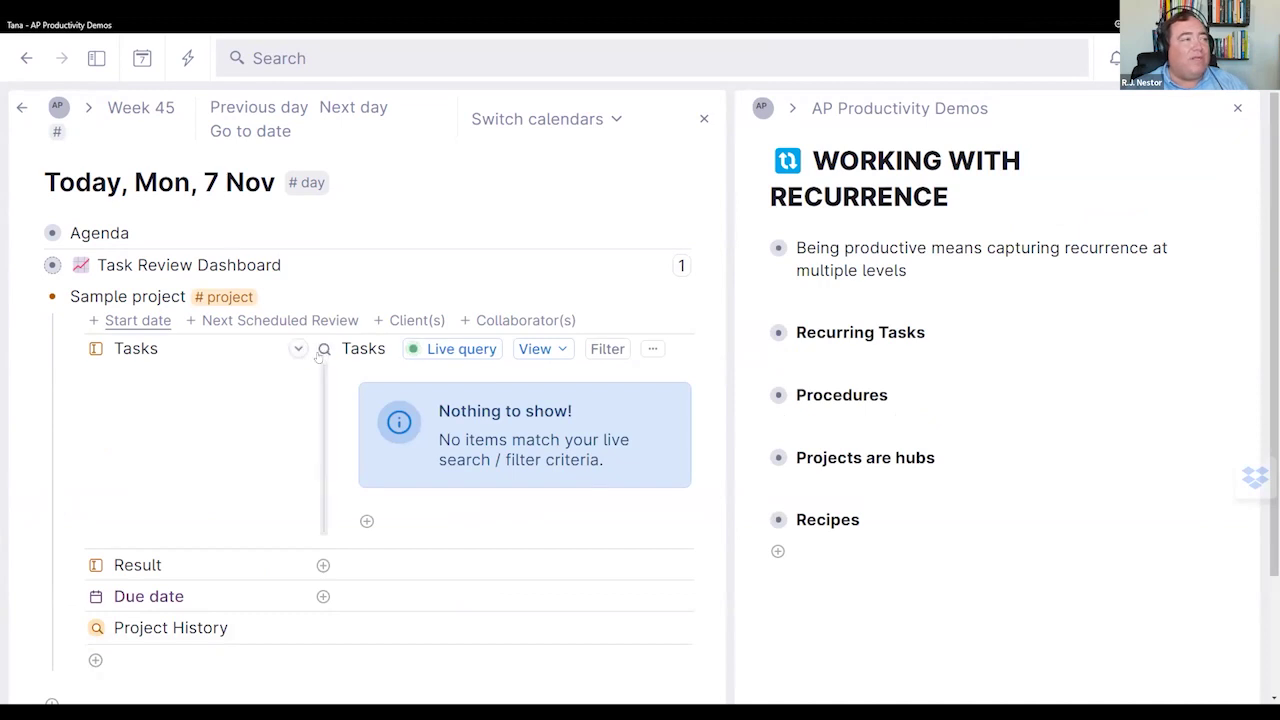
Step: Add a node "This is a sample todo" tagged #todo below the project and set its List field to Sample project
scroll(283, 401, "down", 2)
left_click(321, 591)
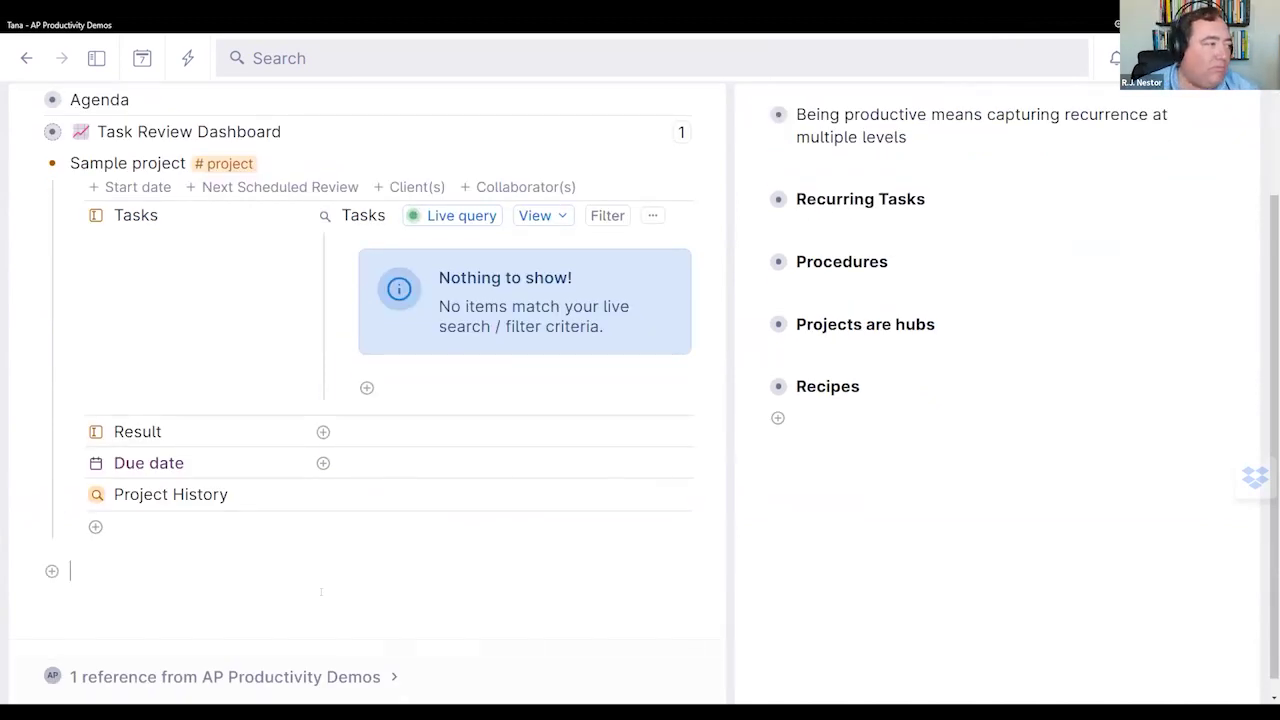
type("This is a sample todo#to")
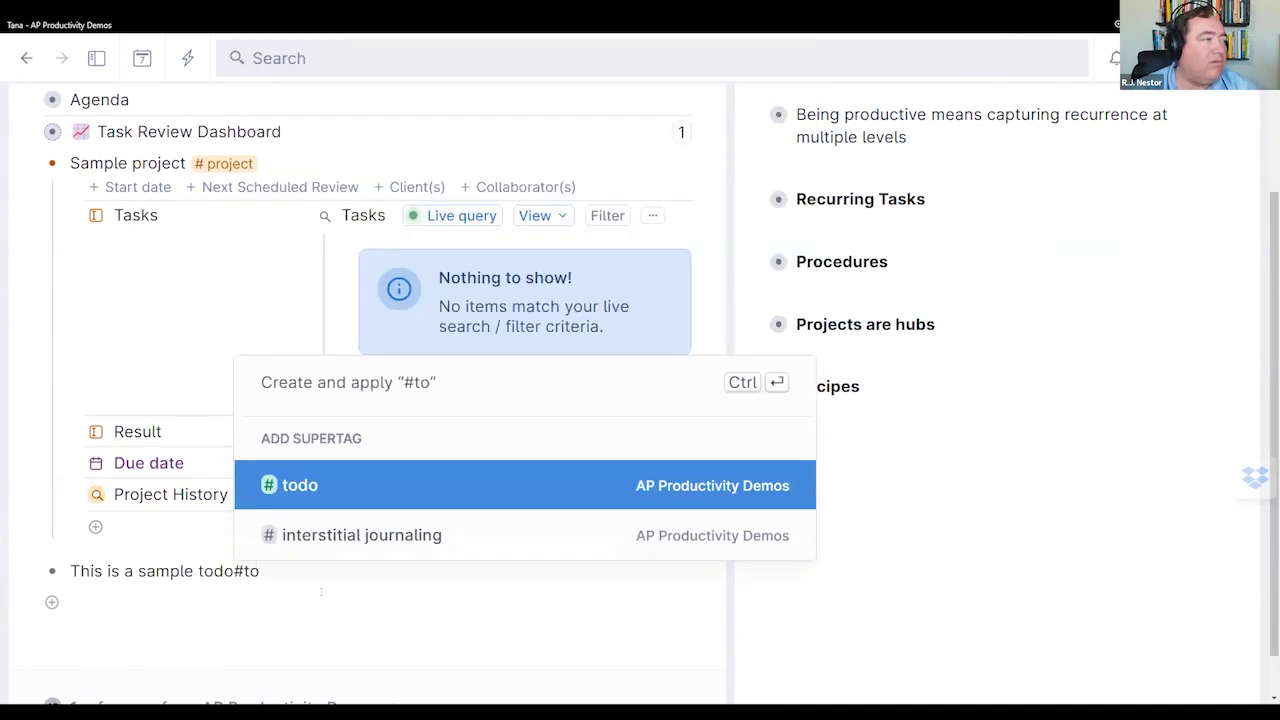
key("Return")
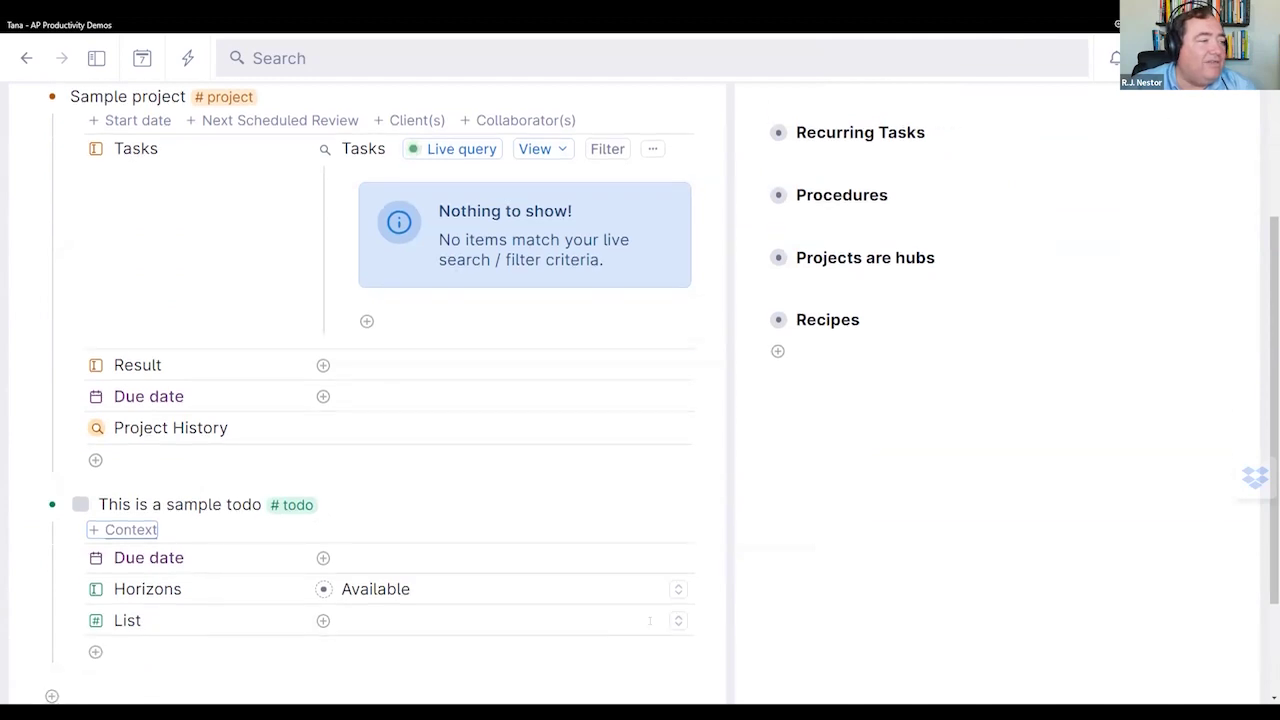
left_click(672, 622)
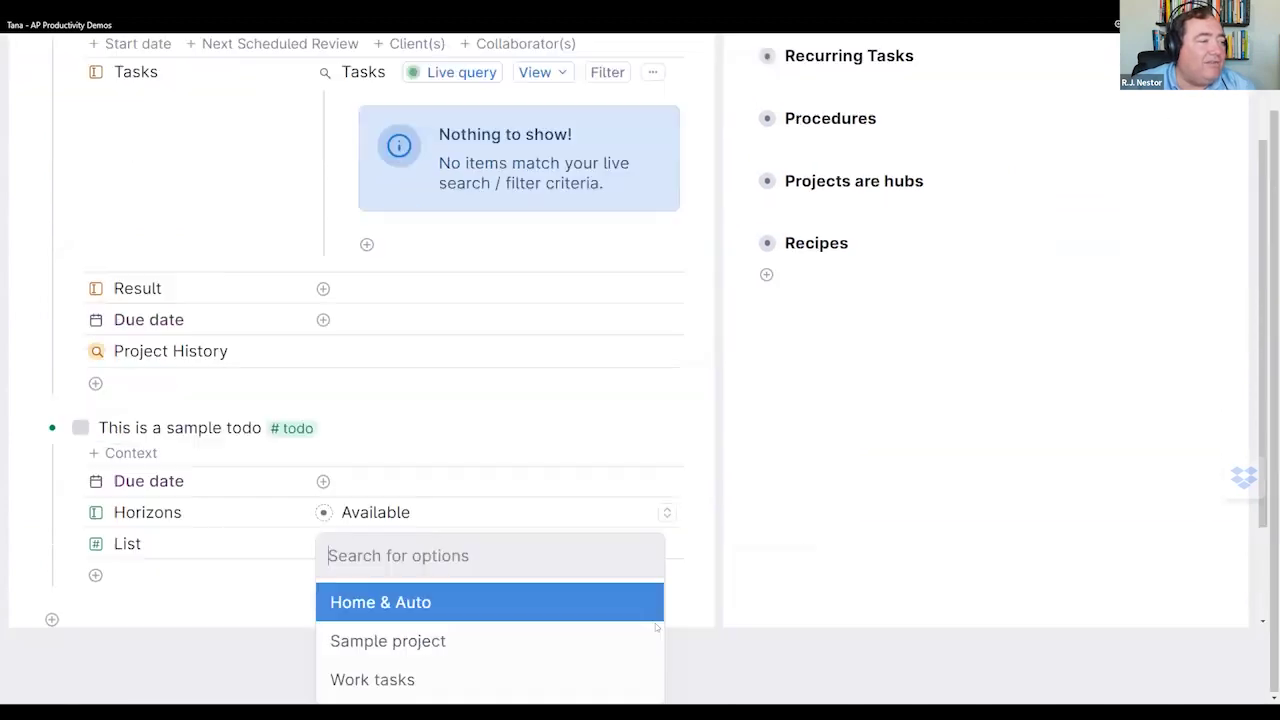
left_click(524, 640)
left_click(551, 468)
Step: Review the search expression of Sample project's Tasks query at 200% page zoom and finish it to resume the live query
scroll(551, 475, "up", 2)
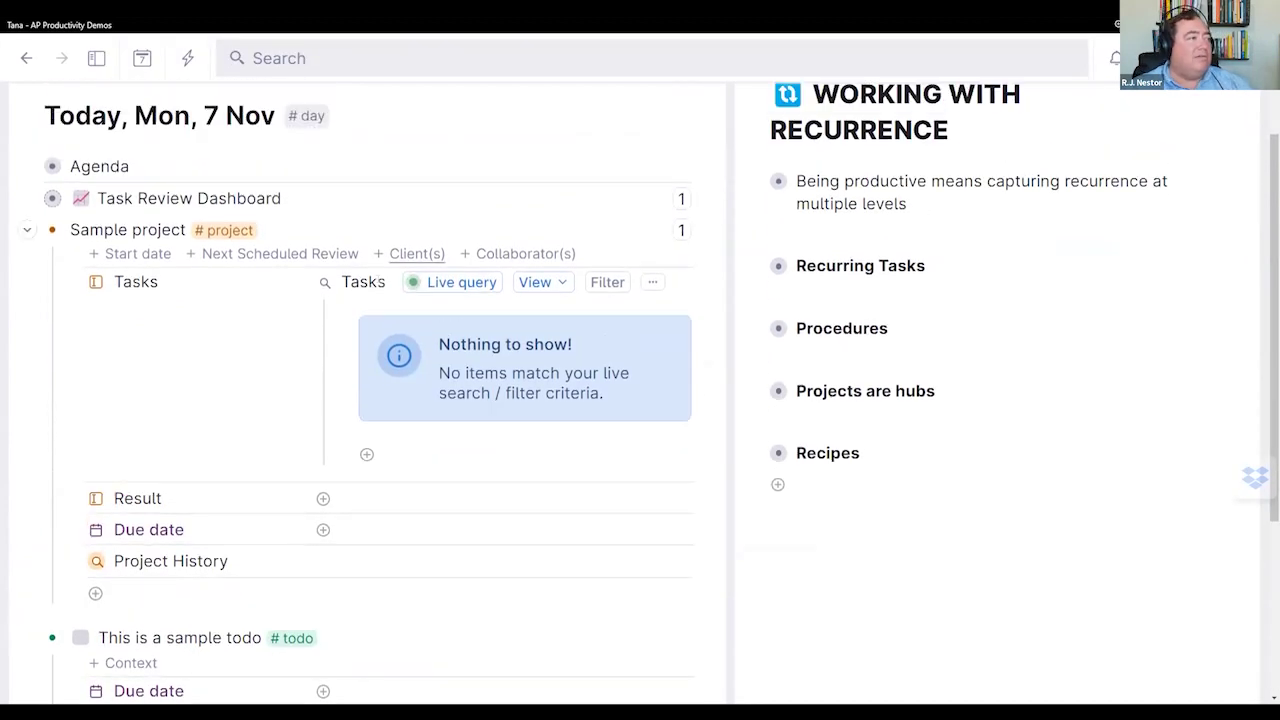
left_click(457, 283)
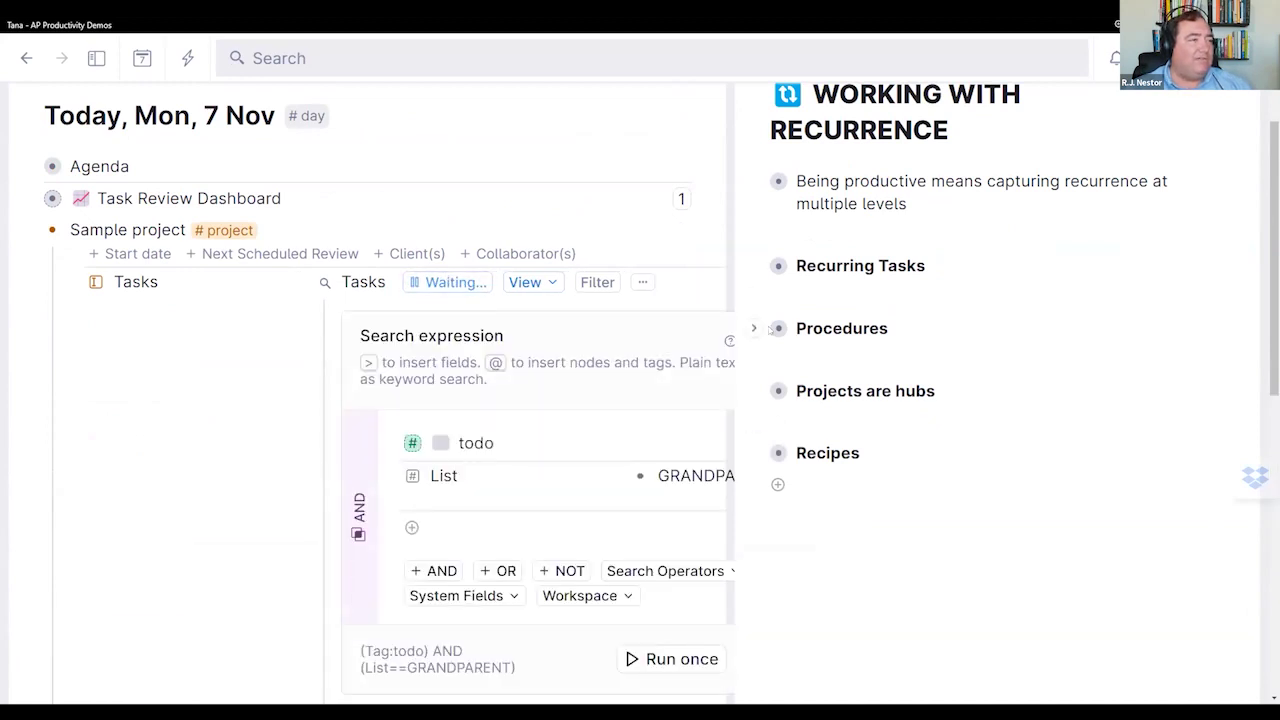
left_click(297, 283)
left_click(297, 283)
left_click(297, 283)
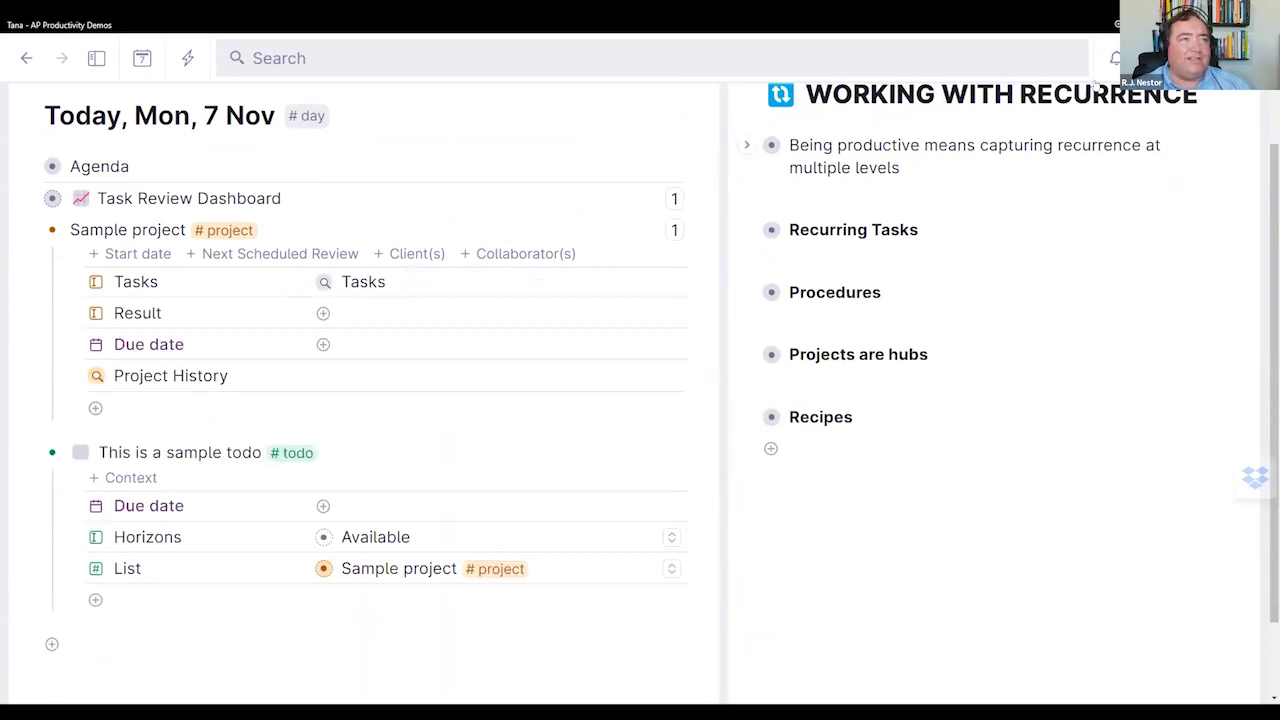
left_click(1117, 22)
left_click(1124, 126)
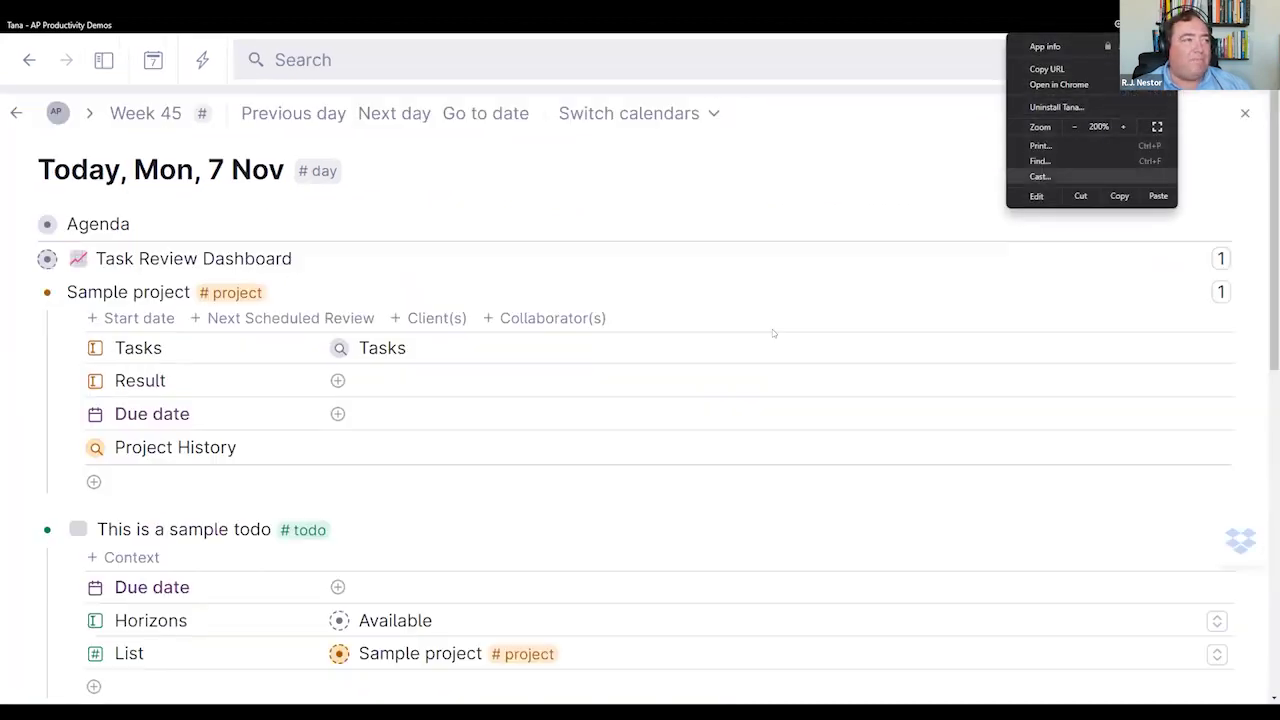
left_click(312, 347)
left_click(312, 347)
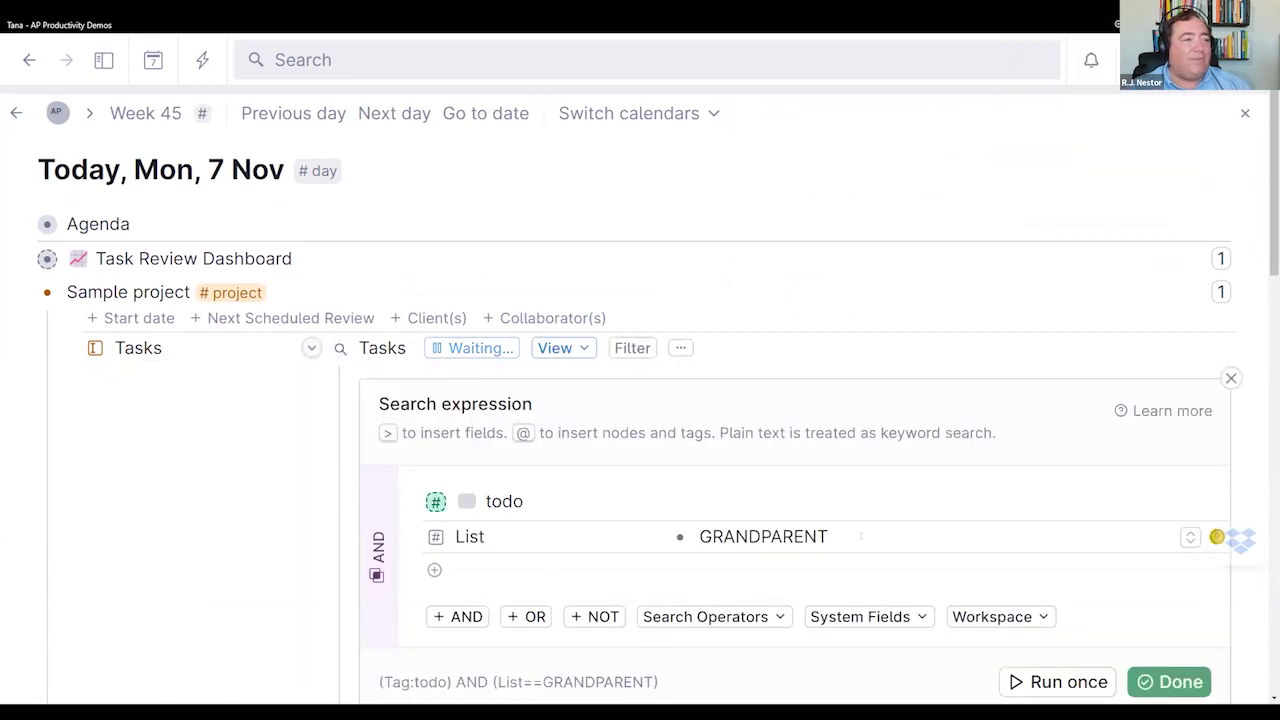
left_click(1158, 684)
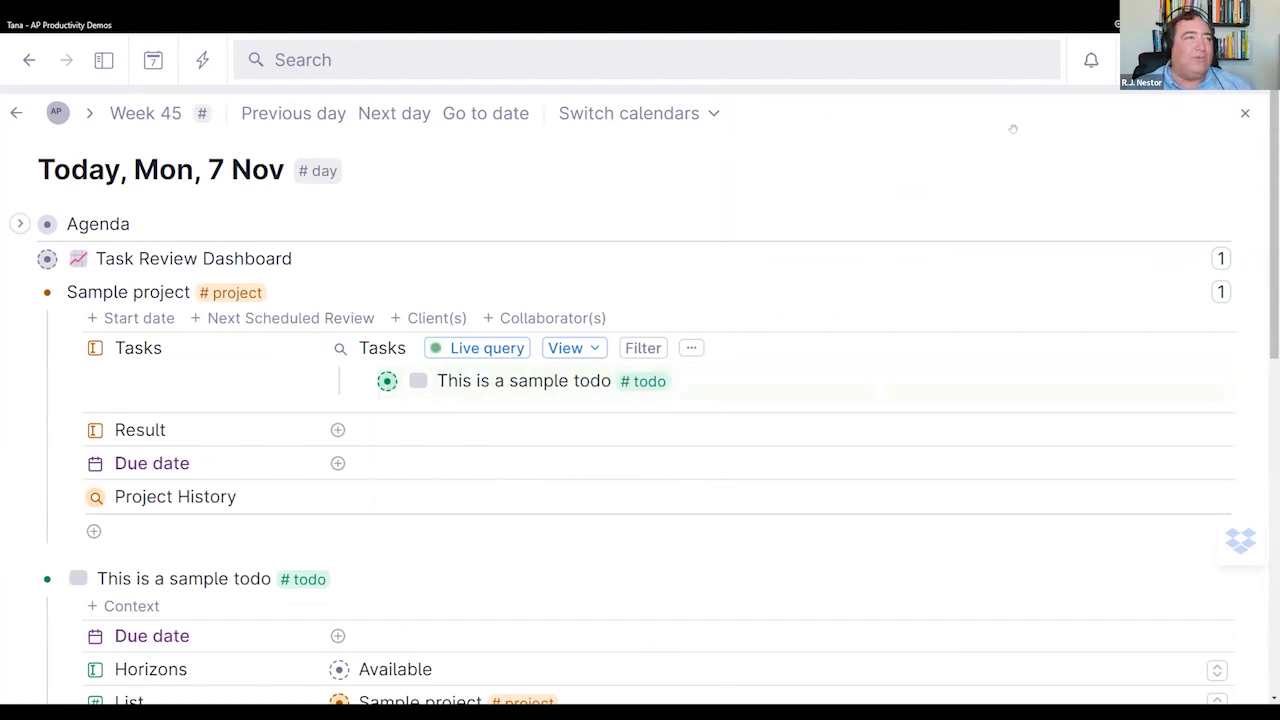
Step: Reduce the page zoom by one level and collapse the fields of the sample todo below the project
left_click(1117, 22)
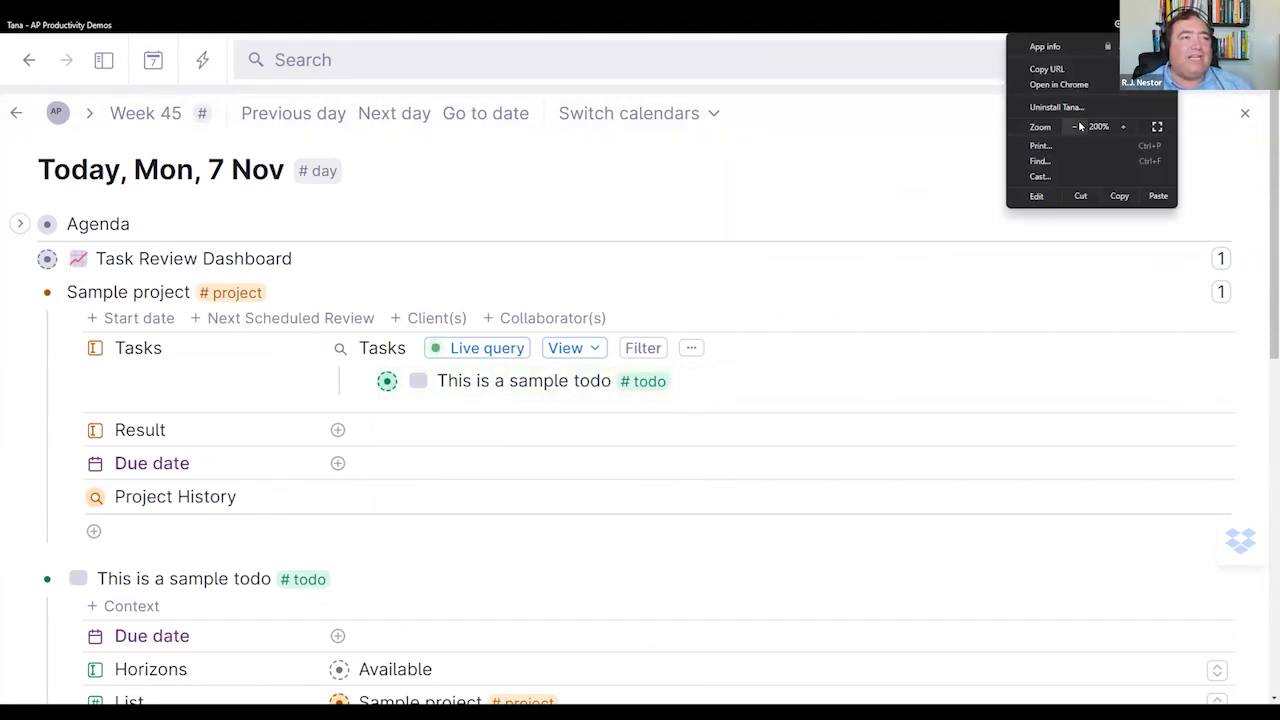
left_click(1074, 126)
left_click(636, 483)
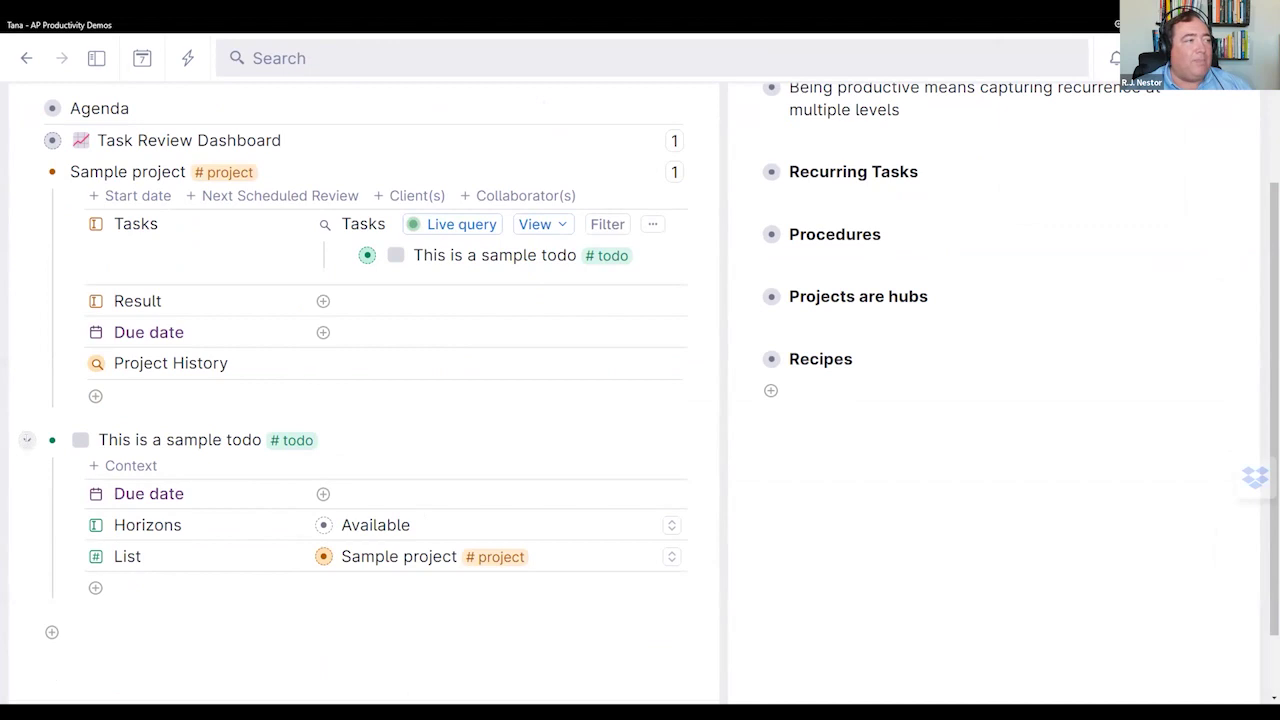
left_click(27, 440)
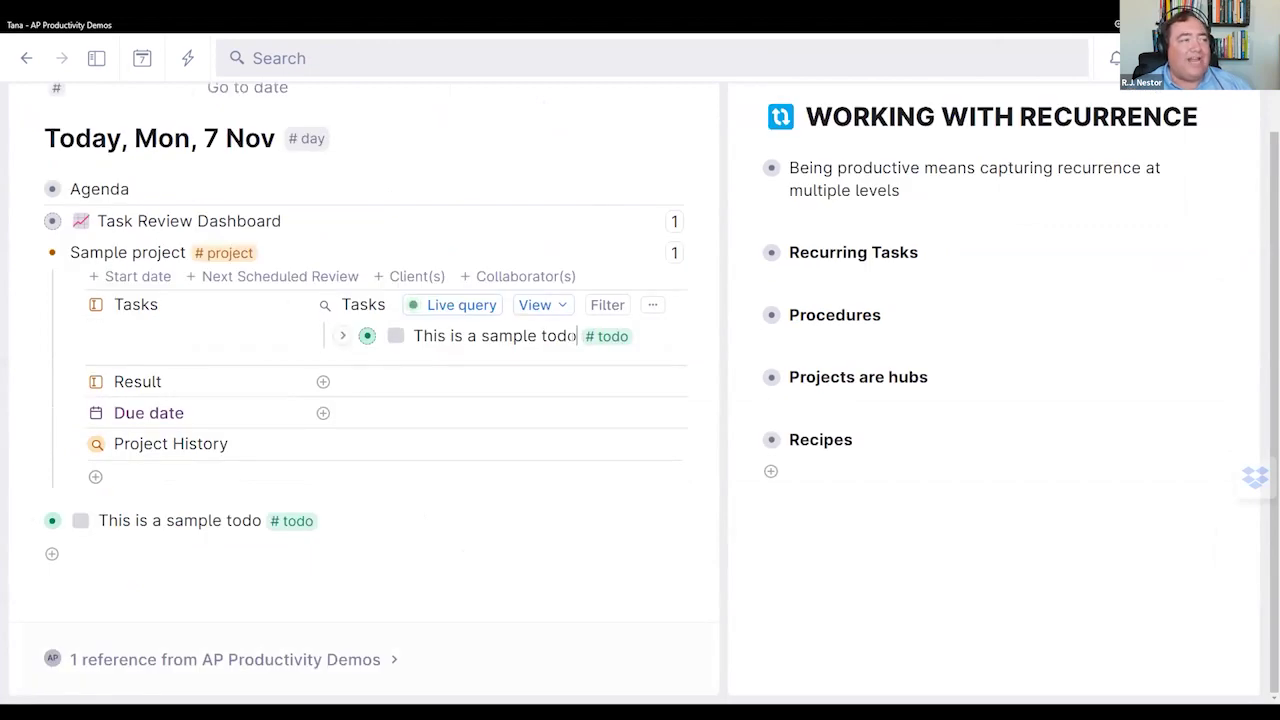
Step: Add a second todo "This is sample two" inside the Tasks live query and check its automatically filled fields
left_click(413, 368)
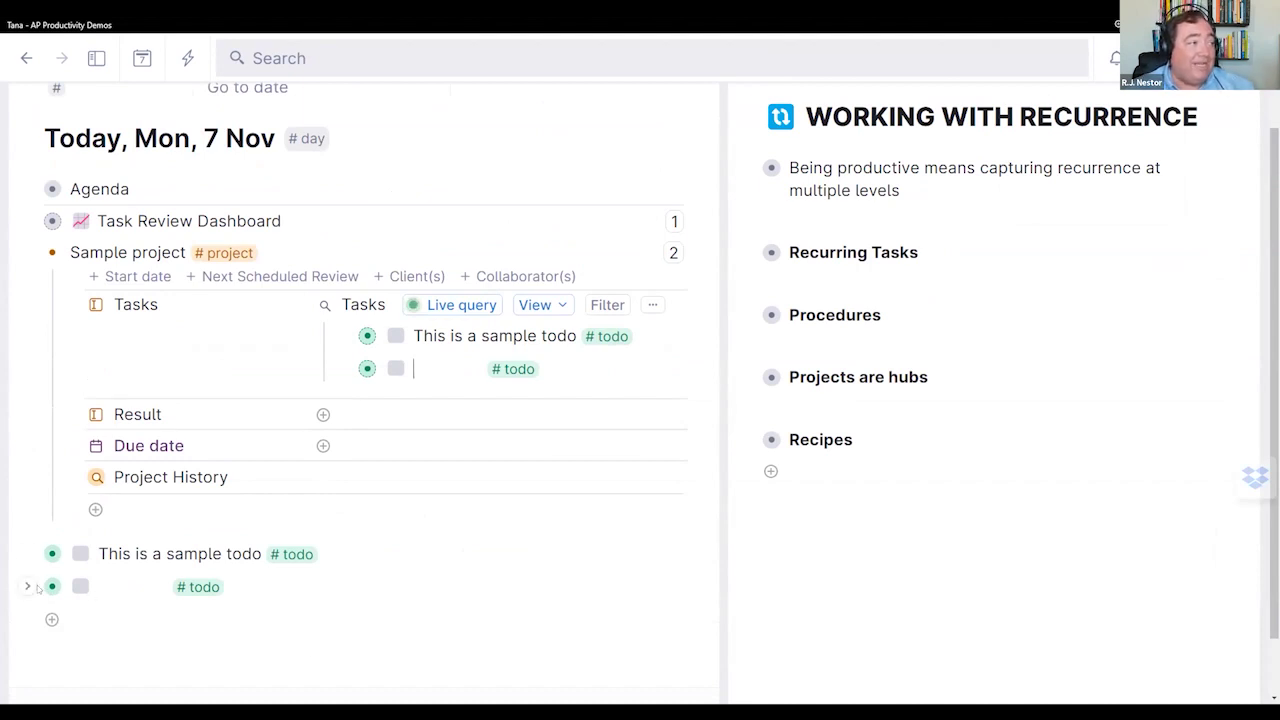
type("Th")
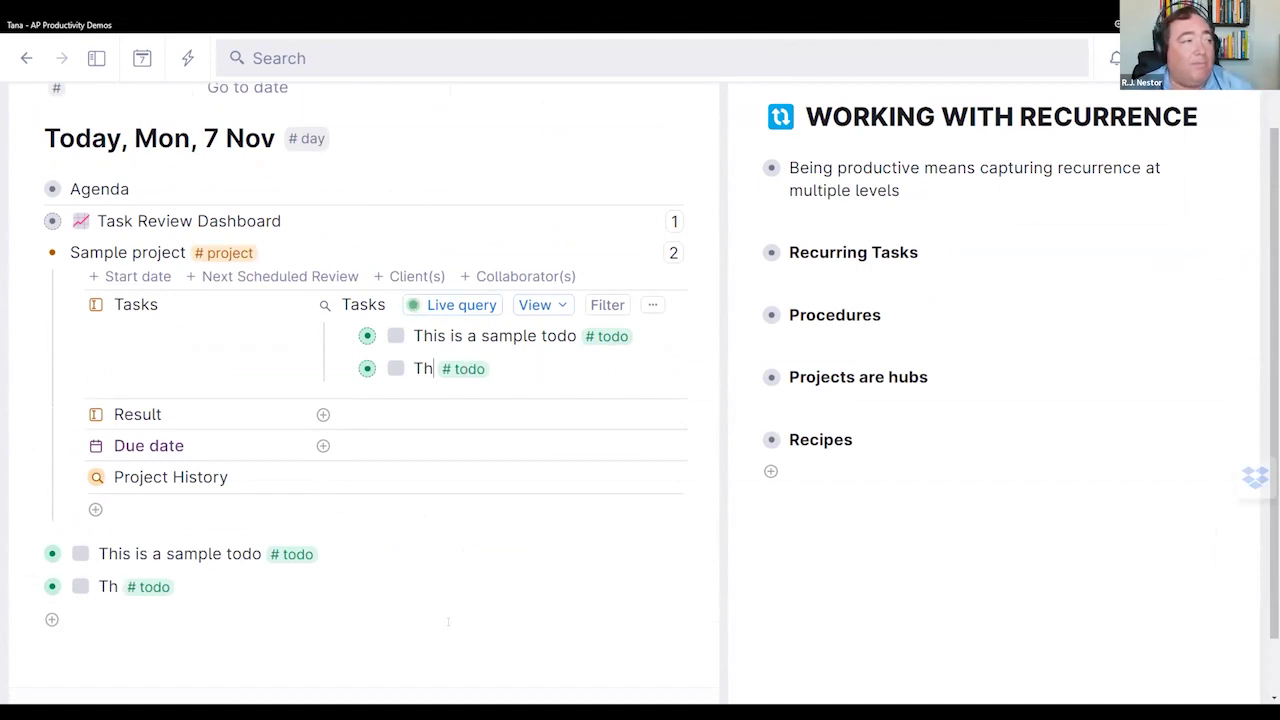
type("is is sample two")
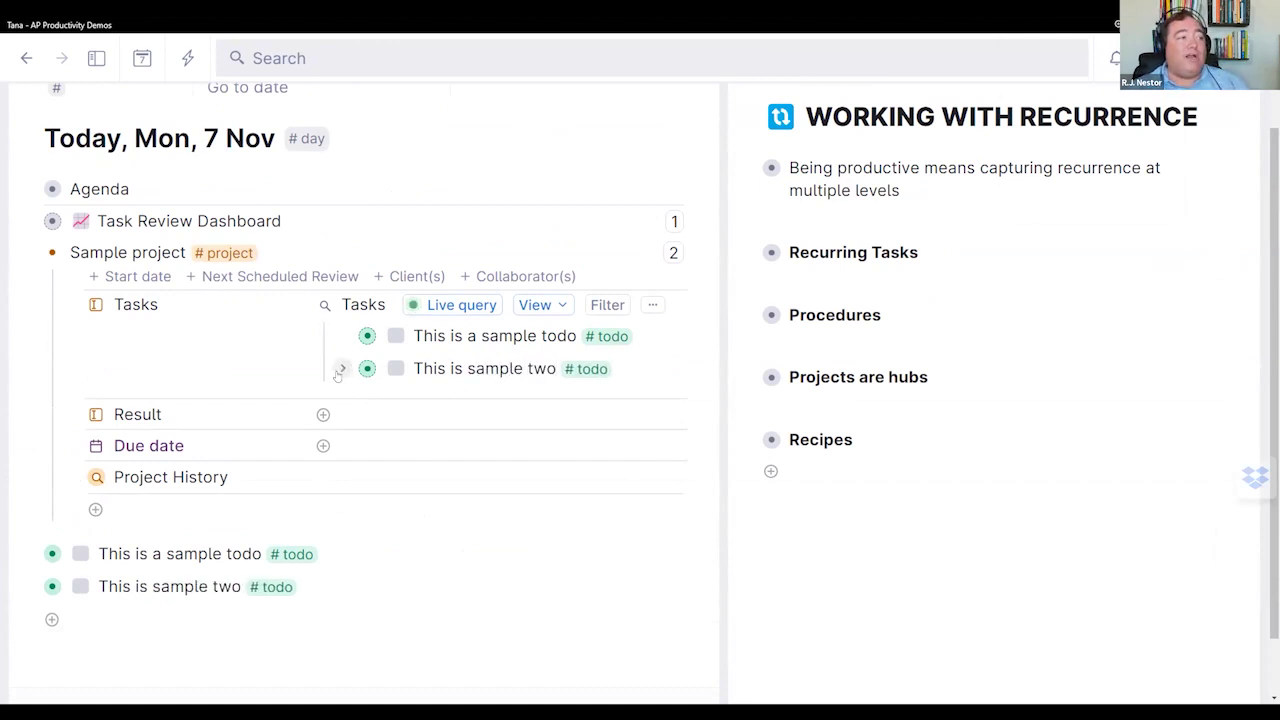
left_click(342, 370)
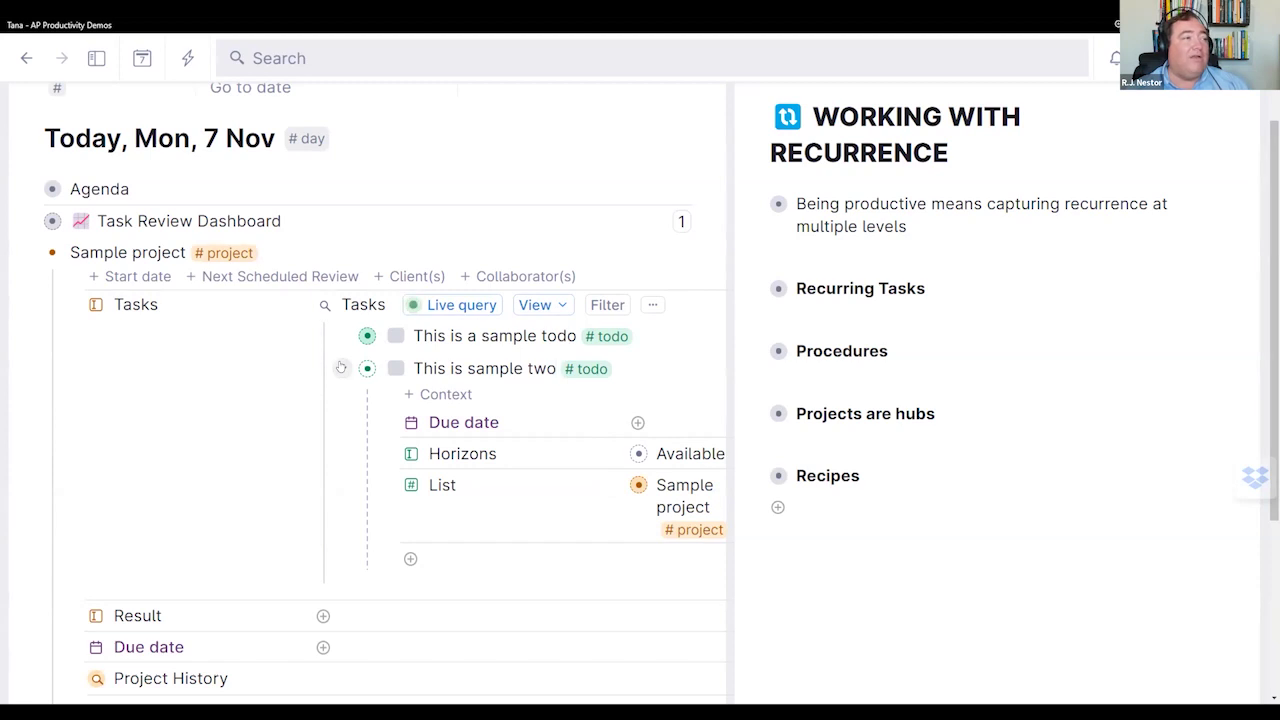
left_click(341, 368)
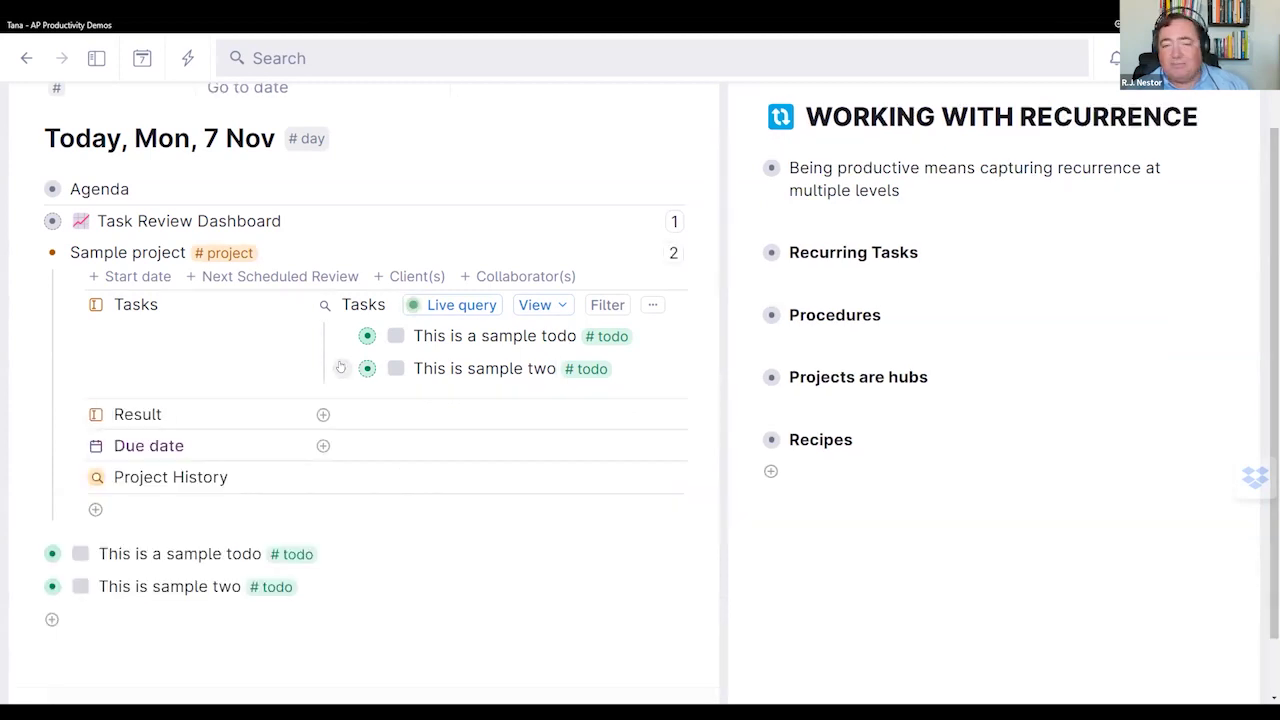
Step: Add a third todo "Sample three" inside the Tasks live query, and expand and collapse its fields to check them
left_click(400, 645)
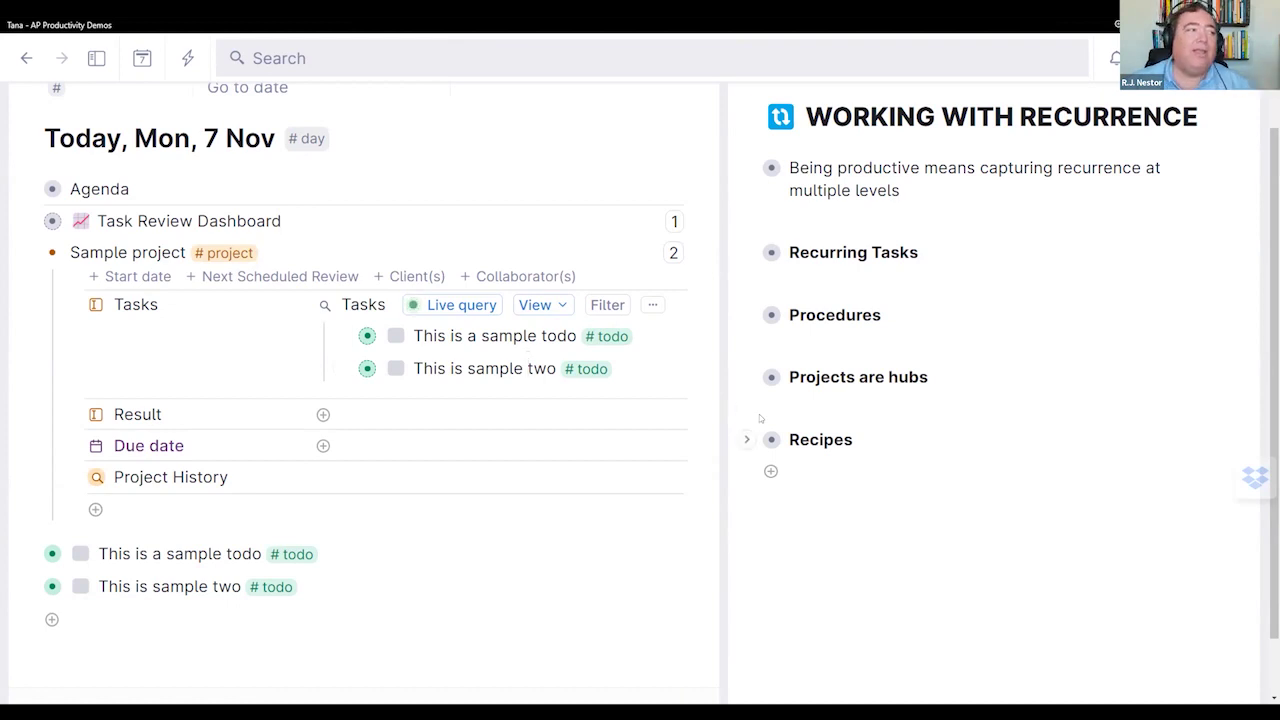
key("End")
key("Return")
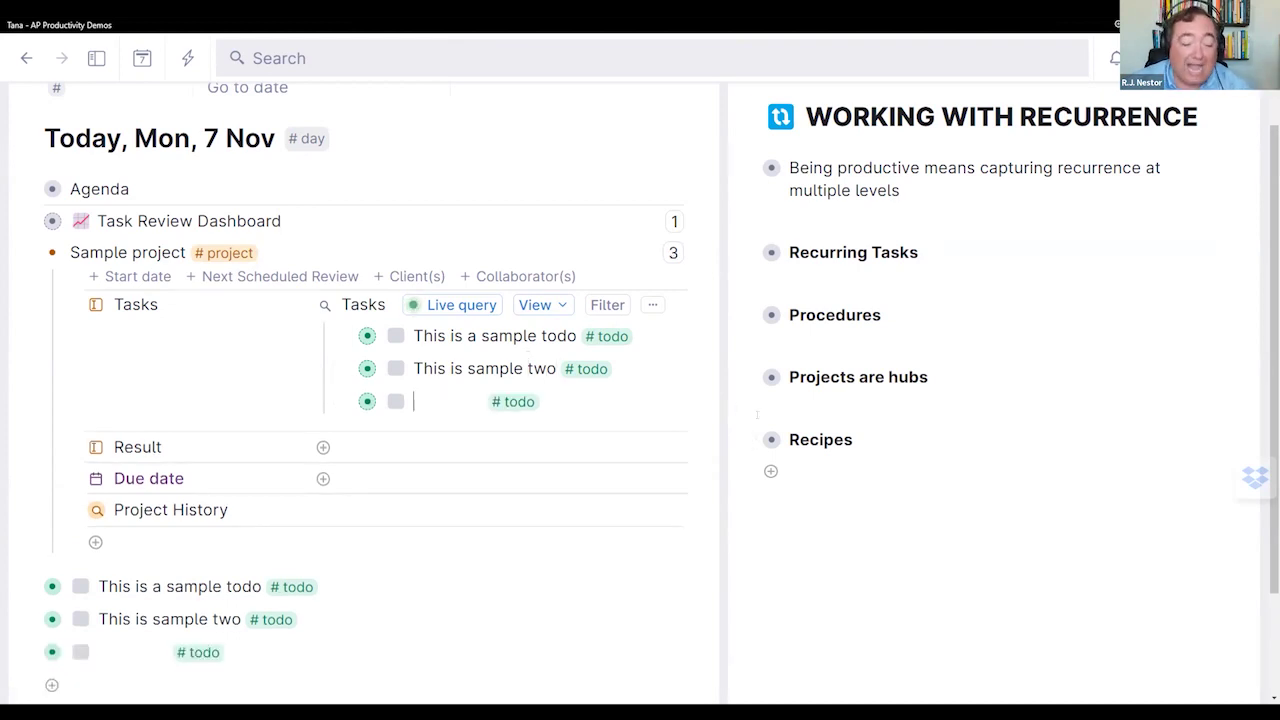
type("Sw")
key("BackSpace")
type("a")
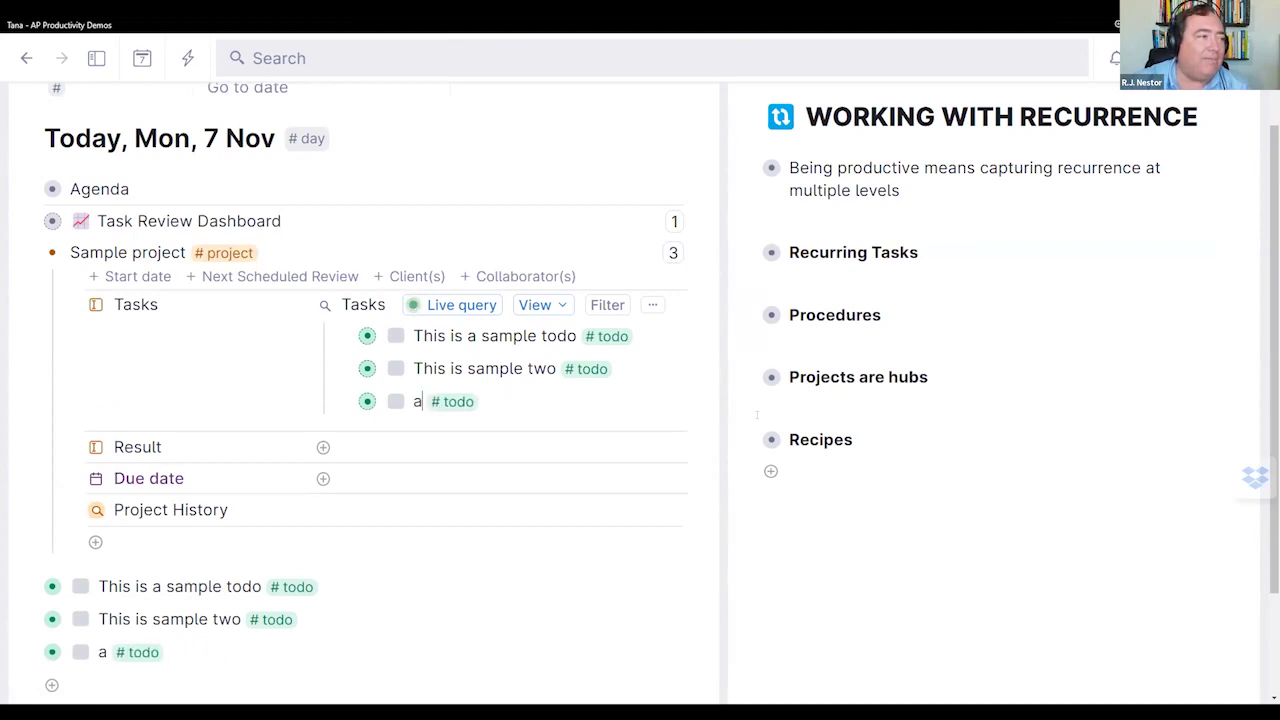
type("mple three")
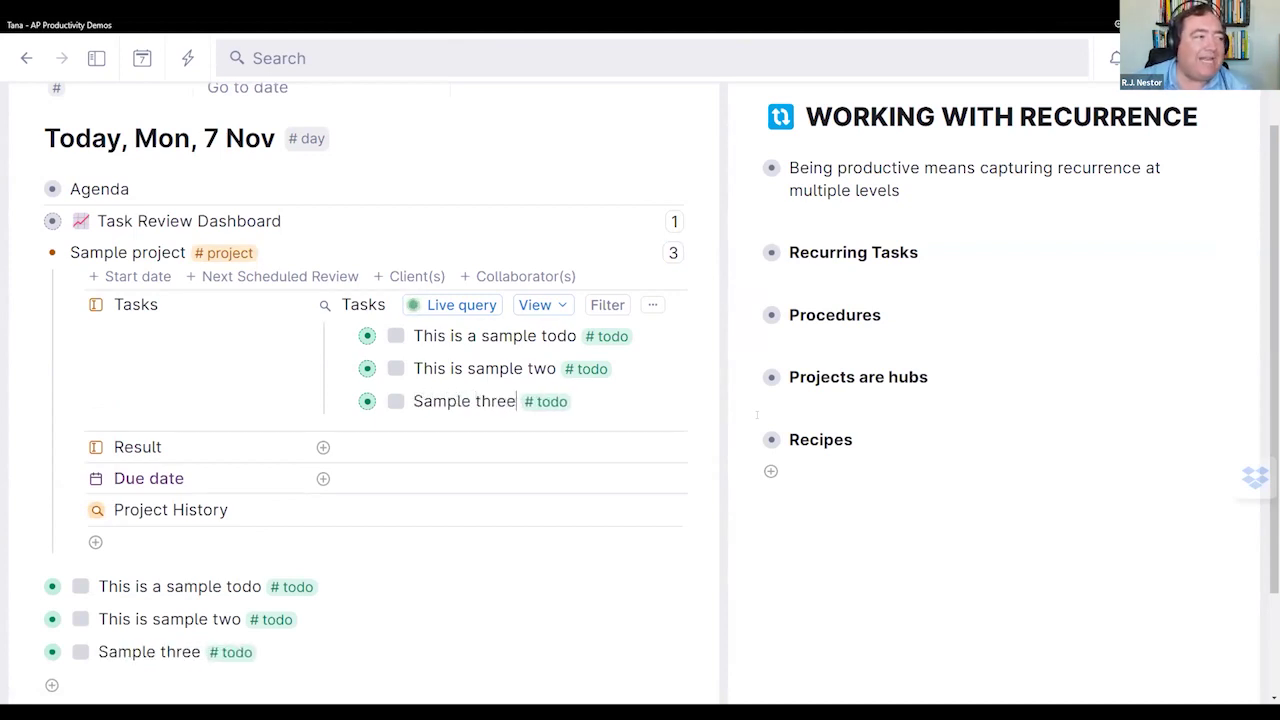
key("ctrl+Down")
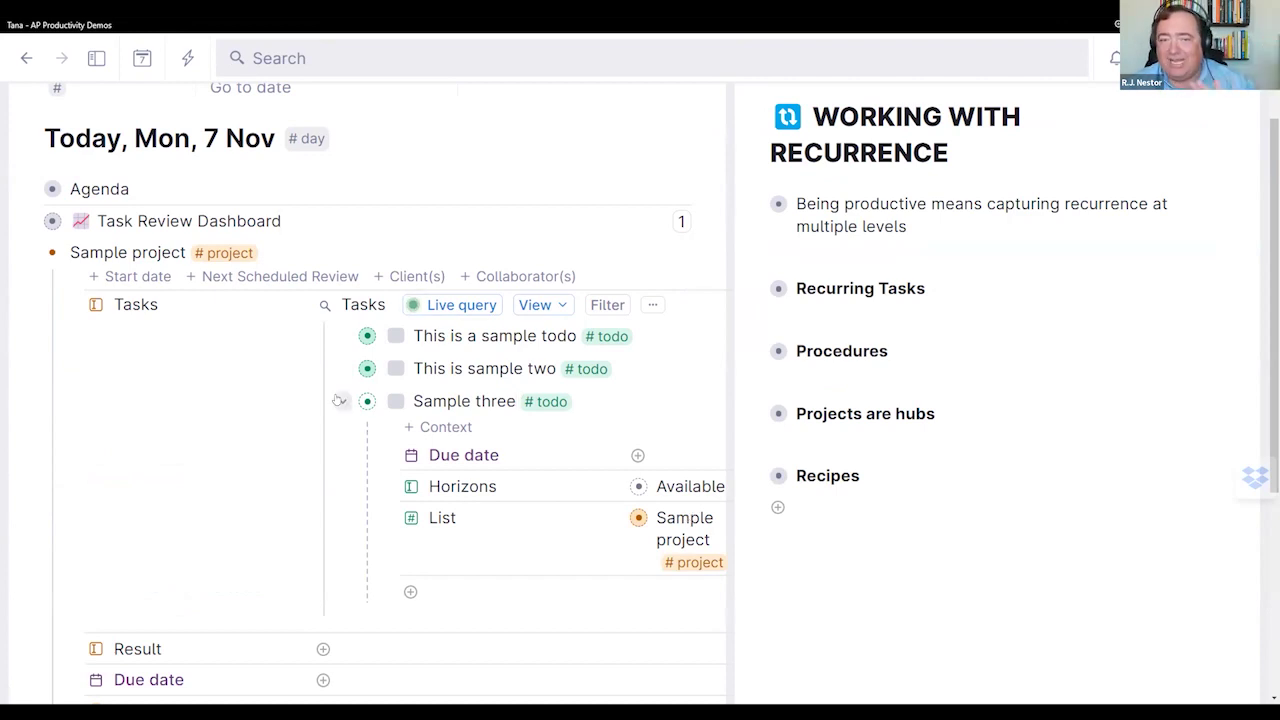
left_click(340, 400)
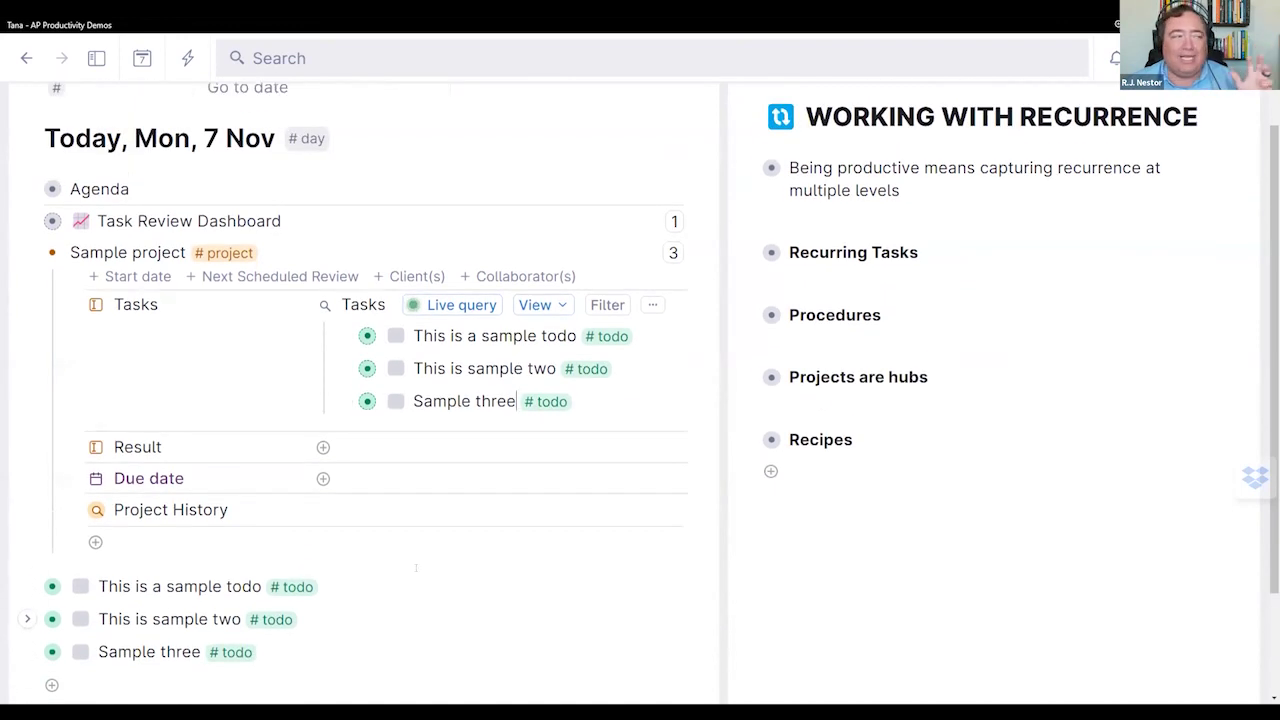
scroll(440, 580, "down", 1)
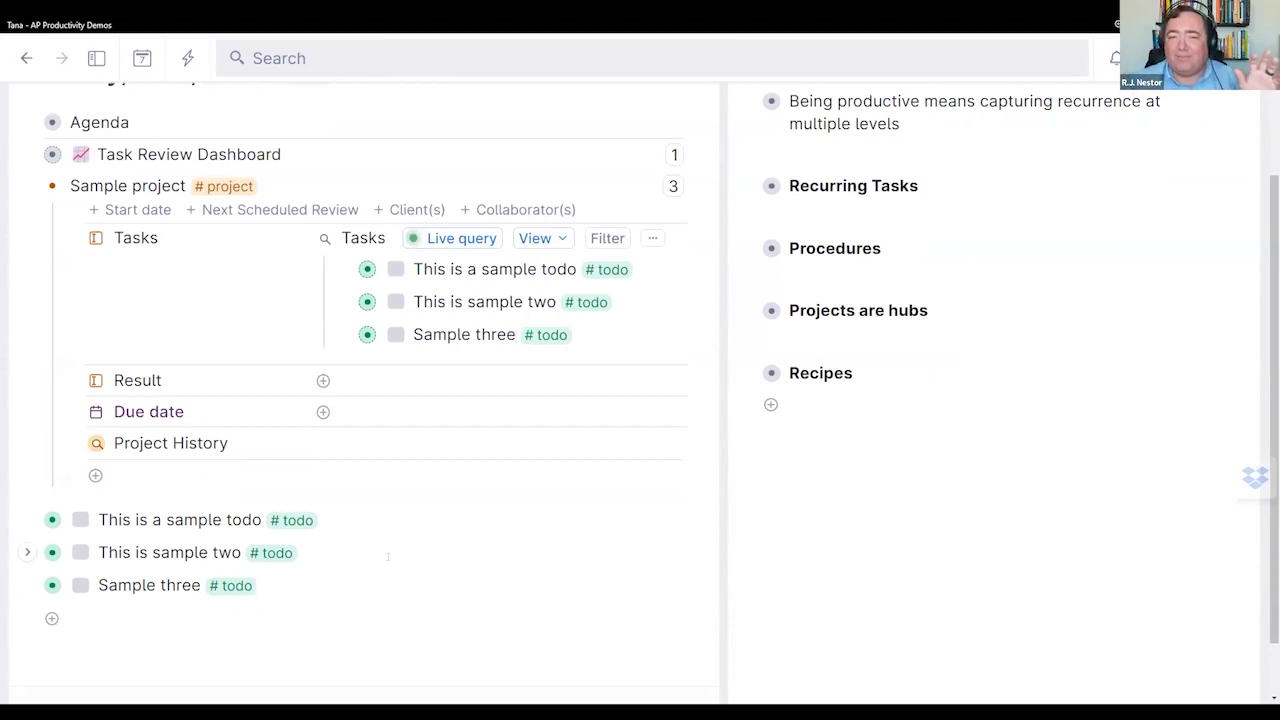
scroll(388, 556, "up", 1)
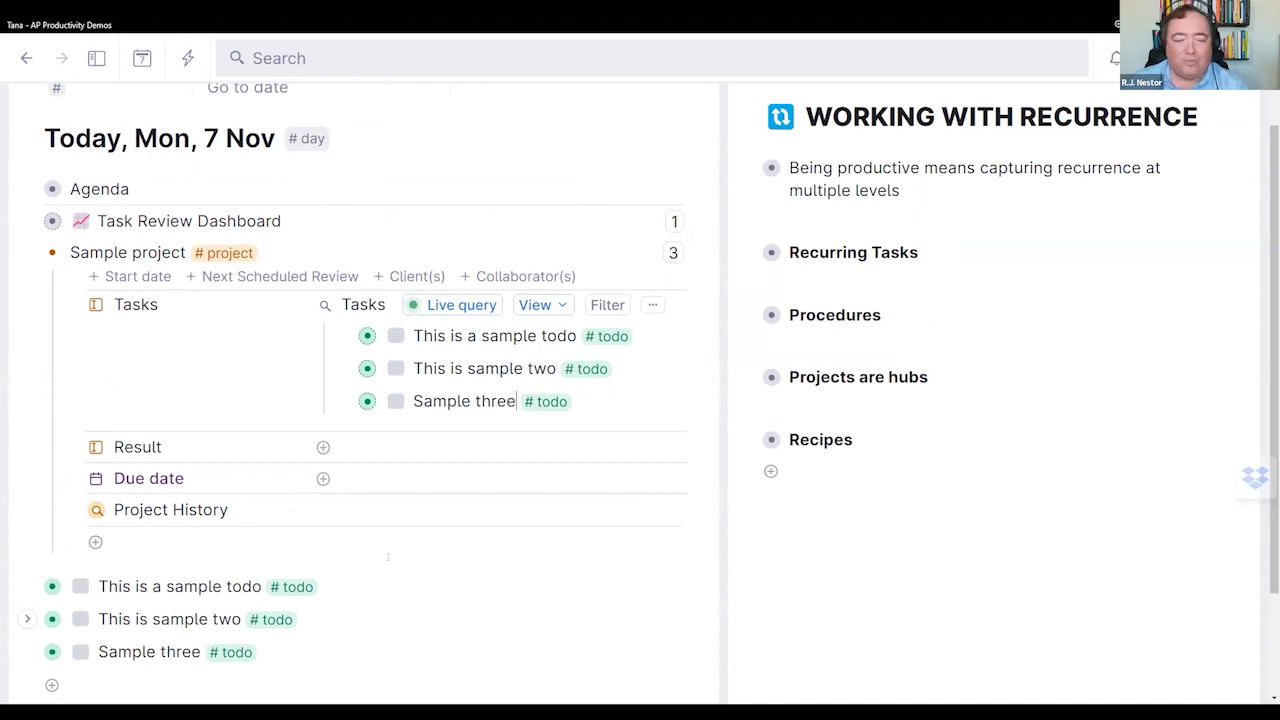
key("ctrl+e")
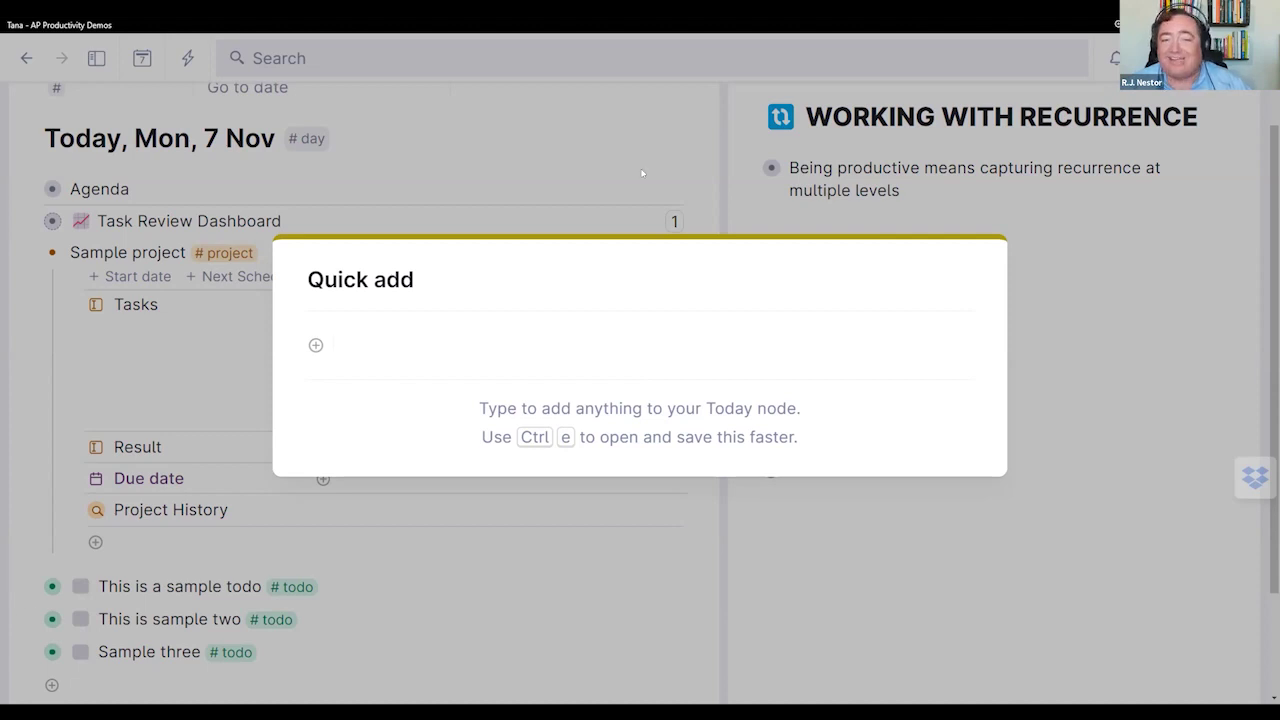
key("Escape")
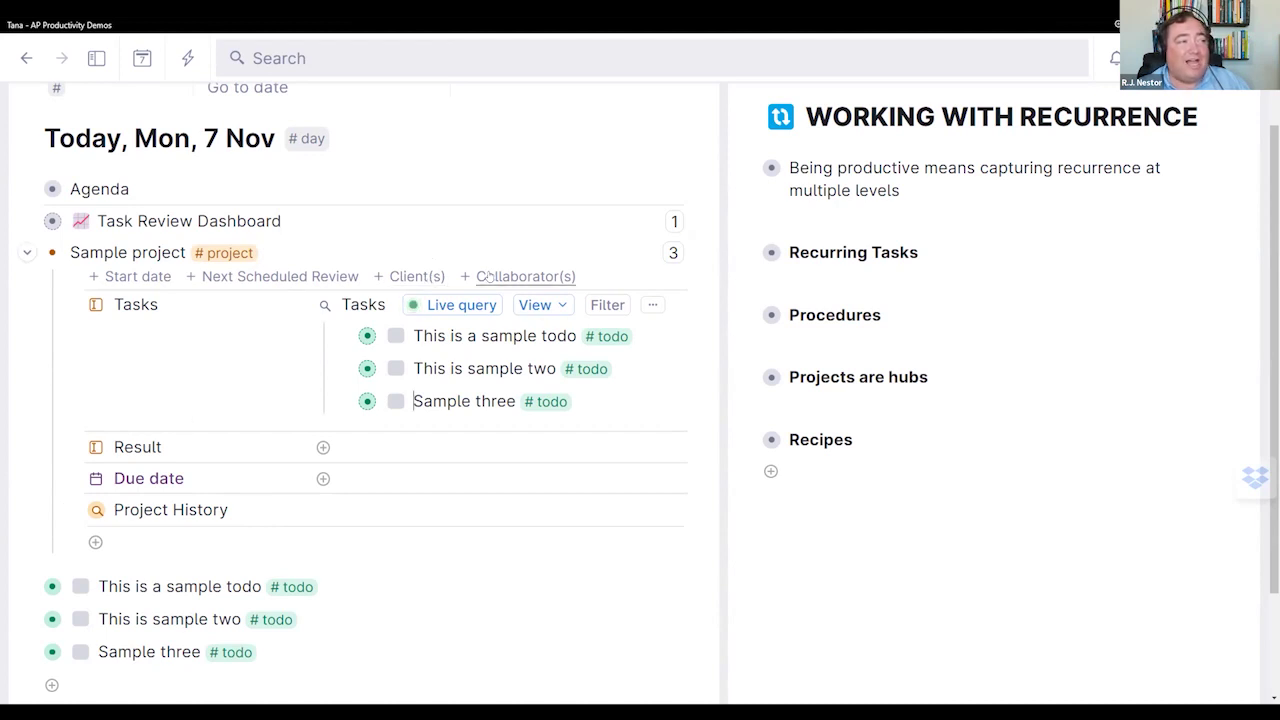
Step: Add the Client(s) field to Sample project and enter a client's full name tagged as #person
left_click(416, 276)
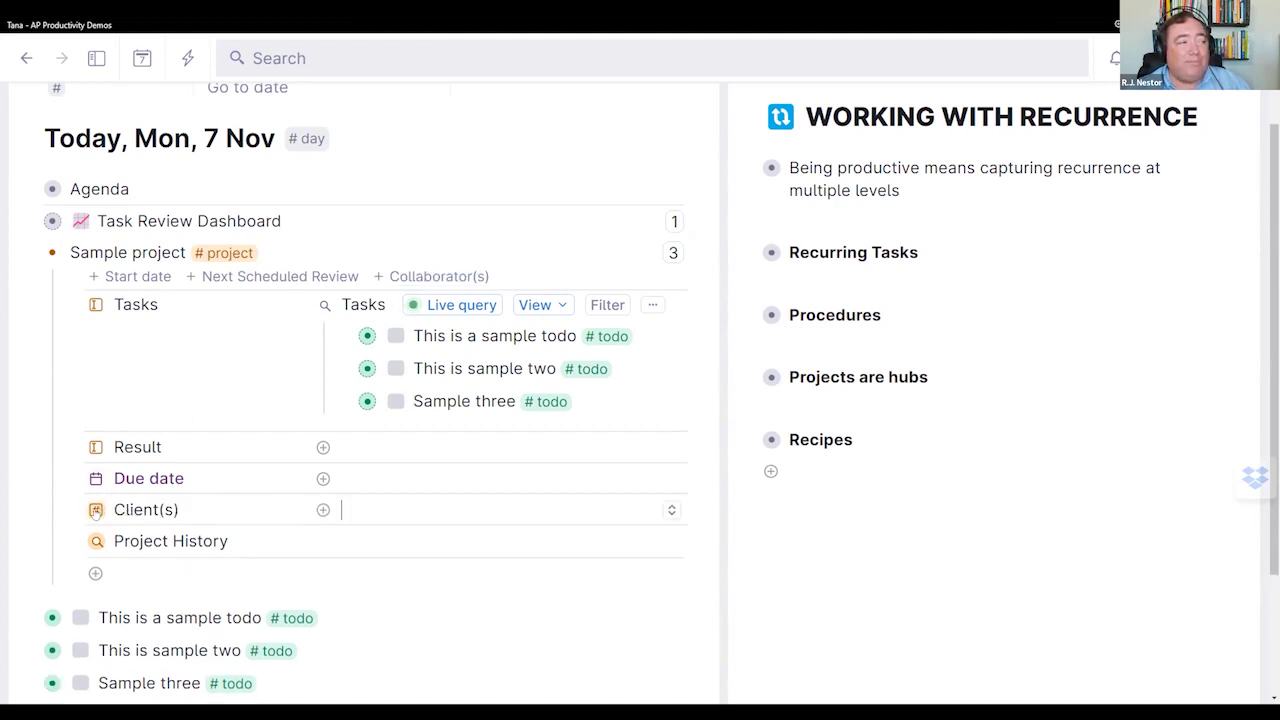
left_click(669, 509)
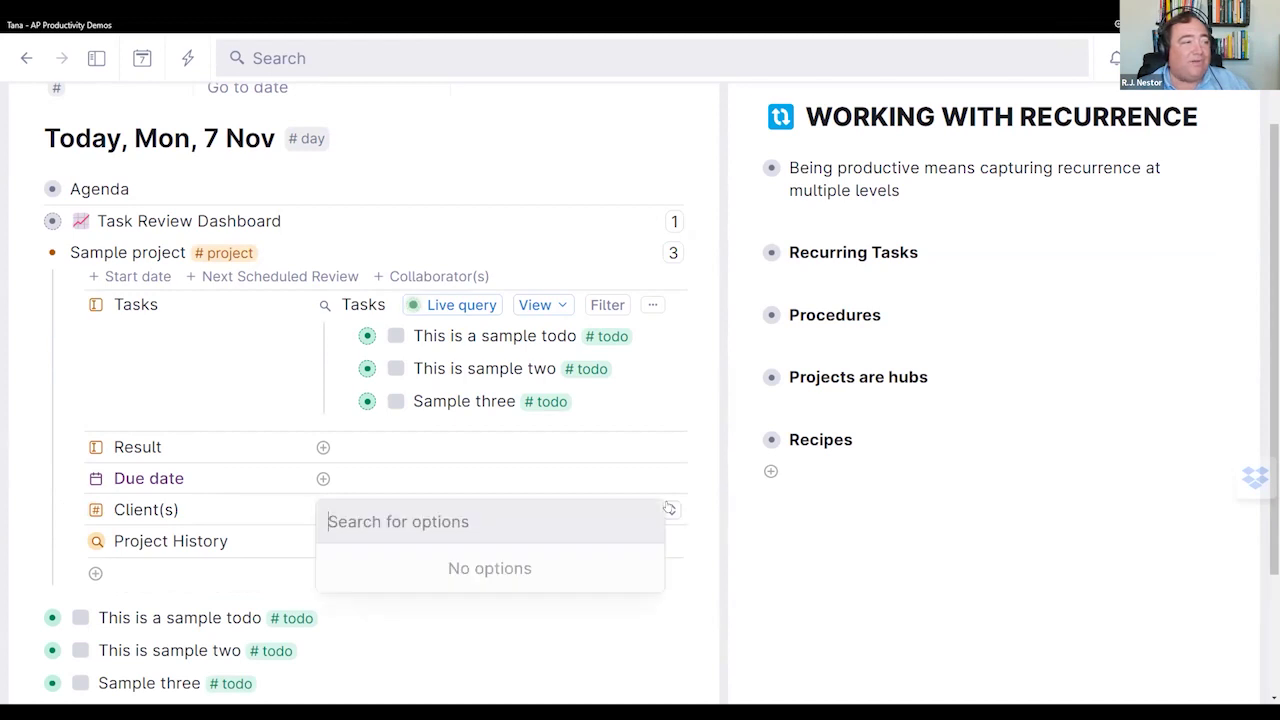
key("Escape")
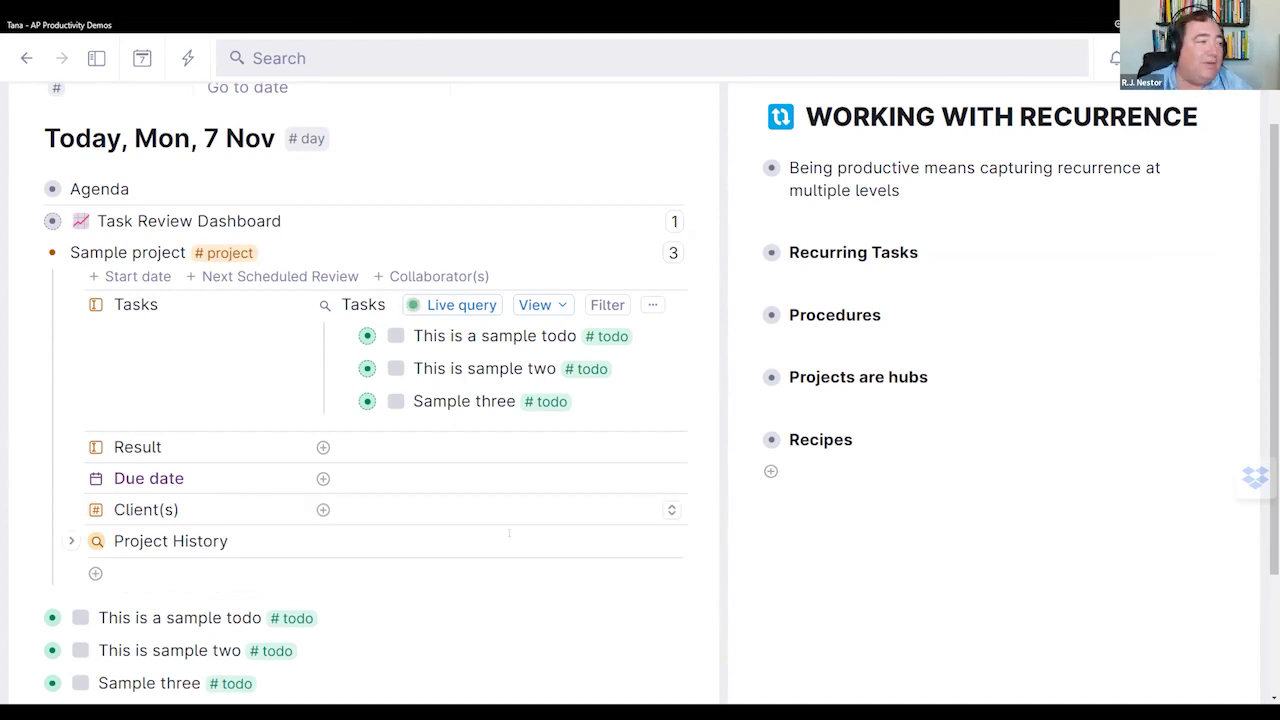
type("Joe")
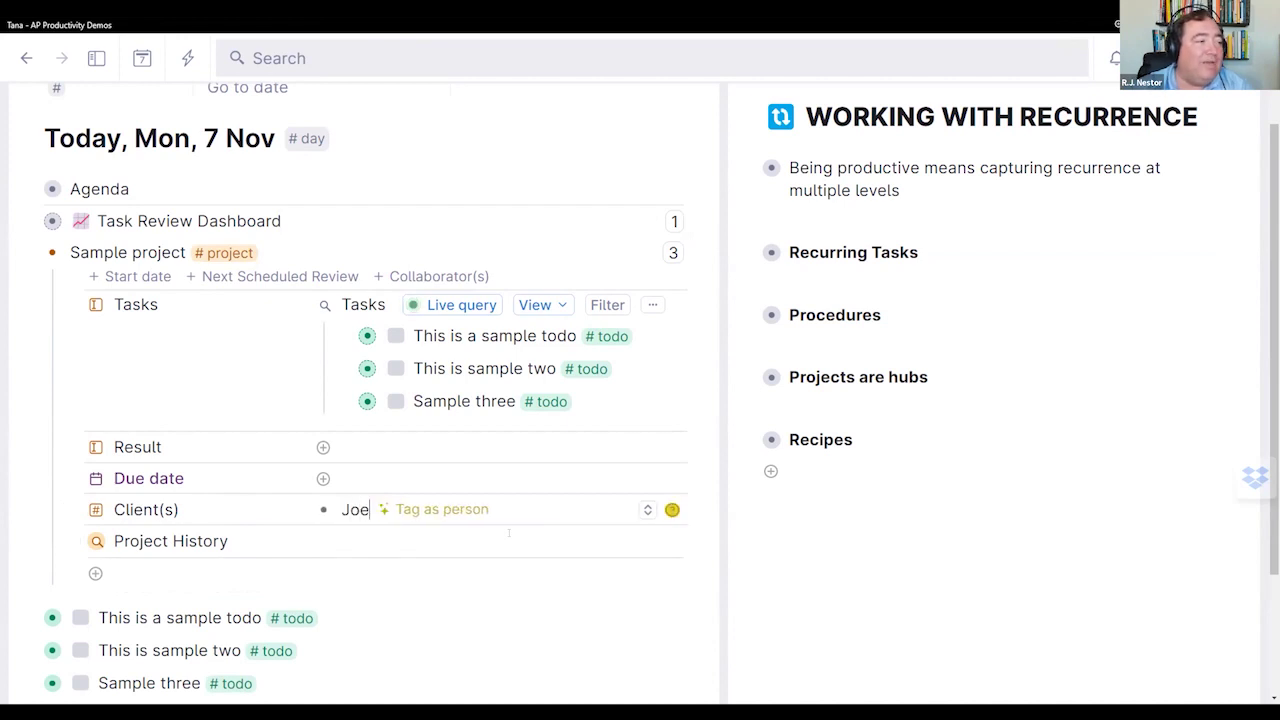
type(" Smith")
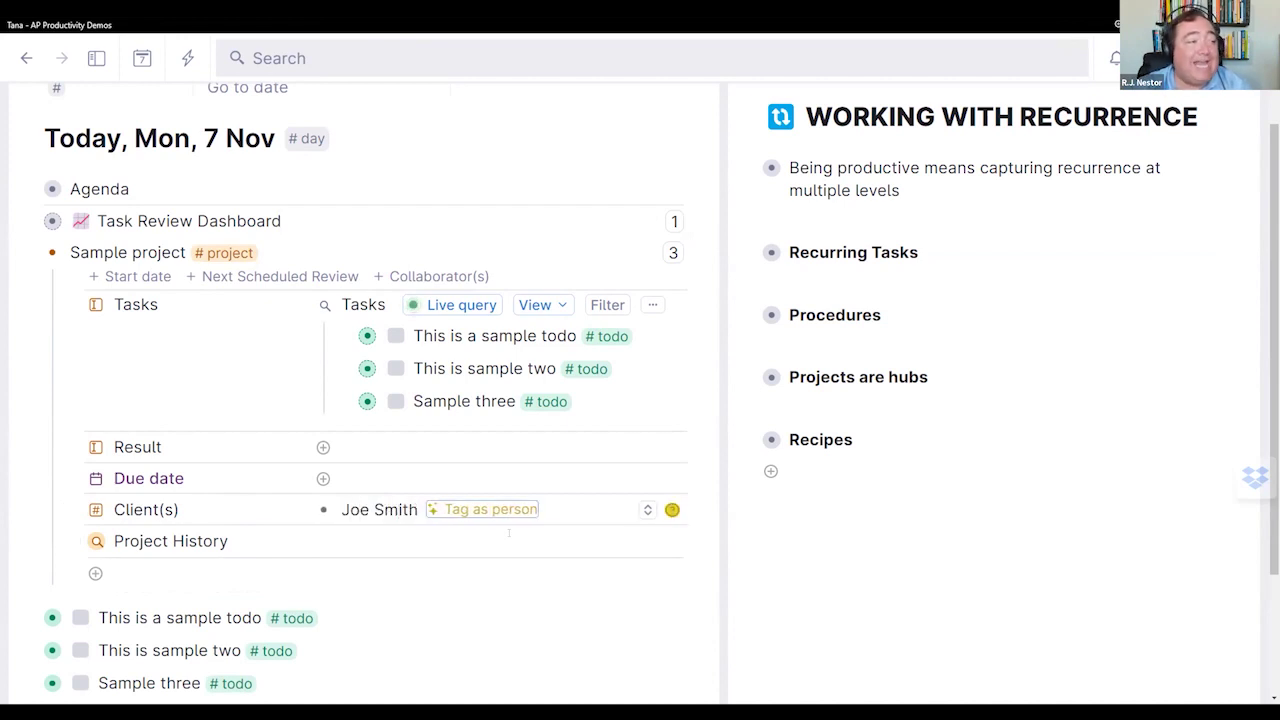
key("Tab")
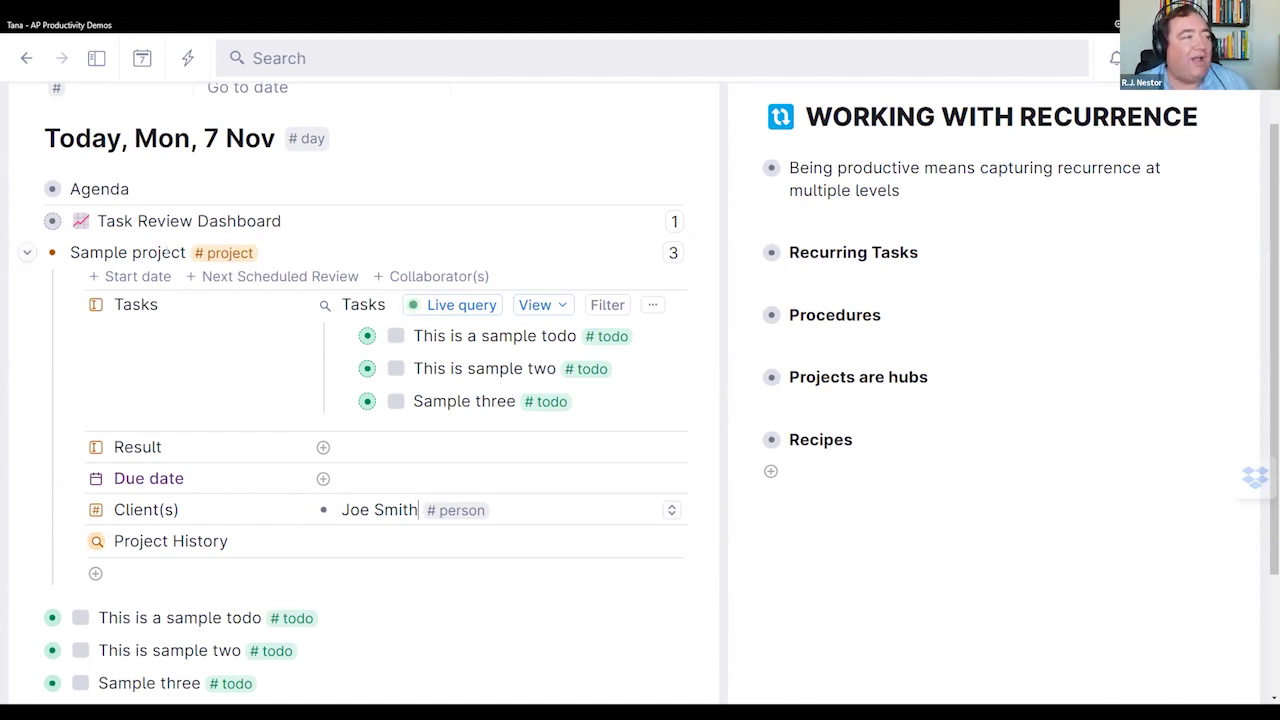
Step: Expand the Recipes outline and its Build notes to read how recipes are built
left_click(749, 440)
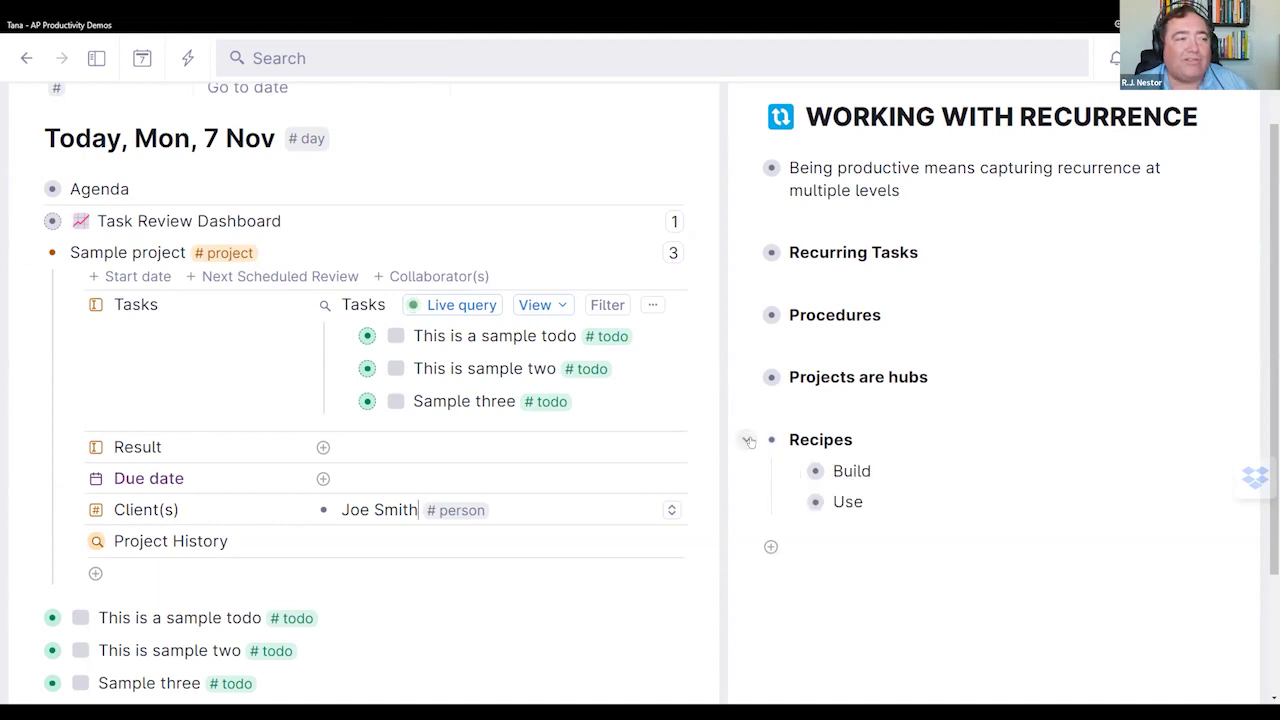
left_click(792, 471)
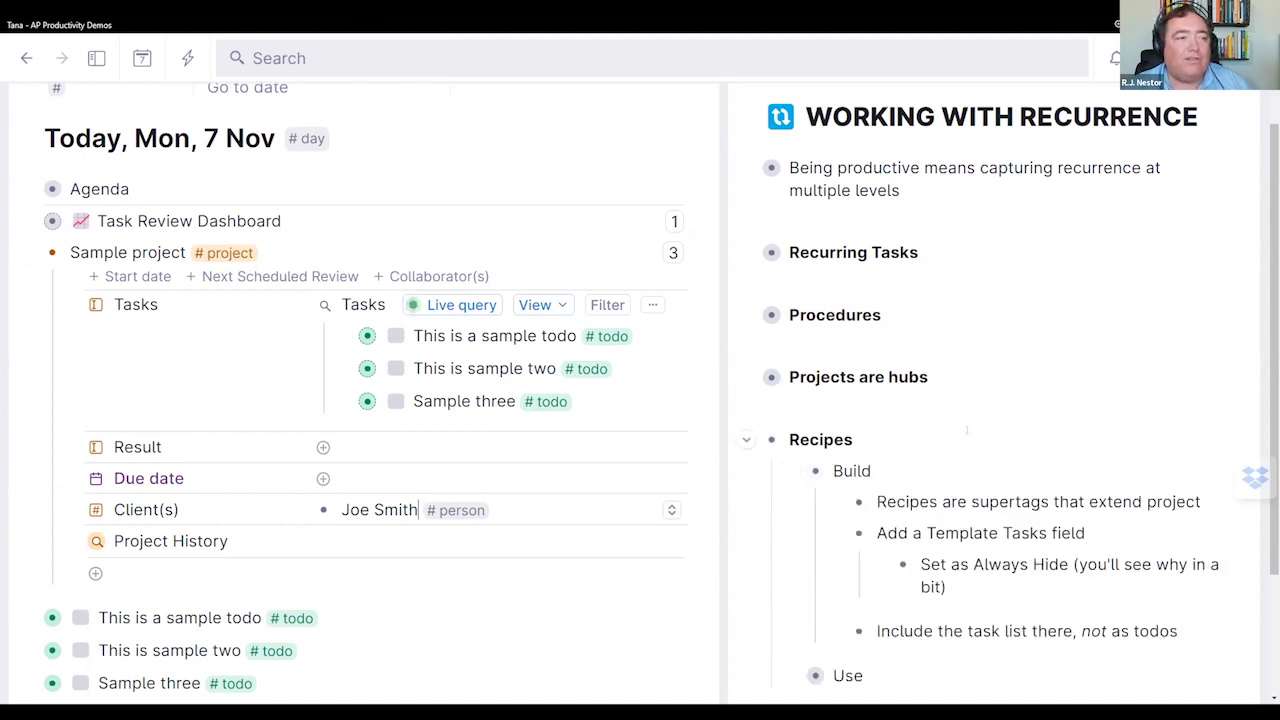
scroll(800, 445, "down", 1)
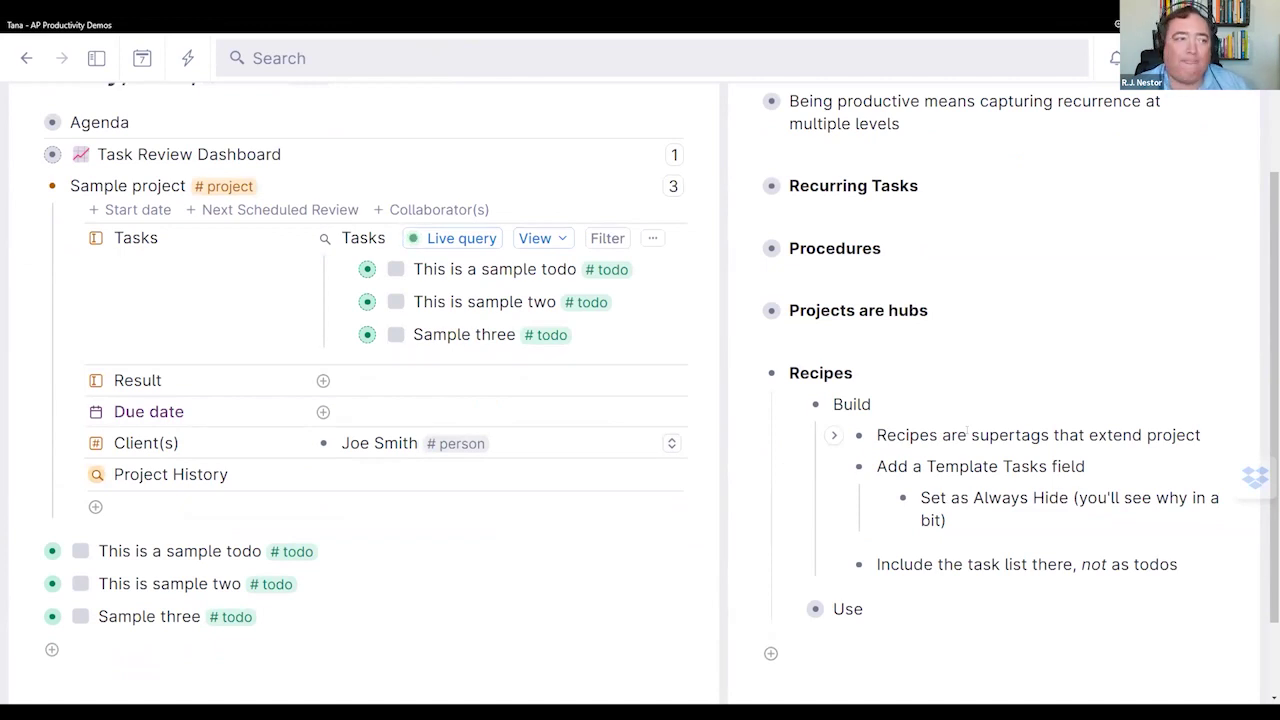
Step: Create a new supertag "sample project" and apply it to the Sample project node
left_click(383, 185)
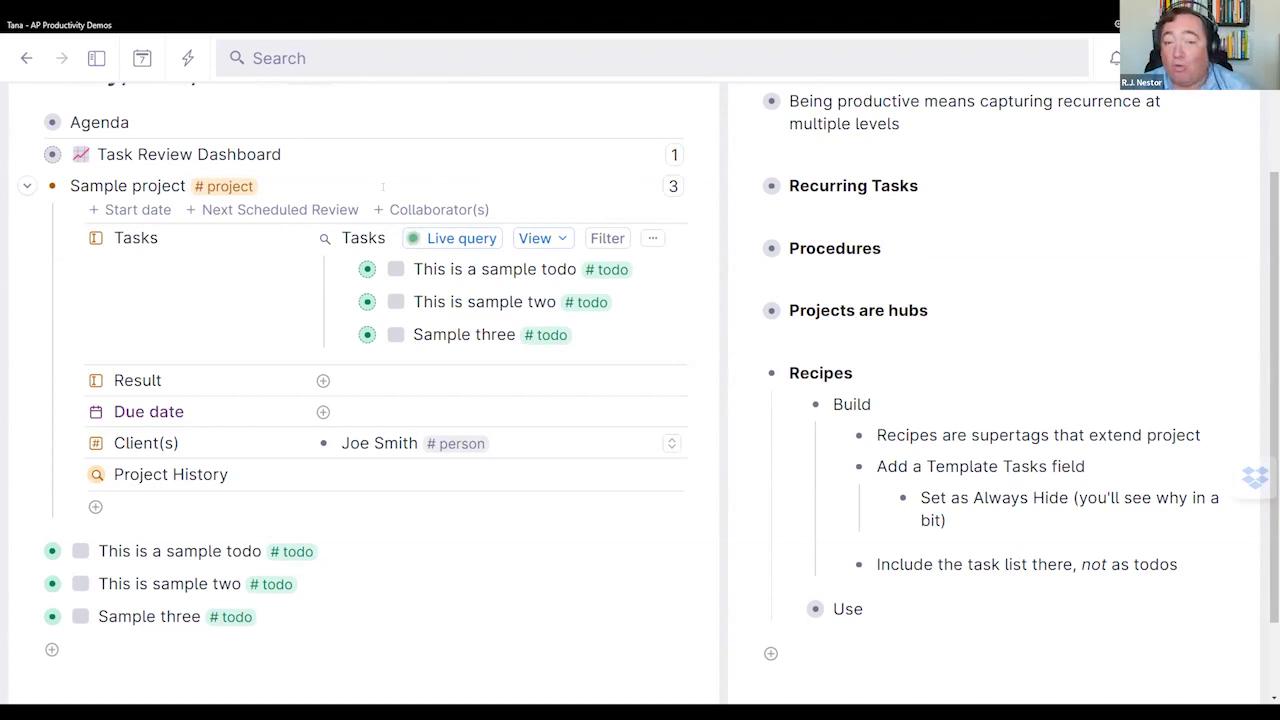
type("#sam")
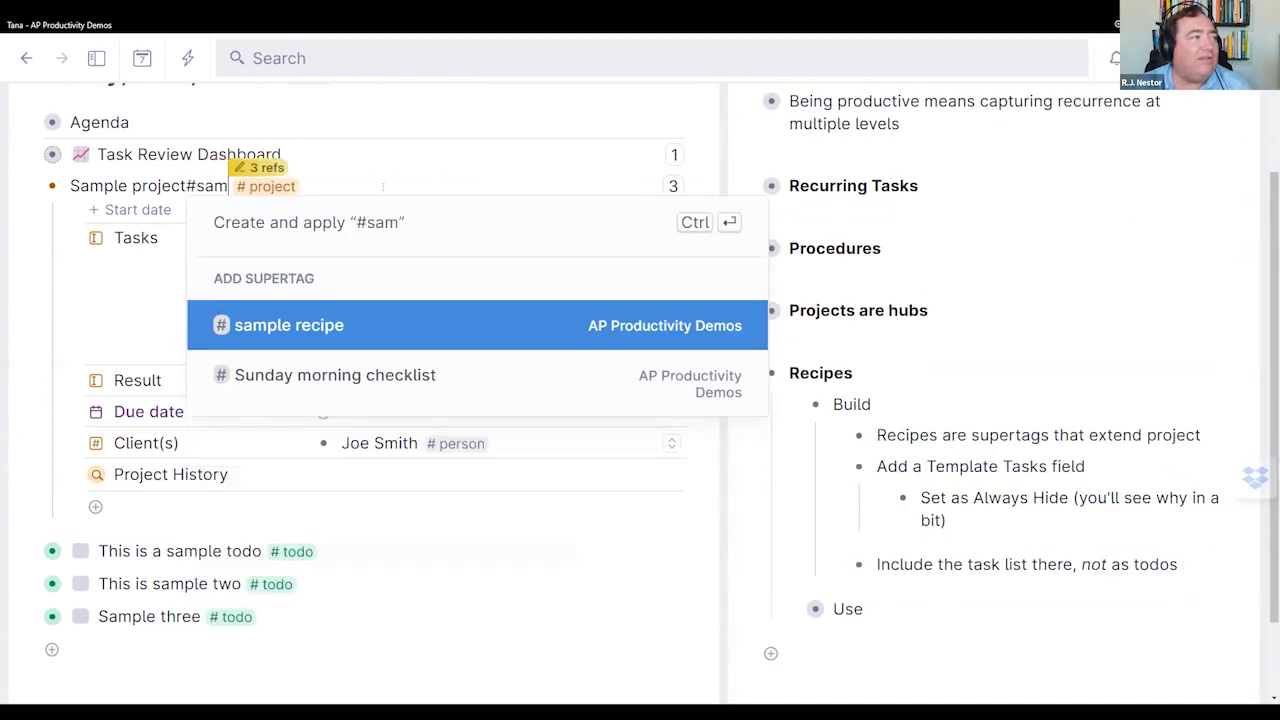
type("ple project")
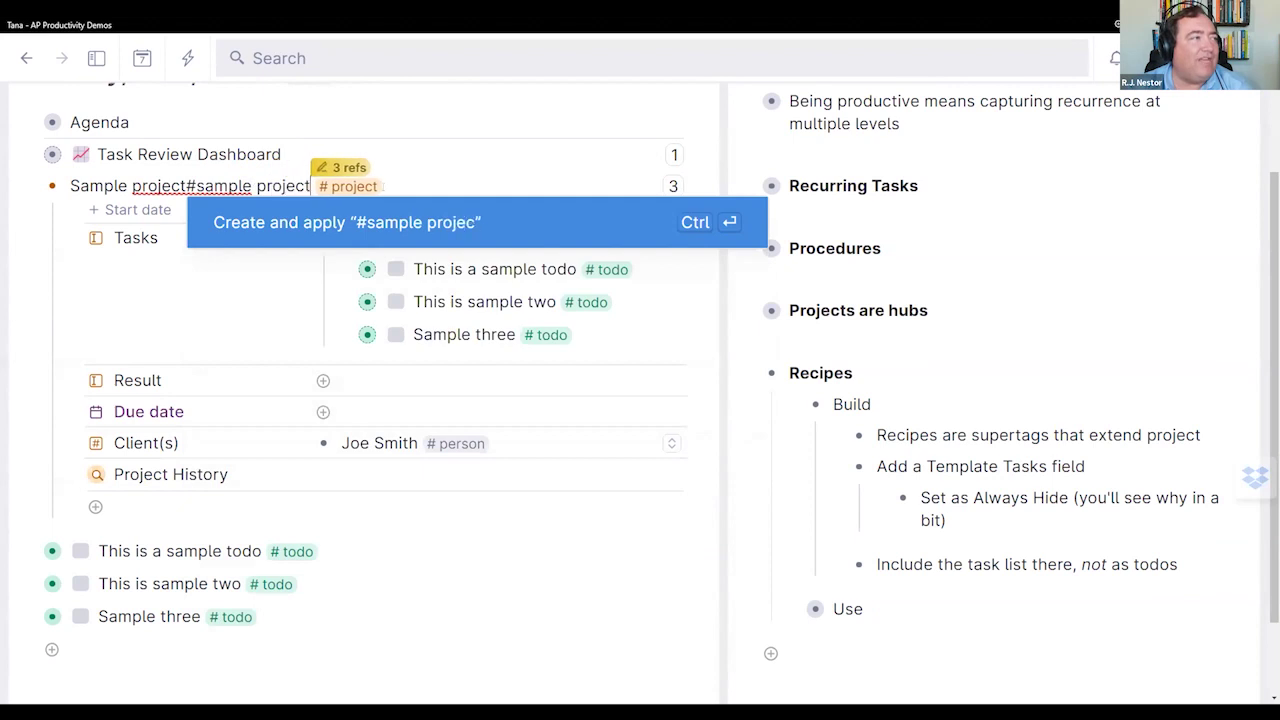
key("ctrl+Return")
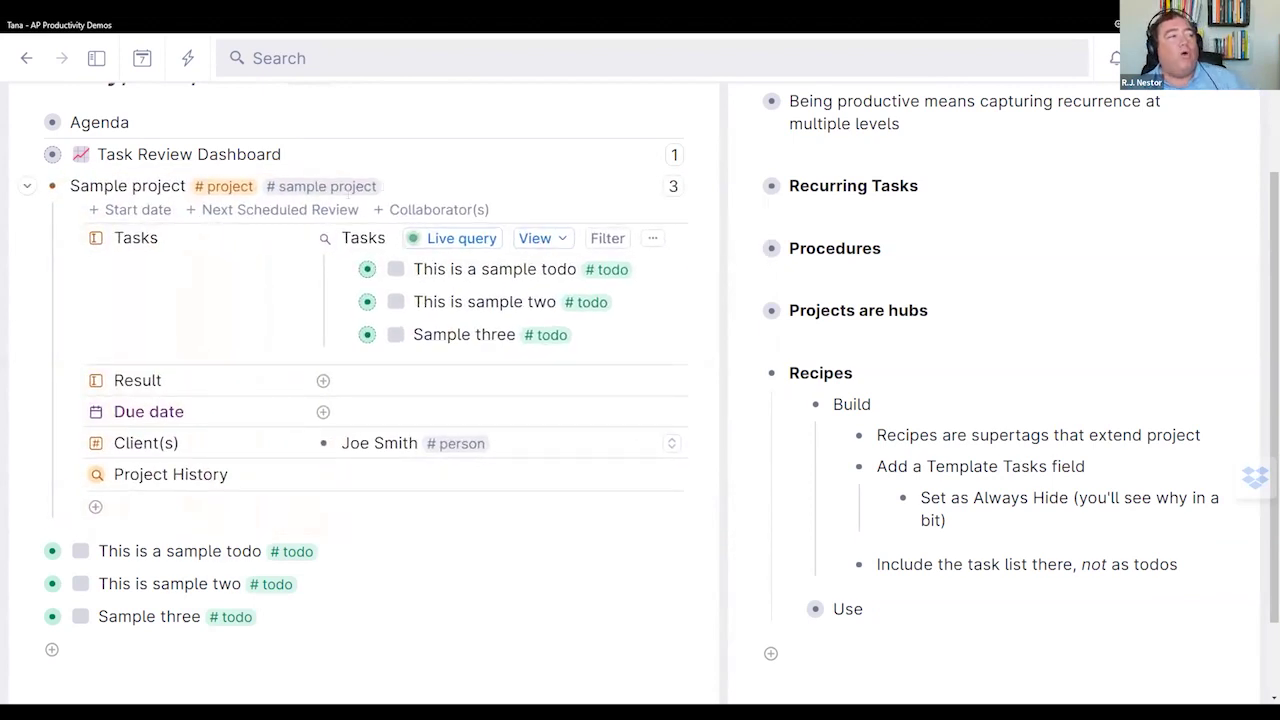
Step: Configure the #sample project supertag to extend the existing #project tag
left_click(349, 190)
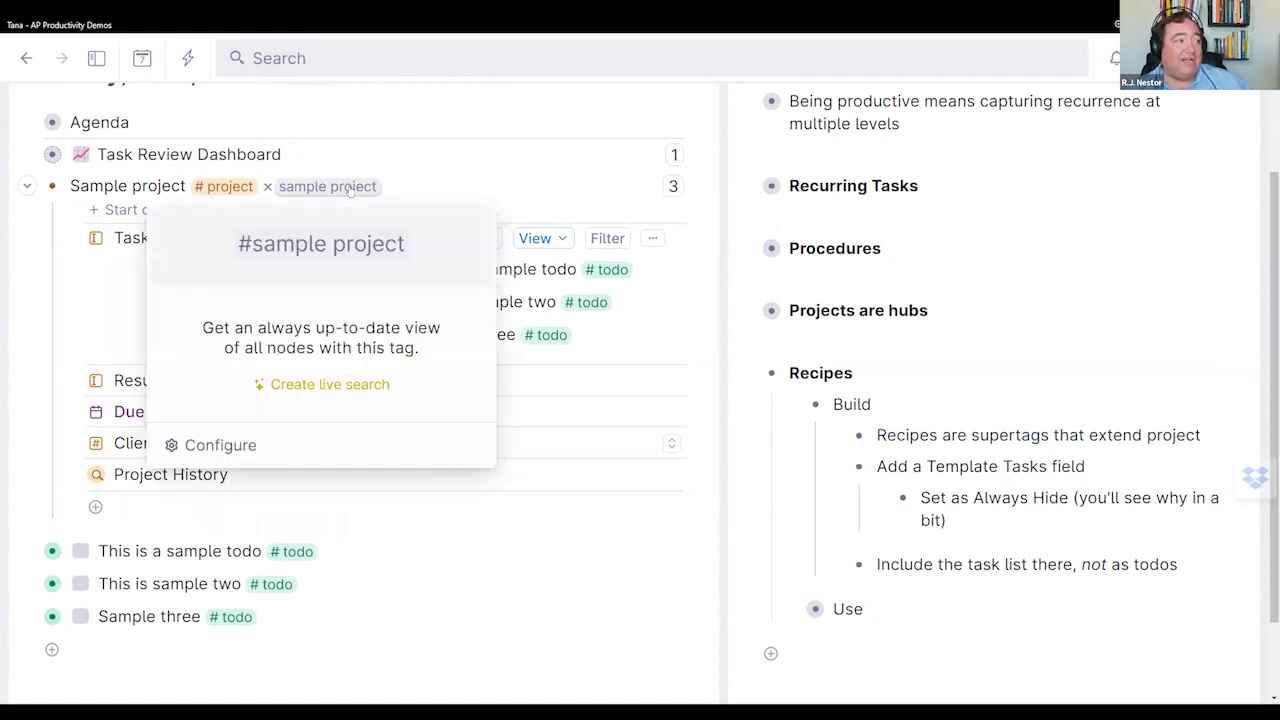
left_click(220, 445)
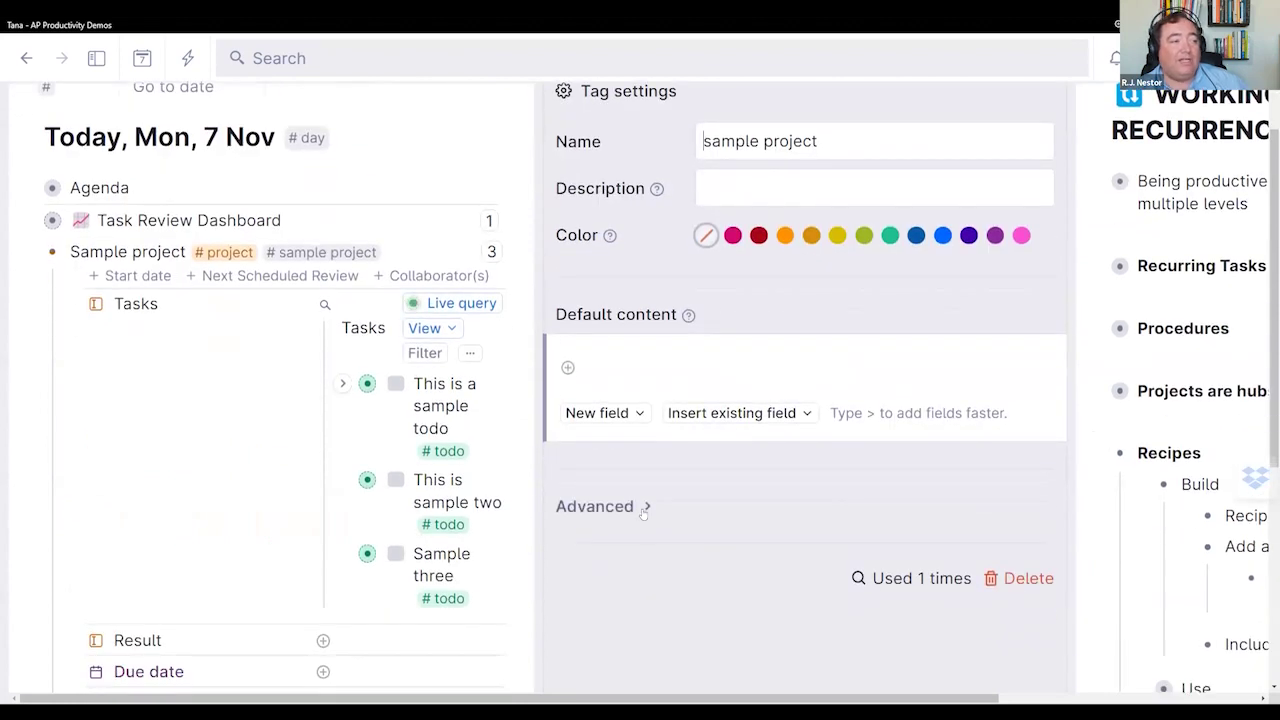
left_click(645, 507)
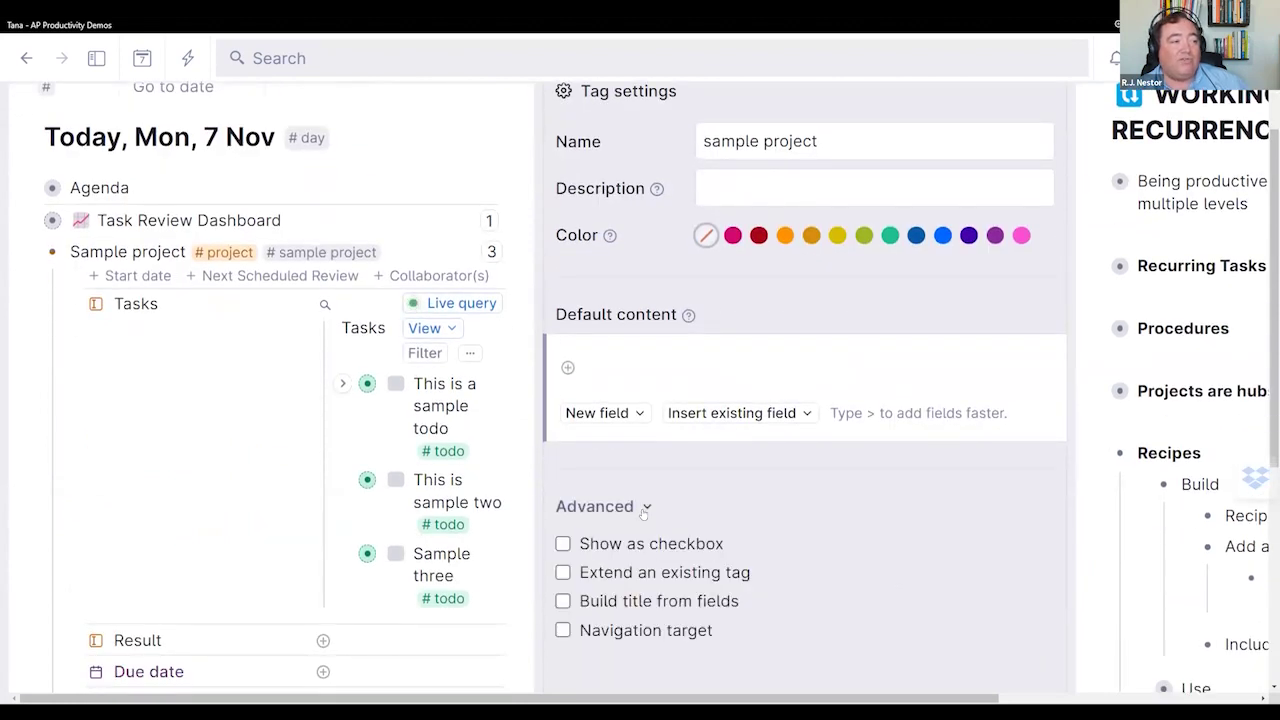
left_click(563, 572)
left_click(607, 600)
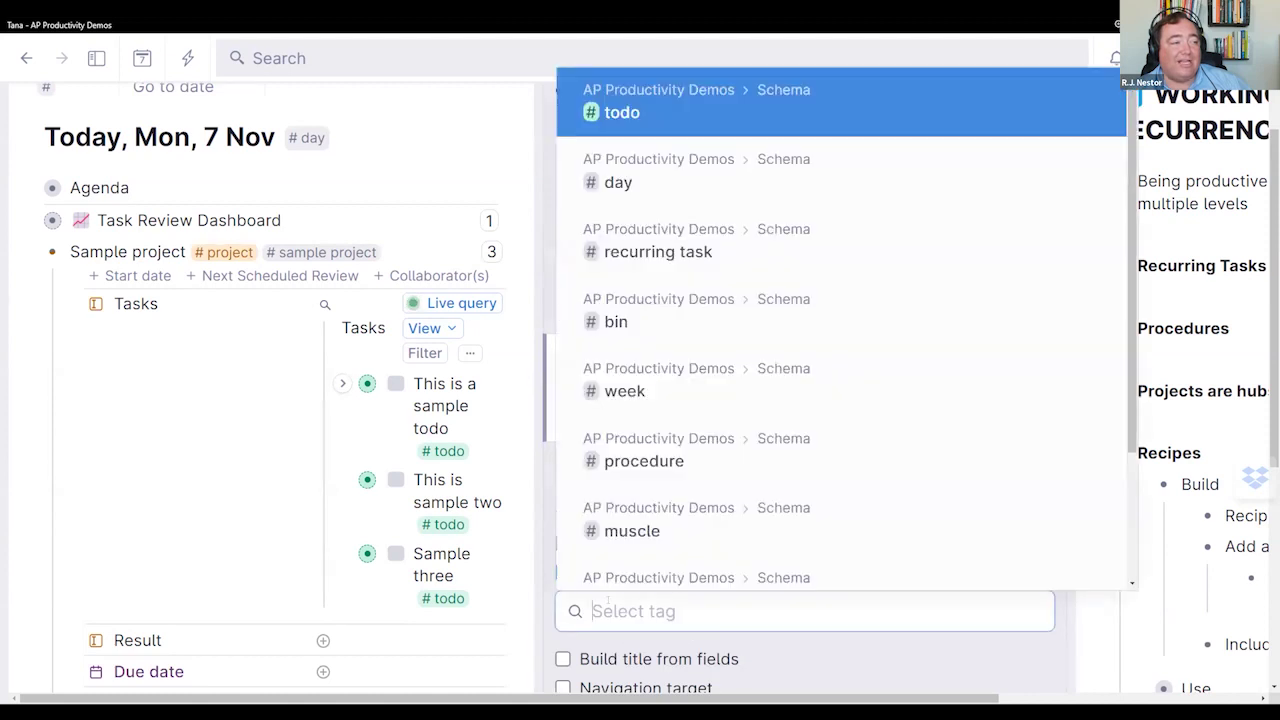
type("pro")
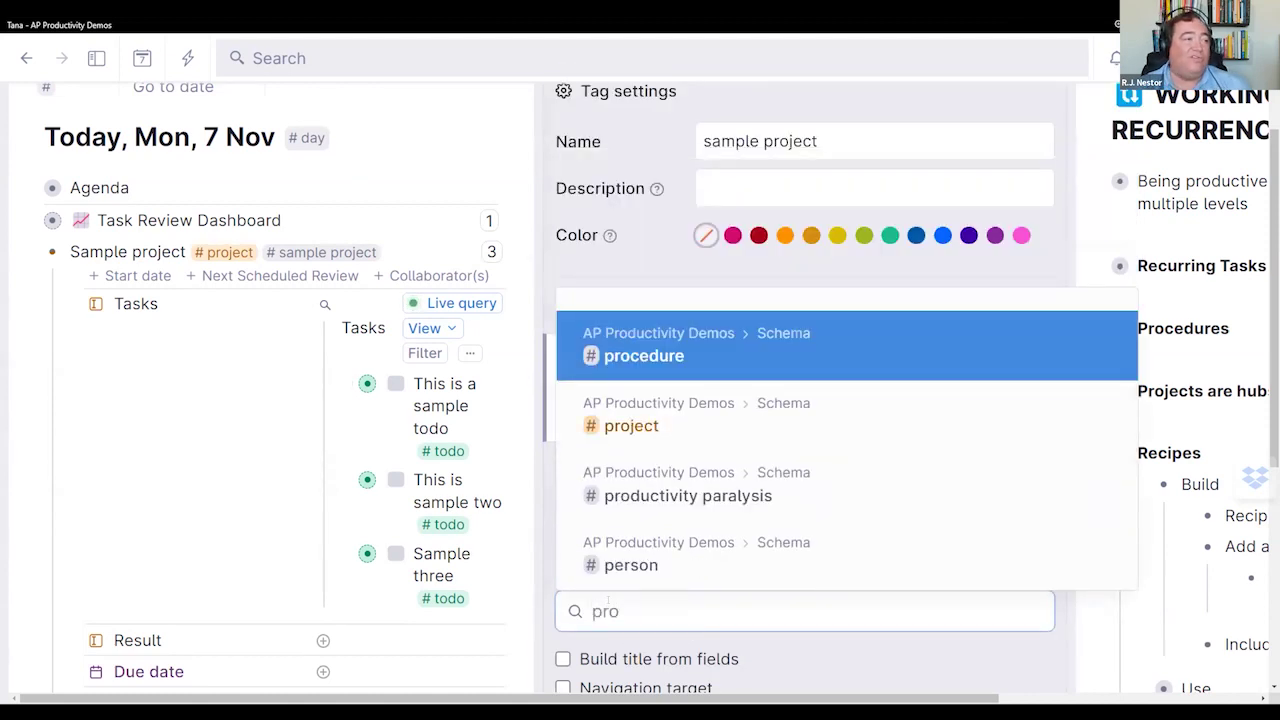
left_click(690, 432)
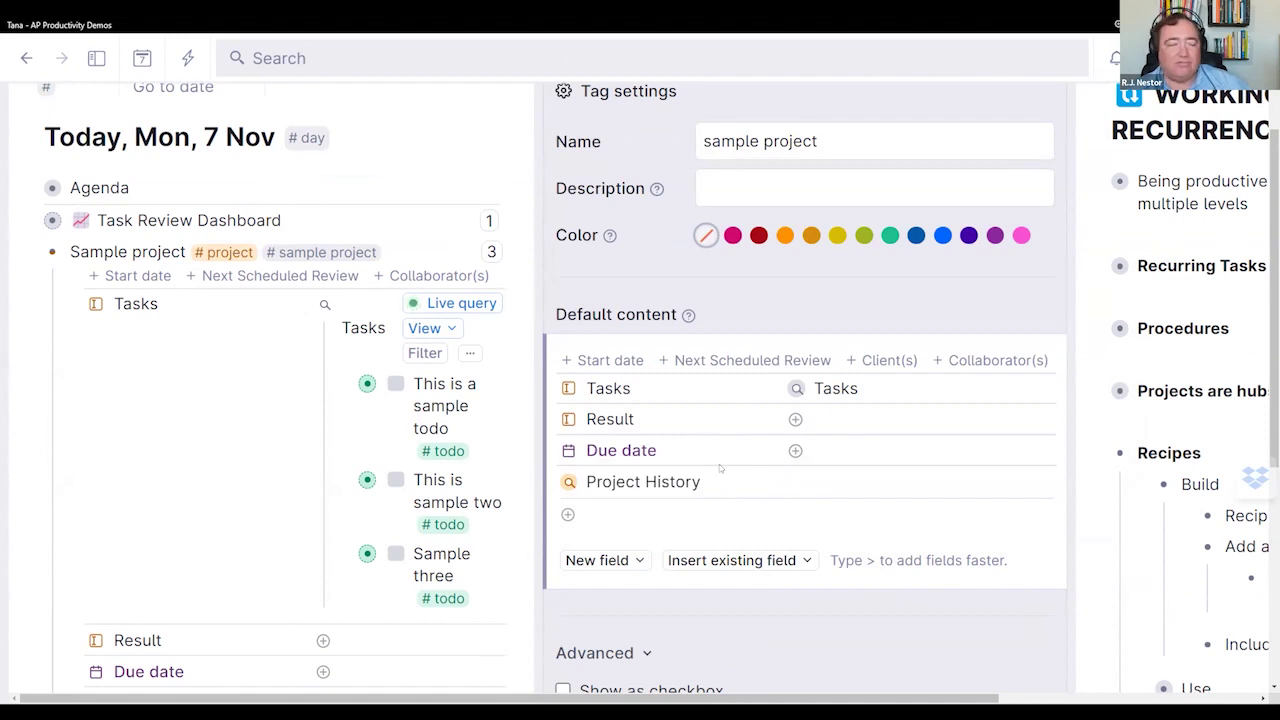
Step: Create a new field named "Template Tasks" in the default content of the #sample project tag
scroll(155, 414, "down", 2)
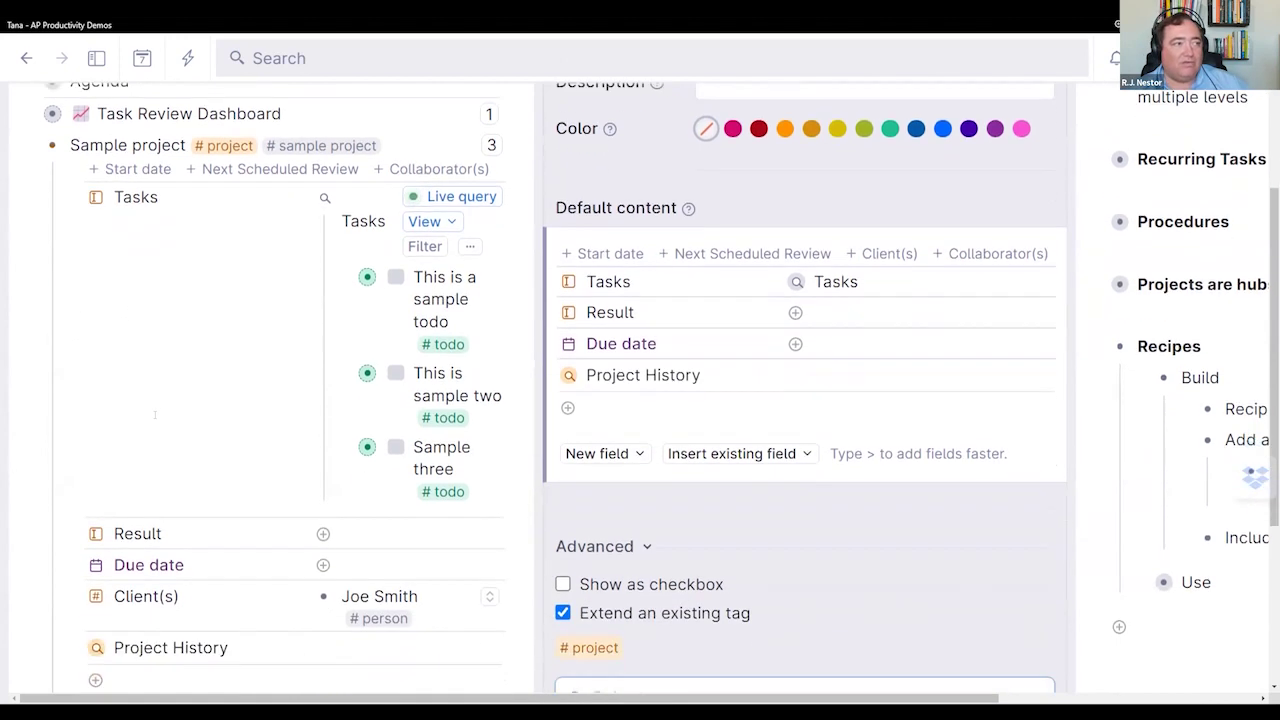
left_click(601, 383)
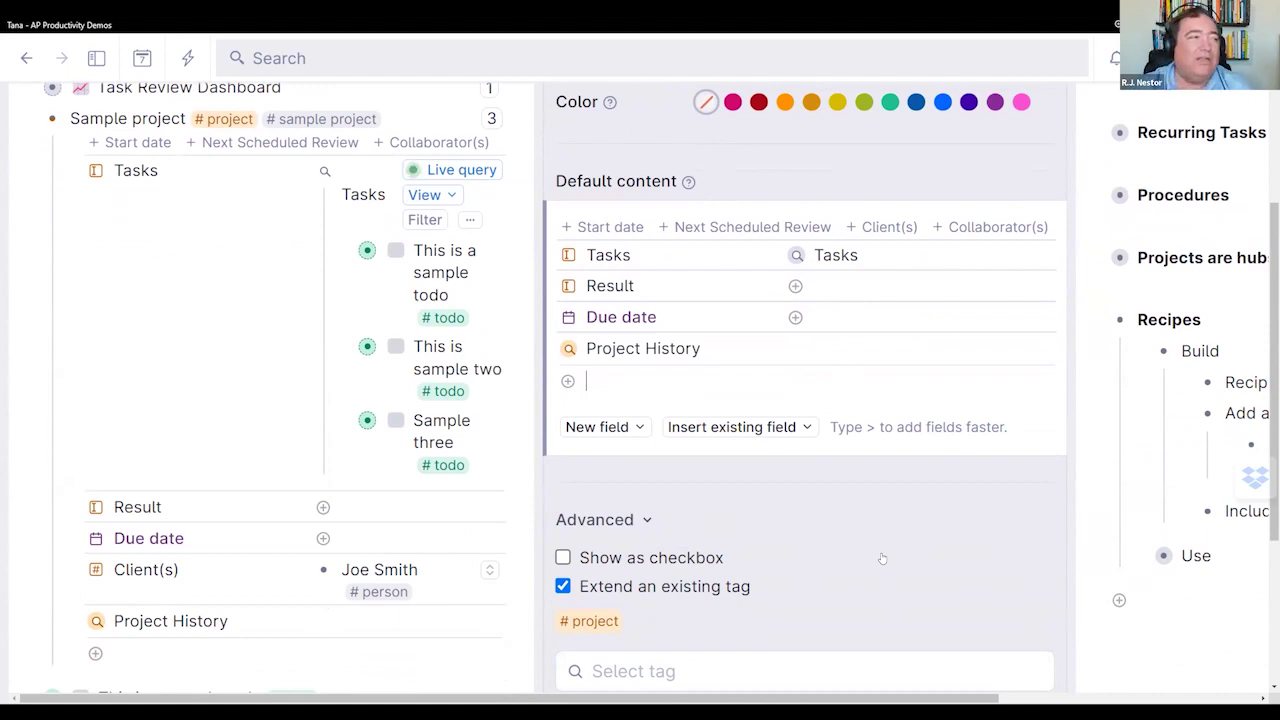
type(">Temp")
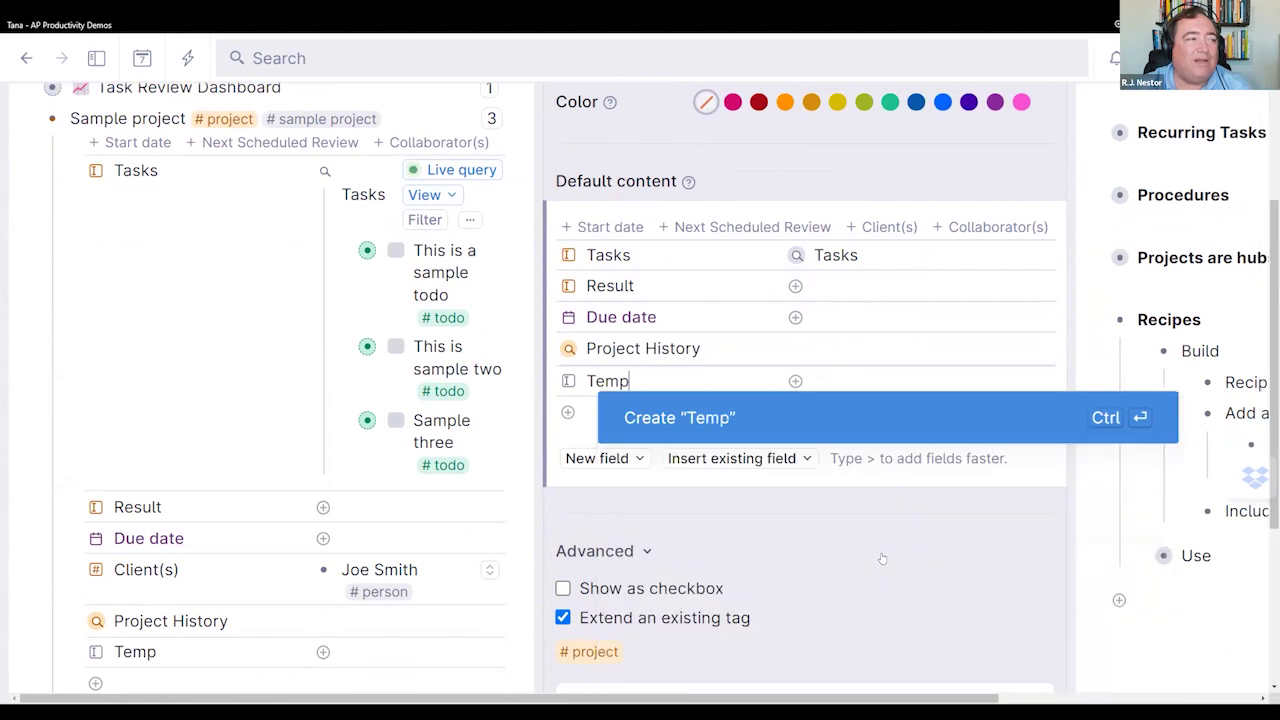
type("late Tasks")
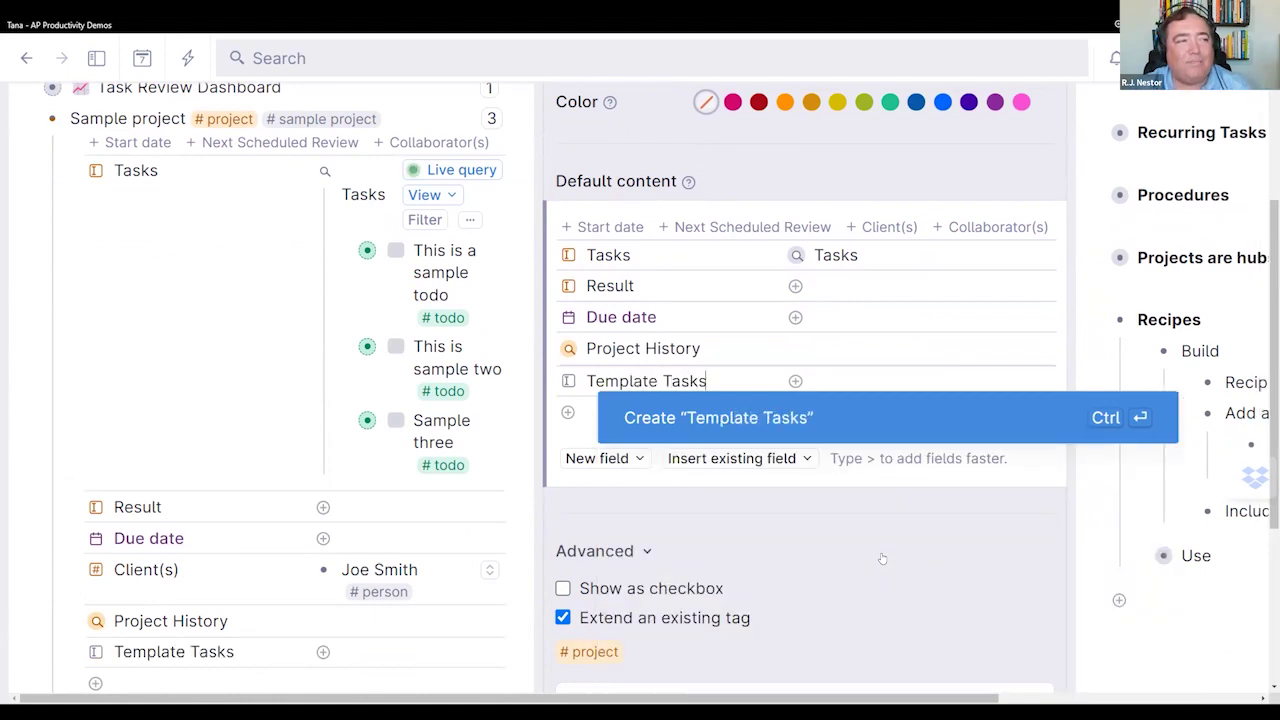
key("ctrl+Return")
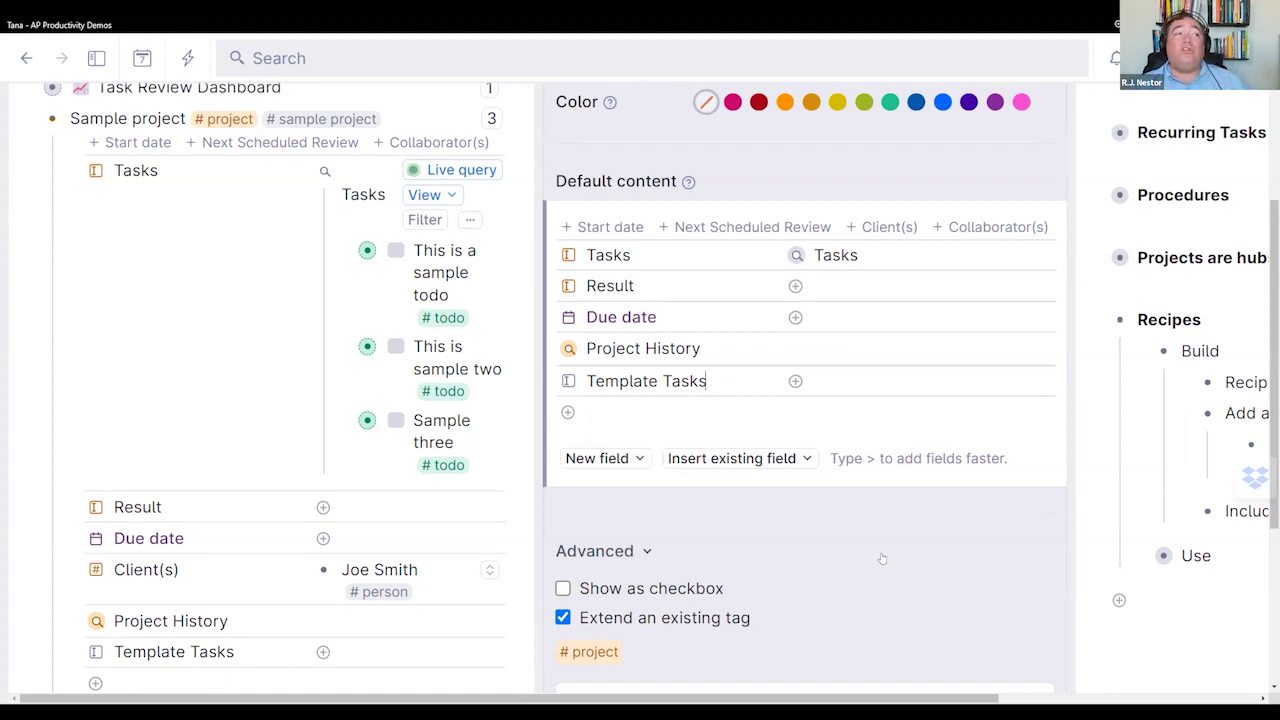
Step: Examine the inherited Tasks live query in the default content of the #sample project tag
scroll(882, 558, "up", 3)
scroll(881, 553, "down", 2)
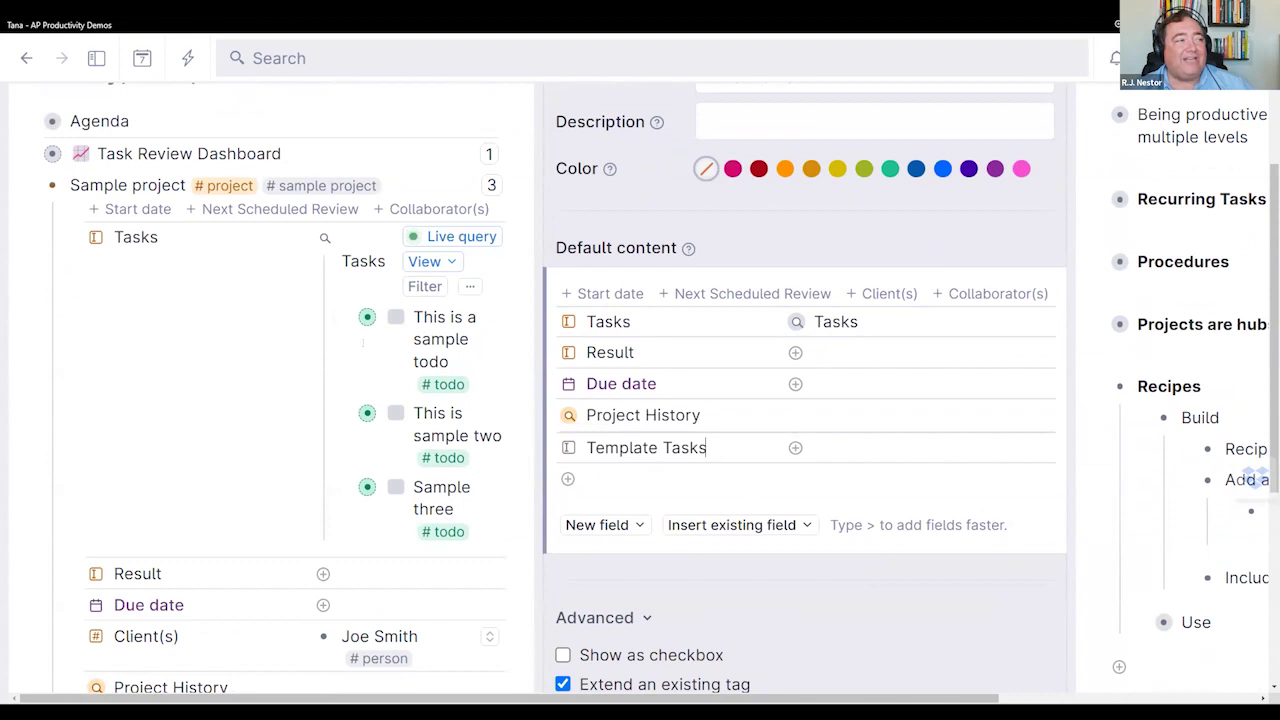
left_click(768, 321)
scroll(707, 647, "up", 4)
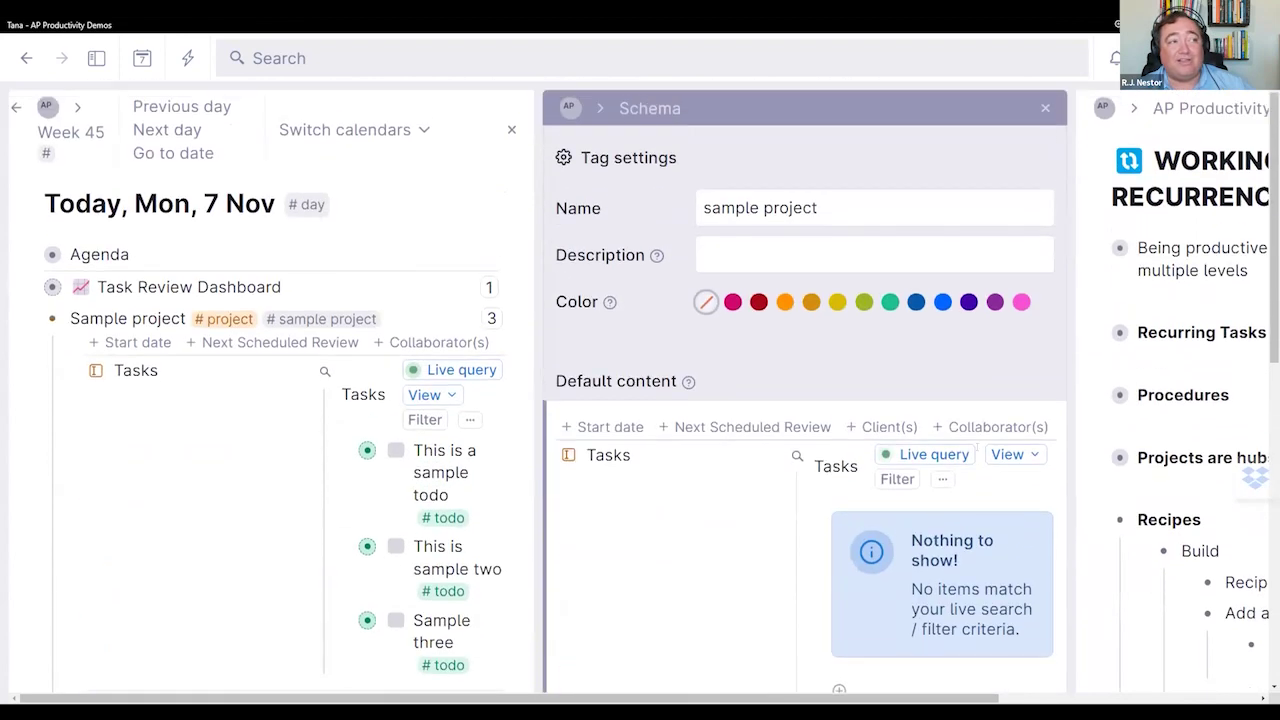
scroll(977, 447, "down", 1)
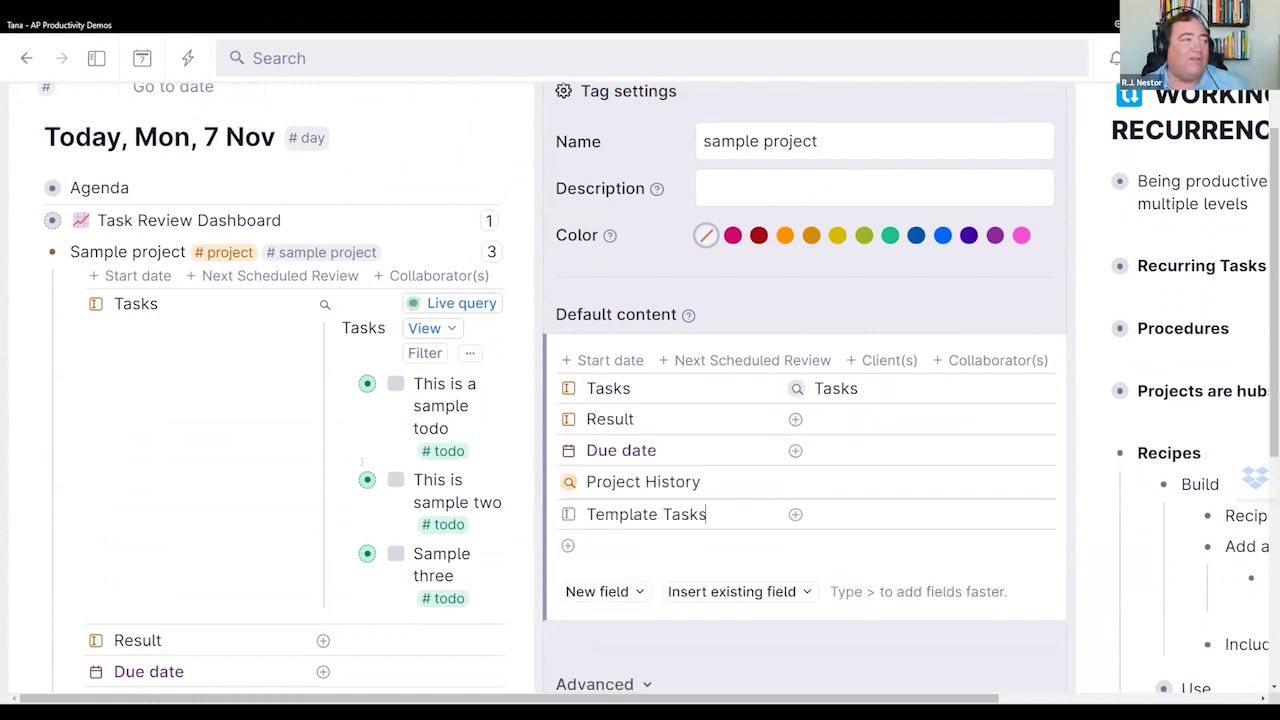
Step: Fill the Template Tasks field with three plain items: "This is a sample todo", "This is sample two" and "Sample three"
scroll(362, 461, "down", 2)
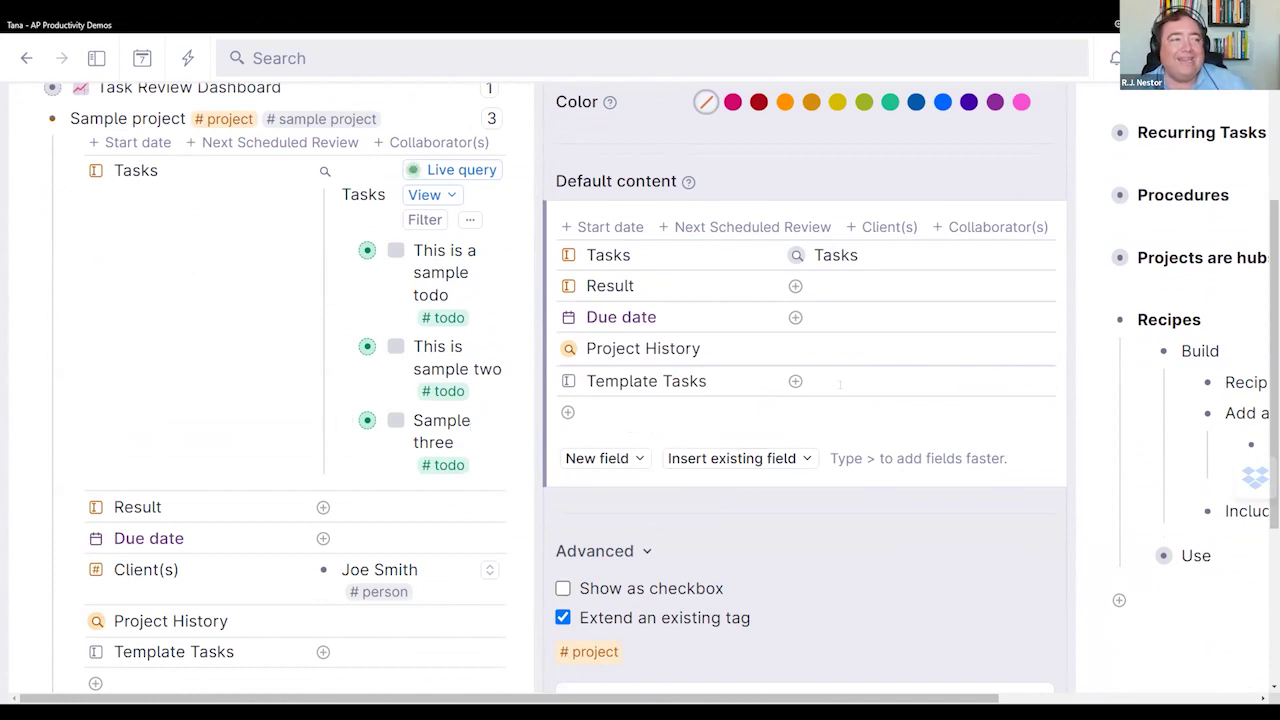
key("Tab")
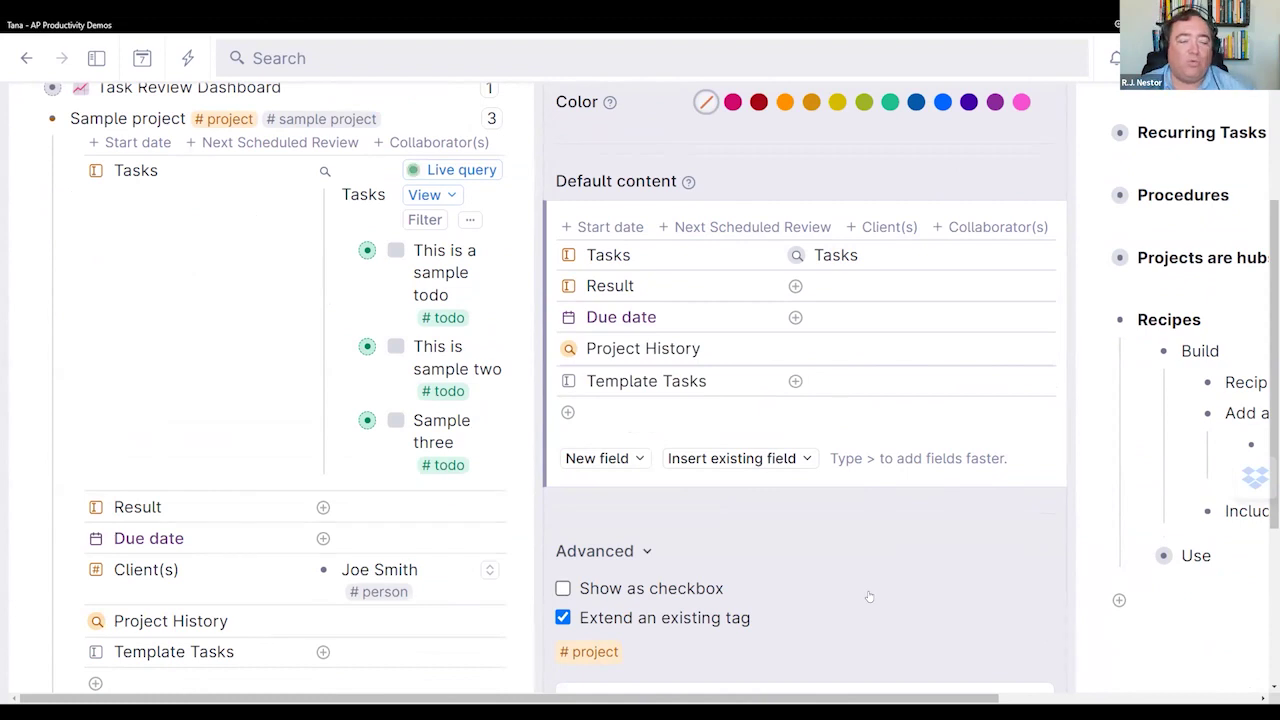
type("This is a sample todo")
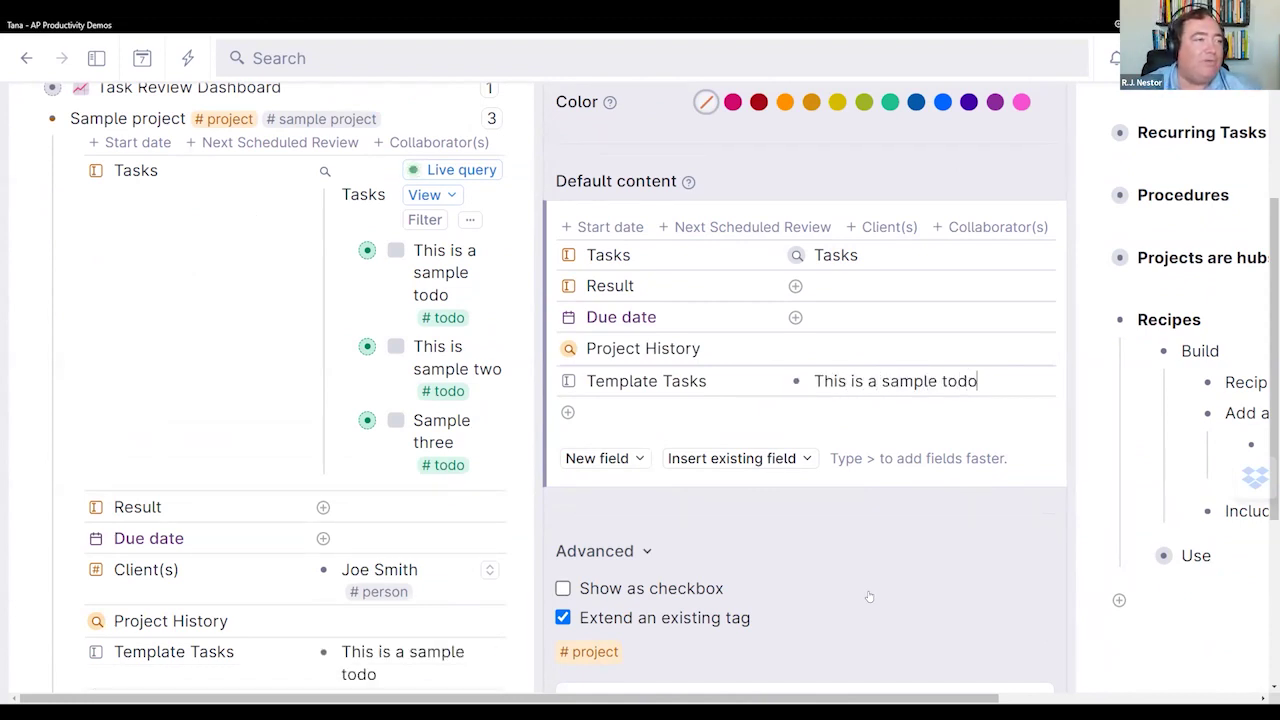
key("Return")
type("This is")
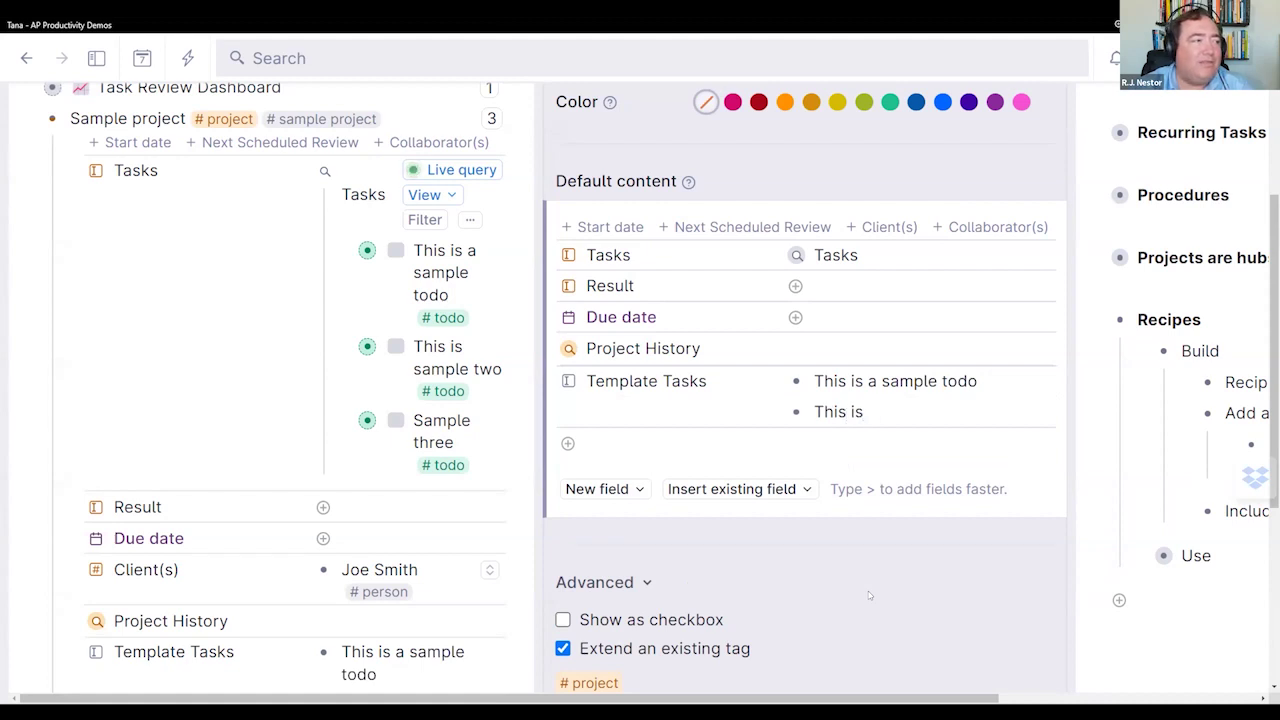
type(" sample two")
key("Return")
type("T")
key("BackSpace")
type("Sample three")
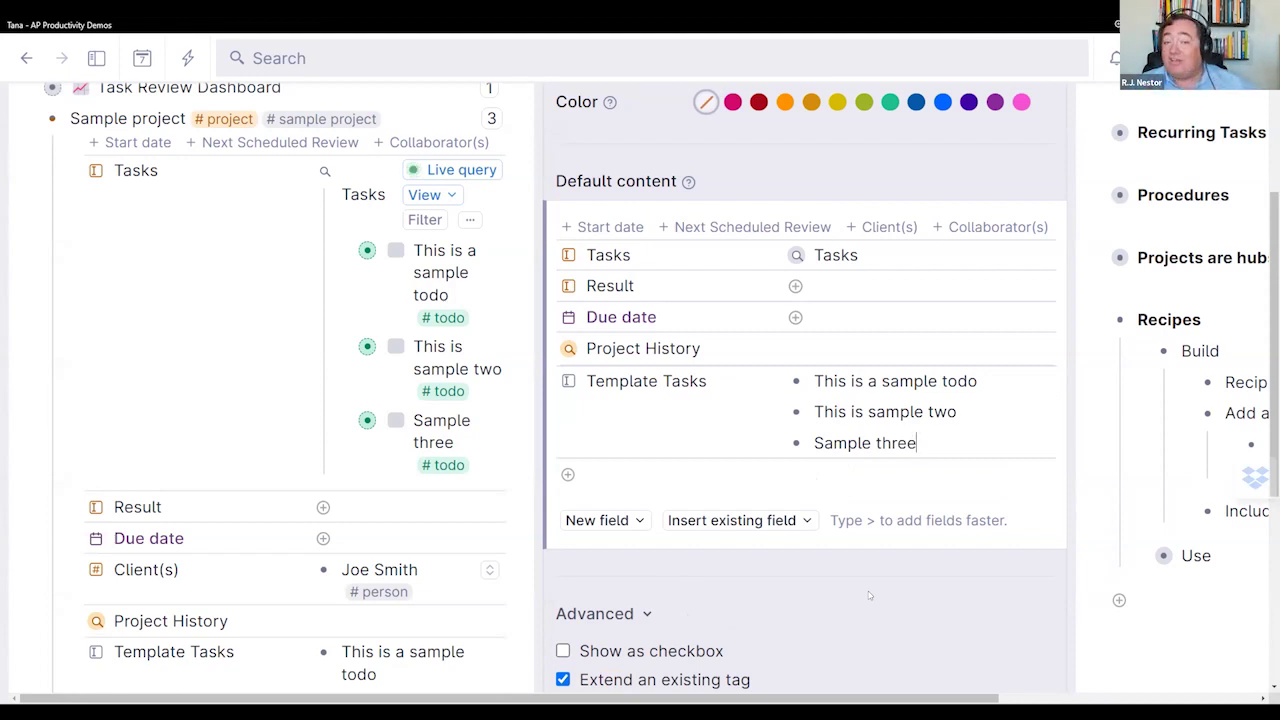
Step: Set the Template Tasks field's hide field conditions to Always and close its settings
scroll(869, 595, "up", 2)
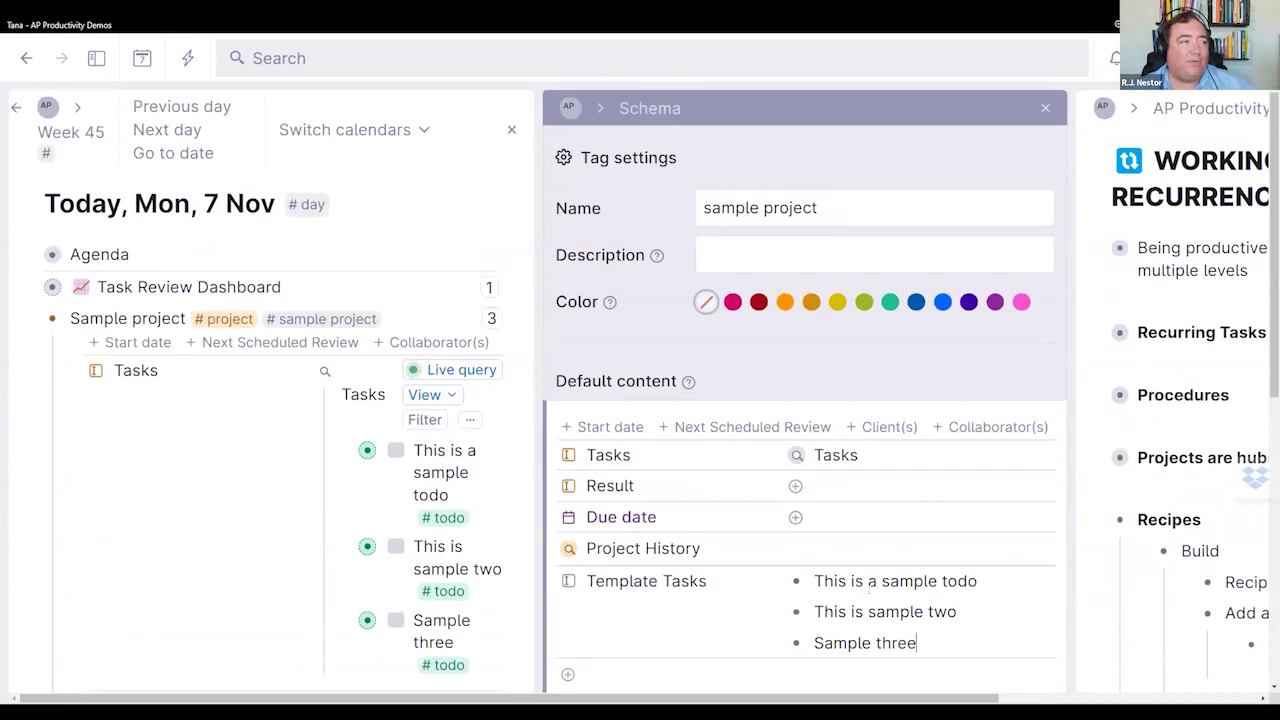
scroll(869, 595, "down", 2)
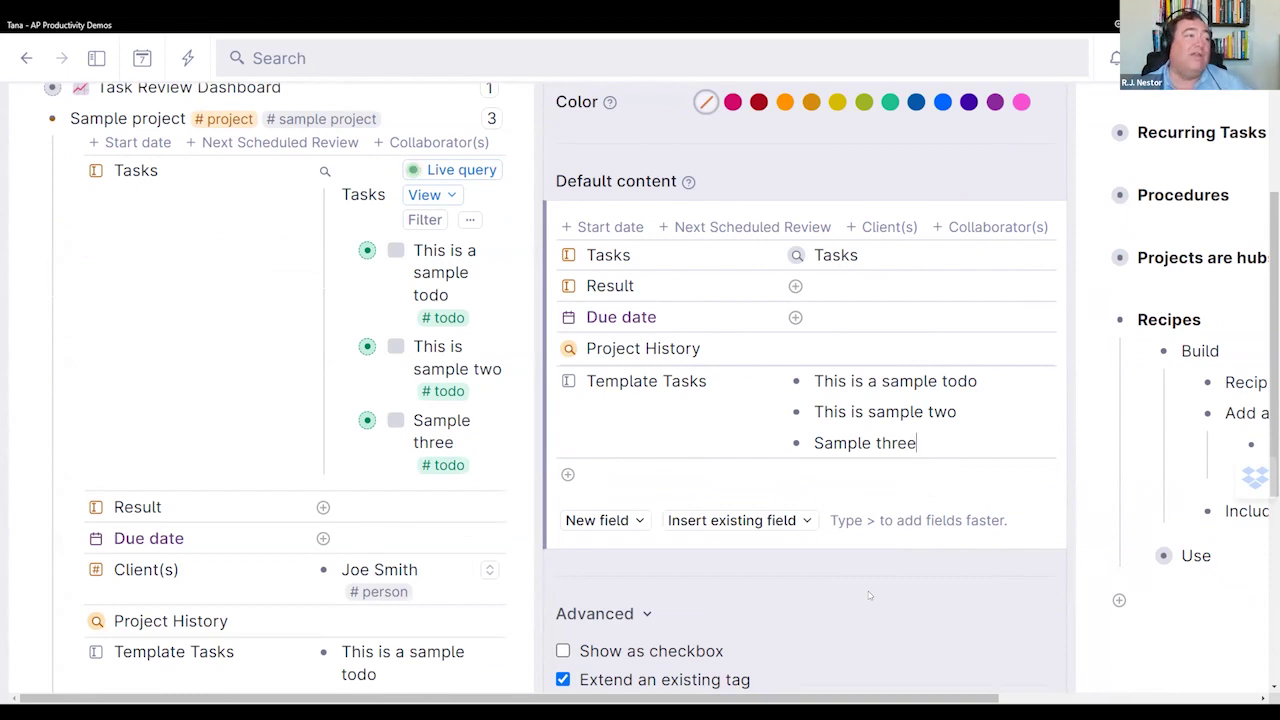
left_click(568, 382)
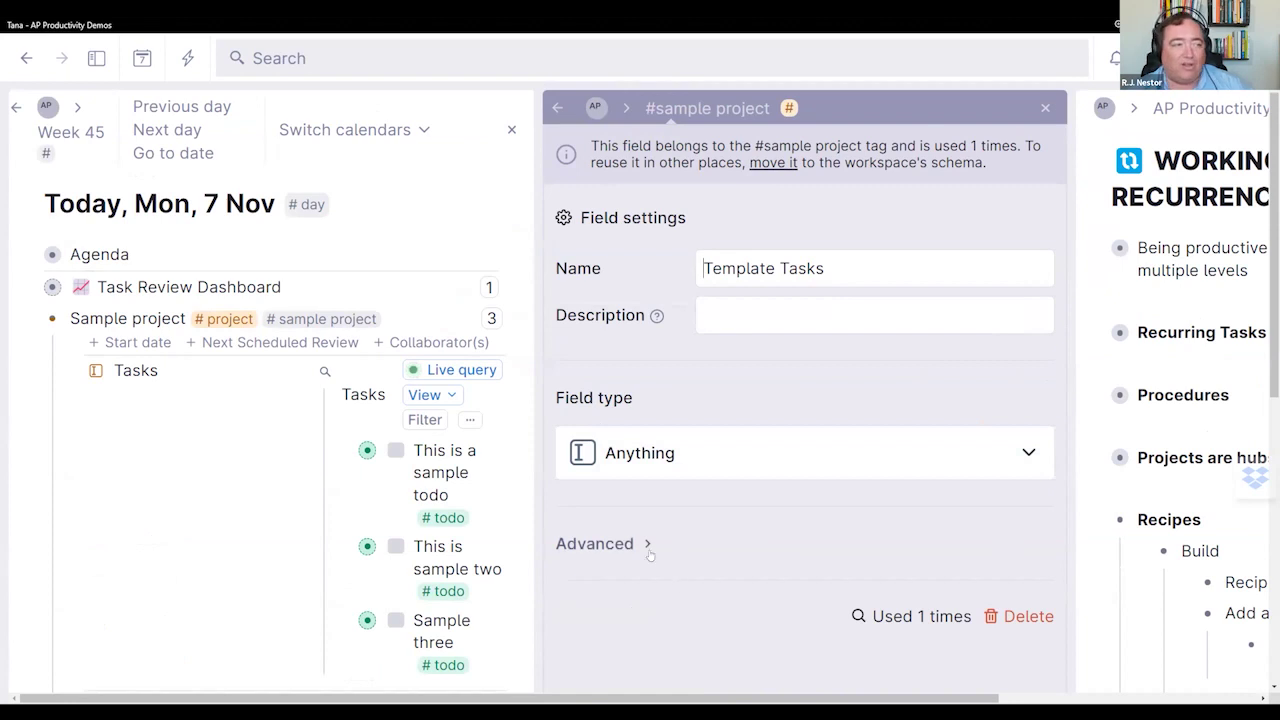
left_click(742, 550)
scroll(720, 525, "down", 4)
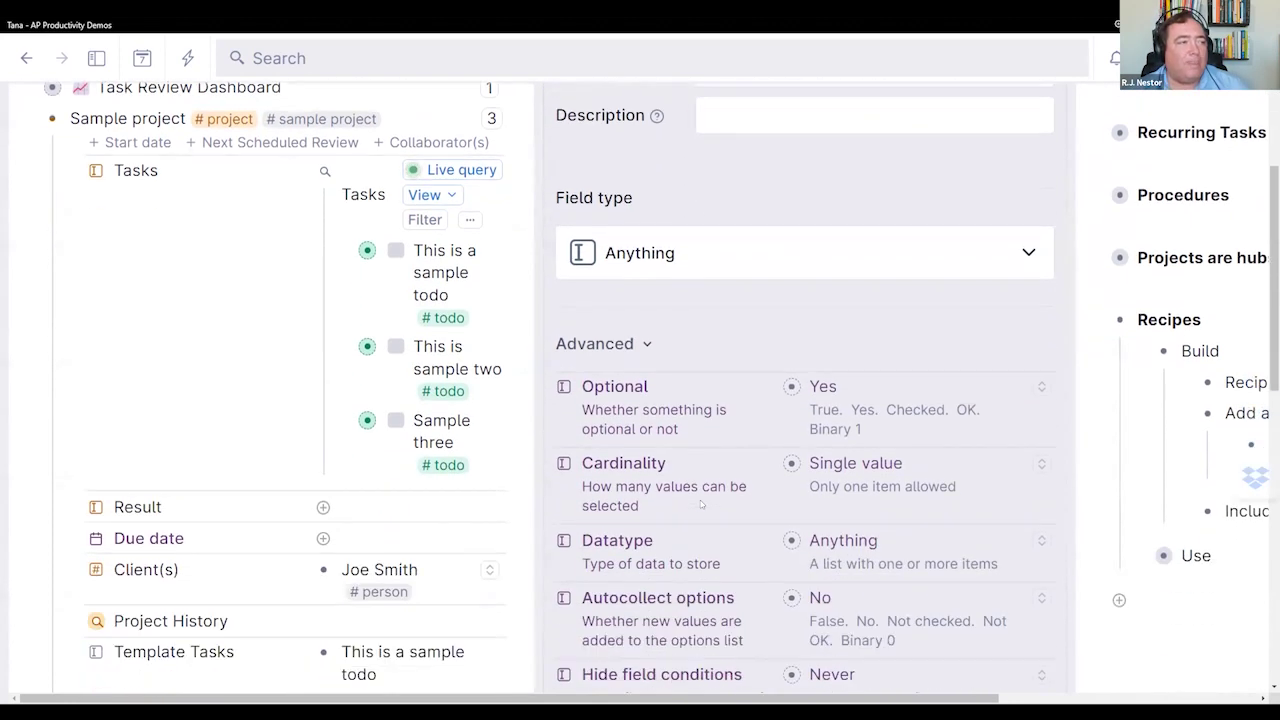
scroll(701, 505, "down", 4)
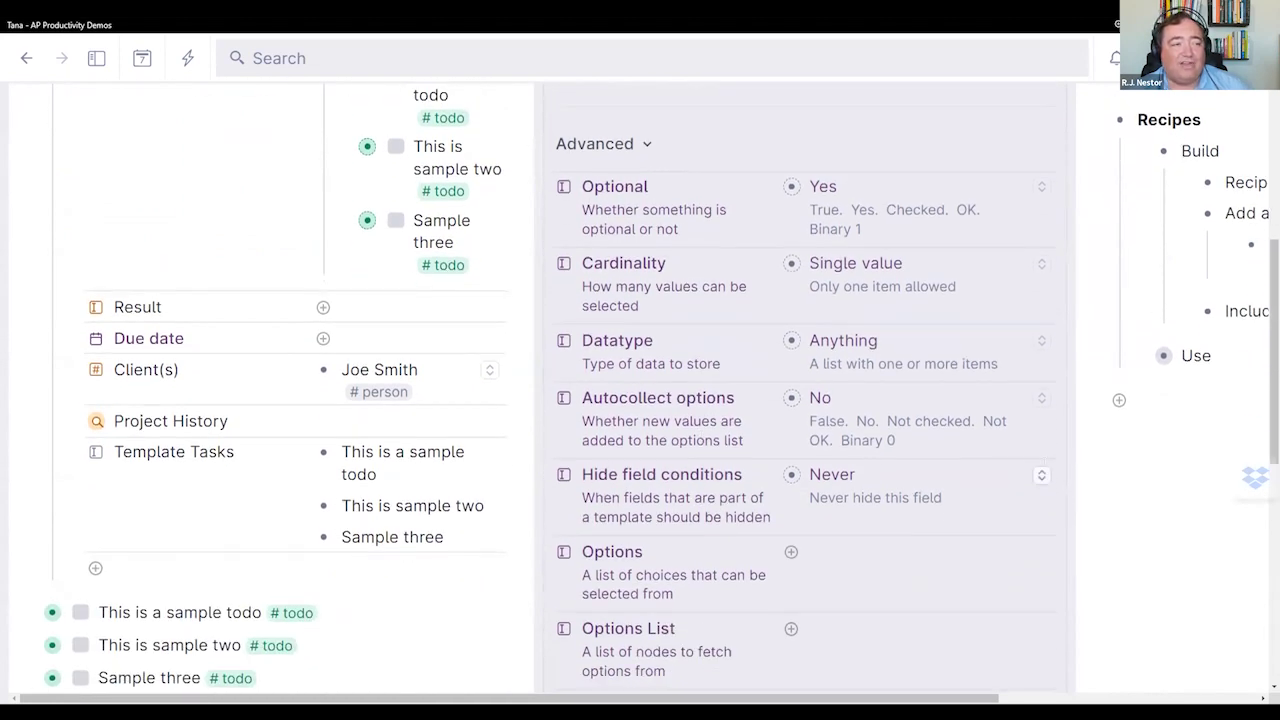
left_click(1040, 474)
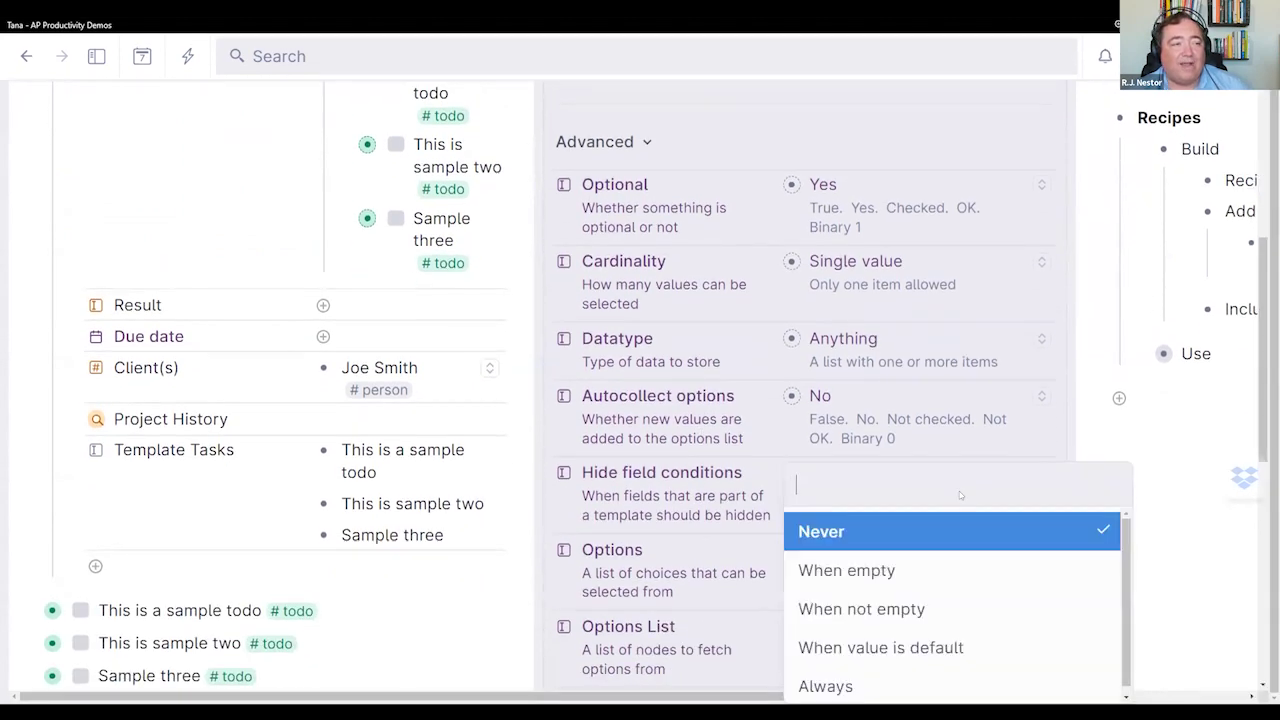
left_click(823, 686)
scroll(726, 495, "up", 8)
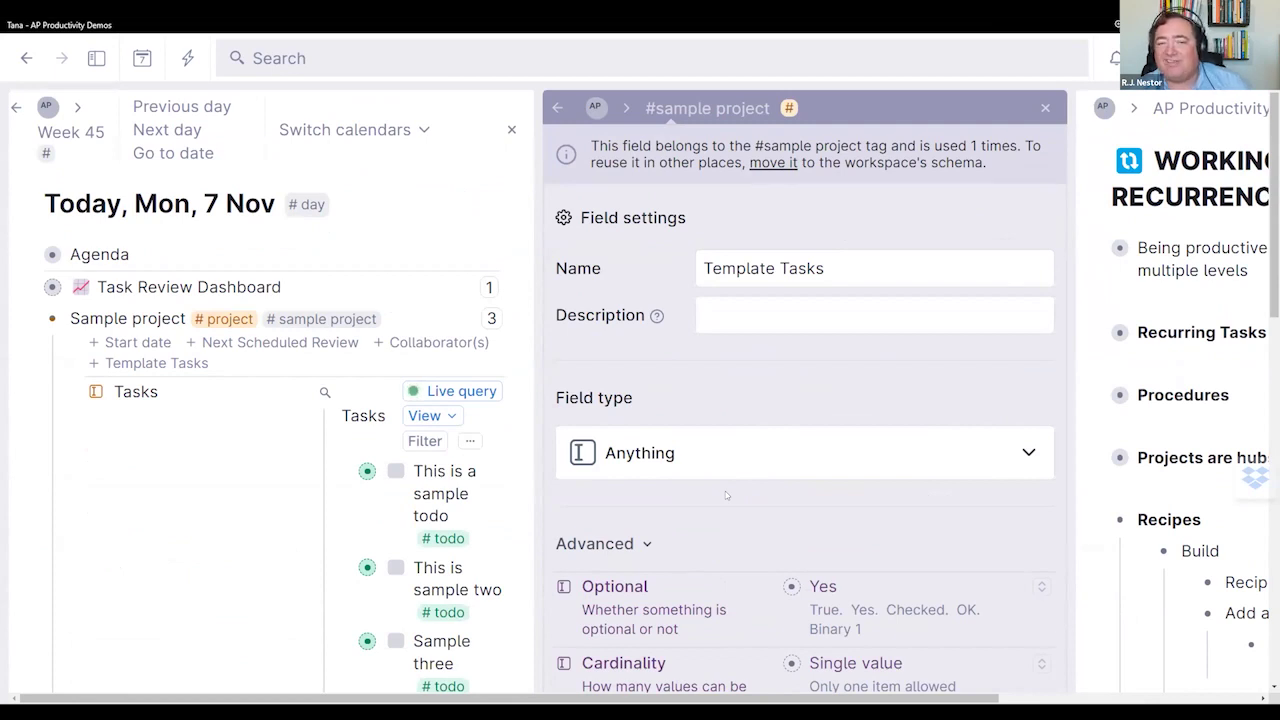
mouse_move(1032, 103)
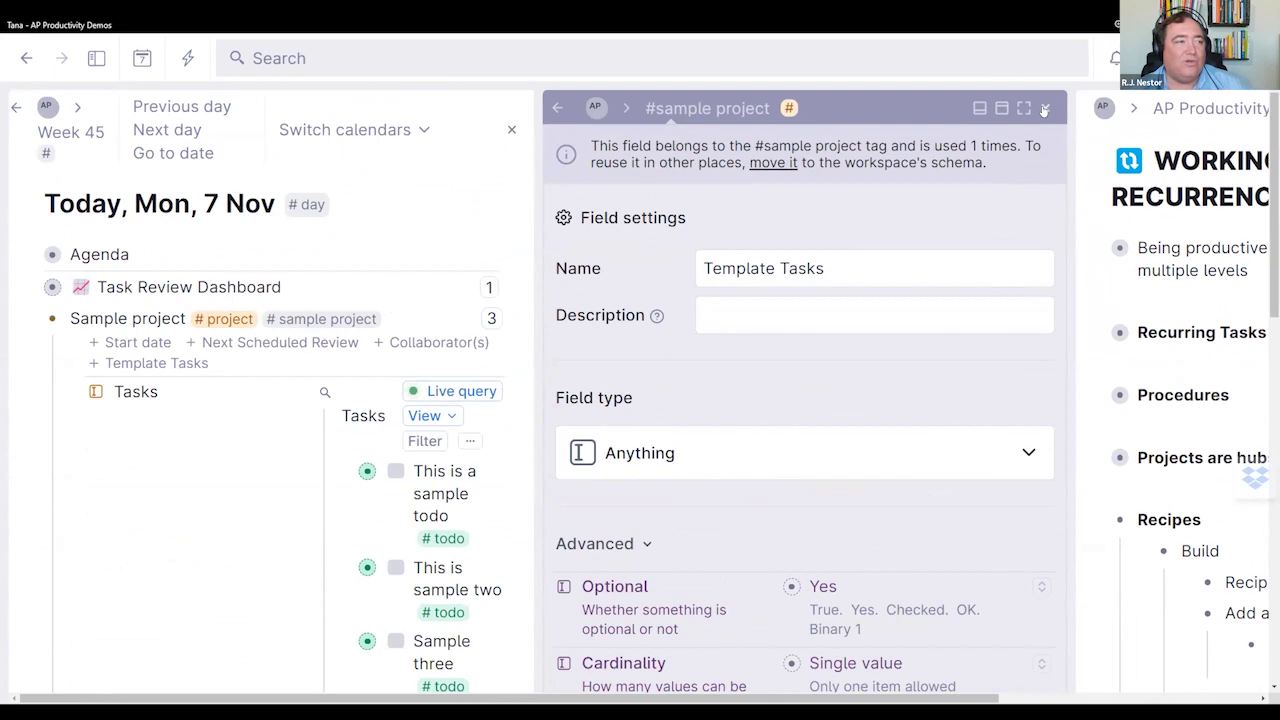
left_click(1045, 107)
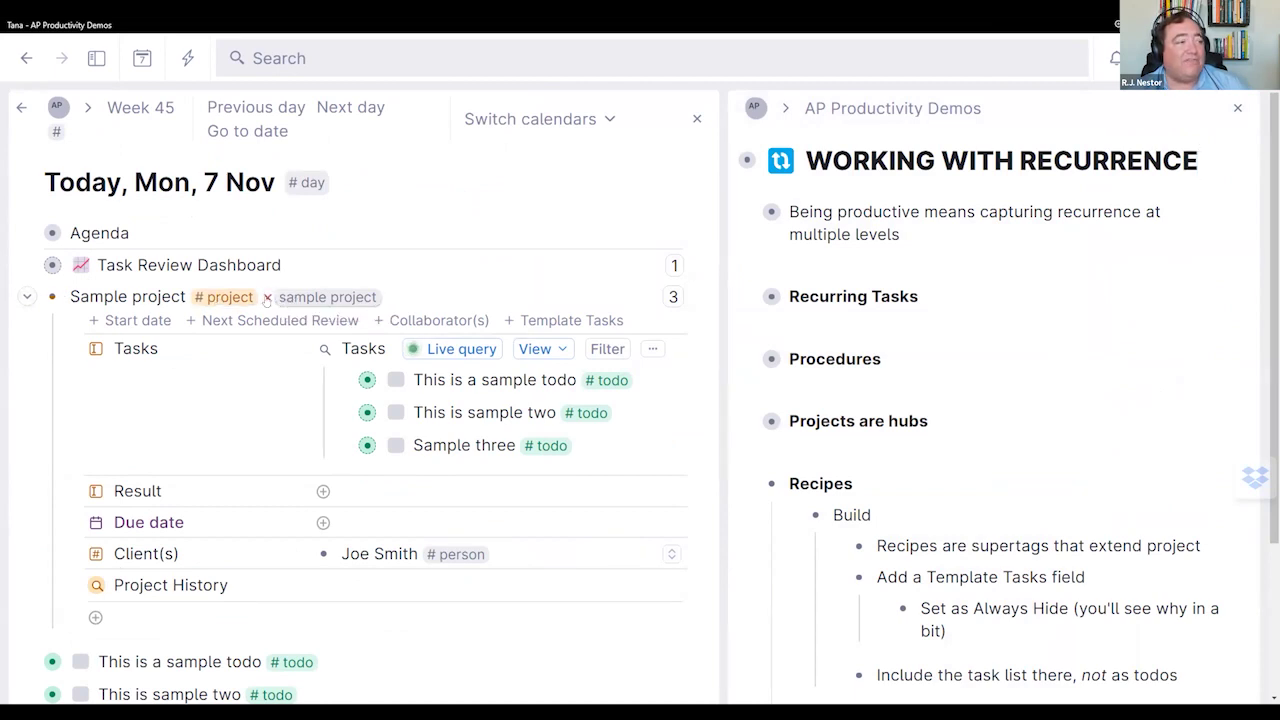
Step: Review the #sample project tag's default content, and remove that tag from the Sample project node
mouse_move(317, 298)
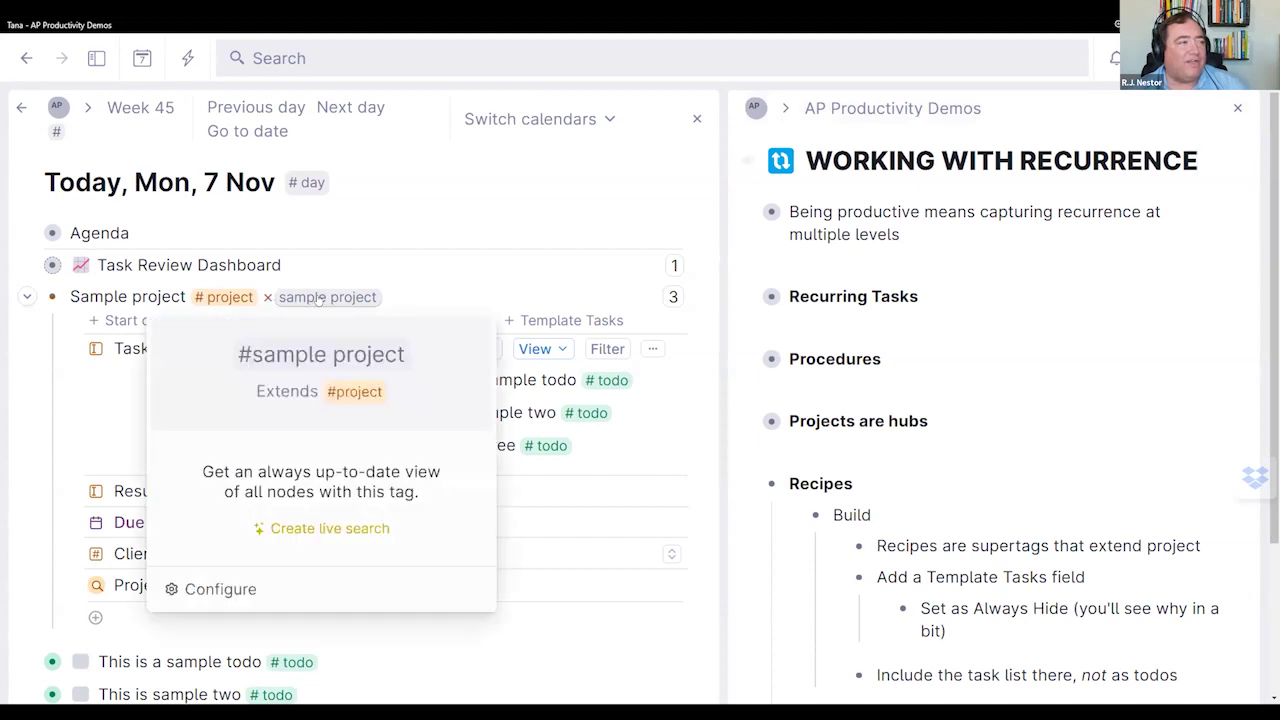
left_click(314, 588)
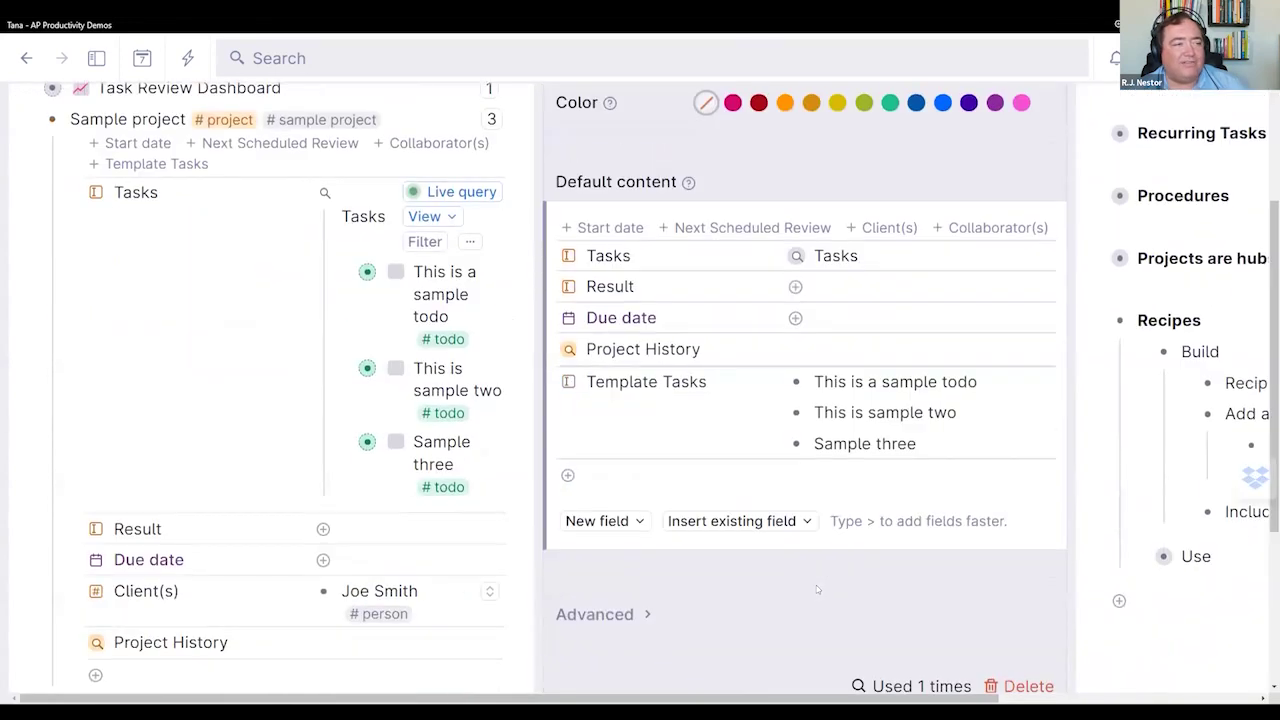
scroll(816, 585, "up", 2)
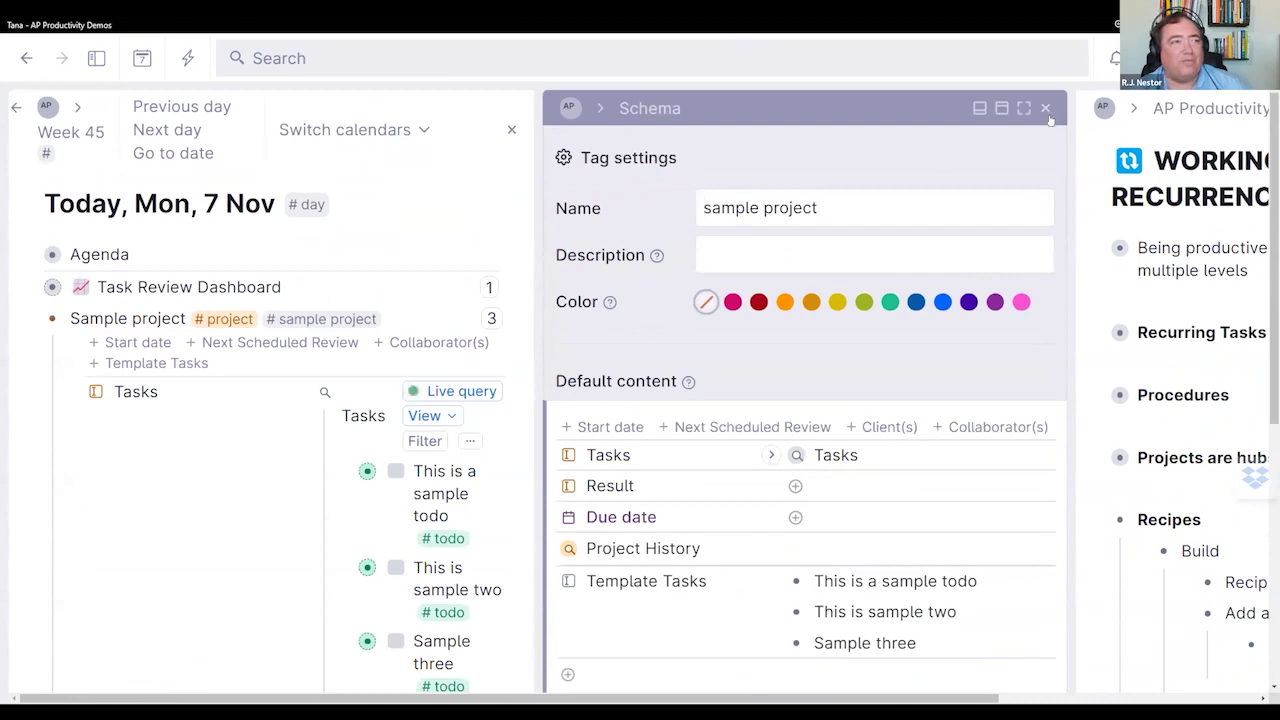
left_click(1045, 108)
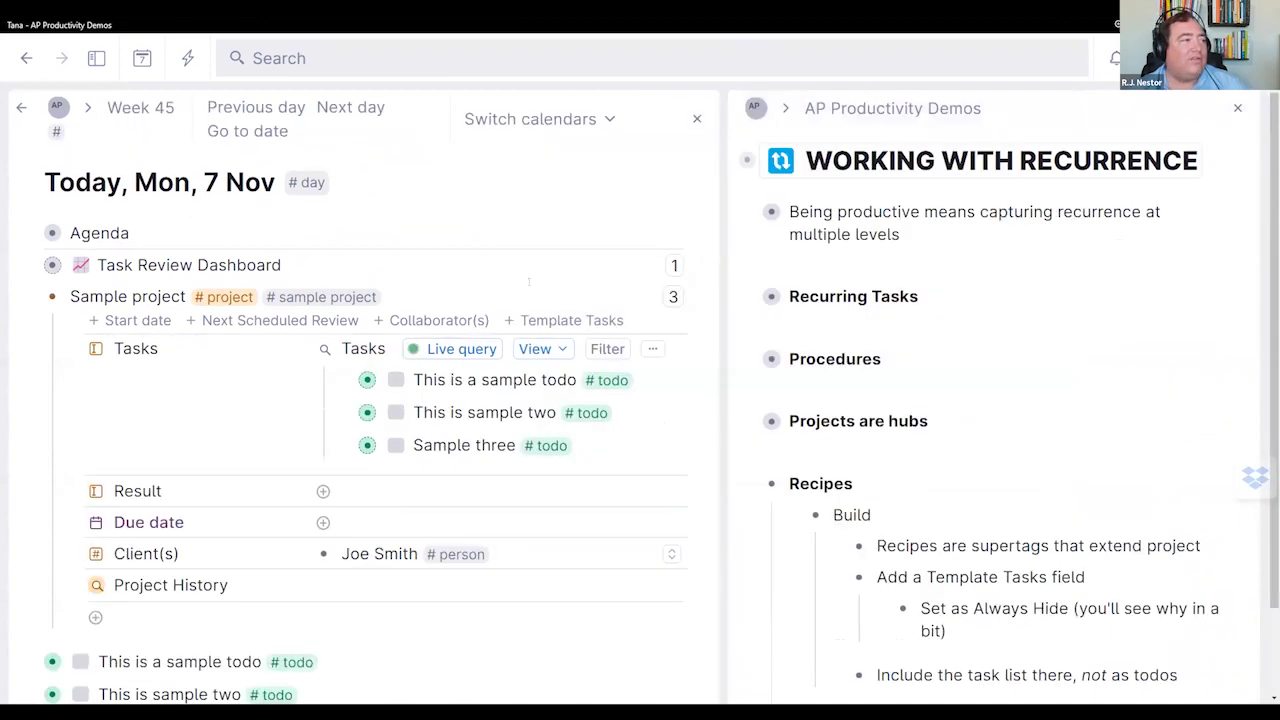
left_click(266, 298)
left_click(26, 297)
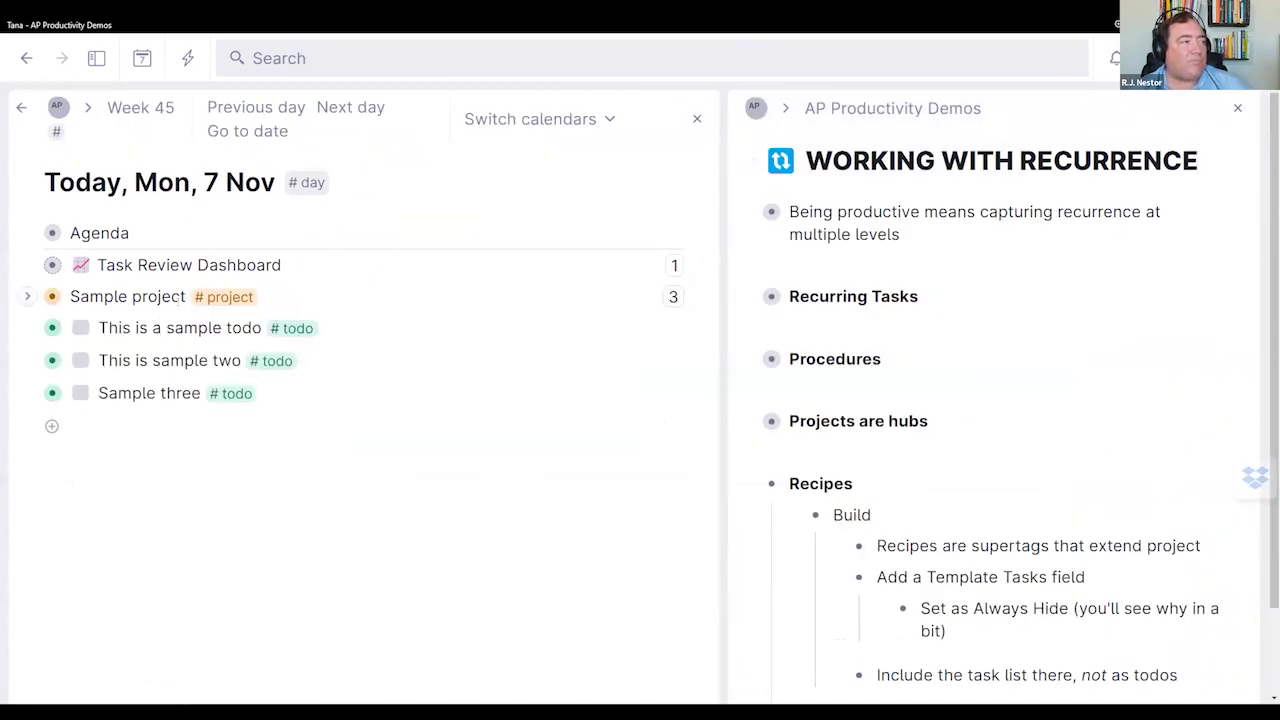
Step: Add a node "This is a separate instance of a Sample project" to today's page and tag it #sample project
left_click(210, 435)
type("Tihs is")
key("BackSpace")
key("BackSpace")
key("BackSpace")
key("BackSpace")
key("BackSpace")
key("BackSpace")
type("his is a separate instance of a Sample project # ")
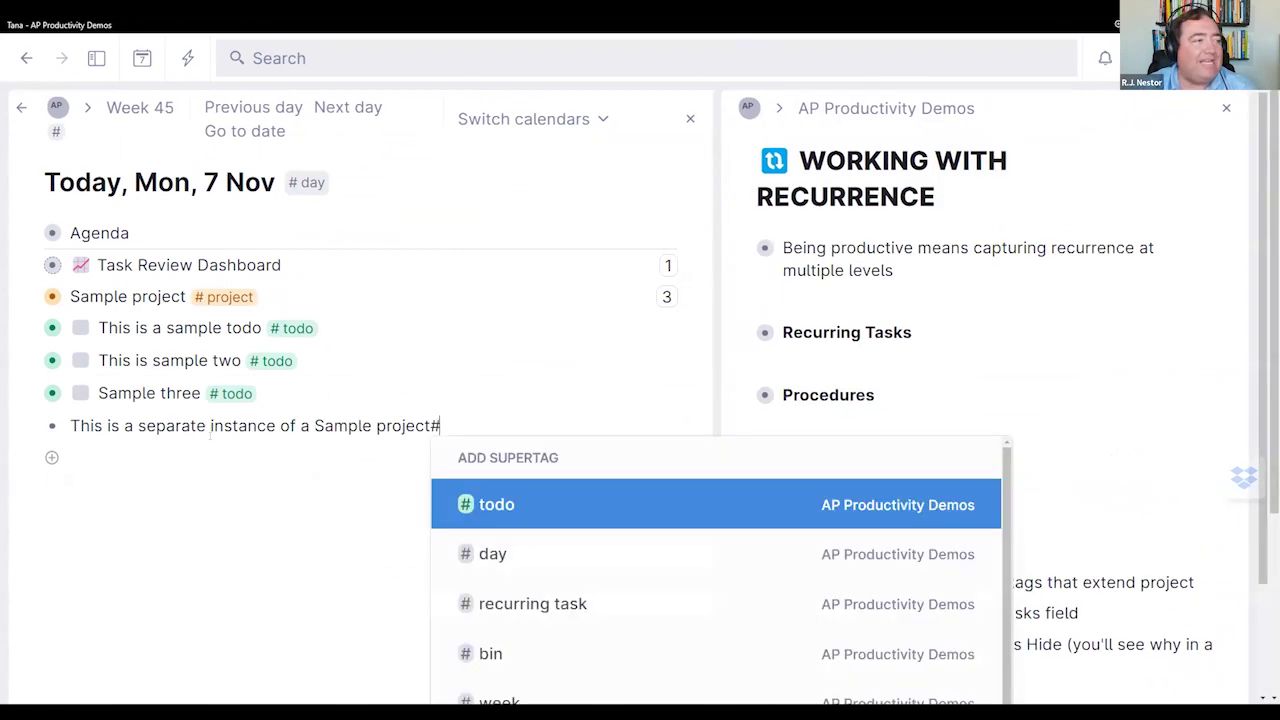
type("sa")
key("Down")
key("Return")
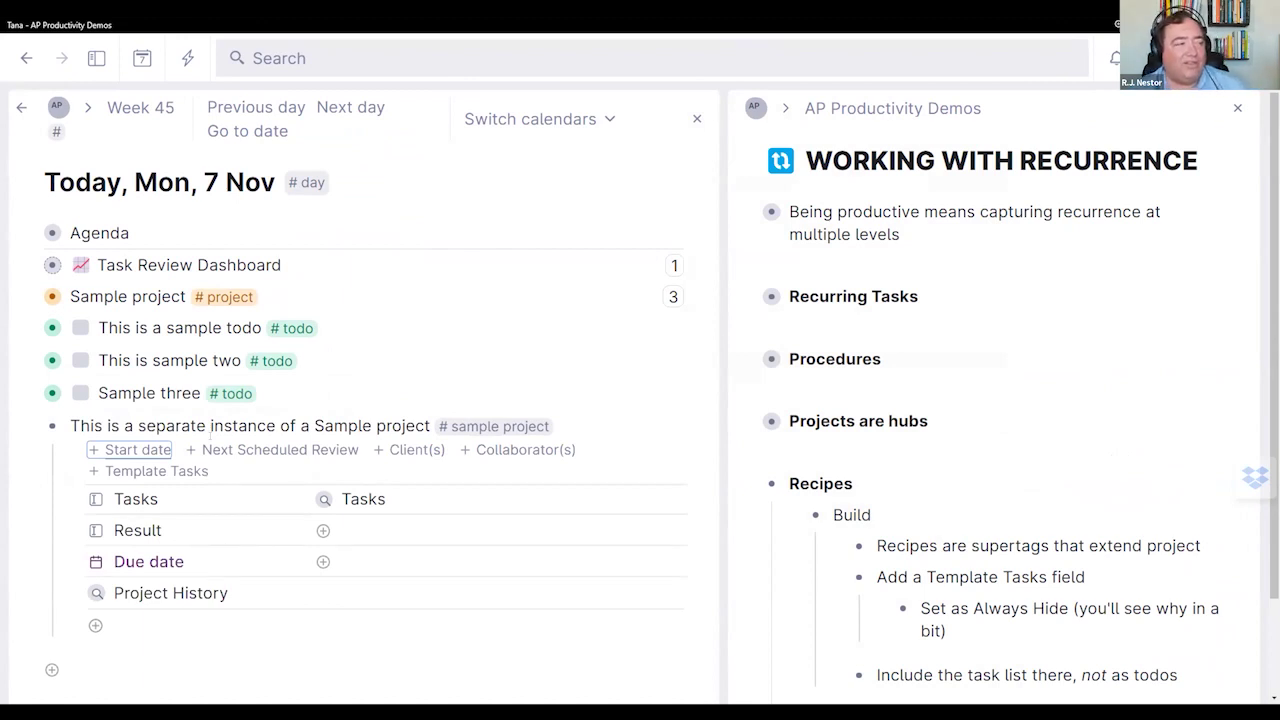
Step: Reveal the hidden Template Tasks field on the separate instance and select its three items
left_click(156, 472)
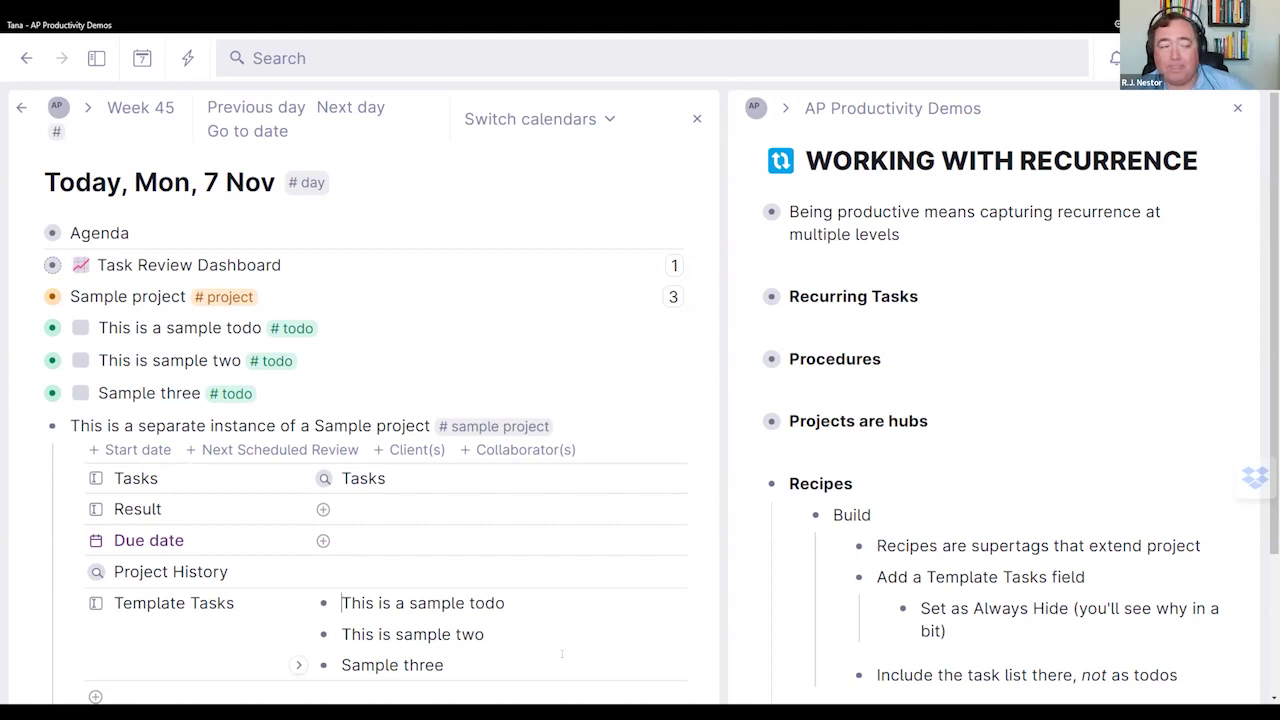
left_click_drag(468, 603, 505, 603)
left_click(476, 663)
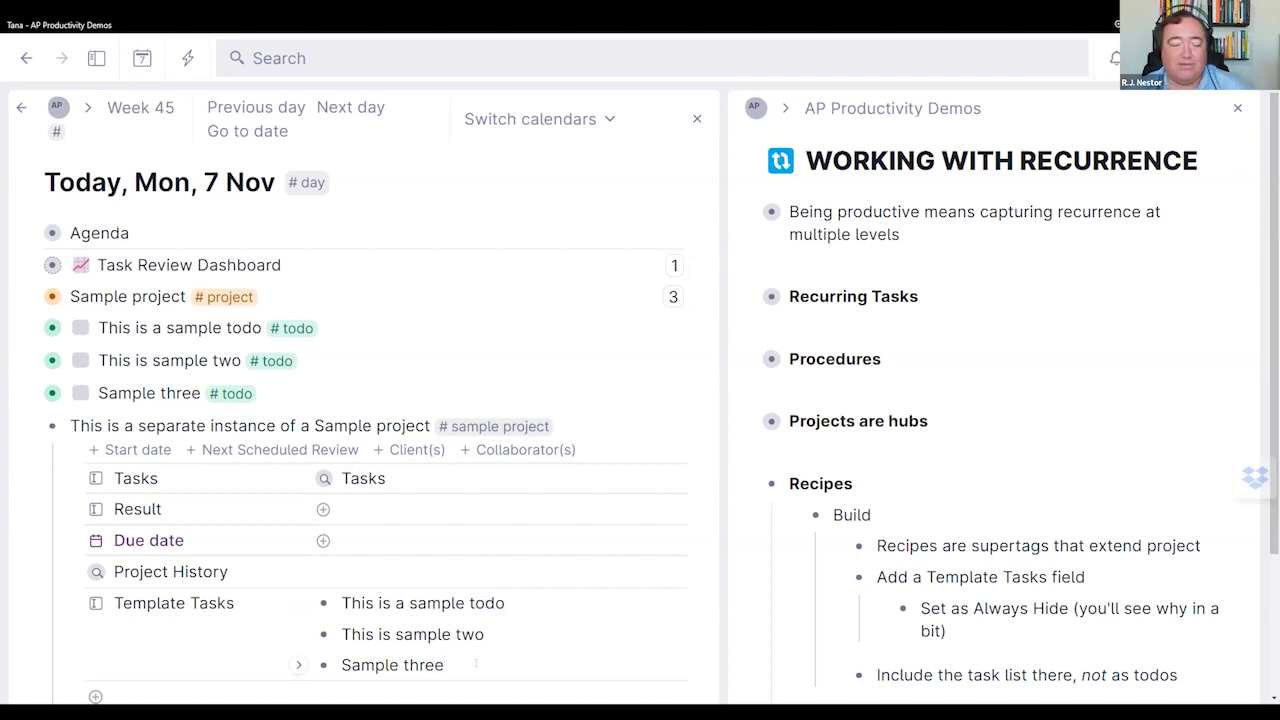
key("shift+Up")
key("shift+Up")
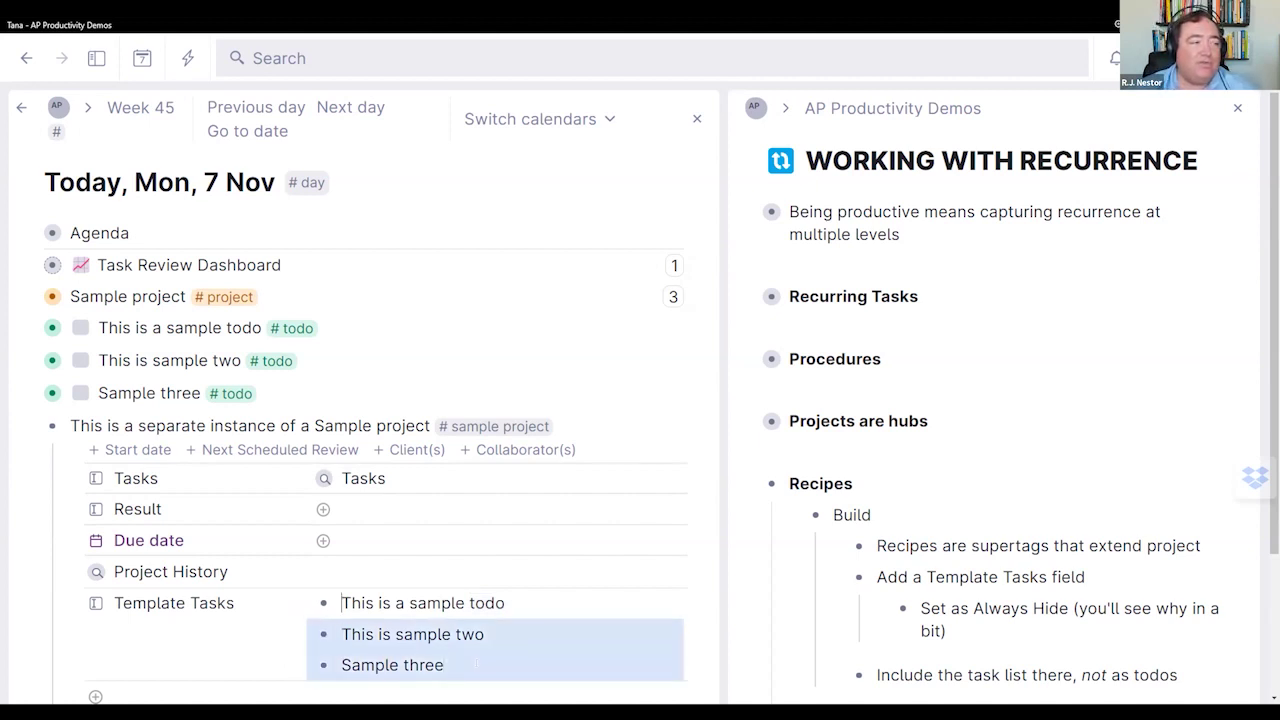
key("shift+Up")
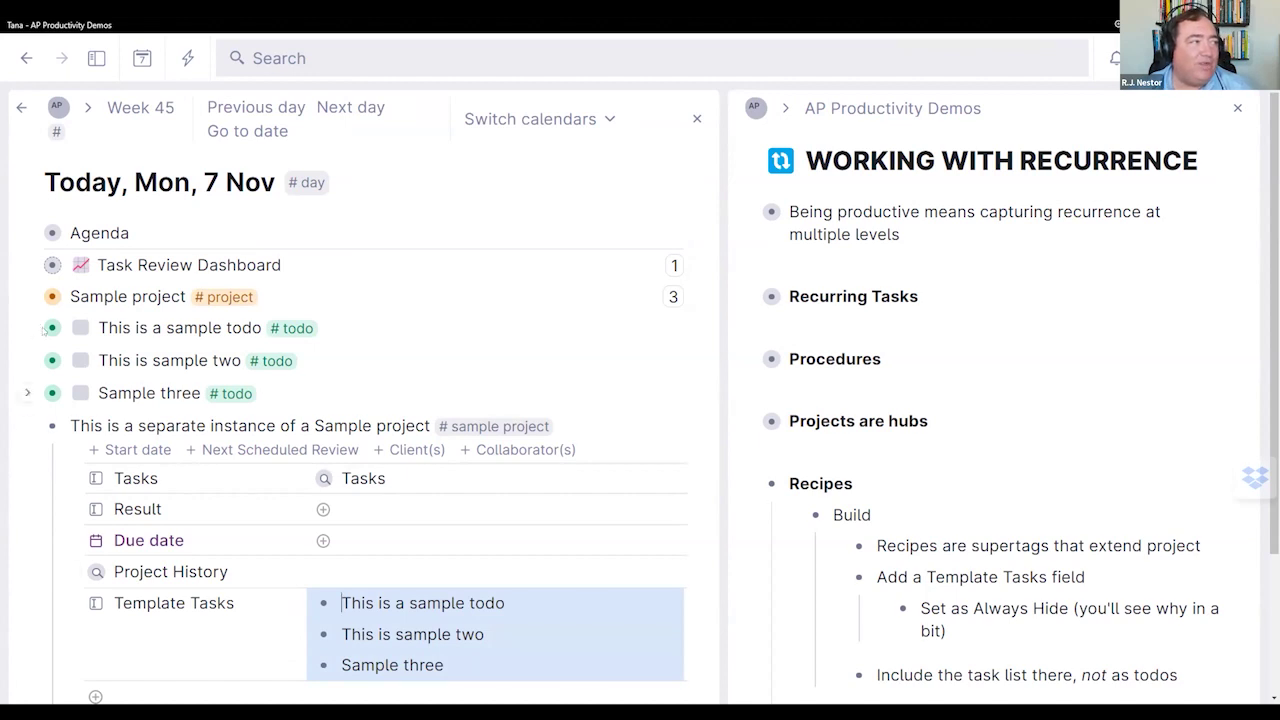
Step: Enable "Auto-initialize to ancestor with this tag" for the #todo tag's List field and close its settings
left_click(28, 296)
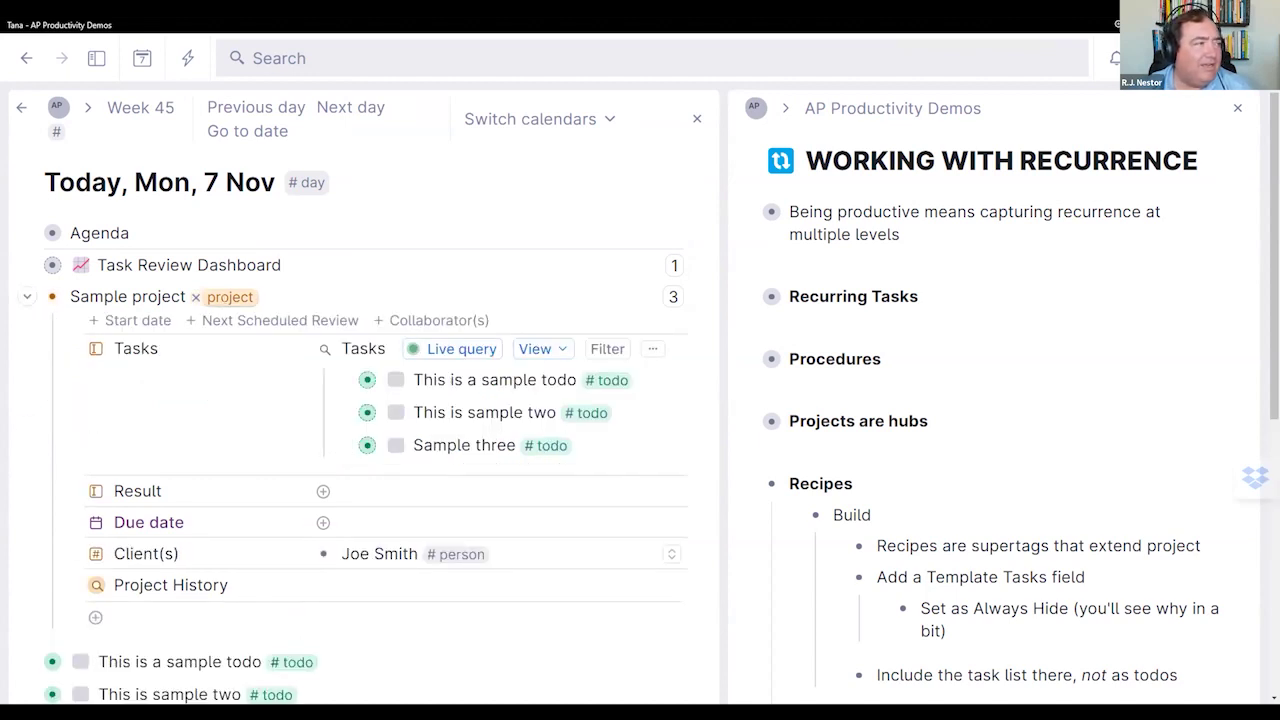
left_click(27, 297)
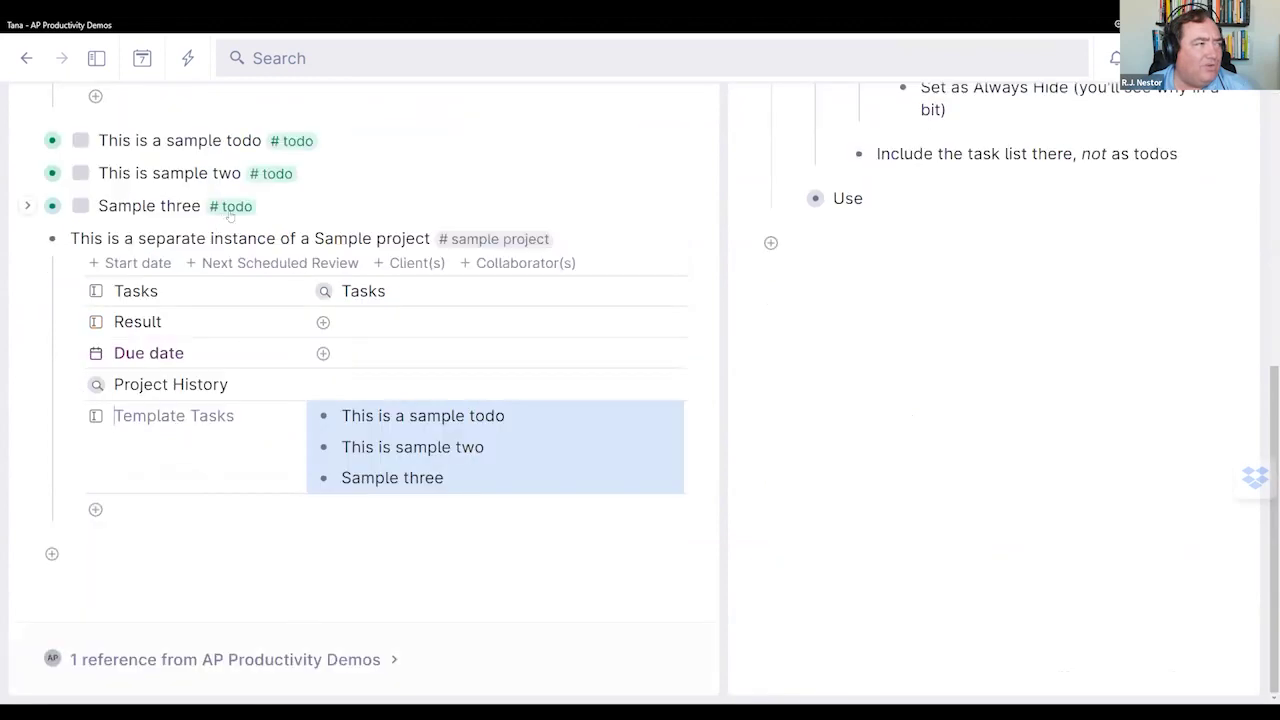
mouse_move(230, 212)
left_click(190, 398)
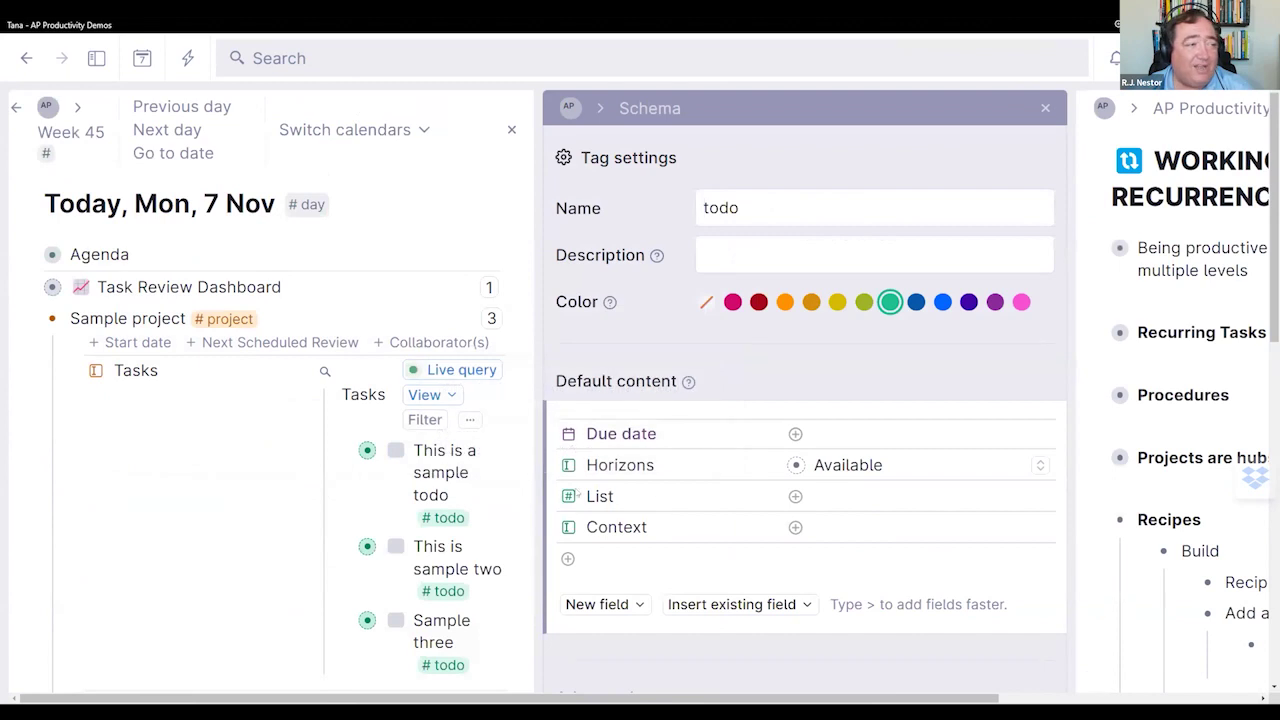
left_click(567, 497)
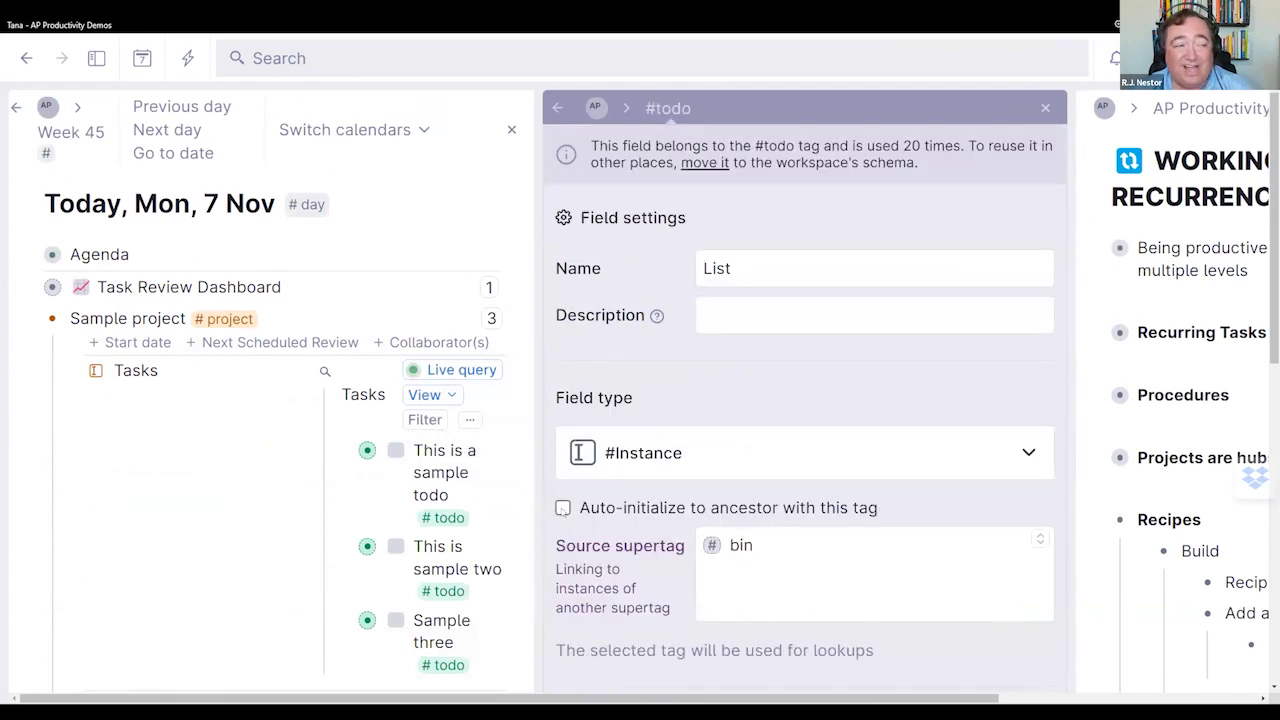
left_click(563, 508)
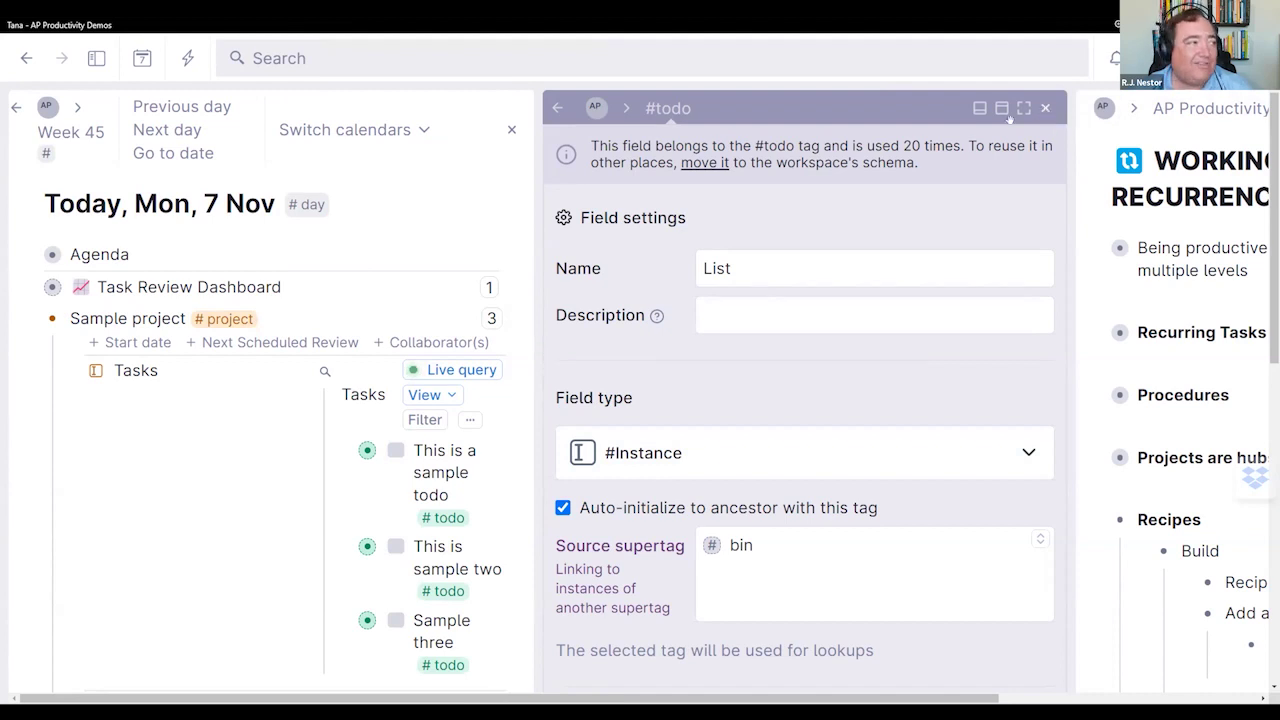
left_click(1044, 108)
Step: Show the Template Tasks field on the separate instance of the Sample project
scroll(640, 400, "down", 3)
scroll(284, 548, "down", 5)
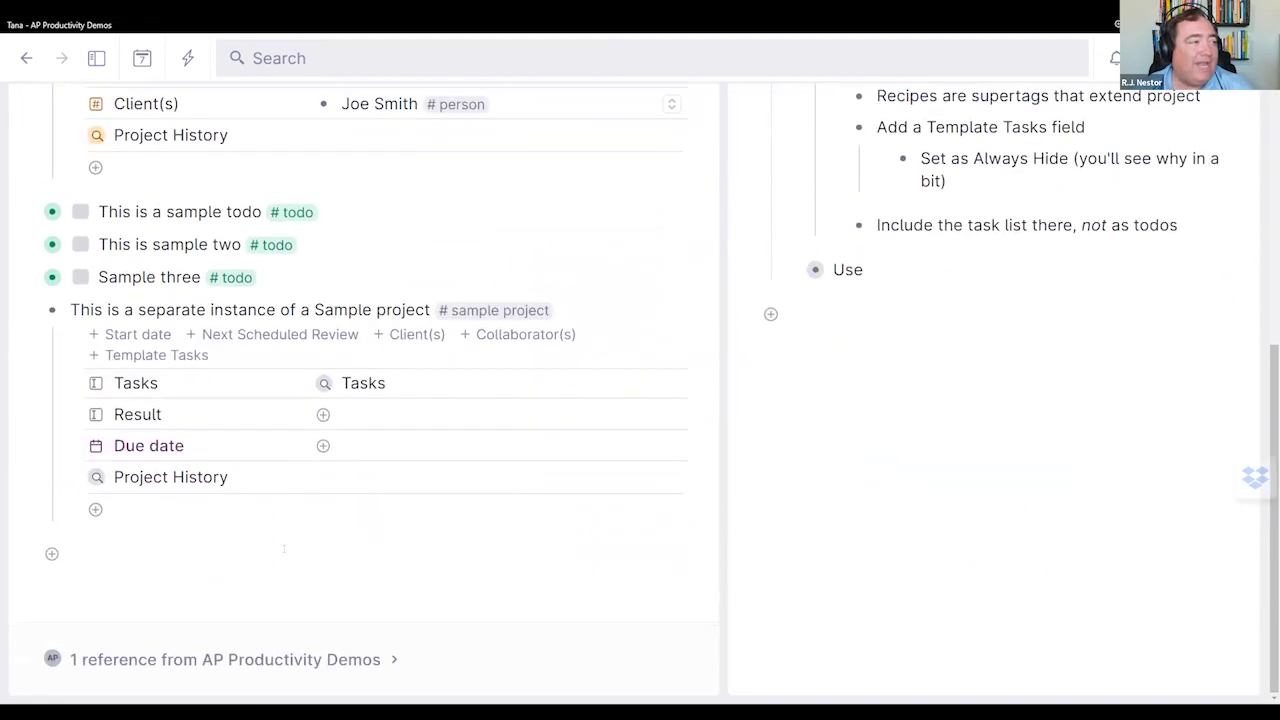
left_click(156, 355)
left_click_drag(443, 549, 341, 487)
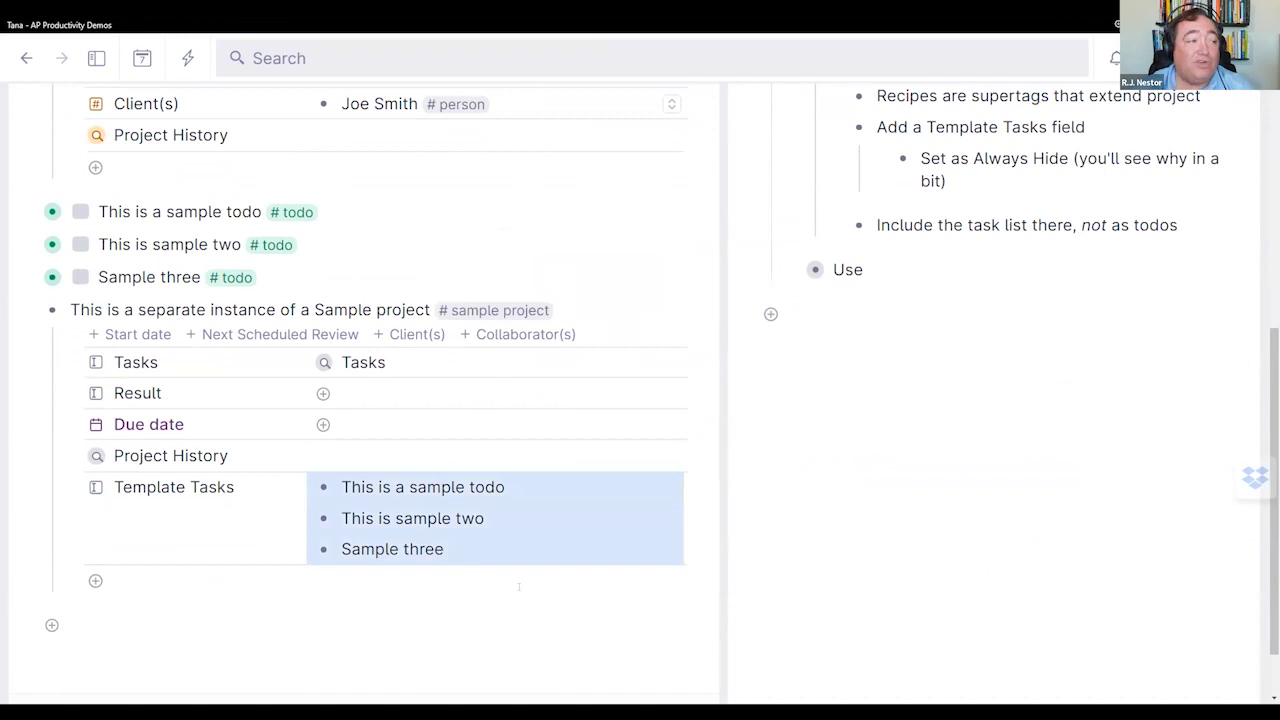
key("numbersign")
key("BackSpace")
key("BackSpace")
key("BackSpace")
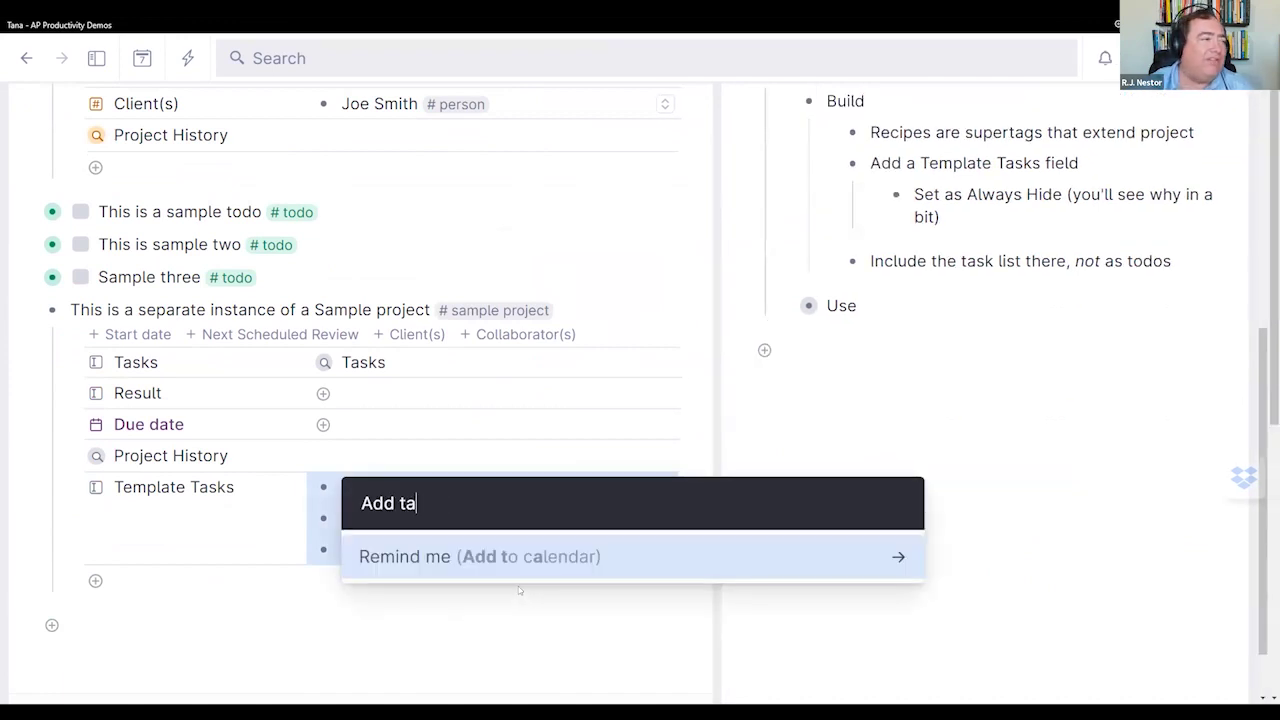
key("Escape")
Step: Apply the #todo tag to all three Template Tasks items, the first alone and the other two together
left_click(413, 487)
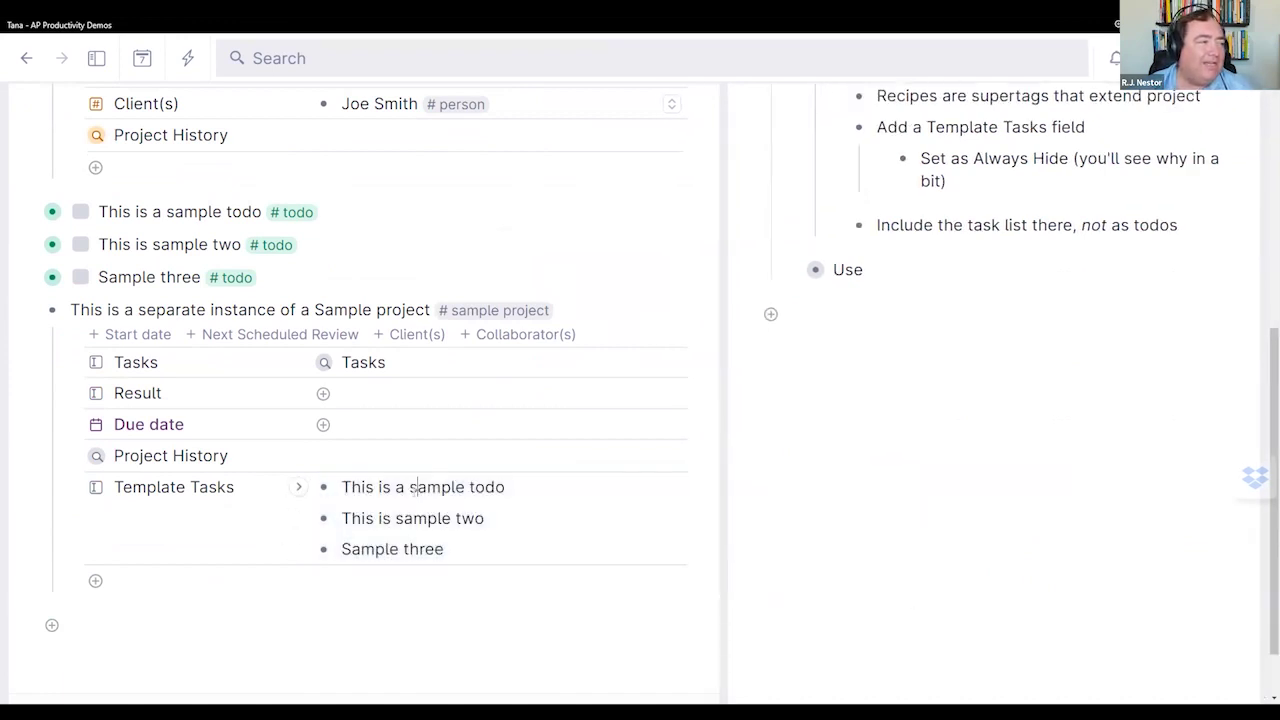
type("#")
key("Return")
key("Down")
key("shift+Down")
key("shift+Down")
key("numbersign")
type("t")
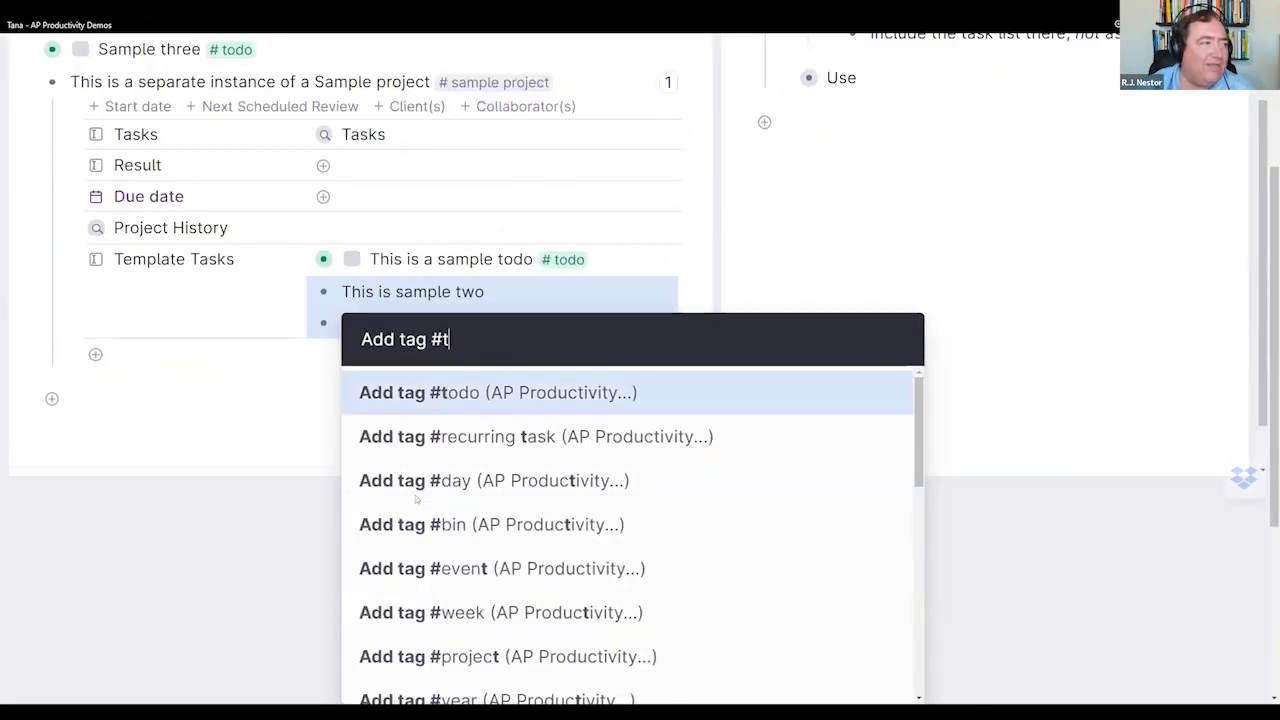
key("Return")
Step: Expand the three todos in Template Tasks to examine their List field values, and clear the selection
key("Up")
key("Up")
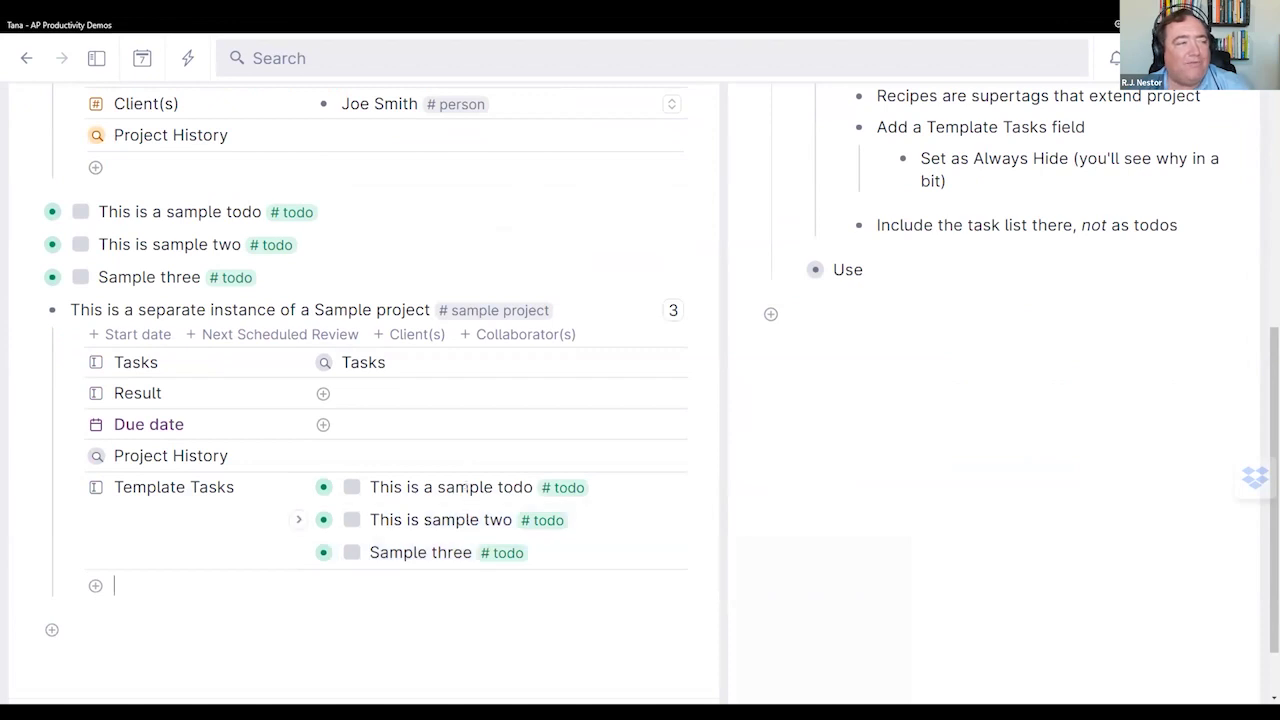
key("shift+Down")
key("shift+Down")
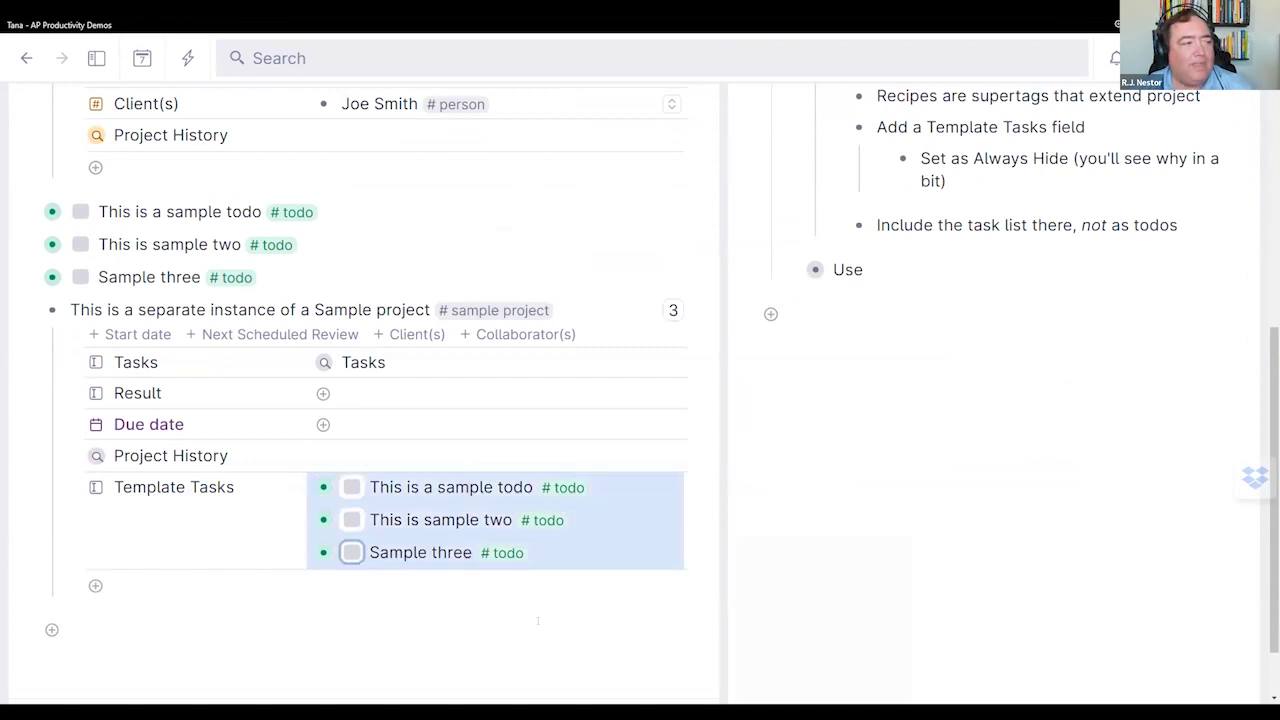
key("ctrl+Down")
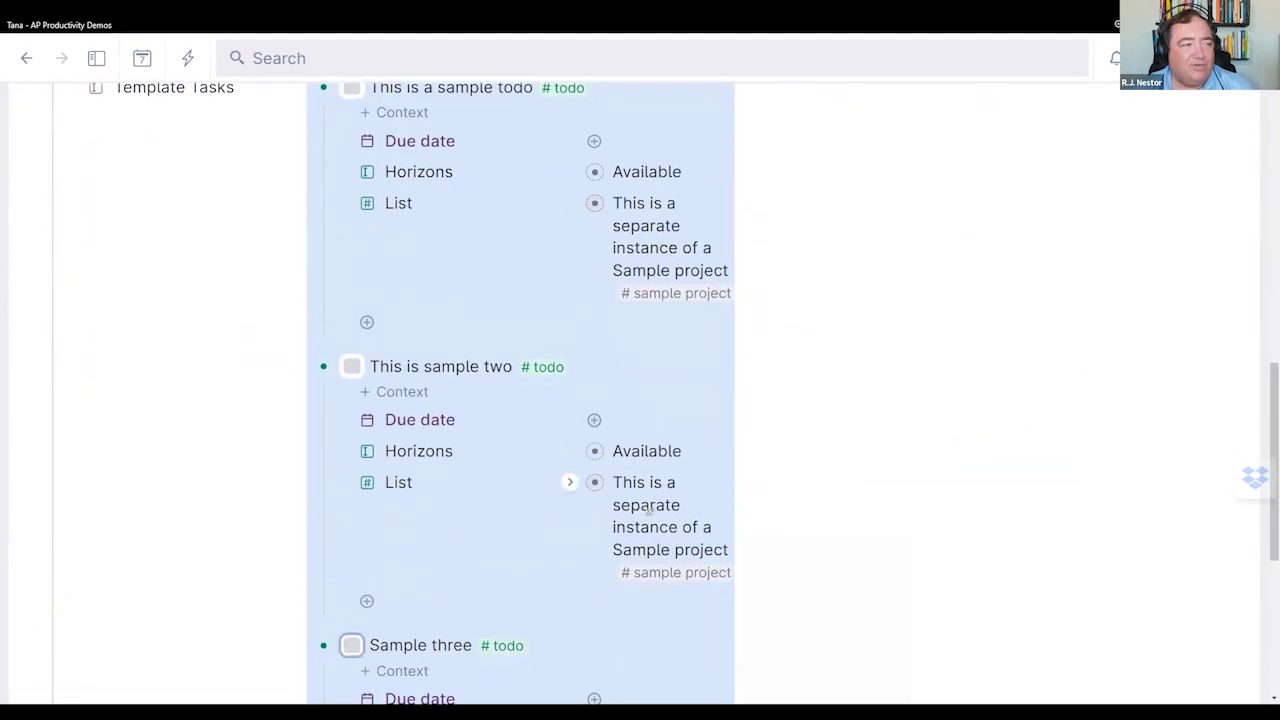
scroll(640, 515, "down", 2)
scroll(585, 576, "up", 7)
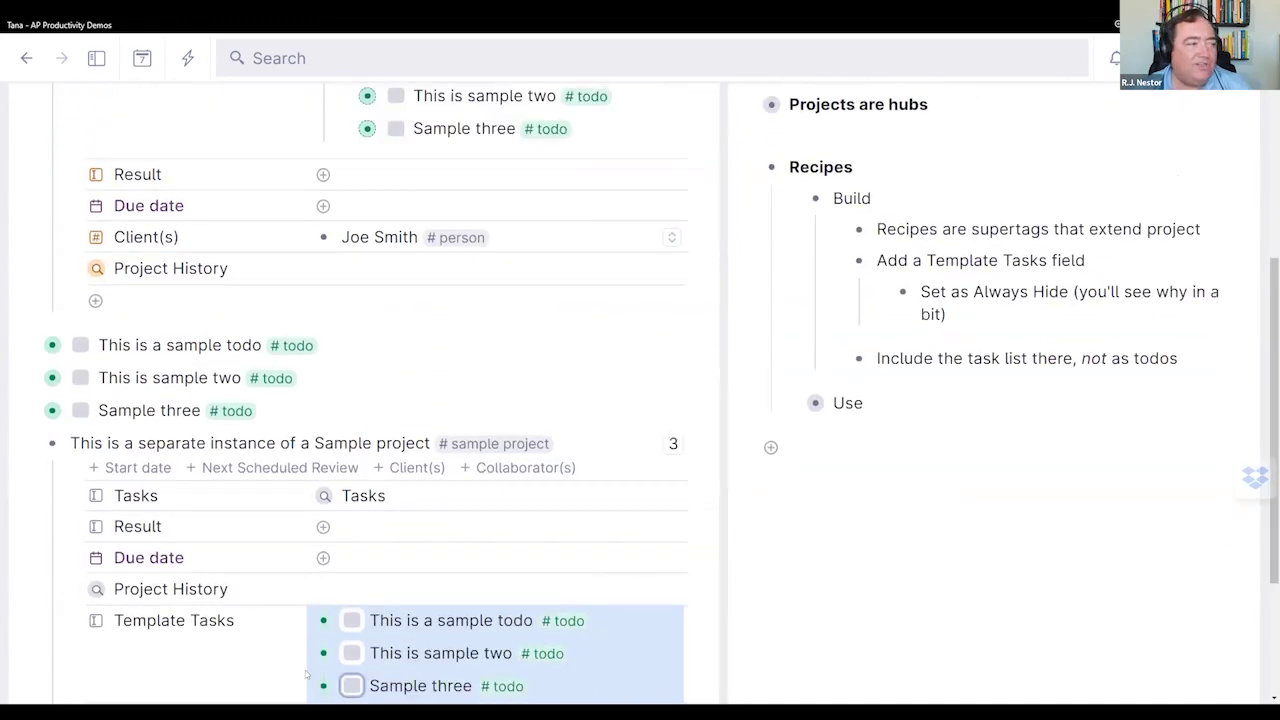
left_click(518, 418)
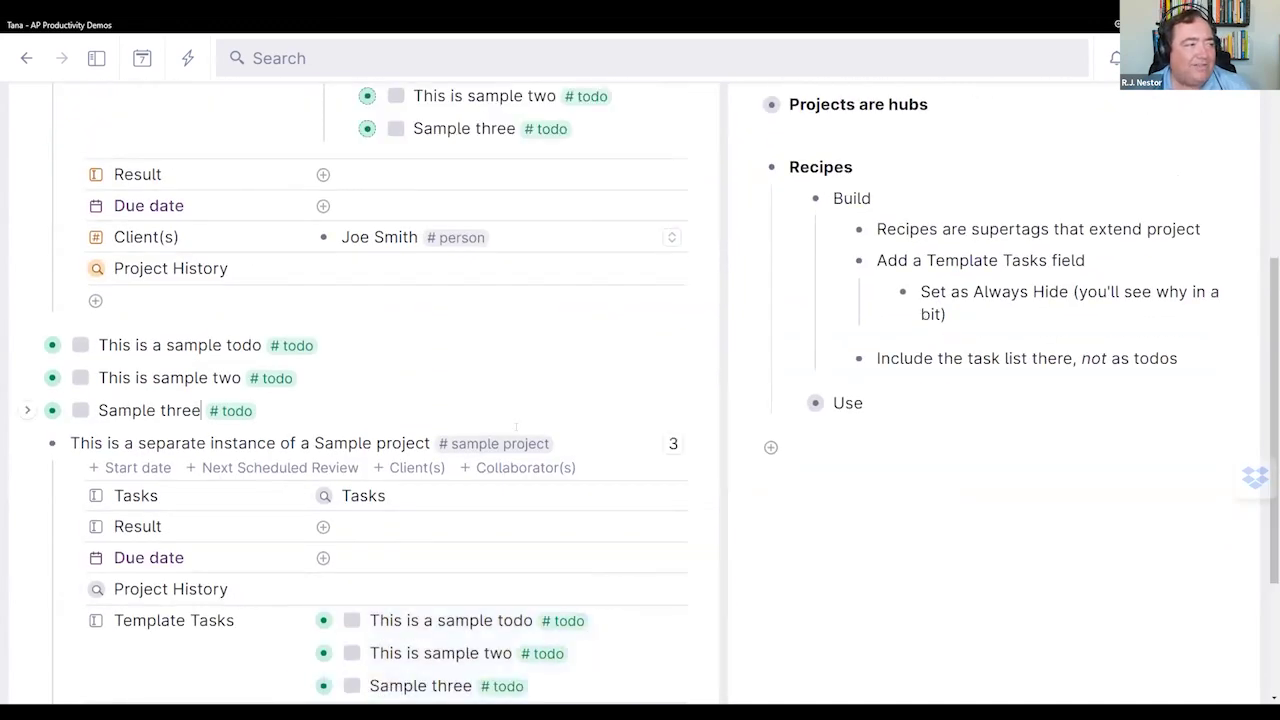
Step: Expand the separate instance's Tasks live query, and collapse and reopen the instance to hide its Template Tasks field again
left_click(300, 497)
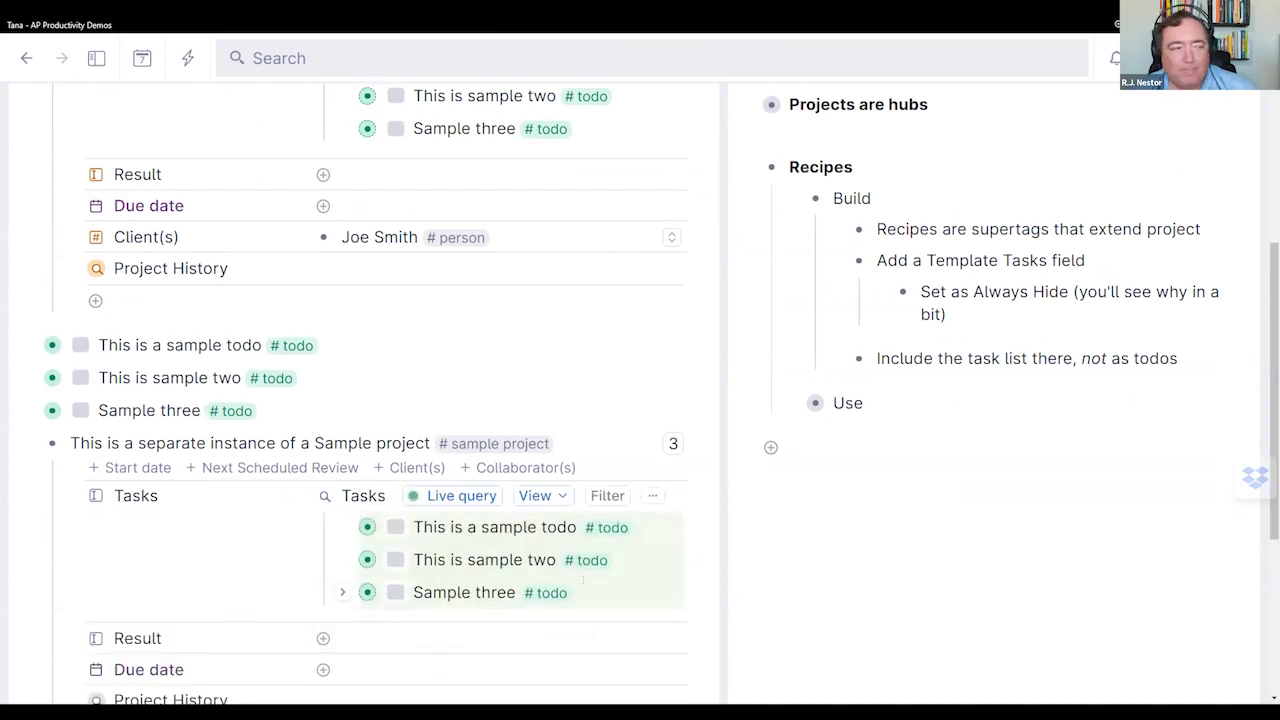
scroll(400, 480, "down", 3)
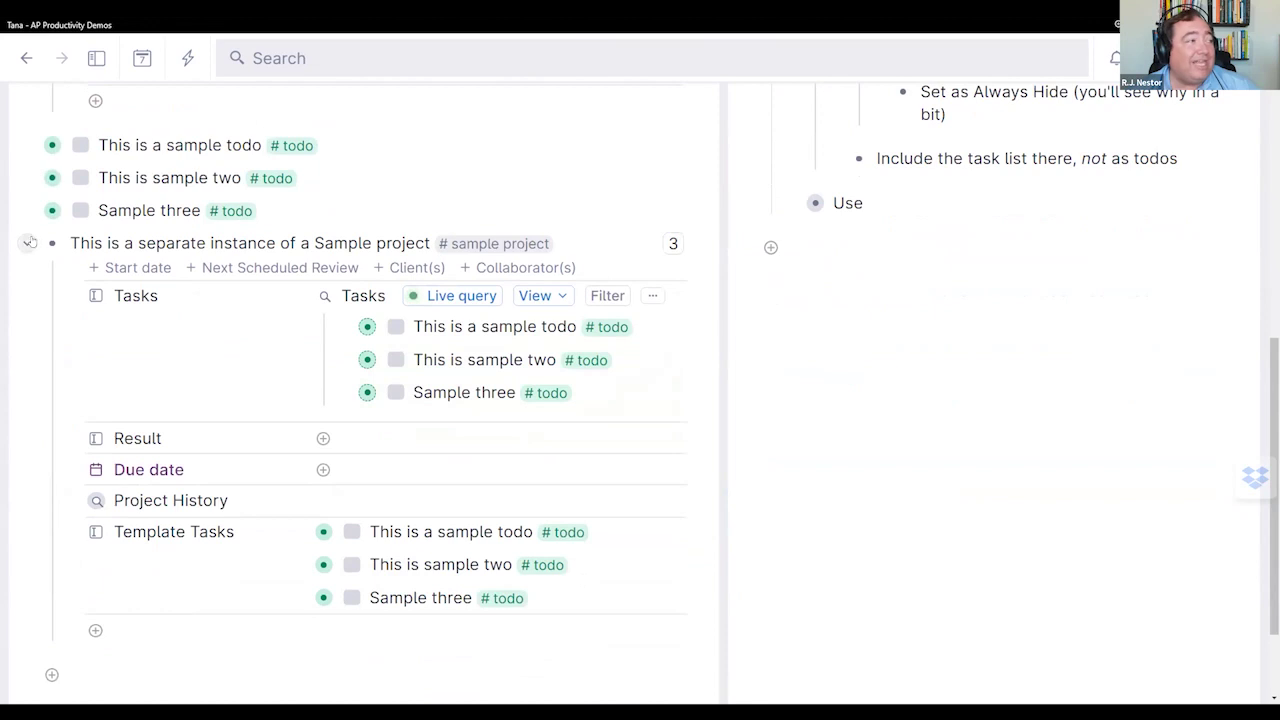
left_click(27, 243)
left_click(27, 523)
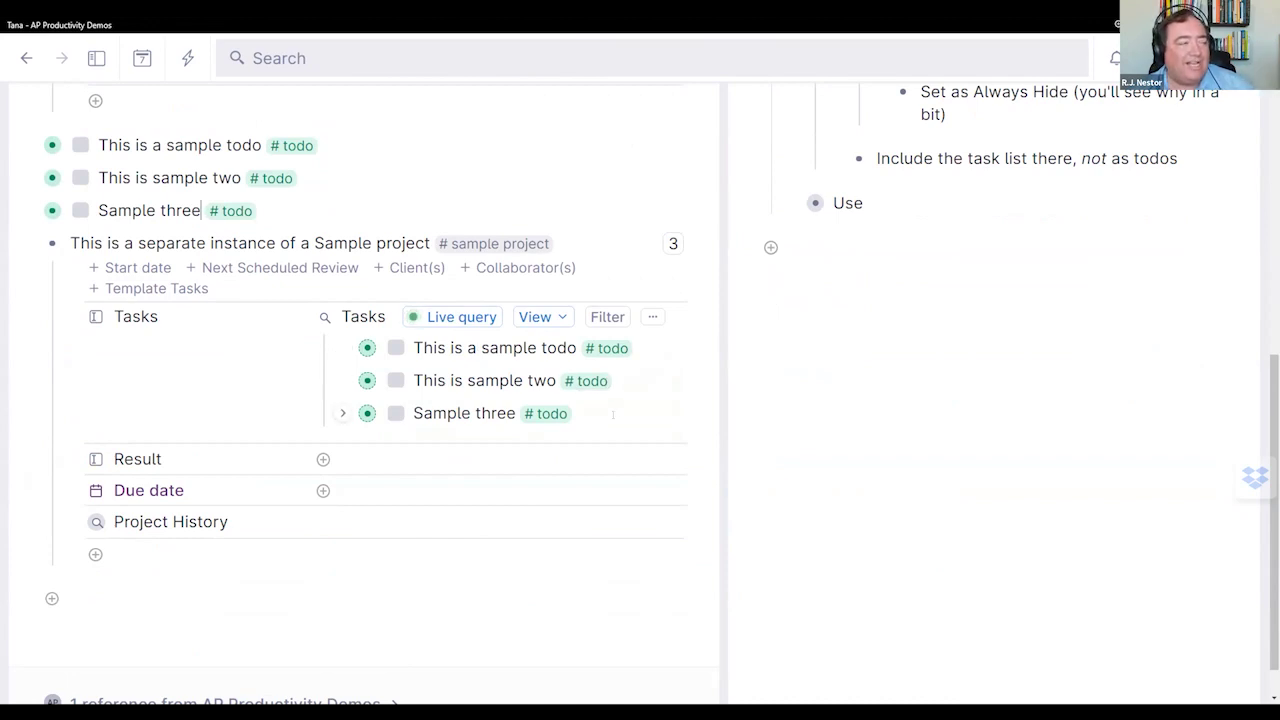
Step: Collapse the separate instance of the Sample project and return to the original Sample project
scroll(444, 585, "up", 1)
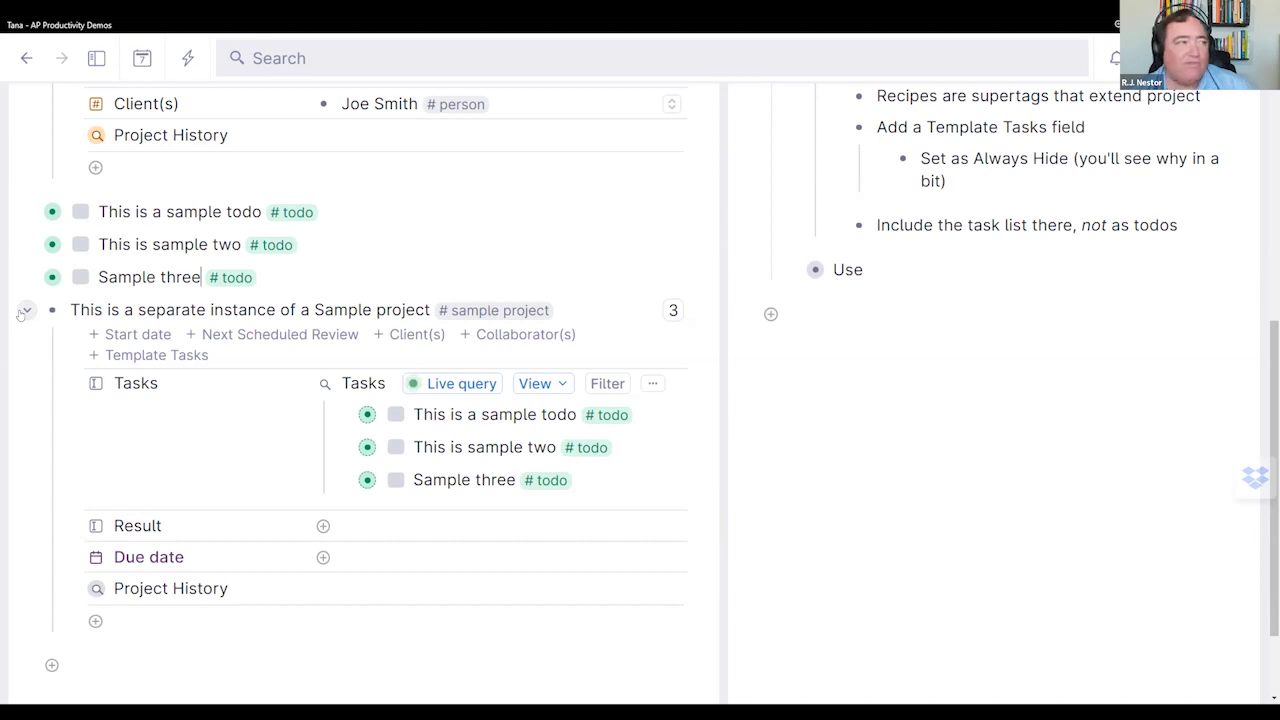
left_click(22, 313)
scroll(463, 501, "up", 5)
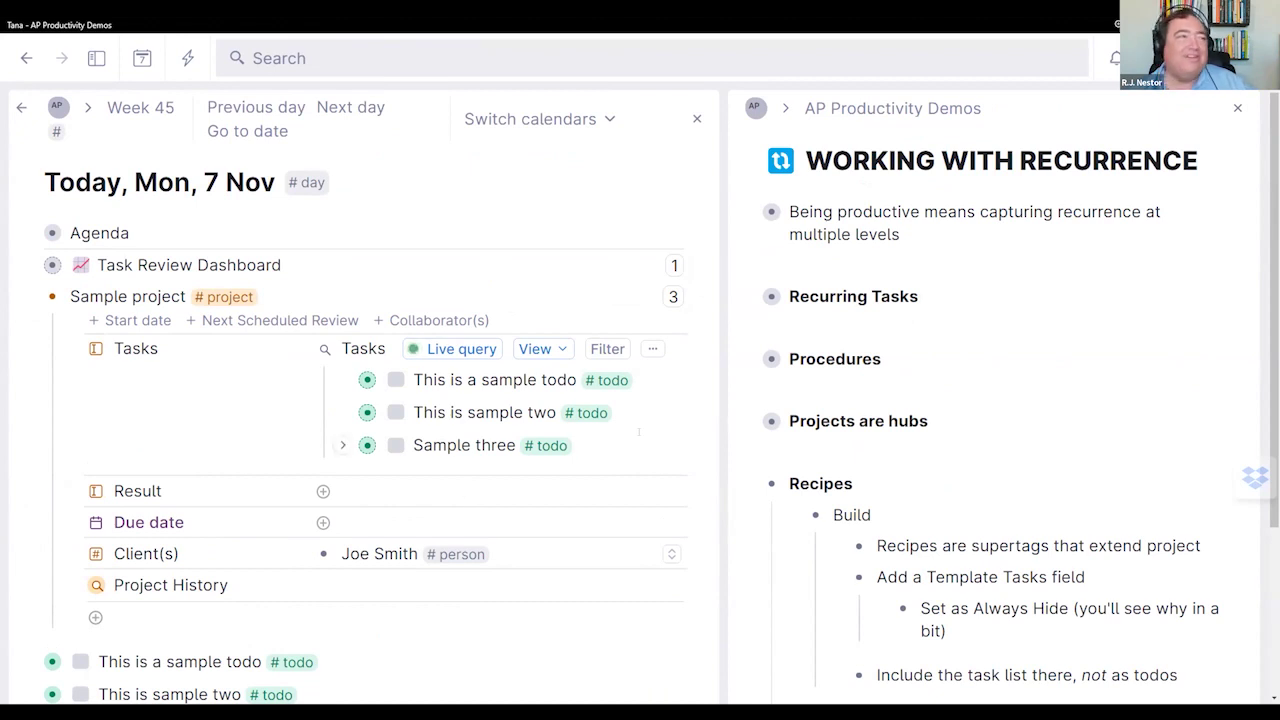
Step: Close the recurrence notes and open the "Tana live session" event from the personal workspace's page for today
left_click(1238, 107)
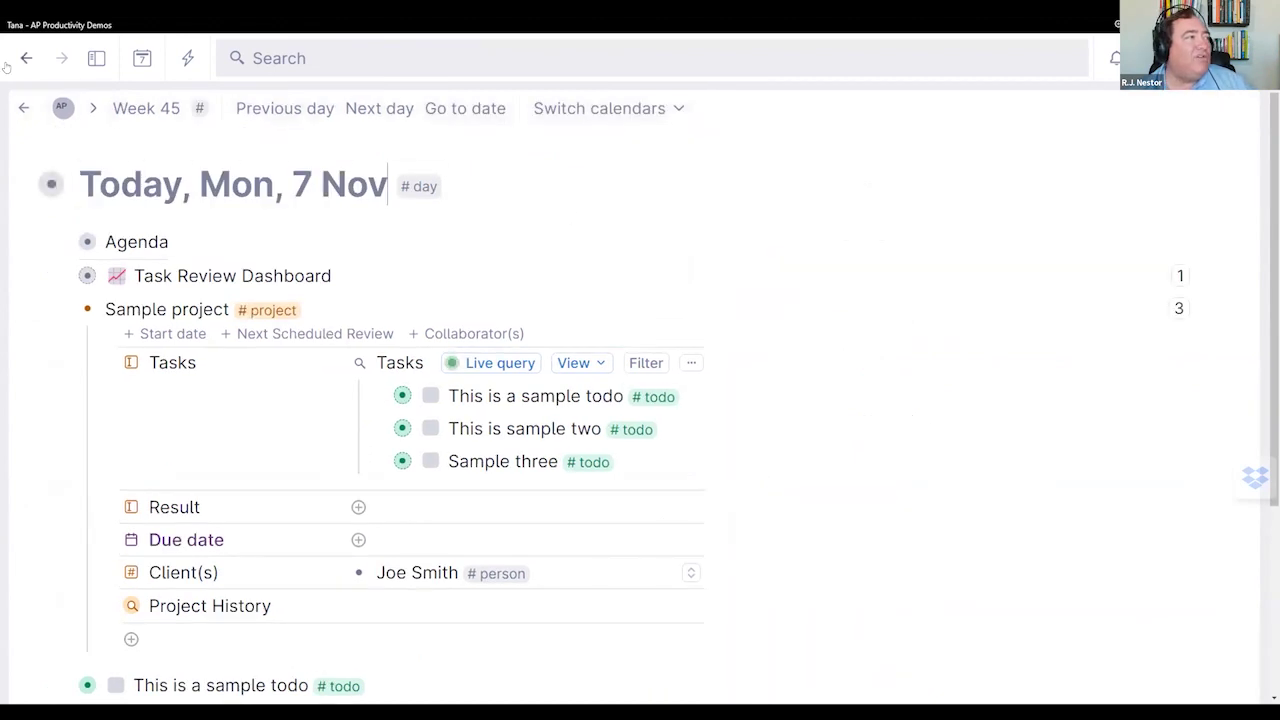
left_click(96, 58)
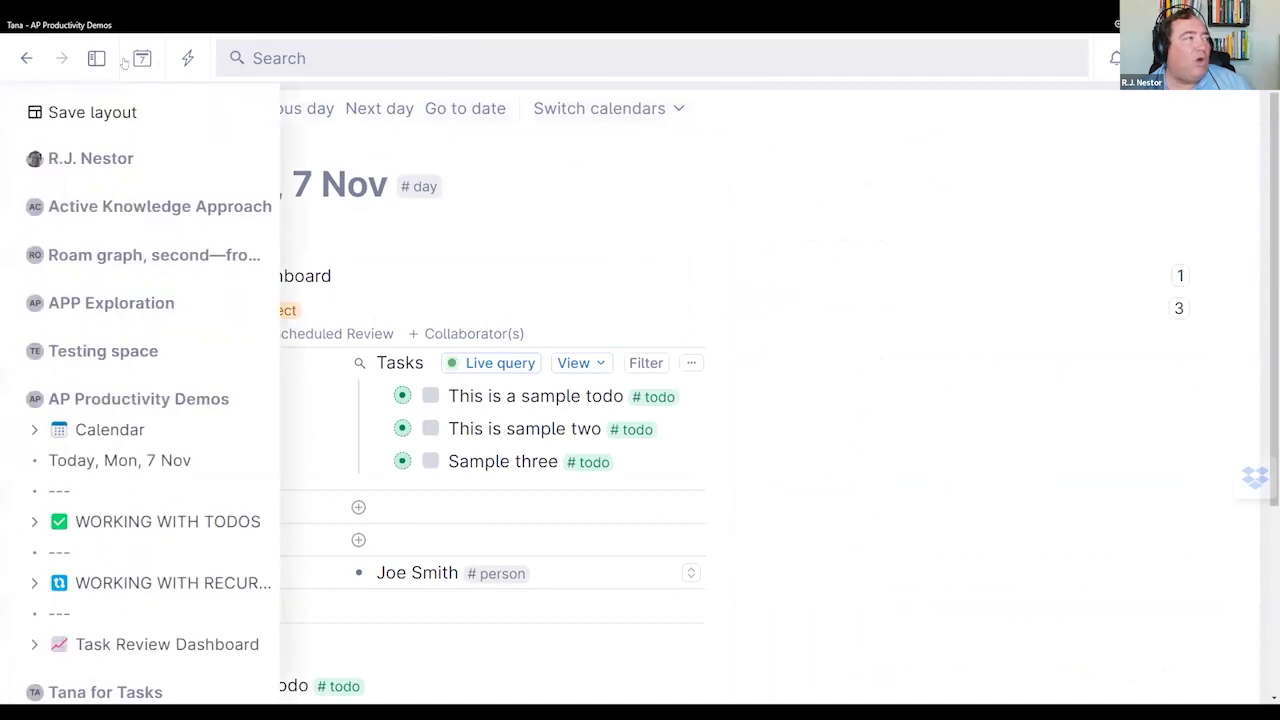
left_click(142, 58)
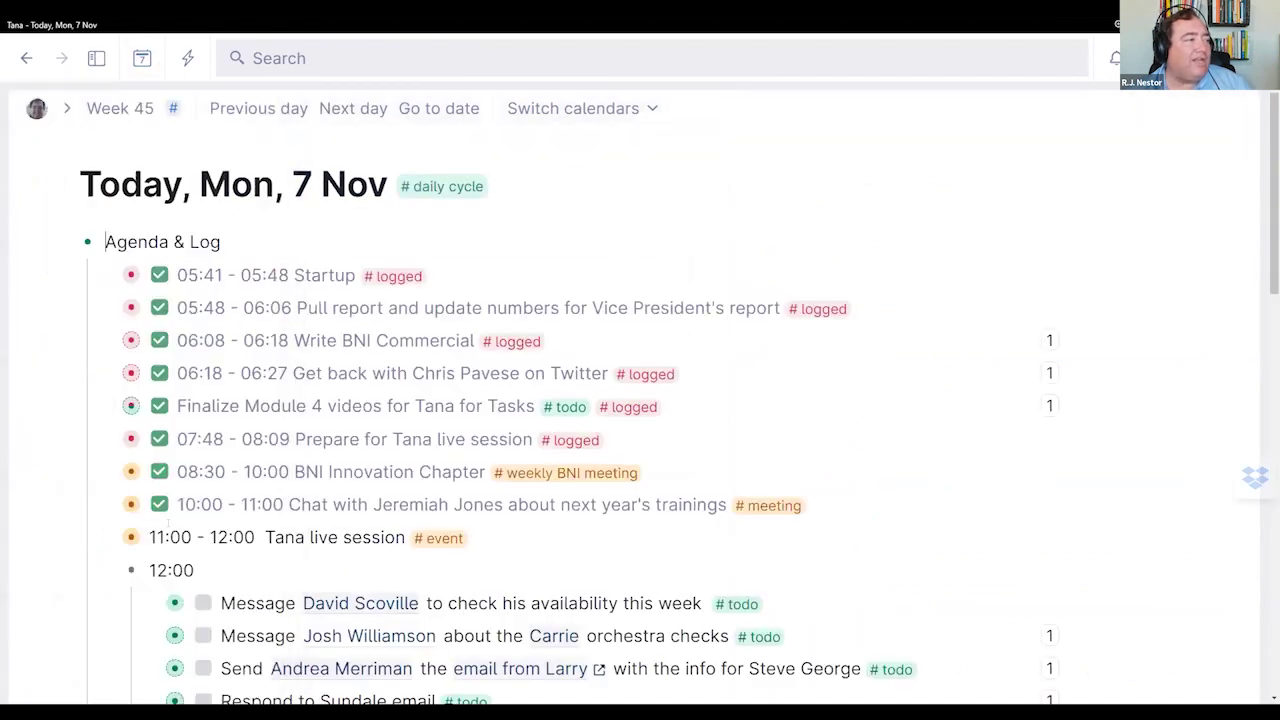
left_click(131, 537)
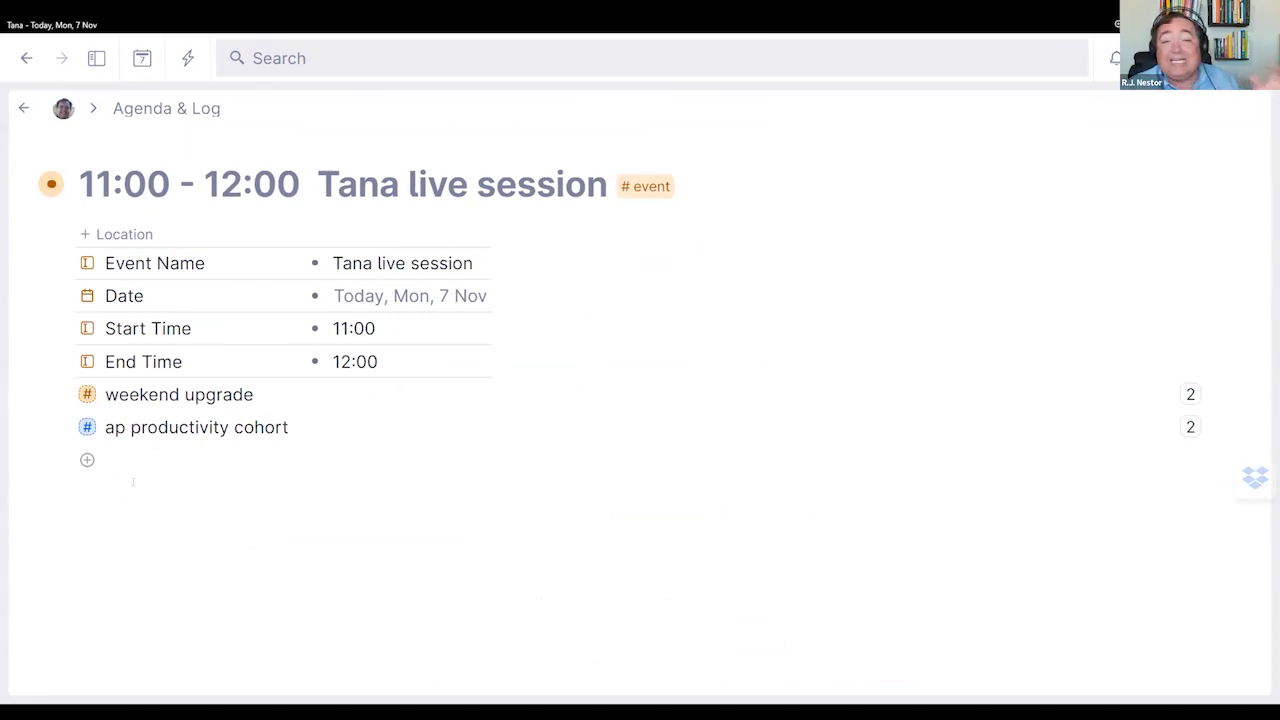
Step: Open the weekend upgrade tag's settings and set its default Project Status to Planning
mouse_move(89, 397)
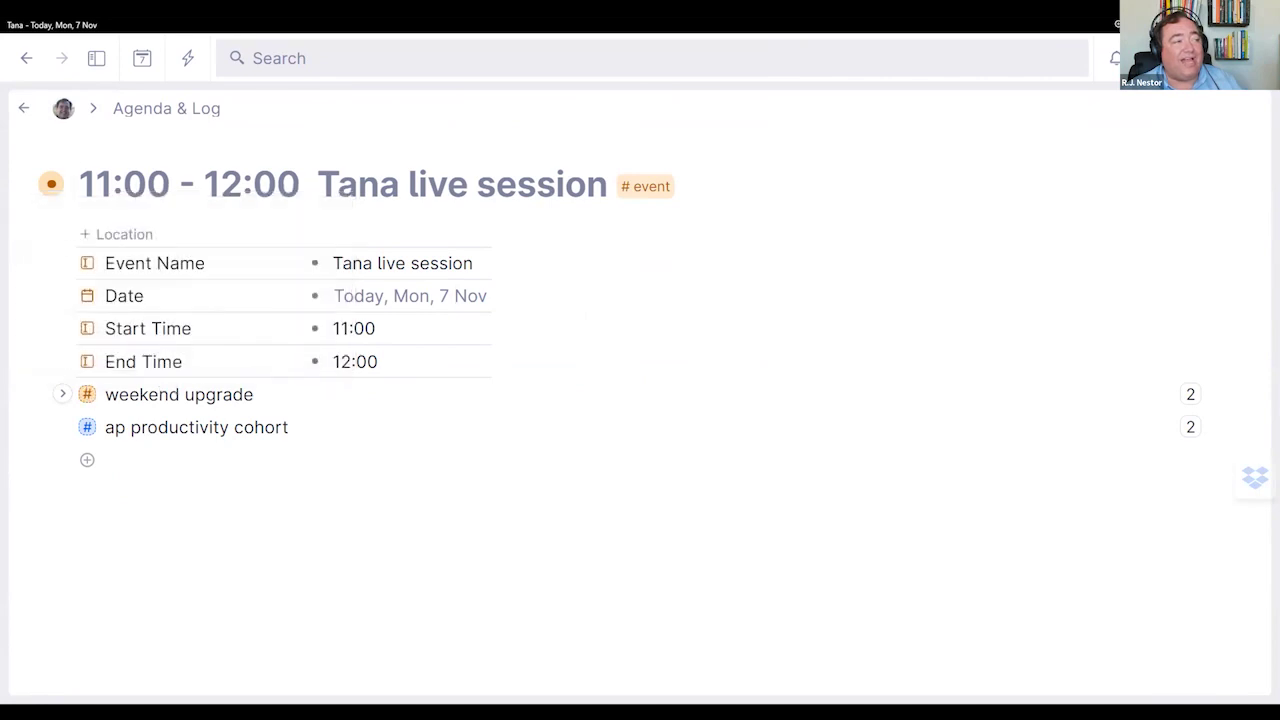
left_click(88, 396)
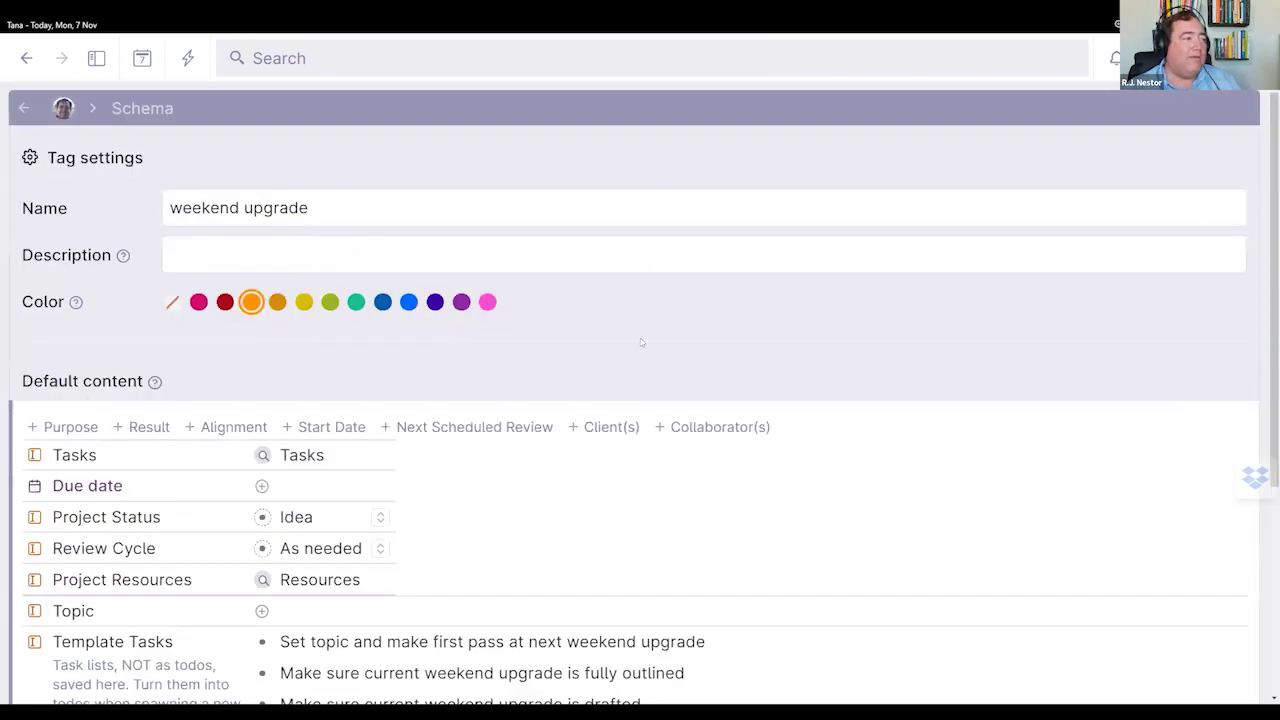
scroll(640, 338, "down", 3)
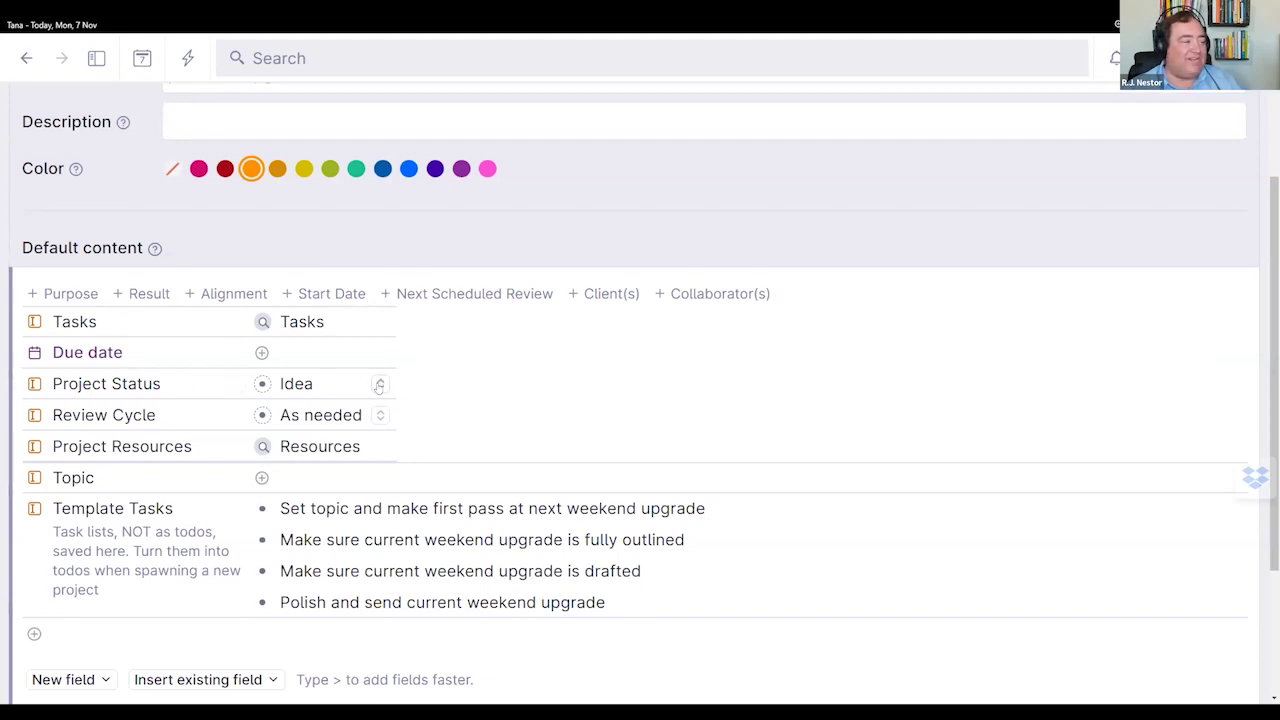
left_click(379, 385)
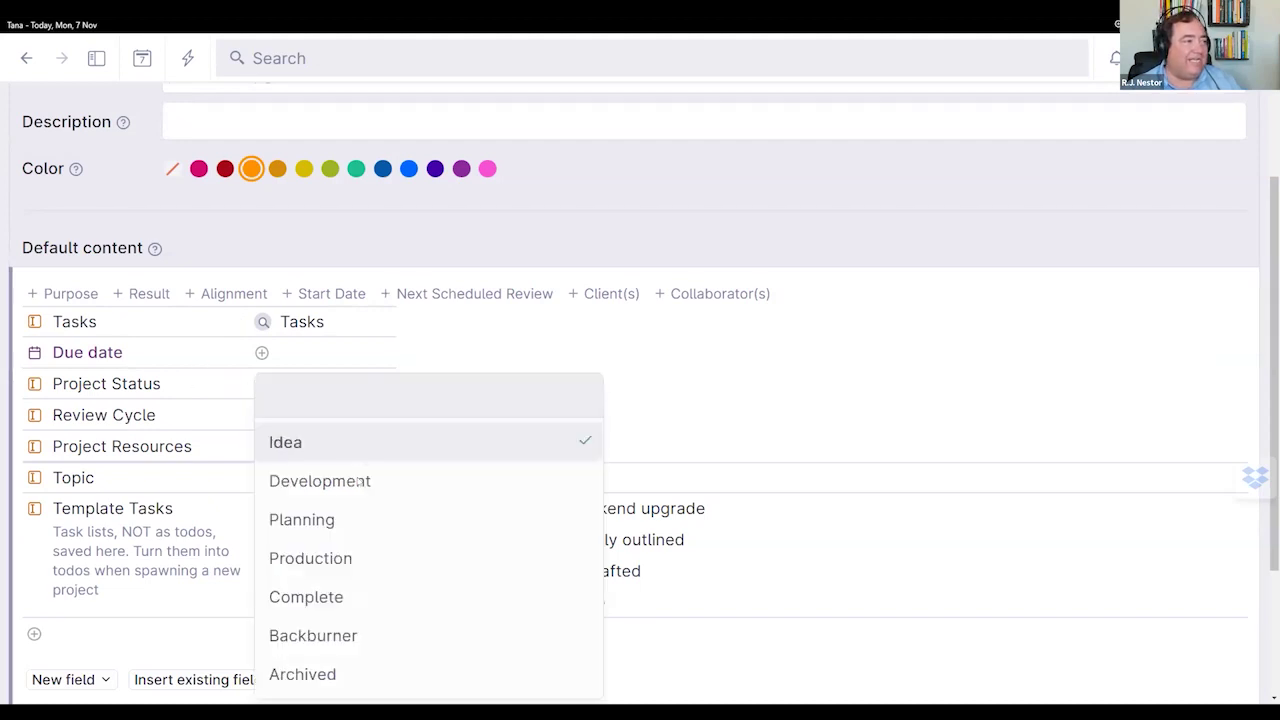
left_click(352, 515)
scroll(506, 436, "up", 1)
scroll(506, 440, "down", 1)
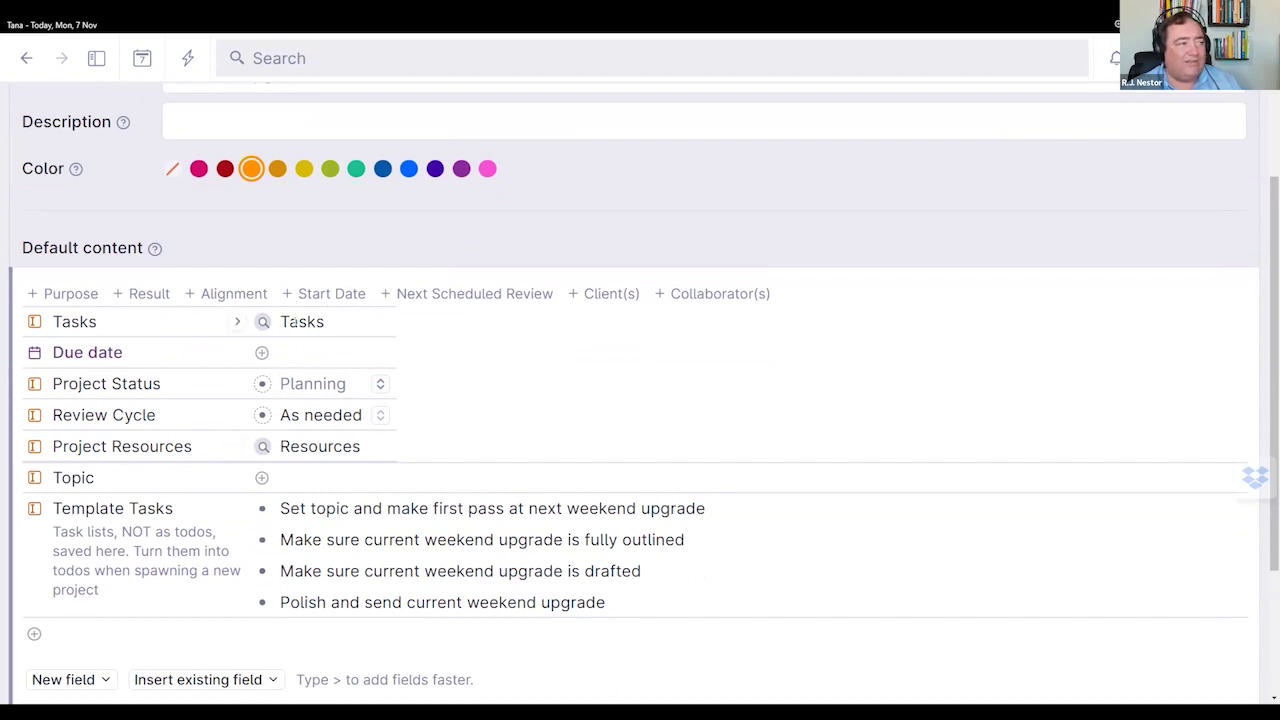
Step: Expand the tag's default Tasks live query to examine its search expression, then close the expression and collapse the query
left_click(238, 322)
scroll(582, 384, "up", 3)
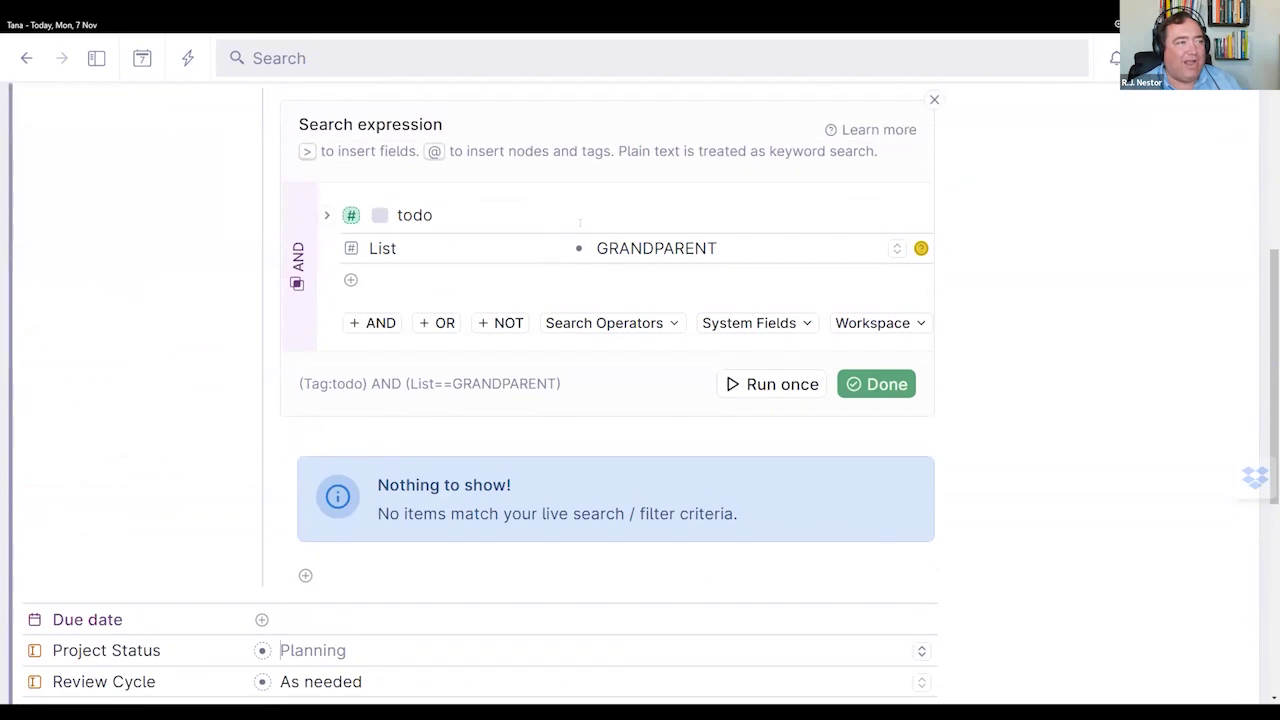
left_click(866, 386)
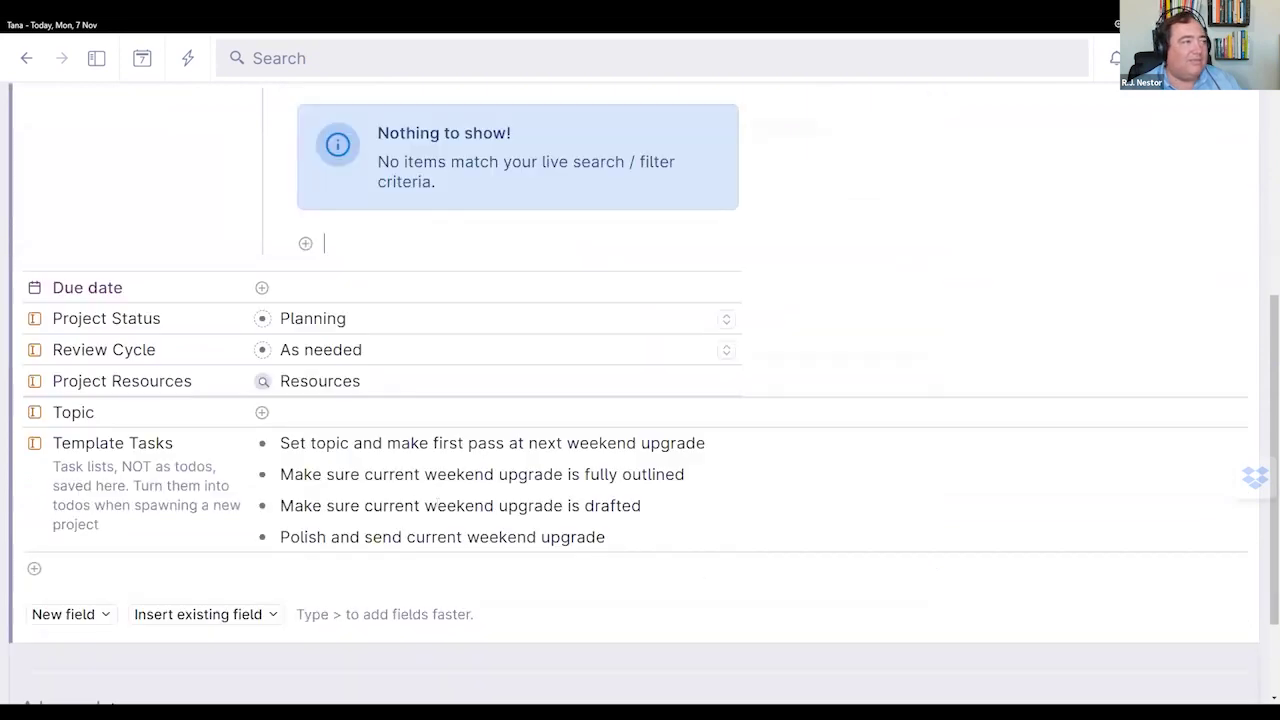
scroll(252, 405, "up", 2)
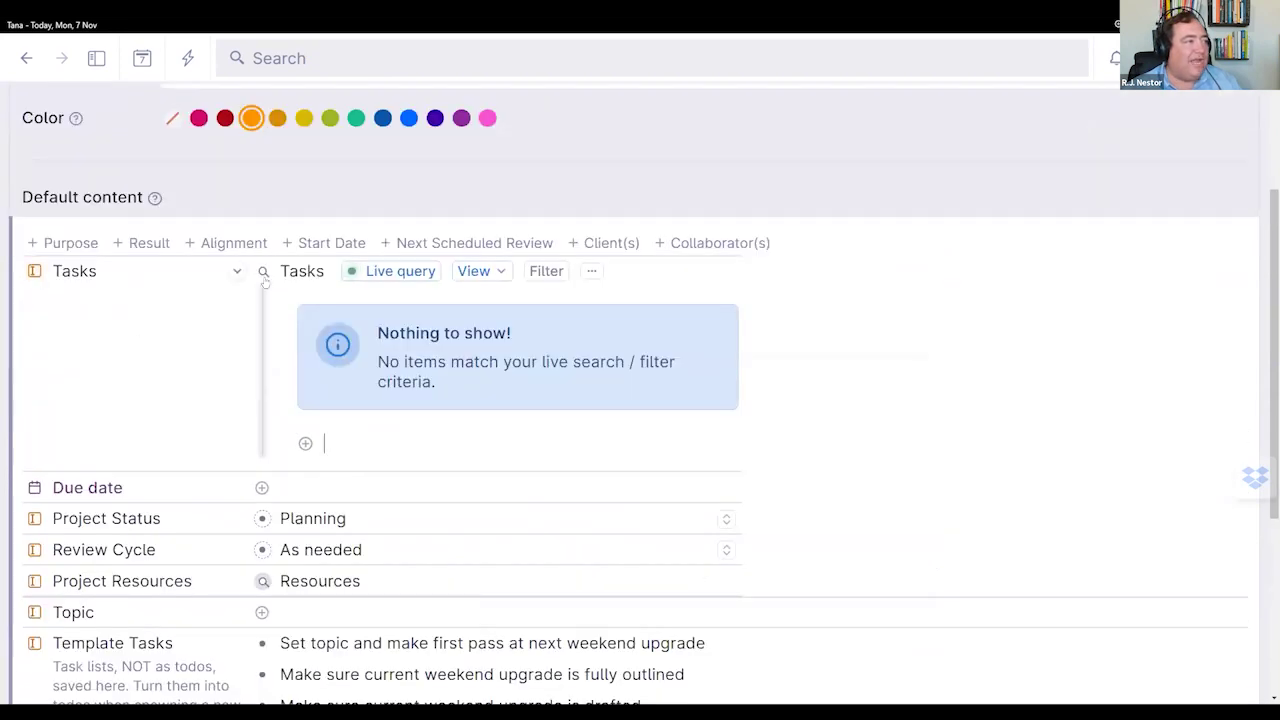
left_click(238, 271)
scroll(336, 426, "down", 1)
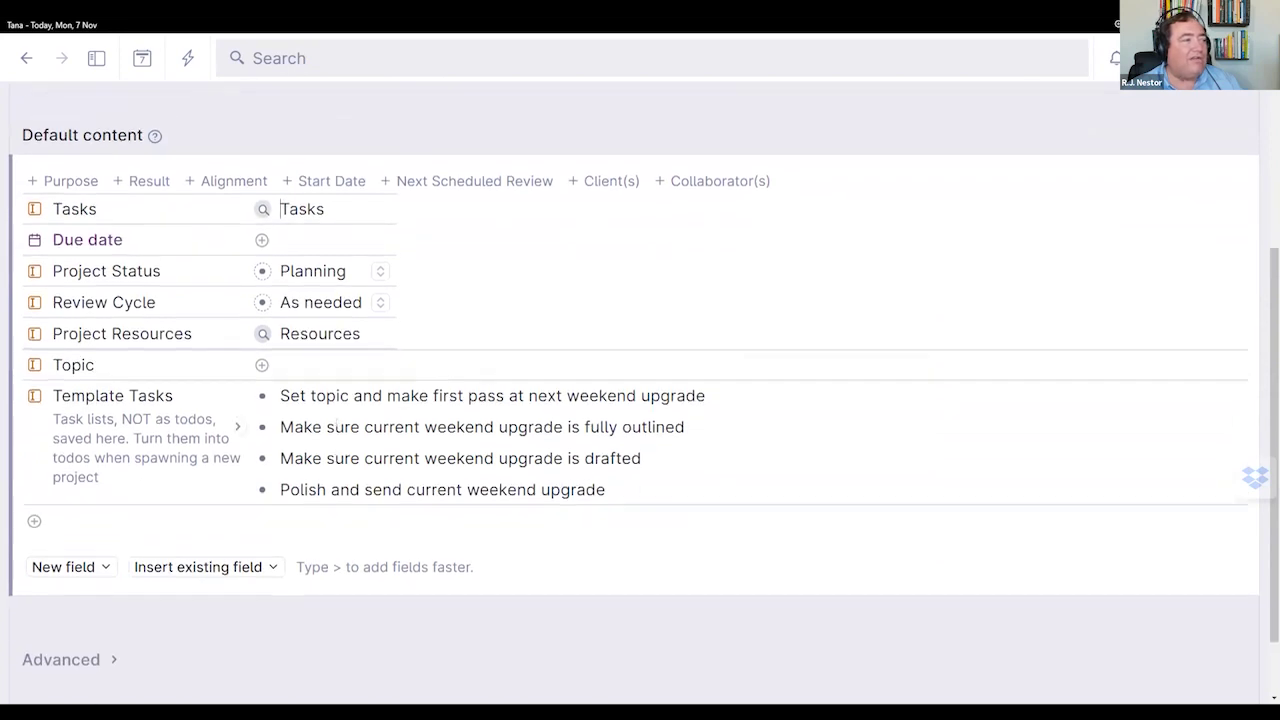
Step: Highlight all the Template Tasks in the weekend upgrade tag's default content to review them, and clear the selection
scroll(336, 426, "up", 1)
left_click_drag(278, 457, 280, 551)
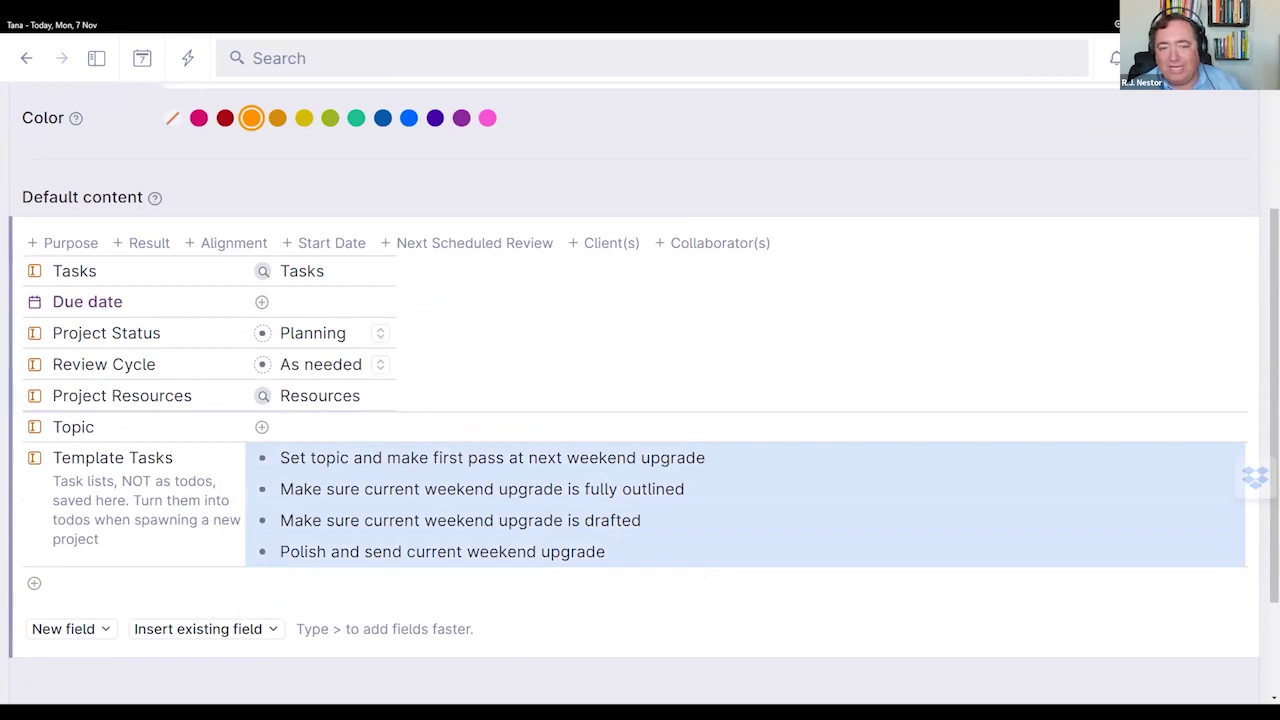
left_click(618, 537)
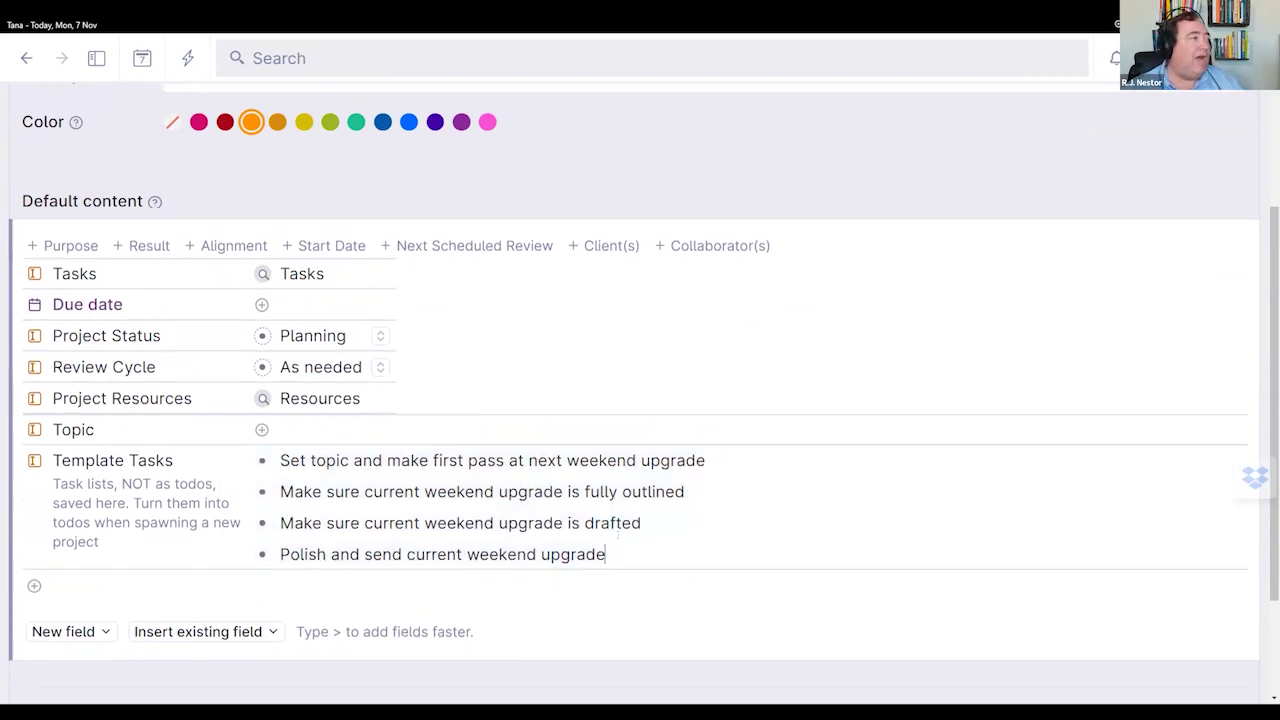
scroll(618, 537, "up", 3)
scroll(618, 535, "down", 3)
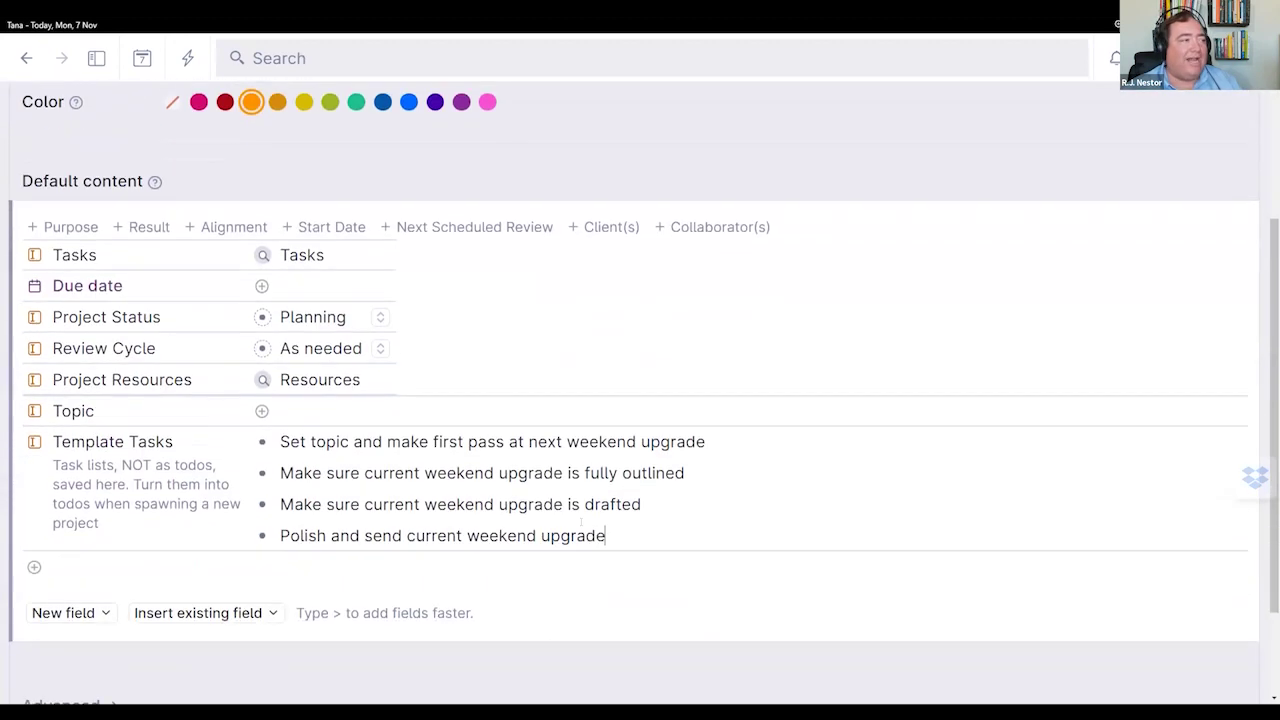
Step: Highlight the default fields from Tasks to Project Resources, and separately Topic with Template Tasks, to compare the two groups
left_click_drag(434, 383, 68, 215)
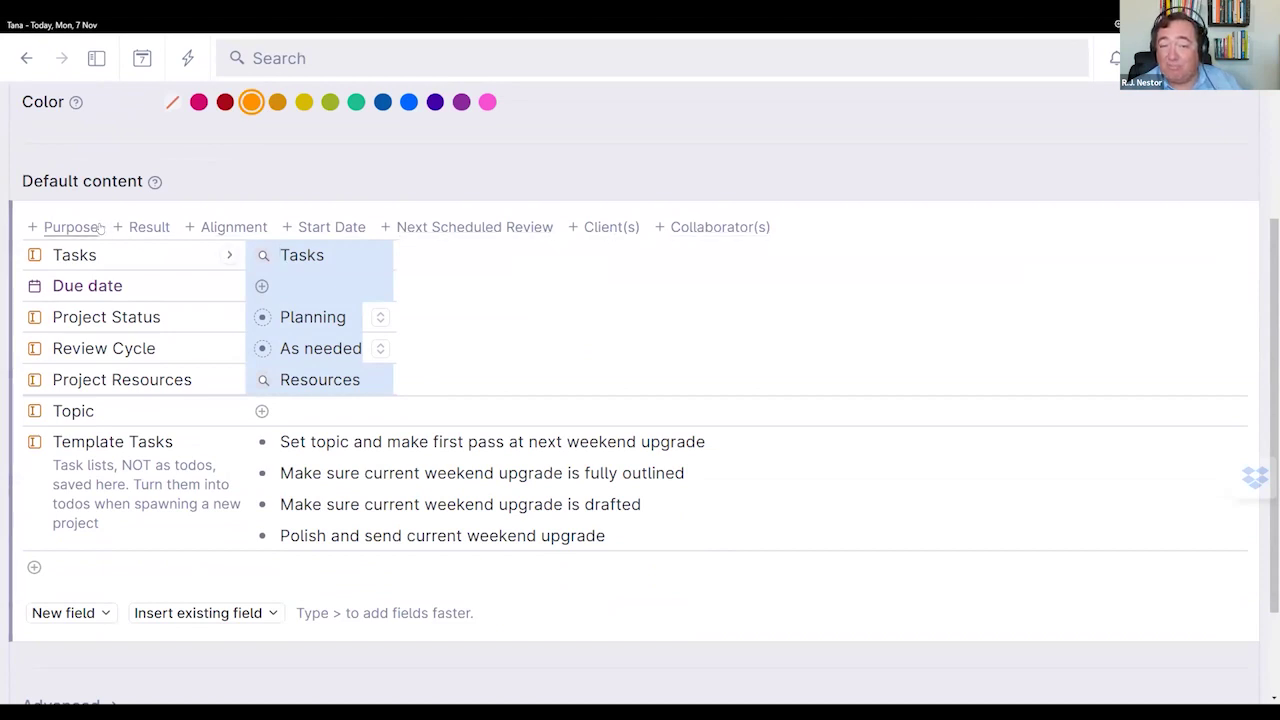
left_click(285, 411)
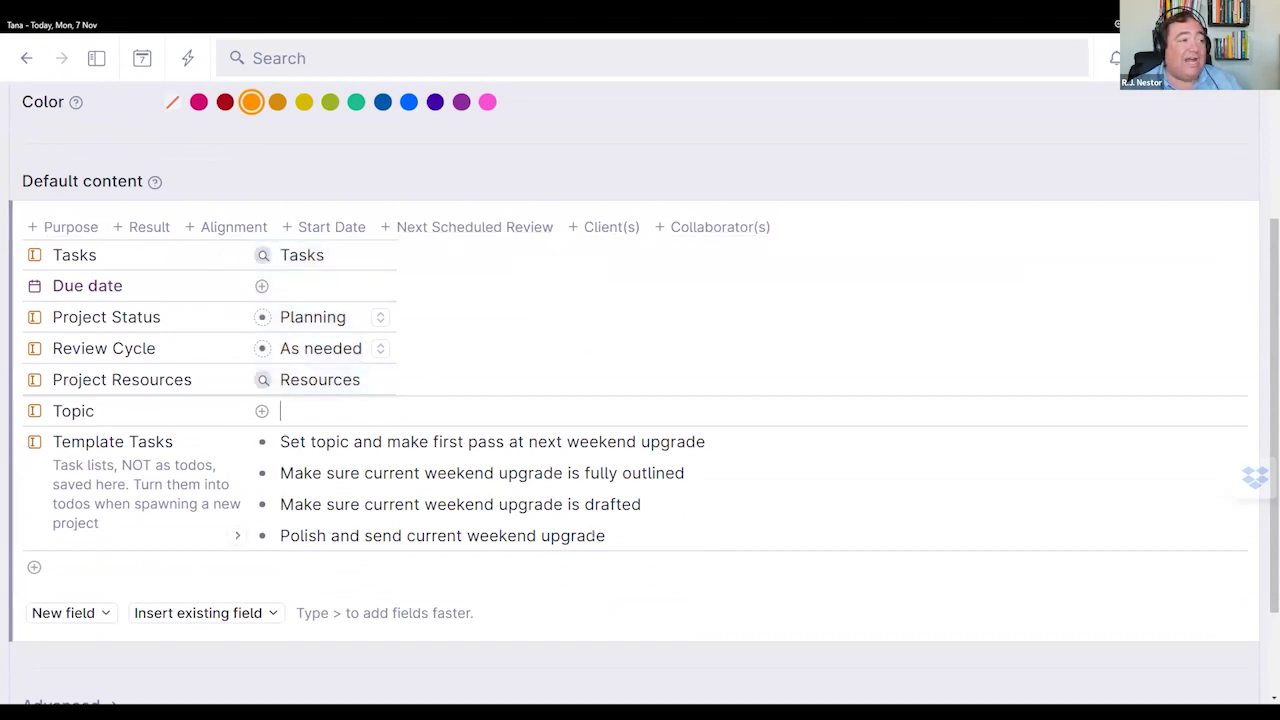
key("shift+Up")
key("shift+Up")
key("shift+Up")
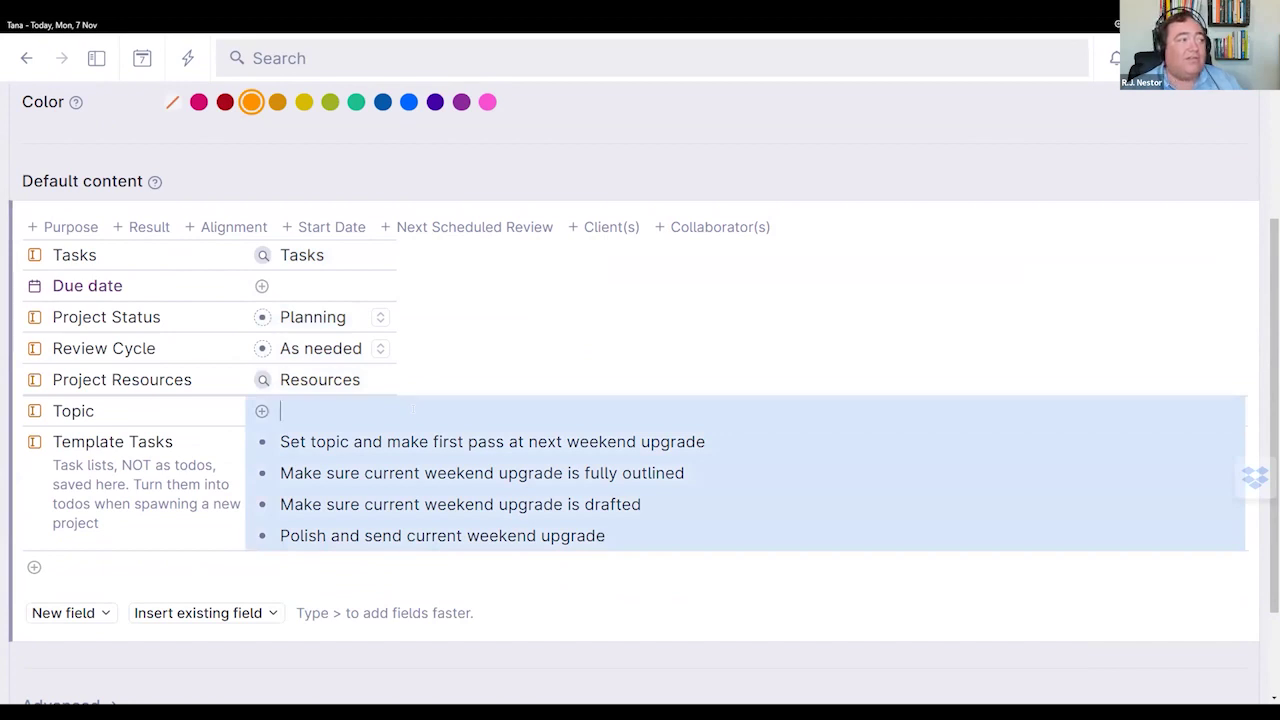
left_click(413, 409)
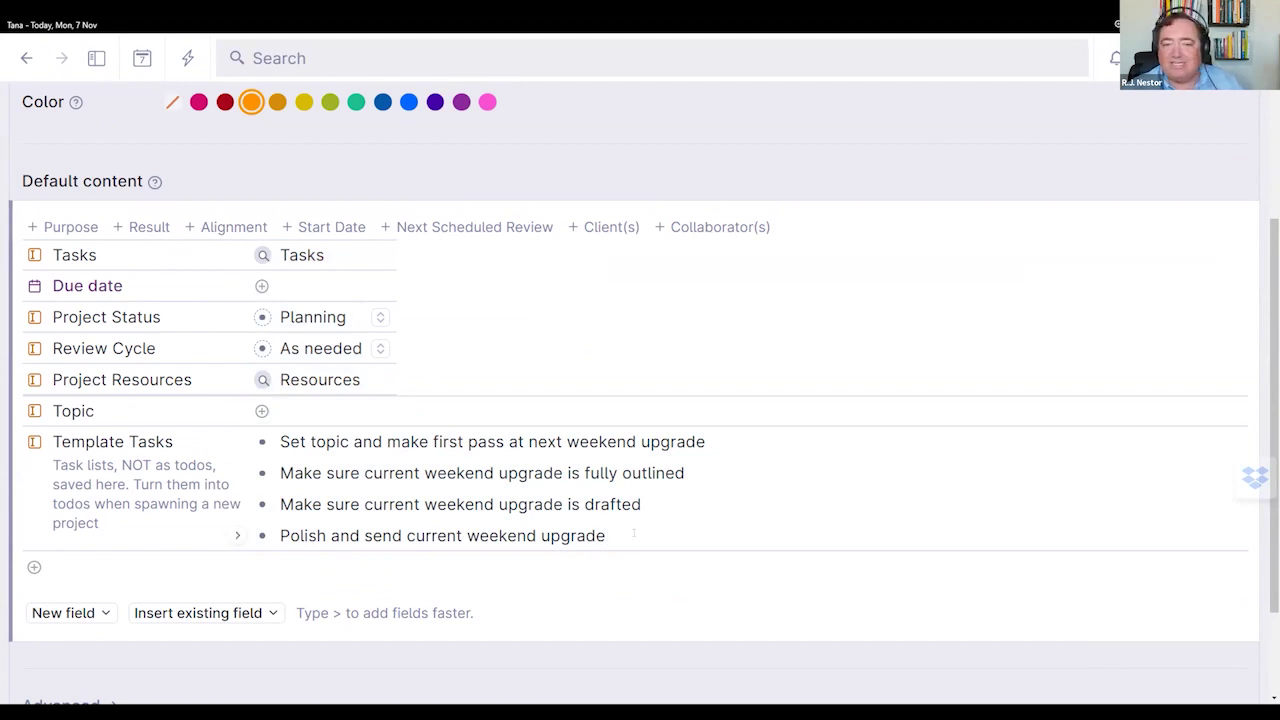
scroll(1047, 236, "up", 3)
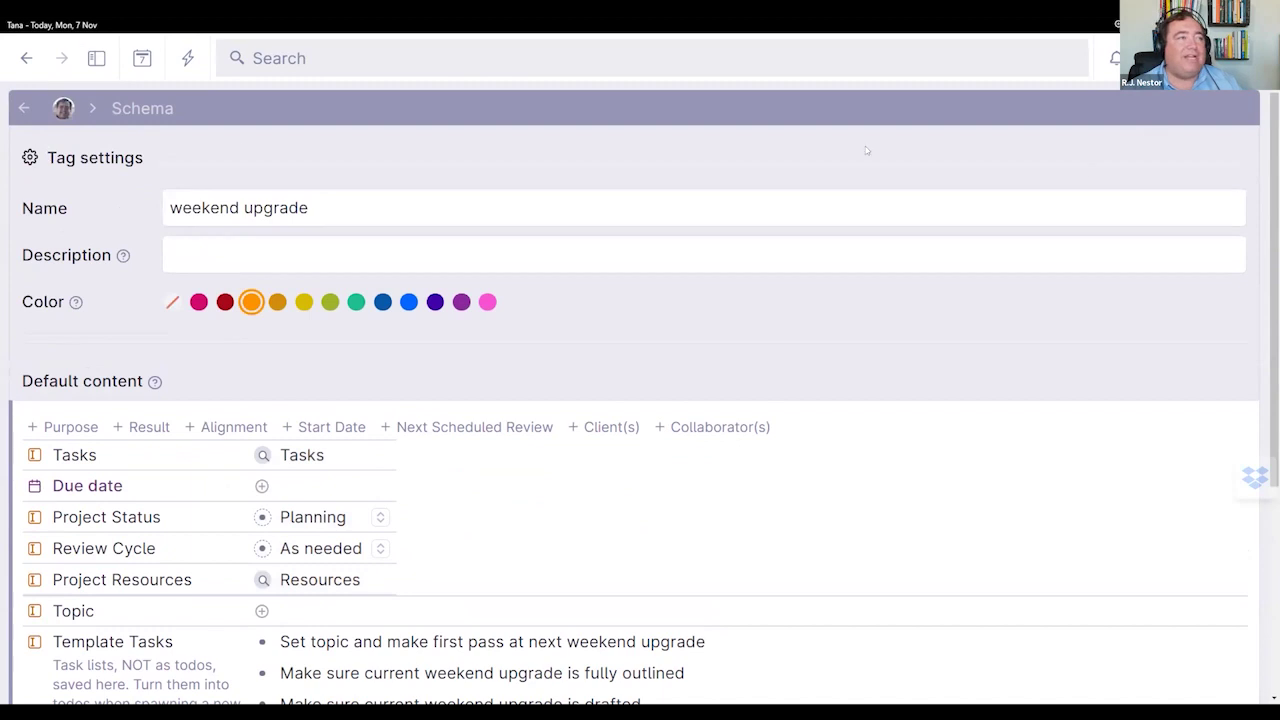
Step: Return to the Tana live session event and add a "Weekend Upgrade 24" node tagged #weekend upgrade
left_click(20, 110)
left_click(110, 460)
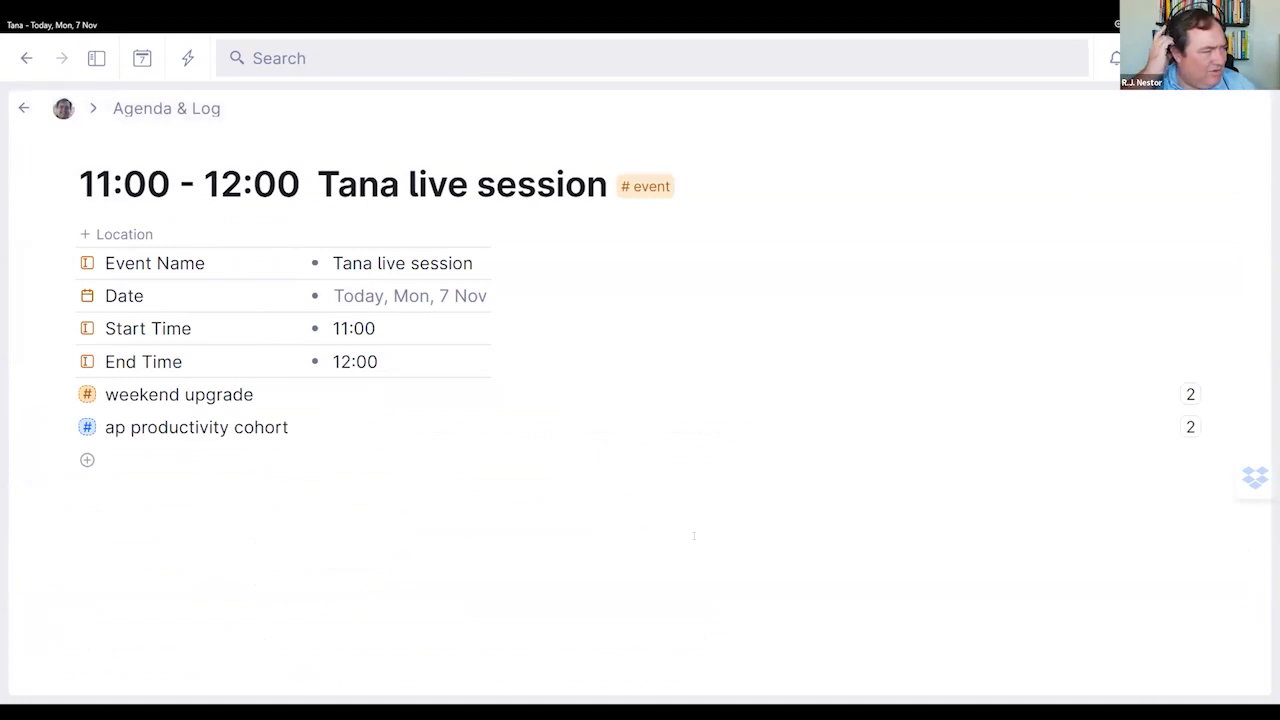
type("We")
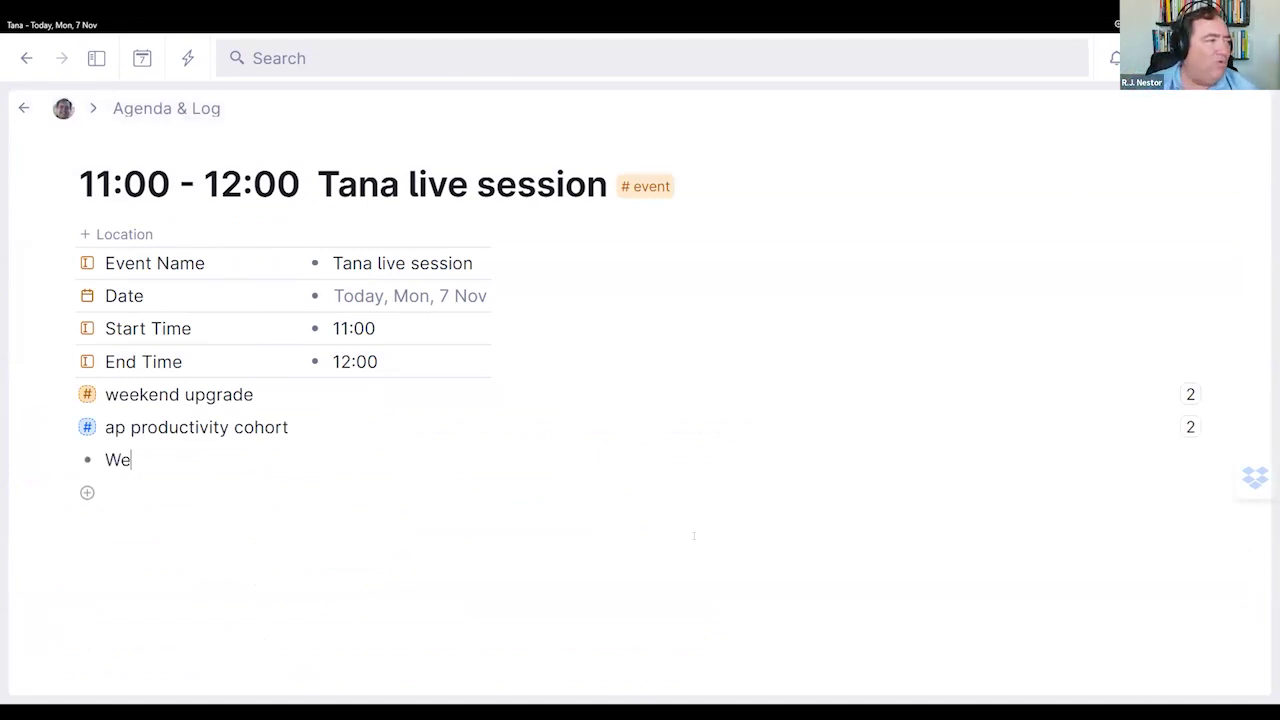
type("ekend Upgrad 24")
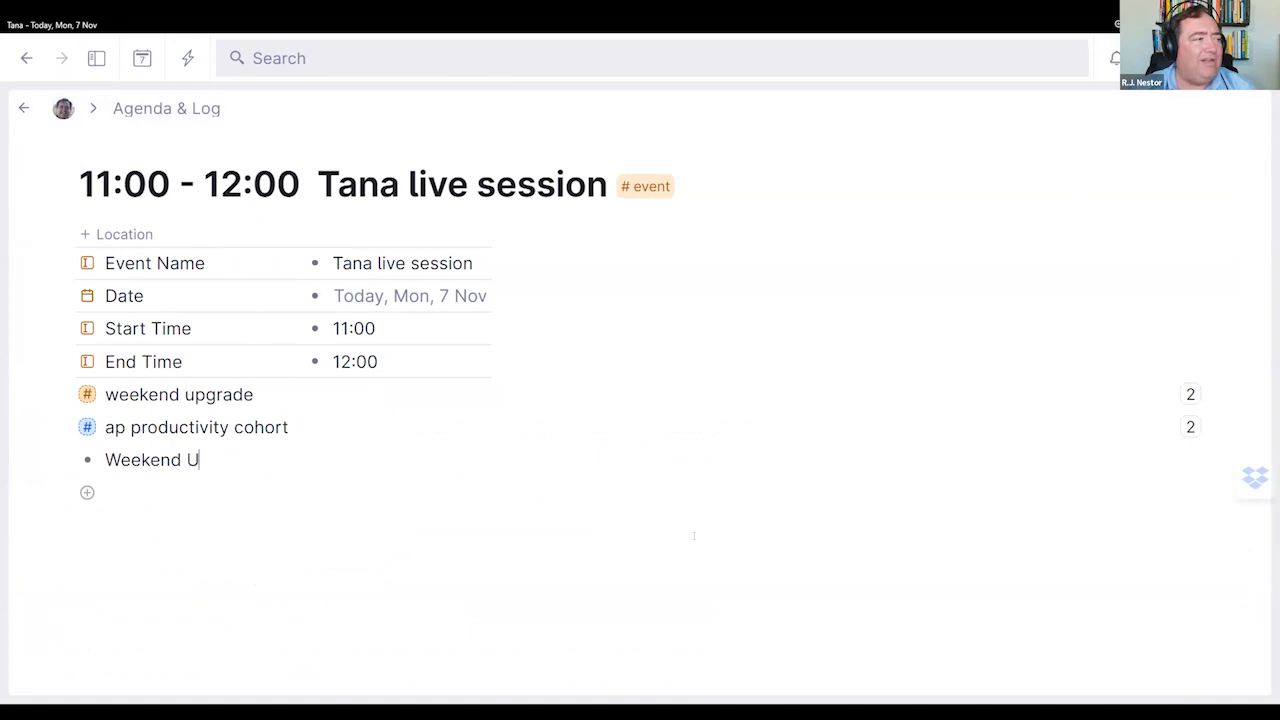
key("BackSpace")
key("BackSpace")
key("BackSpace")
type("e")
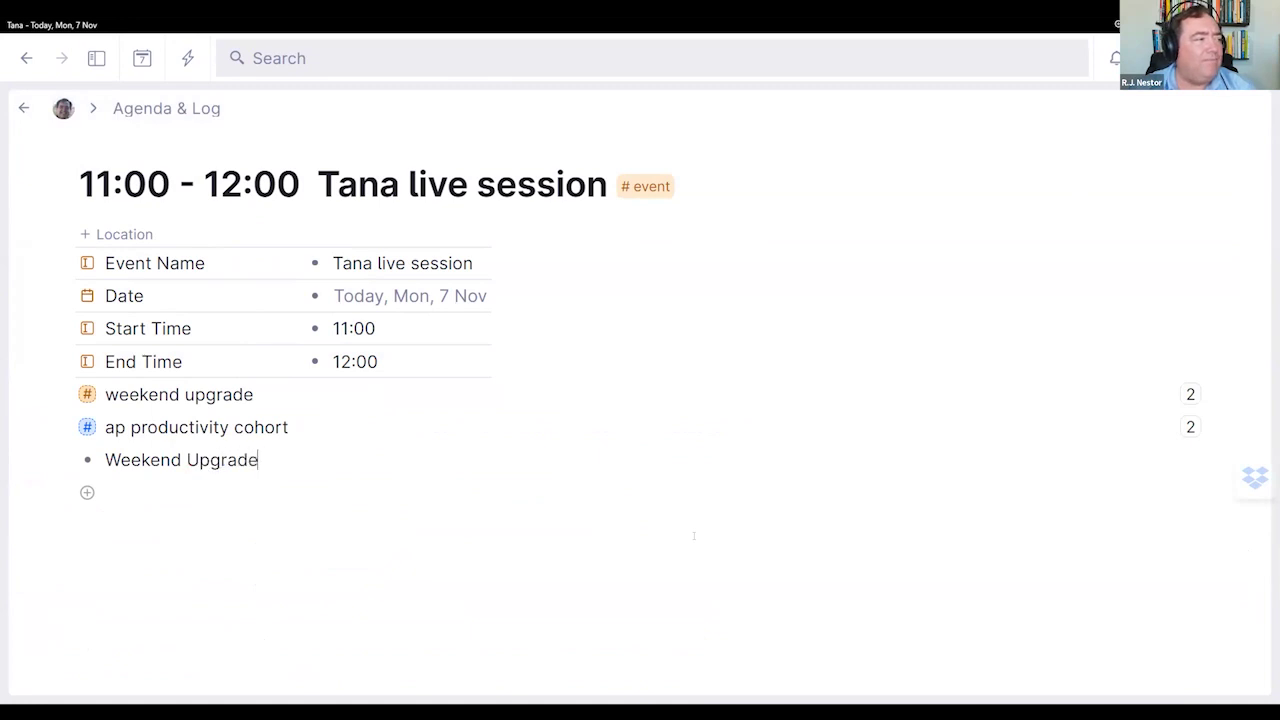
type(" 24 # wee")
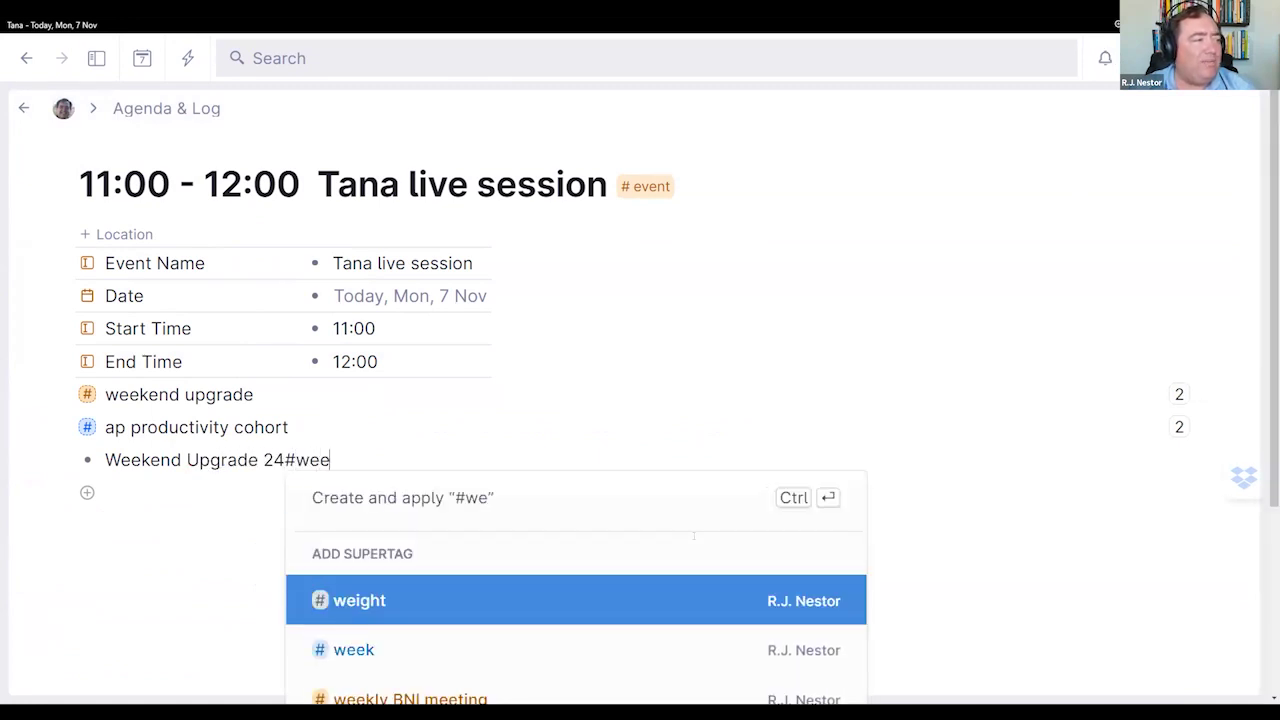
key("Down")
key("Down")
key("Return")
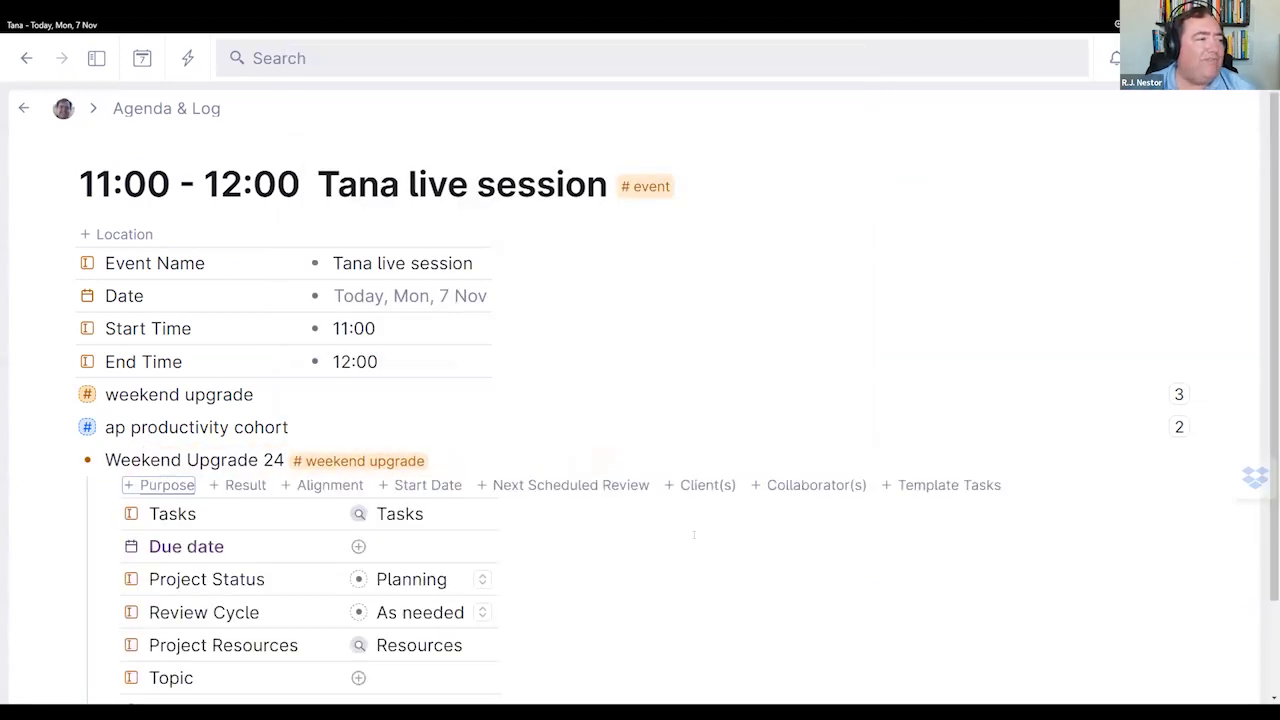
Step: Reveal the Template Tasks field of Weekend Upgrade 24 and tag all four of its tasks as #todo
scroll(693, 535, "down", 2)
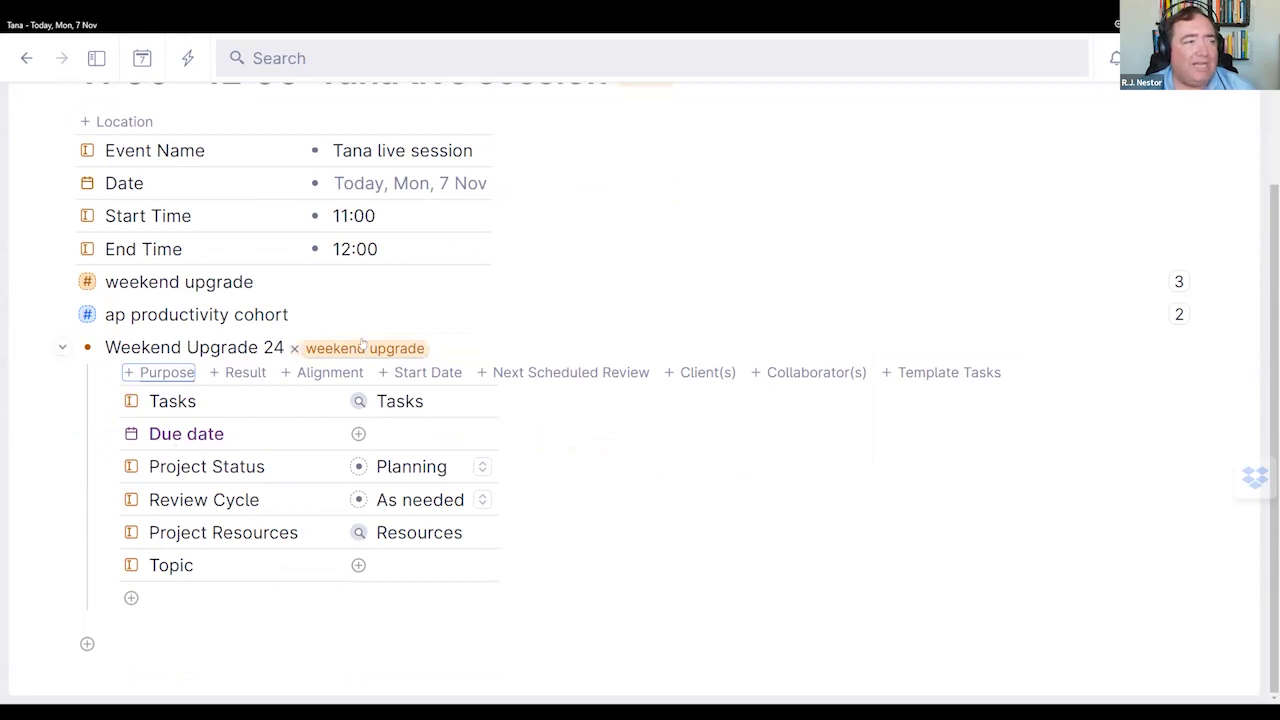
scroll(690, 596, "down", 2)
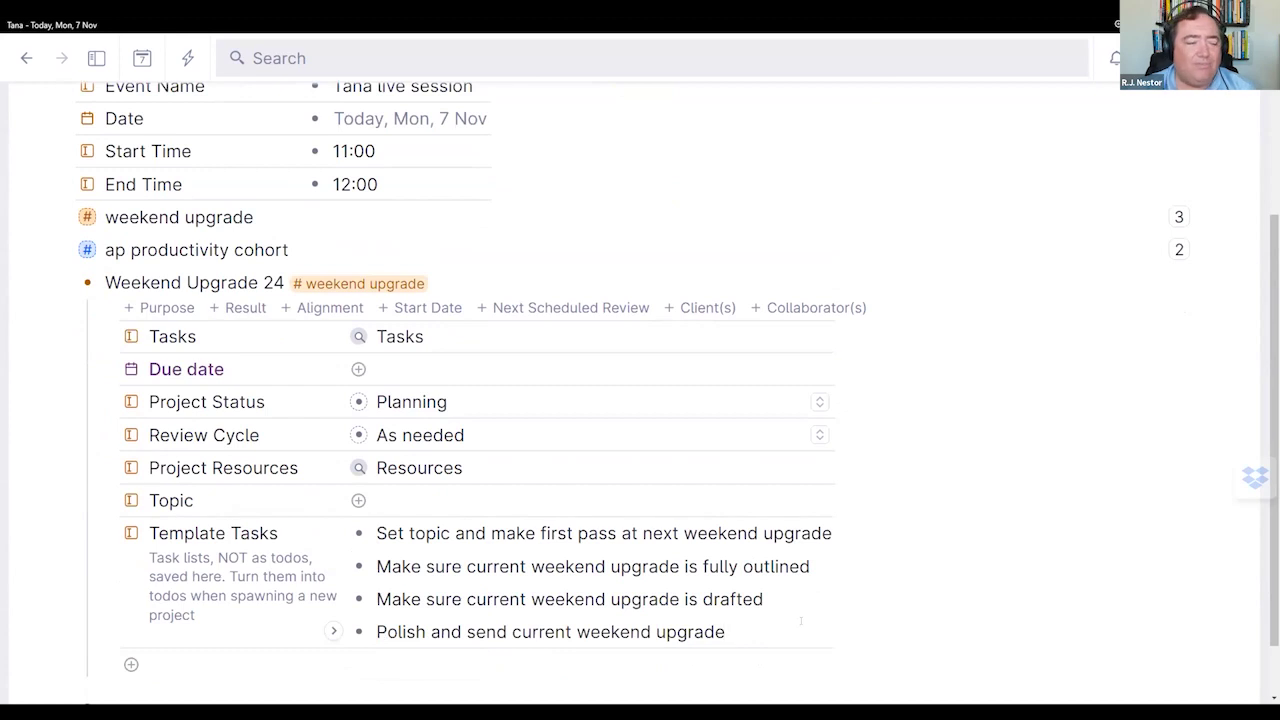
type("#t")
key("Return")
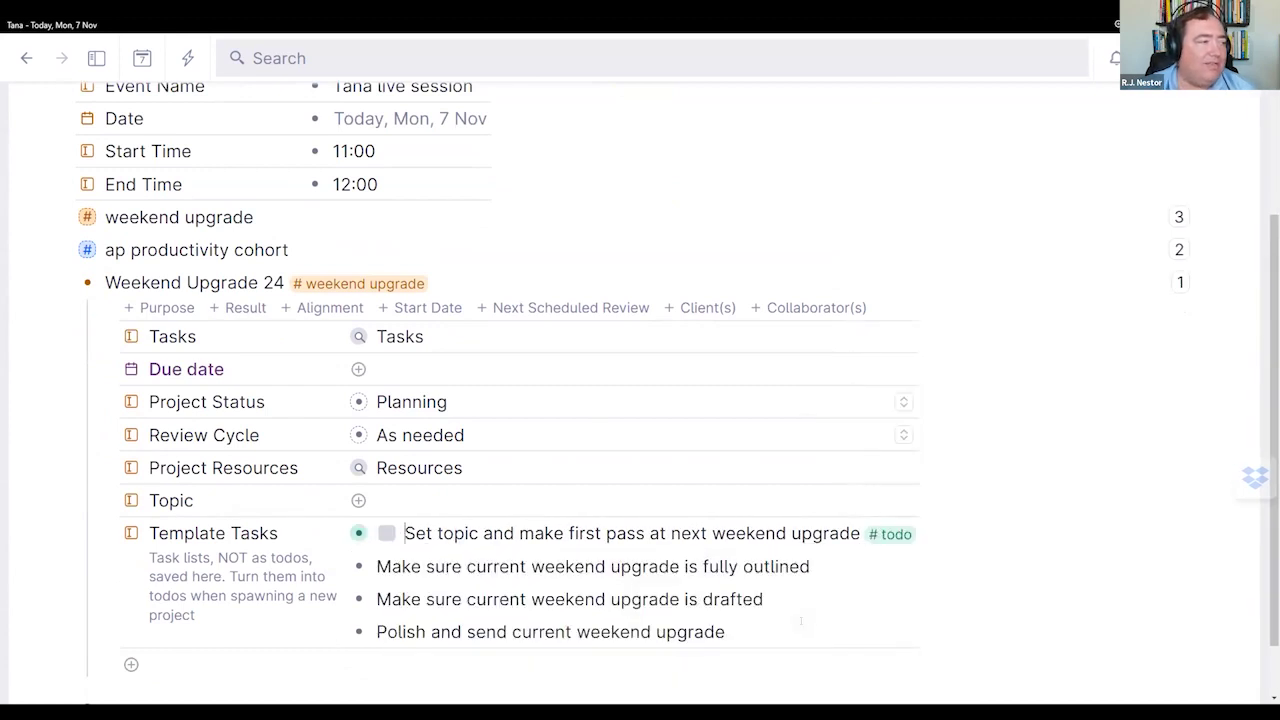
key("Down")
key("shift+Down")
key("shift+Down")
type("# to")
key("Return")
Step: Expand the first todo, "Set topic and make first pass at next weekend upgrade", to examine its Horizon and List values
key("Up")
key("Up")
key("Up")
key("ctrl+Down")
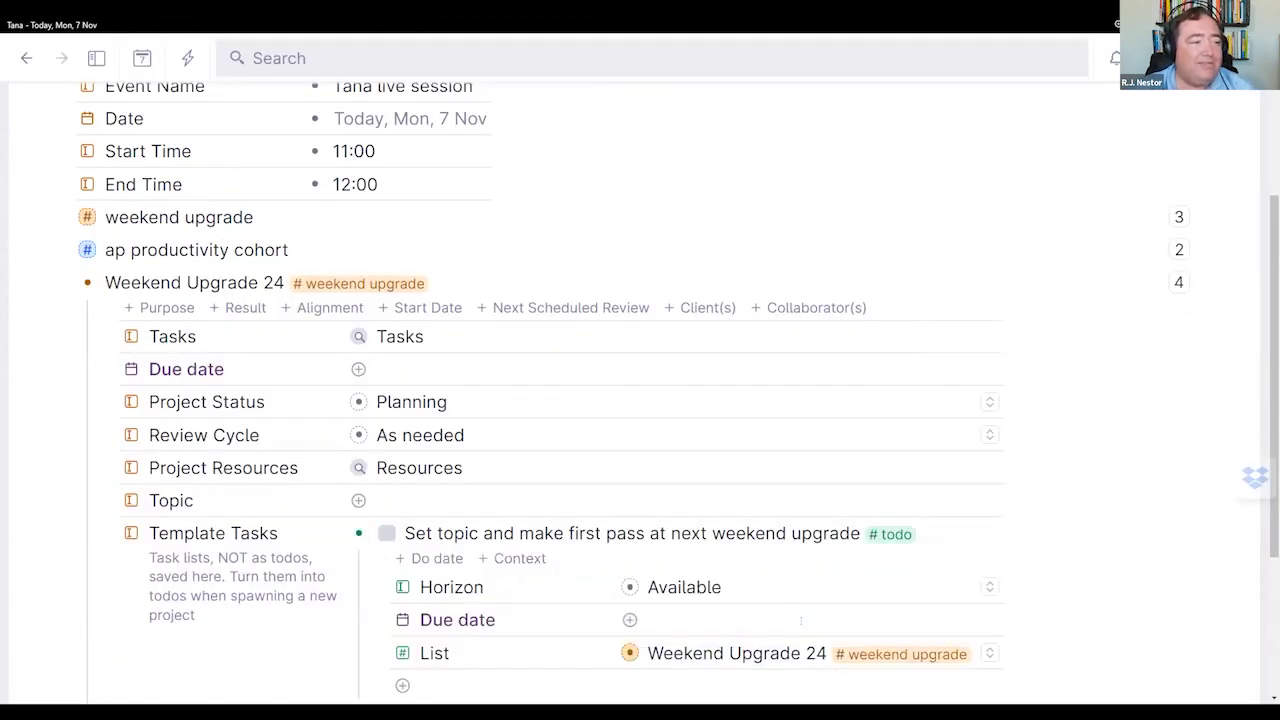
scroll(801, 621, "down", 1)
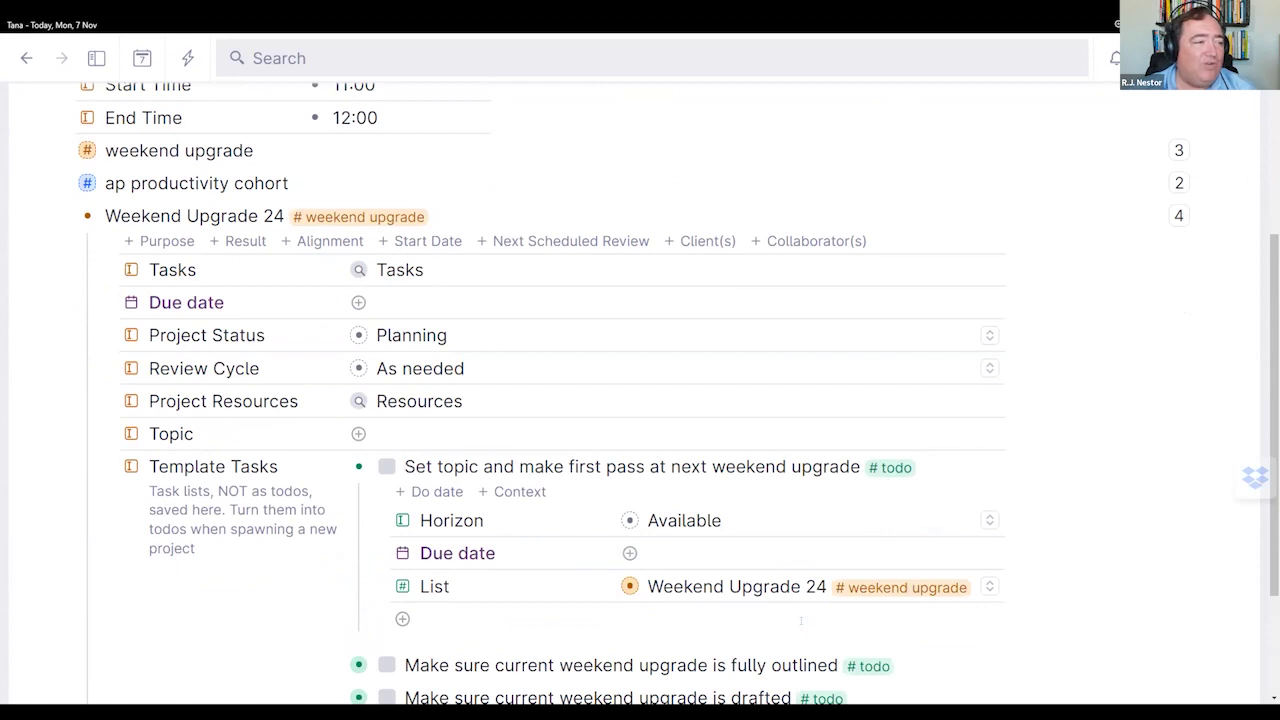
scroll(744, 612, "down", 2)
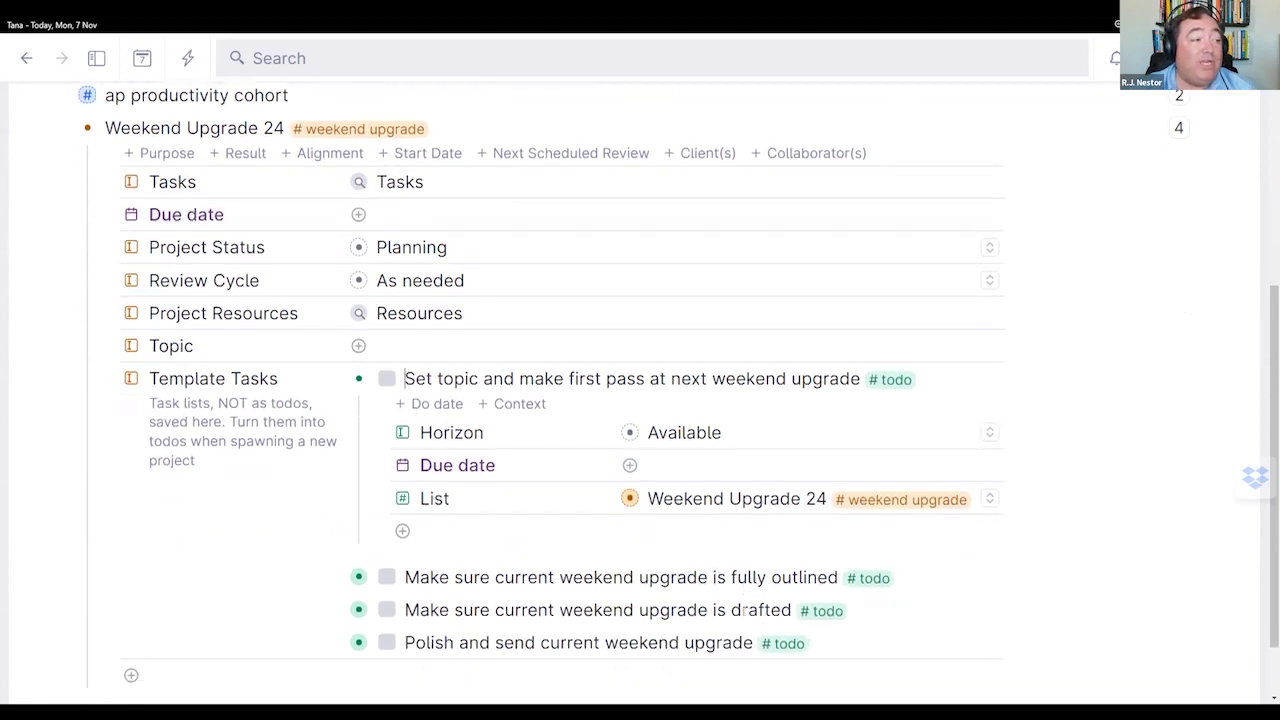
Step: Set the Horizon of all four todos in Template Tasks to Scheduled at once
key("shift+Up")
key("shift+Up")
key("shift+Up")
key("shift+Up")
key("shift+Up")
key("shift+Up")
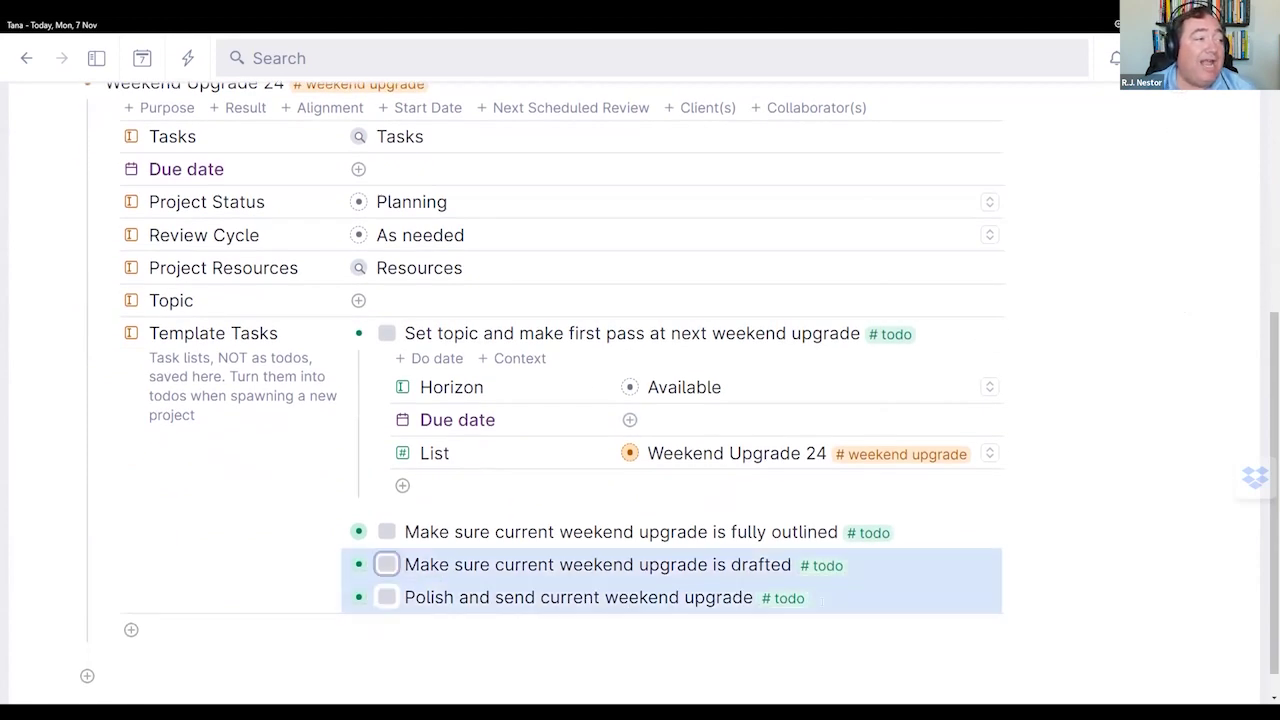
key("shift+Up")
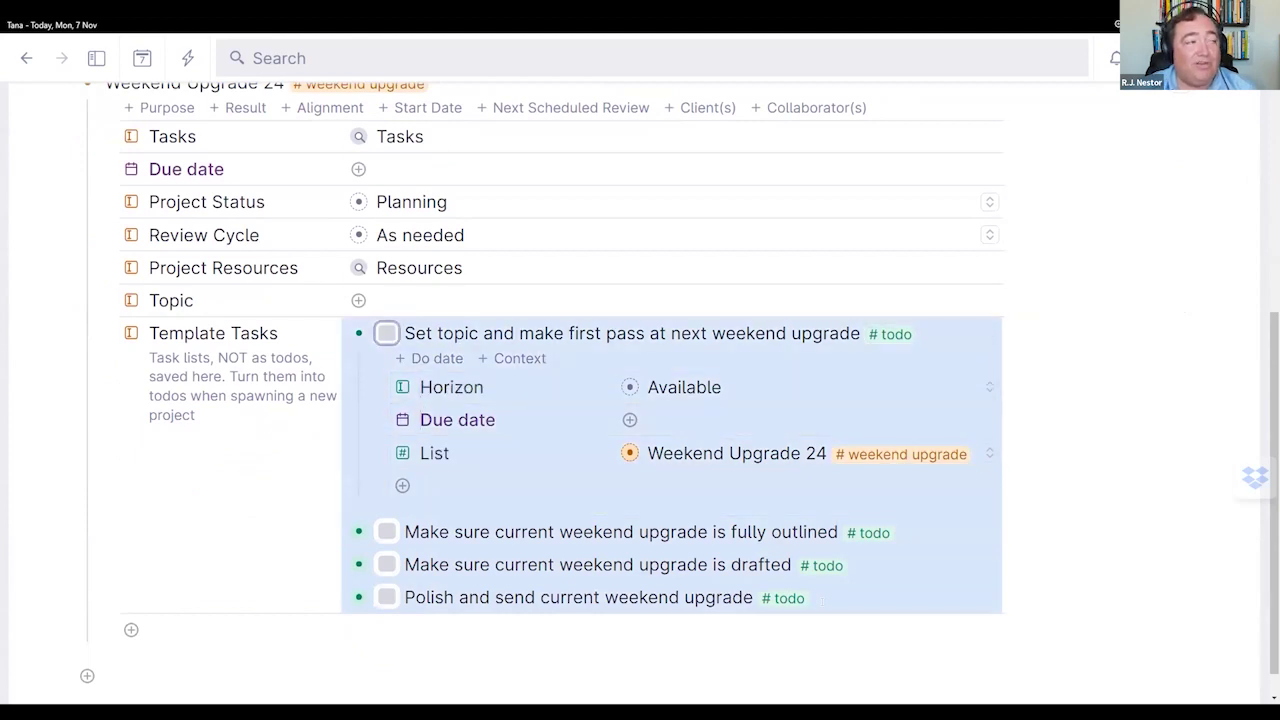
key("ctrl+k")
type("s")
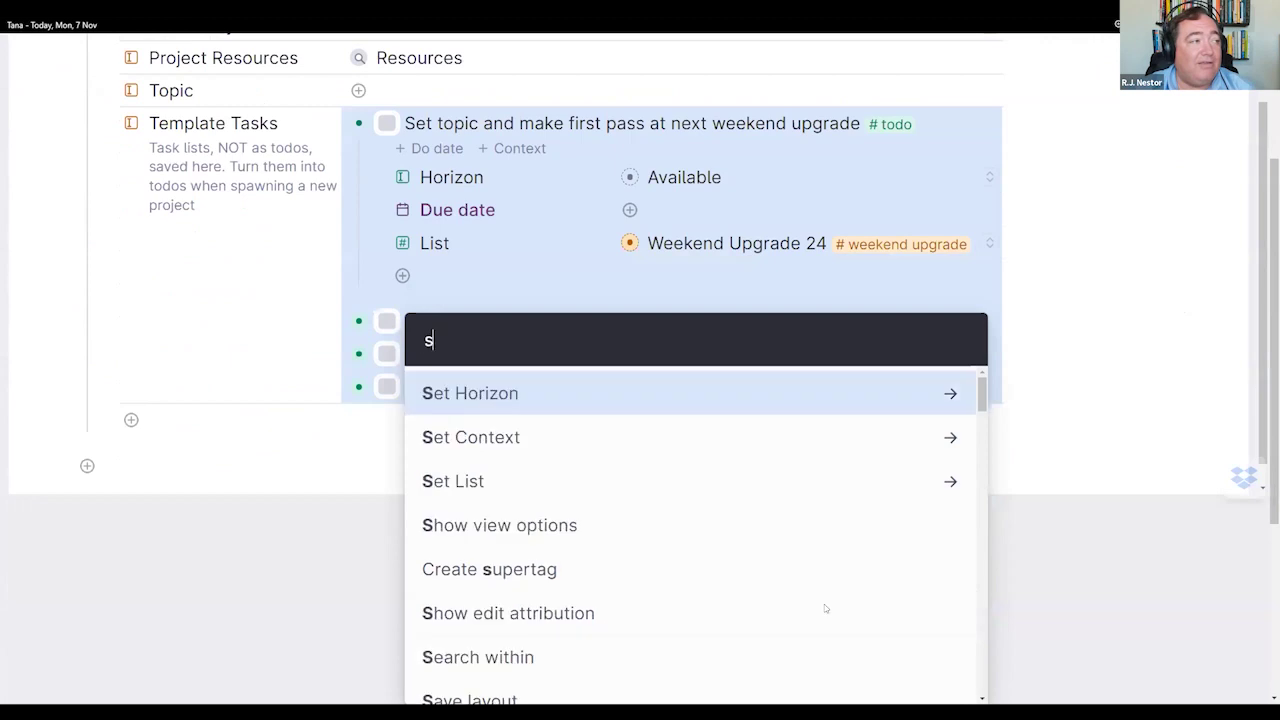
key("BackSpace")
type("ho")
key("Return")
key("Down")
key("Down")
key("Down")
key("Down")
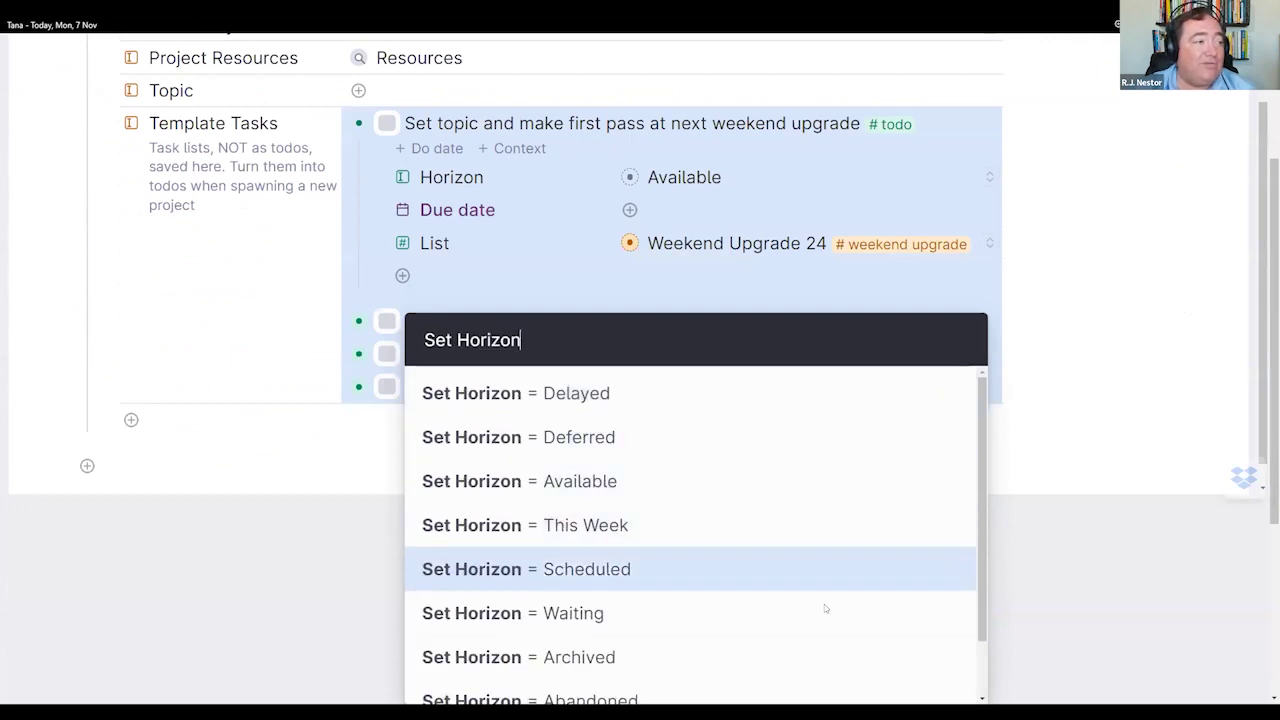
key("Return")
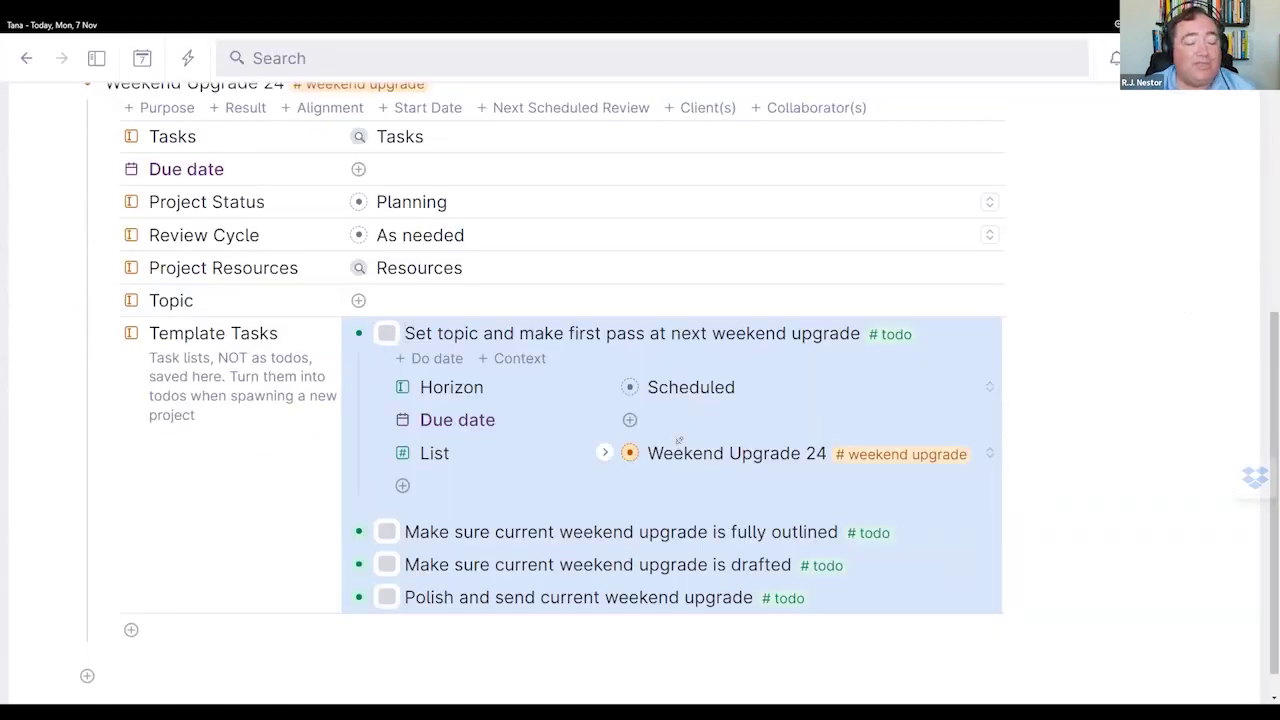
Step: Set the Due date of the first Template Tasks todo in Weekend Upgrade 24 to Mon, 7 Nov
left_click(691, 420)
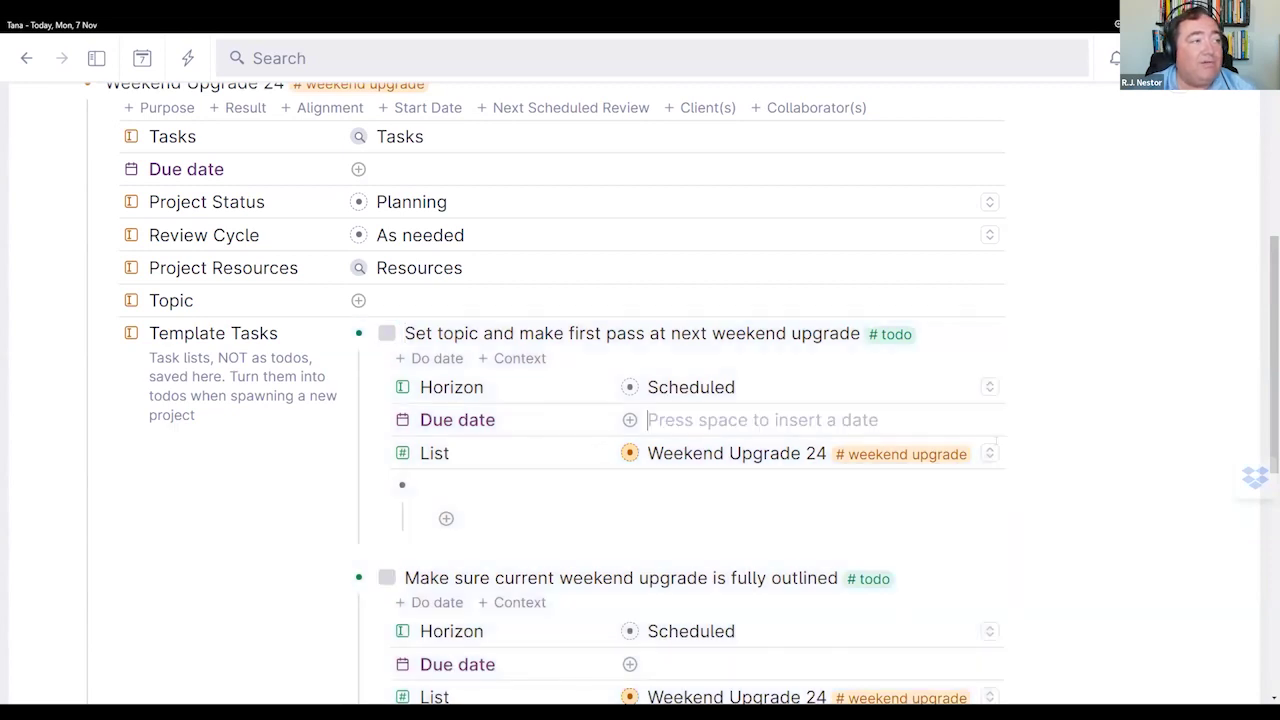
scroll(1078, 436, "down", 1)
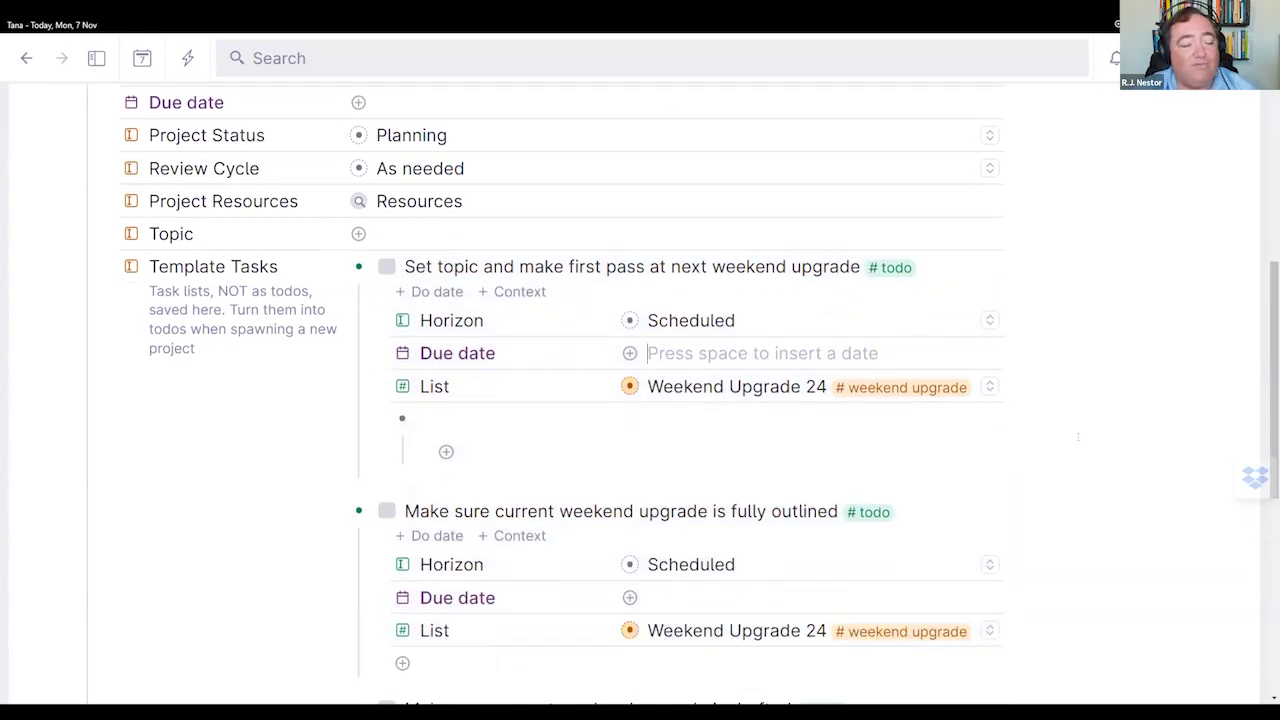
key("space")
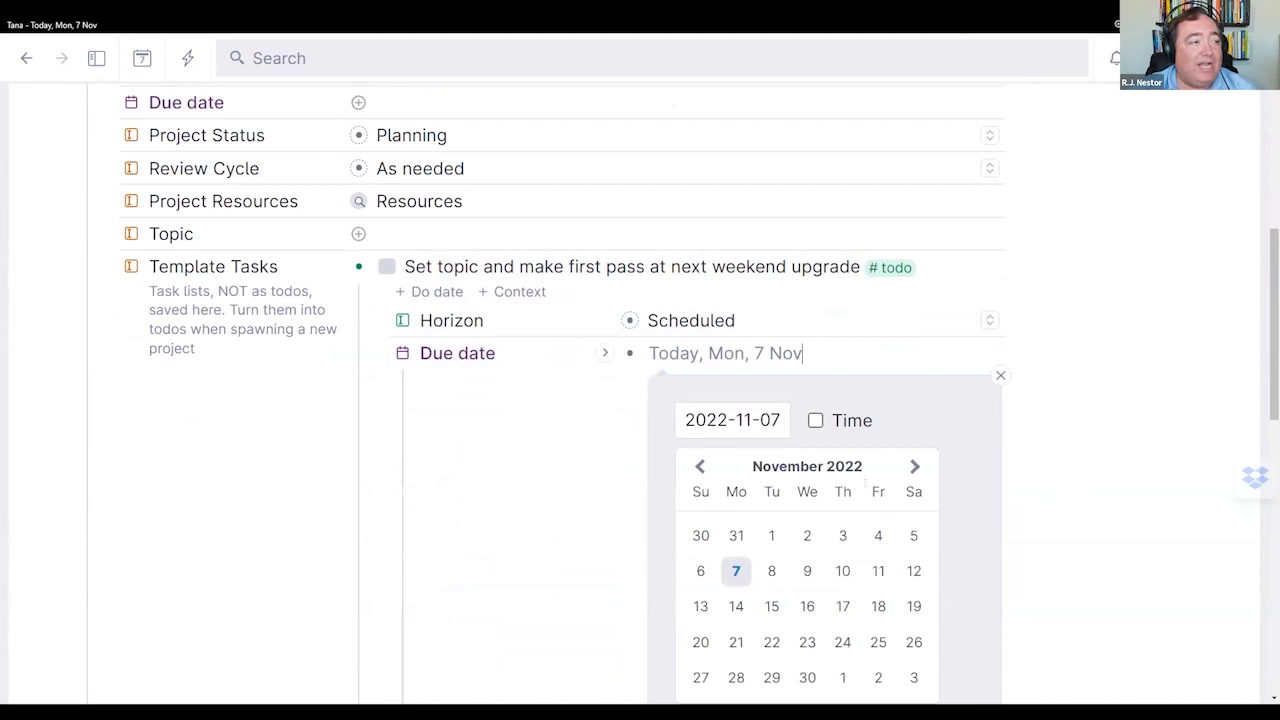
scroll(808, 608, "down", 1)
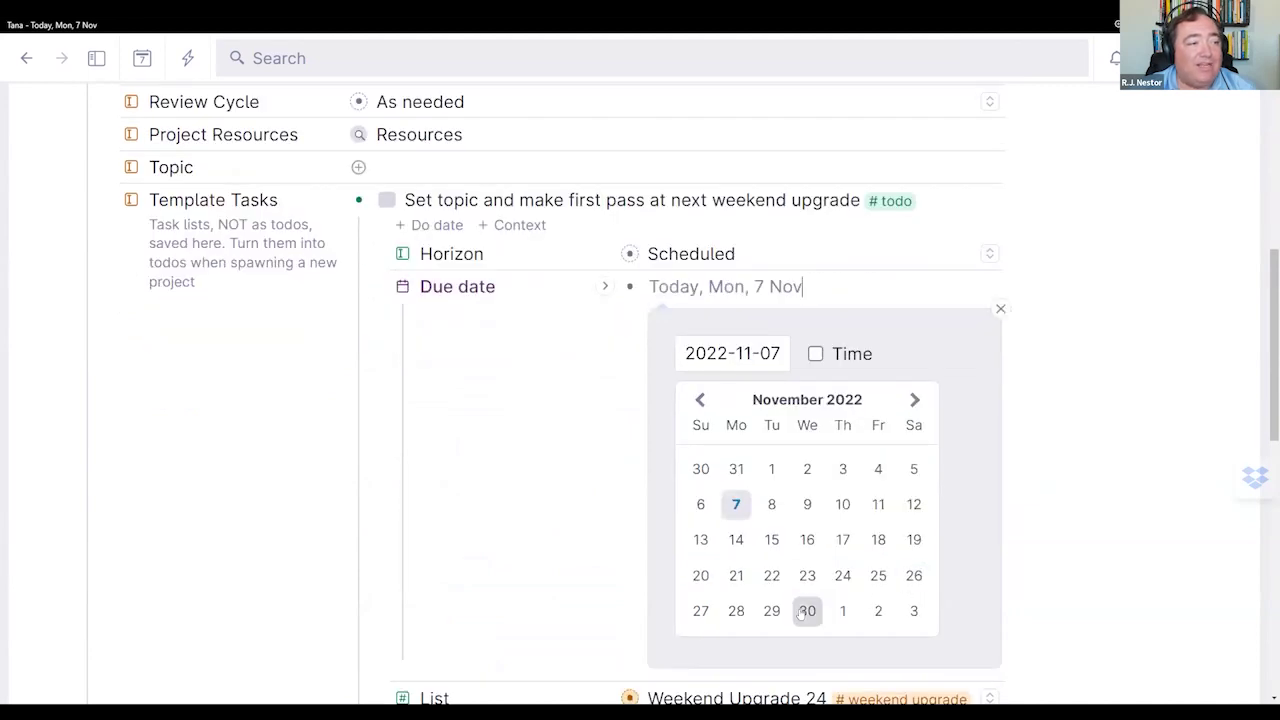
left_click(1000, 310)
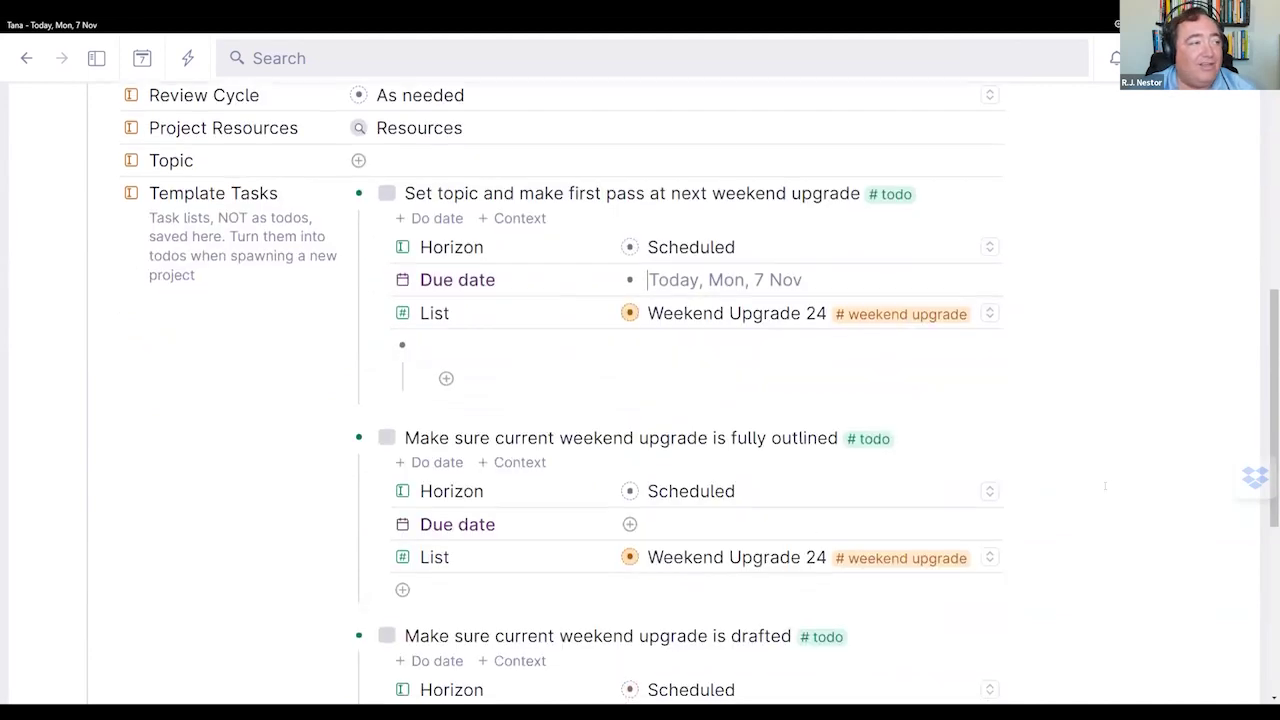
Step: Review the fields of all Template Tasks todos, and expand the Tasks query of Weekend Upgrade 24 to examine what it collects
scroll(640, 244, "down", 3)
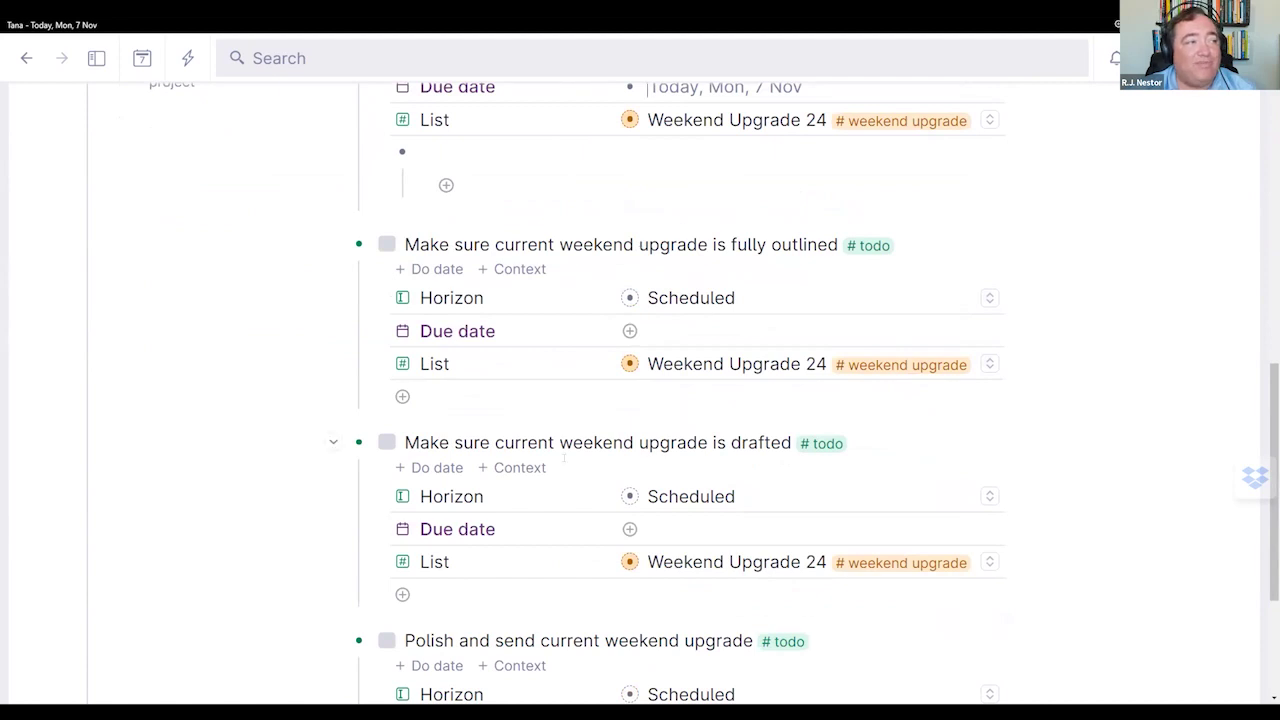
scroll(700, 470, "down", 2)
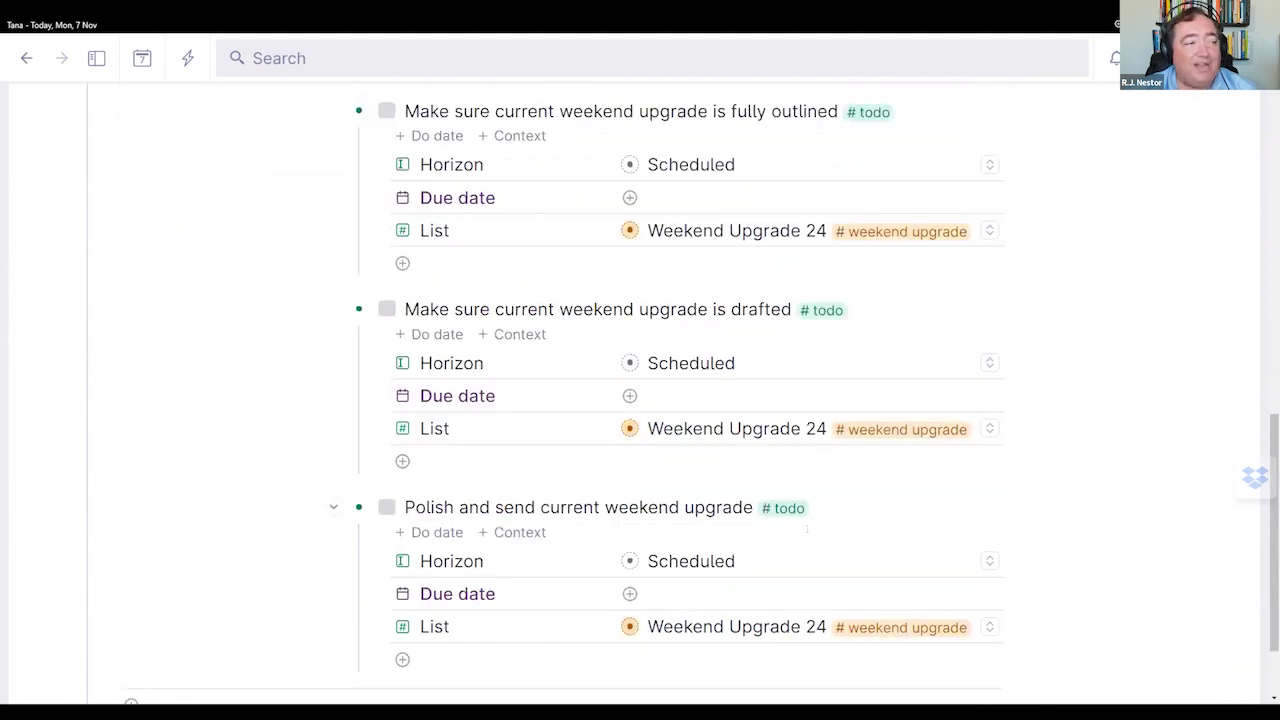
scroll(806, 530, "up", 5)
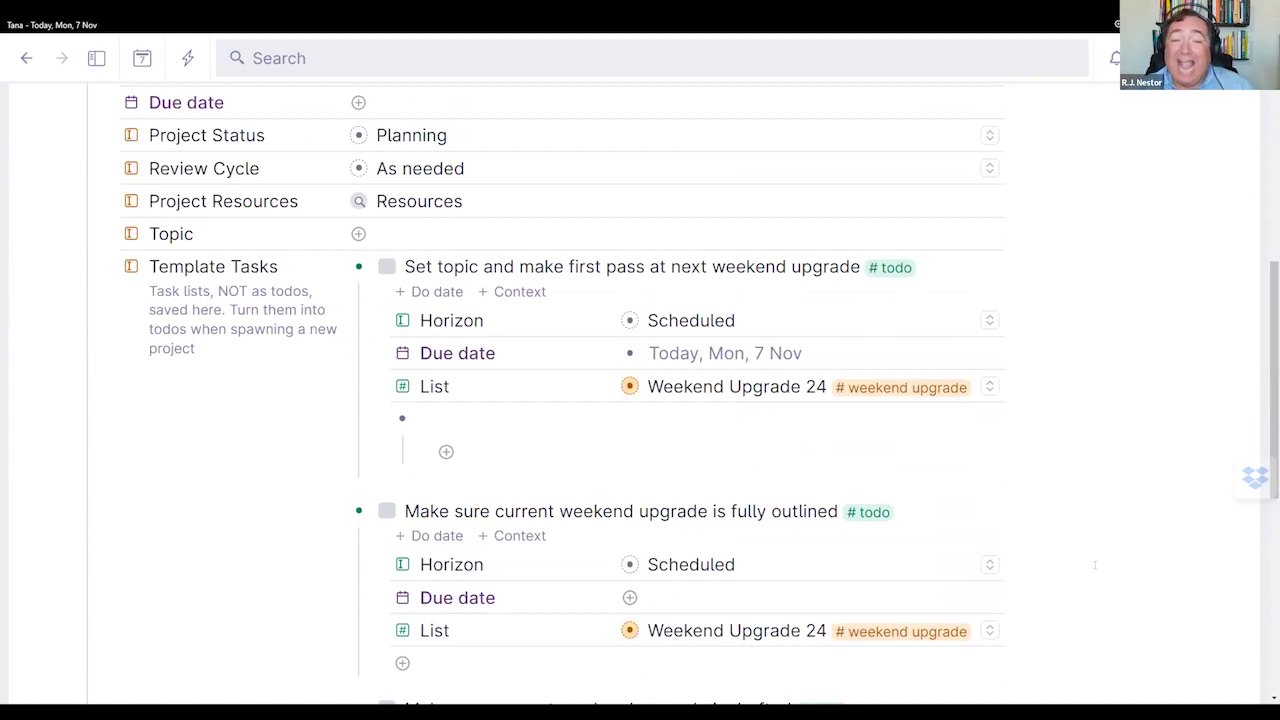
scroll(1095, 565, "up", 3)
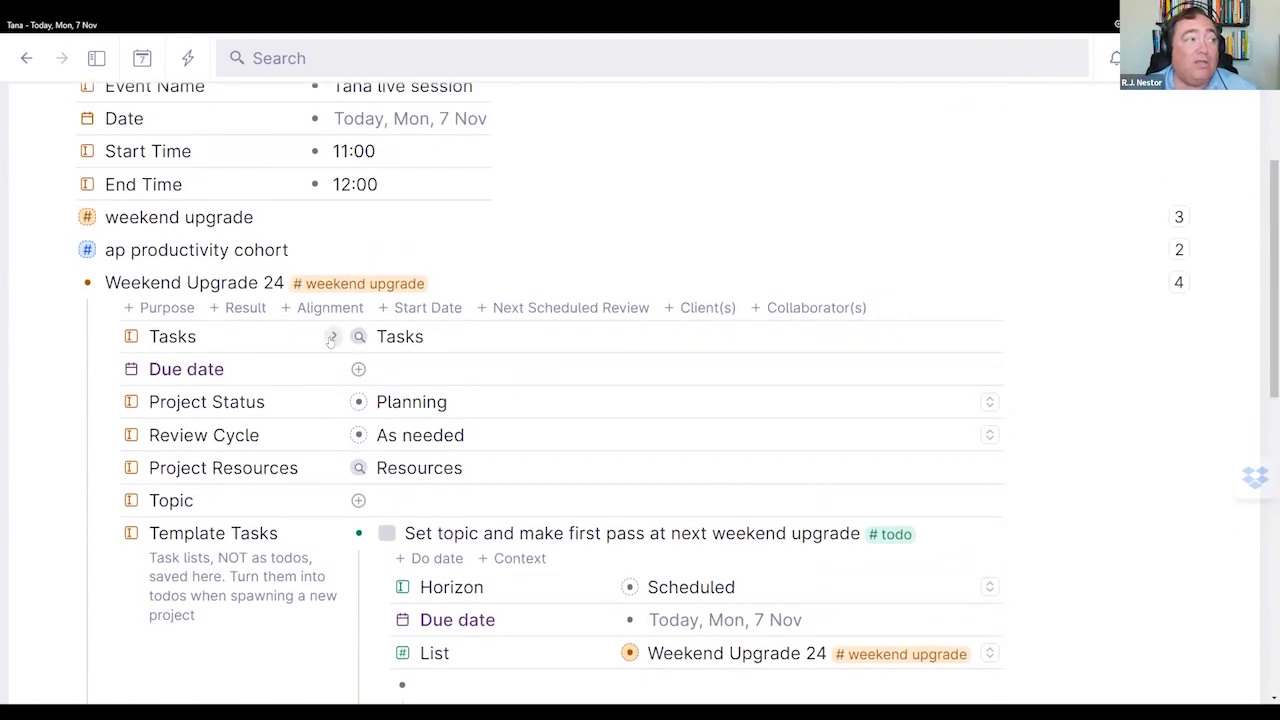
left_click(331, 339)
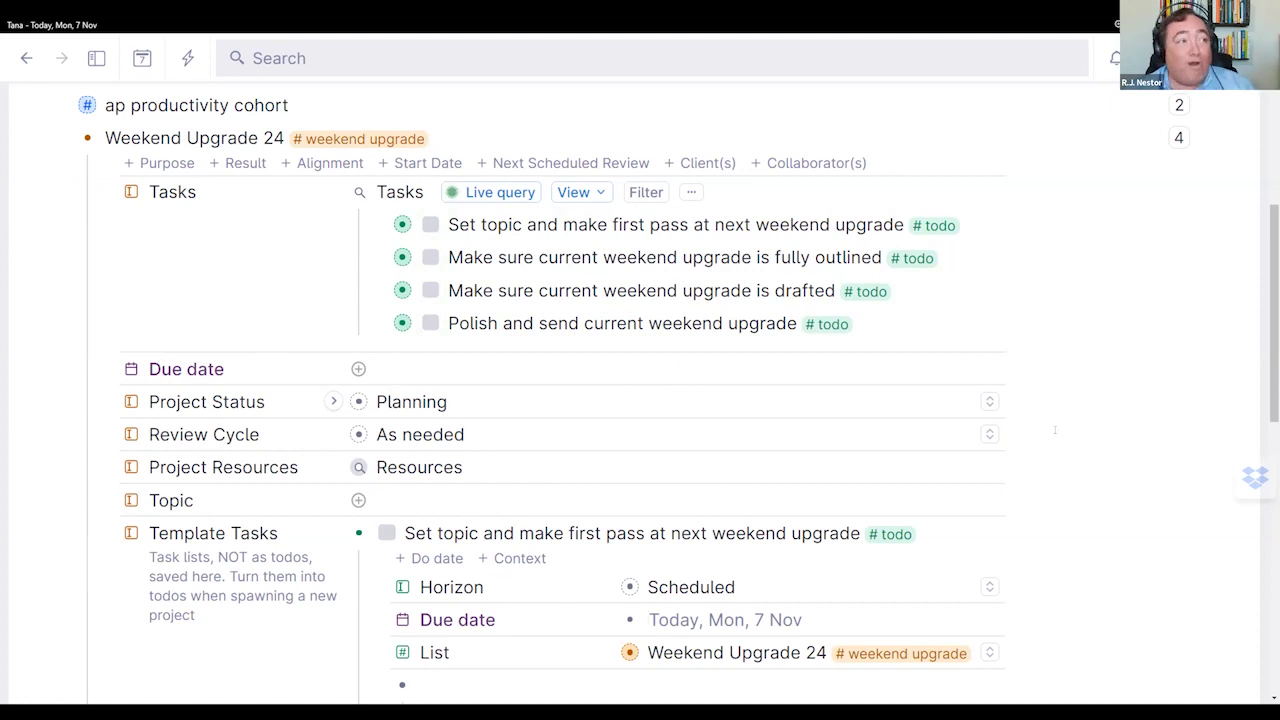
double_click(666, 257)
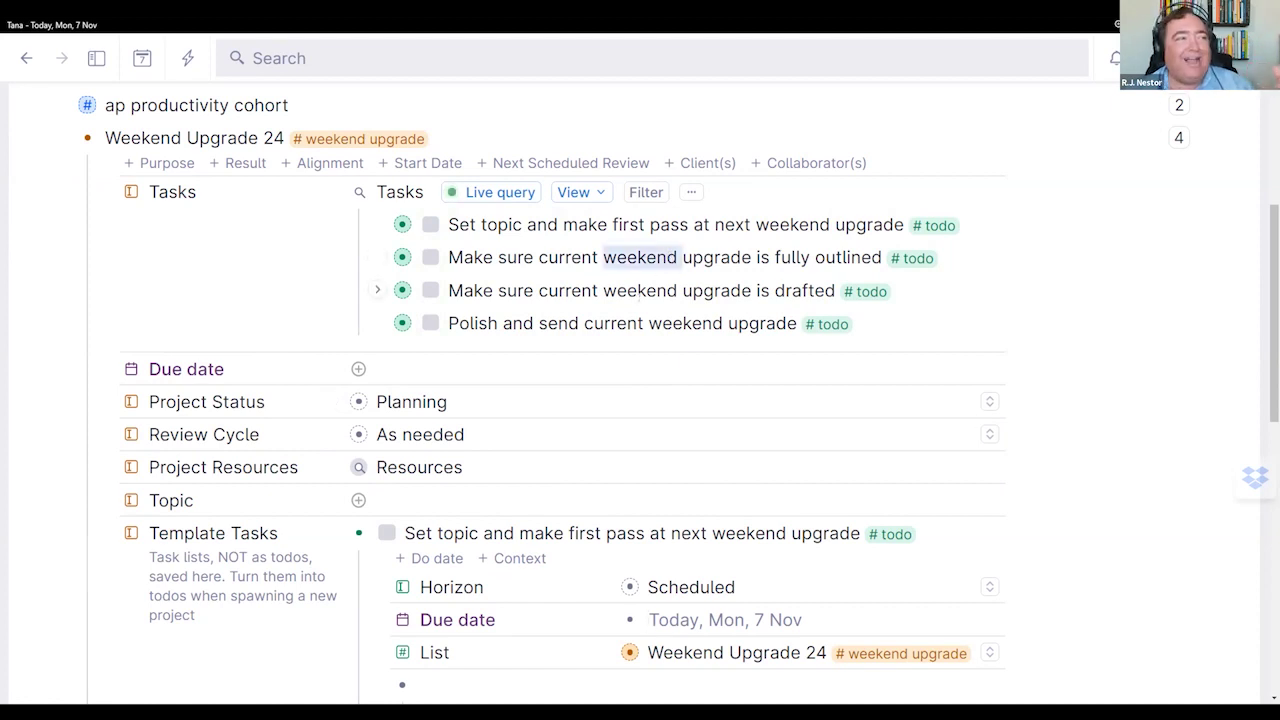
triple_click(638, 290)
double_click(613, 323)
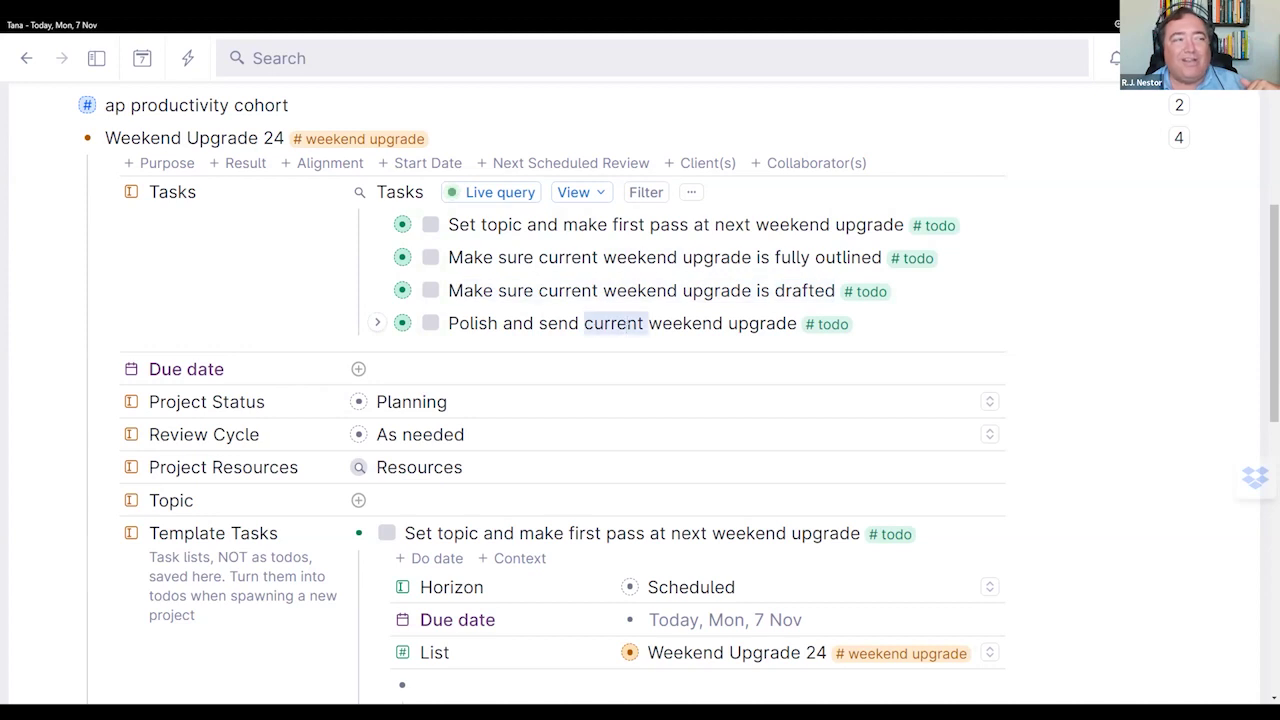
key("Escape")
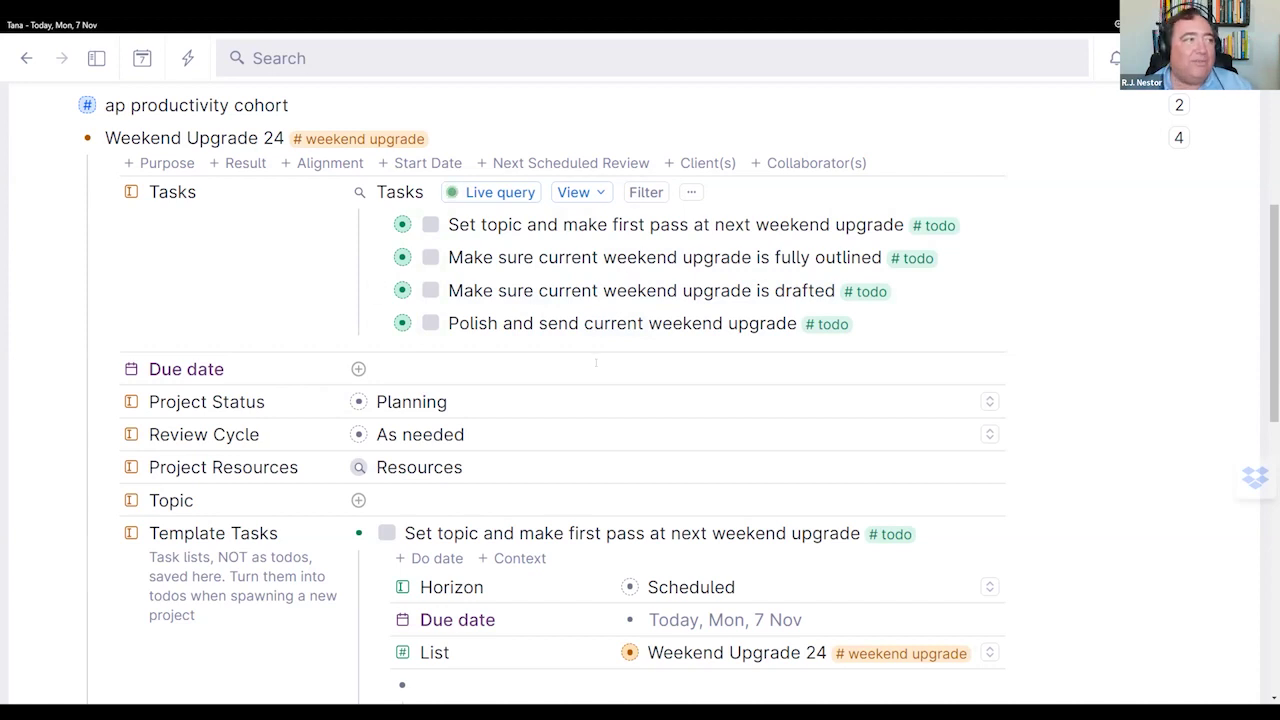
scroll(489, 251, "up", 1)
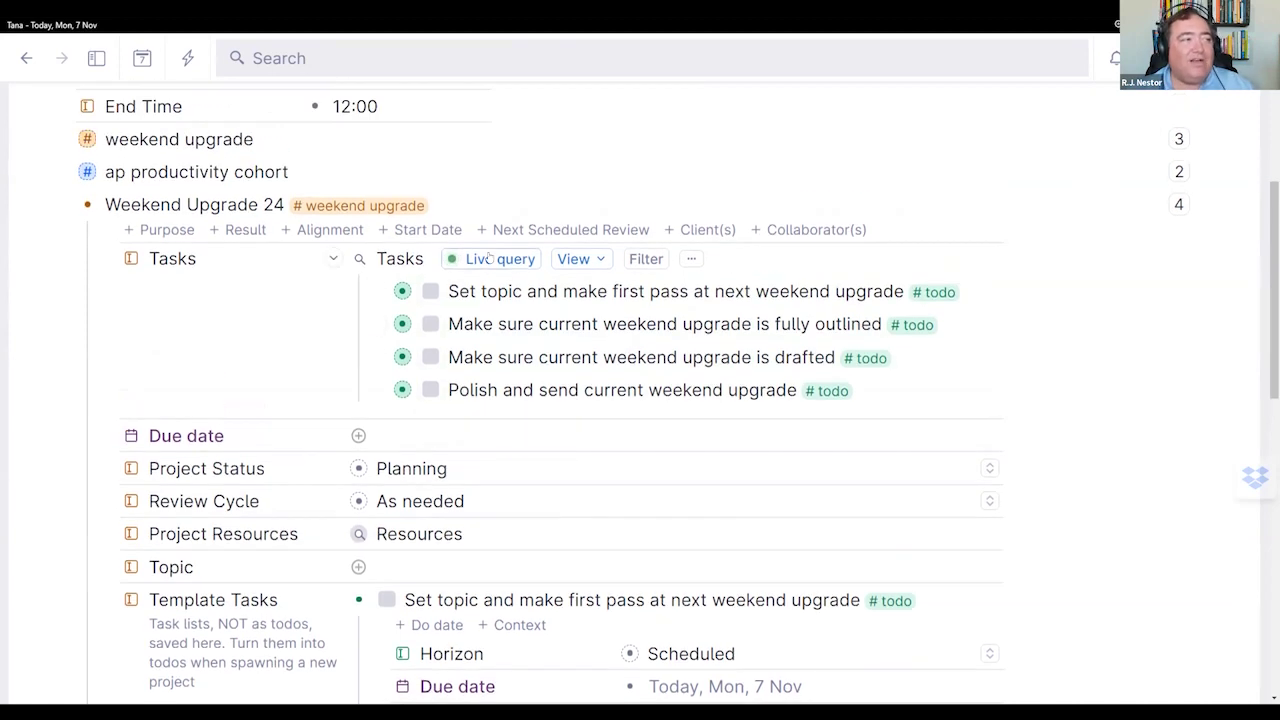
scroll(843, 525, "down", 2)
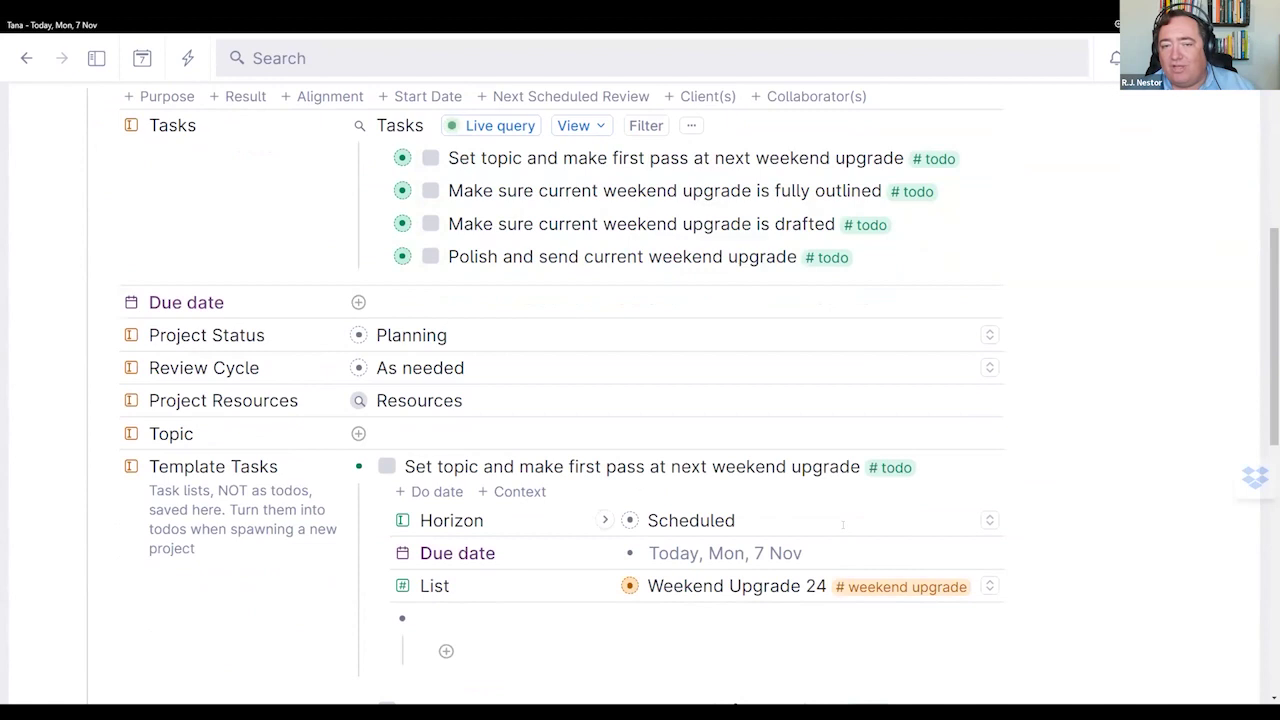
scroll(843, 525, "up", 5)
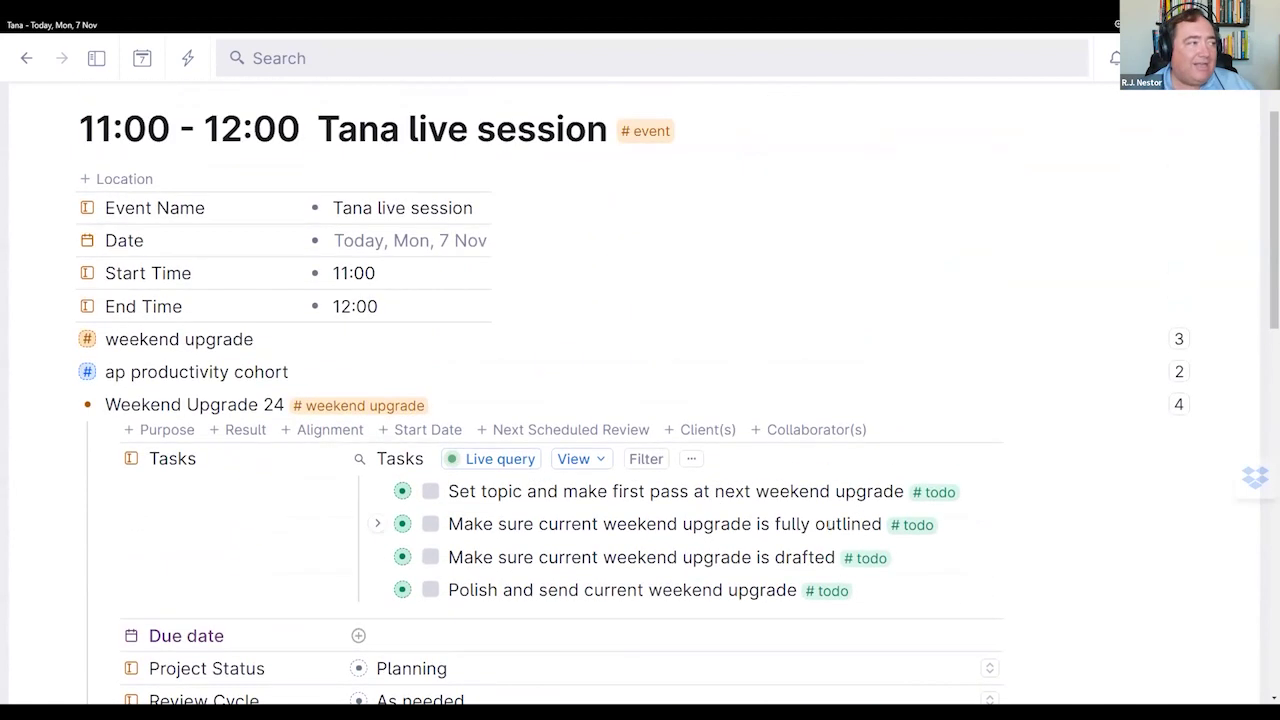
Step: Delete the Weekend Upgrade 24 node from the Tana live session event
left_click(222, 404)
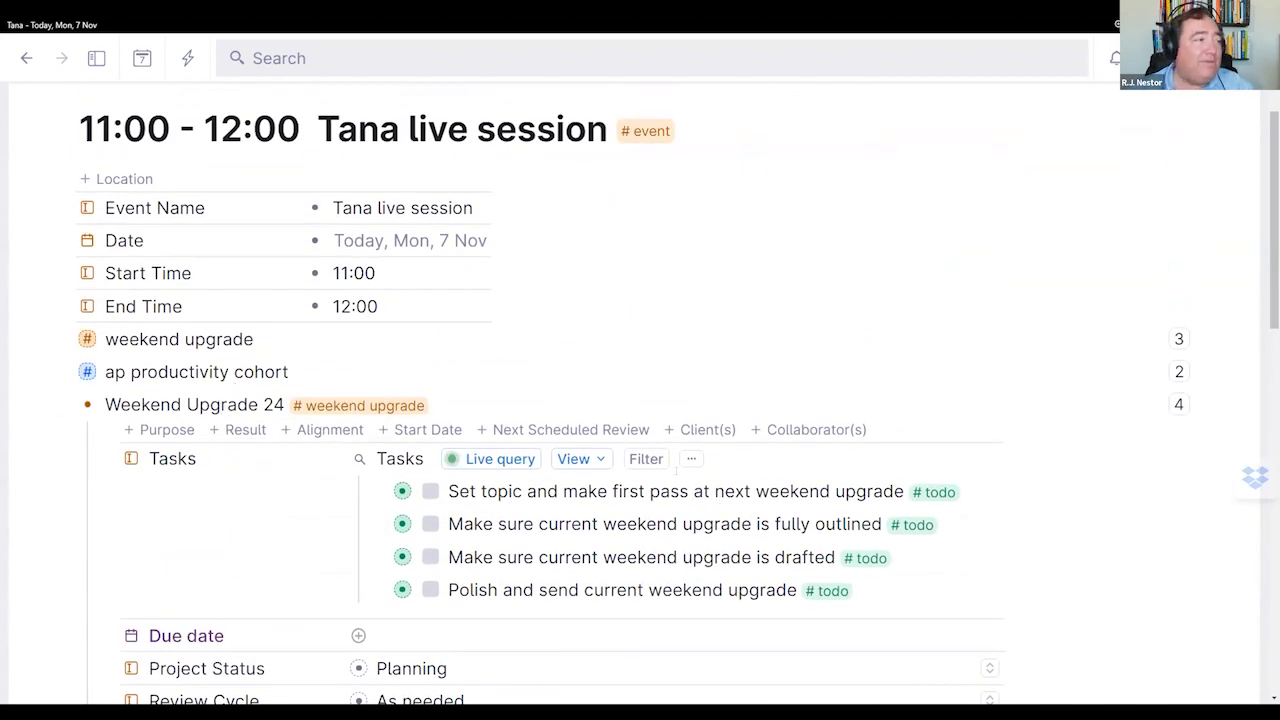
key("Escape")
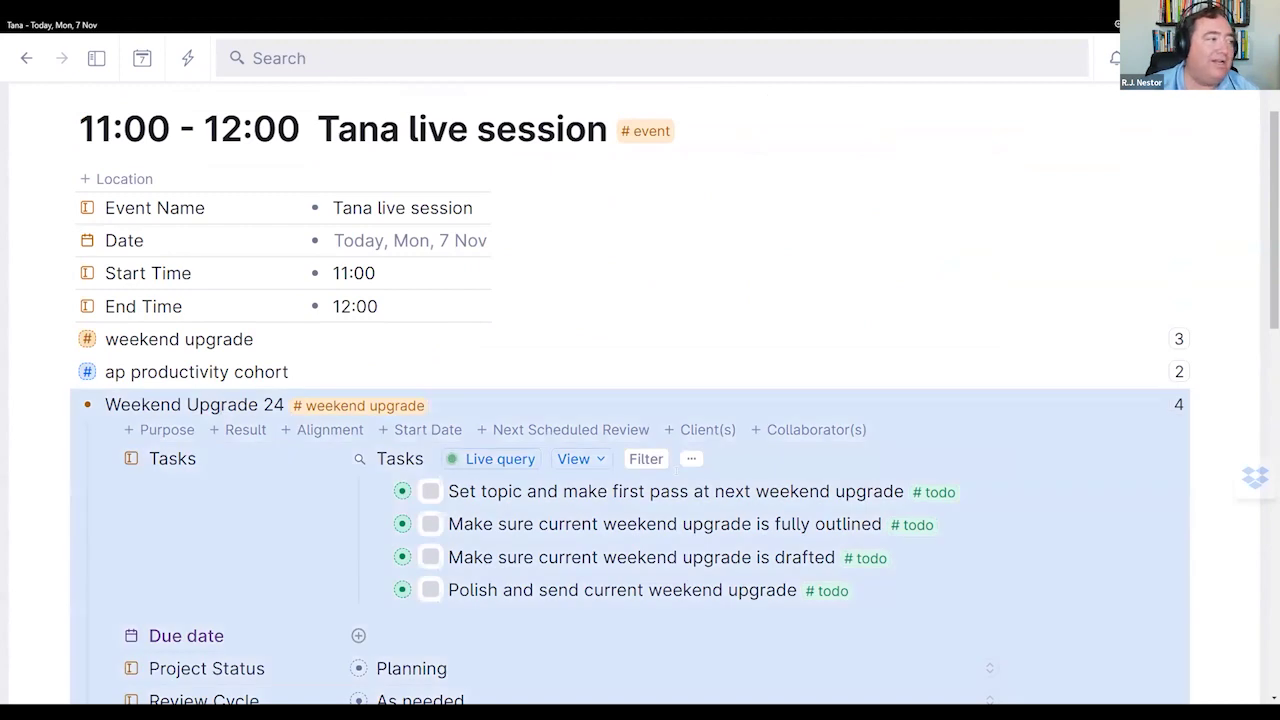
key("Delete")
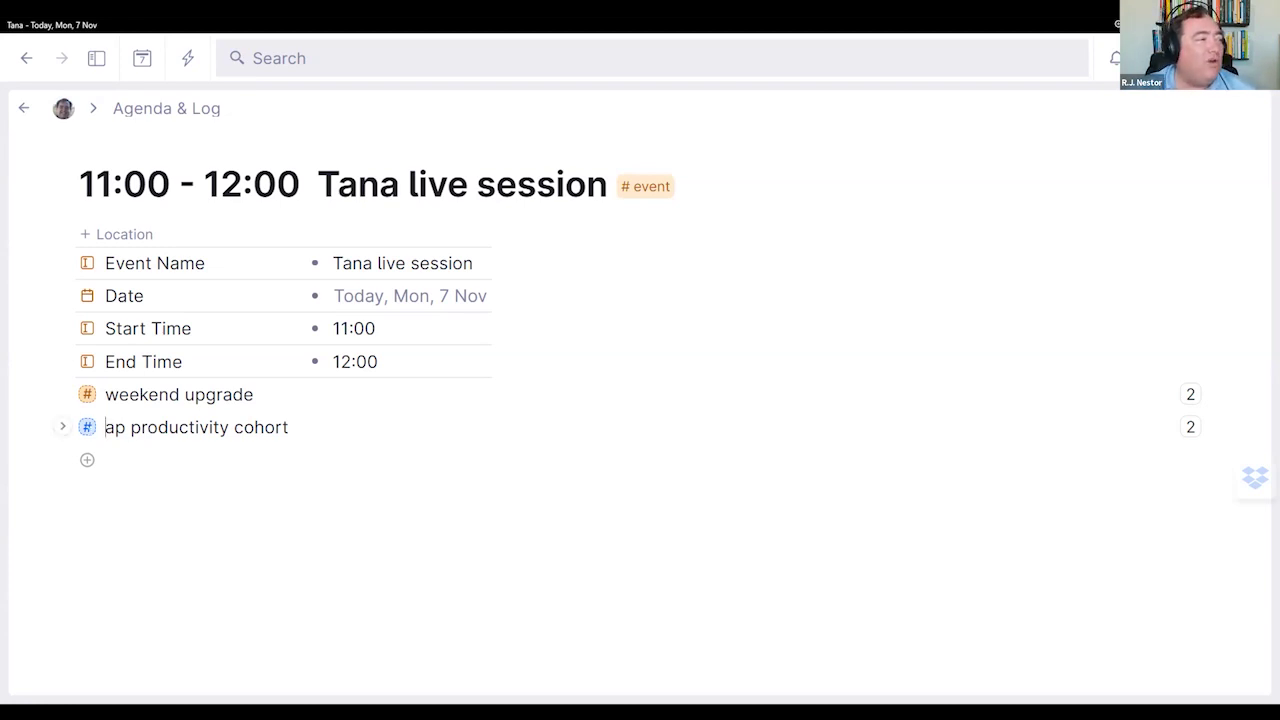
Step: Open the ap productivity cohort tag settings to examine the Template Tasks in its default content, and return to the Tana live session event
left_click(87, 427)
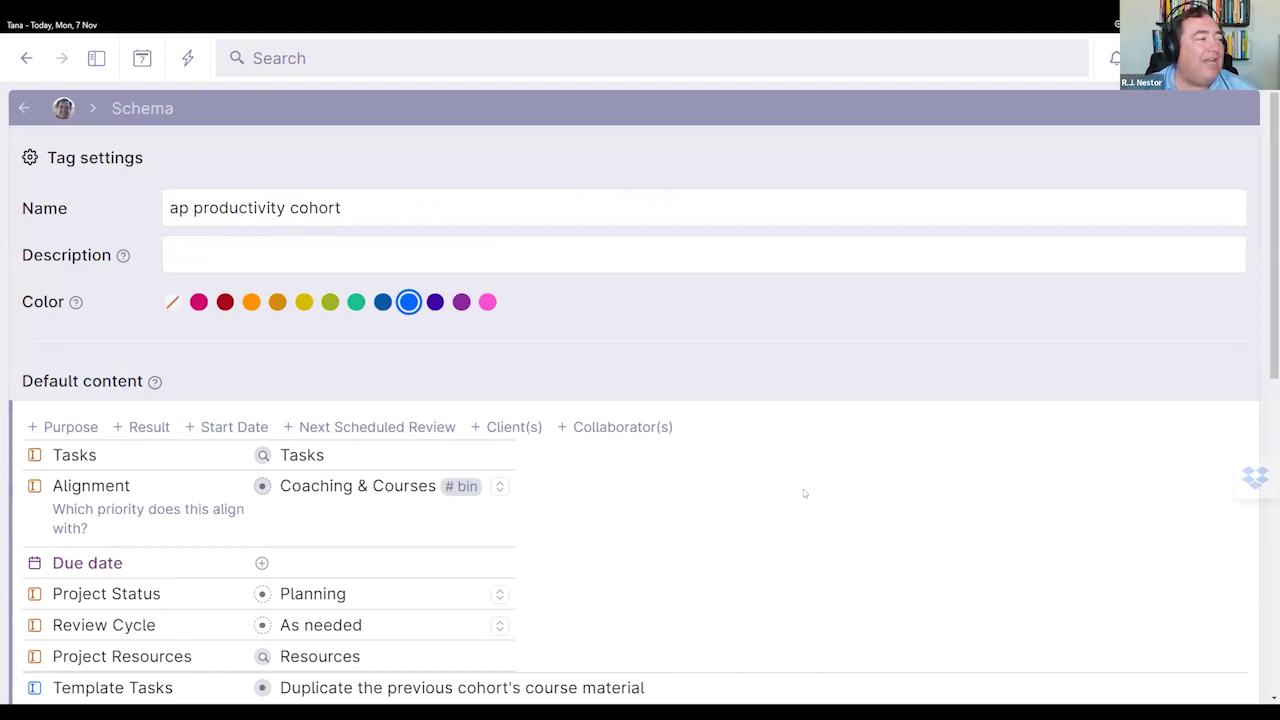
scroll(803, 489, "down", 5)
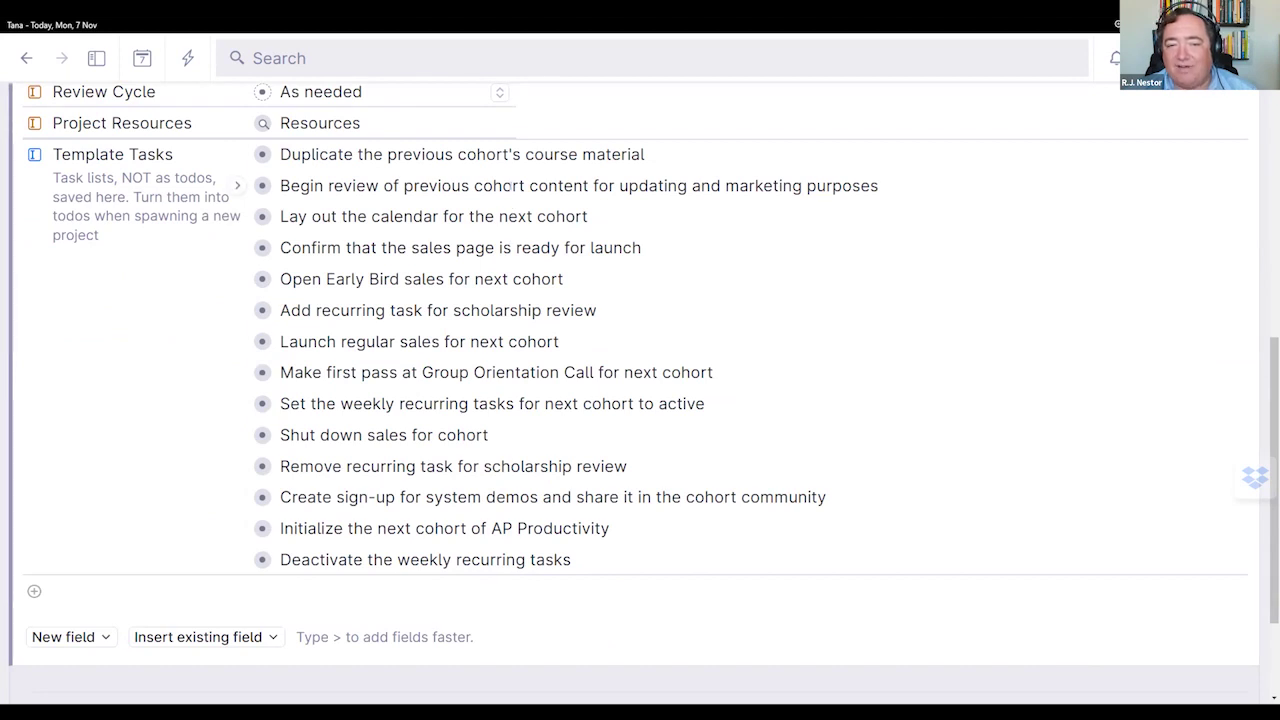
left_click_drag(487, 154, 280, 310)
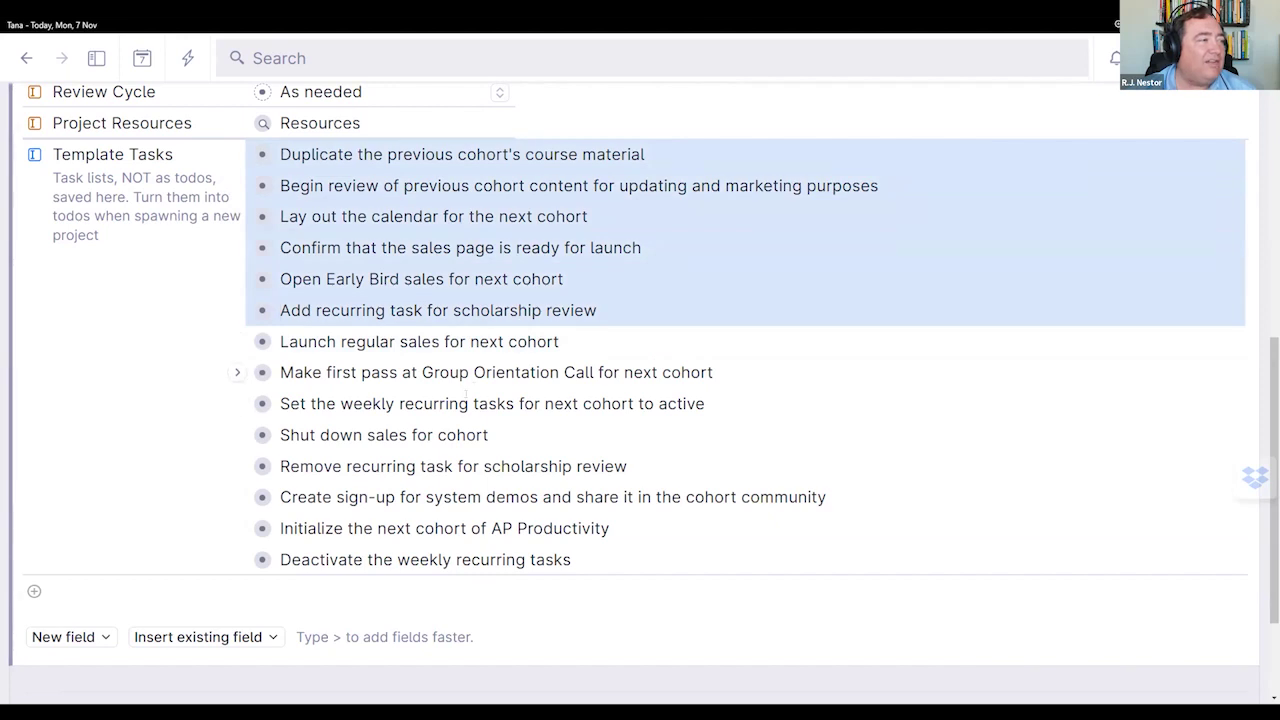
left_click_drag(428, 434, 421, 466)
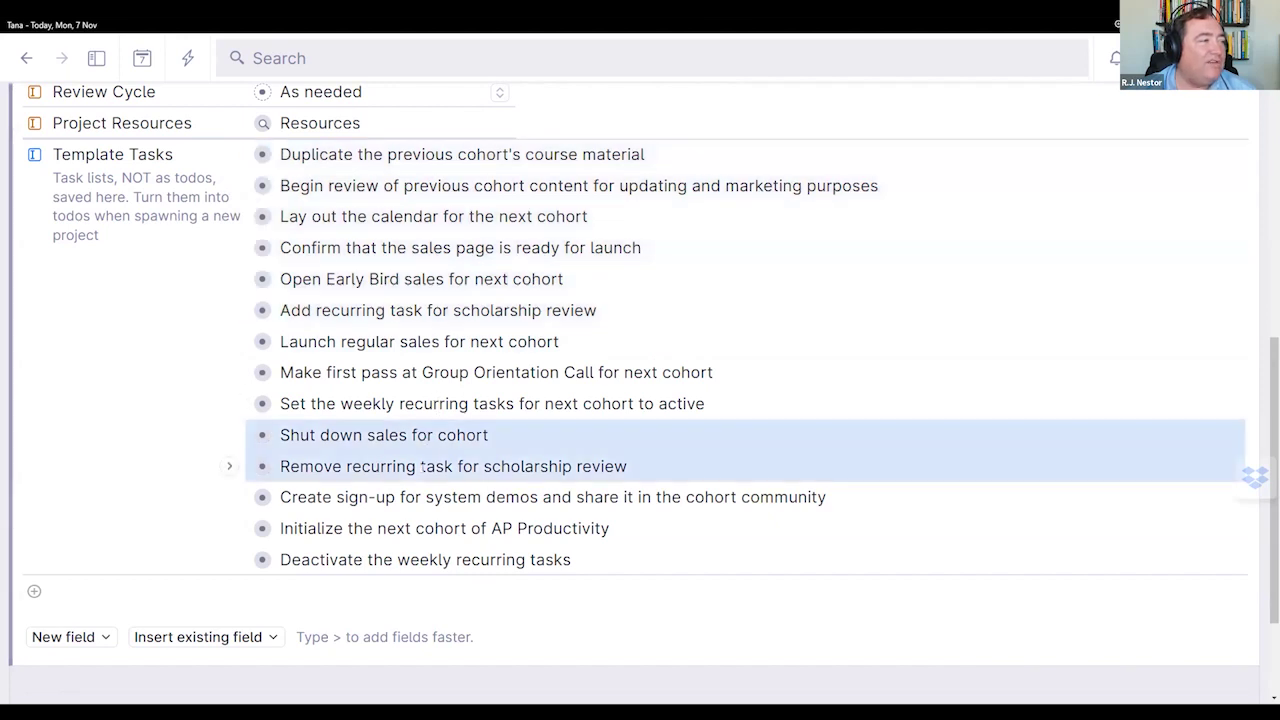
left_click_drag(282, 559, 777, 497)
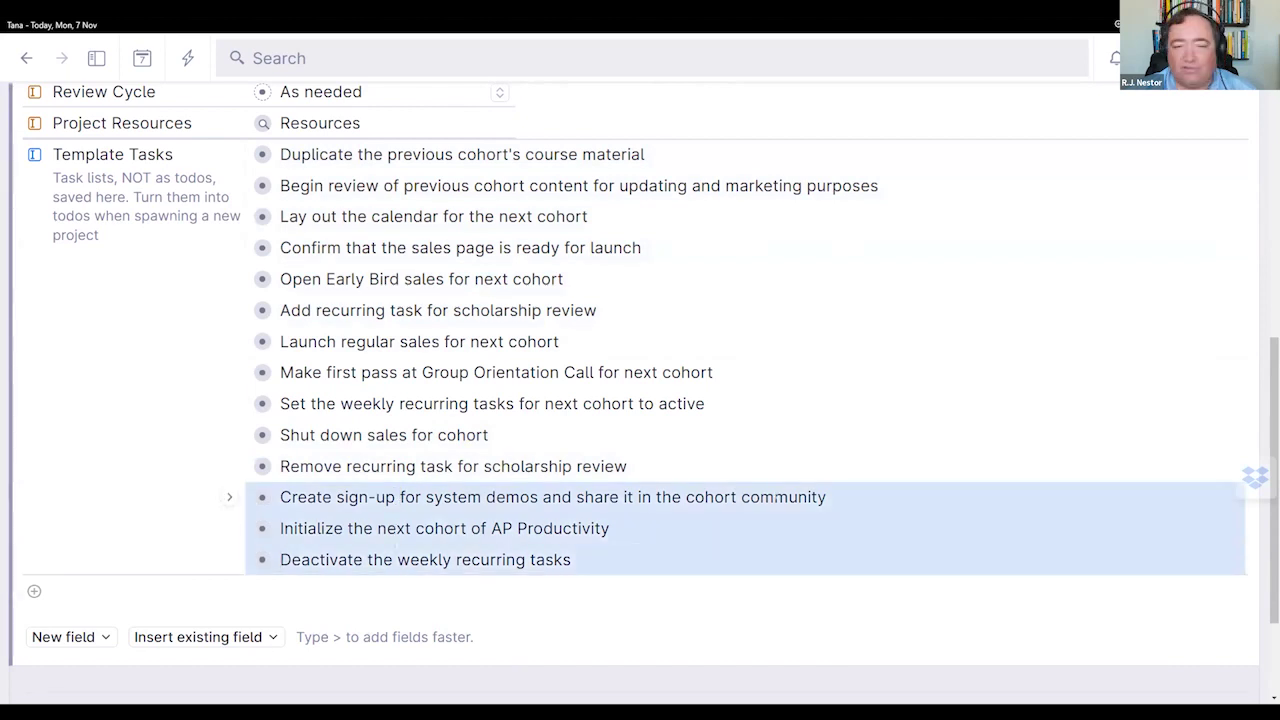
scroll(777, 497, "up", 3)
scroll(775, 493, "up", 4)
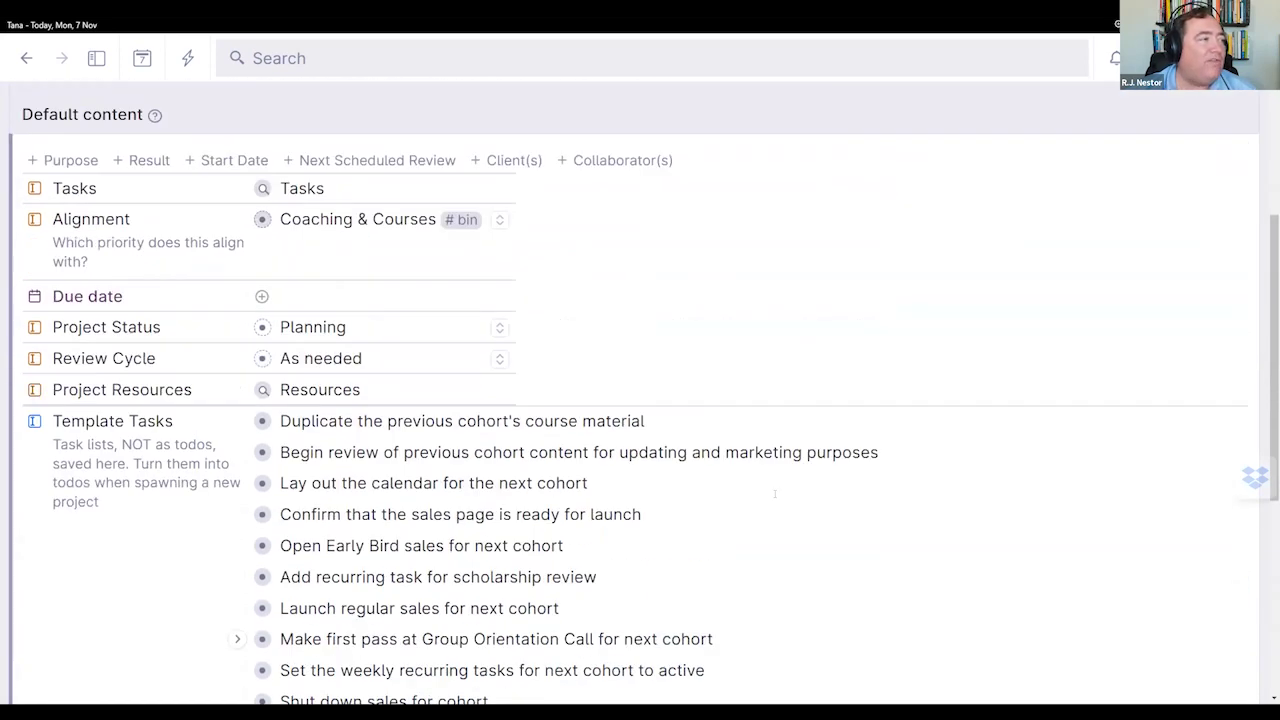
scroll(775, 493, "up", 3)
scroll(774, 496, "down", 2)
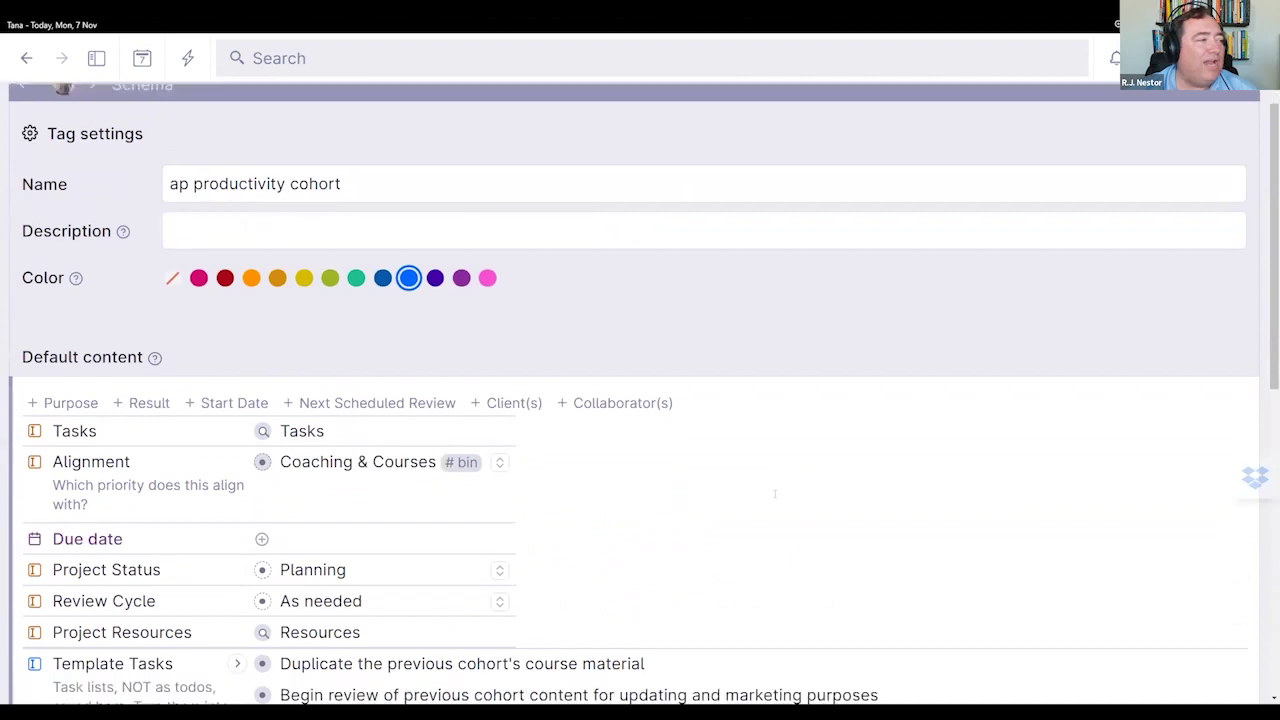
scroll(774, 496, "up", 2)
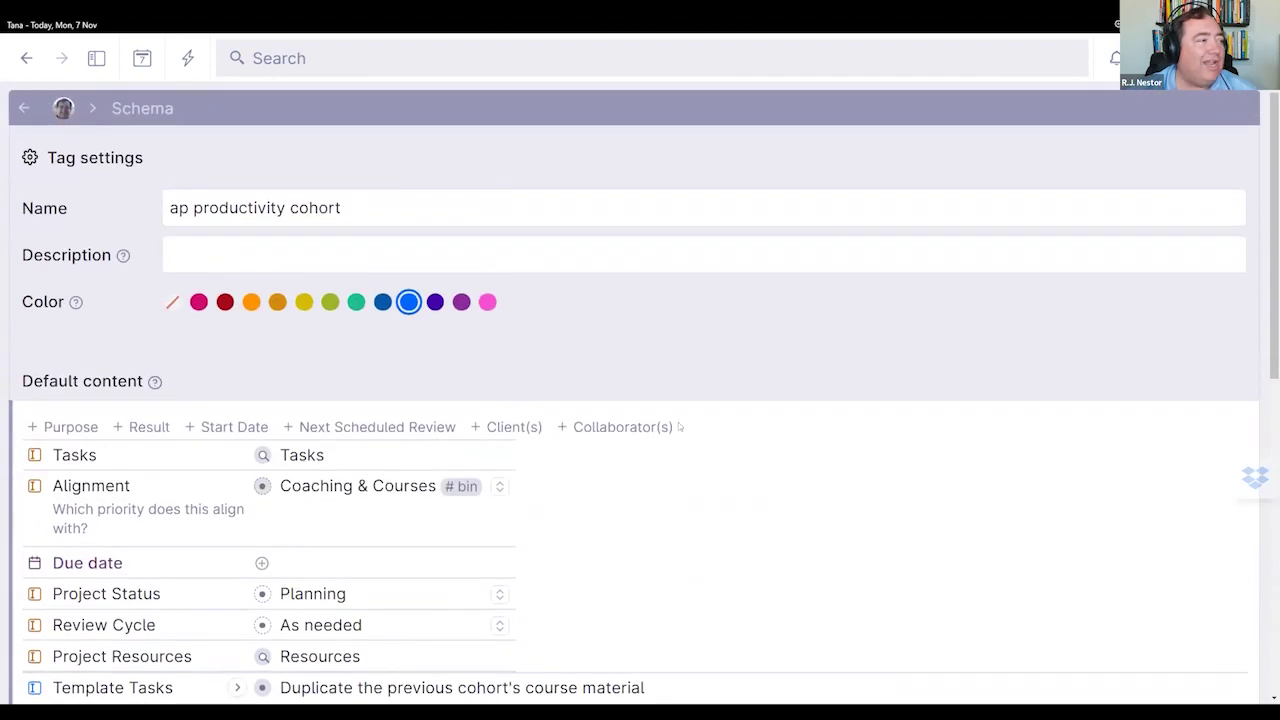
left_click(20, 107)
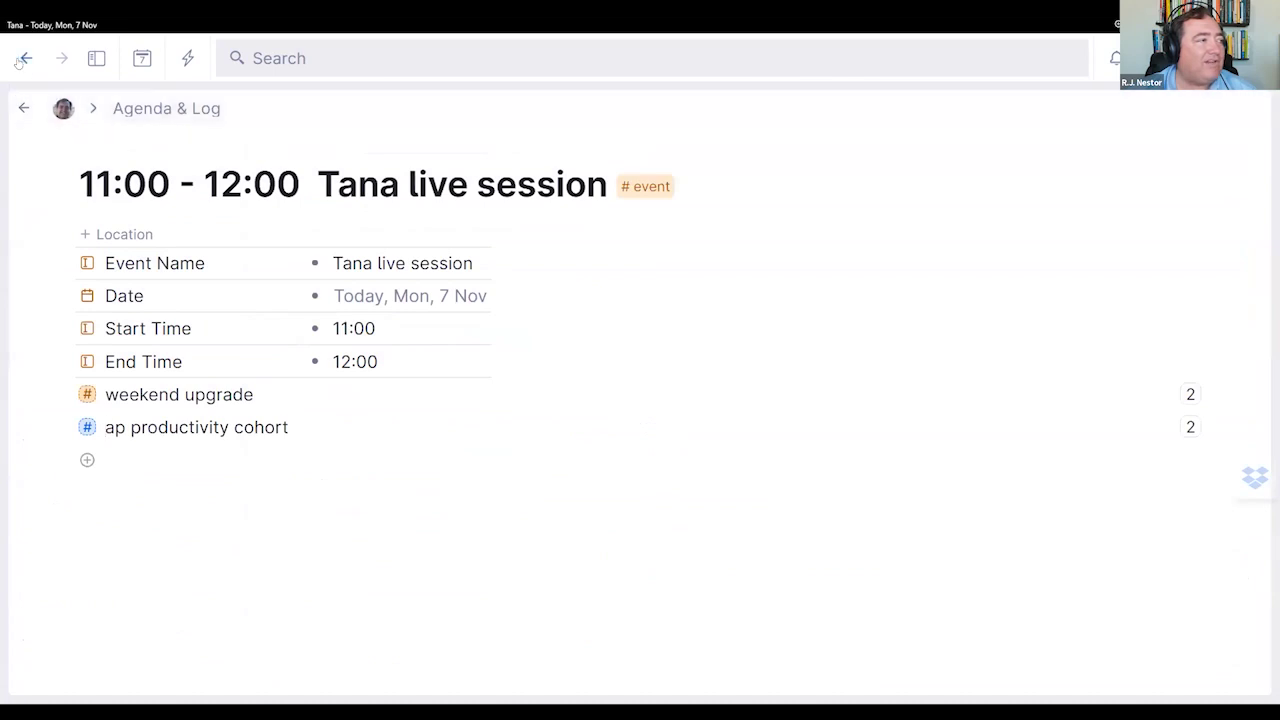
left_click(22, 59)
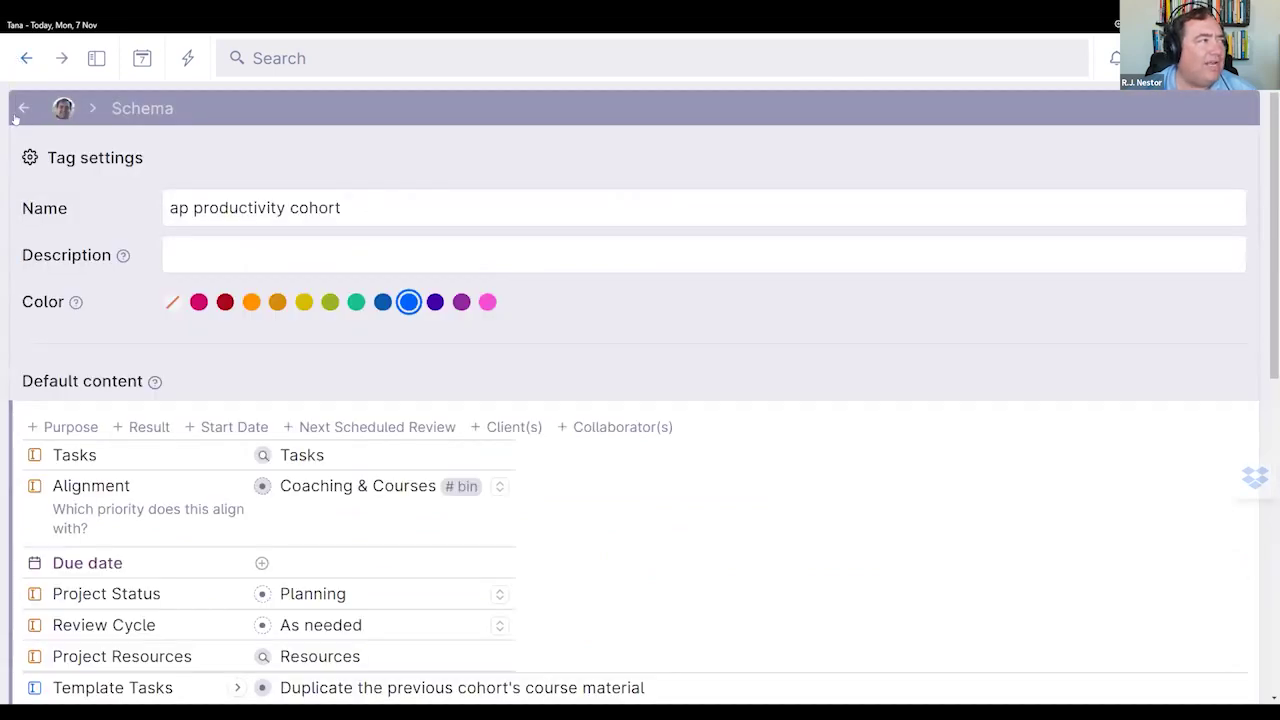
left_click(20, 107)
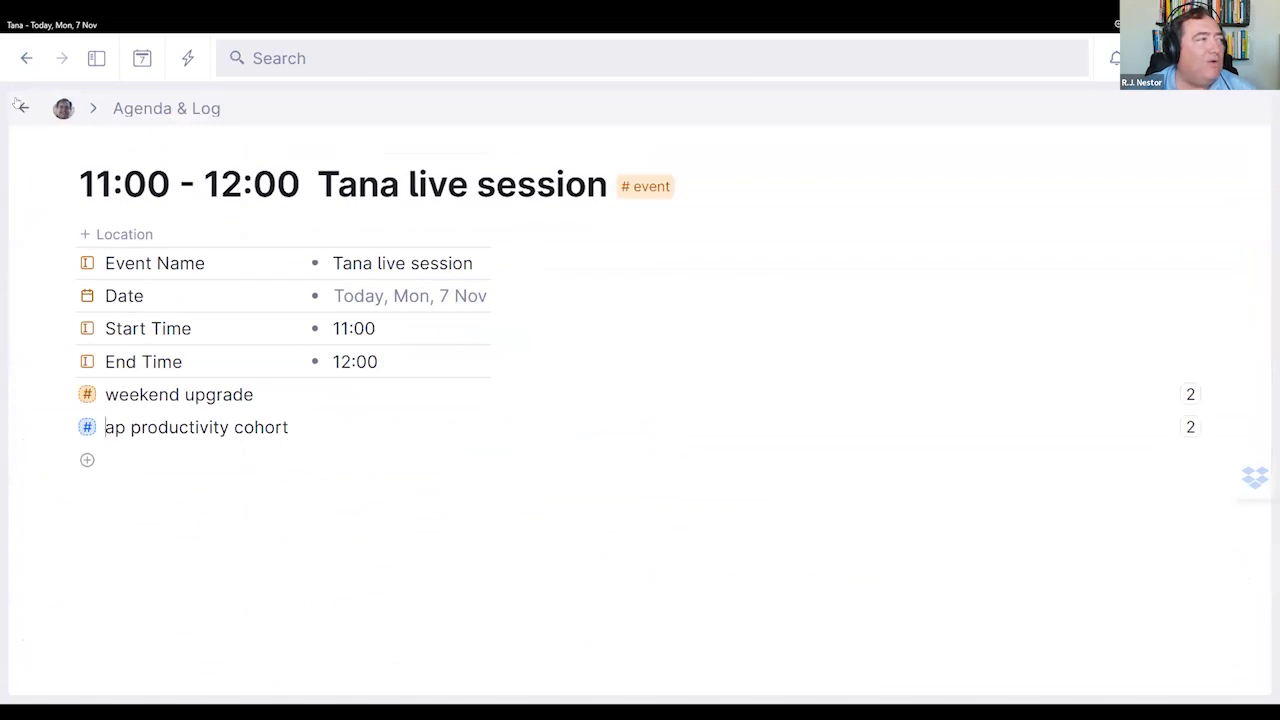
Step: Find and open the Cohort Seven project through search, and reveal its Template Tasks field
key("ctrl+s")
type("cohort 7")
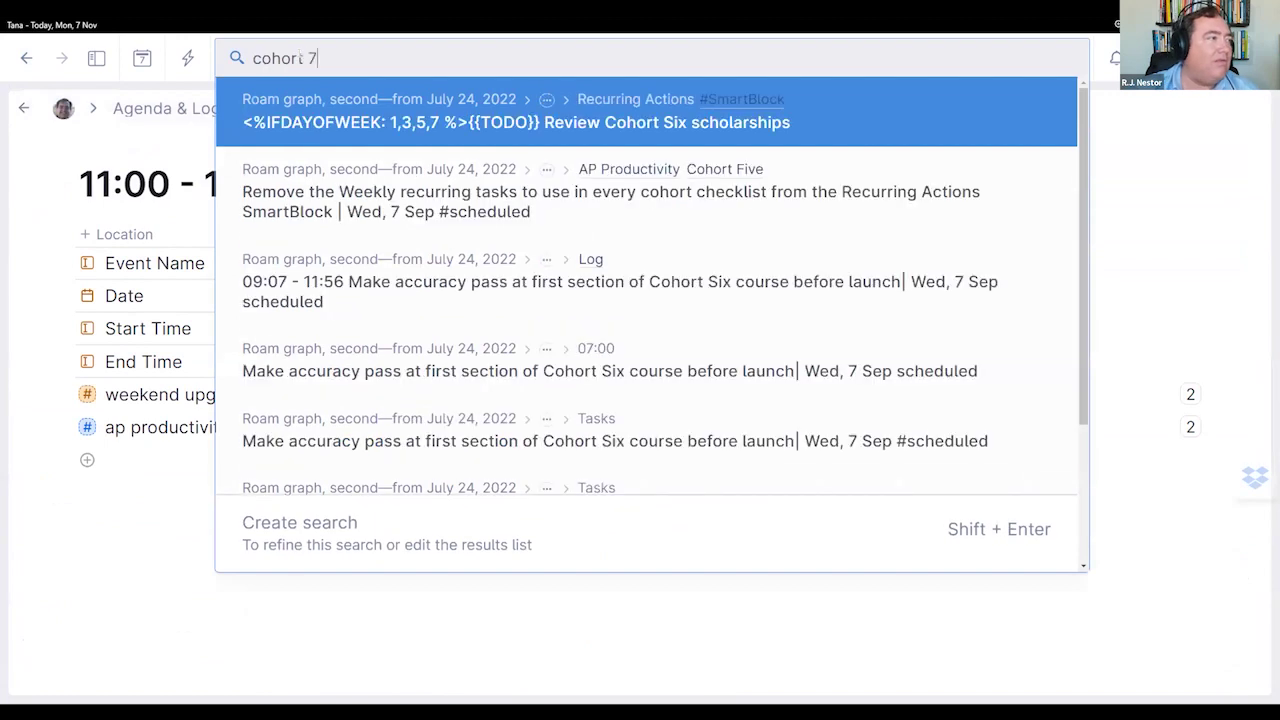
scroll(444, 235, "down", 3)
scroll(444, 235, "up", 2)
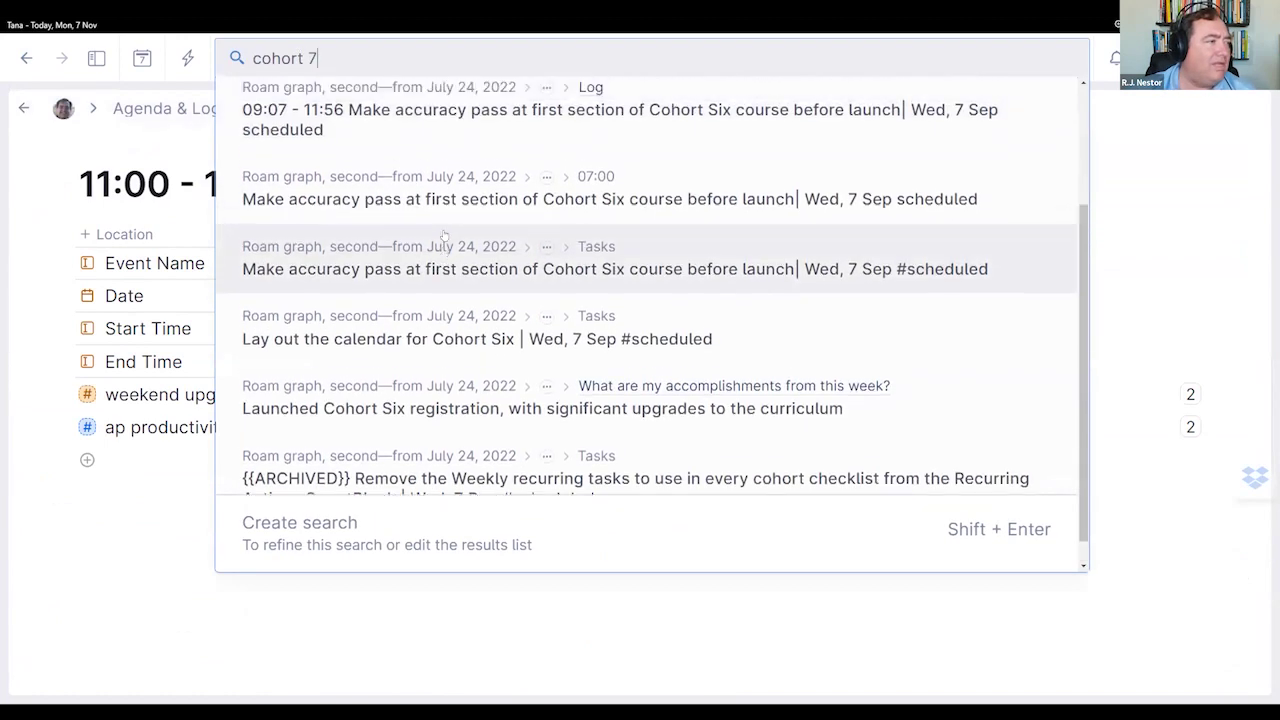
key("BackSpace")
type("seve")
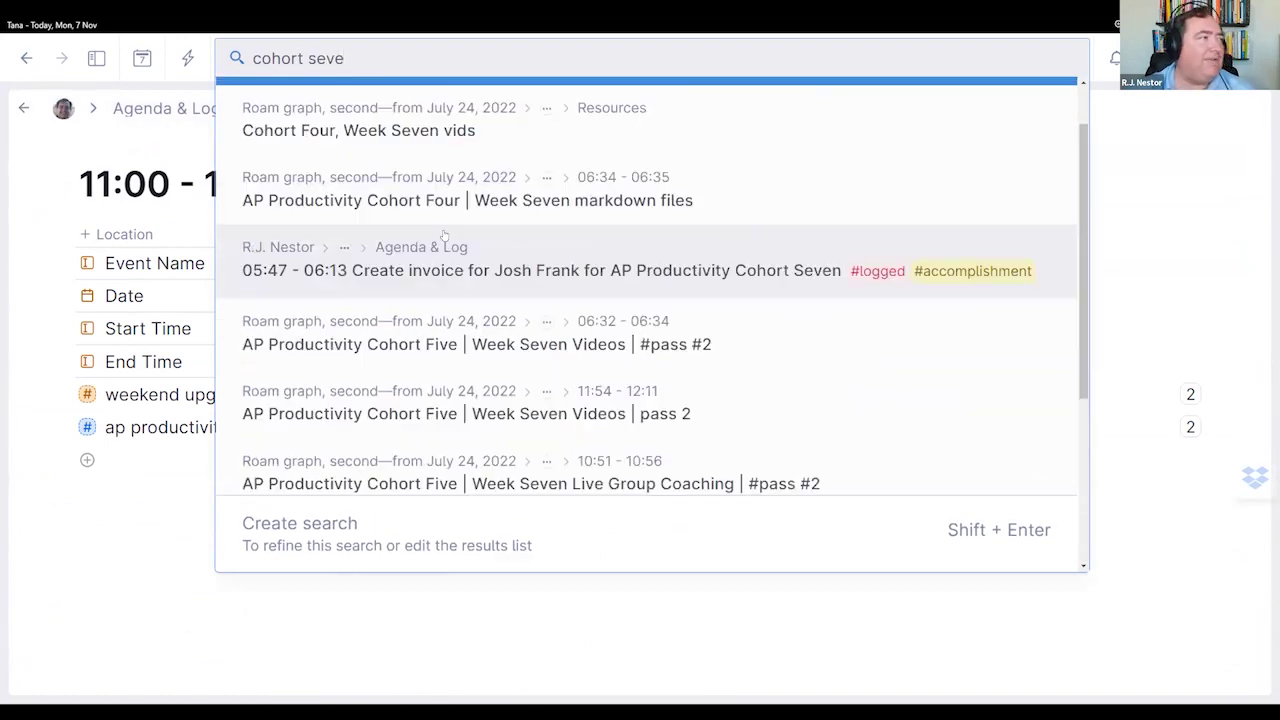
left_click(569, 103)
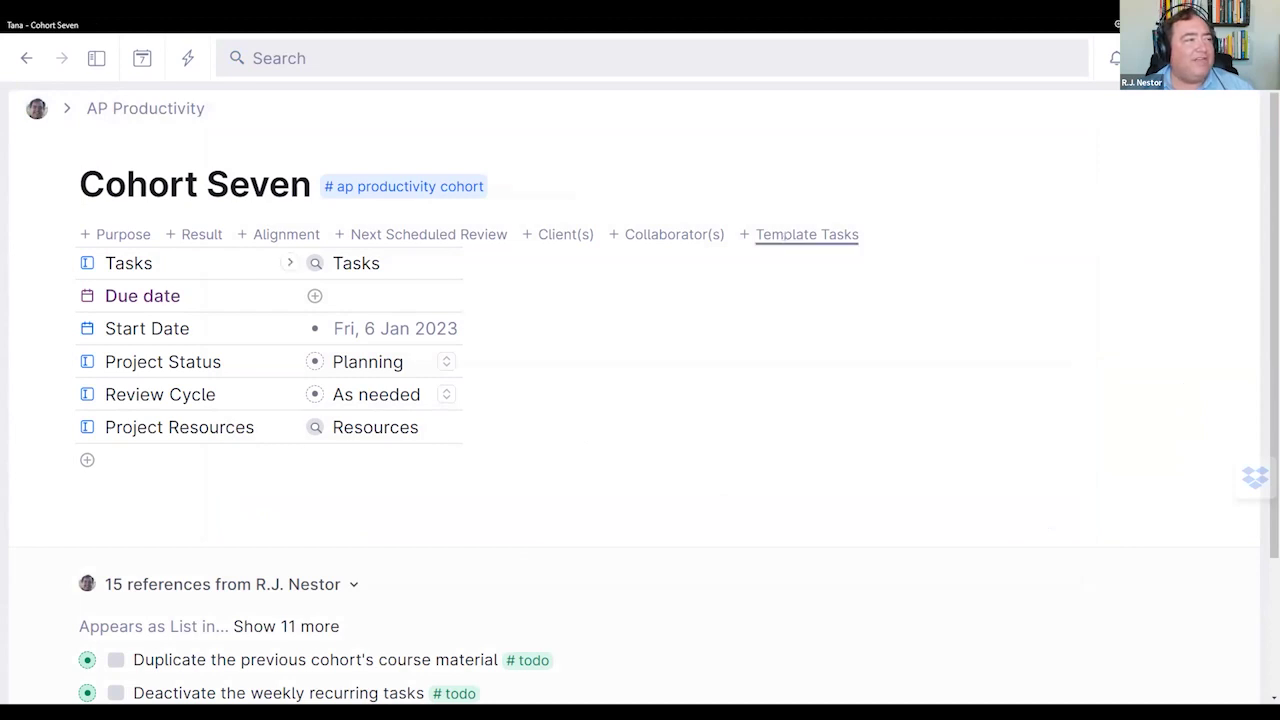
left_click(784, 237)
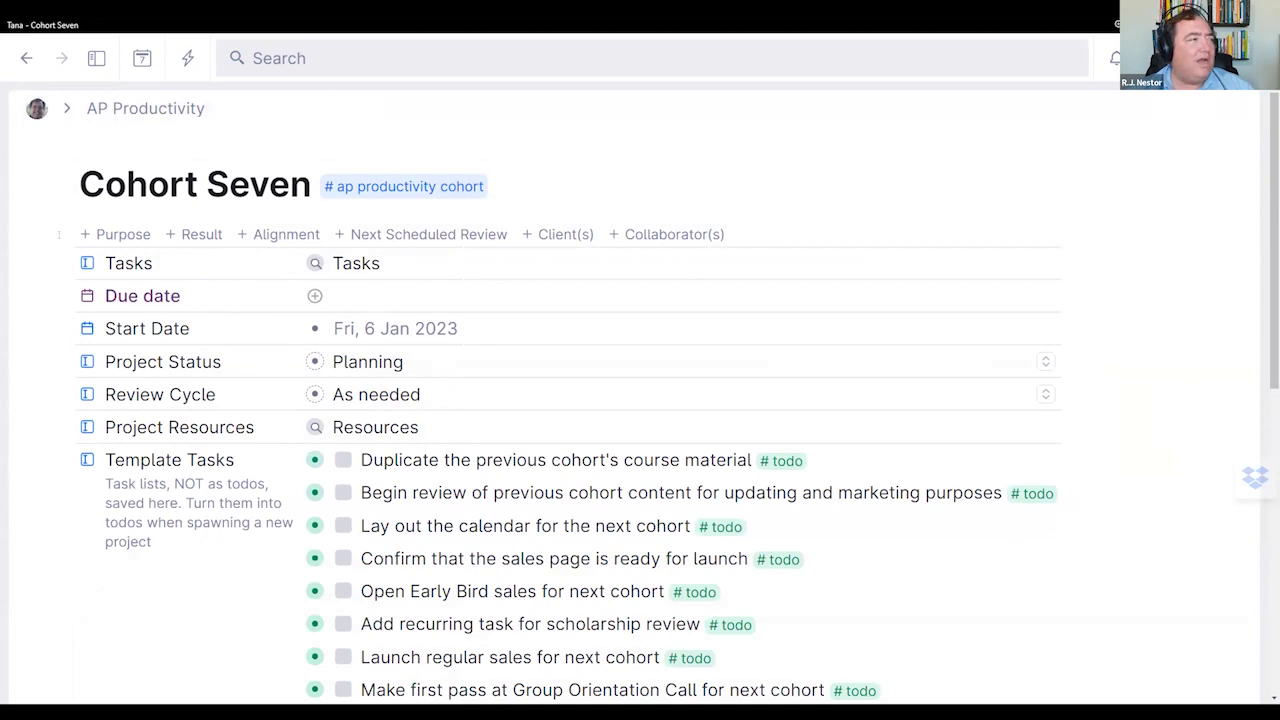
Step: Expand the Tasks query of Cohort Seven and review the todos it collects
left_click(288, 262)
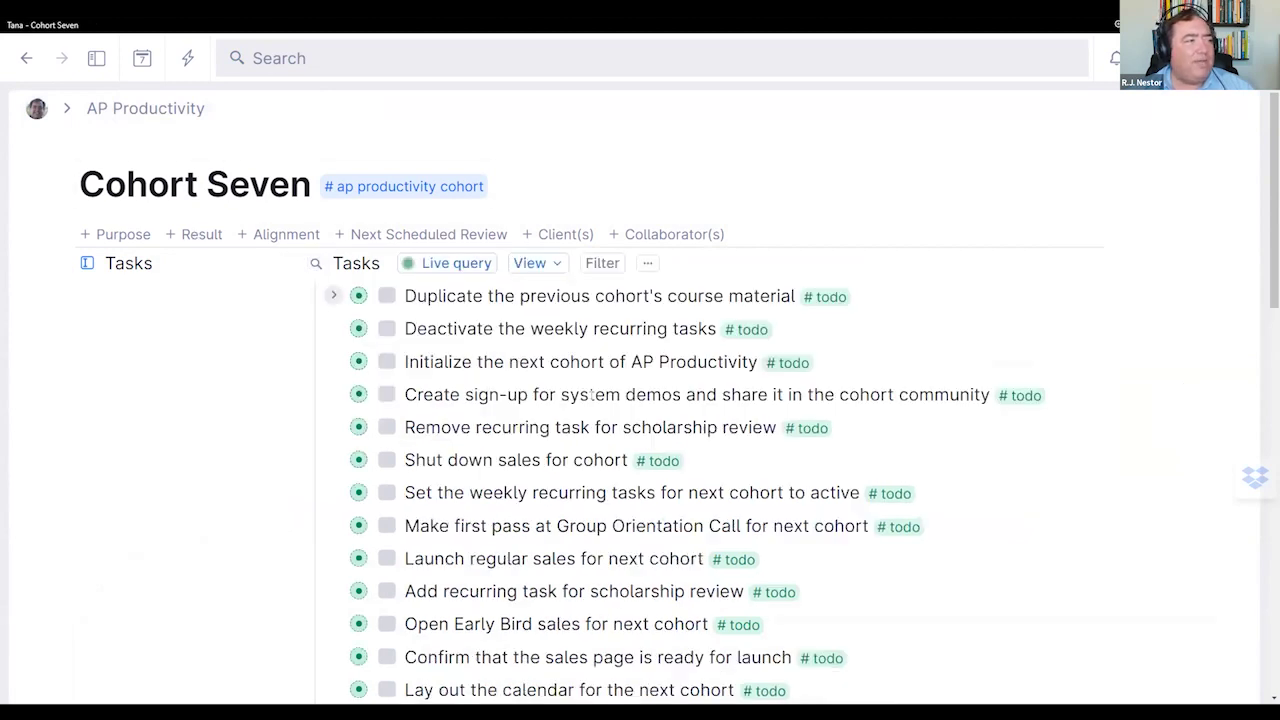
scroll(592, 394, "down", 3)
scroll(595, 394, "up", 2)
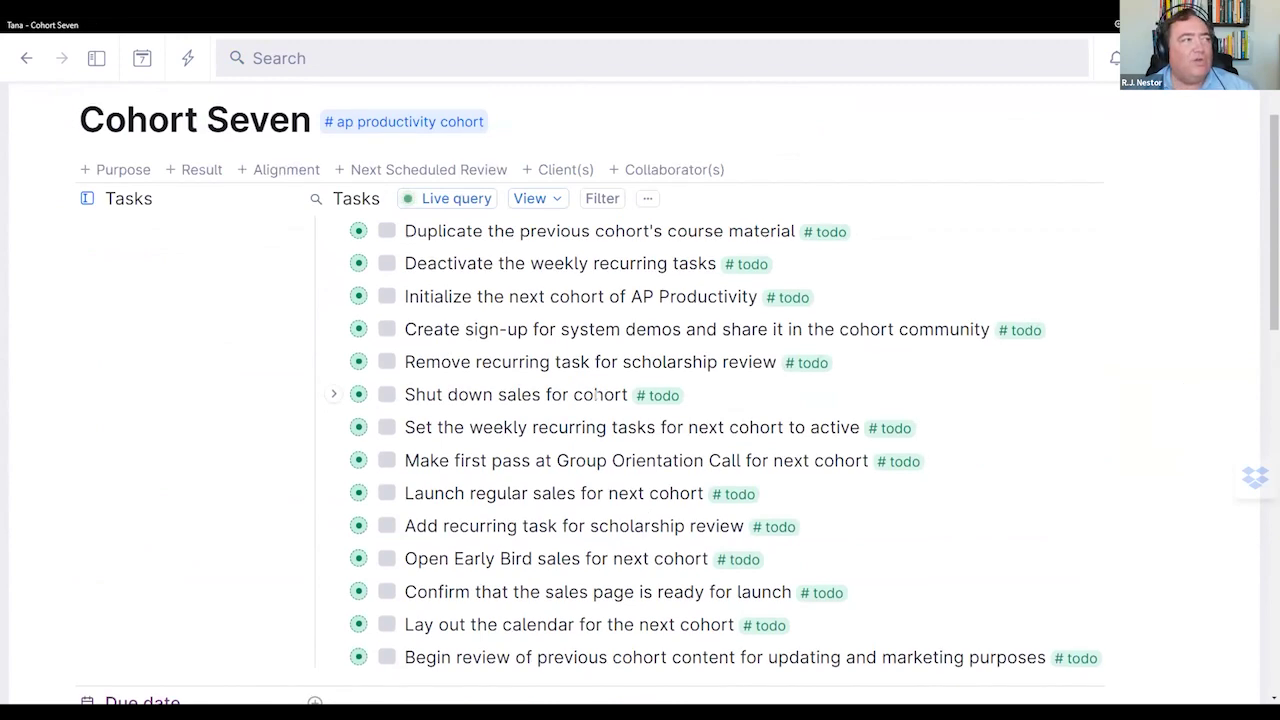
scroll(597, 393, "up", 1)
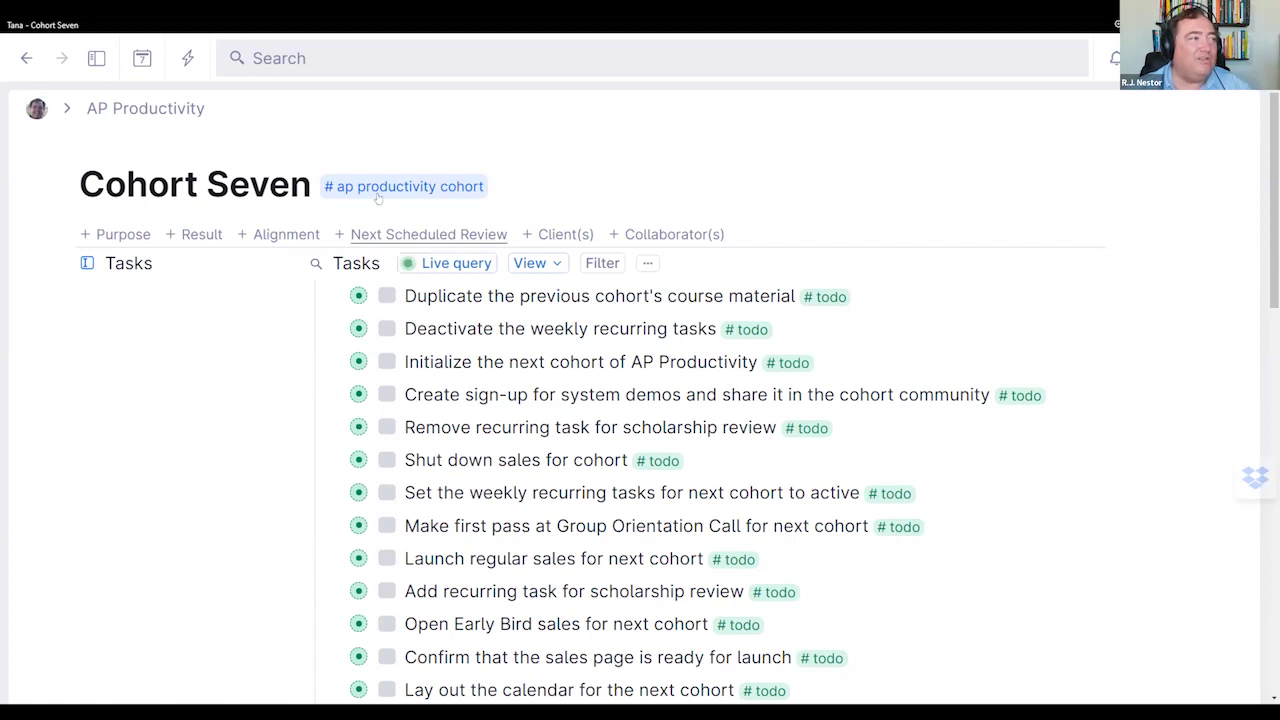
Step: Add a node "New task for cohort 7" tagged #todo below Cohort Seven's fields, and expand its fields down to List
scroll(383, 183, "down", 10)
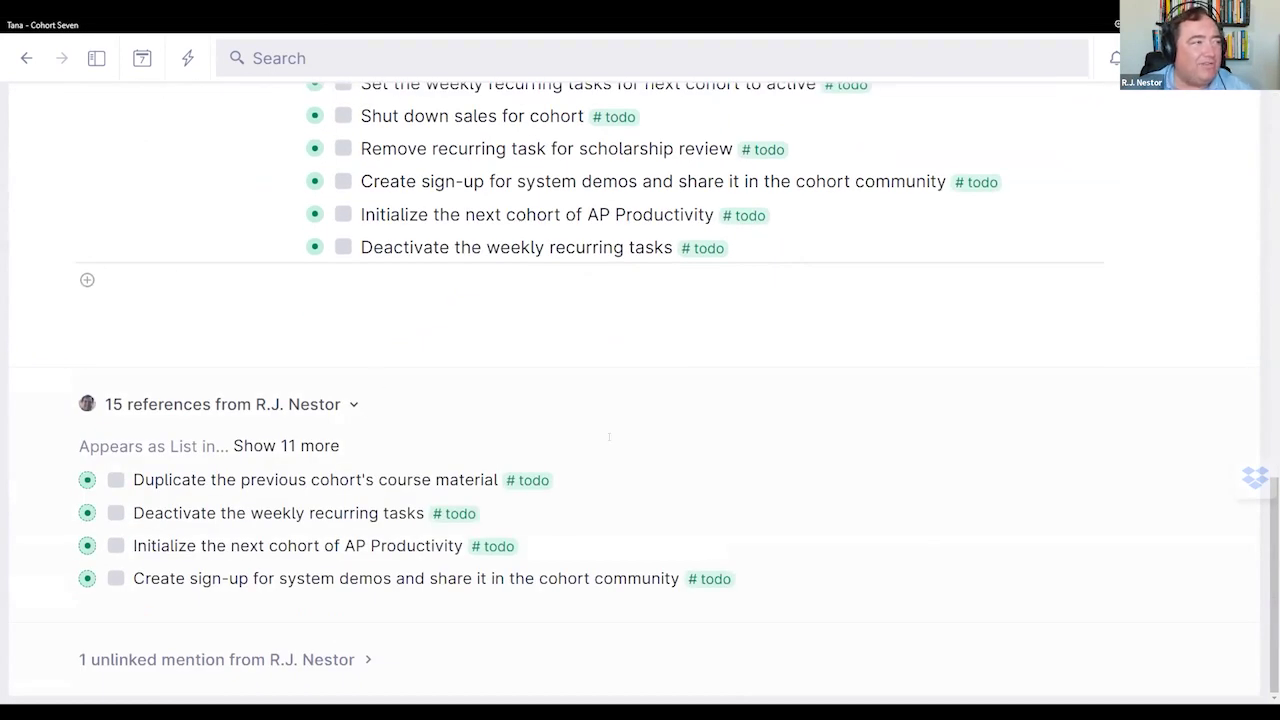
type("New t")
key("BackSpace")
type("w t")
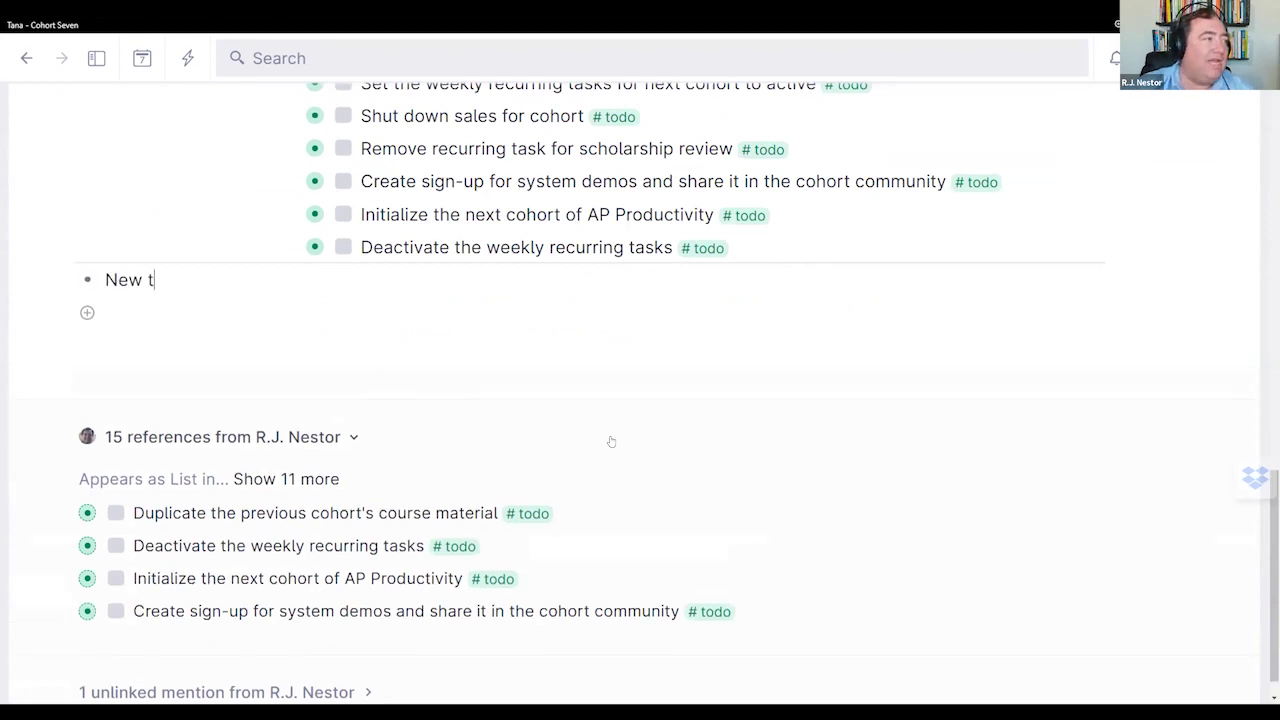
type("ask for cohort ")
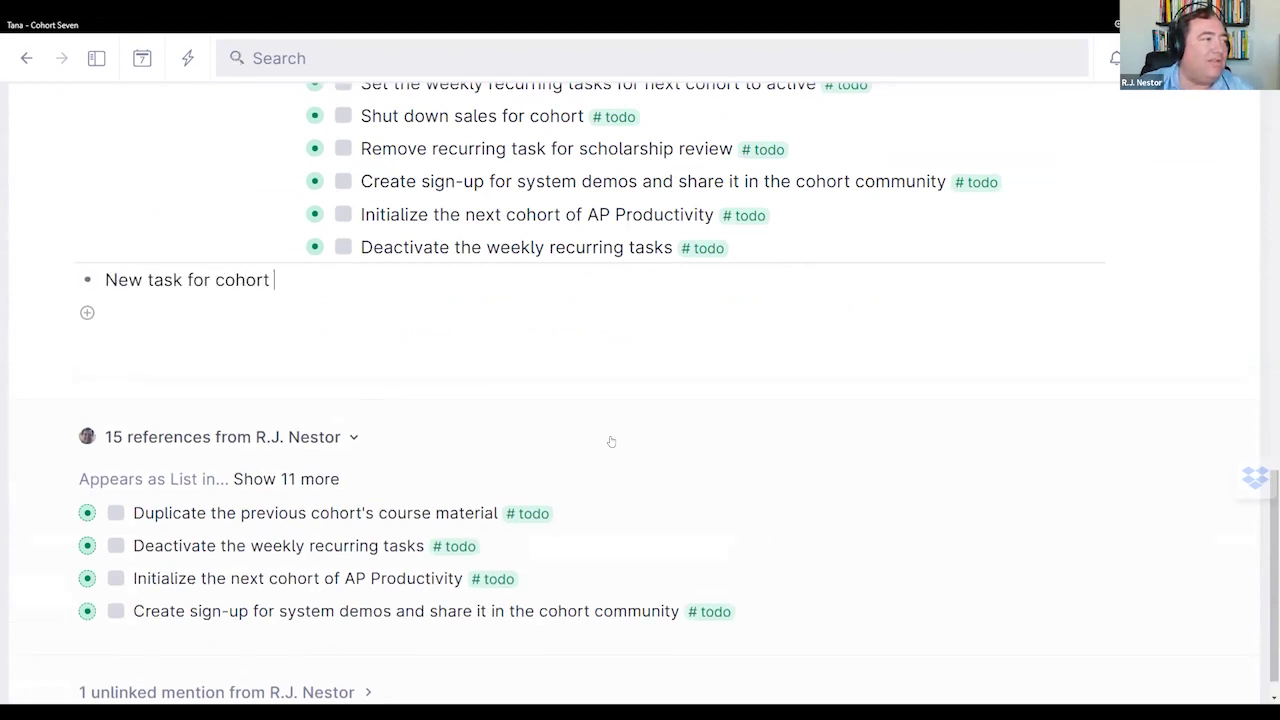
type("7 # to")
key("Return")
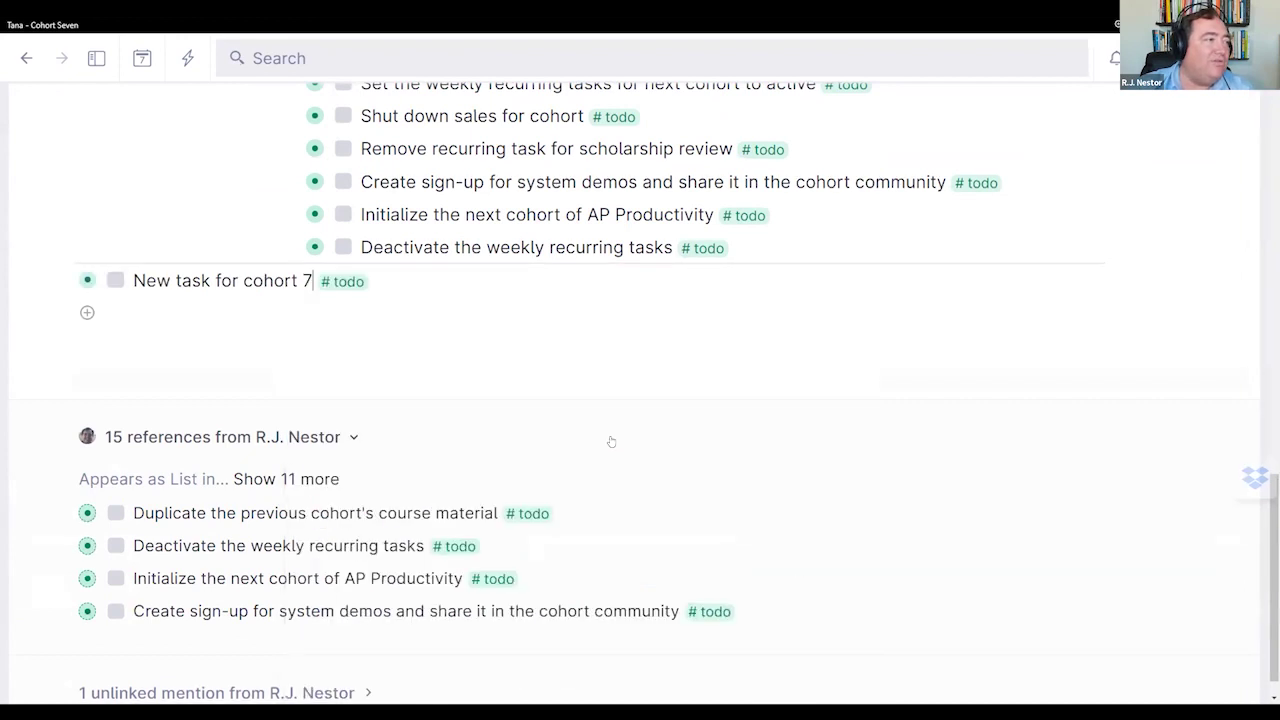
key("Down")
key("Down")
key("Down")
key("Down")
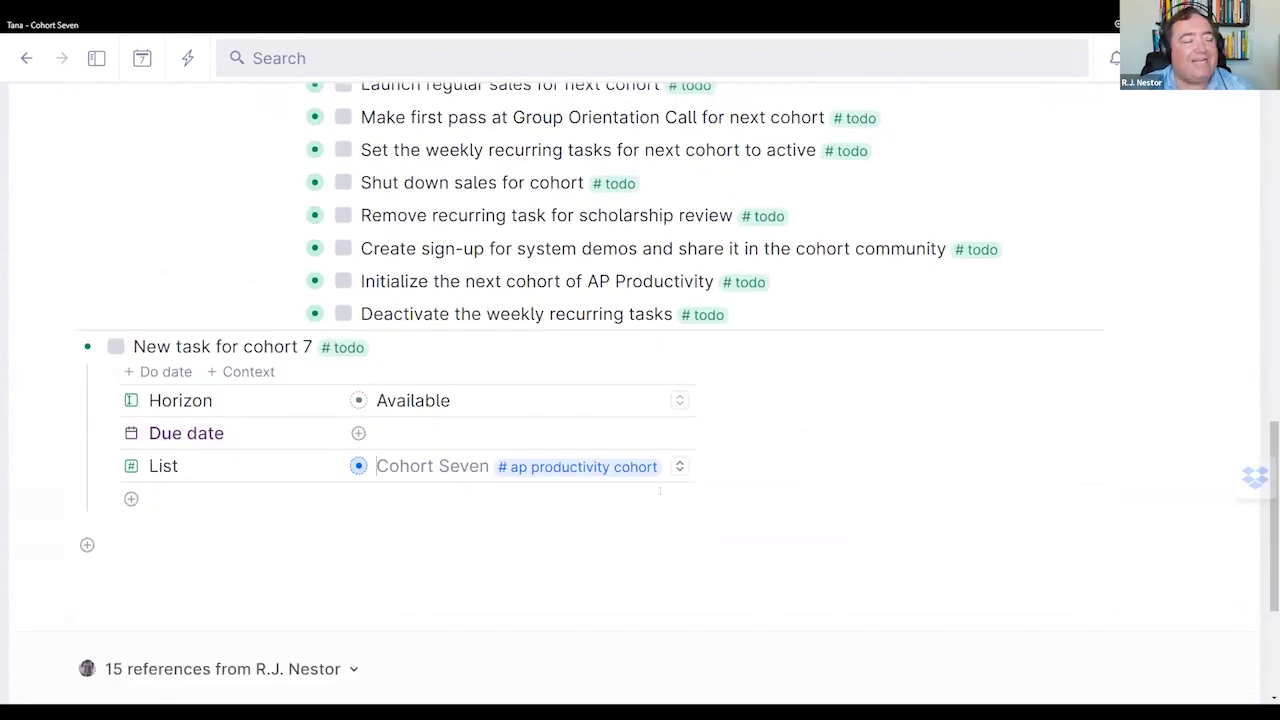
Step: Clear the List field of "New task for cohort 7" and set it to Cohort Seven again
left_click(678, 465)
key("Down")
type("coho")
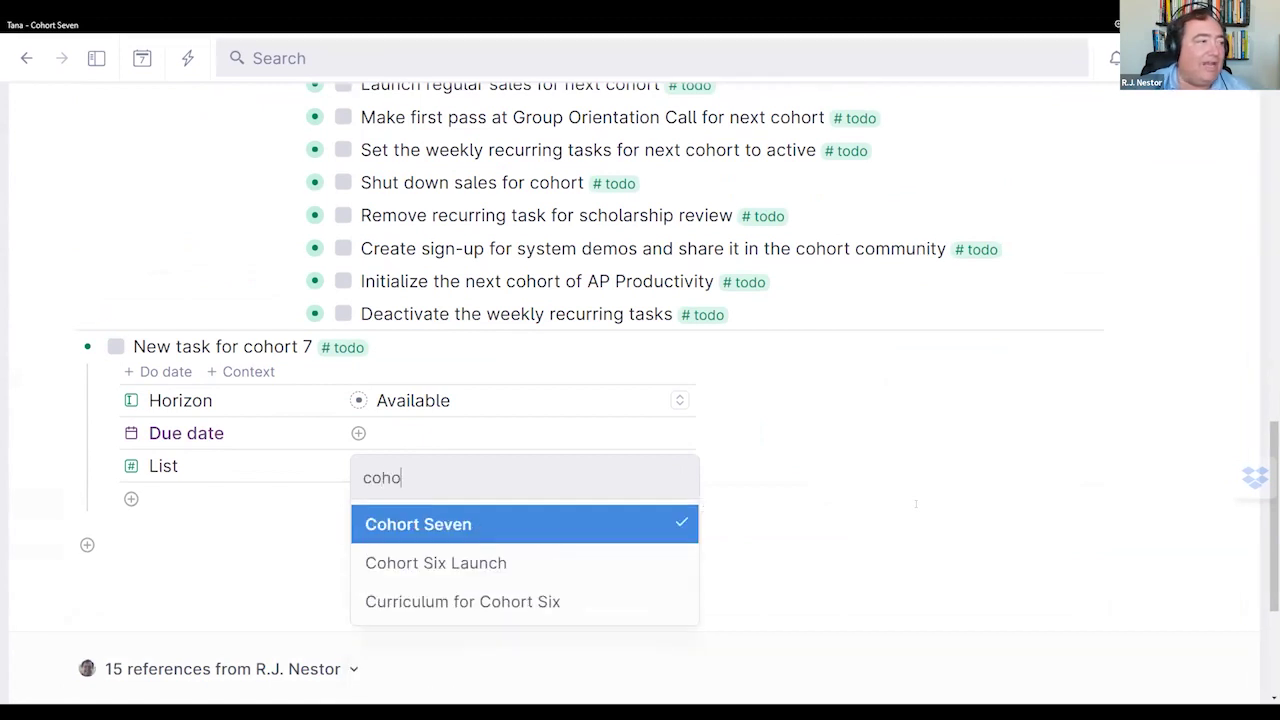
key("Return")
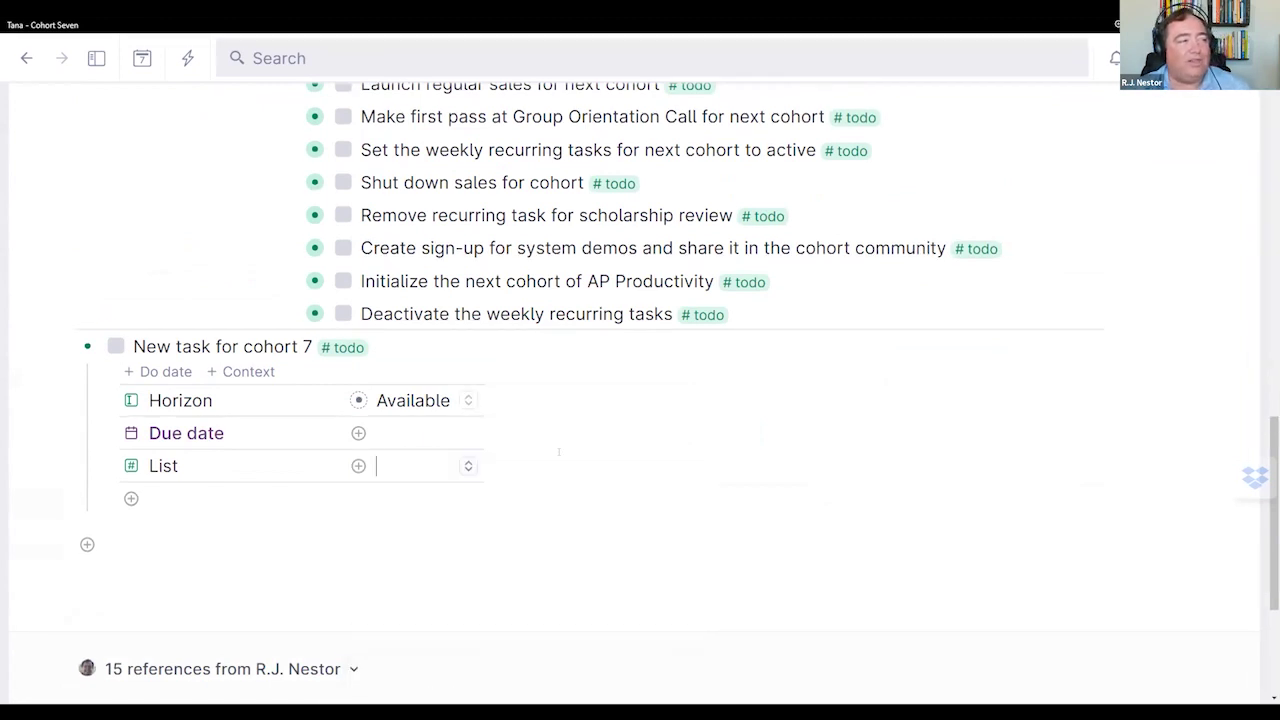
type("coho")
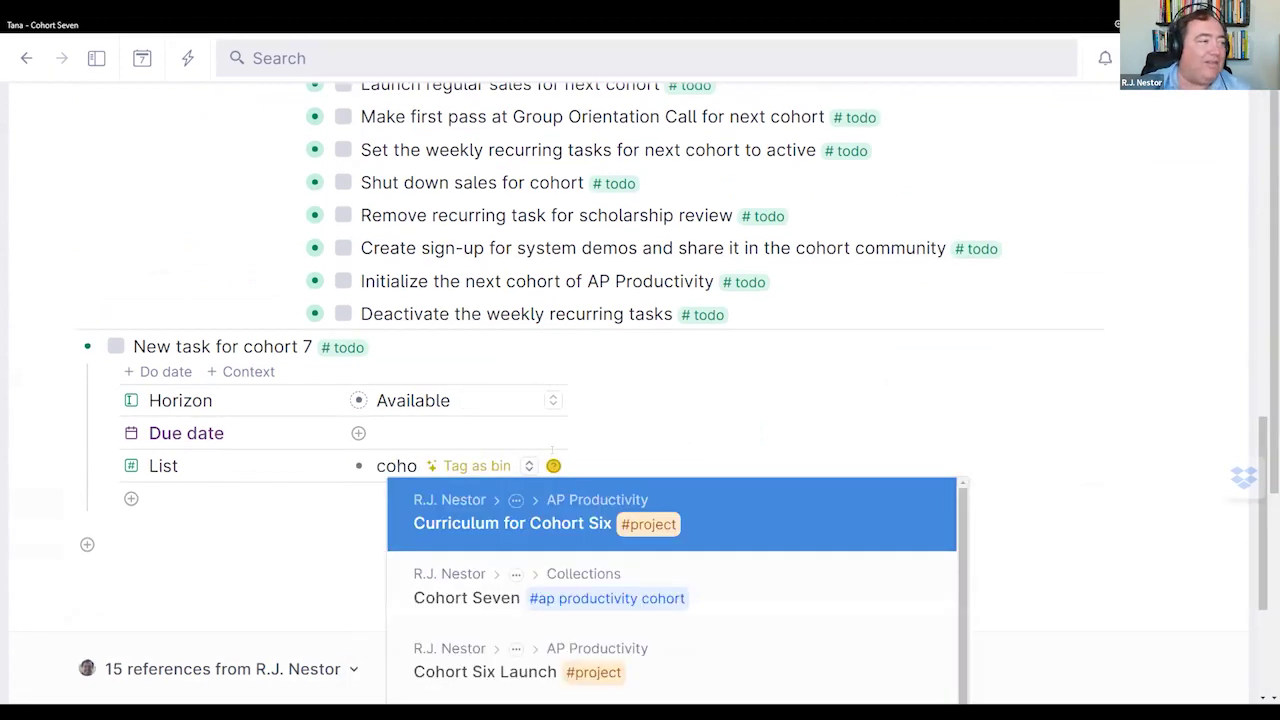
key("Down")
key("Return")
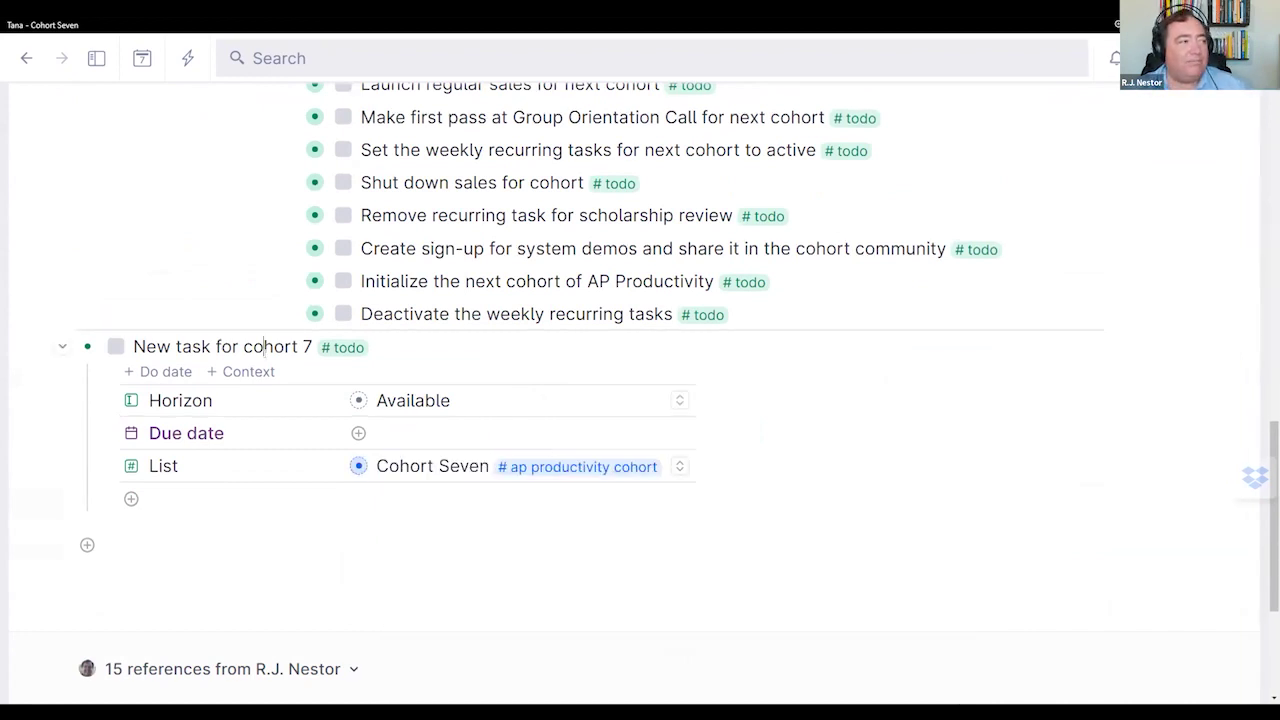
Step: Delete the "New task for cohort 7" todo from Cohort Seven and return to the start of the project page
key("Escape")
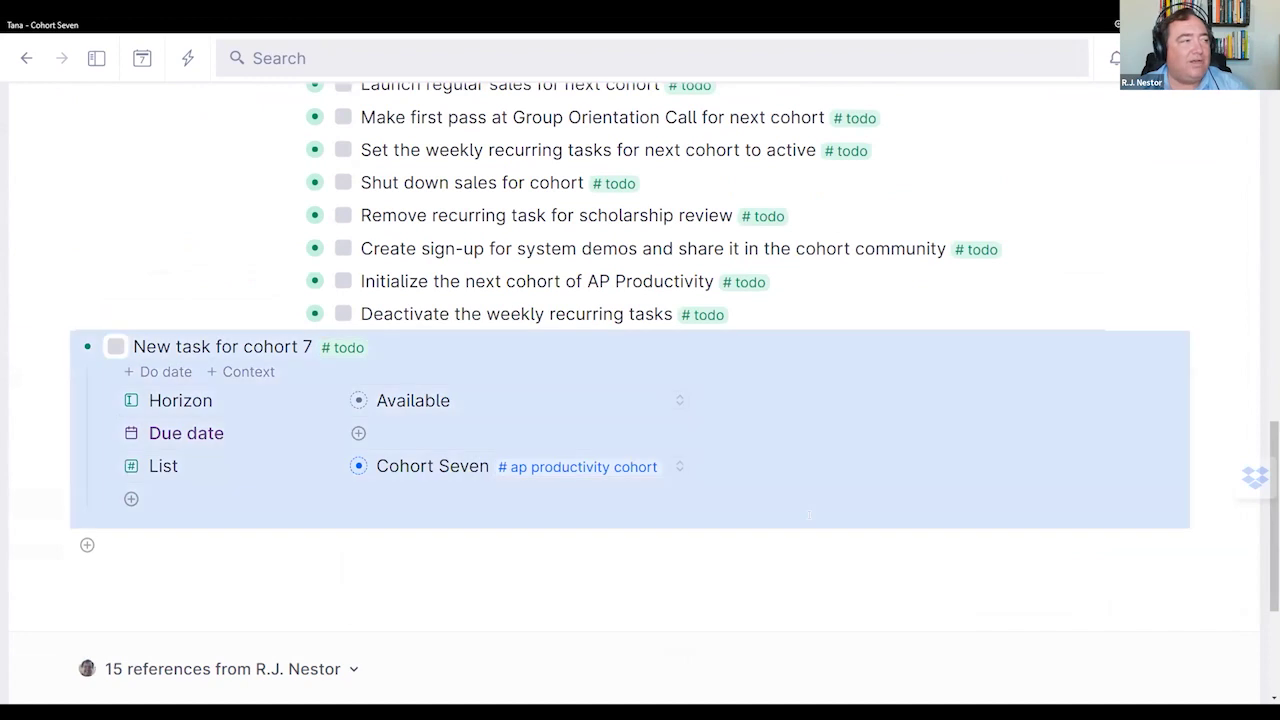
key("Delete")
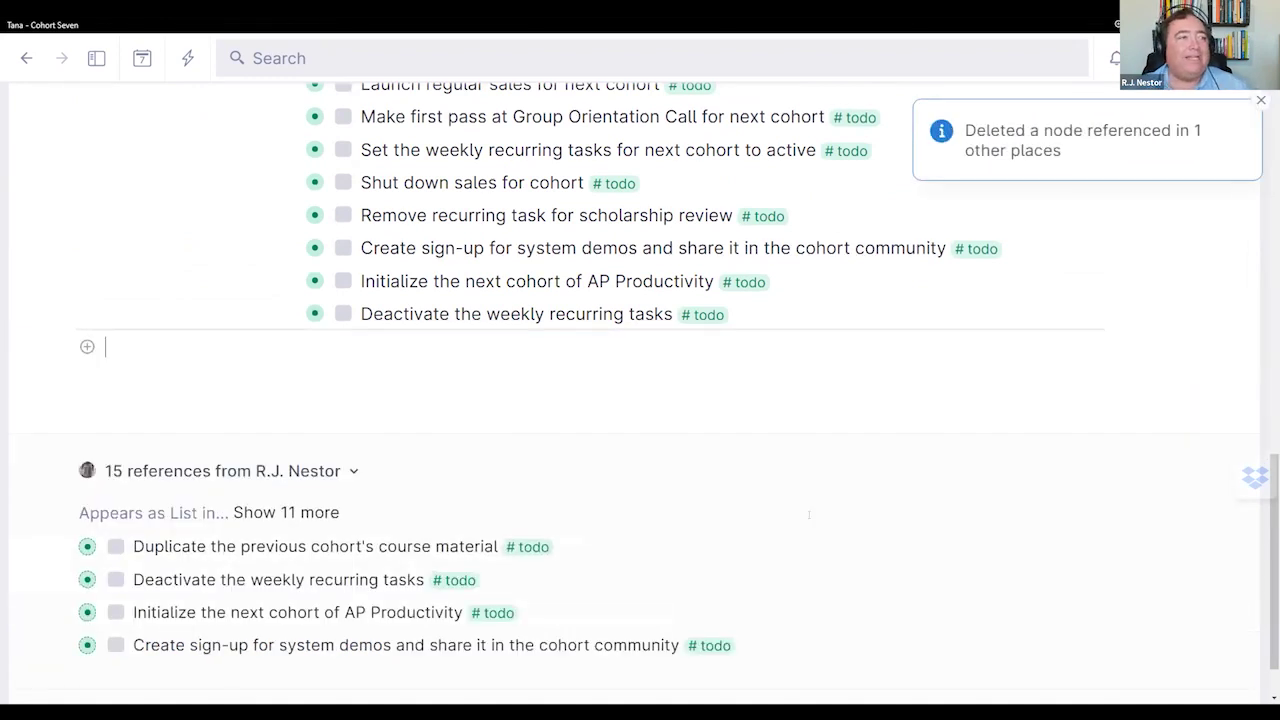
scroll(809, 514, "up", 15)
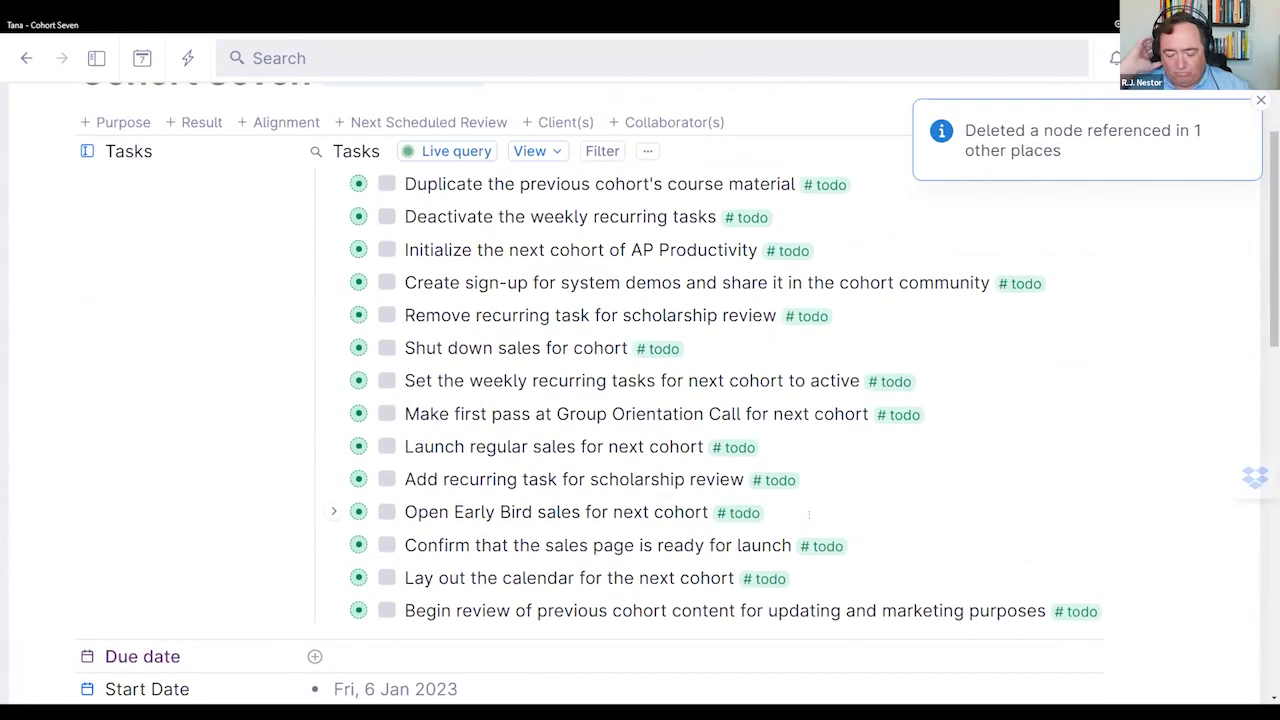
scroll(809, 514, "up", 2)
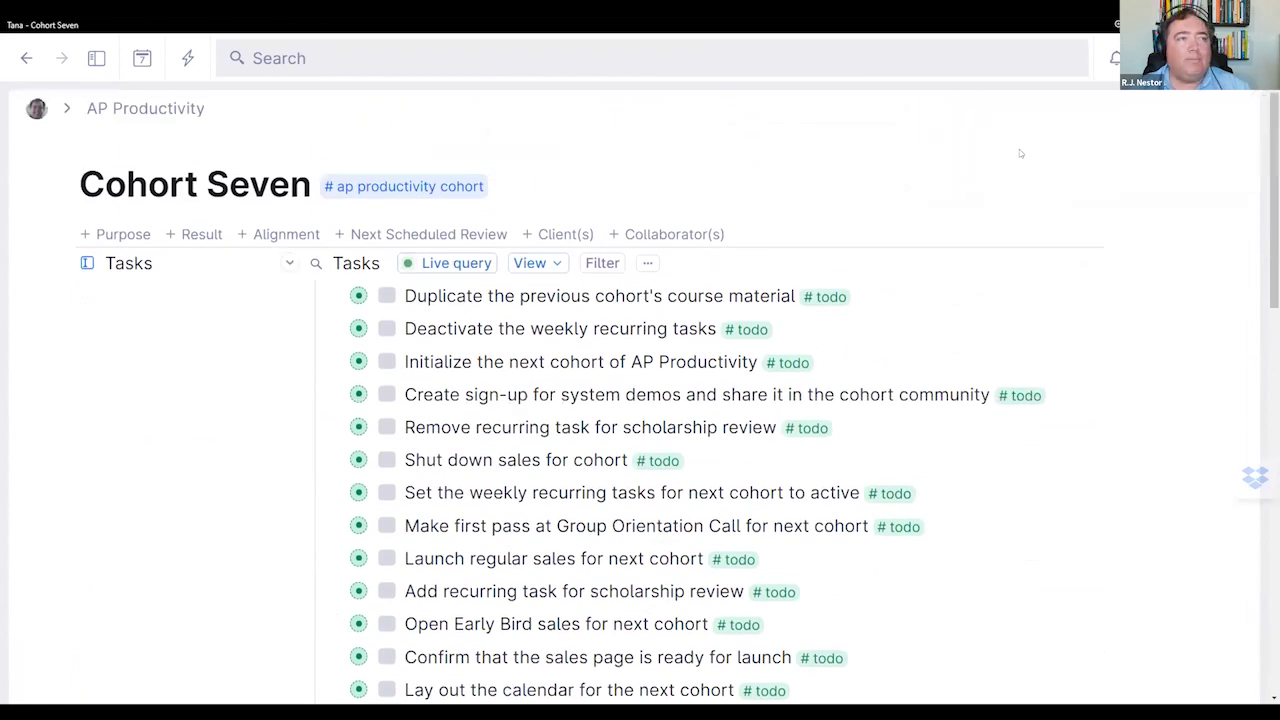
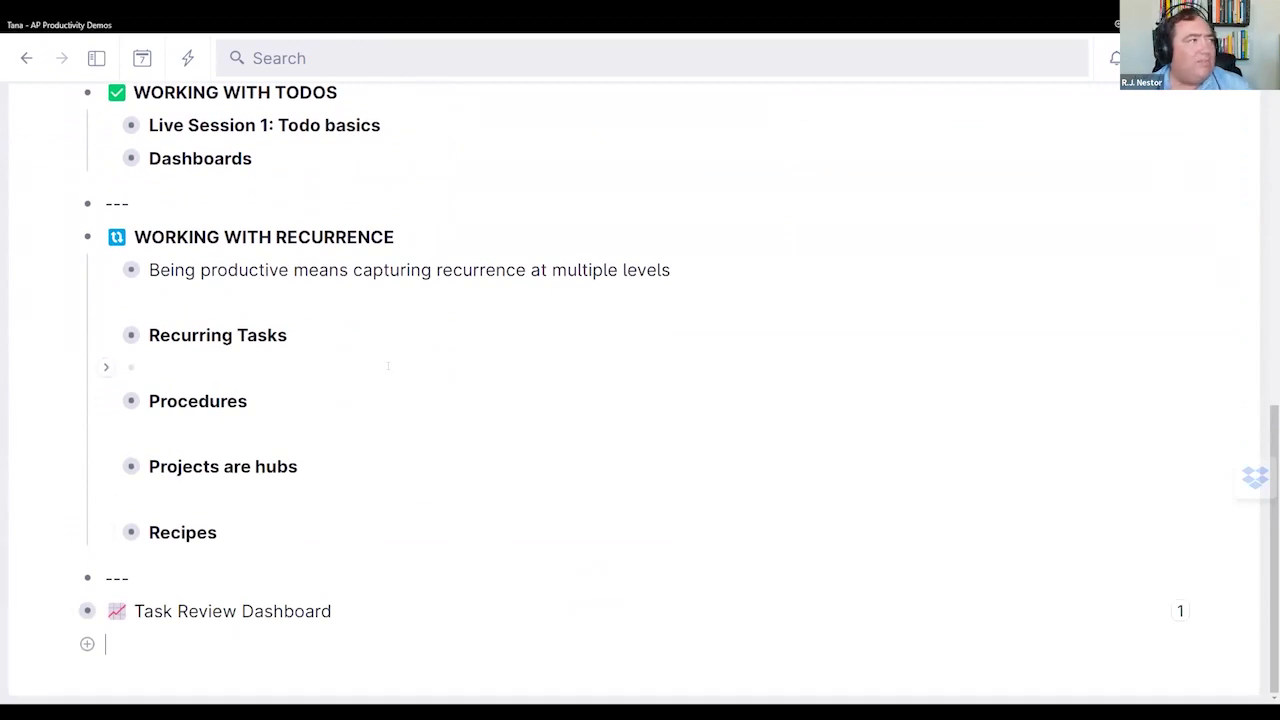
Step: Expand Week 45 in the AP Productivity Demos calendar and open the day page for Mon, 7 Nov
scroll(388, 366, "up", 7)
scroll(388, 366, "up", 3)
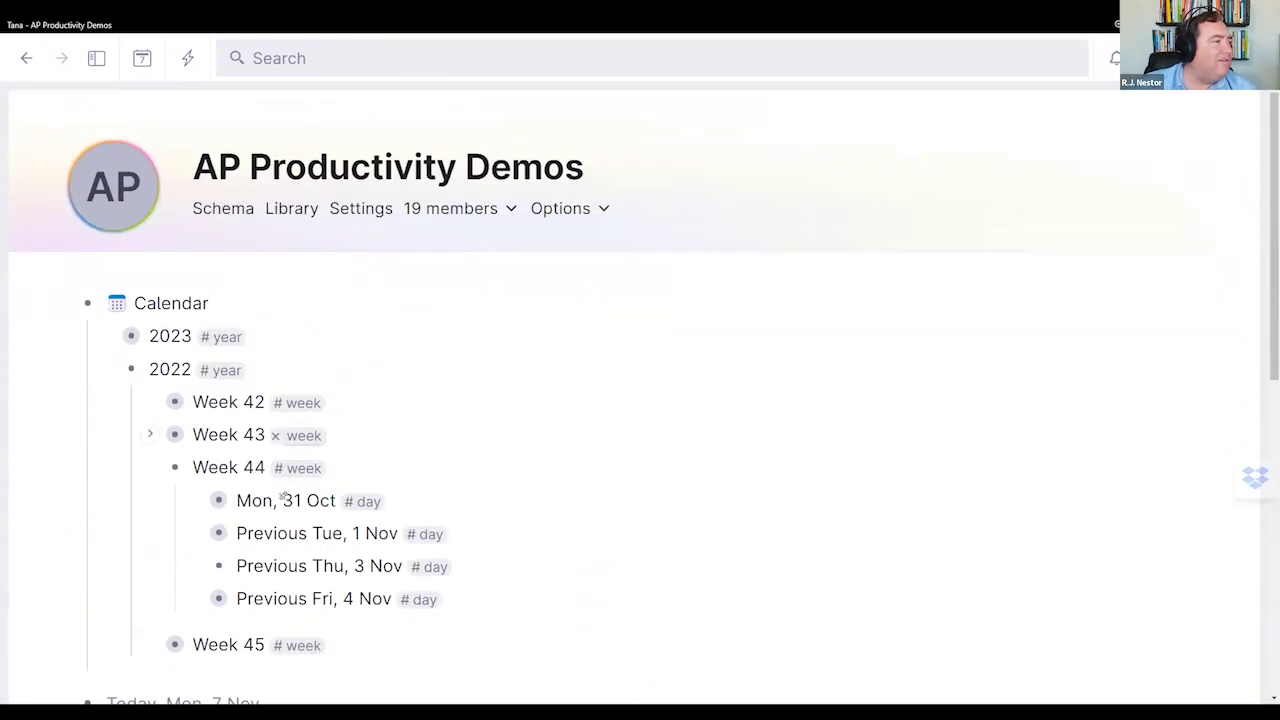
scroll(336, 590, "down", 1)
left_click(150, 577)
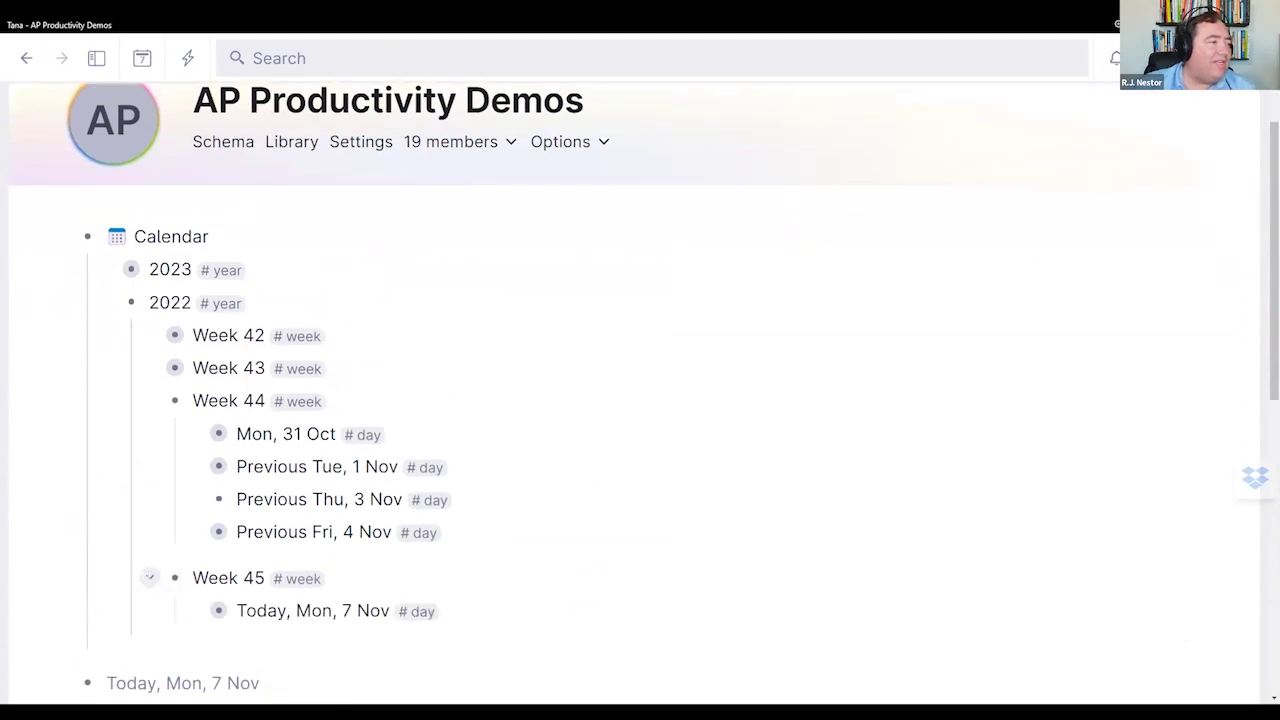
scroll(331, 474, "down", 2)
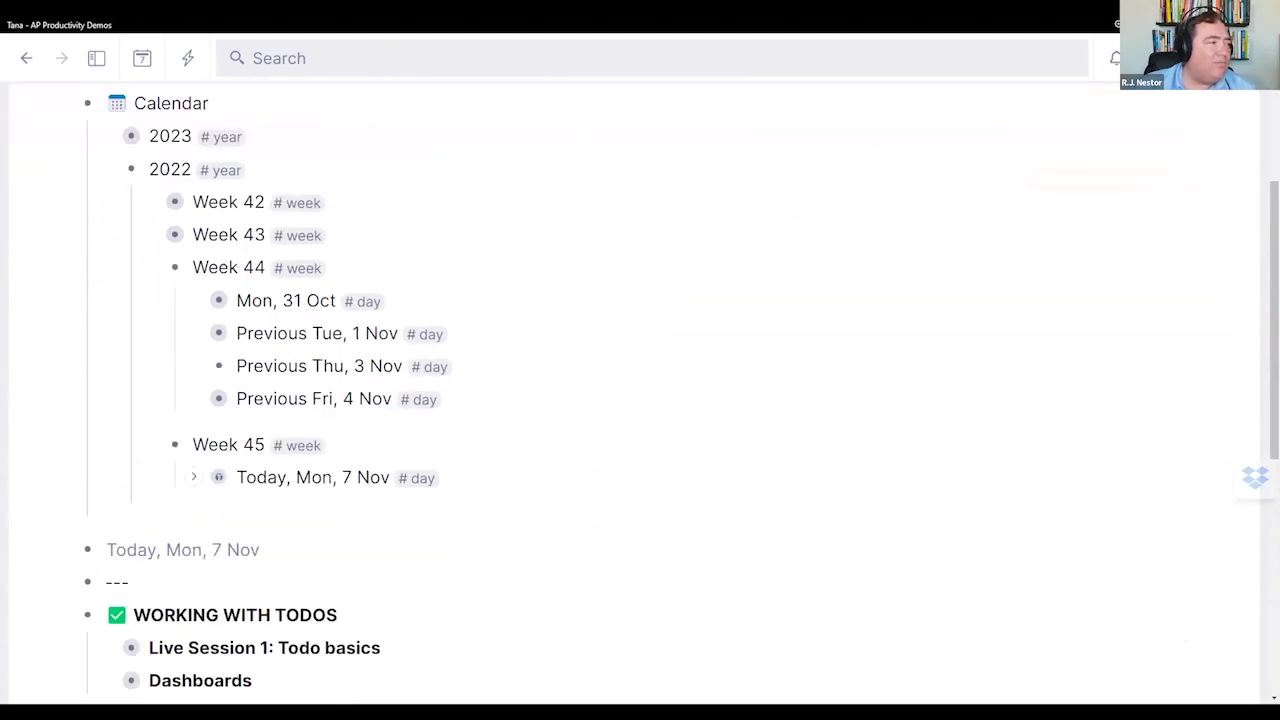
scroll(801, 474, "down", 10)
scroll(801, 474, "up", 1)
scroll(801, 474, "up", 2)
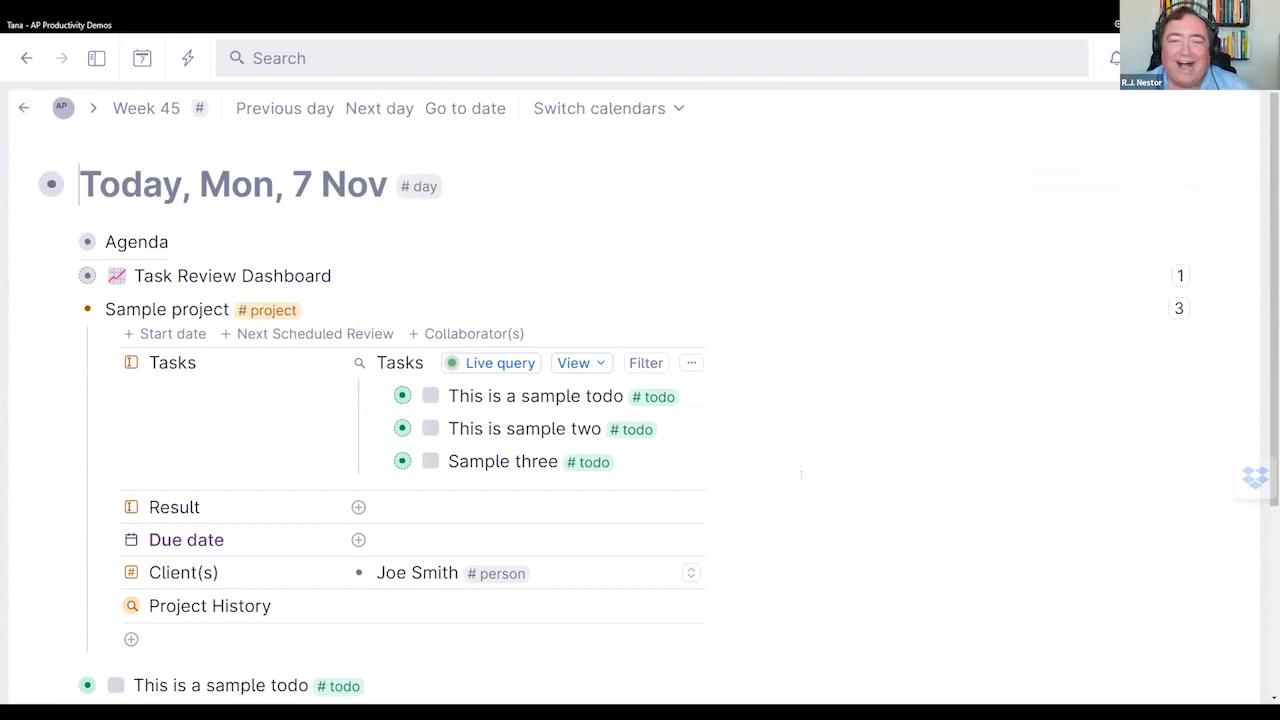
Step: Expand "This is a separate instance of a Sample project" and check its Tasks and Project History queries
scroll(357, 309, "down", 3)
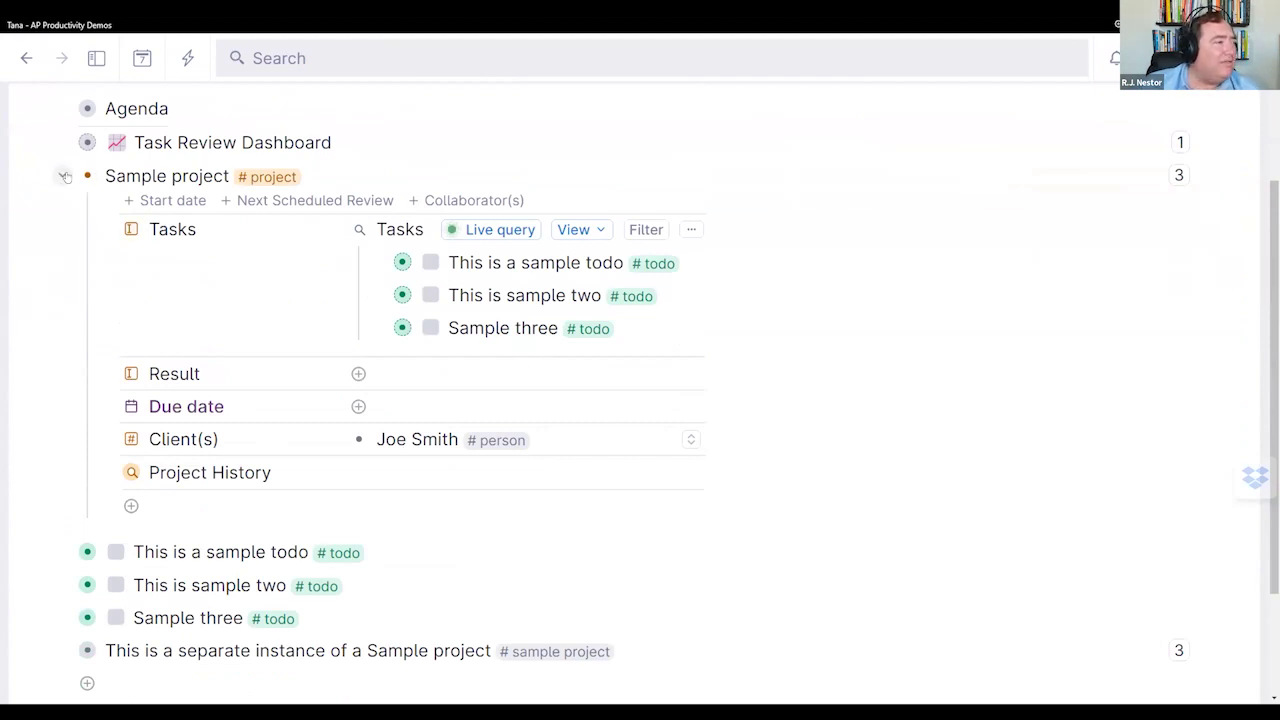
scroll(65, 520, "down", 3)
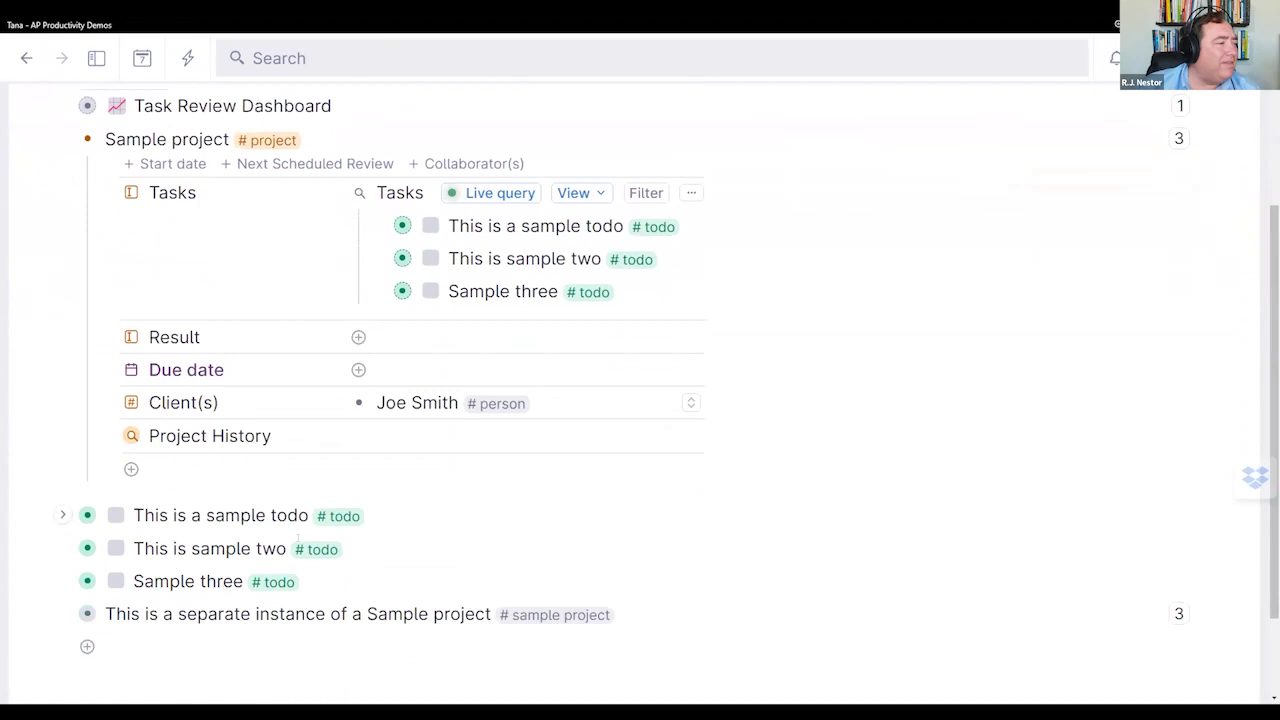
left_click(63, 517)
scroll(63, 517, "down", 6)
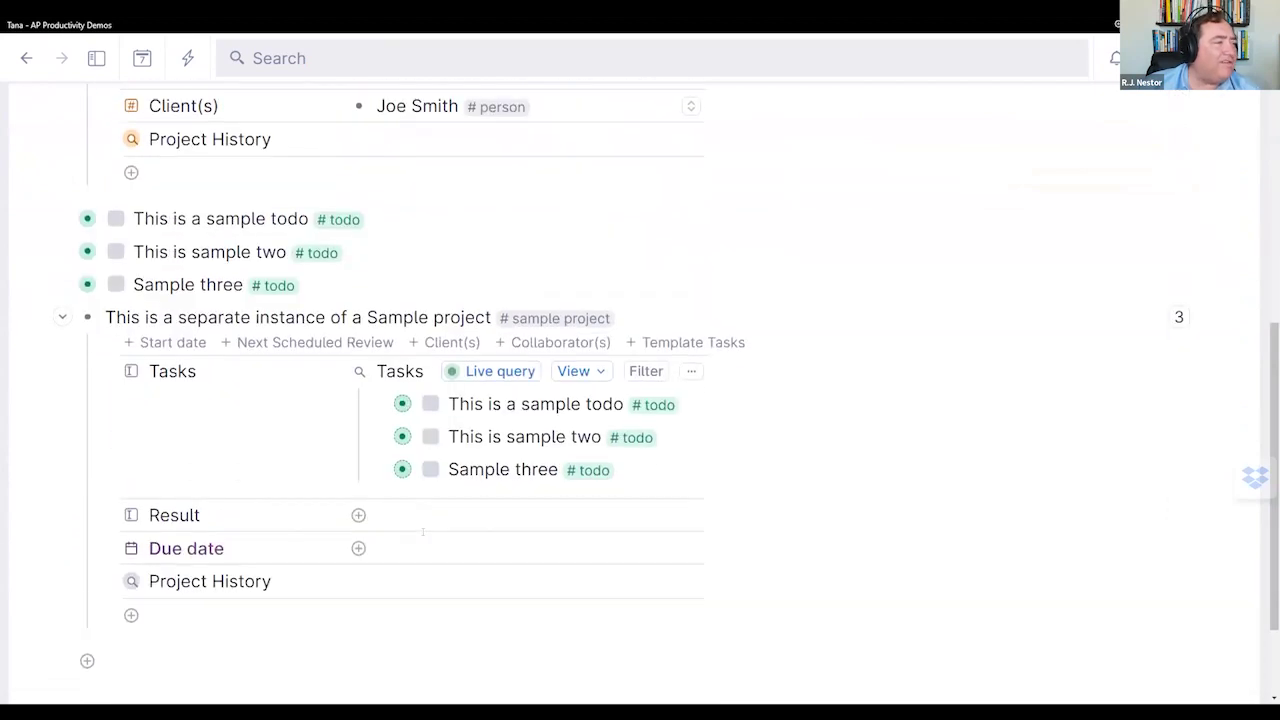
left_click(106, 514)
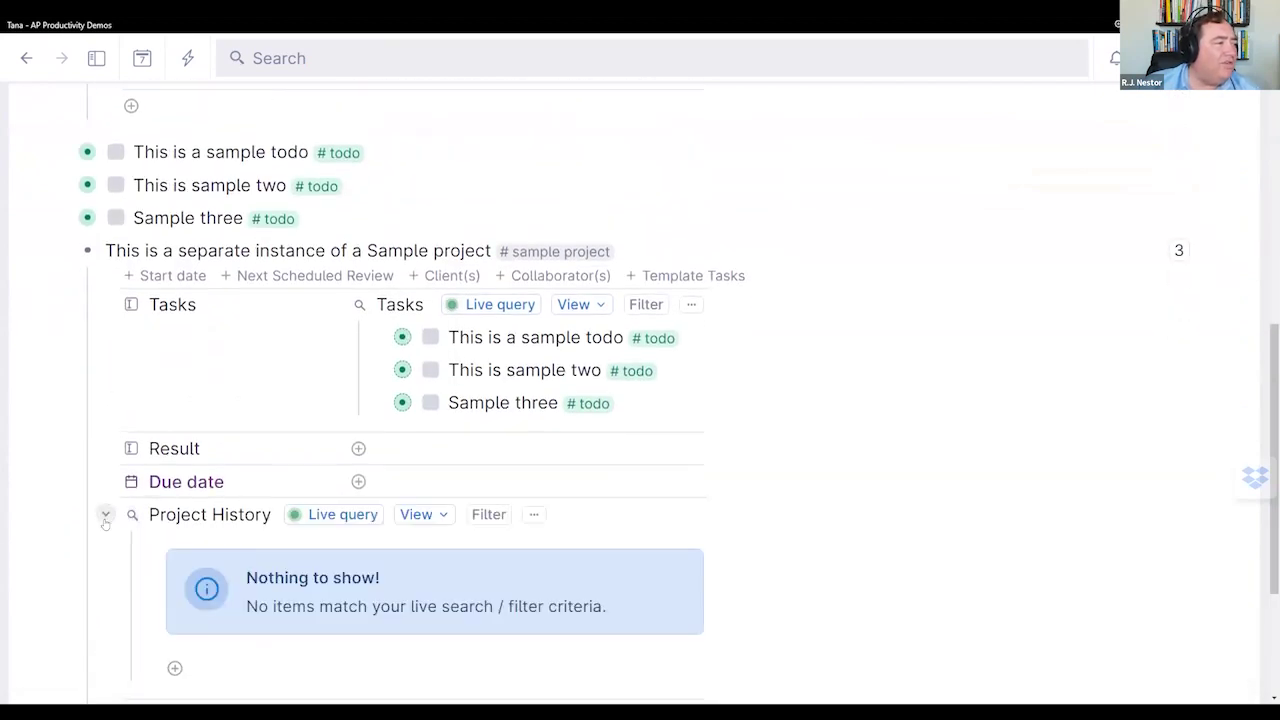
left_click(106, 514)
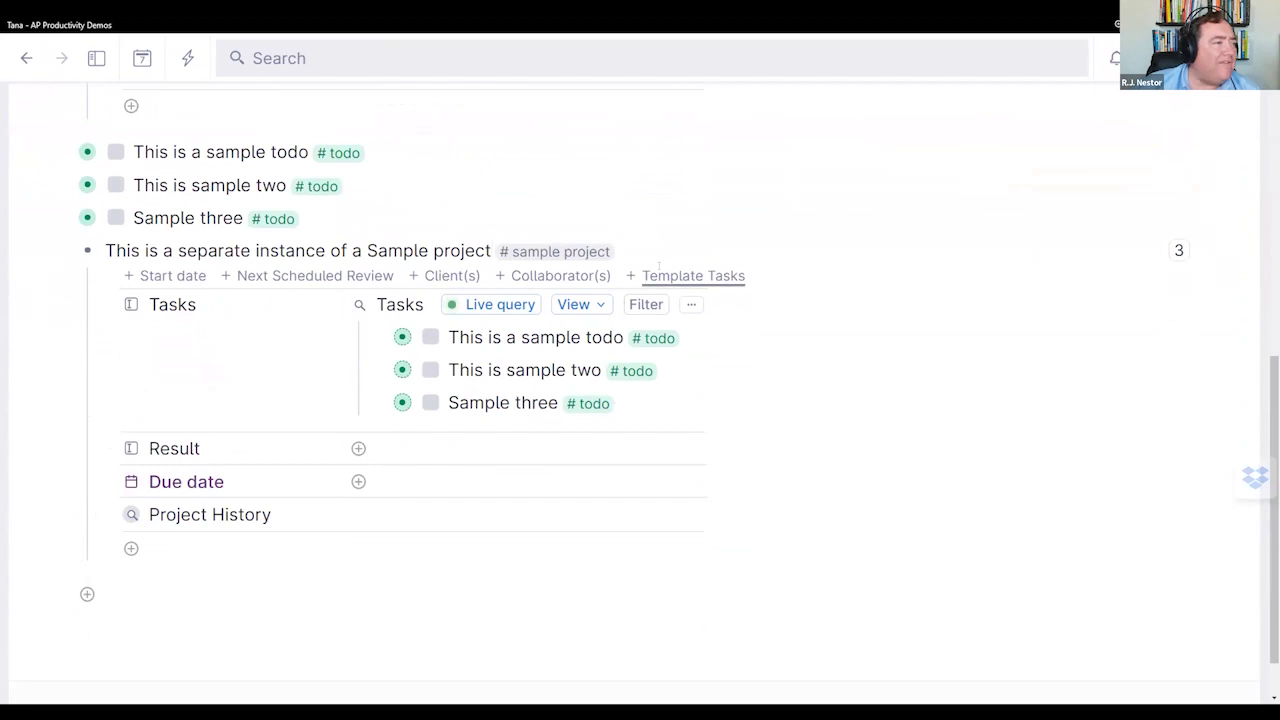
Step: Reveal the Template Tasks field of the separate Sample project instance and remove the todo tag from its three tasks
left_click(662, 275)
left_click_drag(697, 567, 386, 612)
key("ctrl+k")
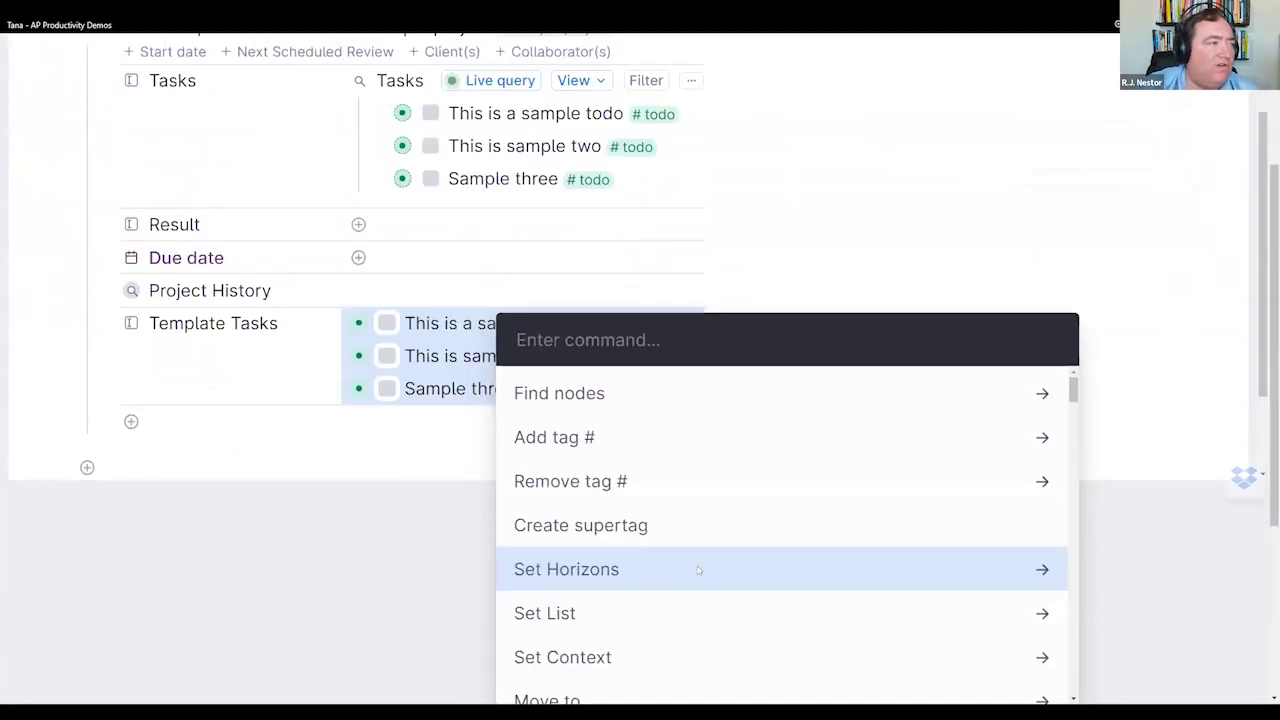
type("re")
key("Return")
key("Return")
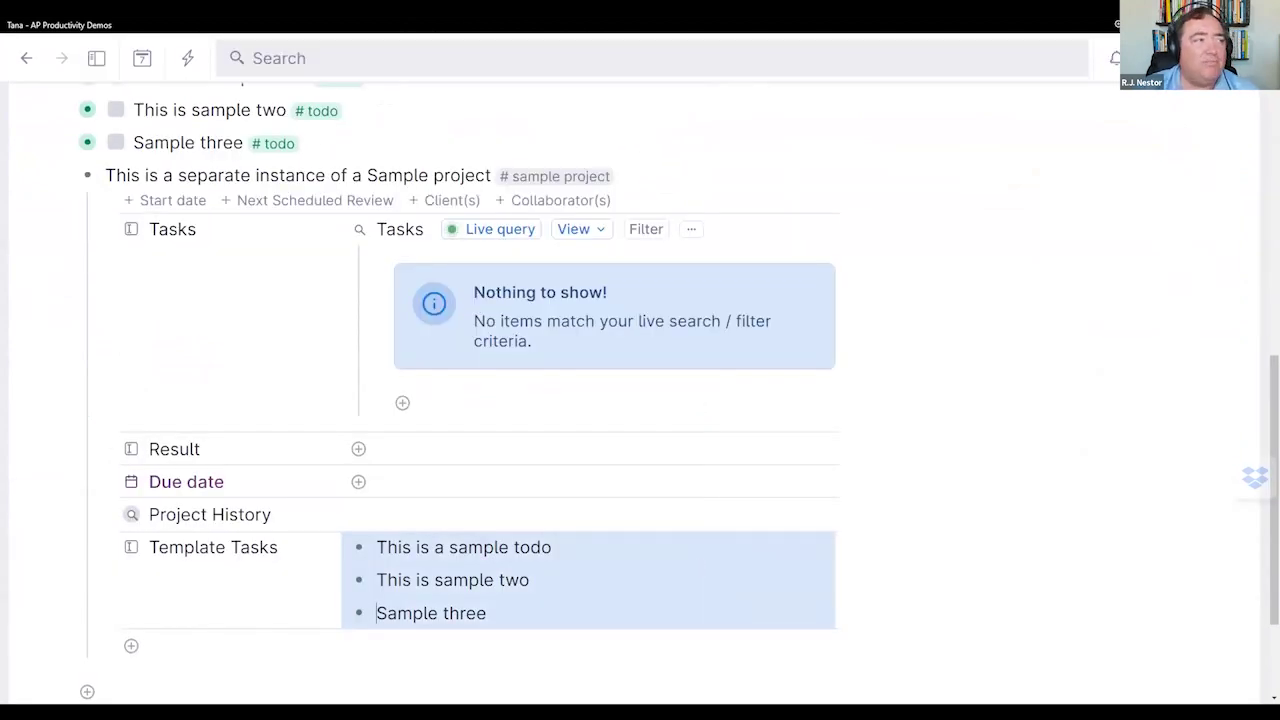
left_click(1063, 340)
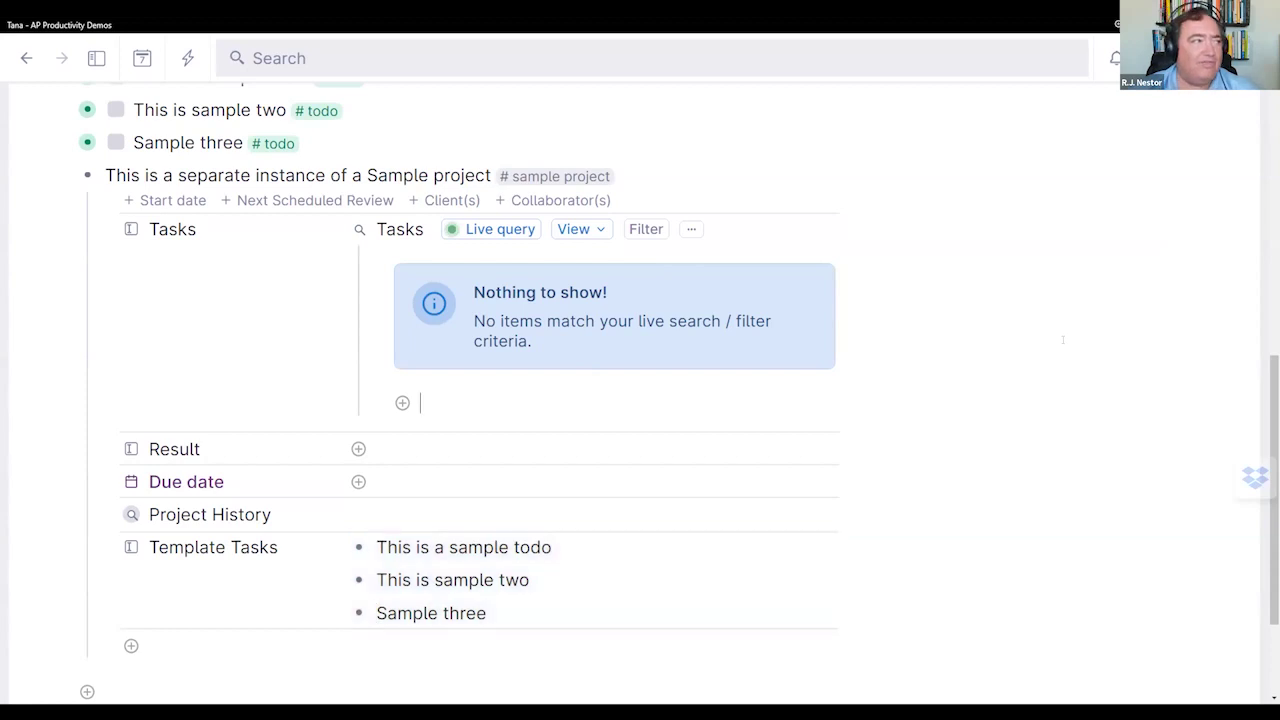
left_click(576, 551)
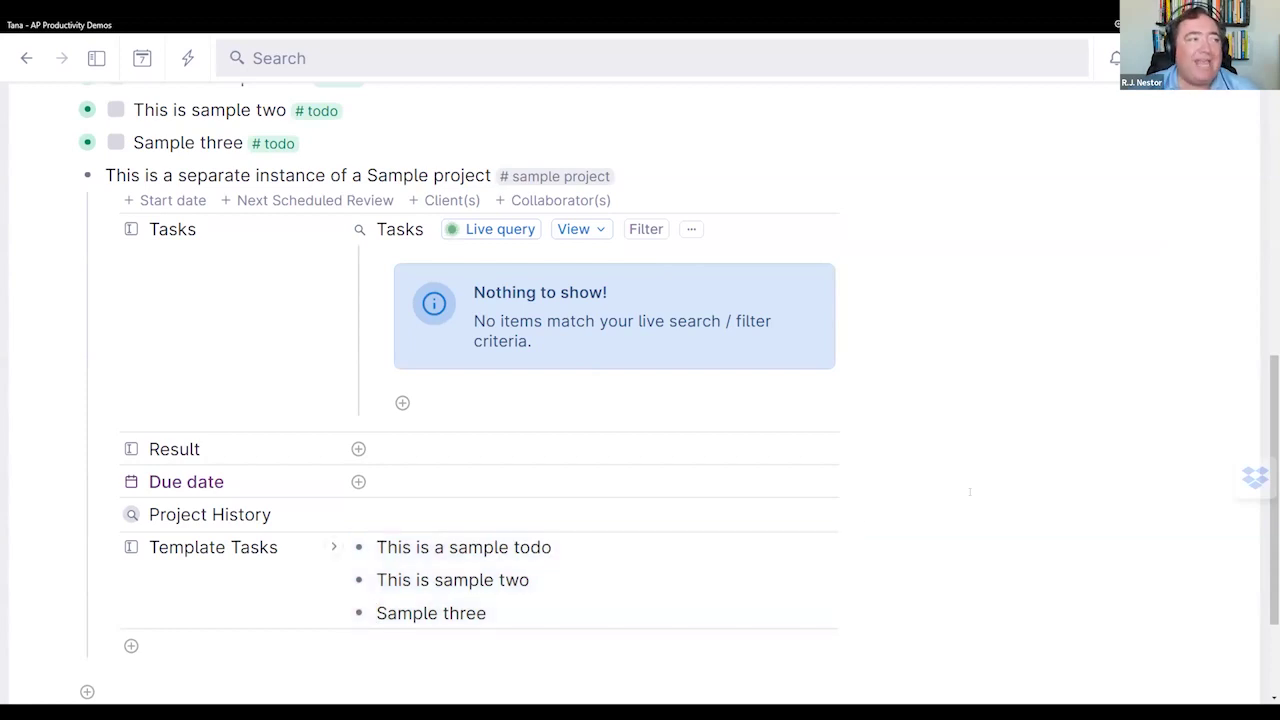
Step: Open the sample project tag's configuration and add an Assignee field under the template task "This is a sample todo" in its default content
mouse_move(555, 176)
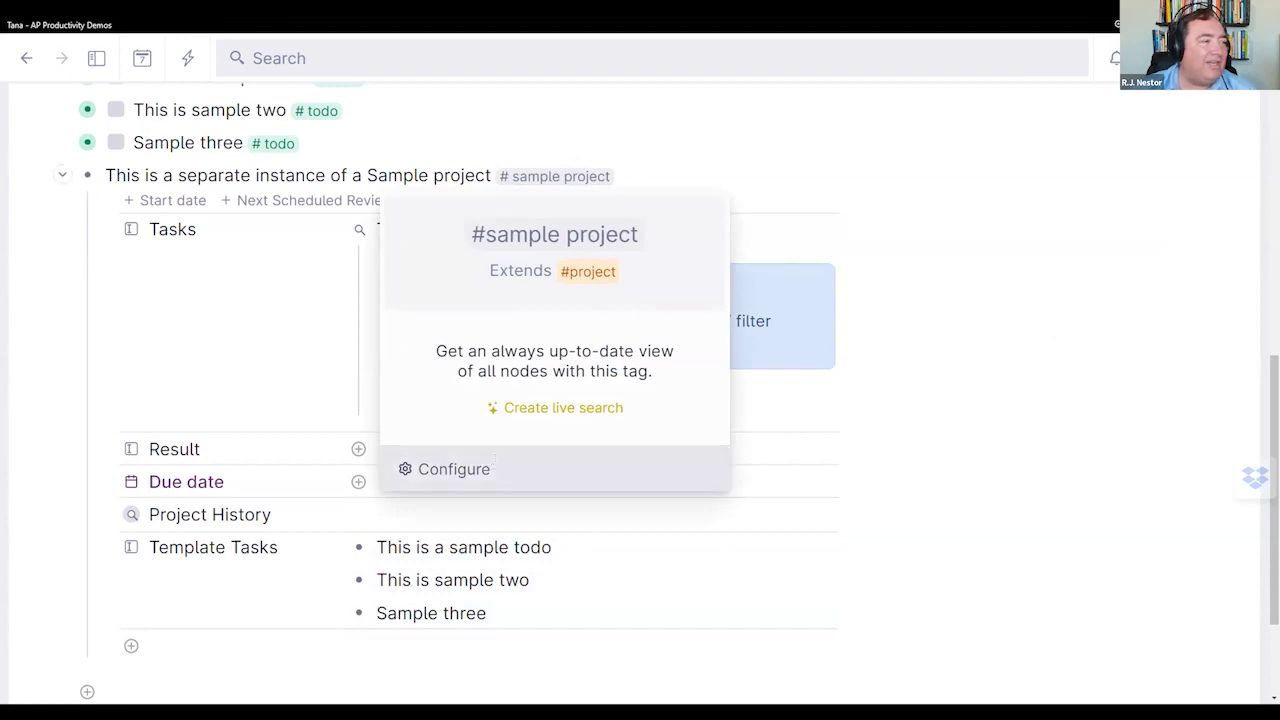
left_click(496, 464)
scroll(1000, 460, "down", 3)
scroll(1100, 450, "up", 2)
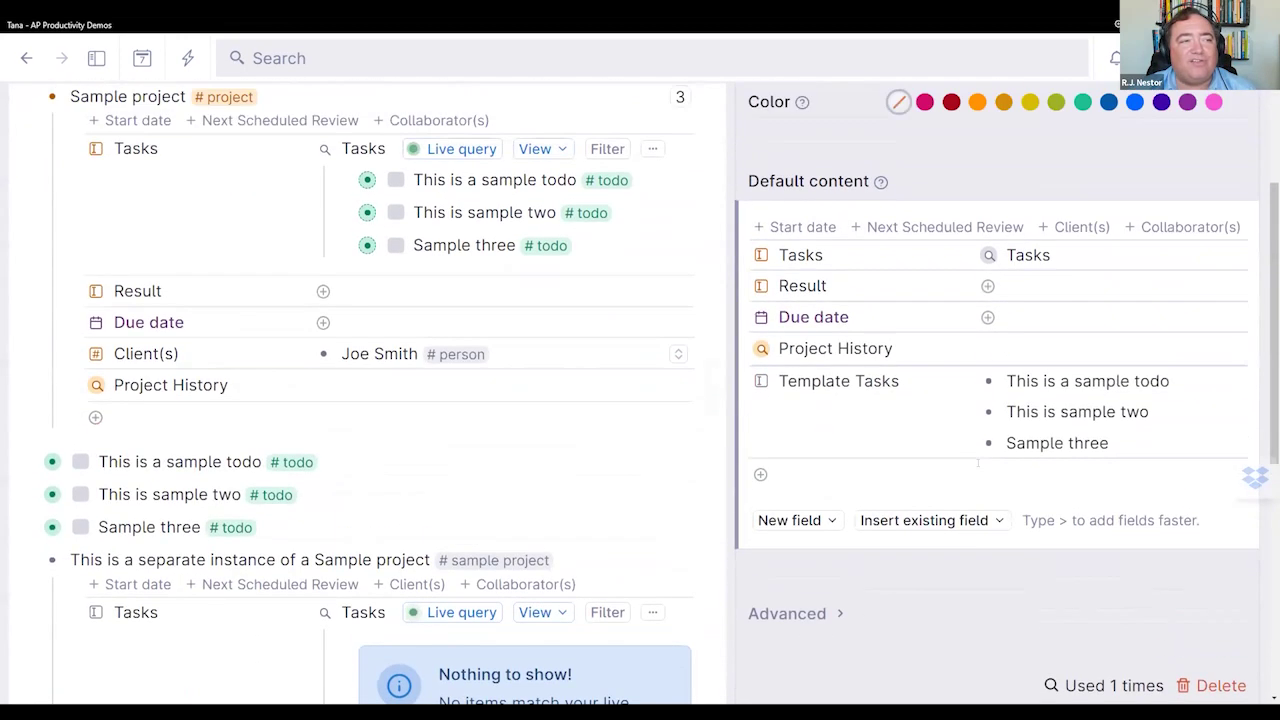
left_click(1174, 448)
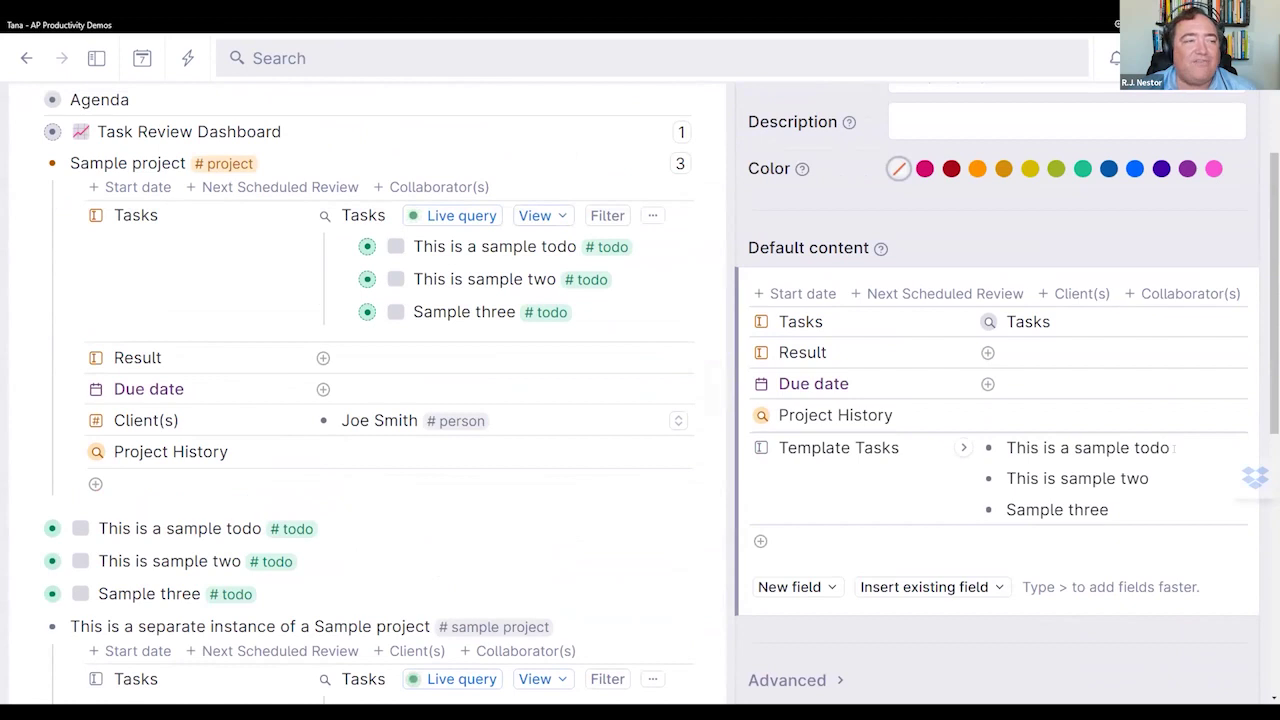
key("Return")
key("Tab")
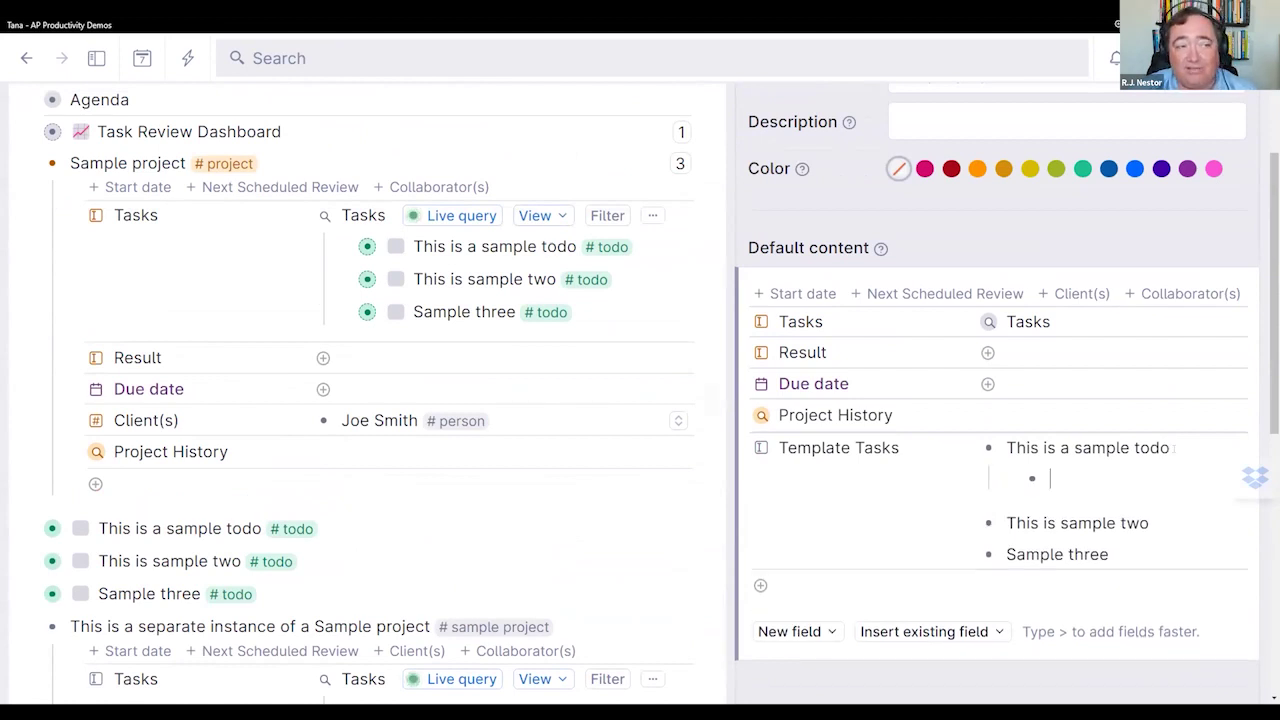
type(">Assignee")
key("ctrl+Return")
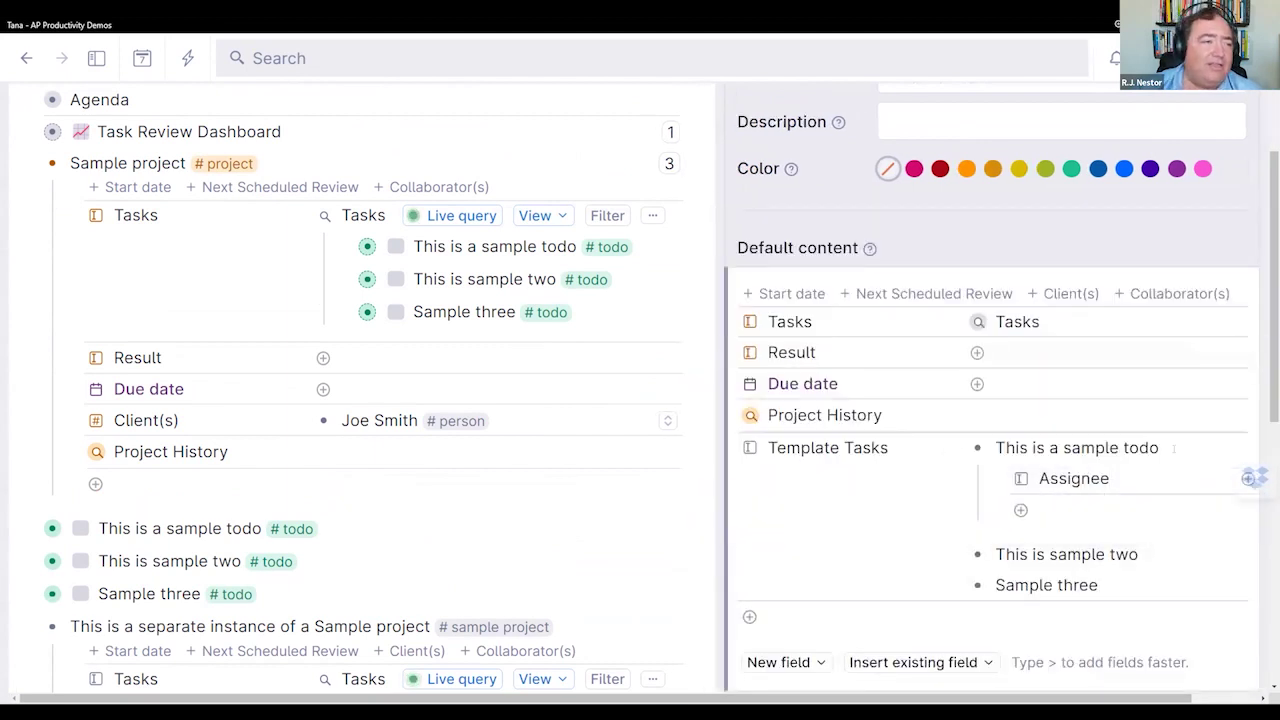
Step: Increase the app's display zoom by one level
left_click_drag(1021, 479, 1020, 488)
scroll(1134, 395, "down", 1)
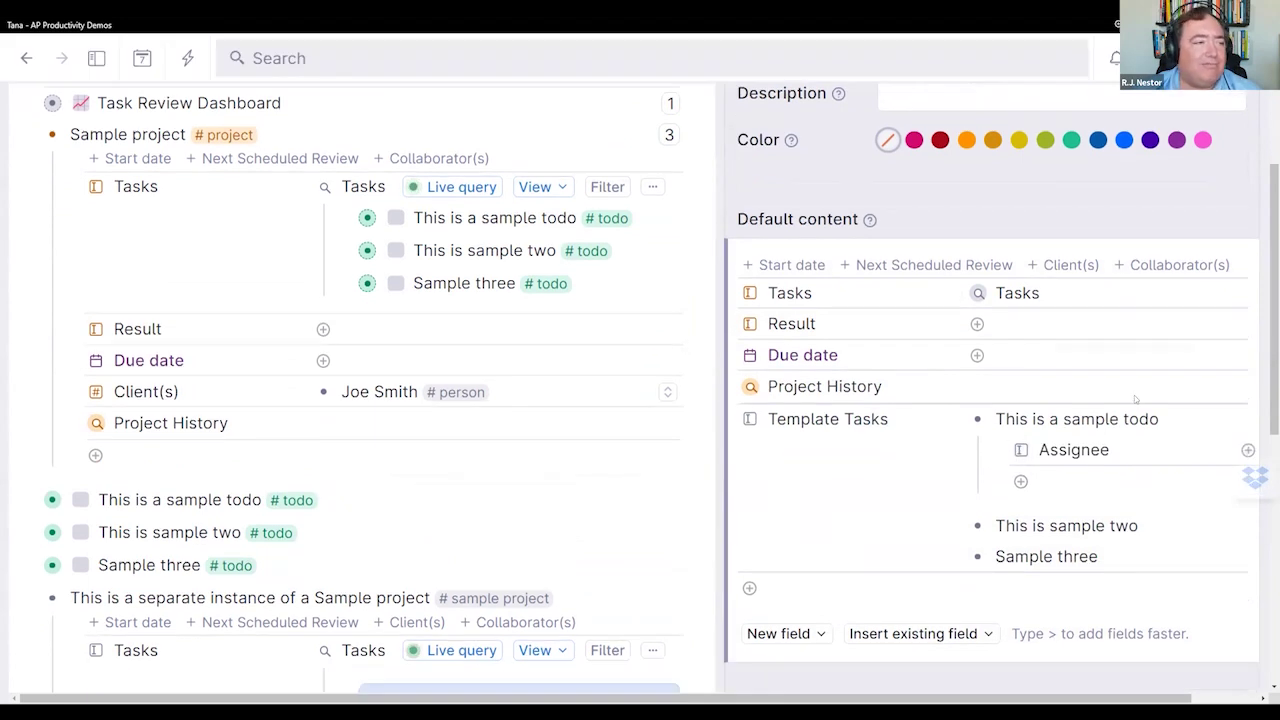
scroll(1134, 395, "down", 10)
scroll(1134, 396, "up", 15)
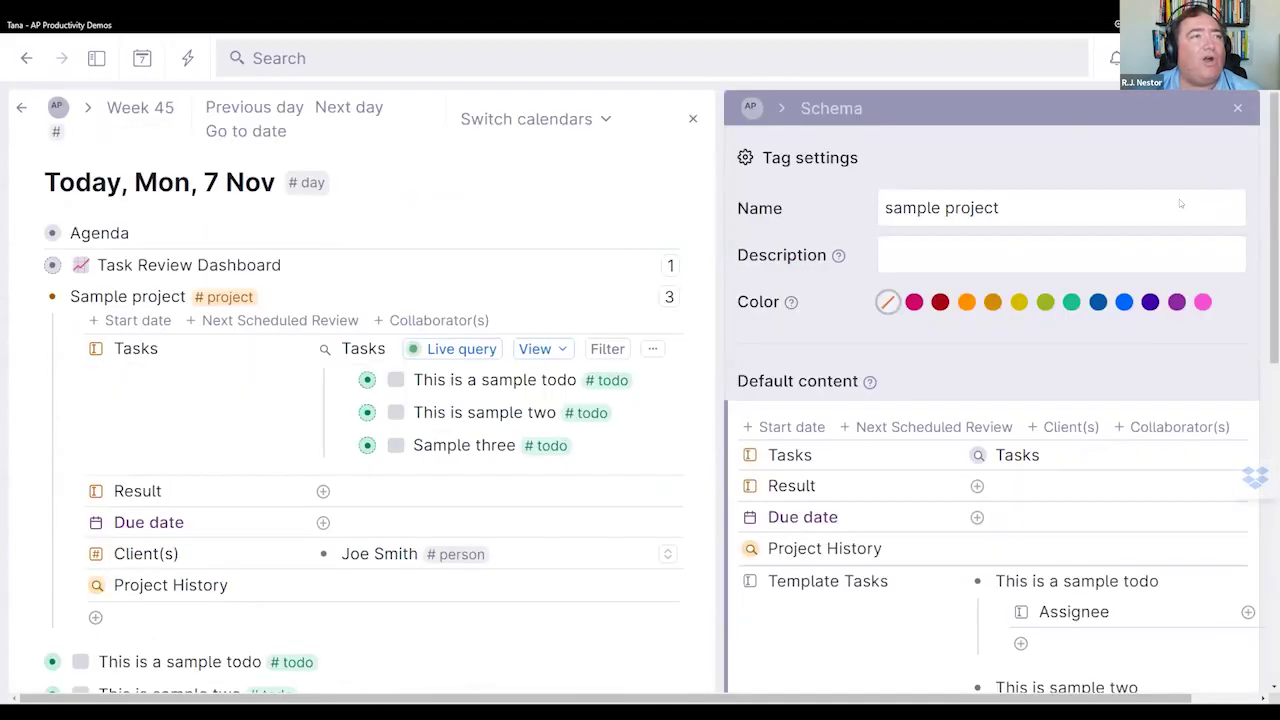
left_click(1168, 18)
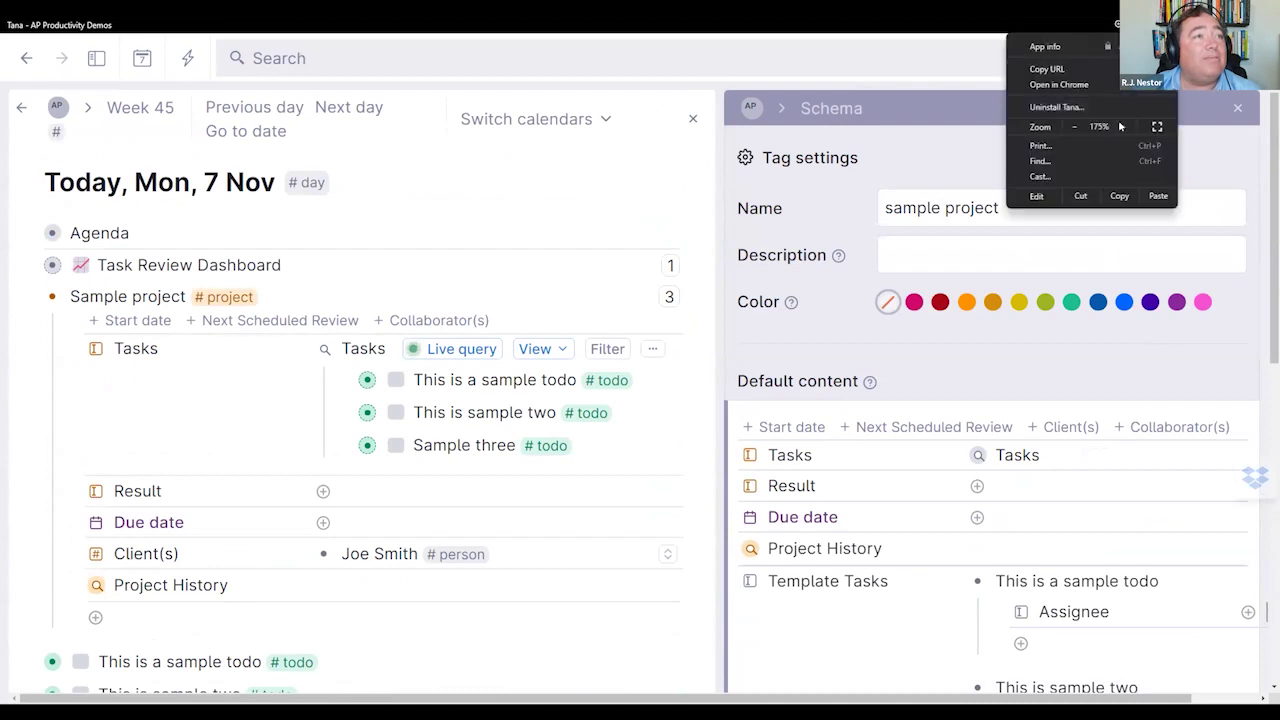
left_click(1122, 126)
Step: Configure the Assignee field under the template task "This is a sample todo" as an #Instance field with person as source supertag
scroll(755, 366, "down", 10)
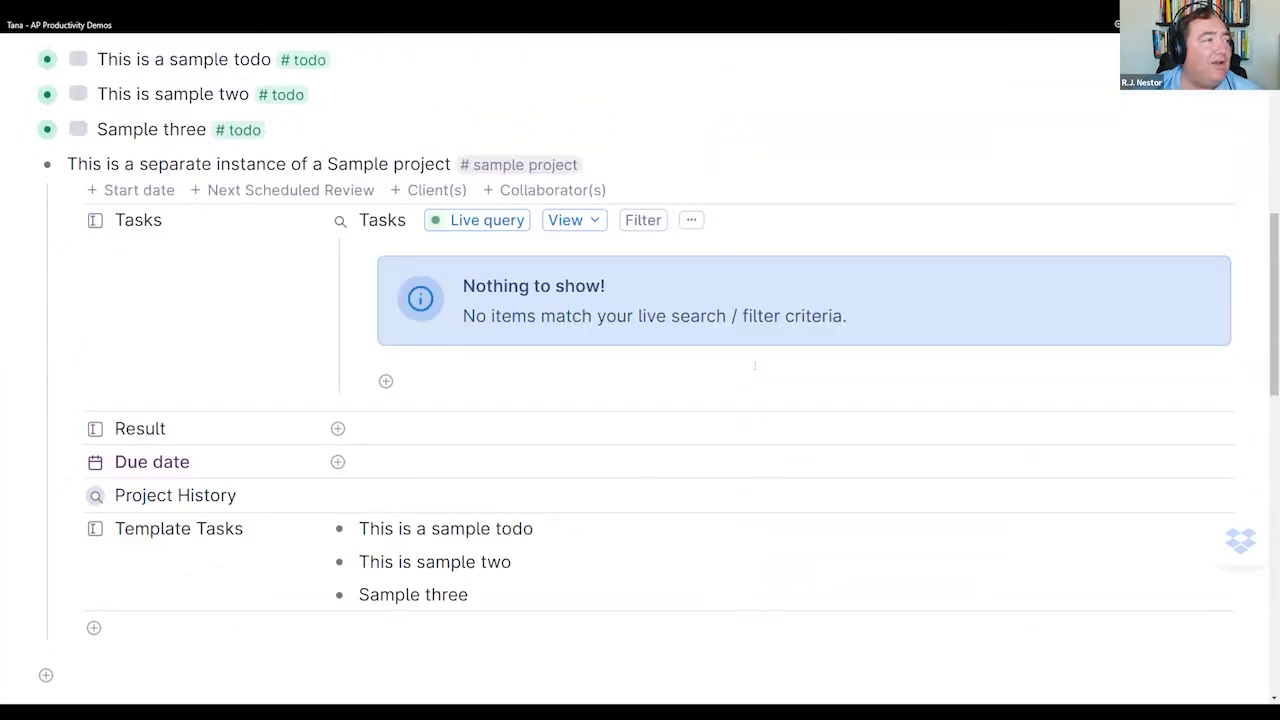
scroll(755, 366, "up", 10)
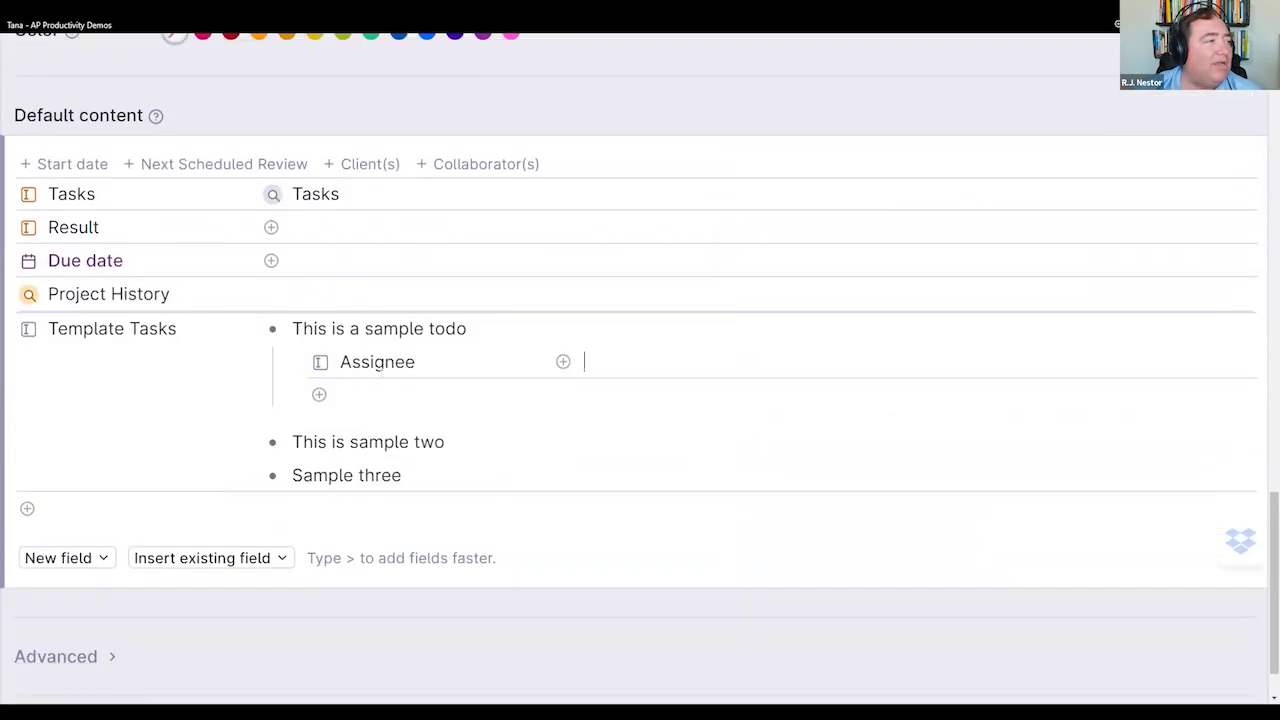
left_click(320, 362)
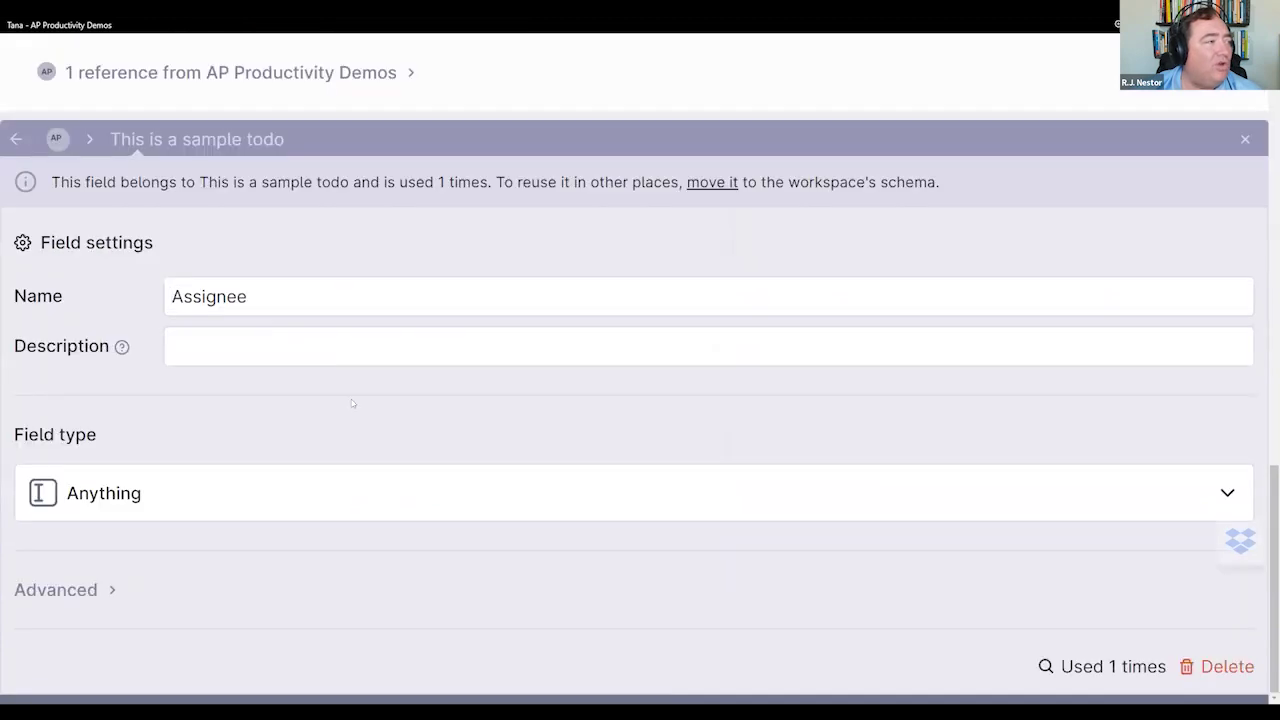
left_click(247, 493)
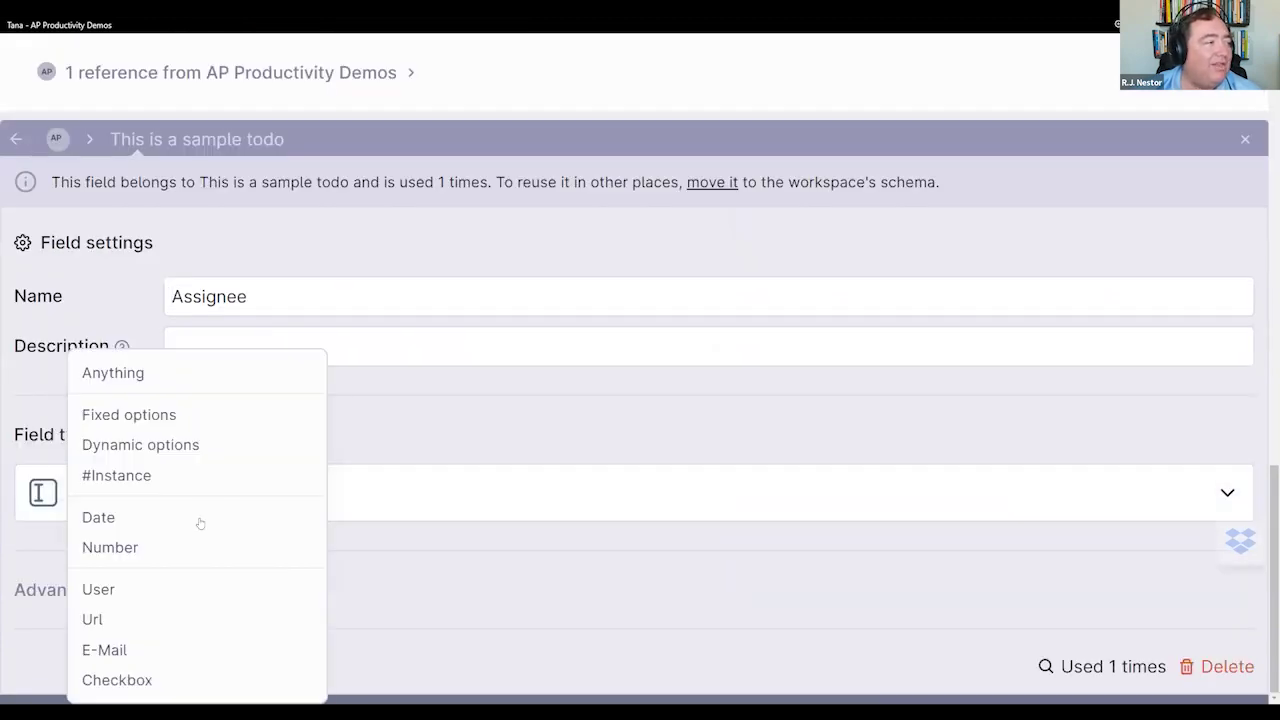
left_click(155, 478)
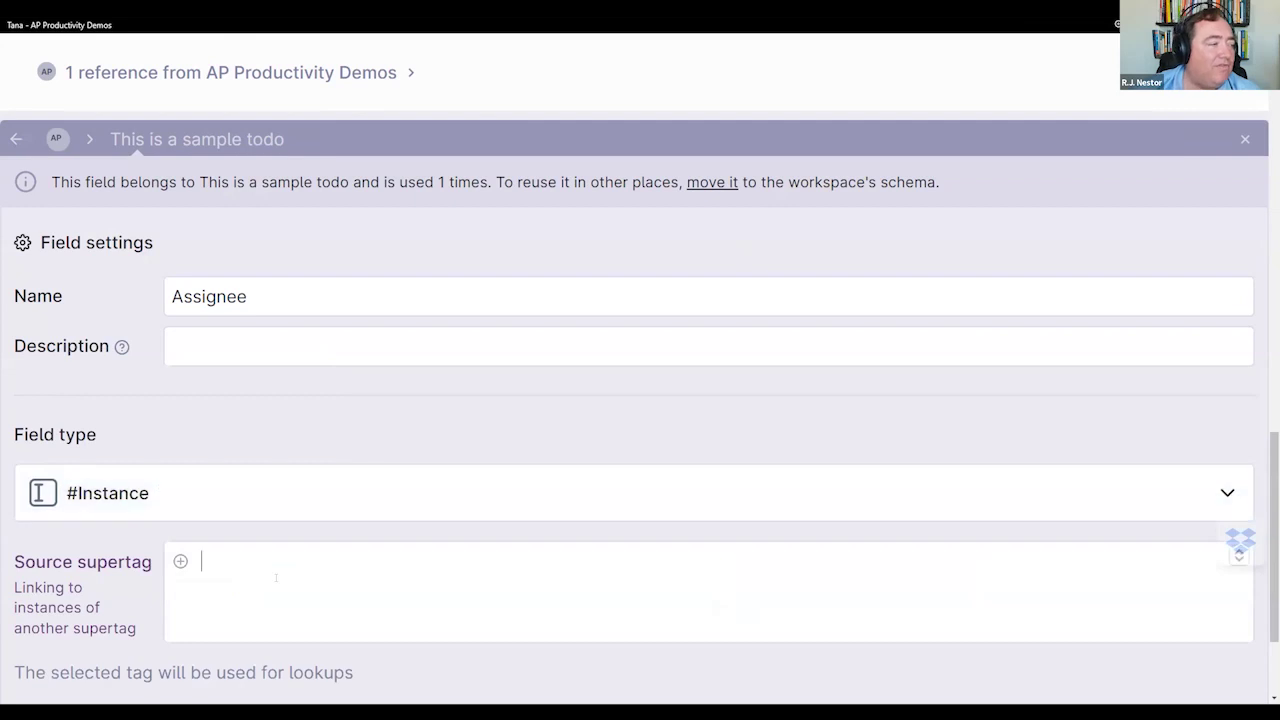
type("pers")
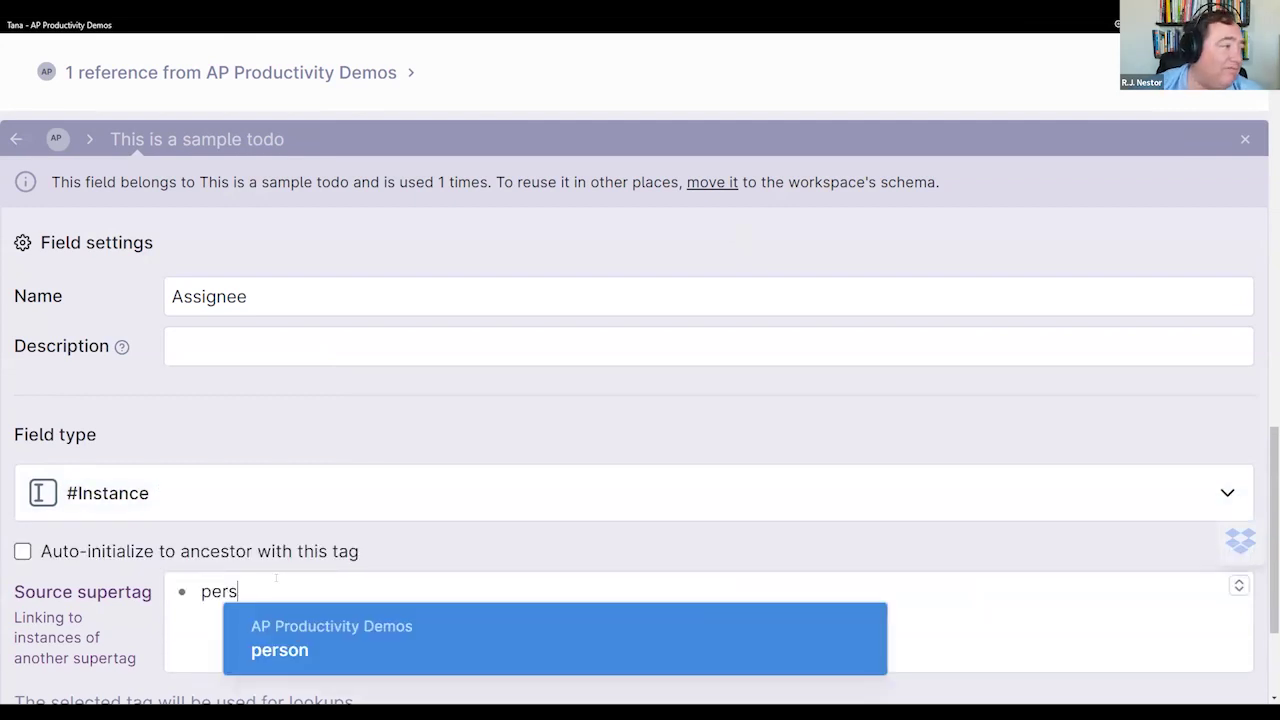
left_click(255, 650)
scroll(255, 650, "up", 5)
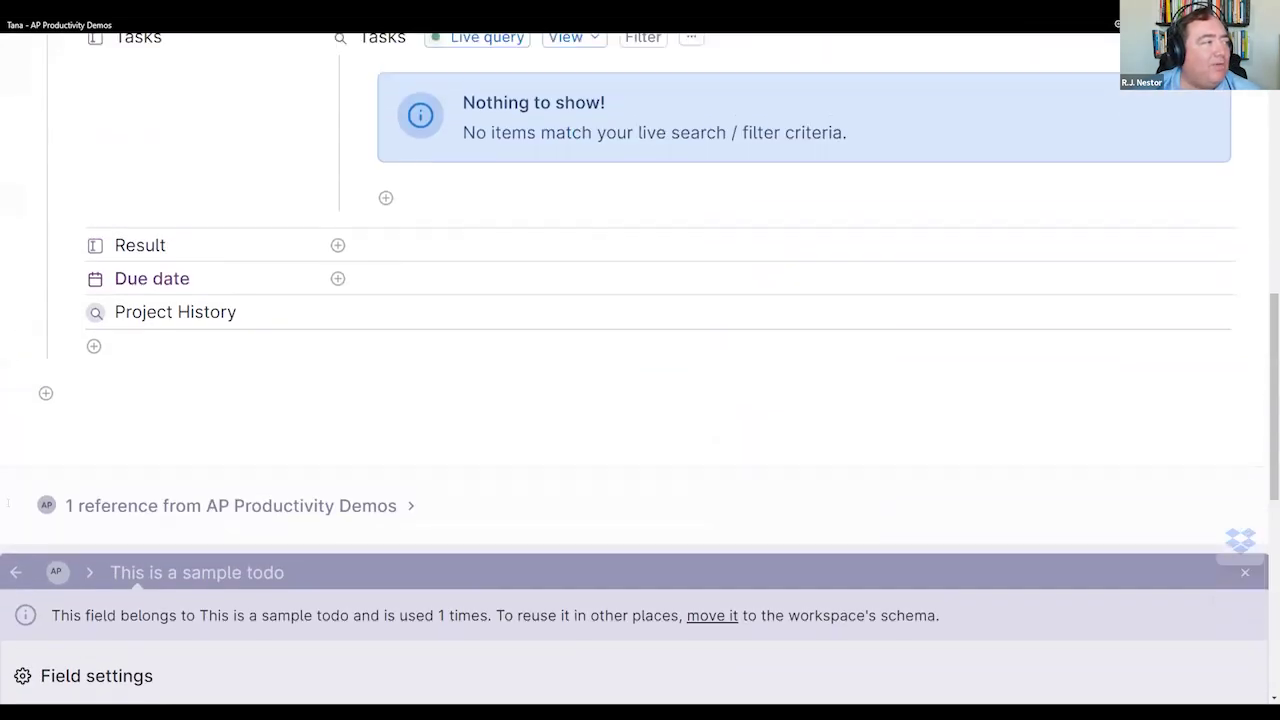
key("Escape")
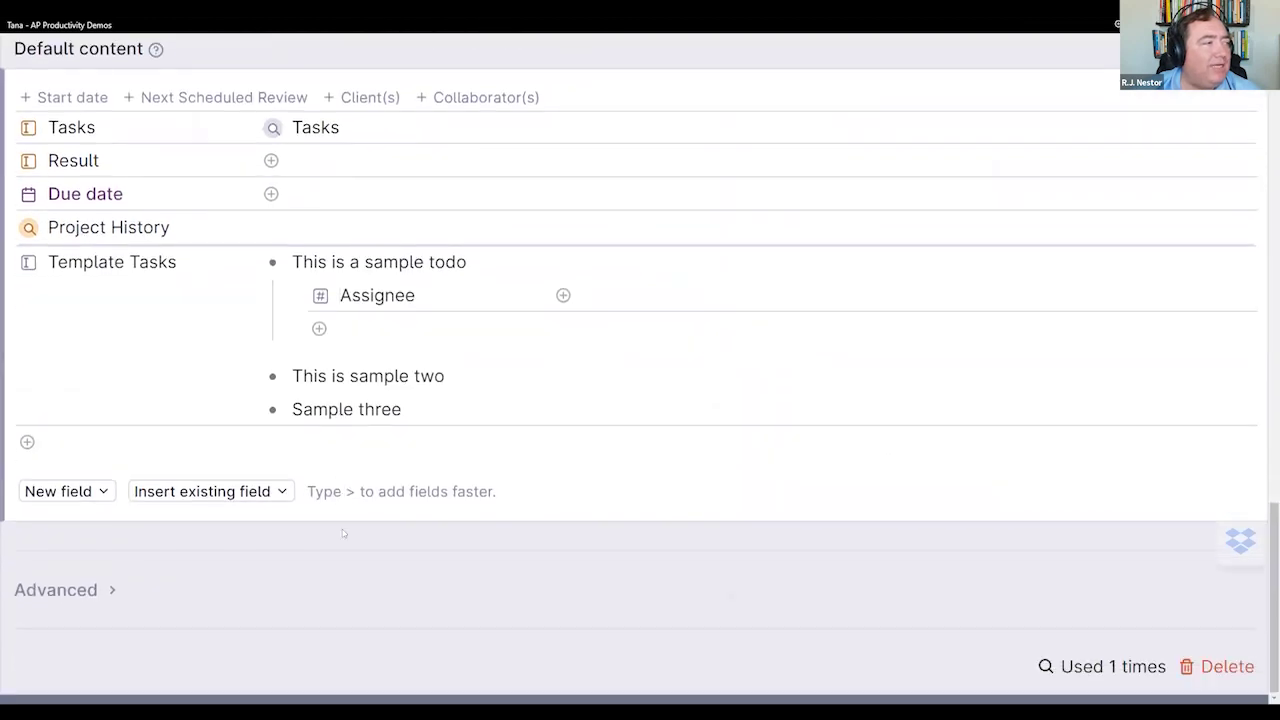
Step: Assign the existing sample person in the template task's Assignee field and collapse the task
scroll(342, 529, "up", 3)
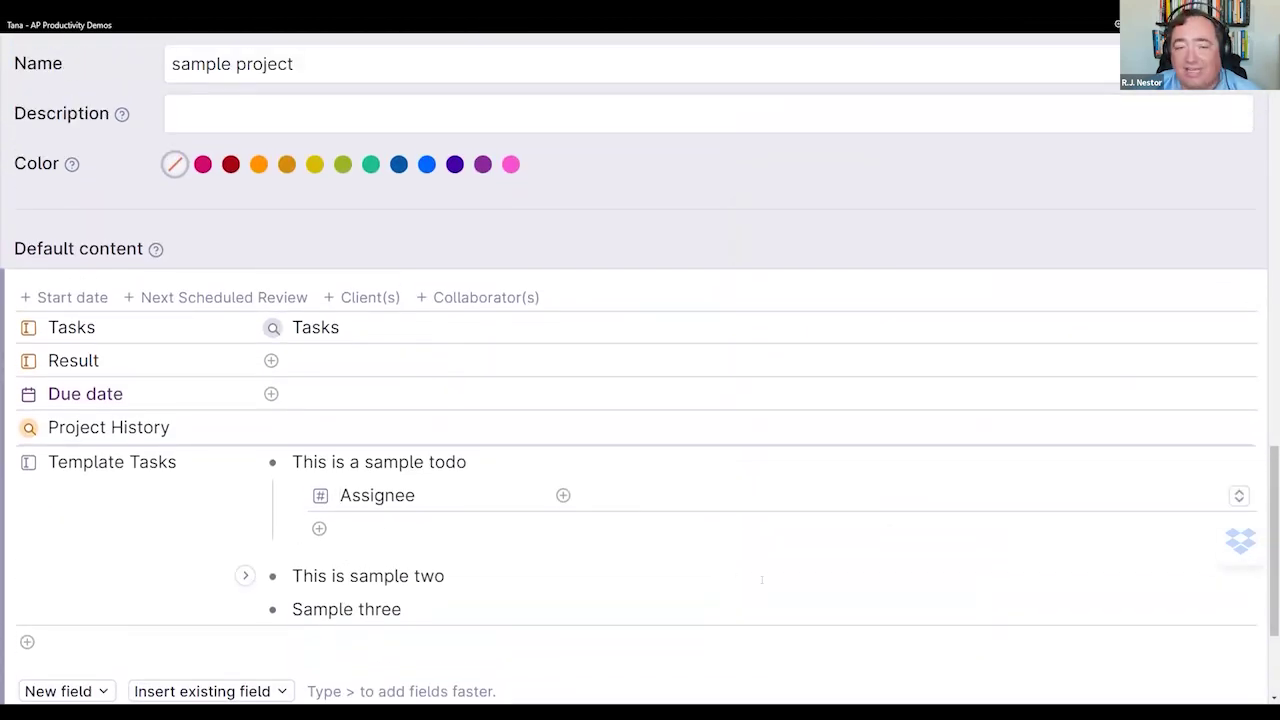
type("Joe")
left_click(762, 580)
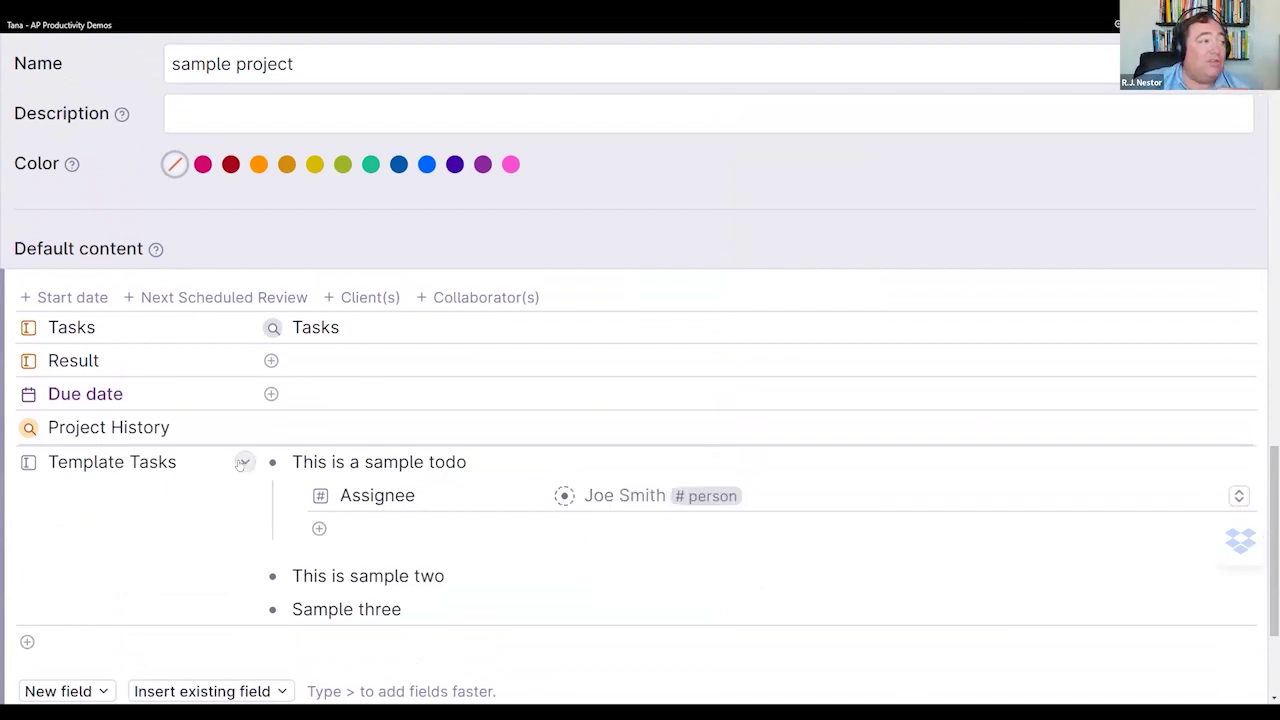
left_click(246, 461)
Step: Collapse the separate Sample project instance and add "This is a second instance" below it with the sample project tag
scroll(347, 355, "up", 10)
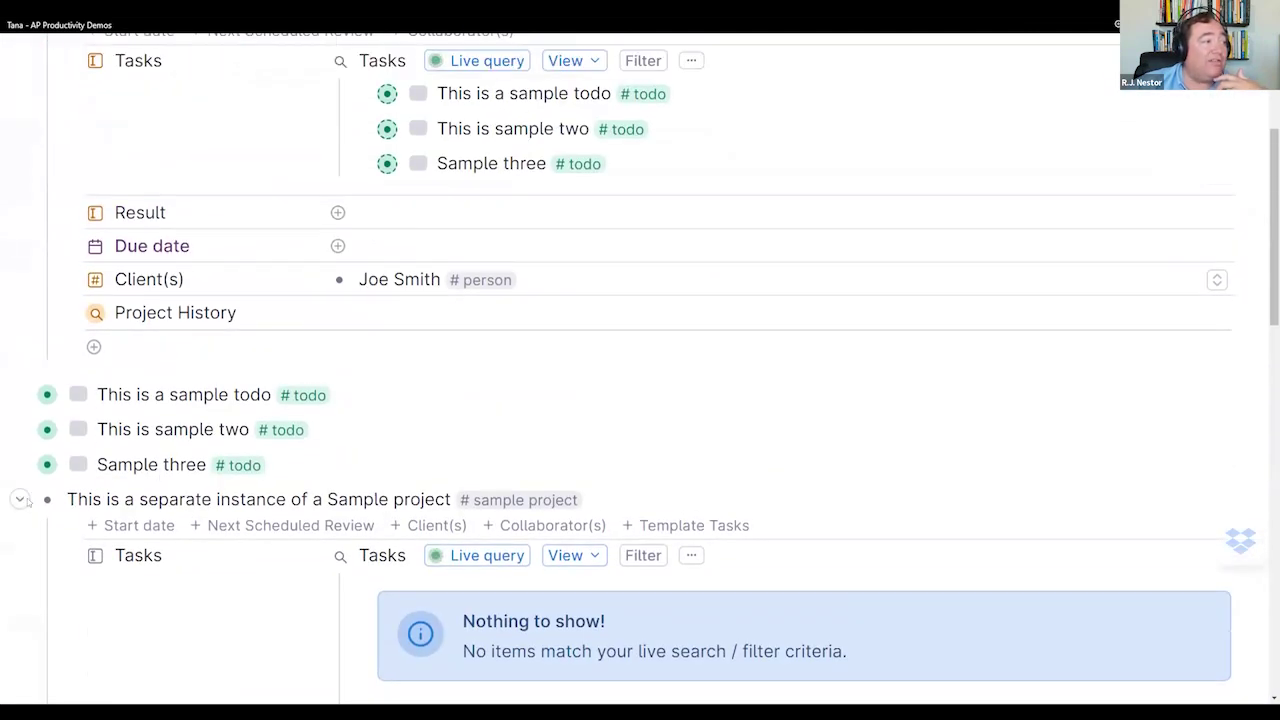
left_click(20, 499)
left_click(127, 537)
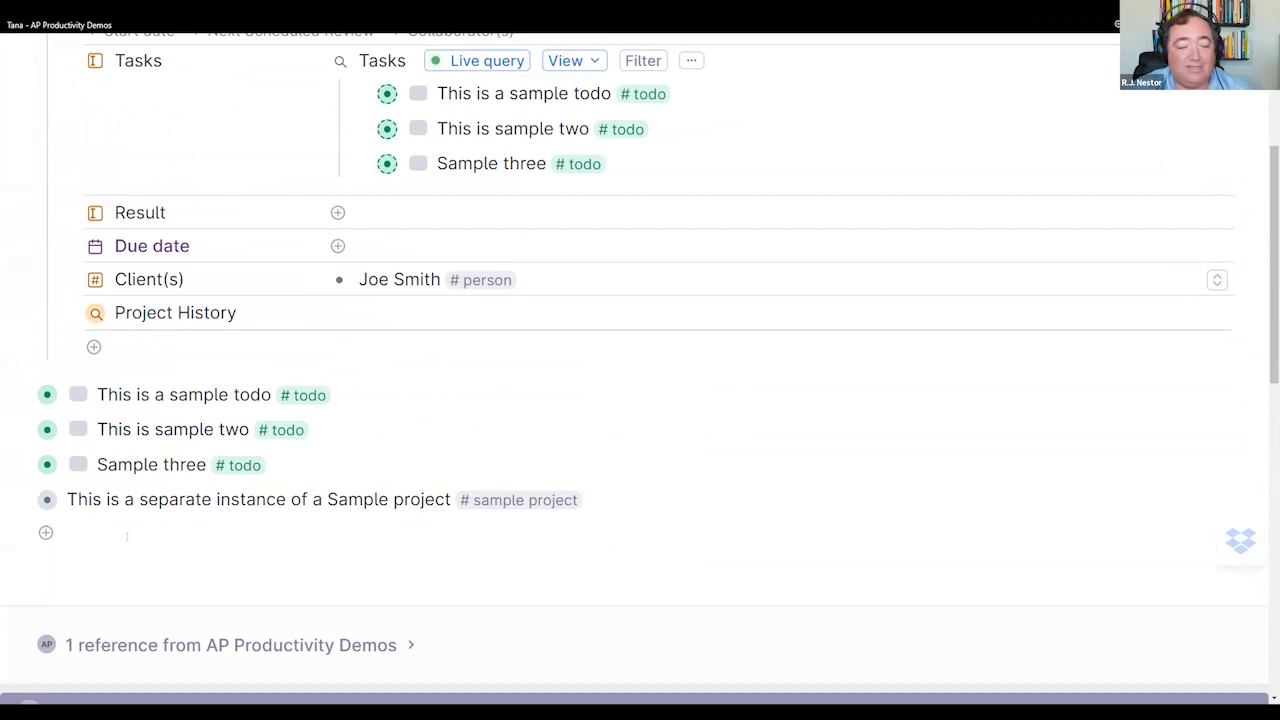
type("This is a second instance#sm")
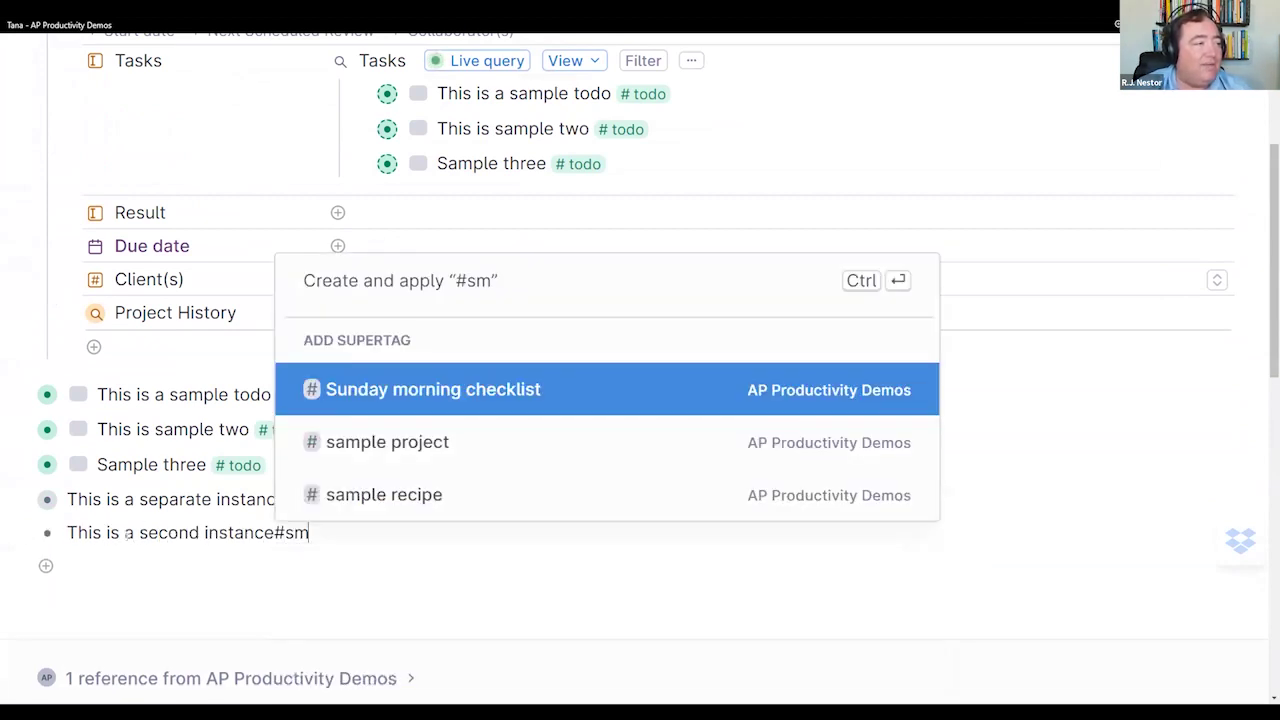
key("Down")
key("Return")
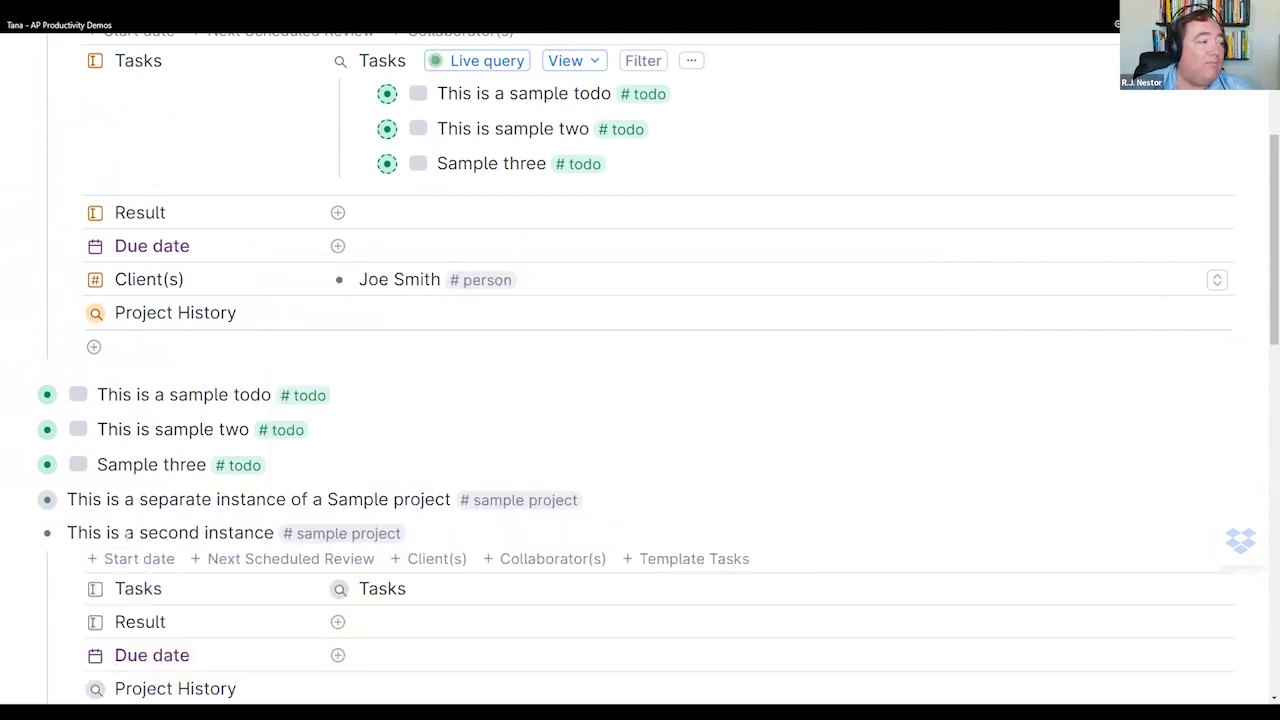
Step: Reveal the Template Tasks field of the second instance and check the Assignee under its first task
scroll(126, 537, "down", 2)
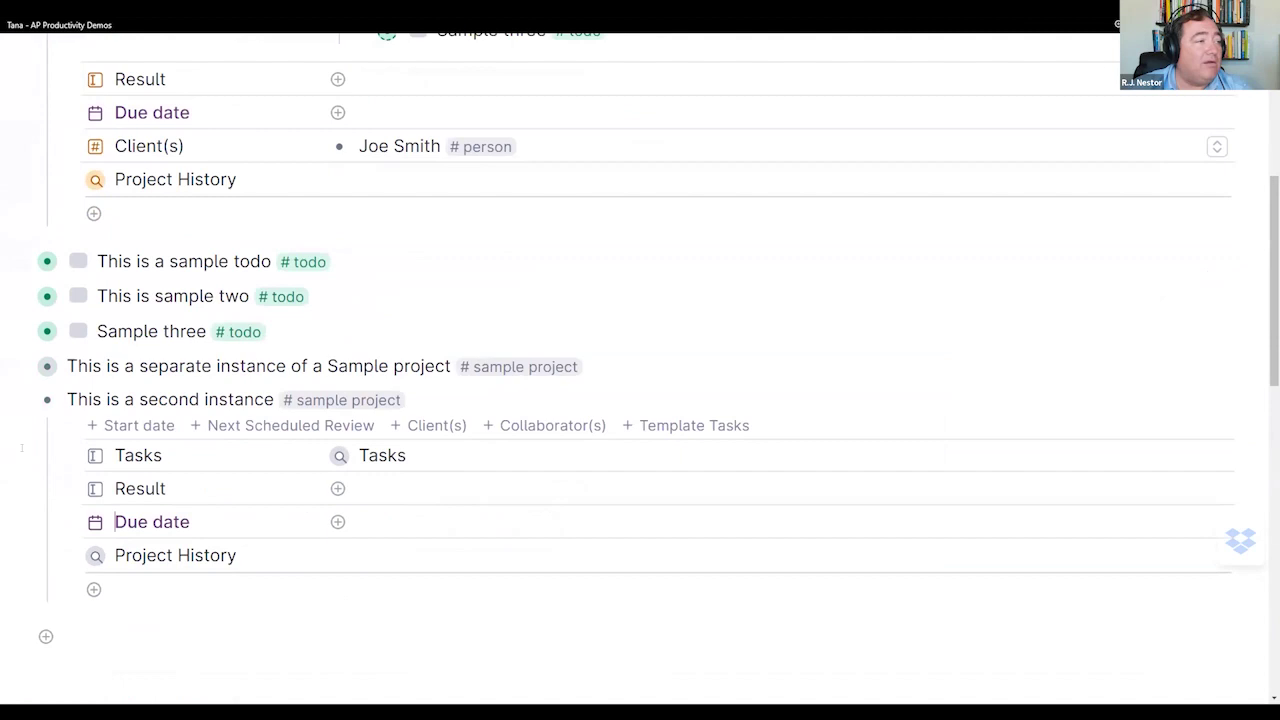
left_click(690, 425)
key("ctrl+Down")
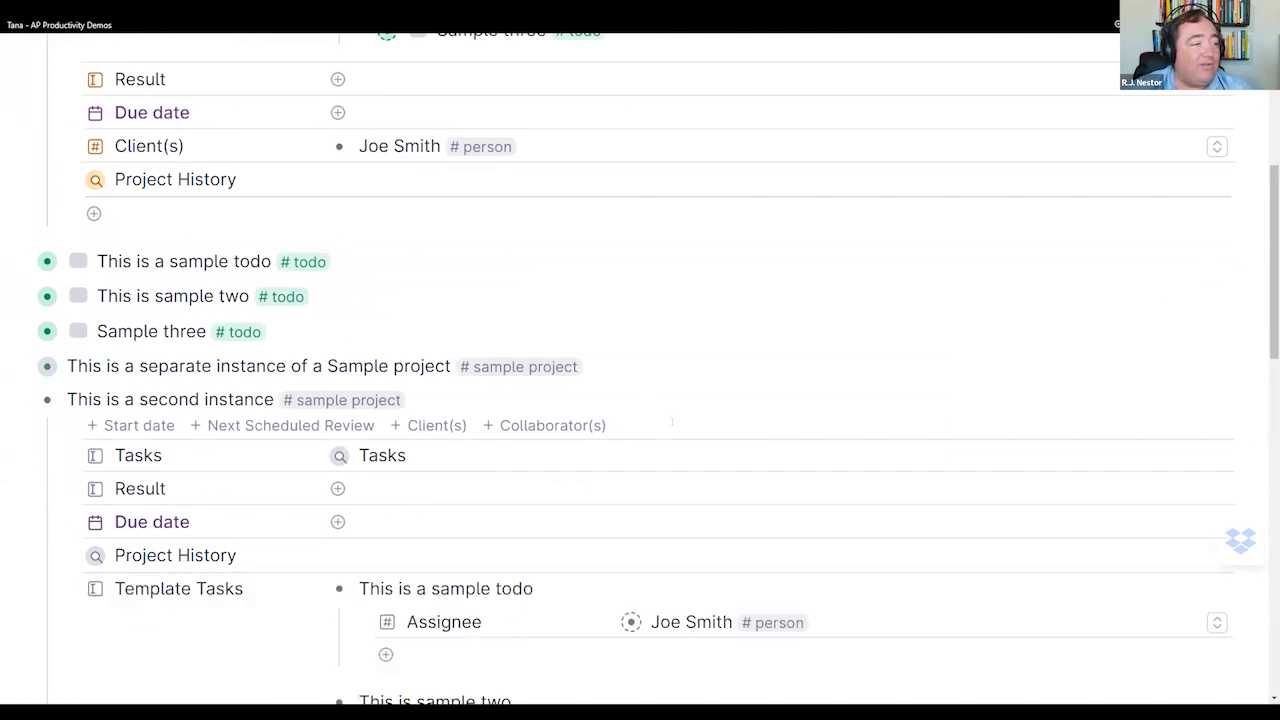
key("ctrl+Up")
key("Down")
key("Down")
key("shift+Up")
key("shift+Up")
key("shift+Up")
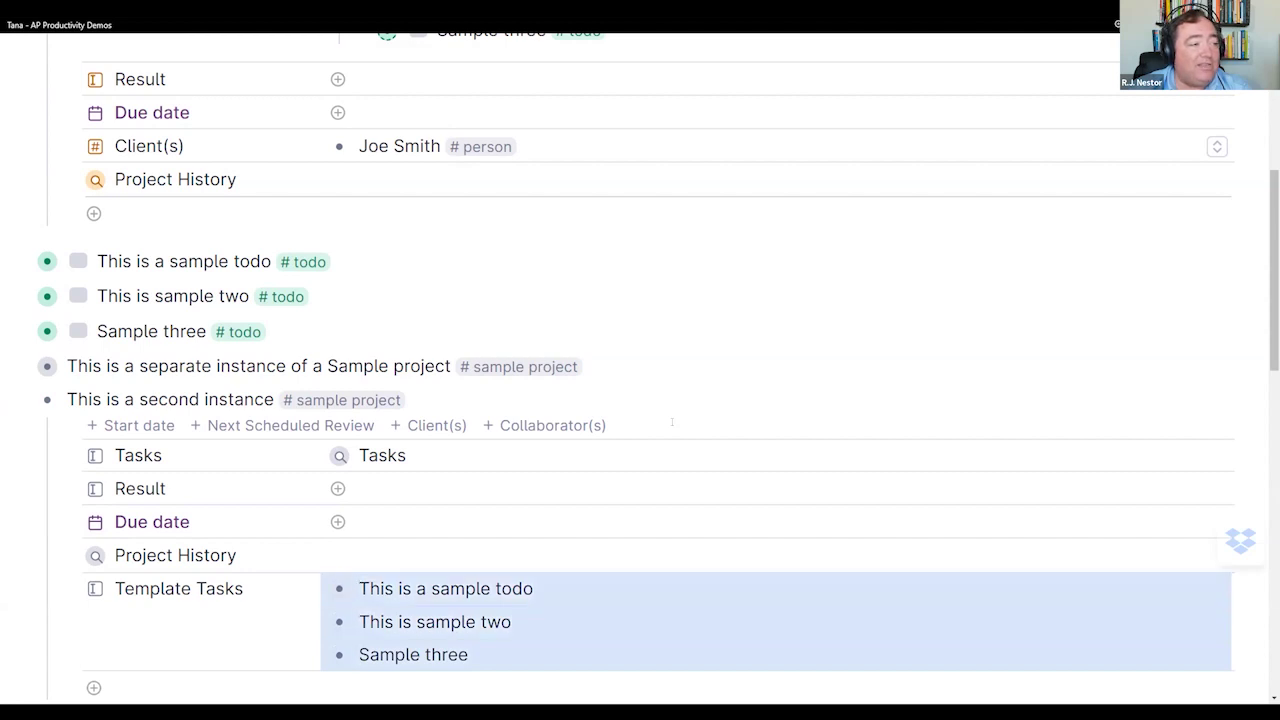
type("#t")
key("BackSpace")
key("BackSpace")
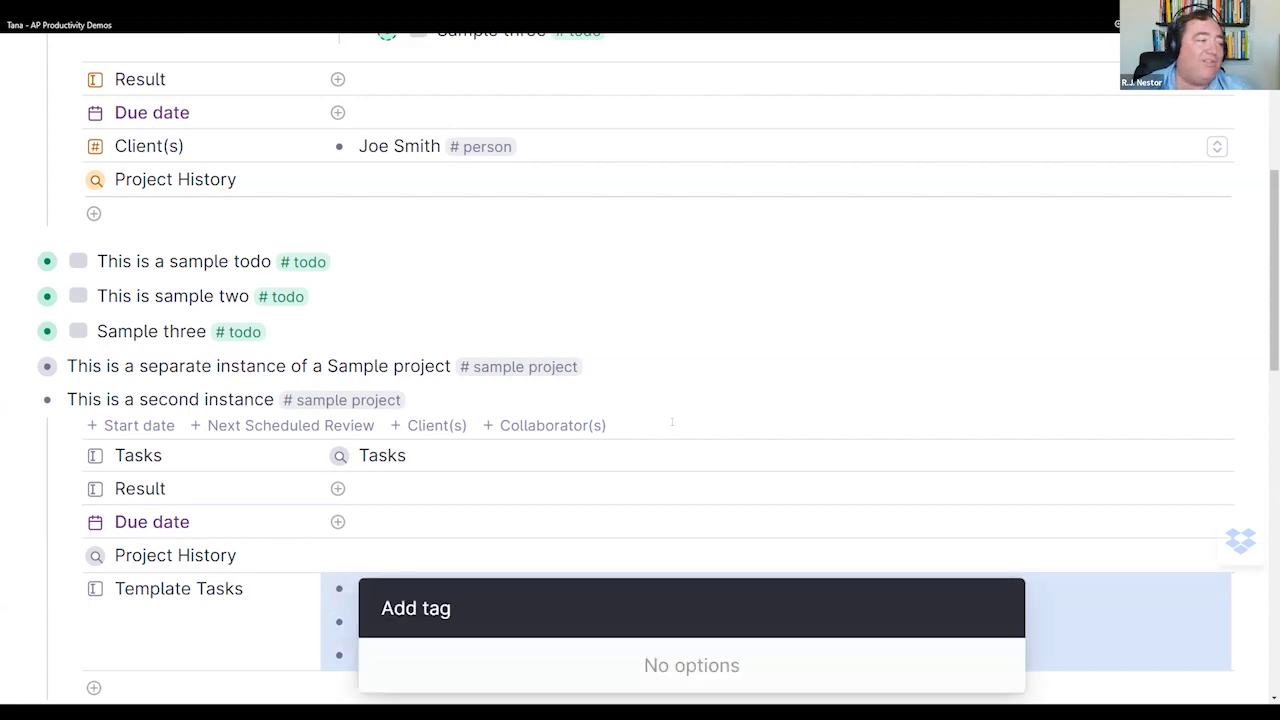
key("Escape")
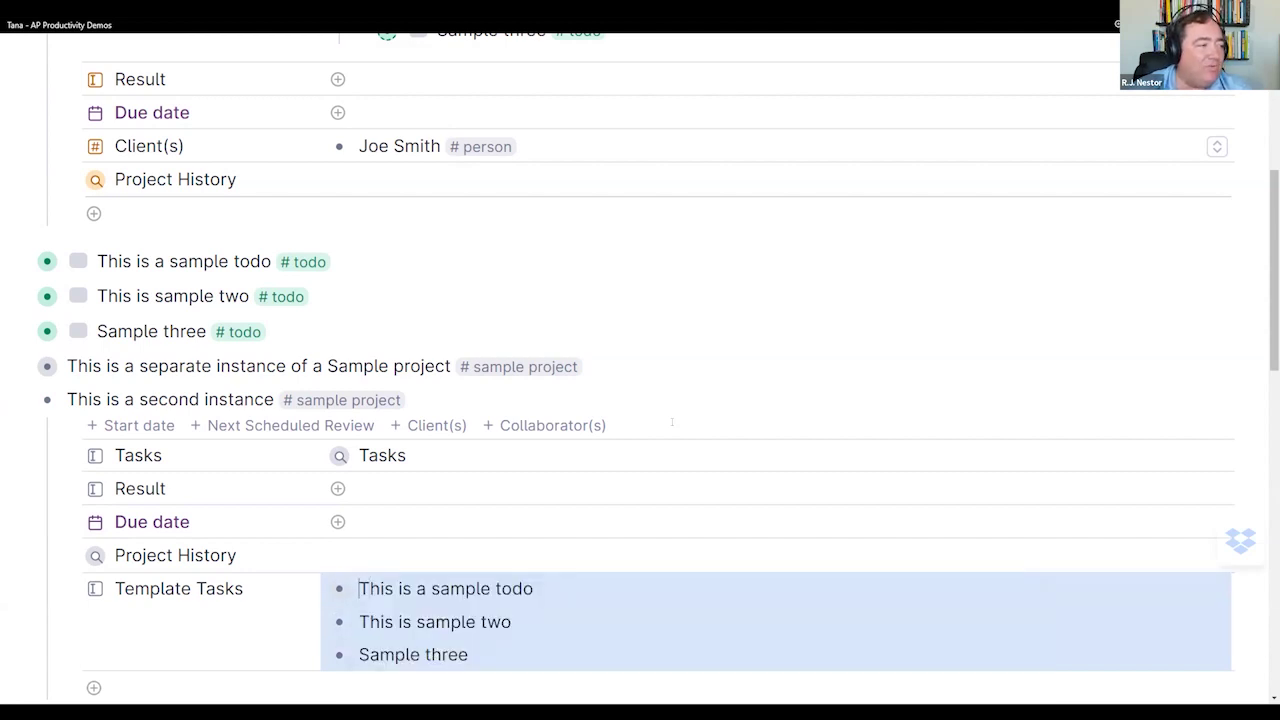
key("Escape")
Step: Apply the todo tag to all three template tasks of the second instance
type("# t")
key("Return")
key("Up")
key("shift+Up")
key("shift+Up")
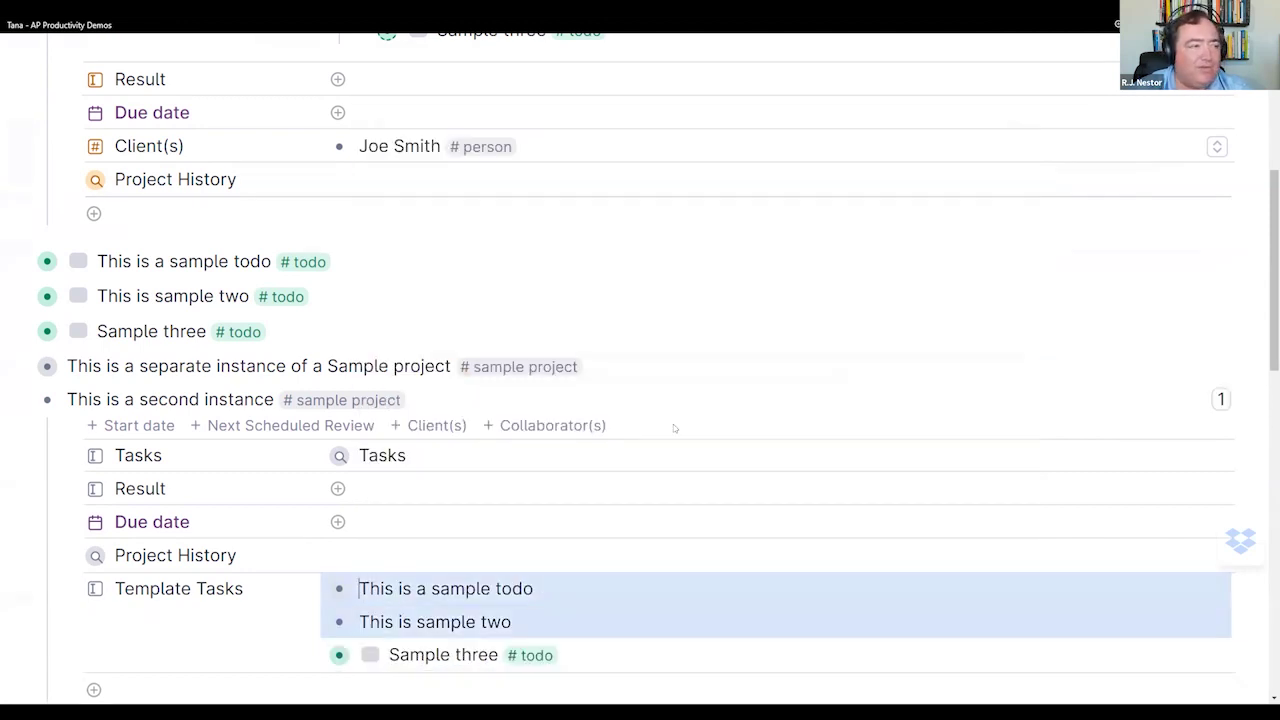
type("#t")
key("Return")
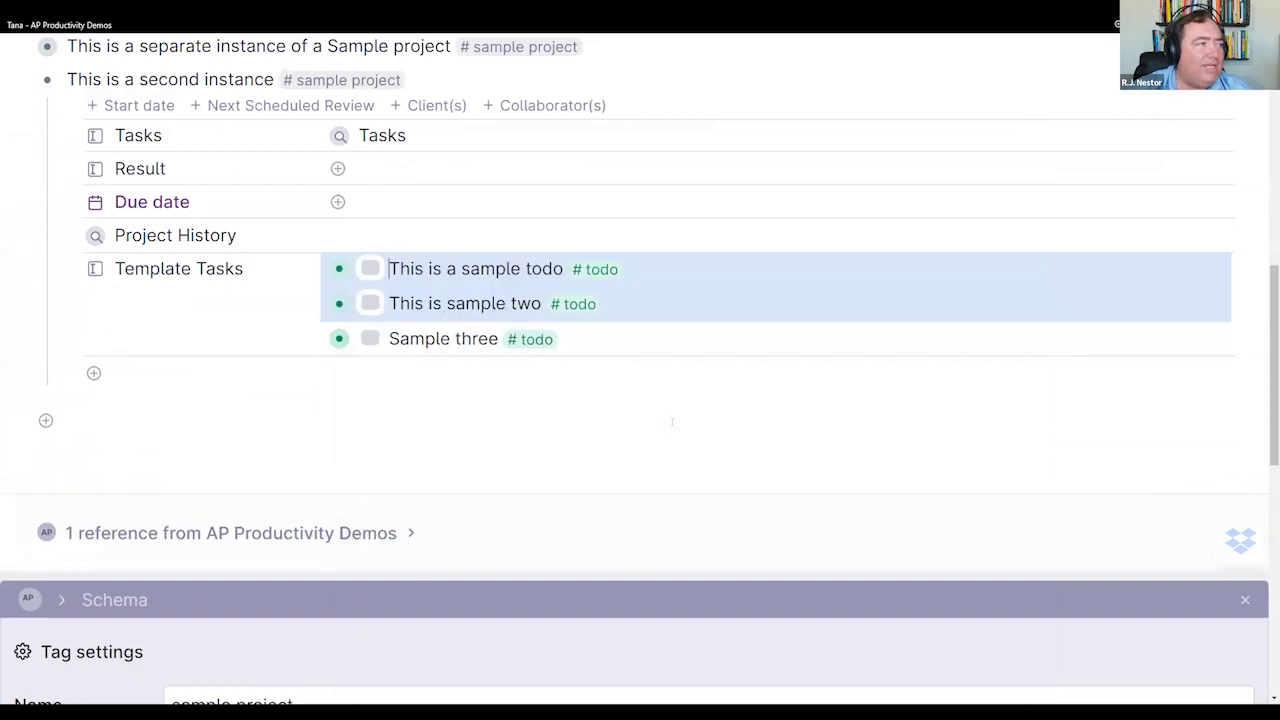
Step: Expand "This is a sample todo" in the second instance, check its List and Assignee fields, and collapse it again
key("Escape")
left_click(482, 268)
key("ctrl+Down")
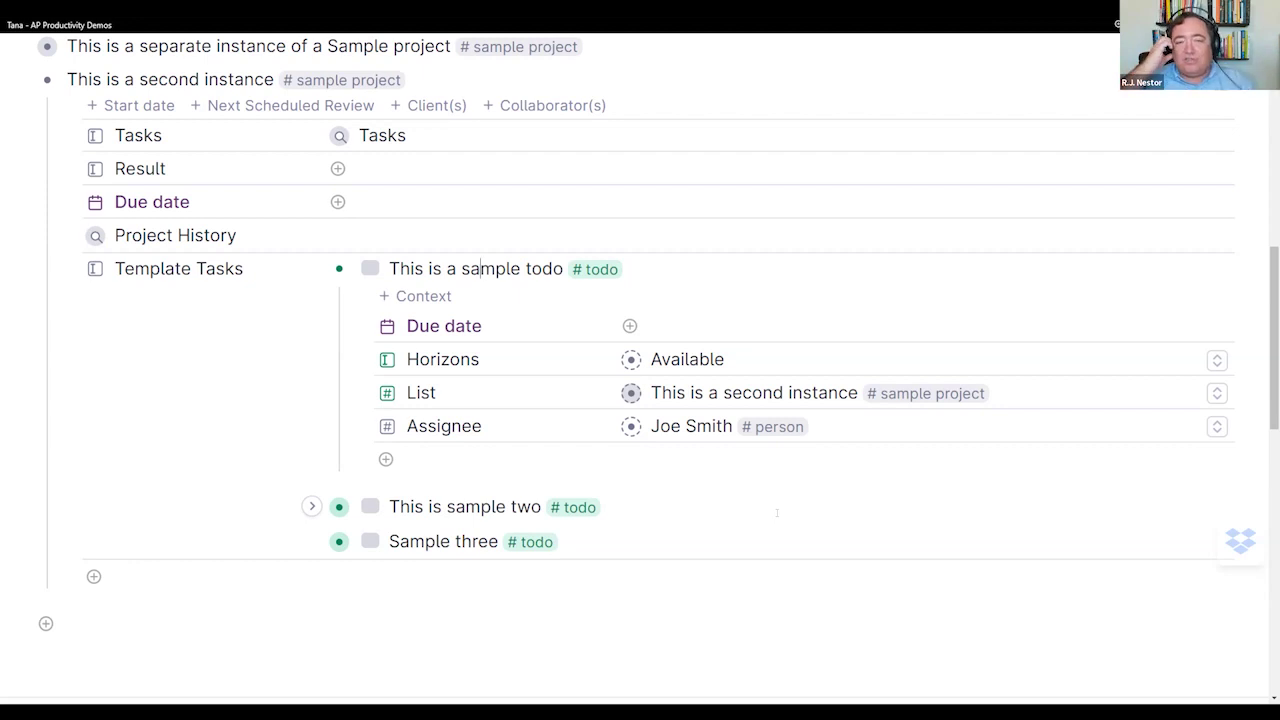
left_click(312, 270)
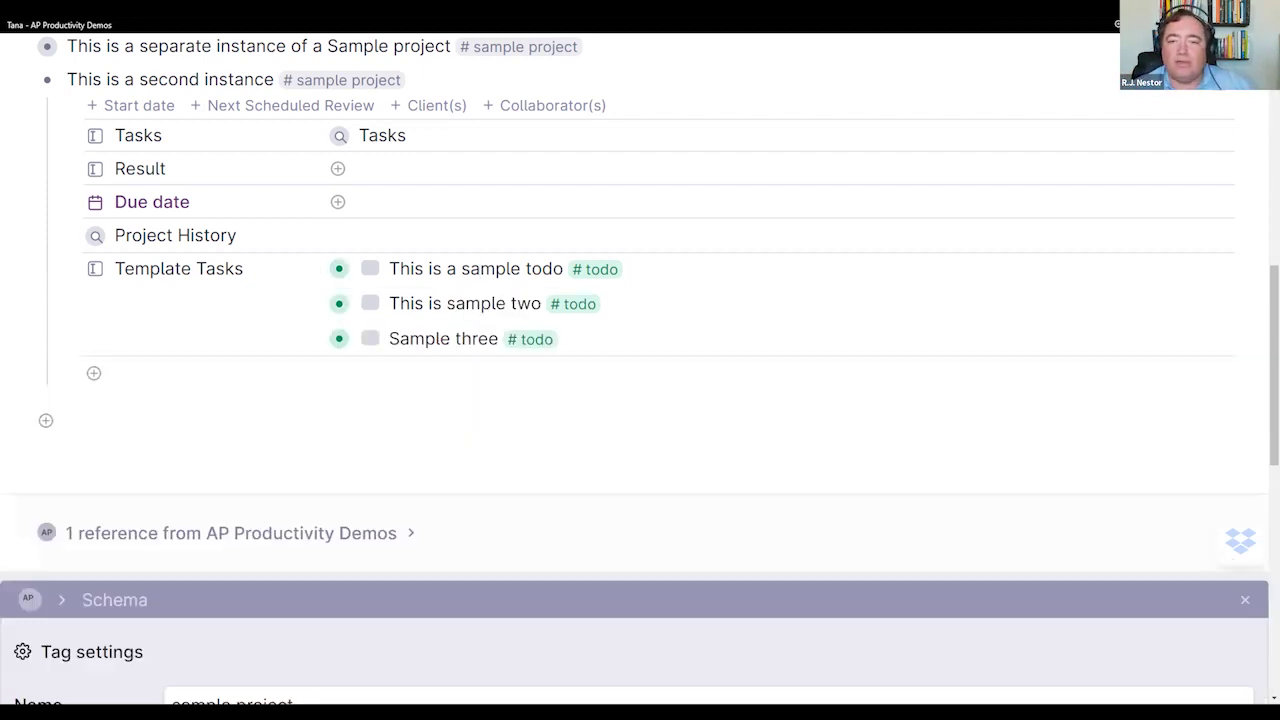